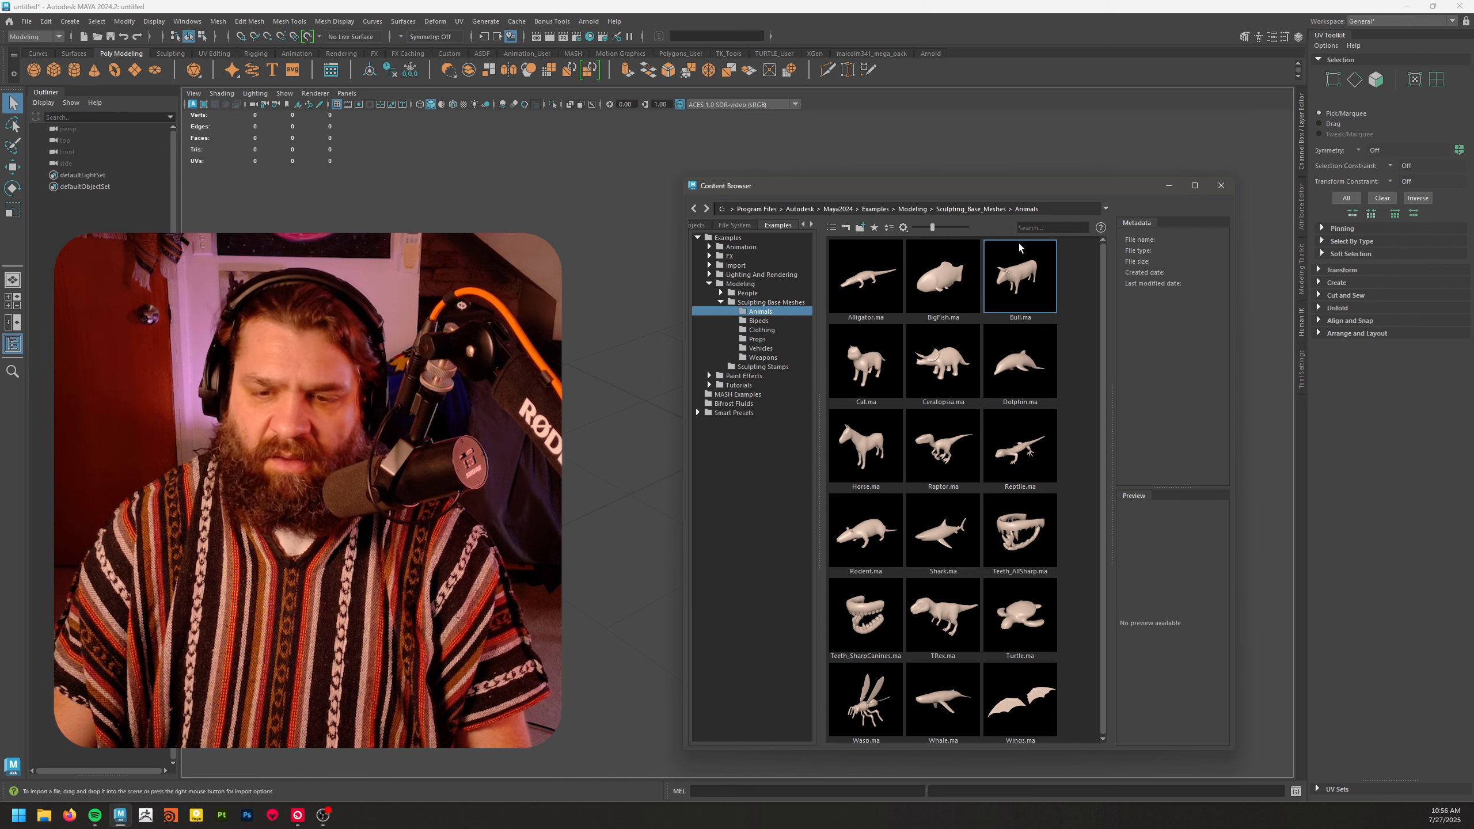
- Import the Ceratopsia.ma sculpting base mesh from the Animals examples into the scene and close the Content Browser
left_click_drag(981, 186, 974, 154)
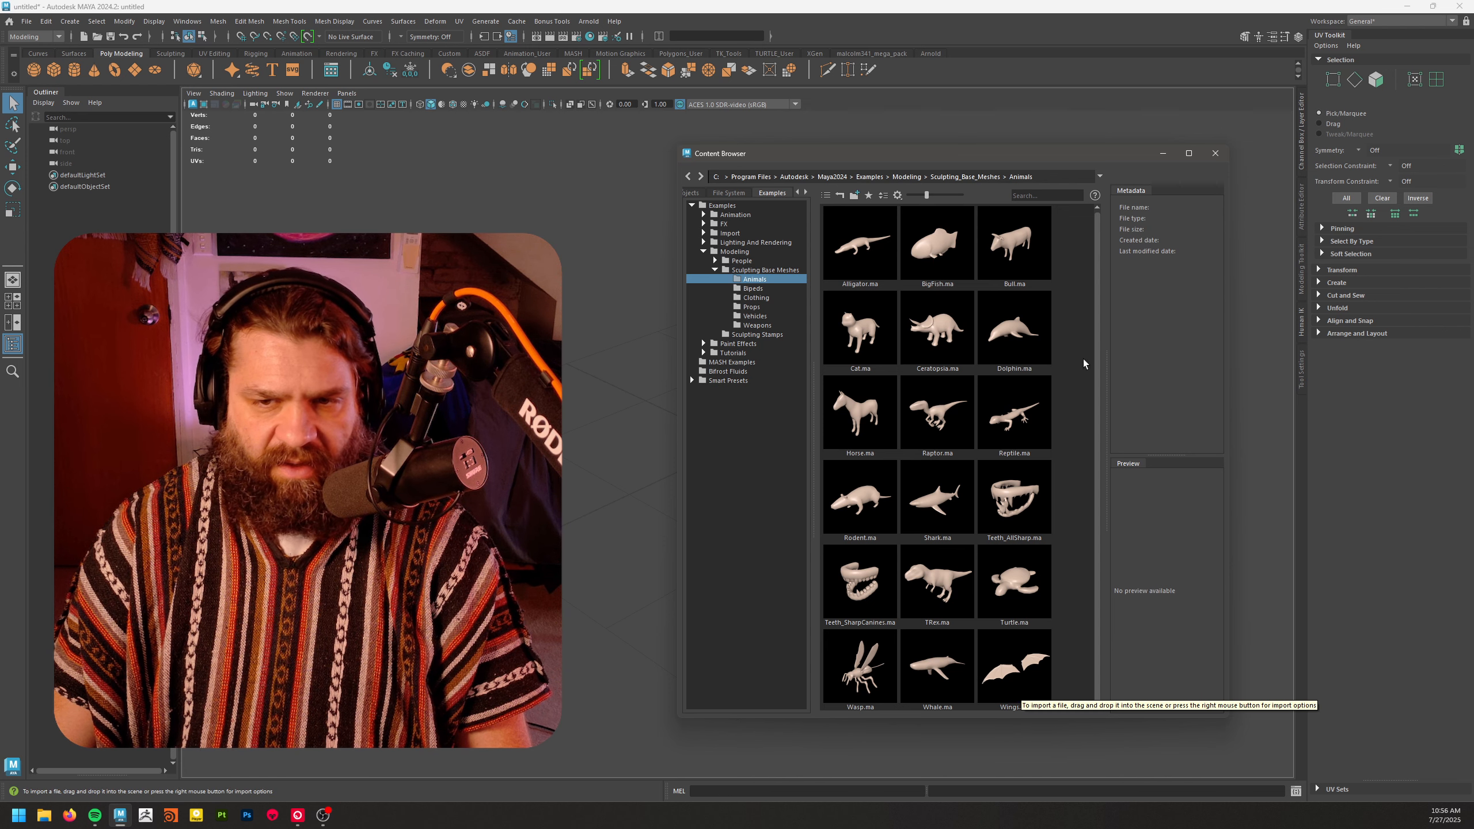
left_click(944, 342)
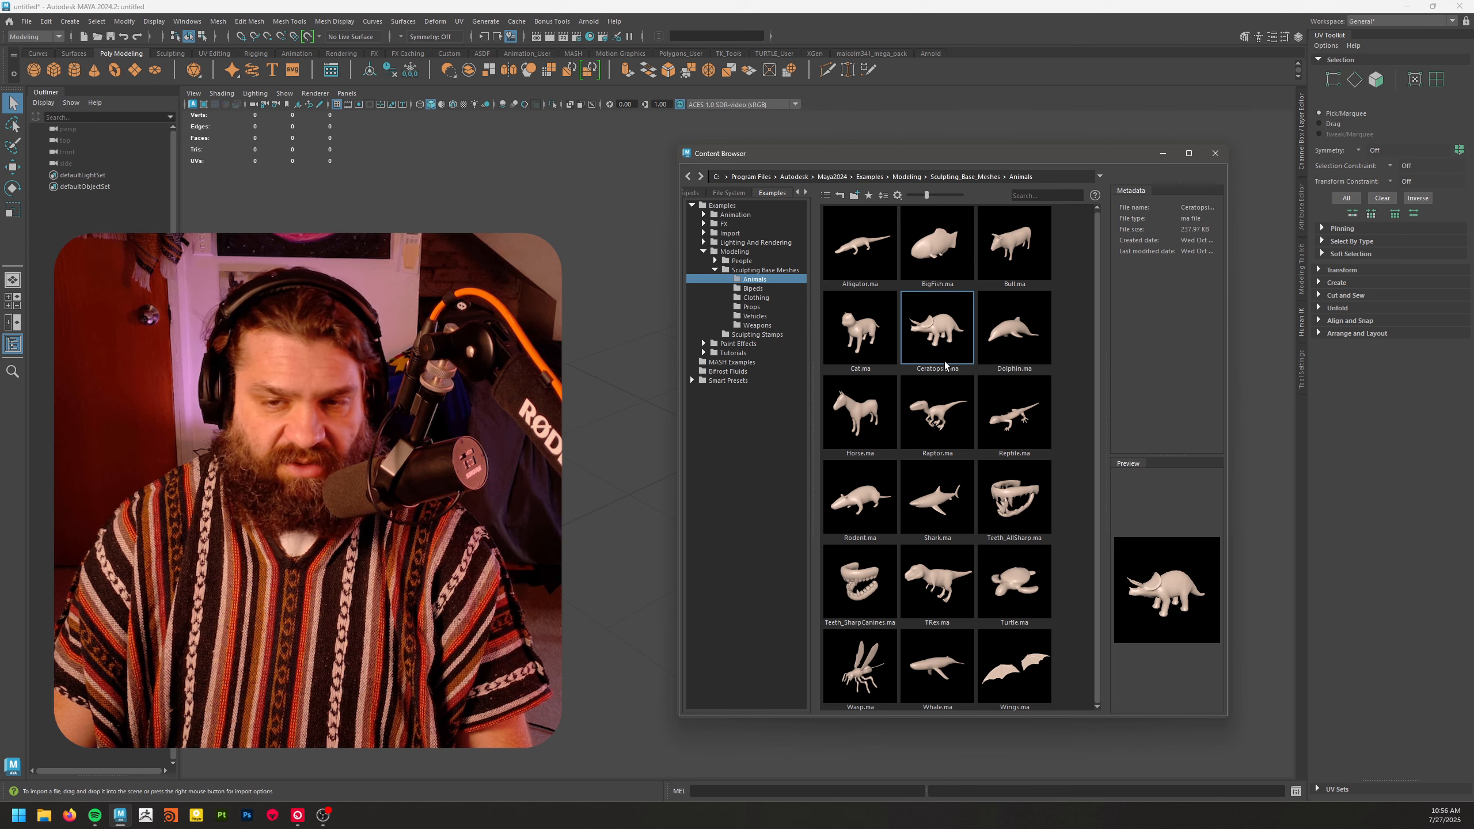
double_click(945, 362)
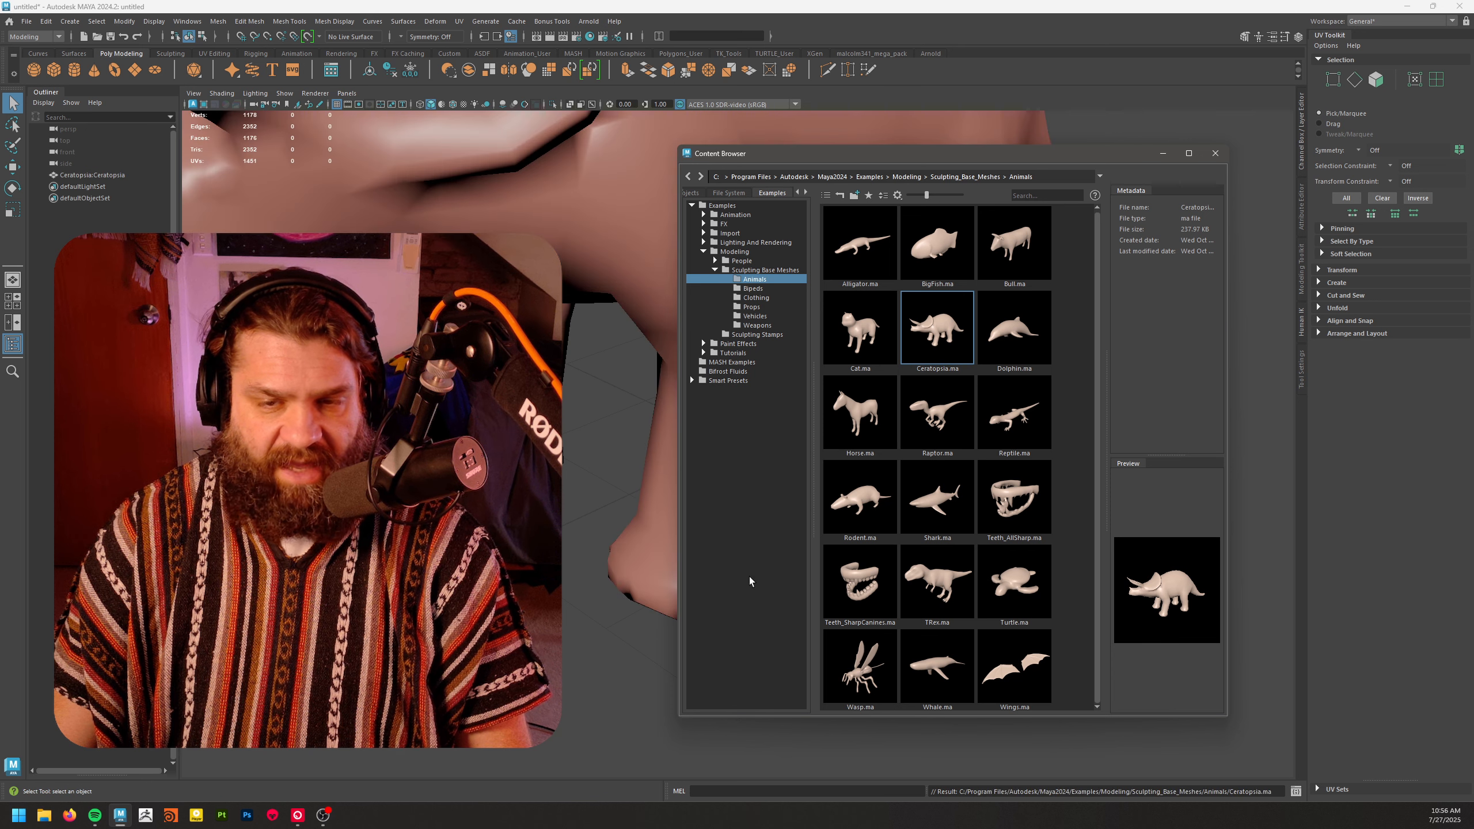
left_click(1215, 155)
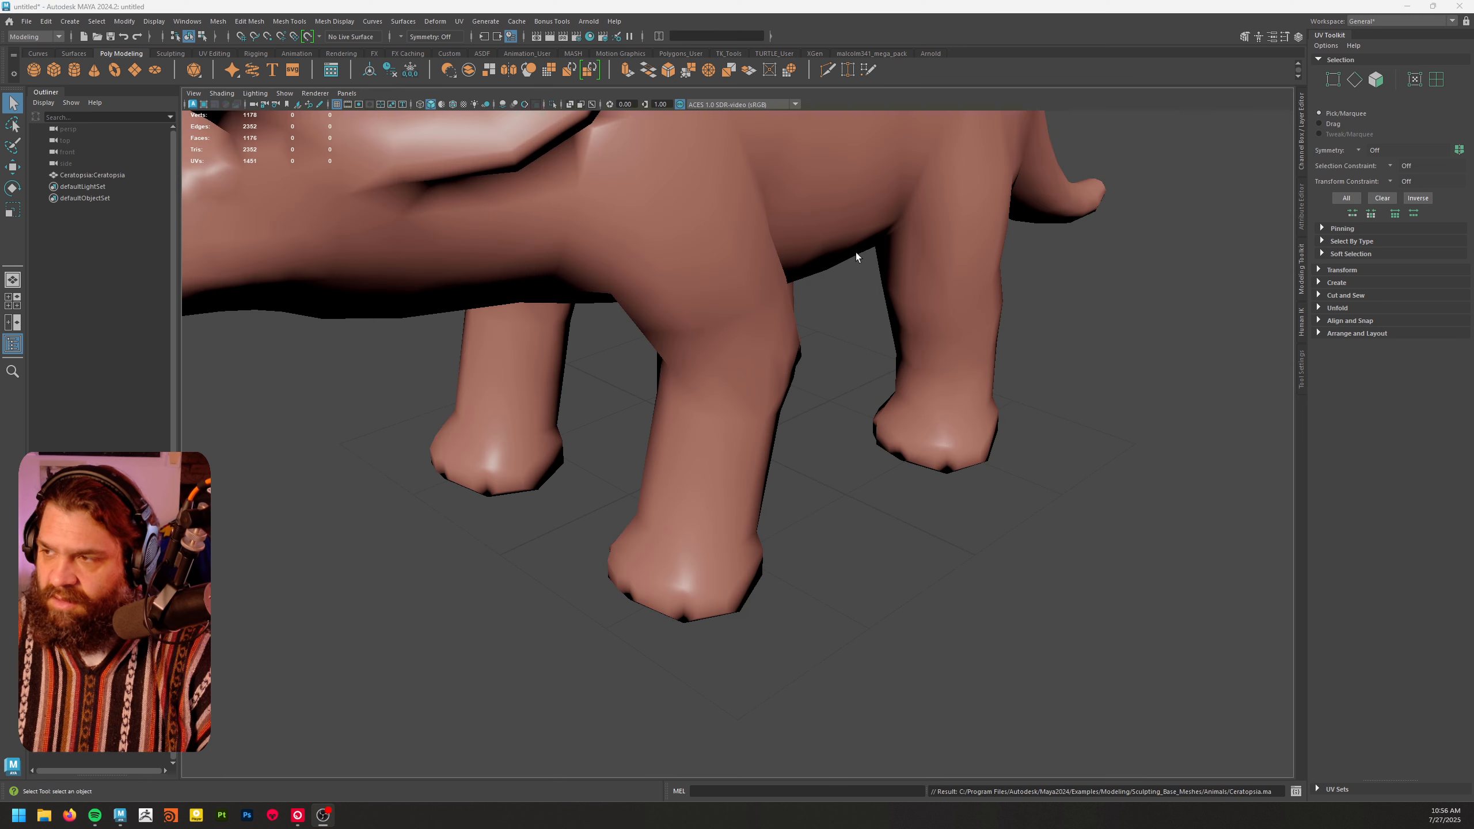
- Select the Ceratopsia mesh and switch the workspace to the saved Persp/UV Editor layout, framing its UVs
key("f")
left_click_drag(559, 343, 844, 432, "alt")
left_click(755, 446)
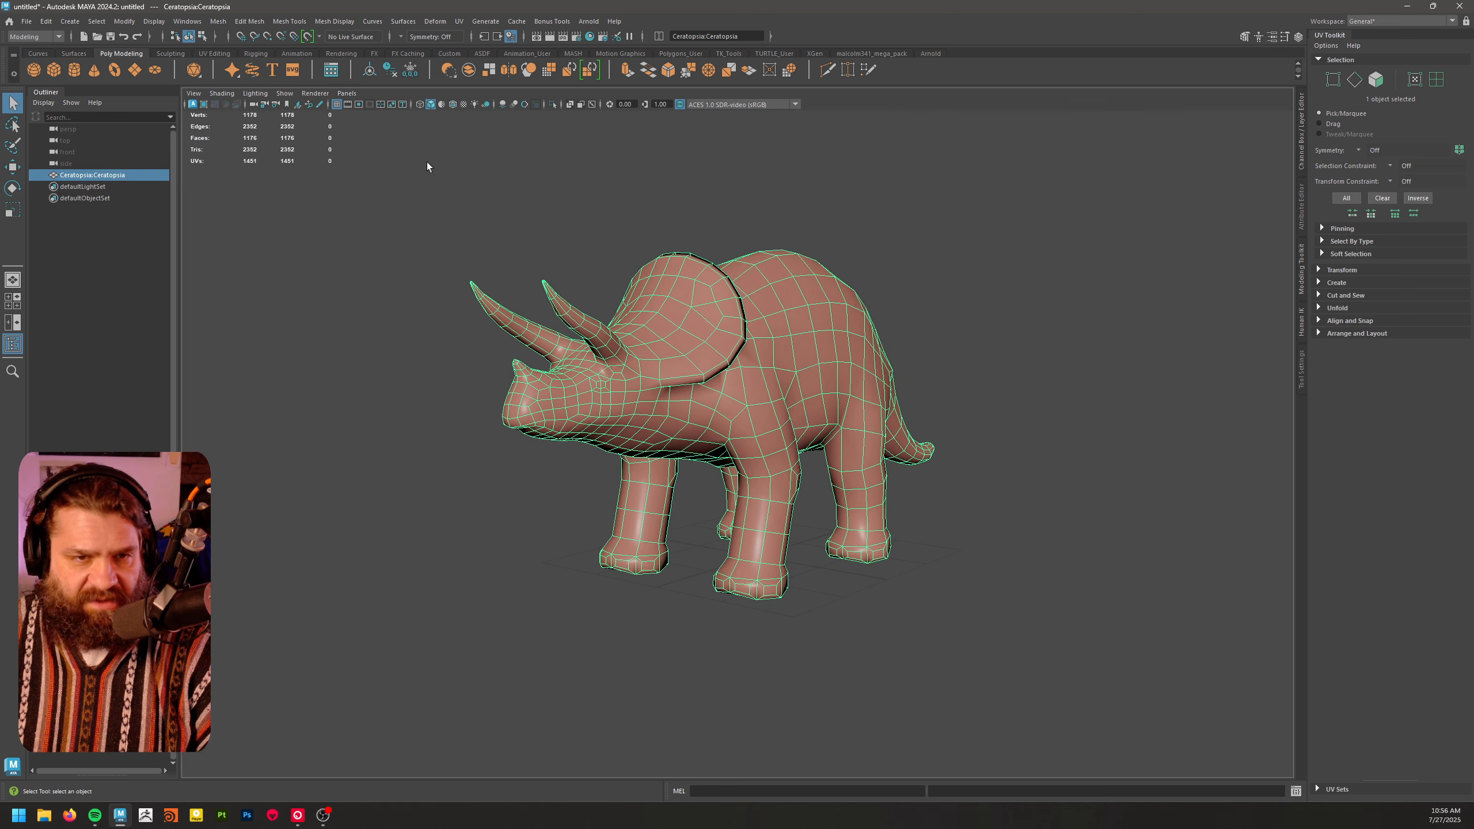
left_click(344, 94)
mouse_move(396, 192)
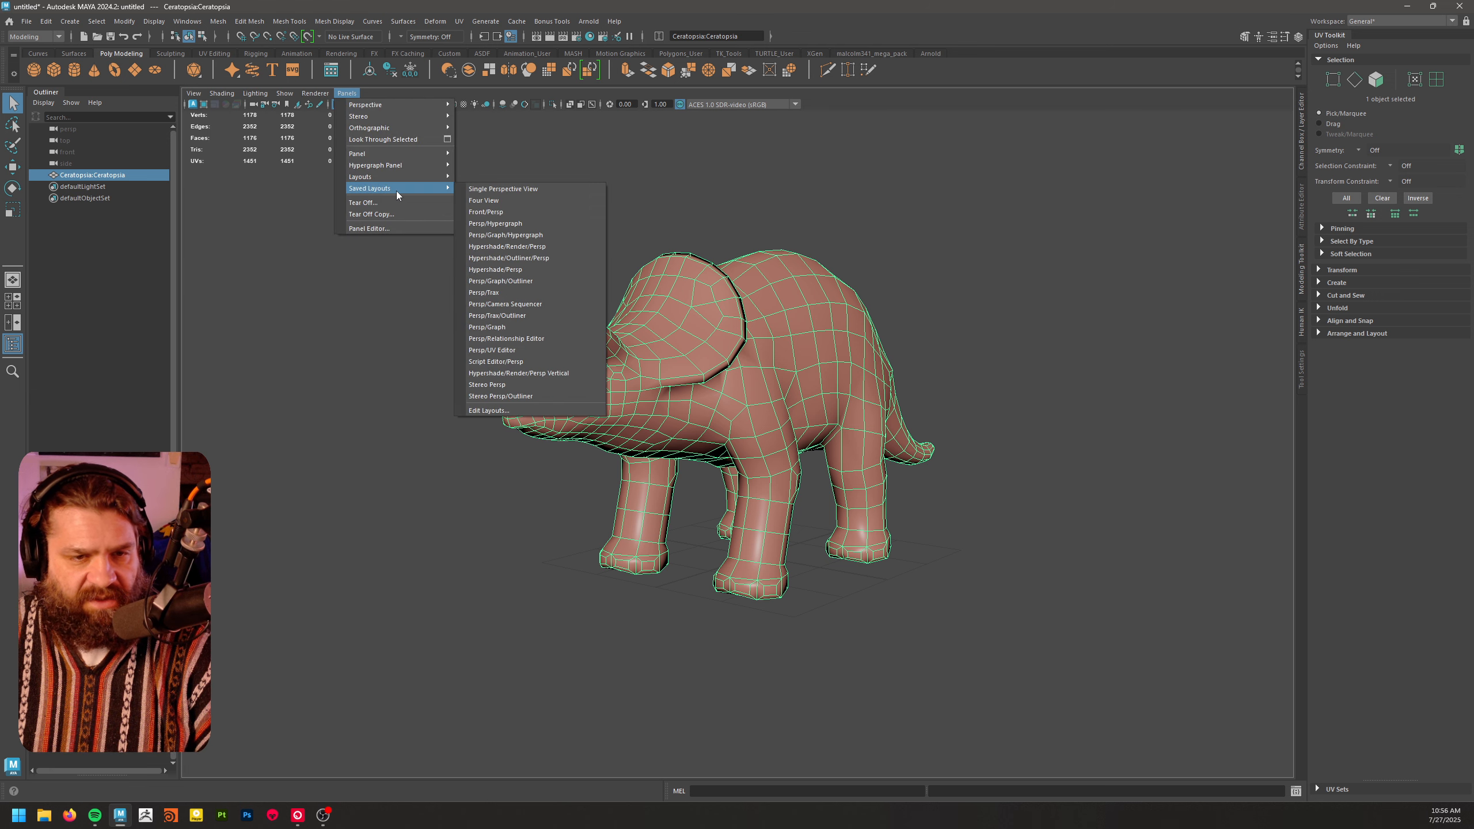
left_click(525, 351)
key("f")
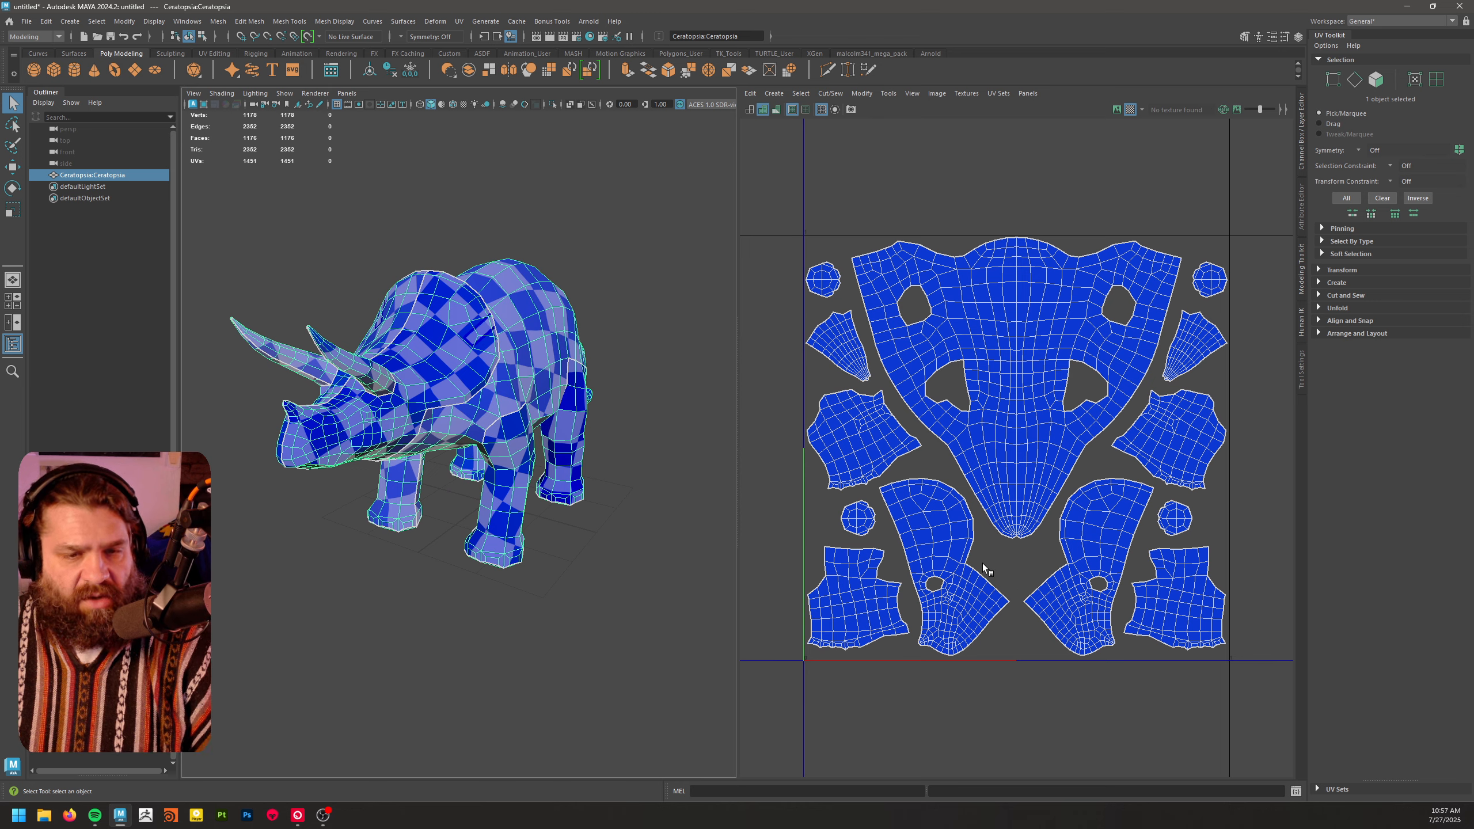
mouse_move(624, 511)
left_mouse_down("alt")
mouse_move(714, 514)
mouse_move(614, 515)
left_mouse_up("alt")
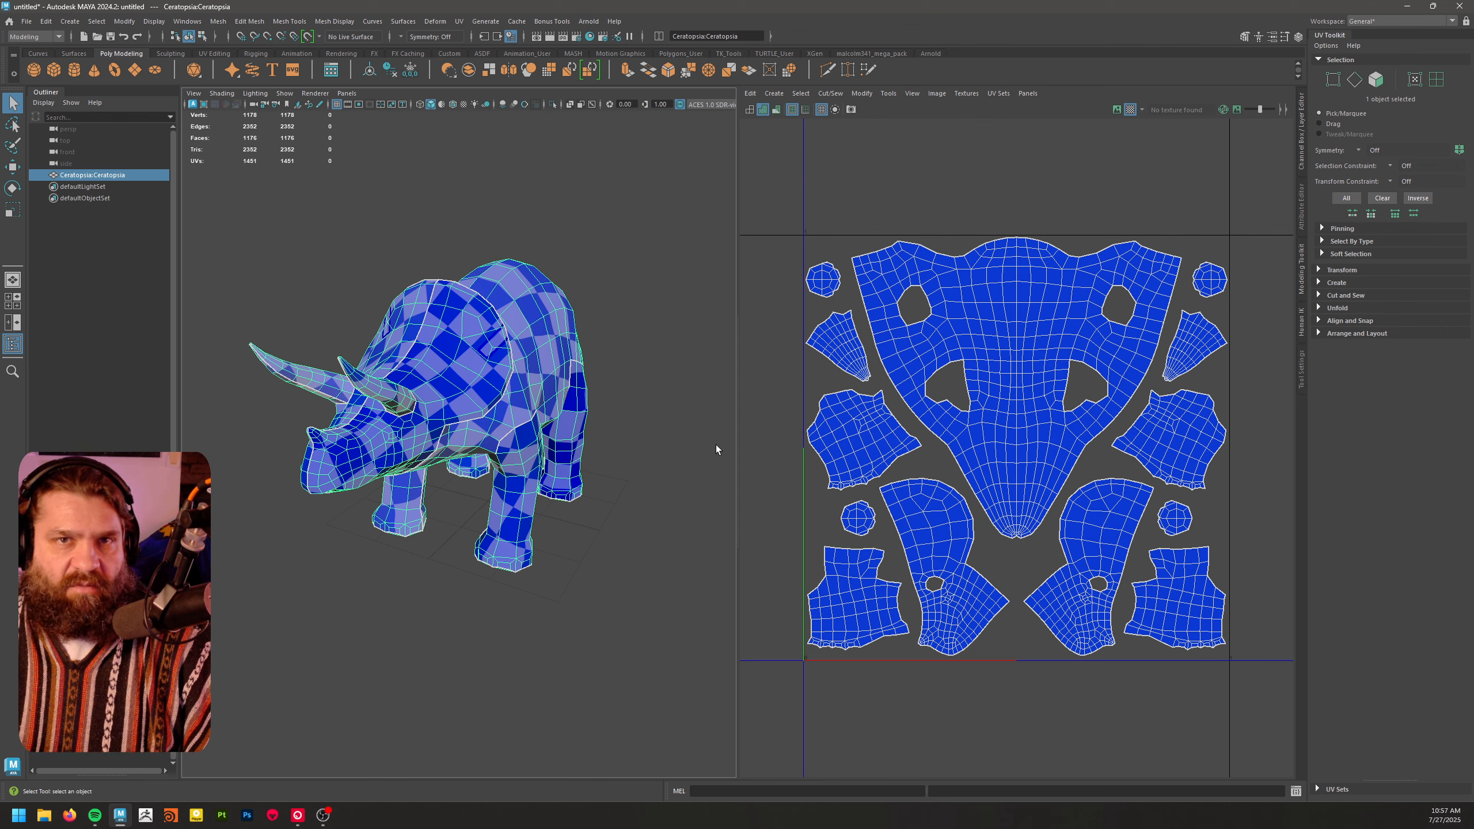
middle_click_drag(613, 451, 655, 480, "alt")
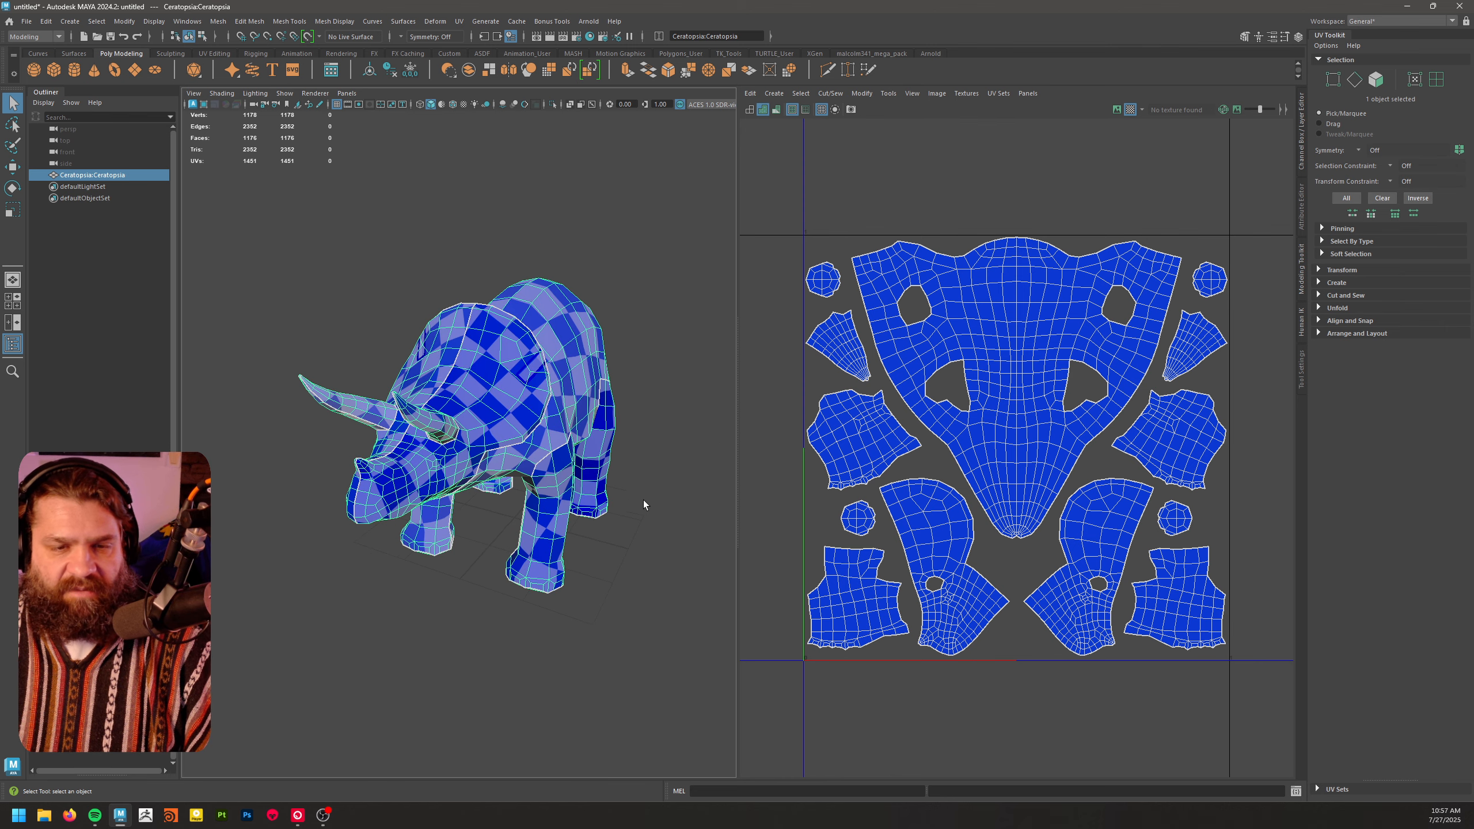
- Select all existing UVs of the Ceratopsia mesh and delete them
scroll(643, 505, "up", 4)
right_click(943, 413)
left_click(995, 414)
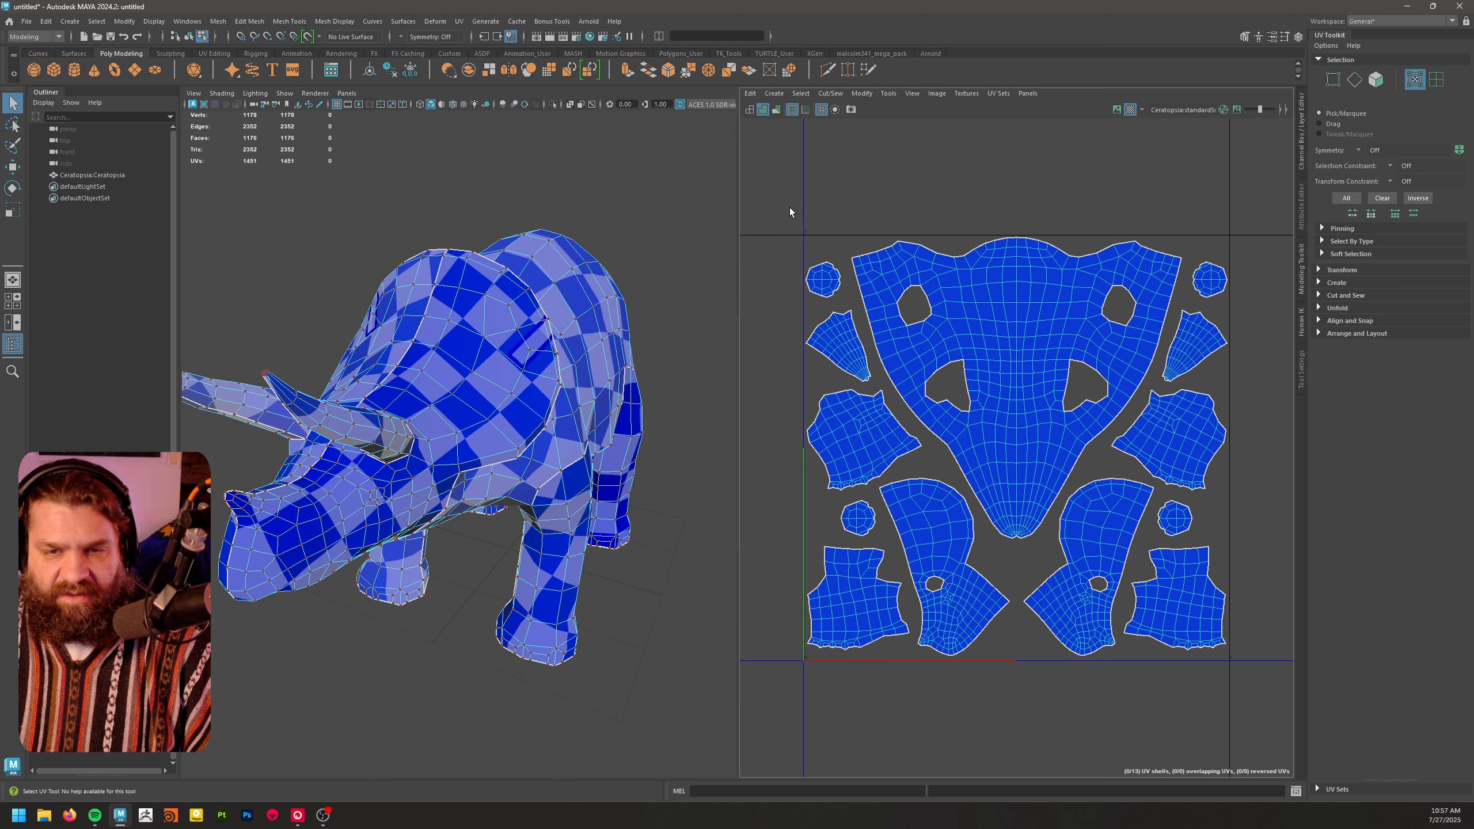
left_click_drag(1274, 748, 1275, 750)
key("Delete")
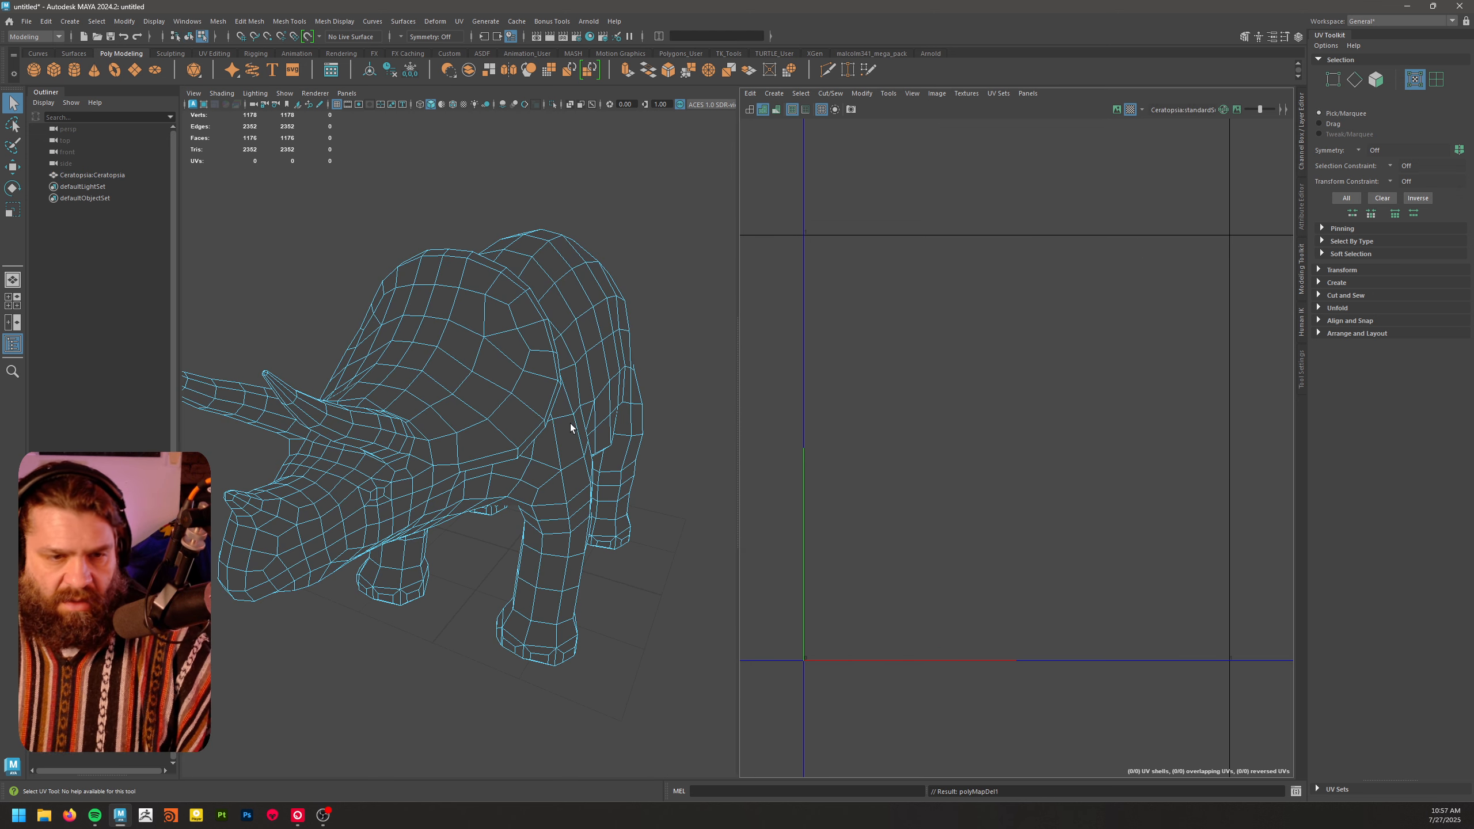
- Select the whole Ceratopsia mesh and create a Camera-based UV projection from a three-quarter side view
right_click_drag(533, 310, 616, 291)
left_click(645, 260)
left_click_drag(645, 261, 520, 415, "alt")
left_click(587, 543)
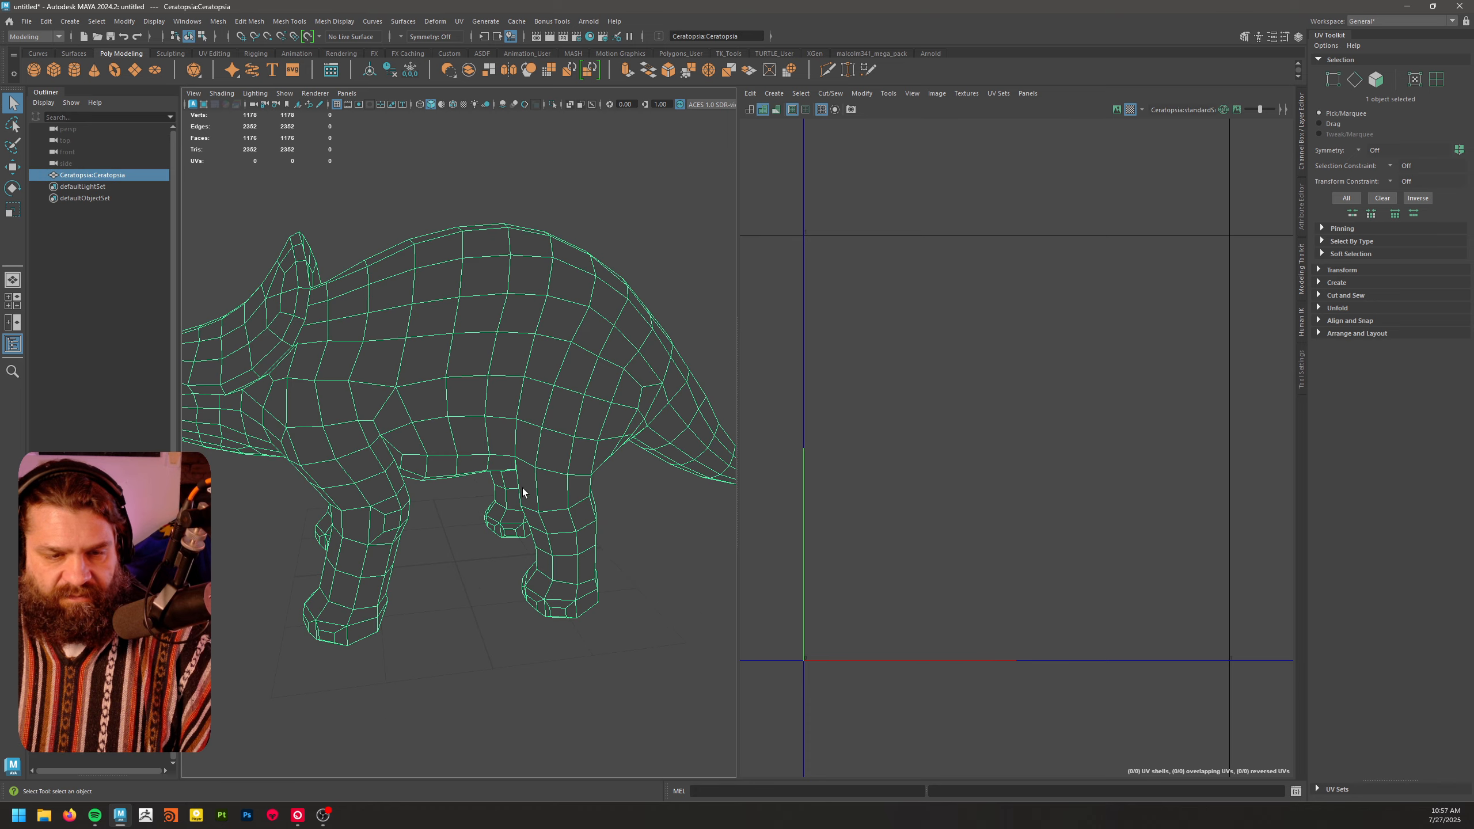
right_click_drag(522, 488, 523, 457, "alt")
left_click_drag(523, 457, 530, 456, "alt")
right_click_drag(529, 456, 560, 498, "alt")
left_click_drag(560, 498, 582, 447, "alt")
left_click(775, 94)
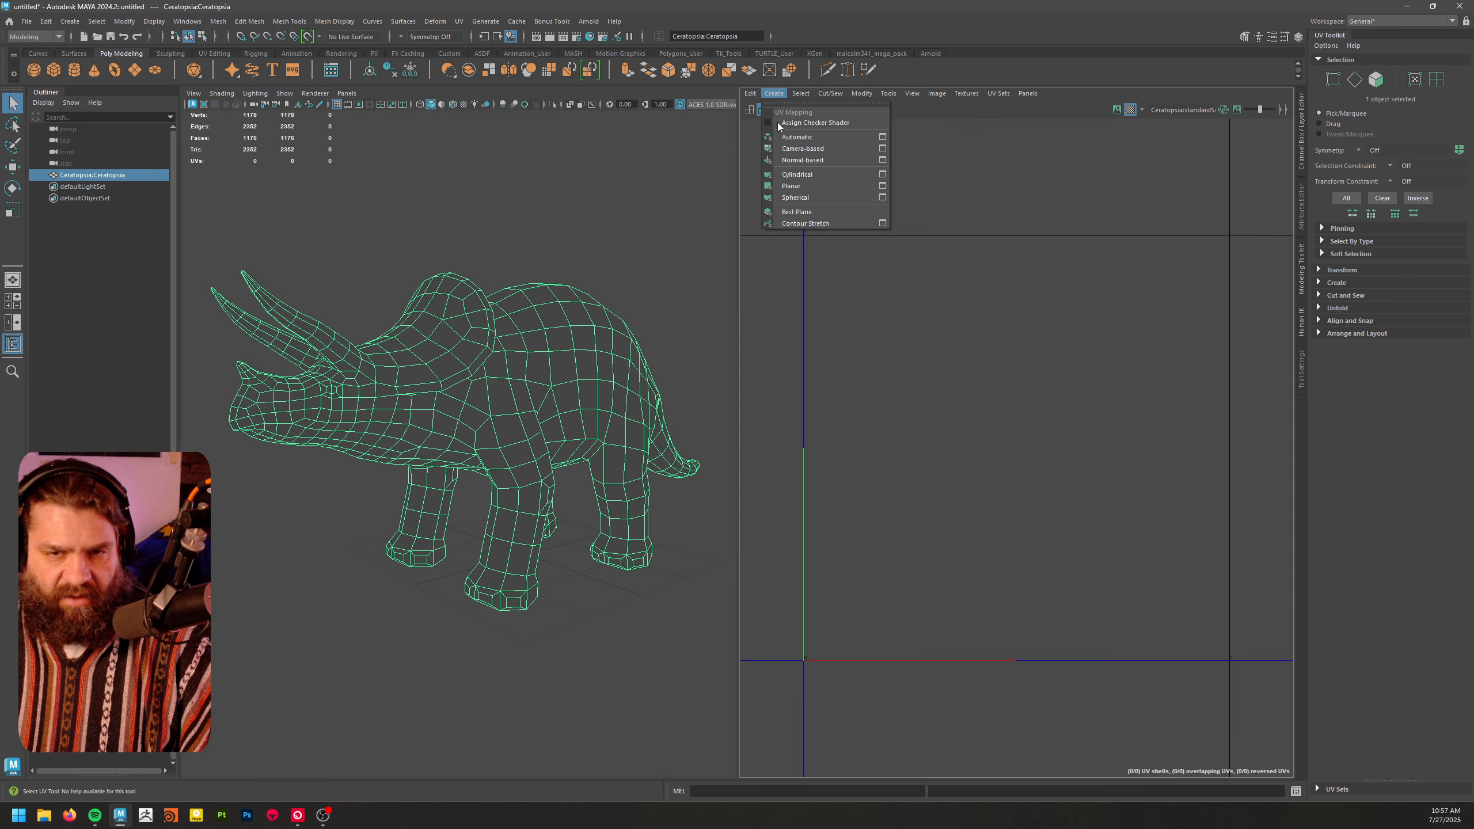
left_click(808, 149)
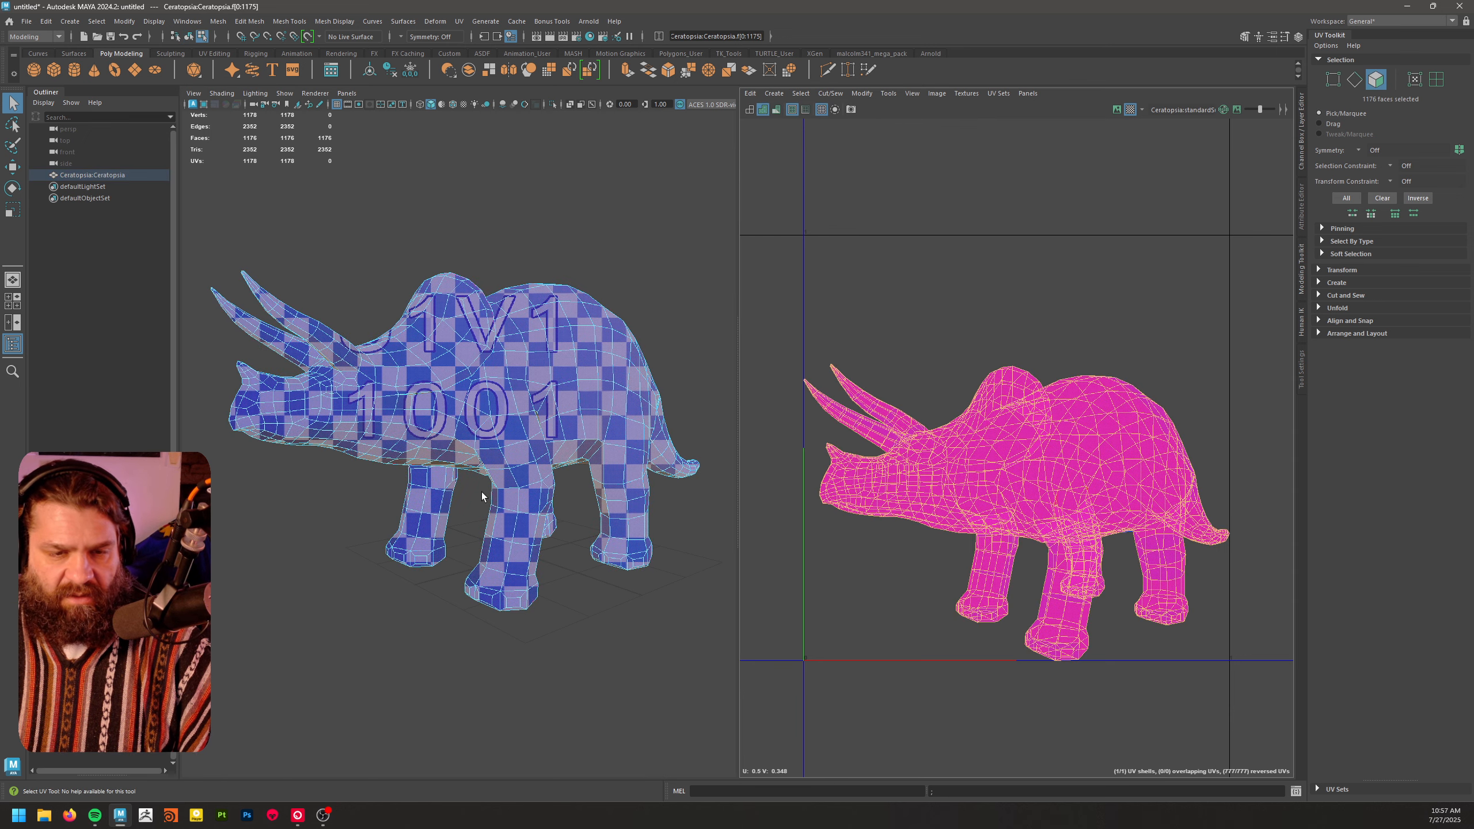
- Move the projected UV shell upward in UV space and turn off shell shading so the UVs display as wireframe
middle_click_drag(945, 550, 944, 488, "alt")
right_click_drag(944, 487, 942, 468, "alt")
middle_click_drag(942, 468, 933, 470, "alt")
key("w")
left_click_drag(1013, 451, 1038, 354)
left_click_drag(469, 592, 742, 187, "alt")
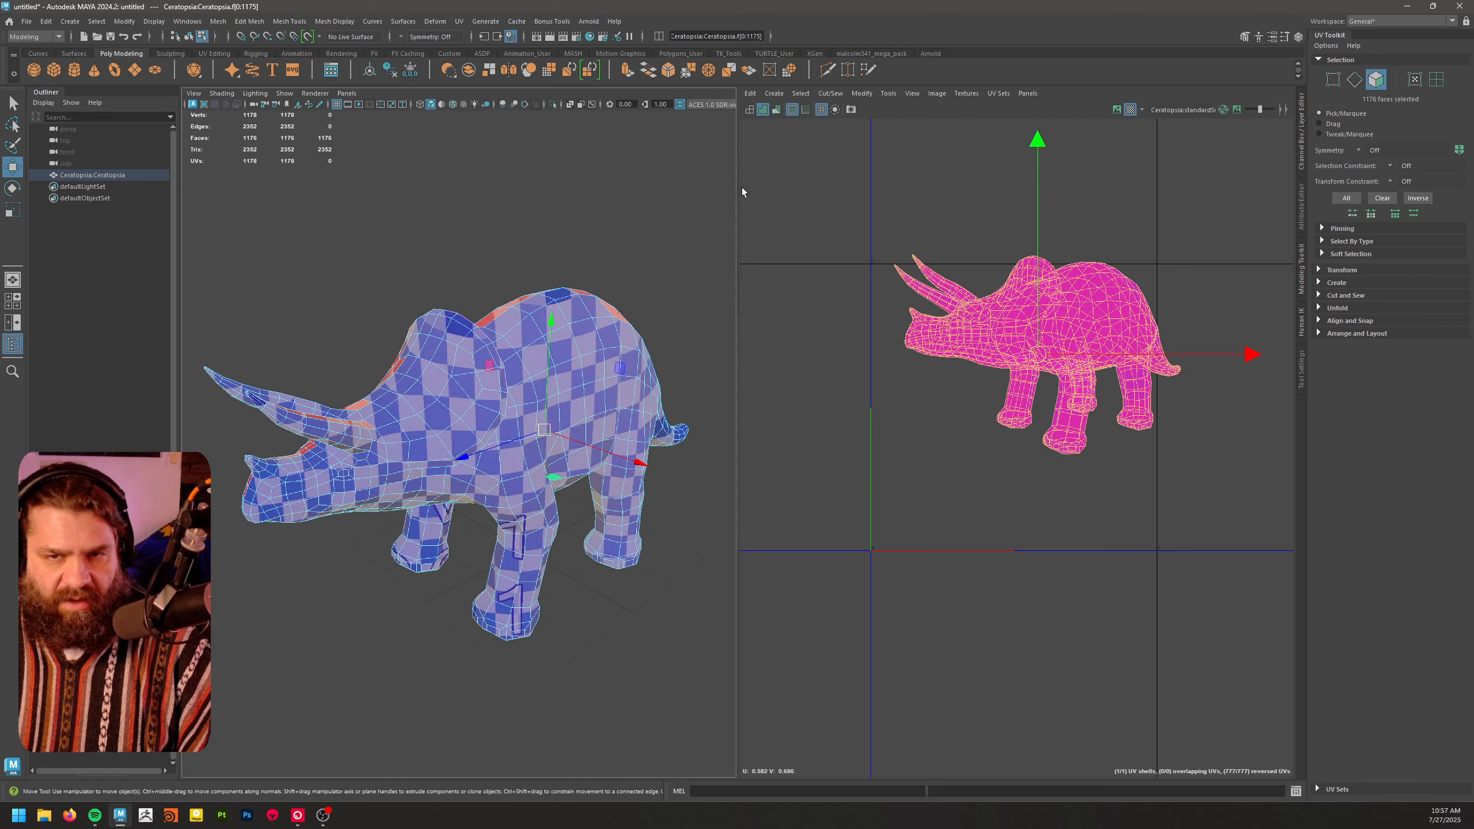
left_click(749, 110)
mouse_move(599, 444)
left_mouse_down("alt")
mouse_move(561, 429)
mouse_move(549, 520)
mouse_move(619, 548)
mouse_move(619, 575)
mouse_move(652, 500)
mouse_move(635, 495)
left_mouse_up("alt")
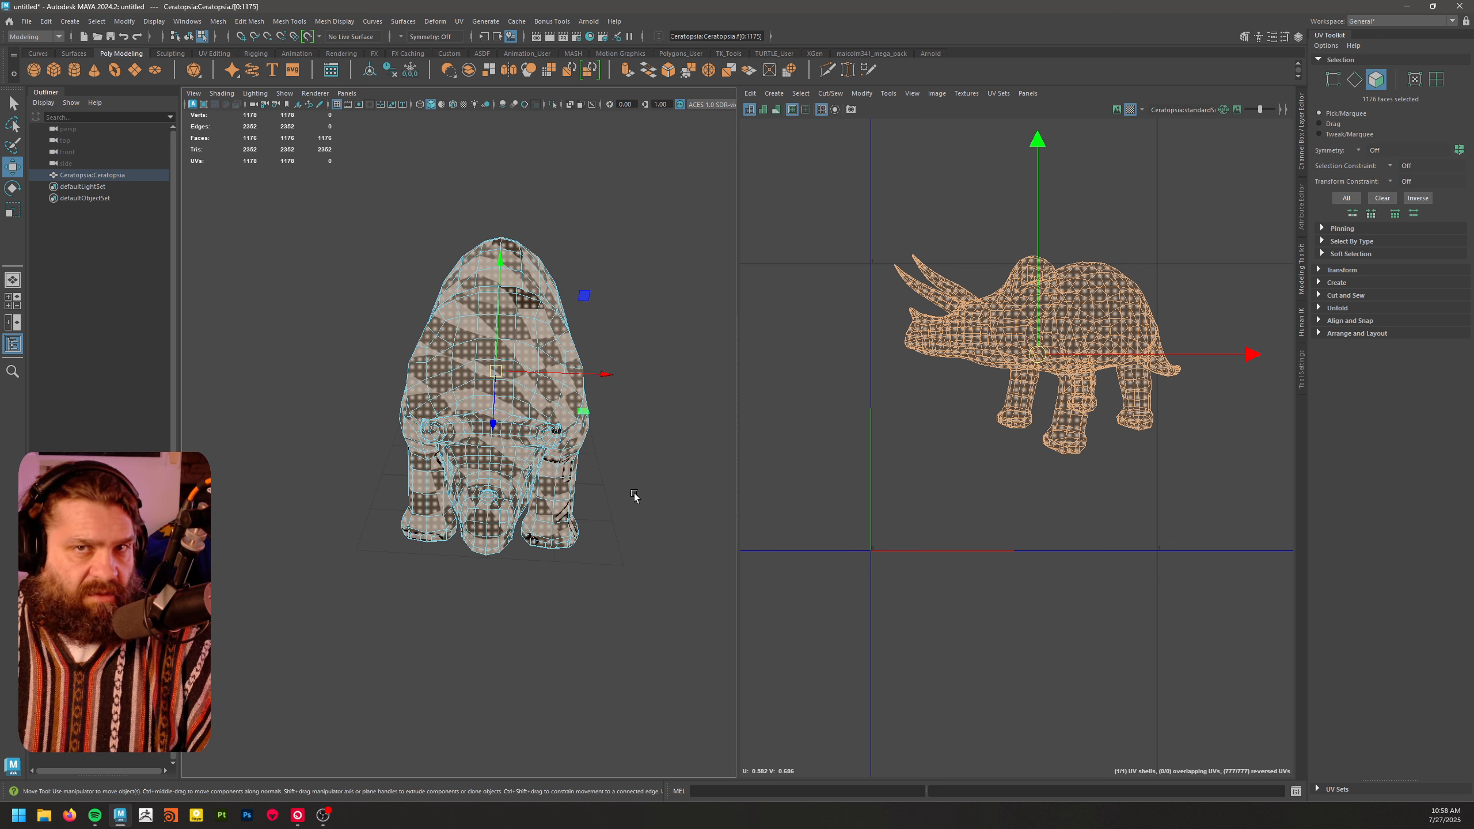
- Delete all faces on the negative X half of the Ceratopsia mesh, selecting them in the front view
mouse_move(646, 509)
left_mouse_down("alt")
mouse_move(560, 476)
mouse_move(680, 459)
mouse_move(551, 459)
mouse_move(698, 466)
mouse_move(658, 491)
left_mouse_up("alt")
middle_click_drag(658, 491, 617, 559, "alt")
left_click(634, 575)
key("space")
left_click_drag(632, 469, 638, 505)
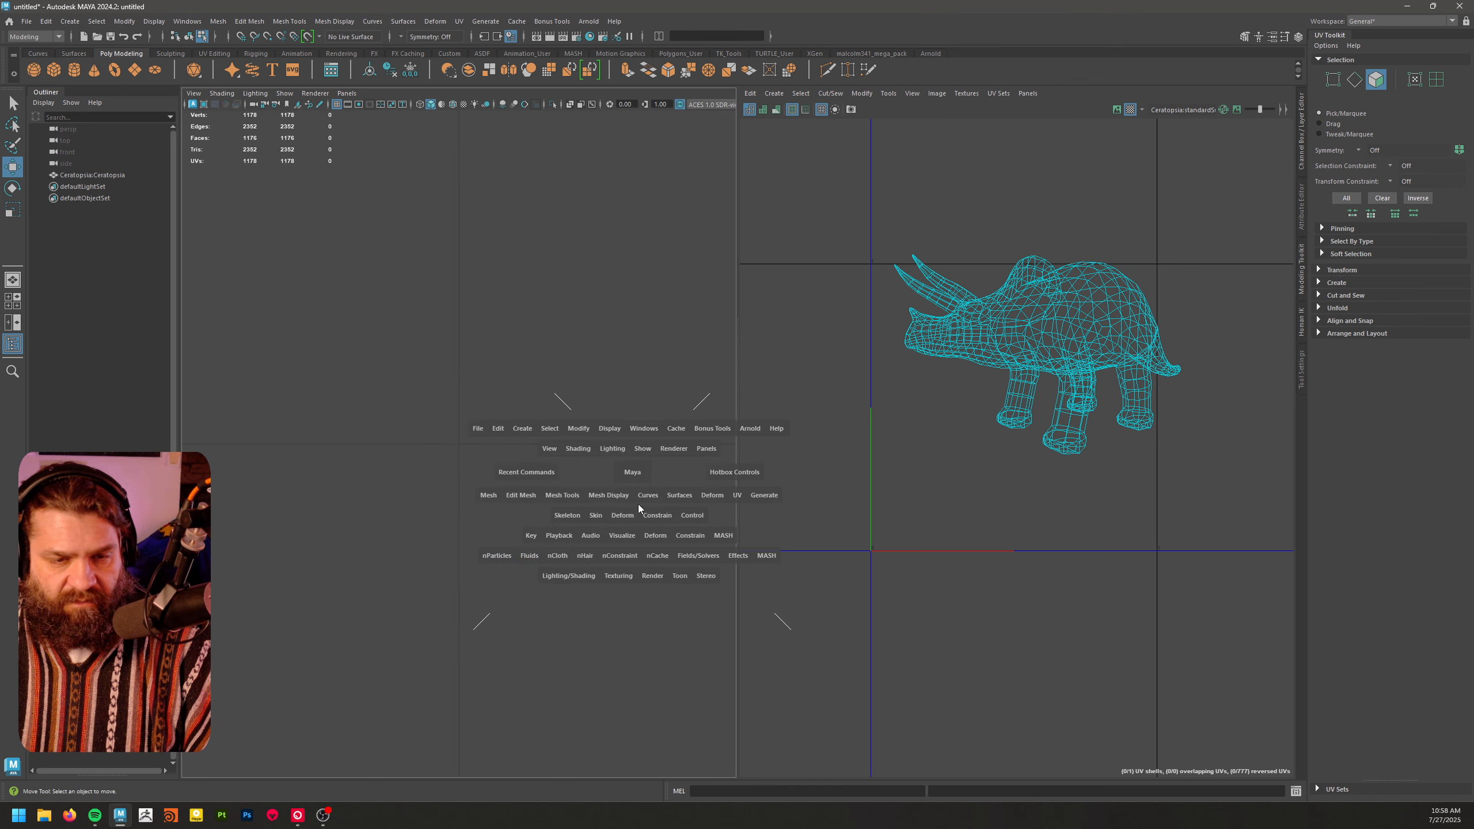
key("f")
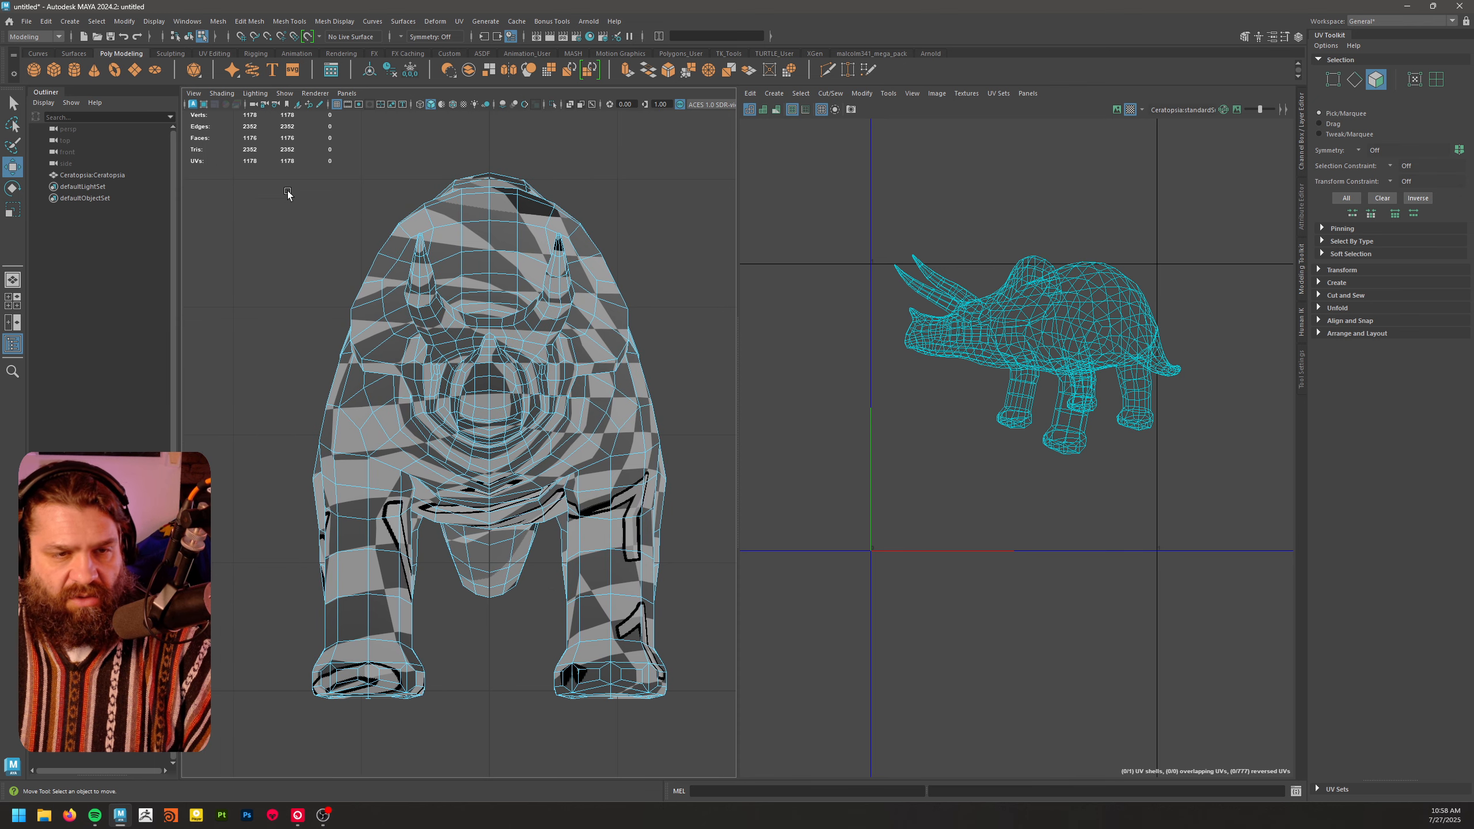
left_click_drag(235, 117, 487, 749)
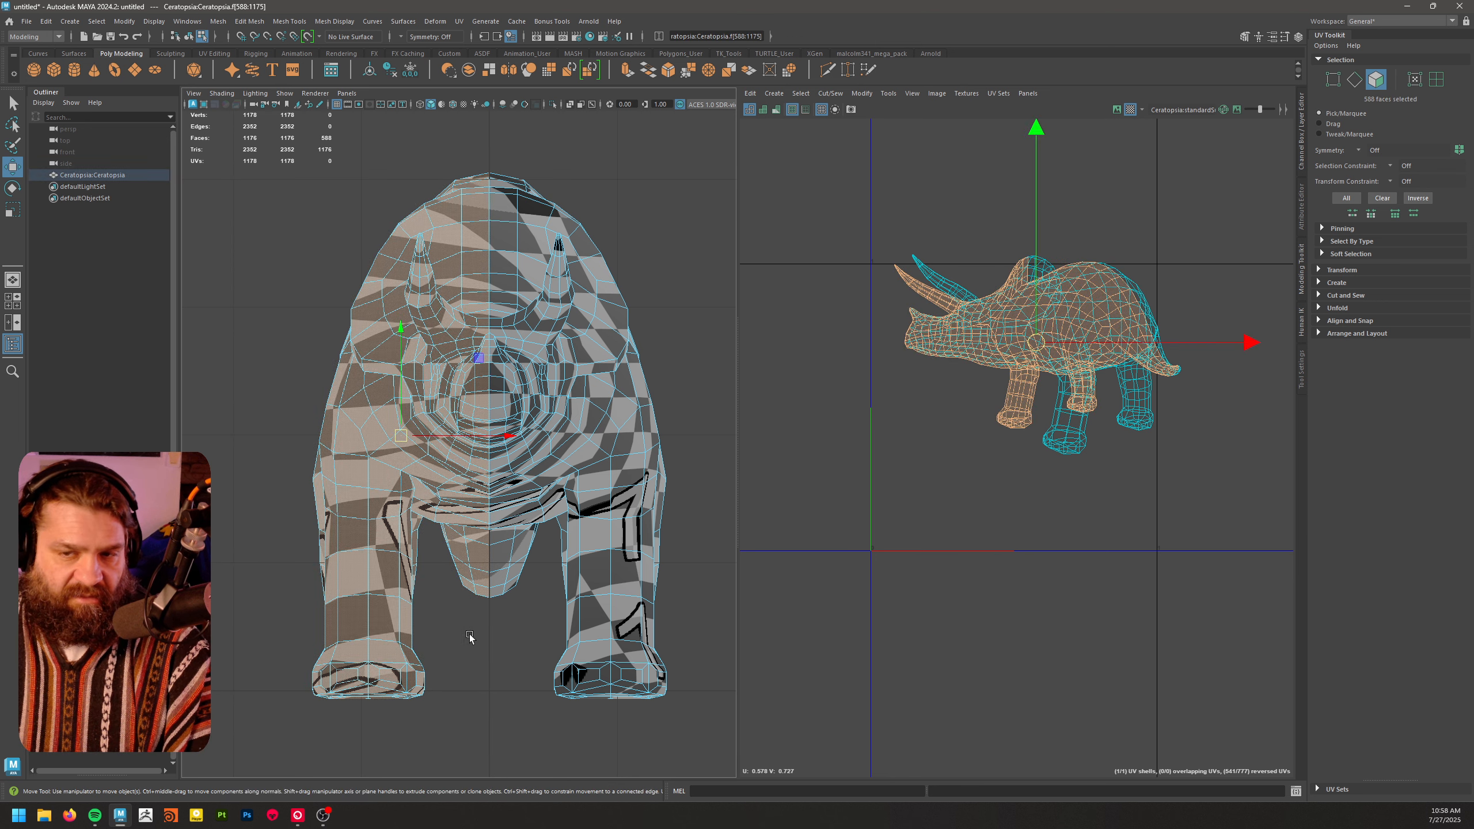
key("Delete")
- Select the ring of edges around the top of the front leg, where it joins the body
key("space")
left_click_drag(474, 614, 345, 582)
right_click_drag(346, 582, 566, 530, "alt")
left_click_drag(565, 530, 506, 469, "alt")
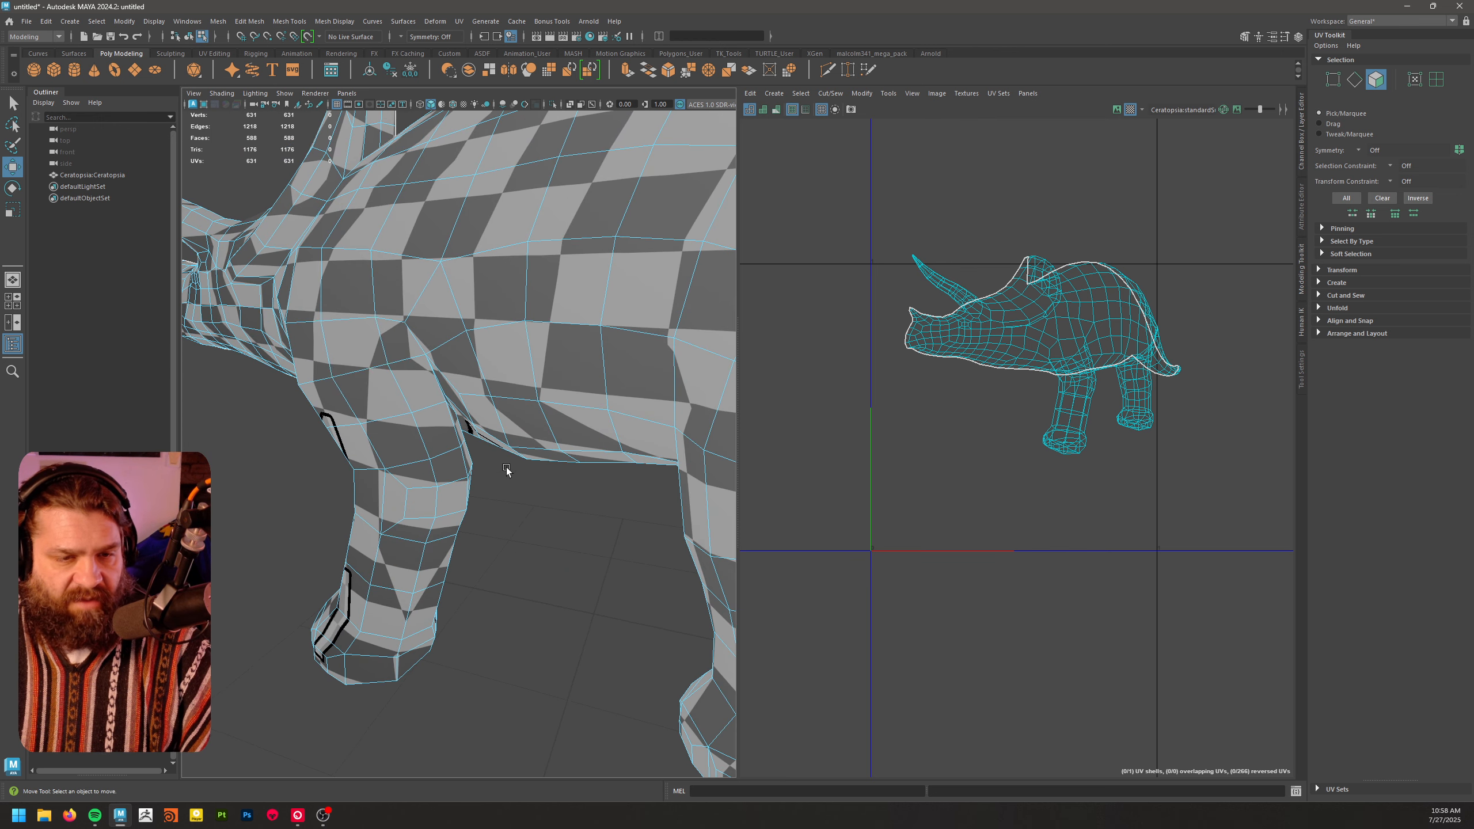
right_click_drag(369, 343, 371, 314)
left_click(390, 320)
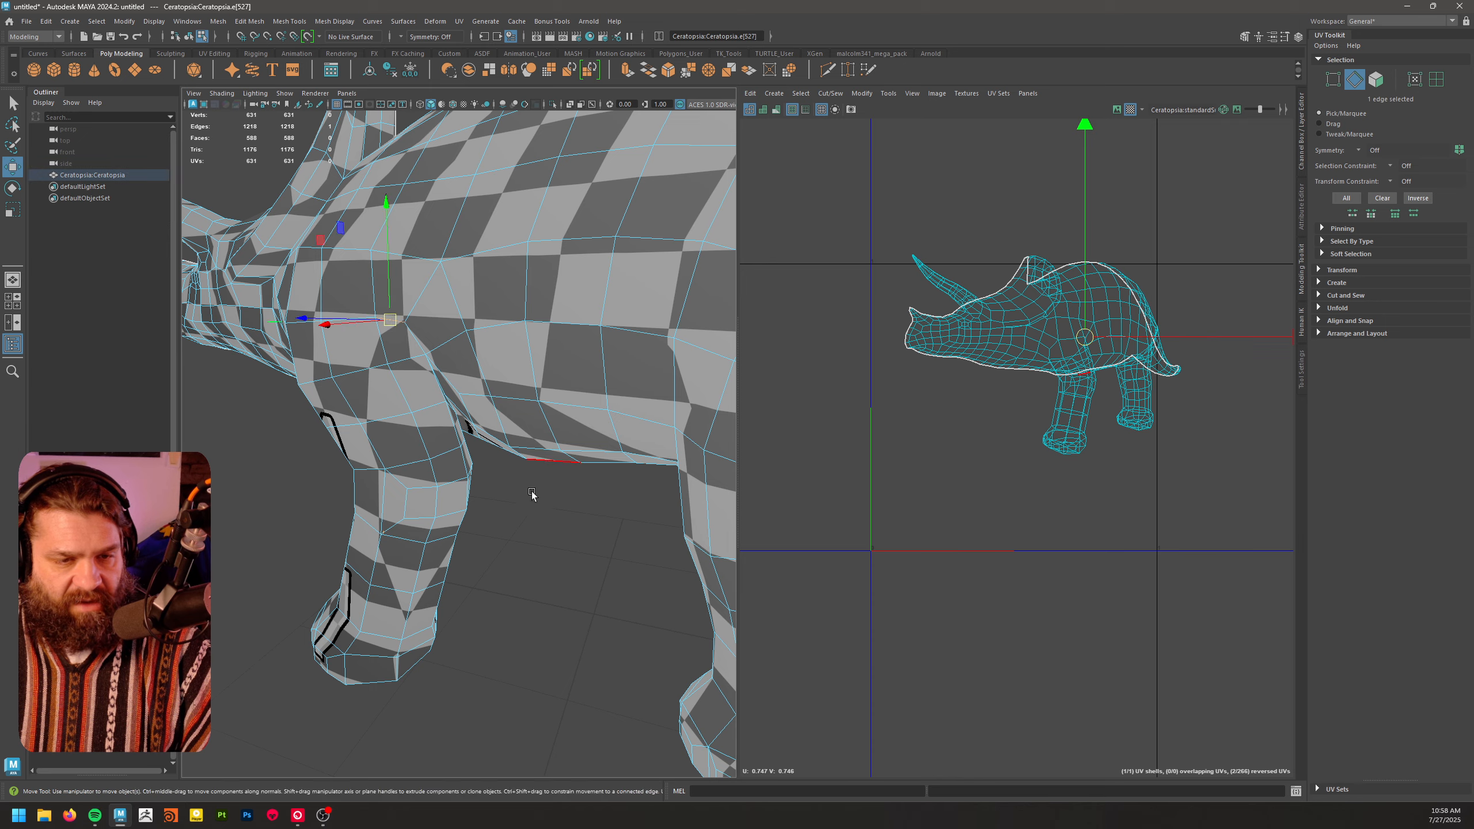
left_click_drag(533, 496, 603, 492, "alt")
key("q")
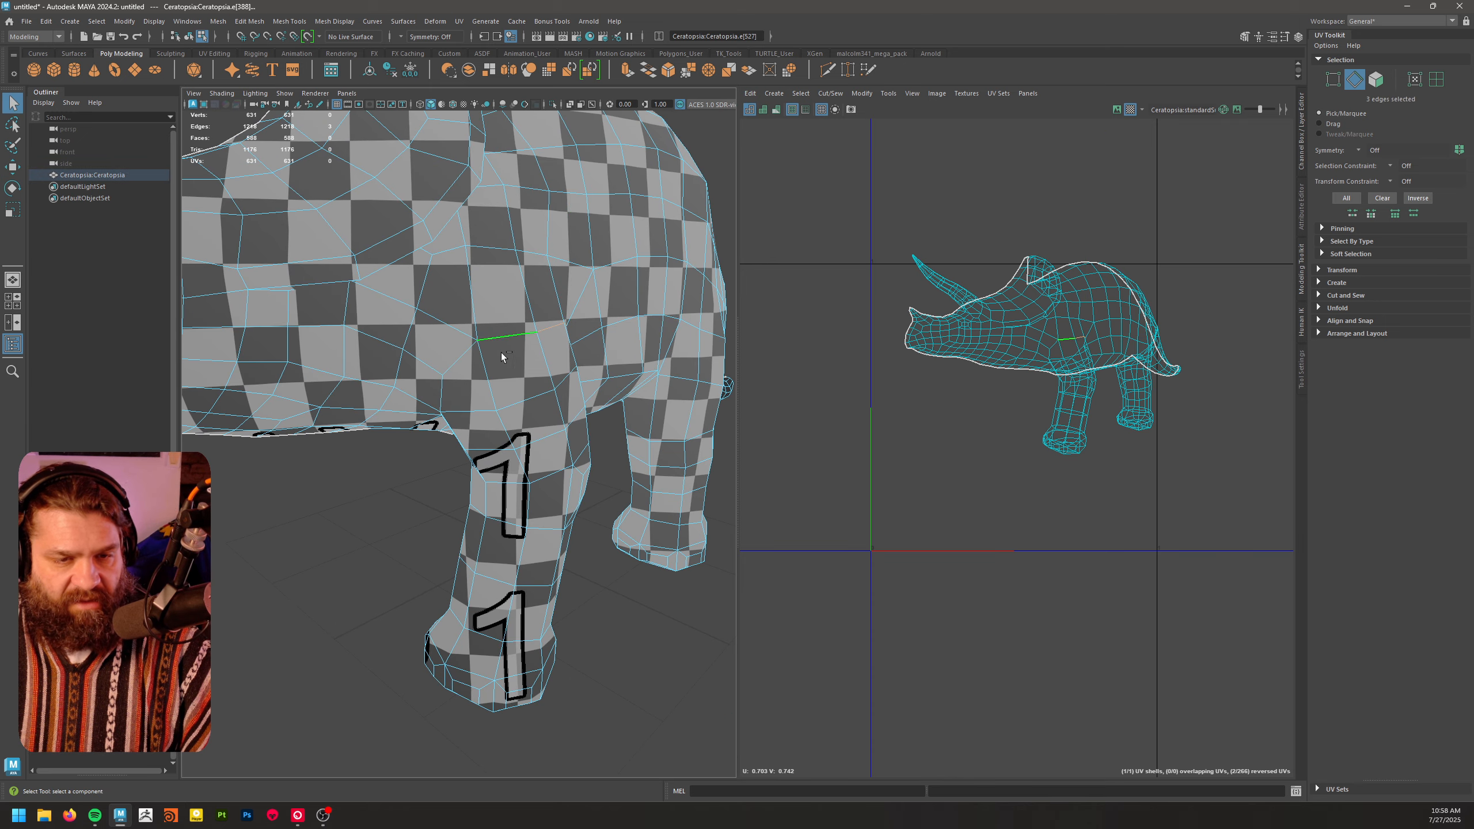
double_click(441, 389)
left_click_drag(504, 489, 471, 314, "alt")
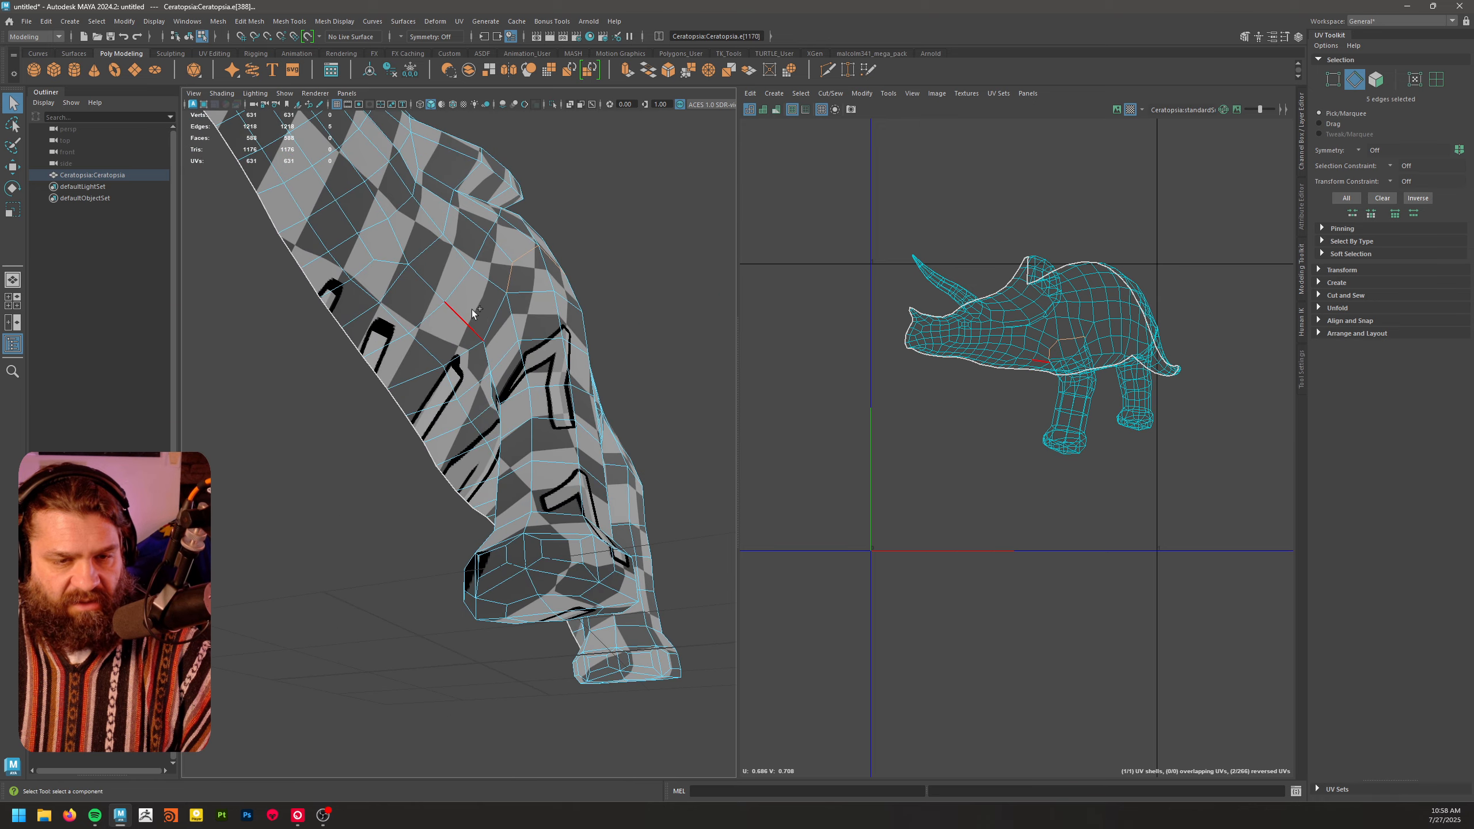
left_click_drag(634, 427, 562, 410, "alt")
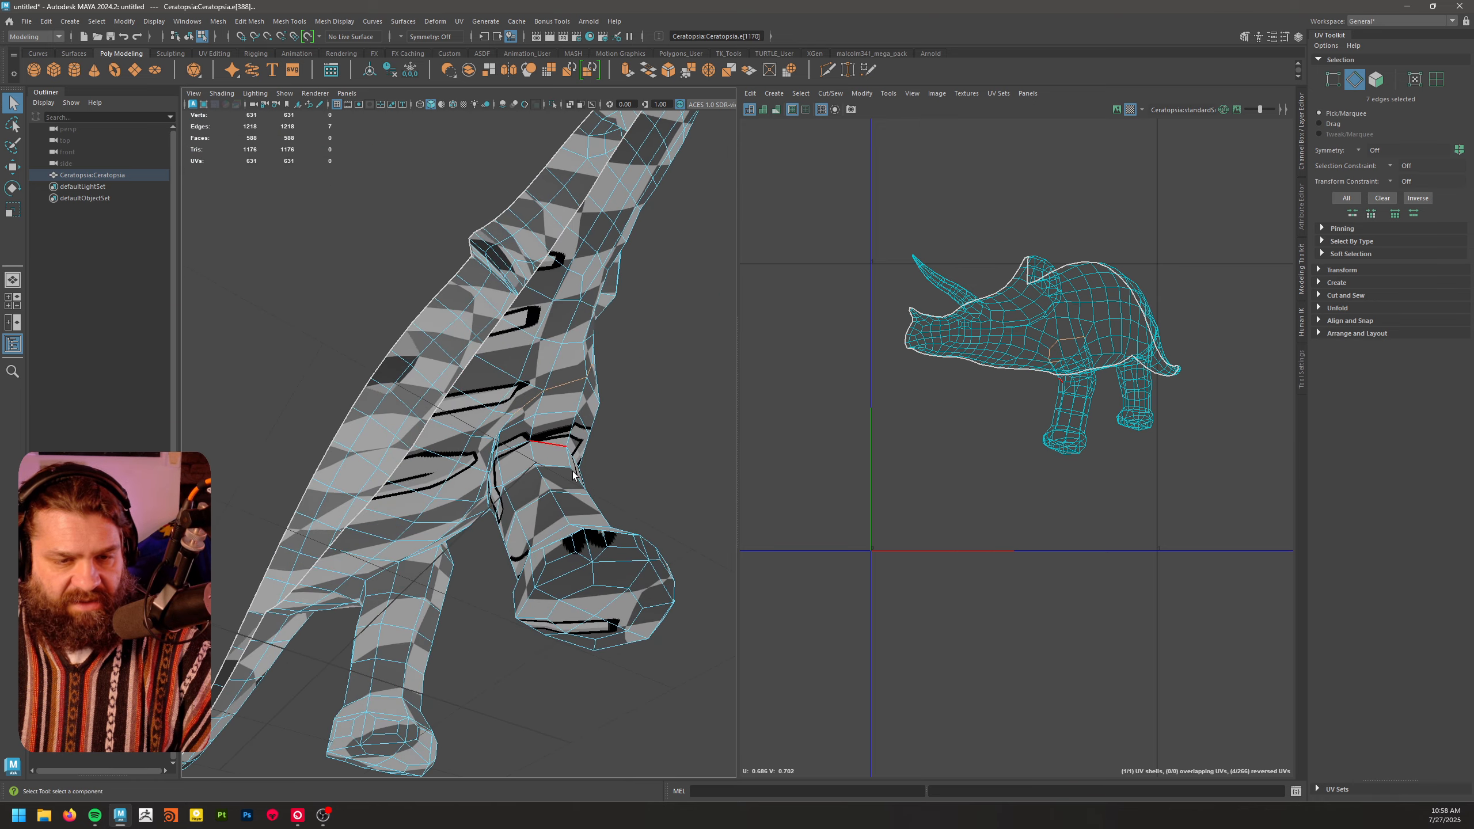
right_click_drag(573, 476, 601, 546, "alt")
left_click_drag(601, 547, 523, 318, "alt")
left_click(518, 314, "shift")
left_click_drag(642, 383, 627, 384, "alt")
left_click(451, 298, "shift")
left_click_drag(451, 299, 724, 460, "alt")
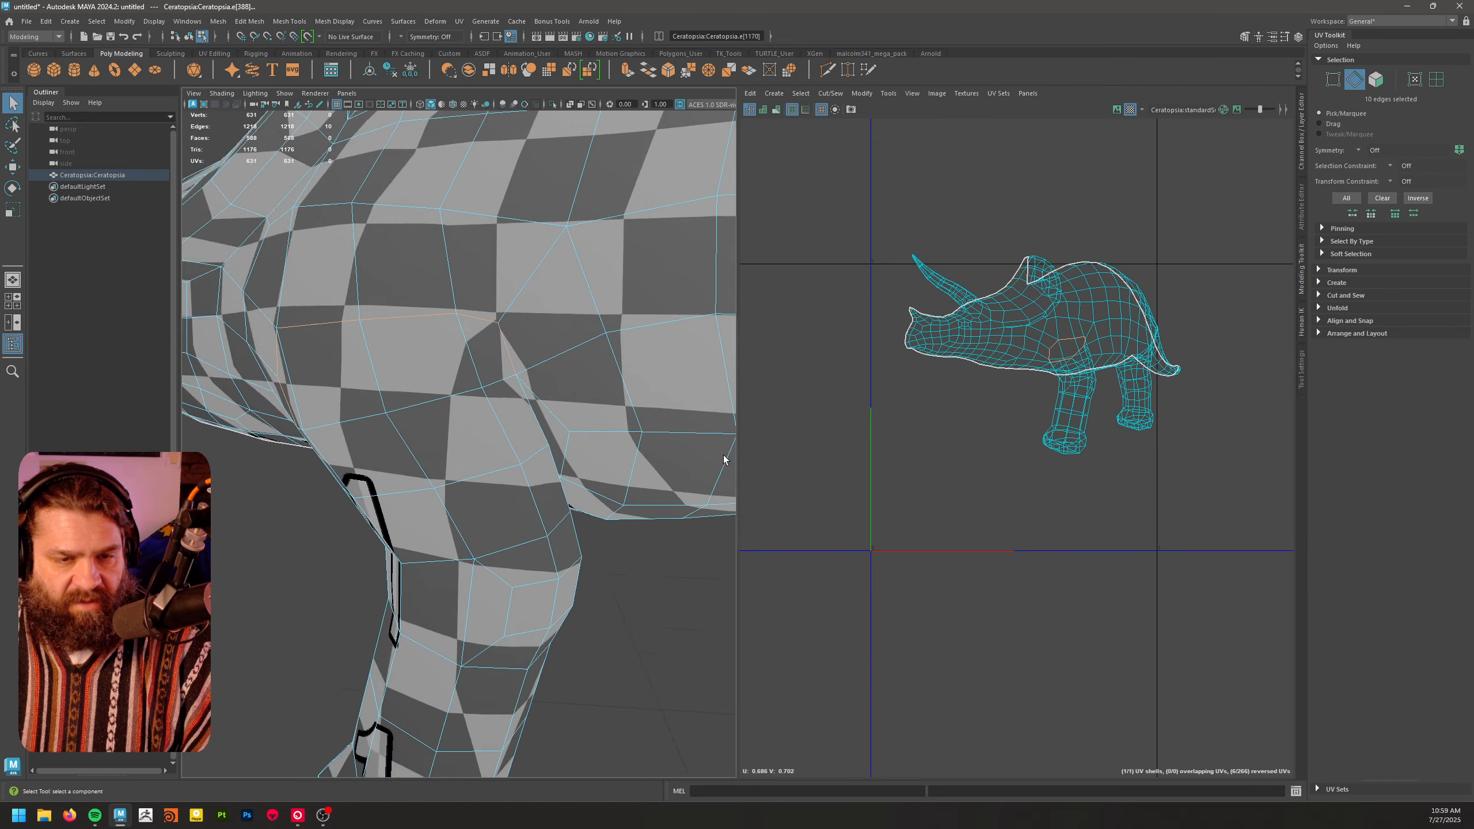
- Cut the UVs along the selected edges around the top of the front leg
right_click_drag(723, 456, 522, 401, "alt")
left_click_drag(522, 401, 647, 406, "alt")
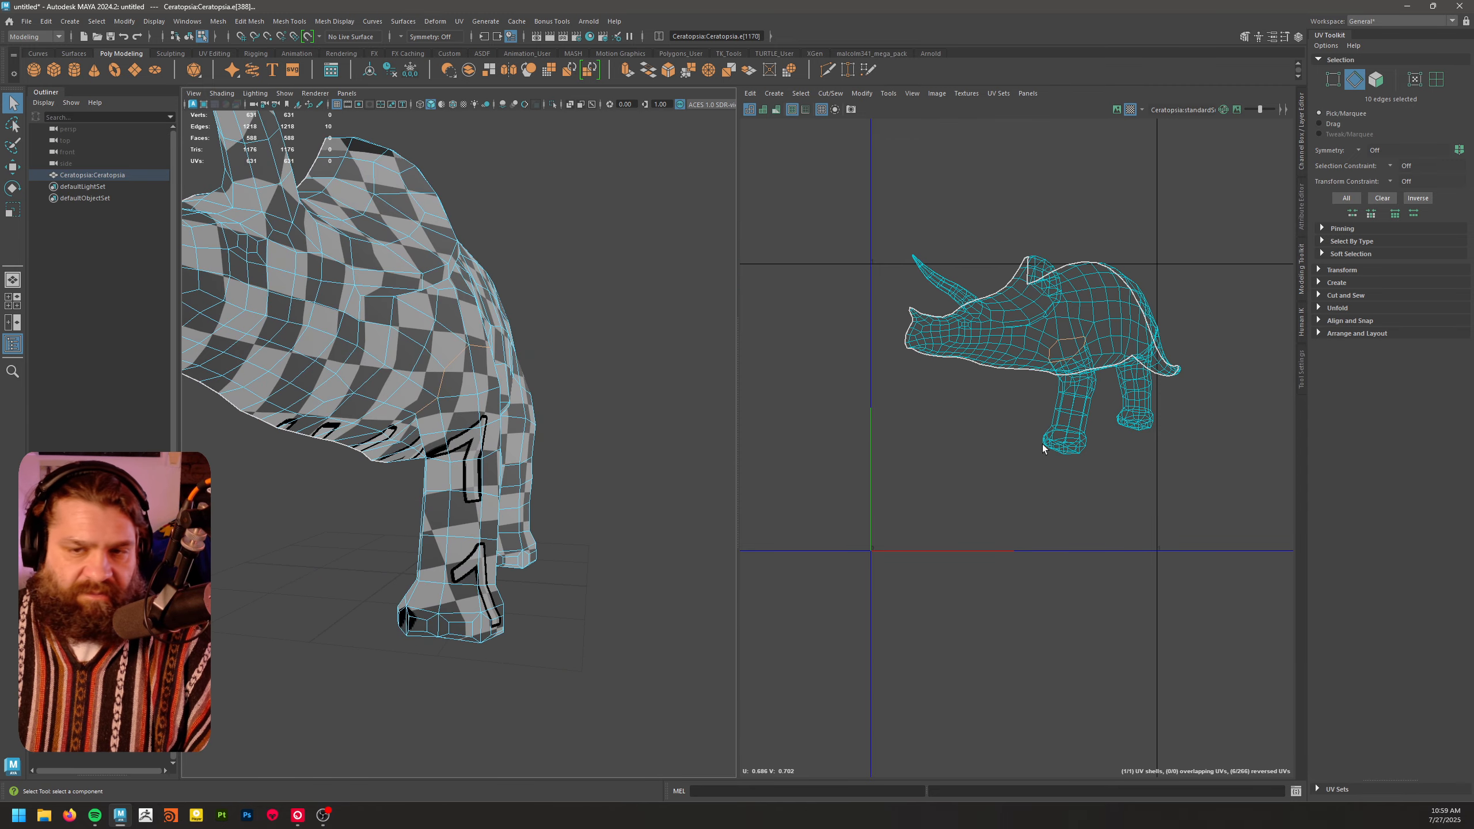
middle_click_drag(1043, 448, 1026, 445, "alt")
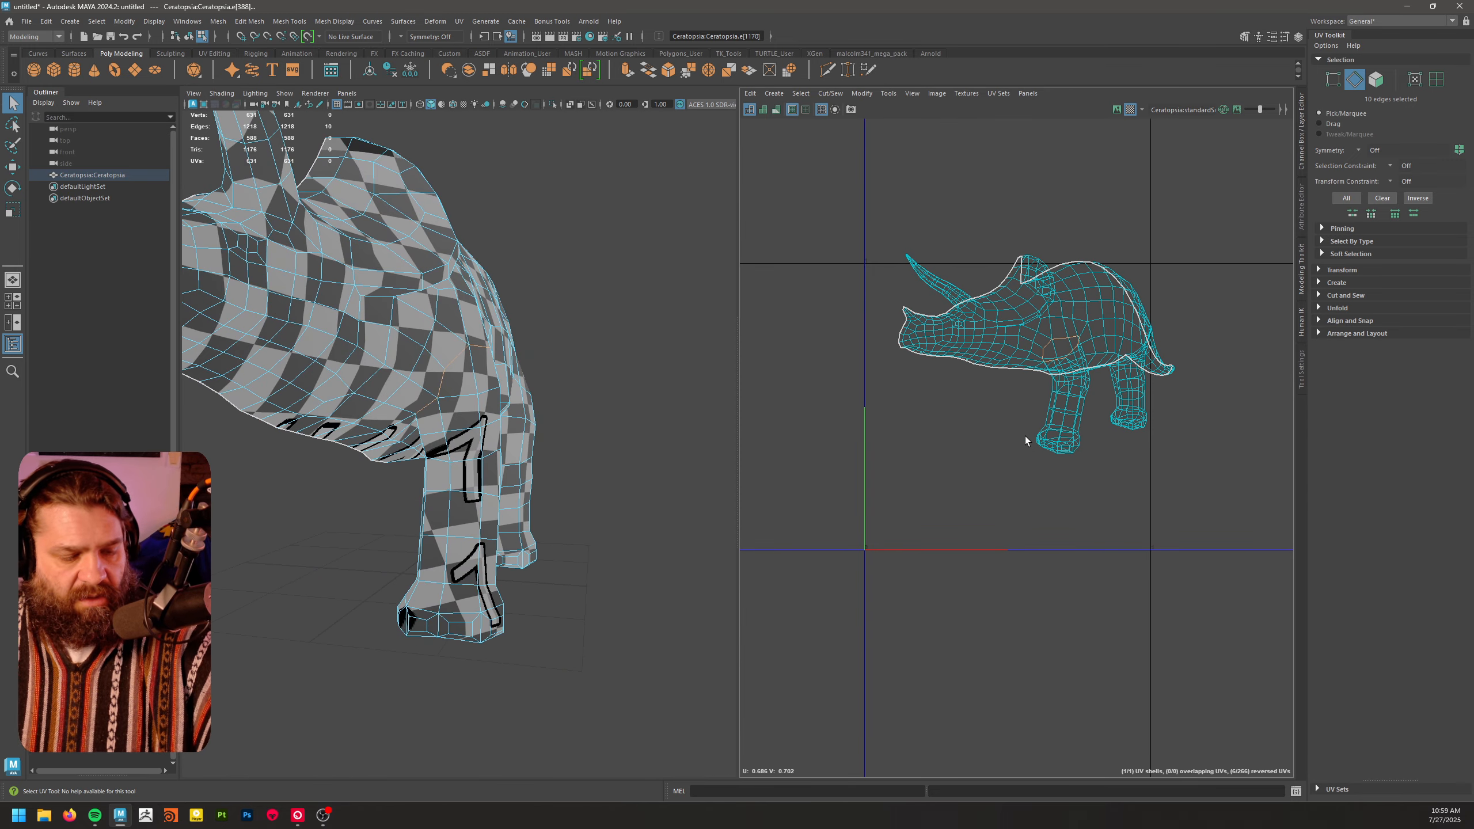
middle_click_drag(1177, 450, 1120, 480, "alt")
right_click(985, 385, "shift")
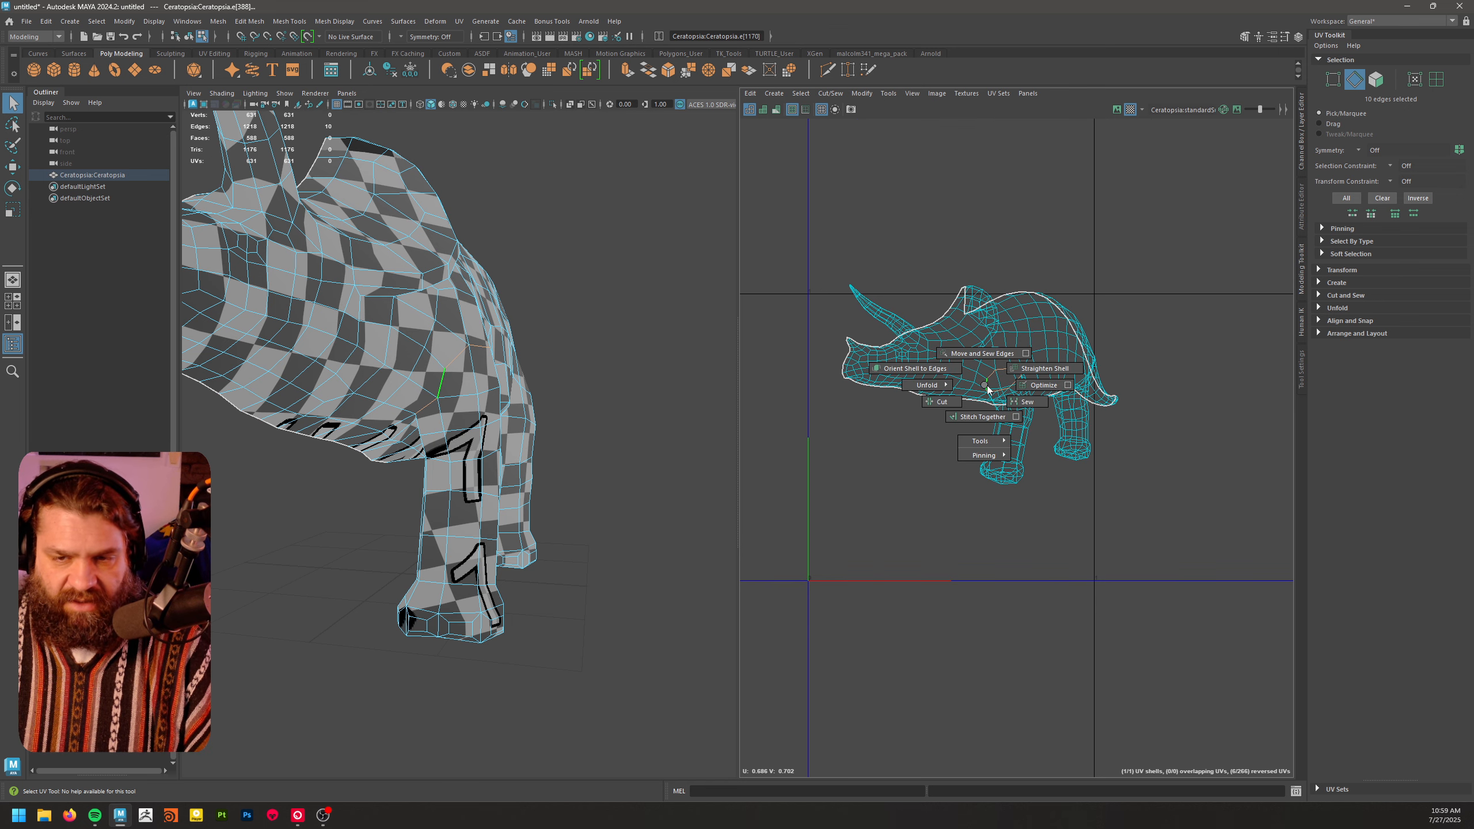
right_click_drag(970, 395, 1059, 423, "shift")
- Move the front leg's UV shell down and away from the body shell
double_click(988, 452)
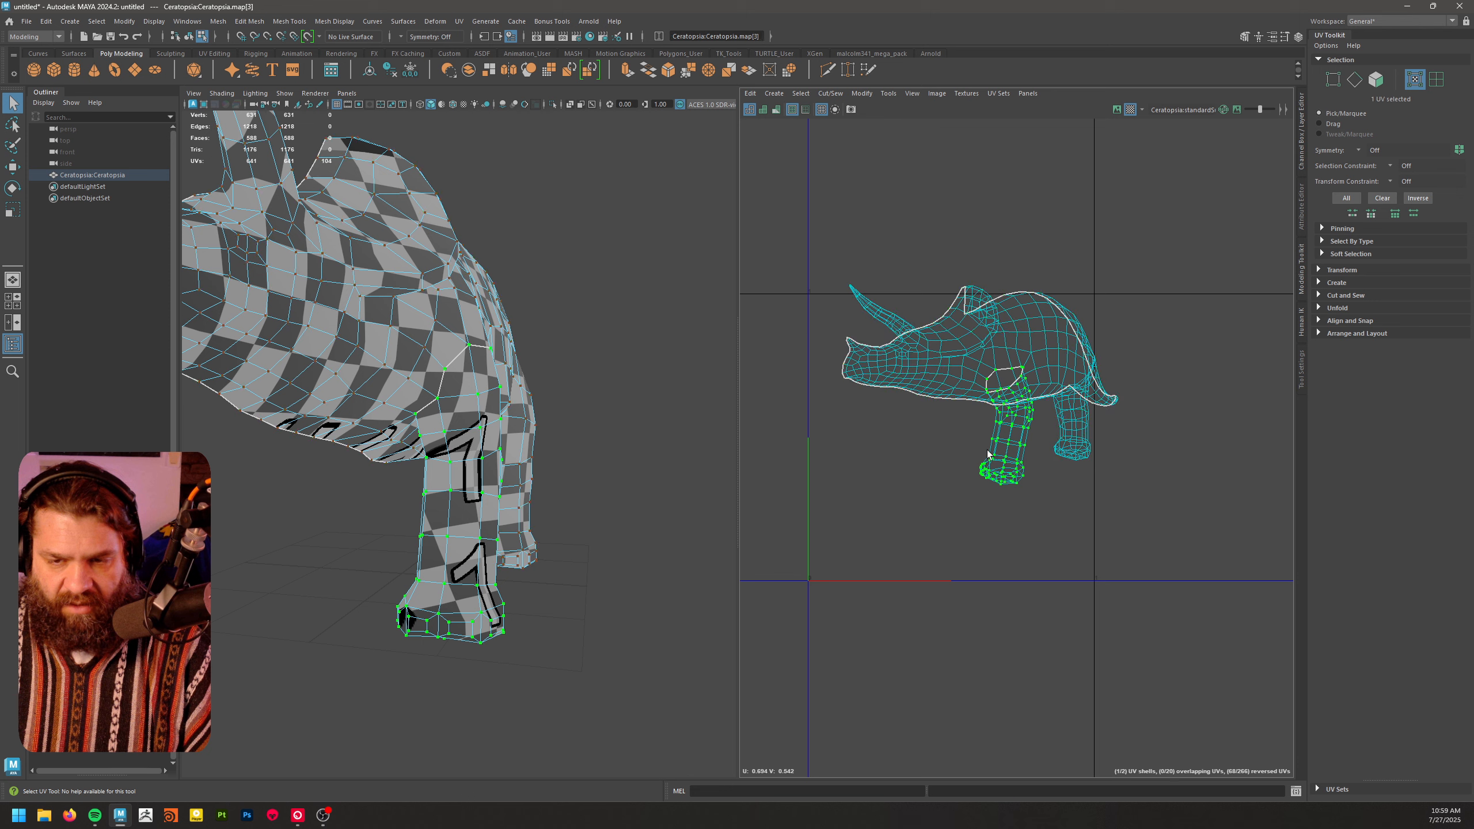
key("w")
left_click_drag(998, 423, 842, 583)
left_click(1027, 556)
- Select the ring of edges around the top of the back leg, where it joins the body
middle_click_drag(1105, 462, 1009, 459, "alt")
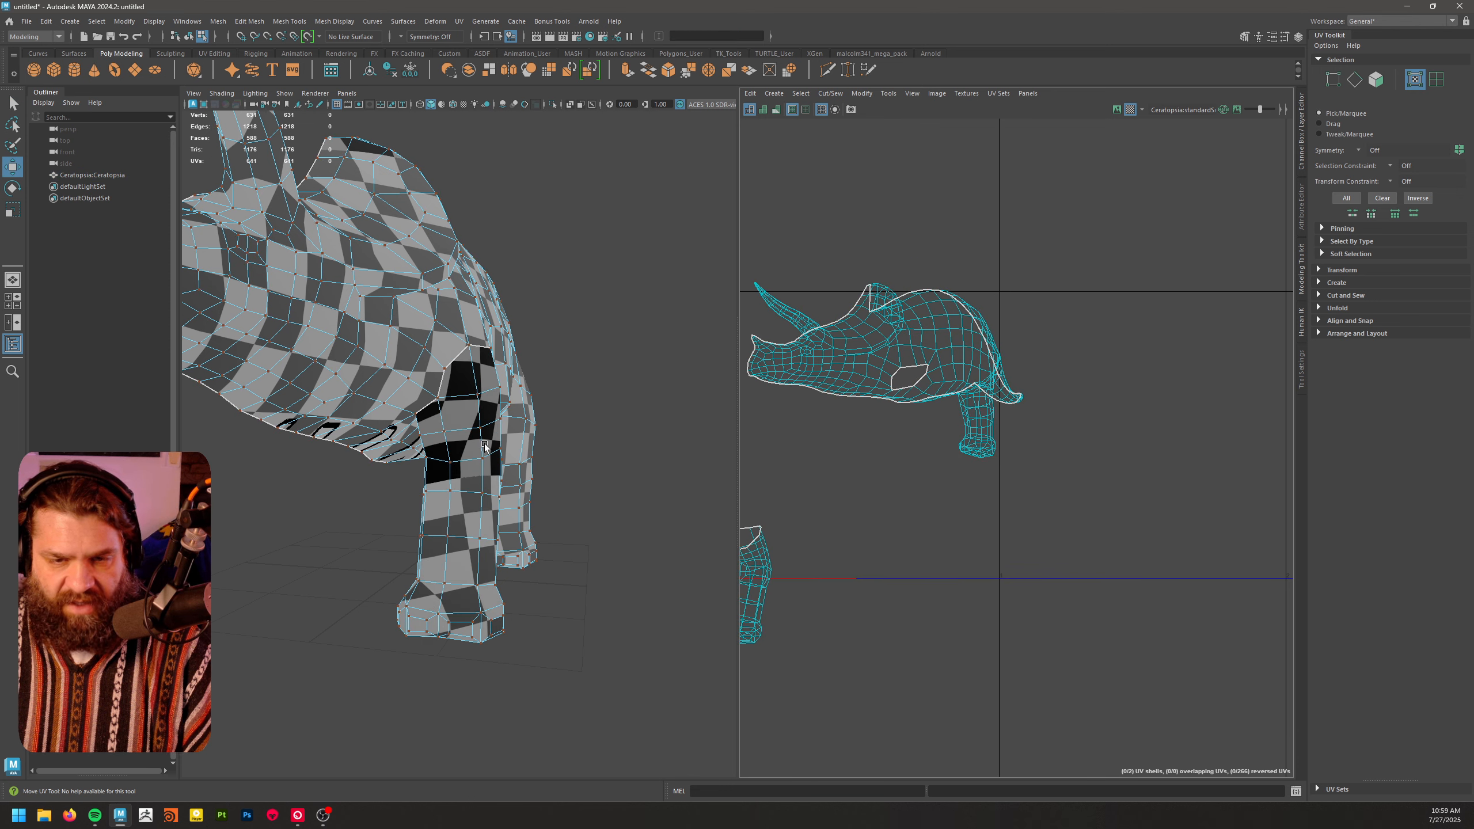
left_click_drag(481, 441, 514, 435, "alt")
middle_click_drag(513, 435, 345, 451, "alt")
right_click_drag(346, 452, 451, 486, "alt")
middle_click_drag(451, 486, 428, 526, "alt")
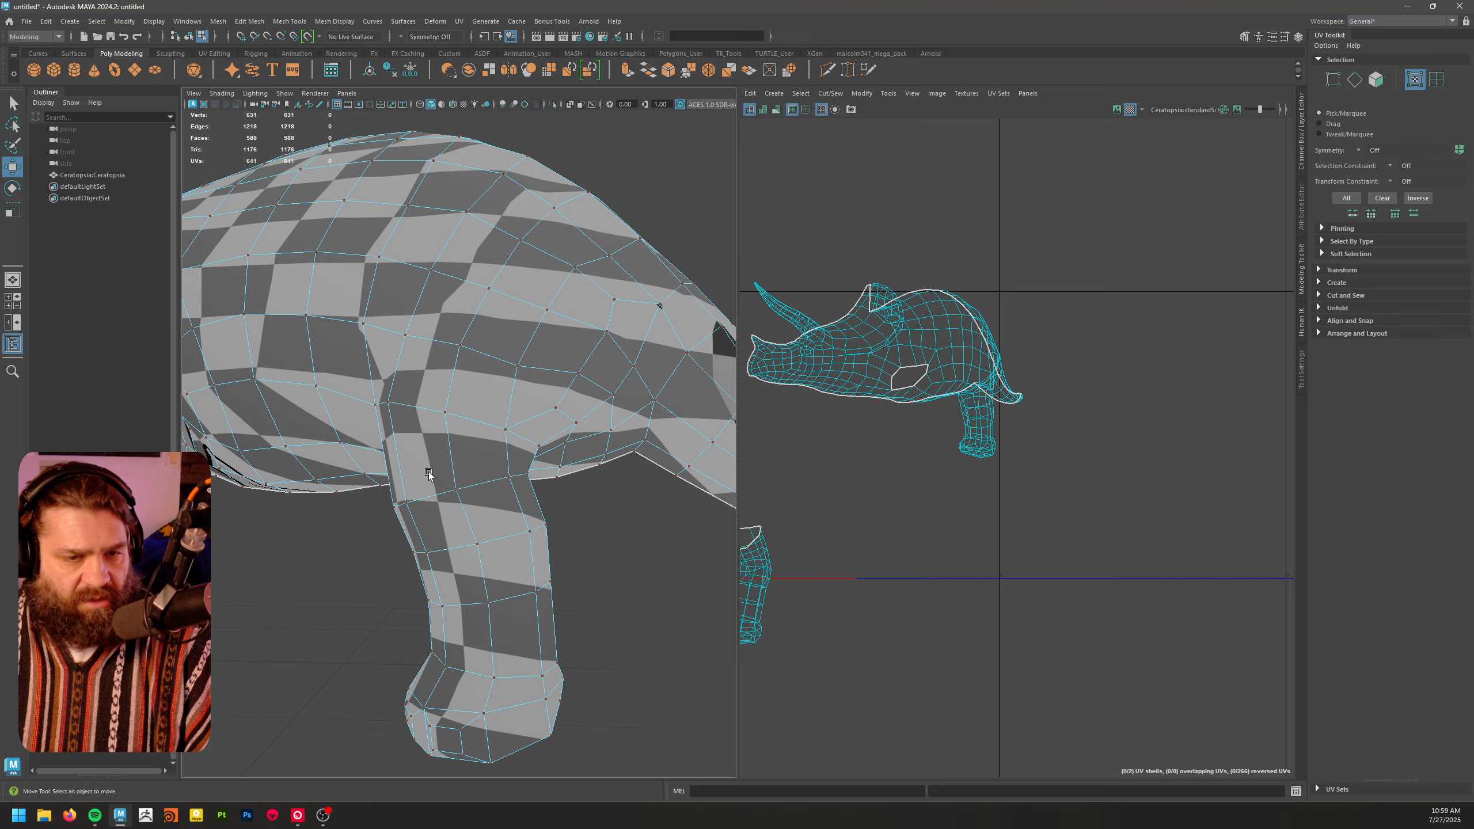
right_click_drag(429, 526, 511, 491, "alt")
left_click_drag(511, 490, 349, 467, "alt")
left_click_drag(507, 446, 350, 431, "alt")
right_click_drag(419, 366, 418, 350)
left_click(418, 350)
left_click(376, 426, "shift")
left_click_drag(540, 414, 450, 464, "alt")
left_click_drag(477, 375, 451, 444, "alt")
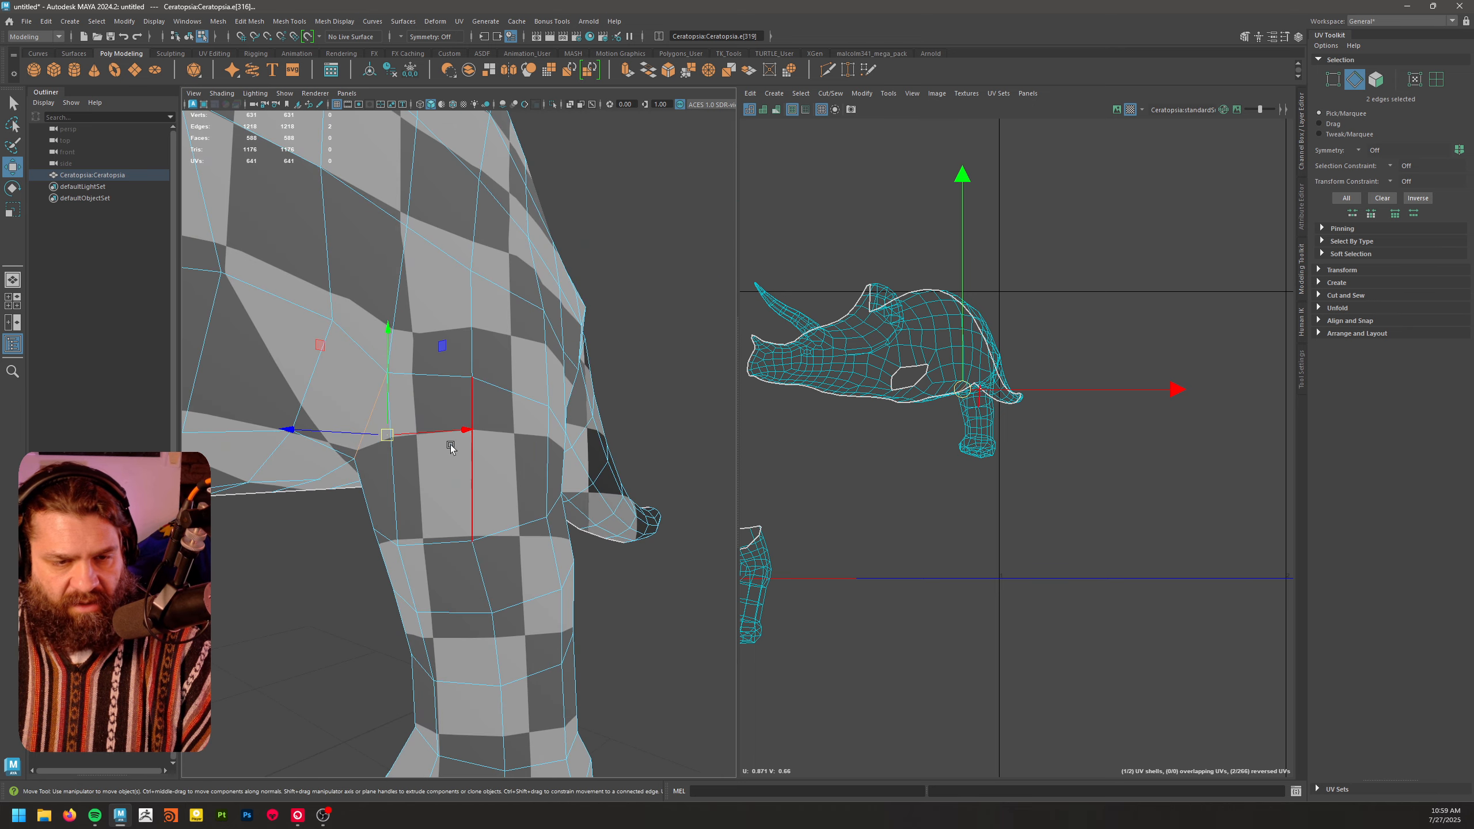
left_click(472, 401, "shift")
mouse_move(495, 395)
left_mouse_down("alt")
mouse_move(494, 467)
mouse_move(470, 408)
left_mouse_up("alt")
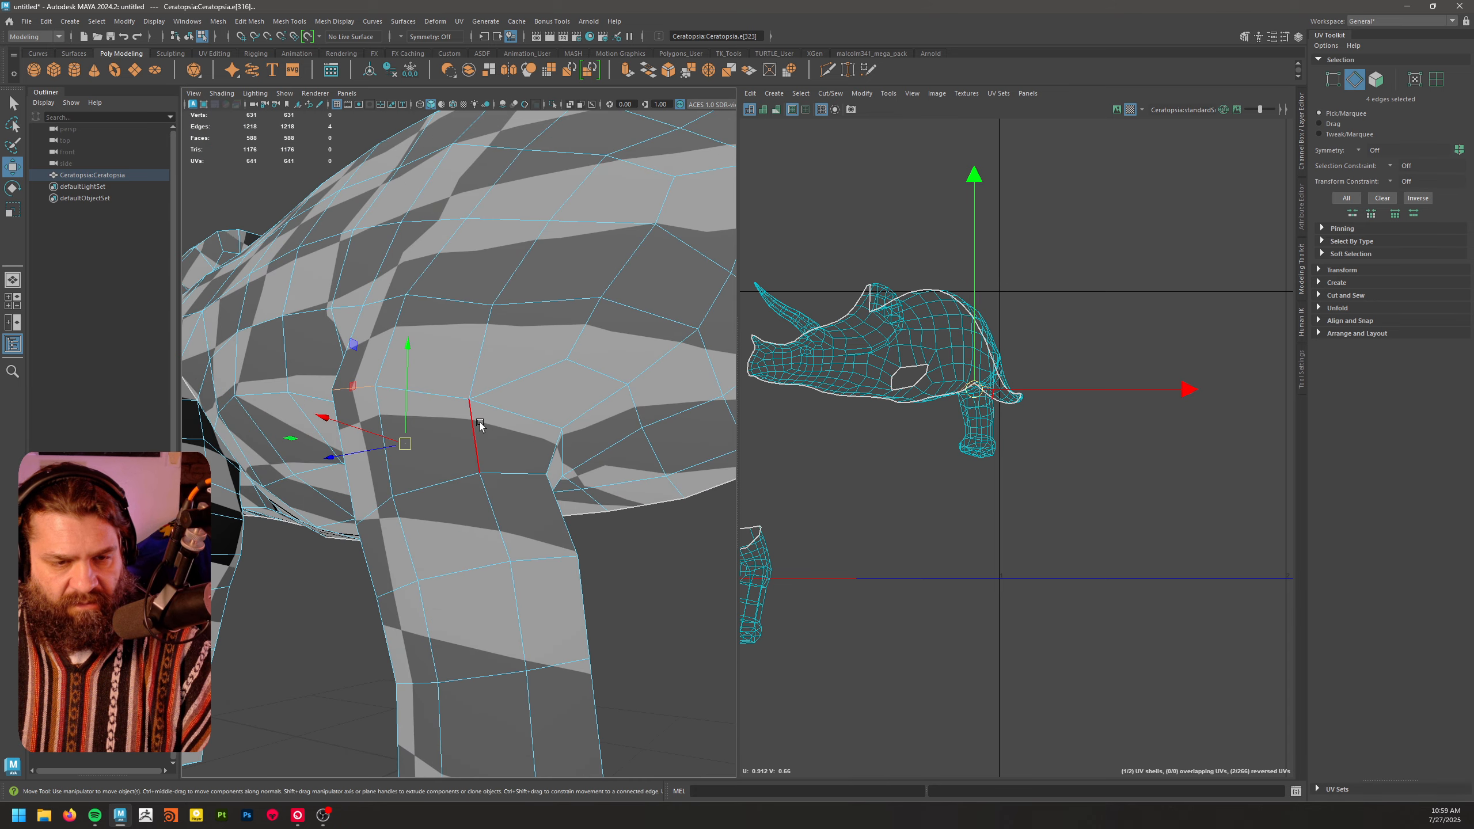
key("q")
left_click(455, 399, "shift")
left_click_drag(643, 475, 586, 464, "alt")
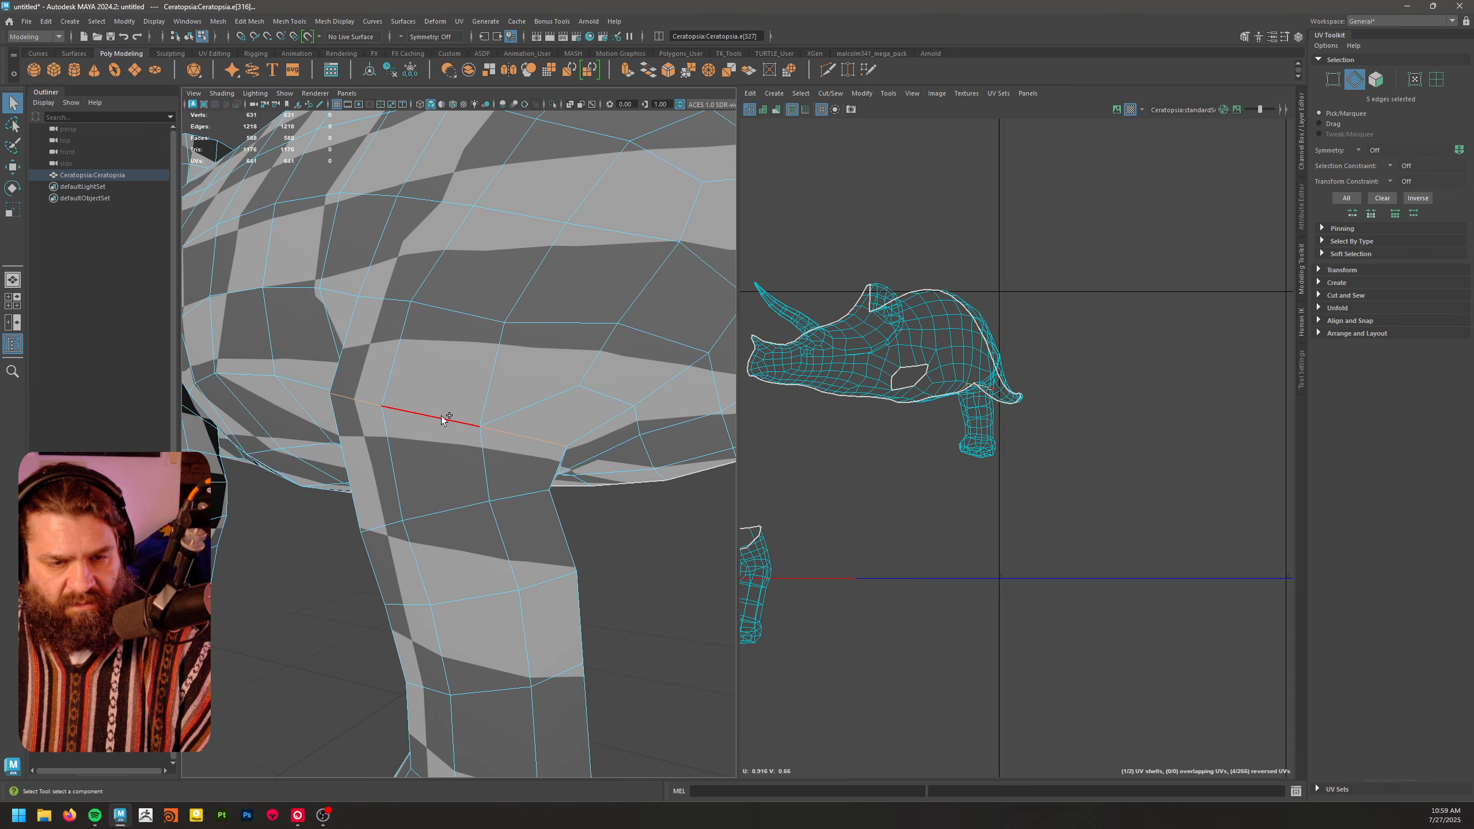
left_click(450, 422, "shift")
left_click_drag(477, 426, 256, 573, "alt")
left_click(507, 446, "shift")
left_click(498, 447, "shift")
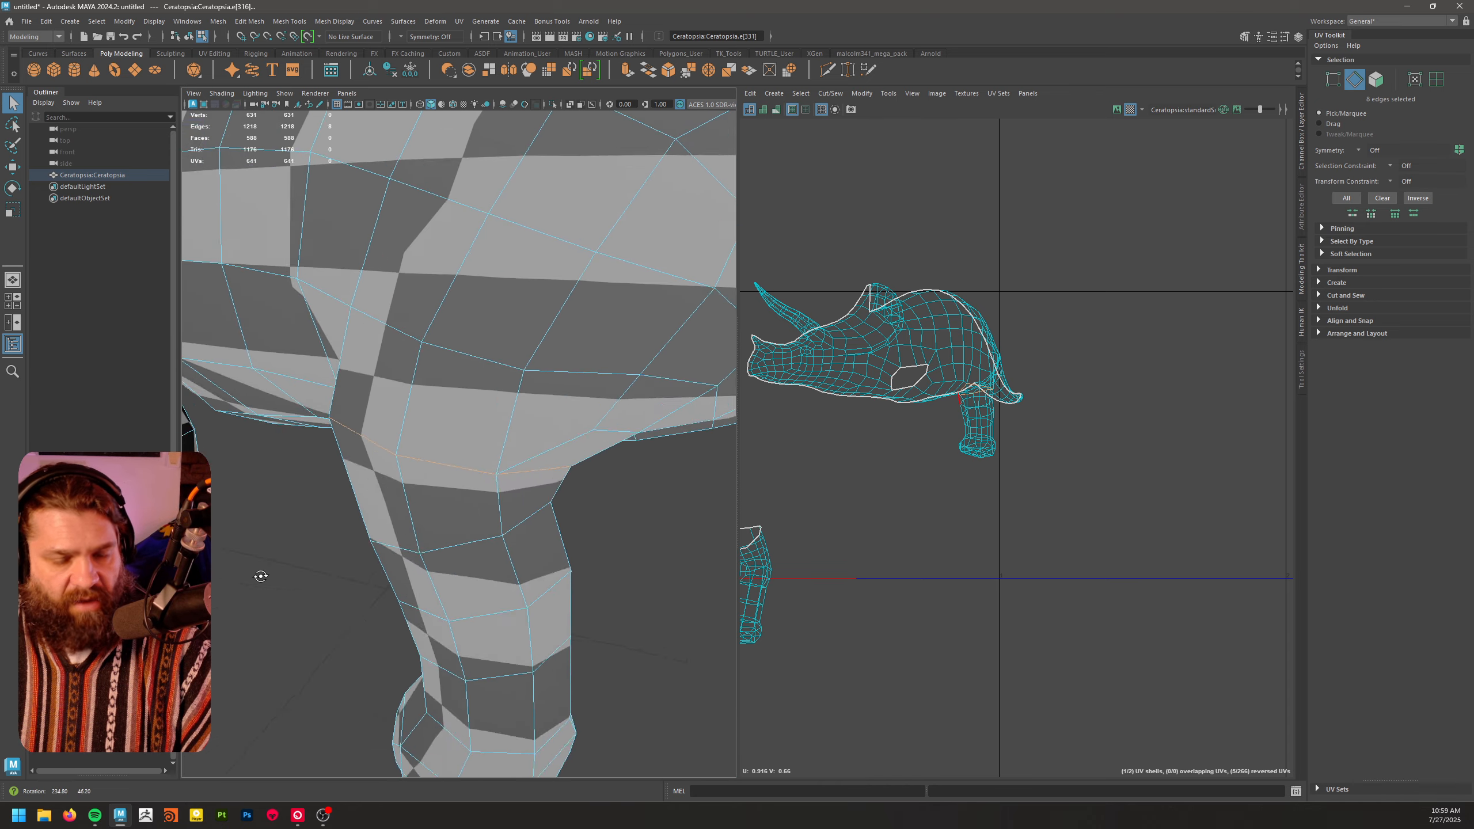
right_click_drag(256, 573, 371, 557, "alt")
mouse_move(418, 546)
left_mouse_down("alt")
mouse_move(200, 511)
mouse_move(413, 541)
left_mouse_up("alt")
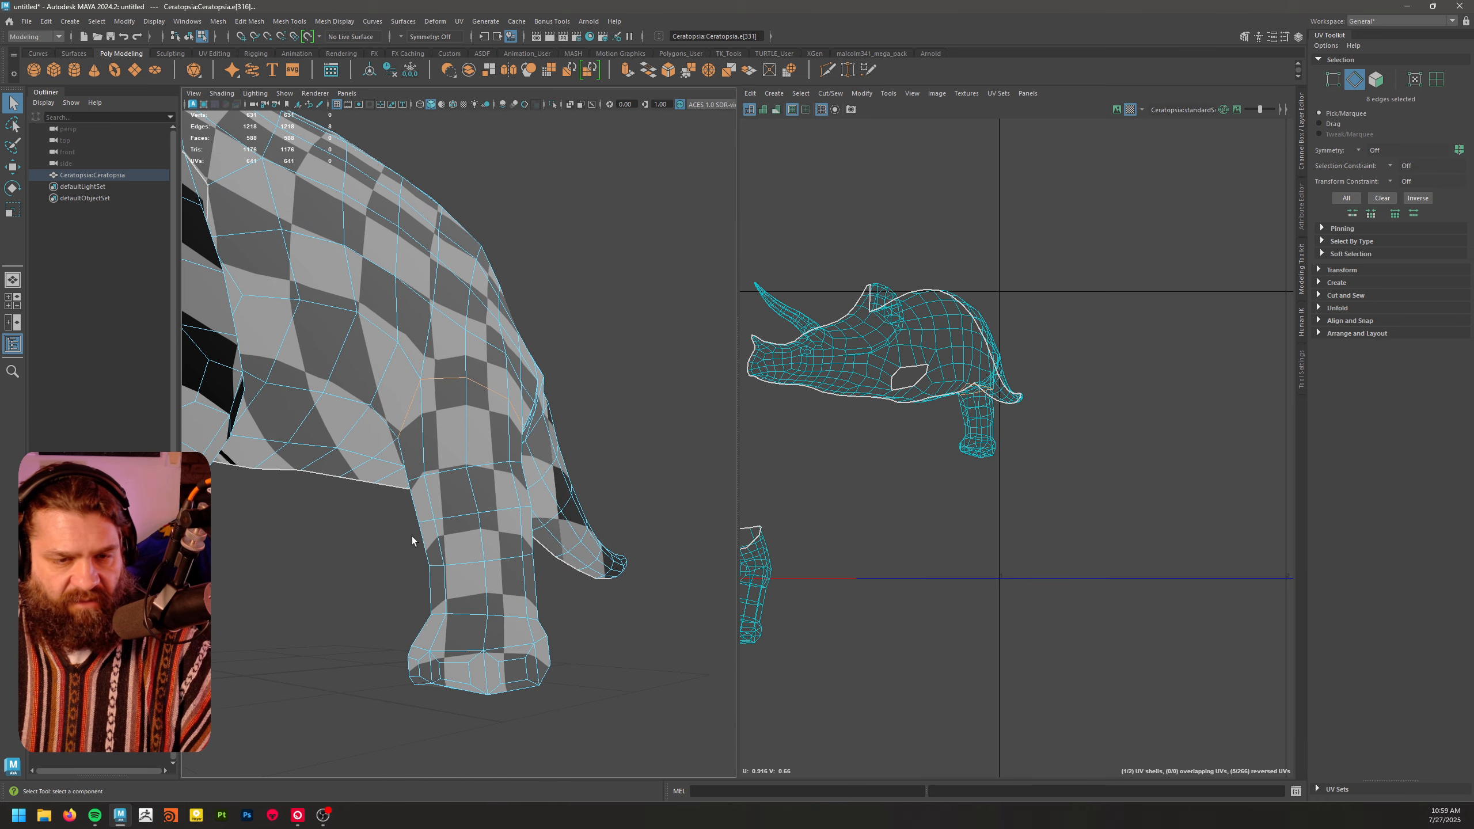
- Cut the UVs along the selected edges and move the back leg's UV shell down, away from the body shell
right_click_drag(936, 525, 905, 542, "shift")
right_click_drag(981, 459, 977, 456)
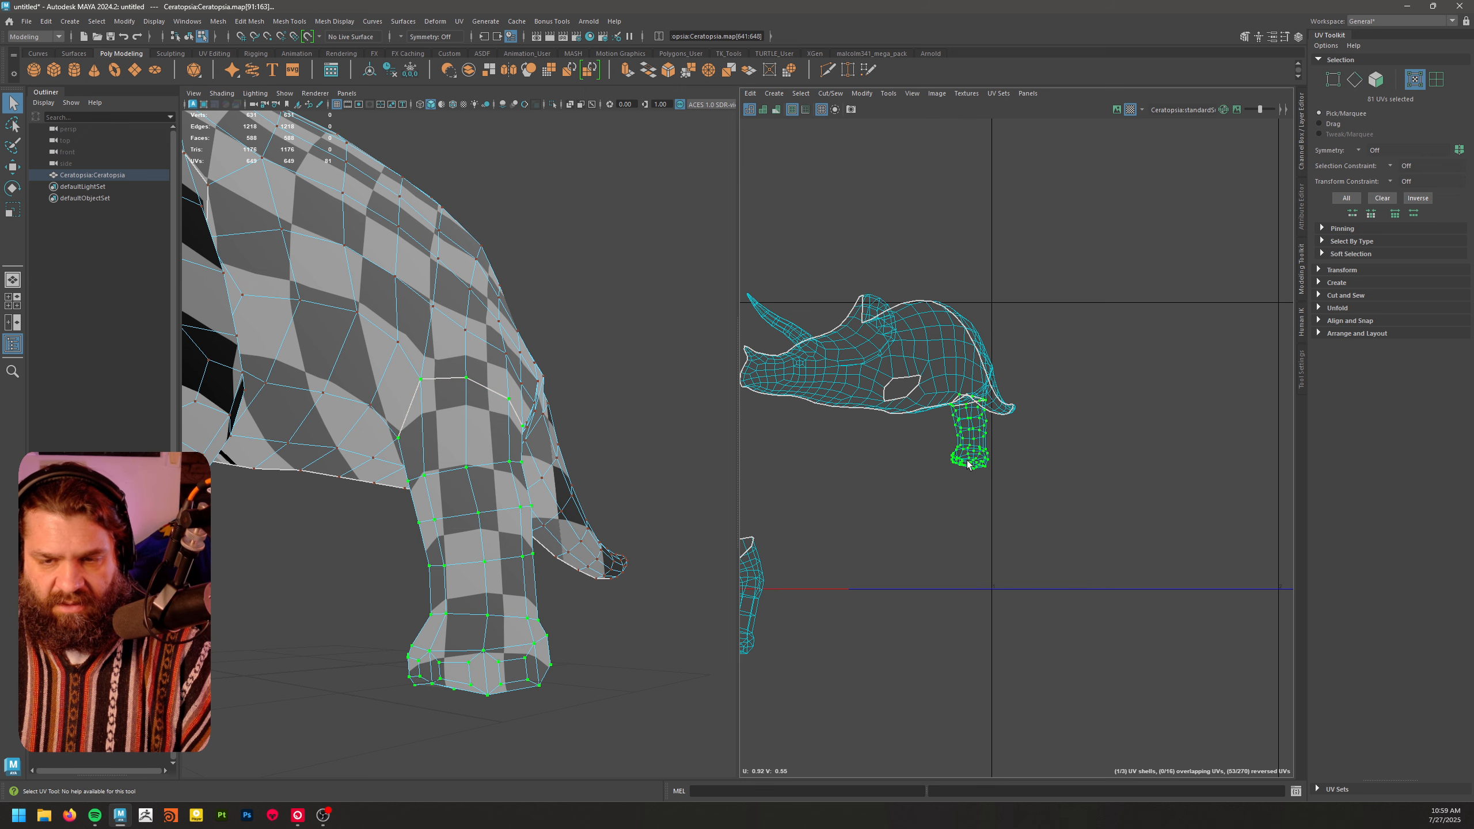
key("w")
left_click_drag(977, 456, 935, 687)
- Select the edges around the base of the tail, running from the belly border up to the border along the back
left_click_drag(473, 508, 468, 461, "alt")
scroll(469, 460, "up", 3)
right_click_drag(510, 417, 510, 390)
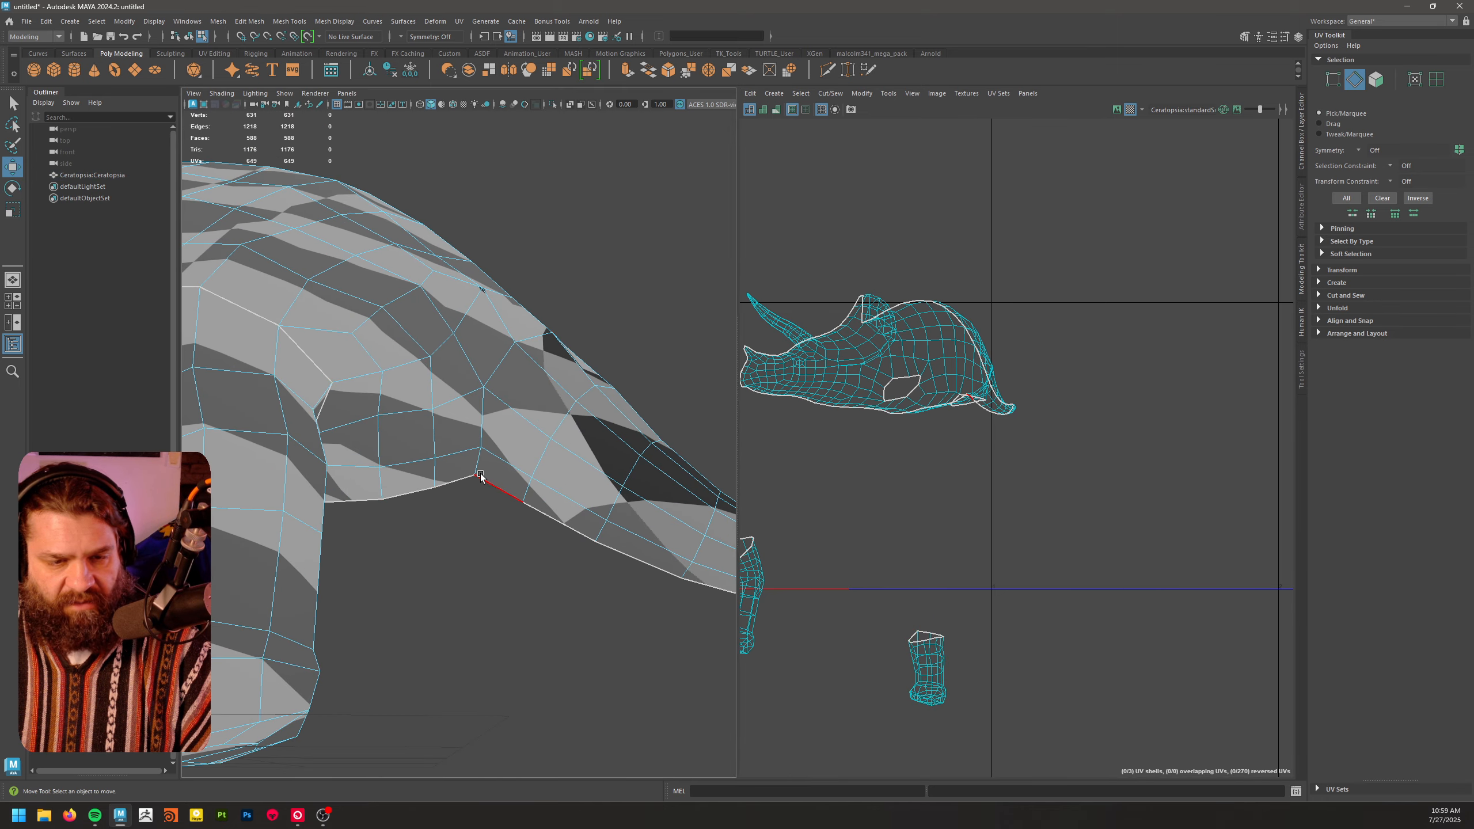
left_click(476, 461)
key("q")
left_click(476, 467)
left_click(483, 426, "shift")
left_click(500, 379, "shift")
left_click_drag(627, 373, 508, 446, "alt")
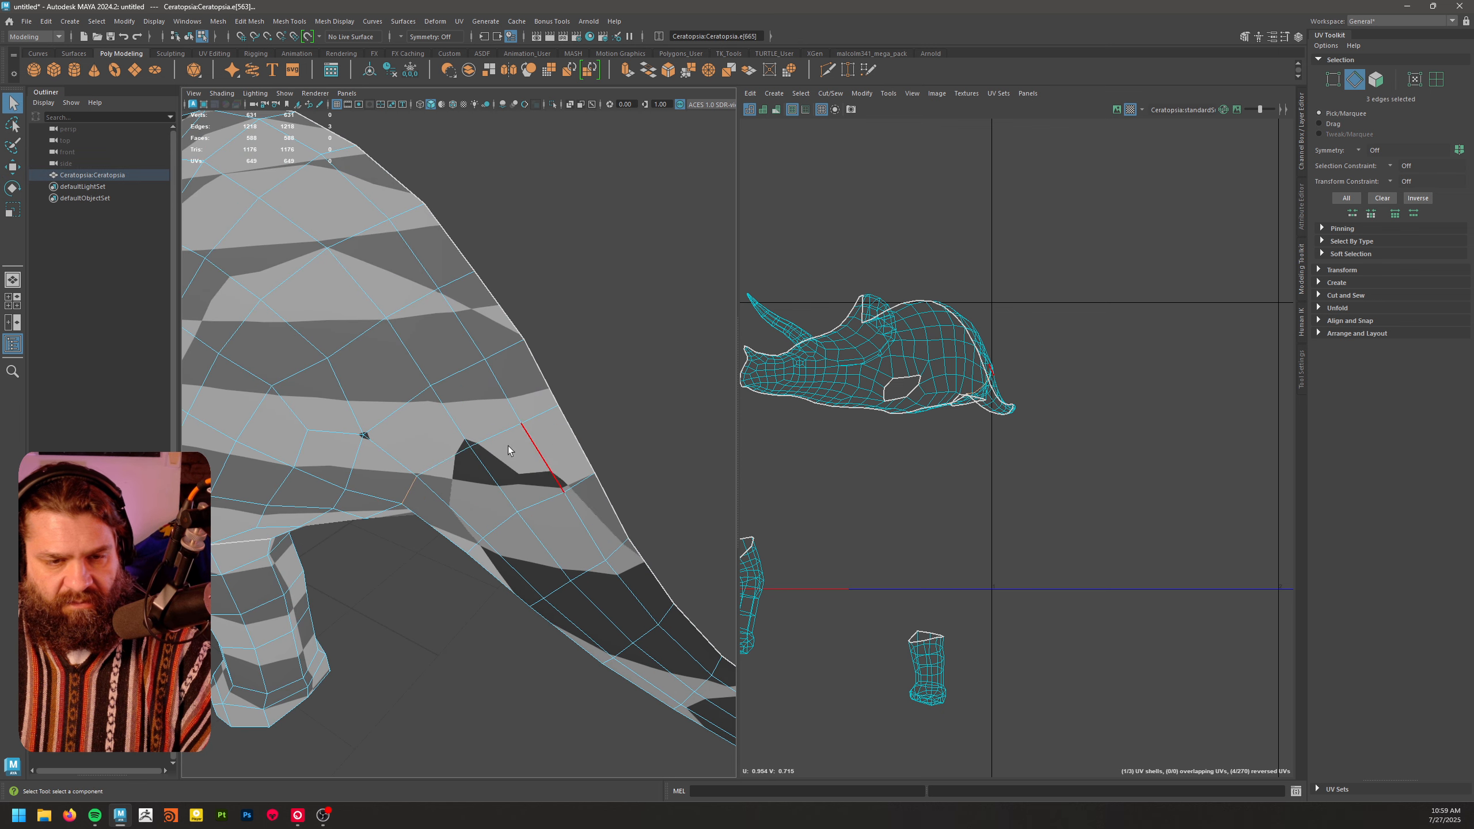
middle_click_drag(939, 443, 876, 457, "alt")
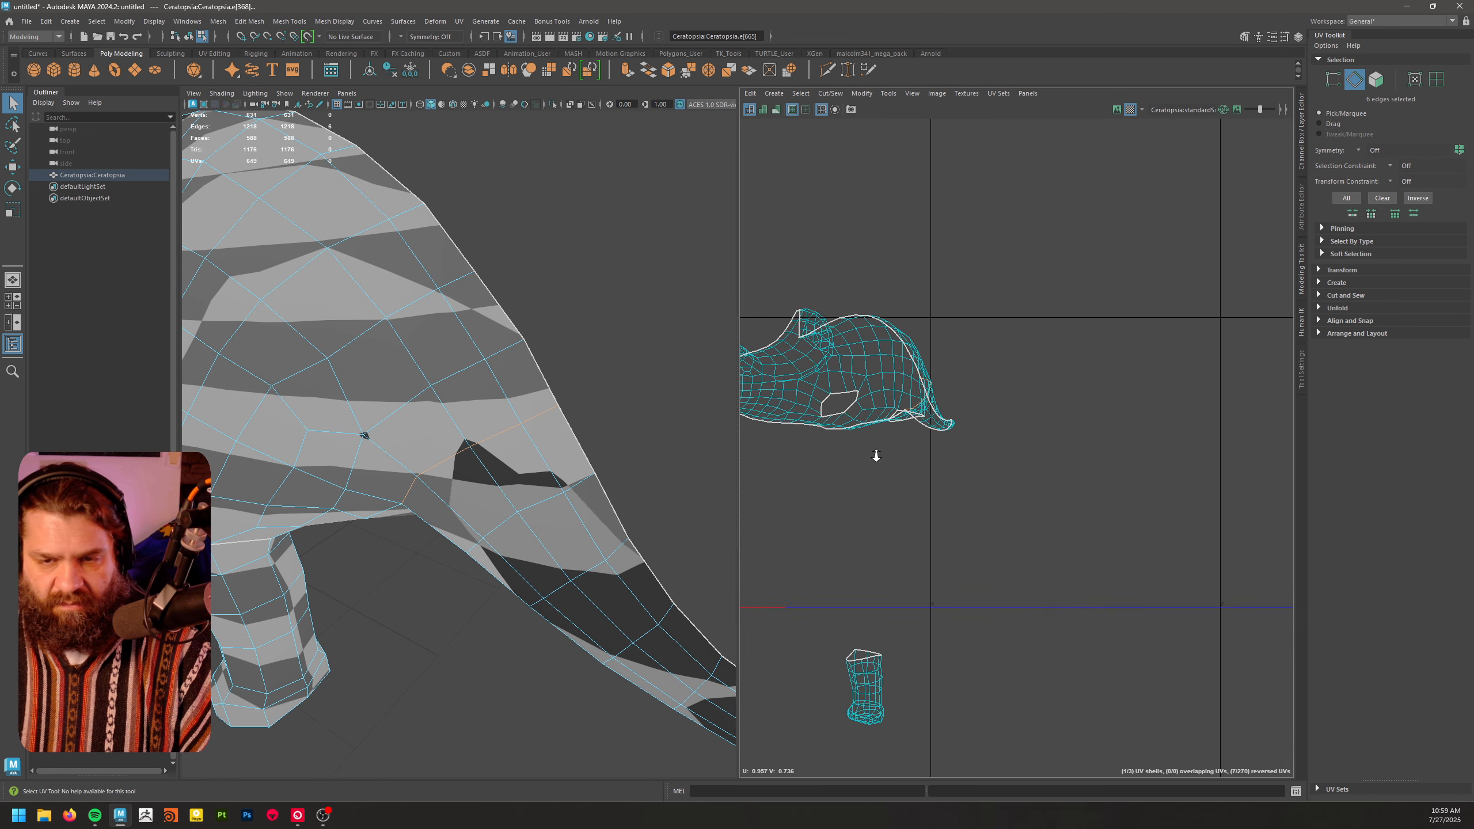
scroll(873, 453, "up", 3)
- Cut the UVs along the selected tail edges and move the tail's UV shell down and to the right of the body shell
right_click_drag(925, 400, 888, 411, "shift")
right_click_drag(979, 416, 973, 413)
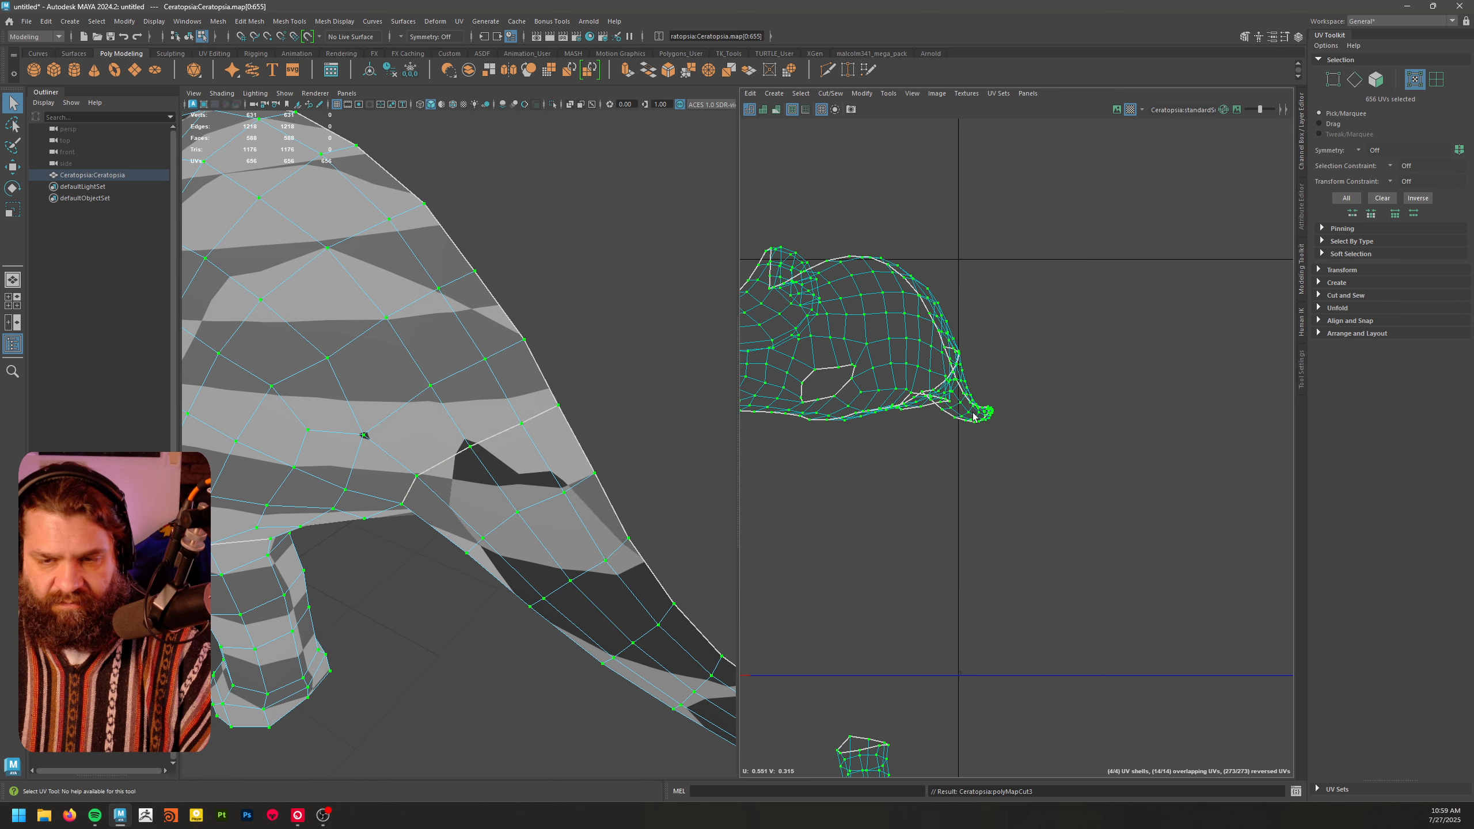
right_click_drag(1082, 498, 1056, 474, "alt")
middle_click_drag(1056, 474, 1132, 384, "alt")
left_click_drag(1063, 321, 1137, 521)
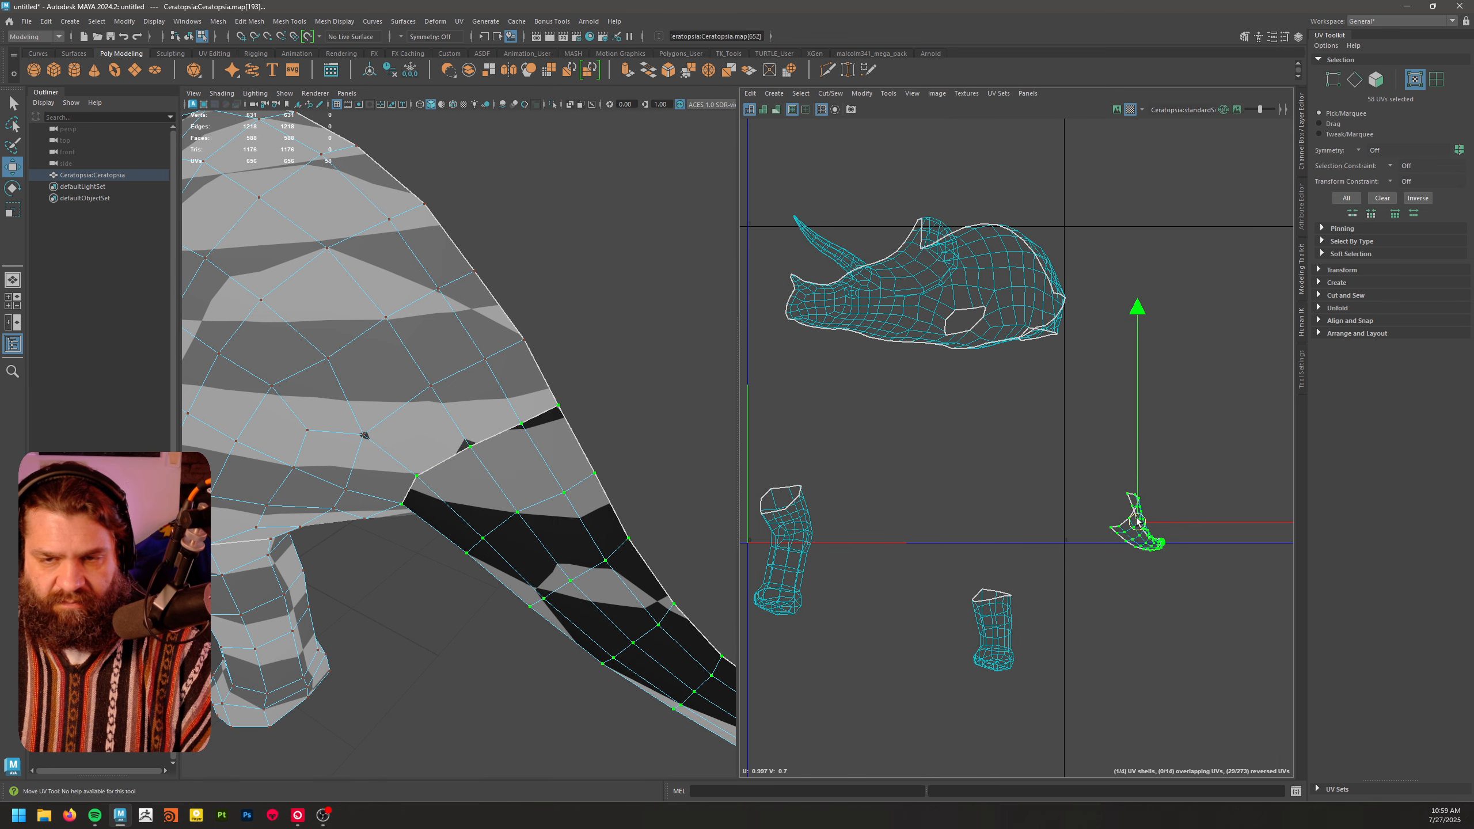
- Select the ring of edges around the base of the large brow horn, where it meets the head
middle_click_drag(545, 498, 641, 476, "alt")
right_click_drag(642, 476, 441, 450, "alt")
left_click_drag(441, 450, 511, 430, "alt")
right_click_drag(511, 430, 560, 484, "alt")
middle_click_drag(560, 484, 633, 572, "alt")
right_click_drag(633, 572, 501, 537, "alt")
left_click_drag(500, 536, 493, 521, "alt")
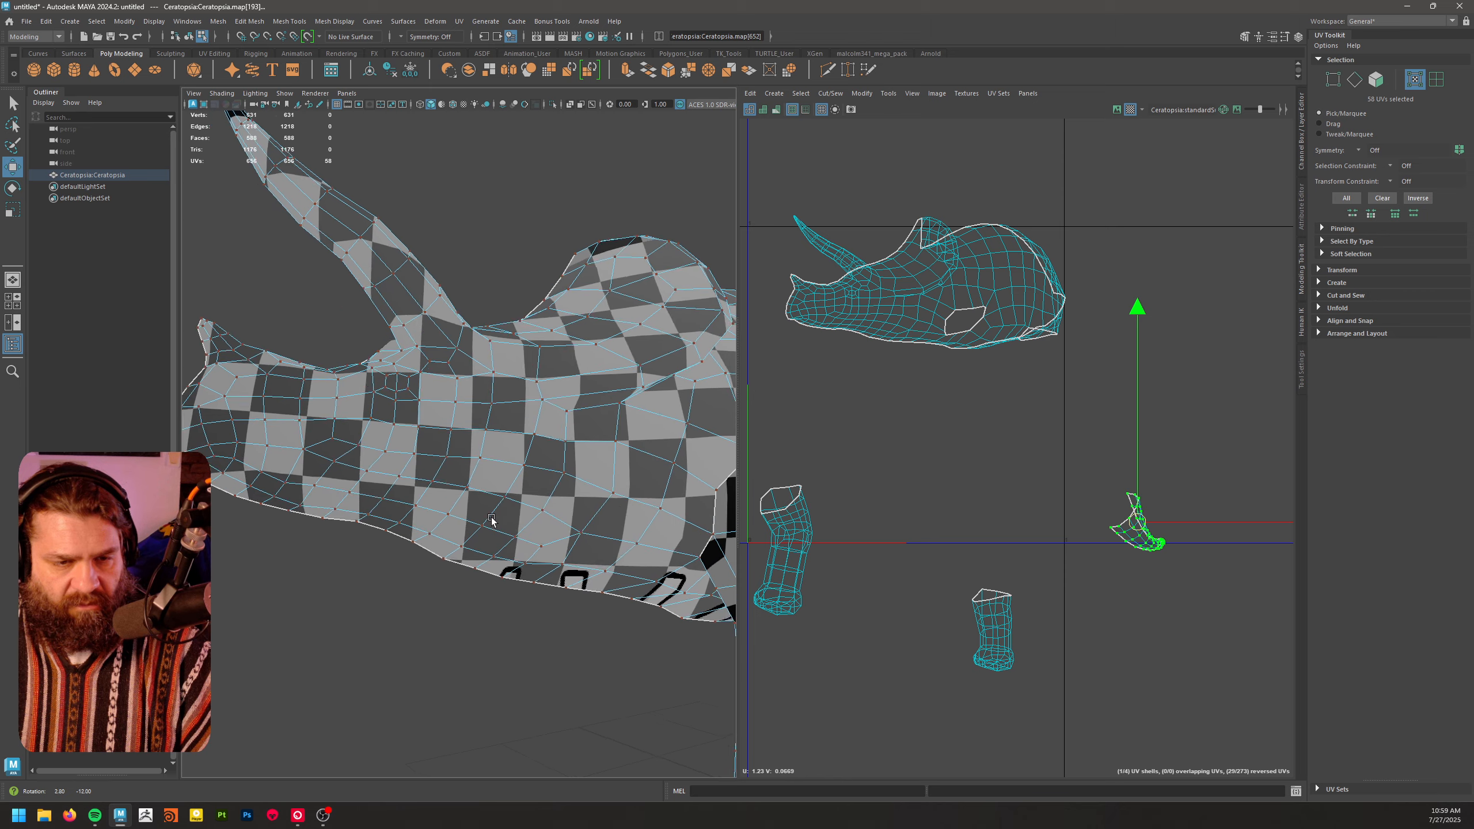
right_click_drag(494, 521, 470, 422, "alt")
middle_click_drag(488, 349, 517, 507, "alt")
right_click_drag(518, 451, 514, 381)
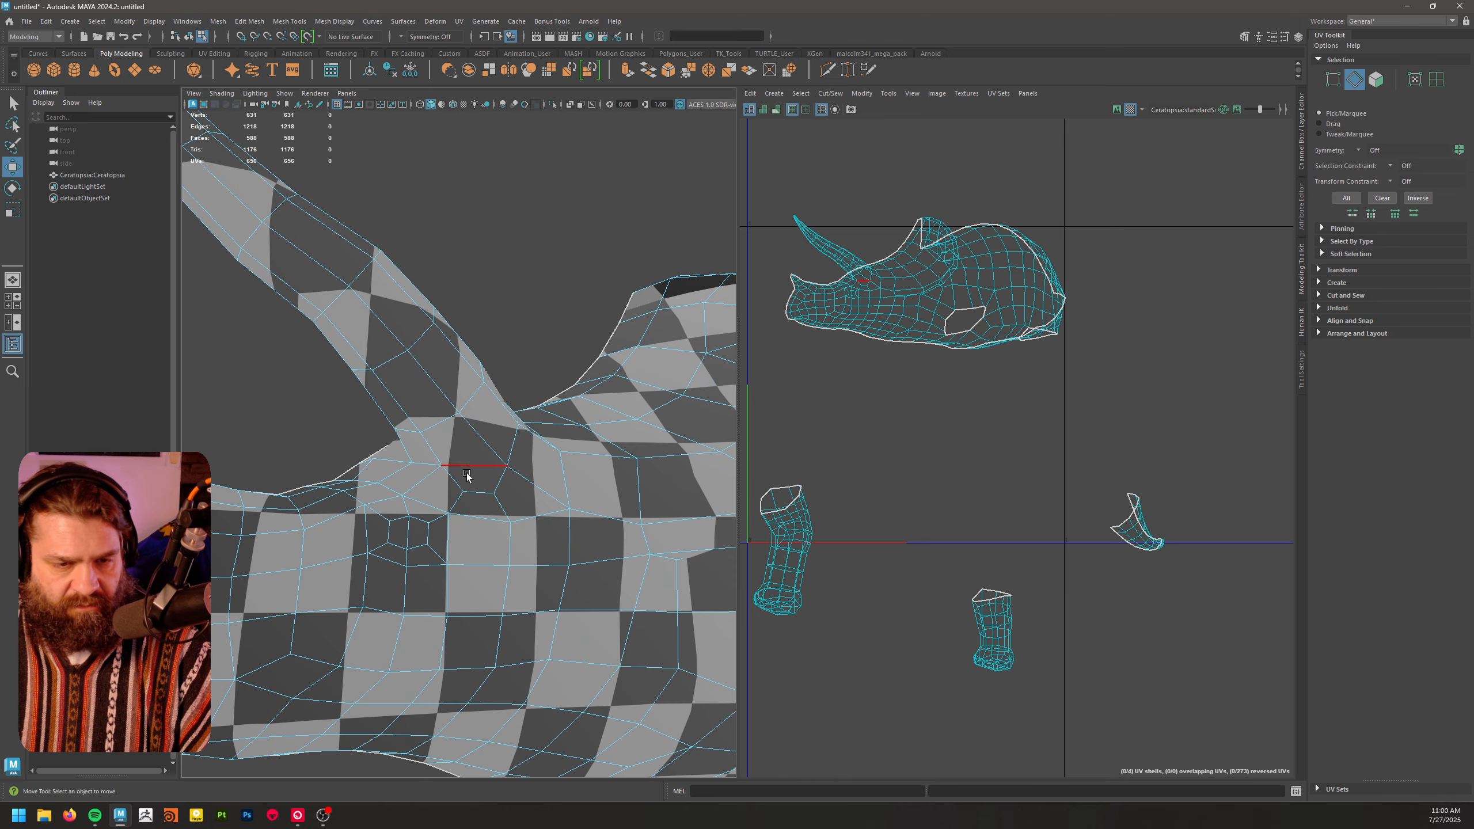
left_click(550, 439)
left_click(514, 450, "shift")
left_click_drag(513, 450, 490, 534, "alt")
key("f")
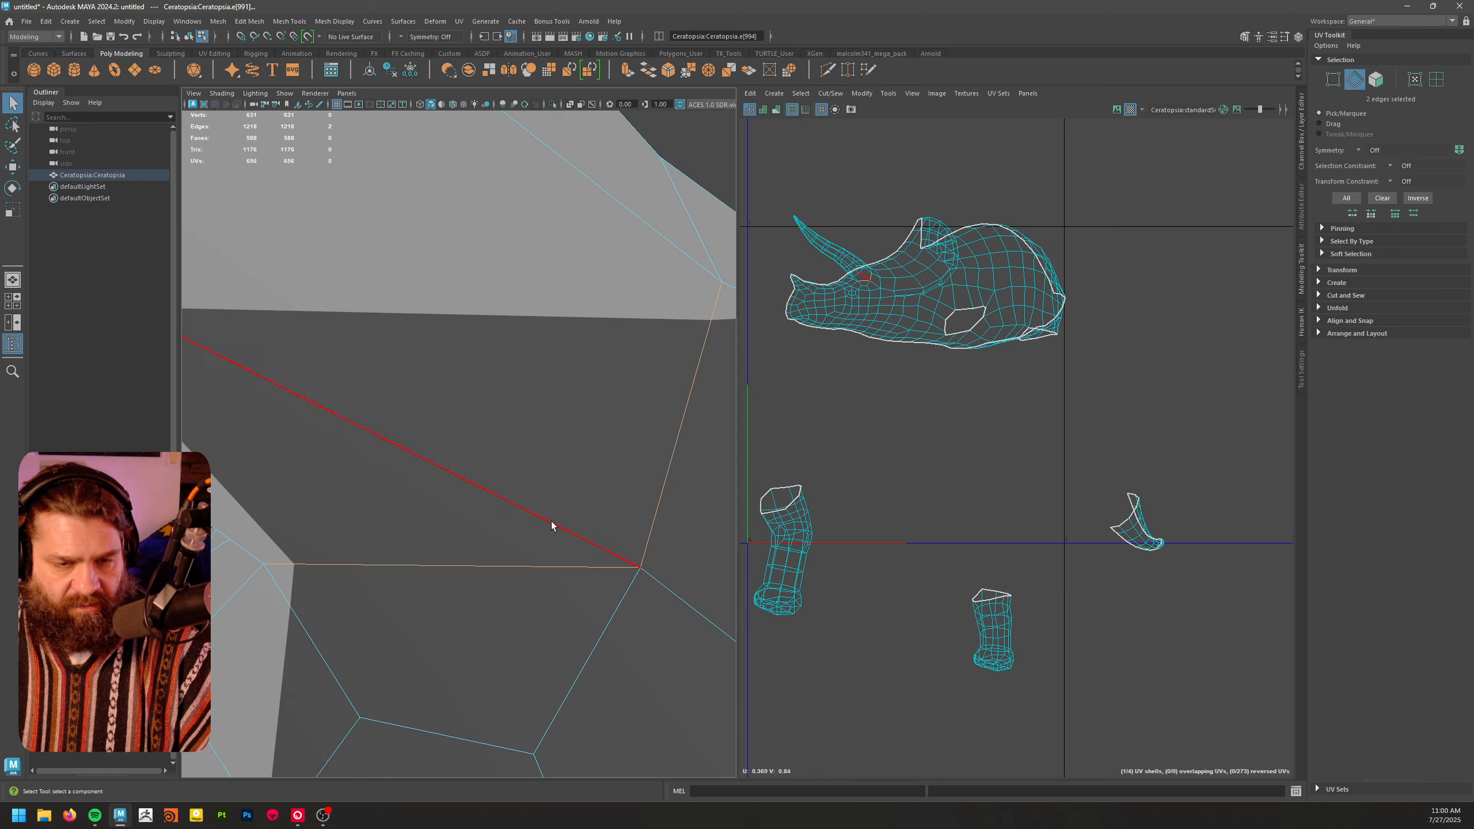
right_click_drag(553, 524, 543, 495, "alt")
left_click_drag(543, 495, 464, 462, "alt")
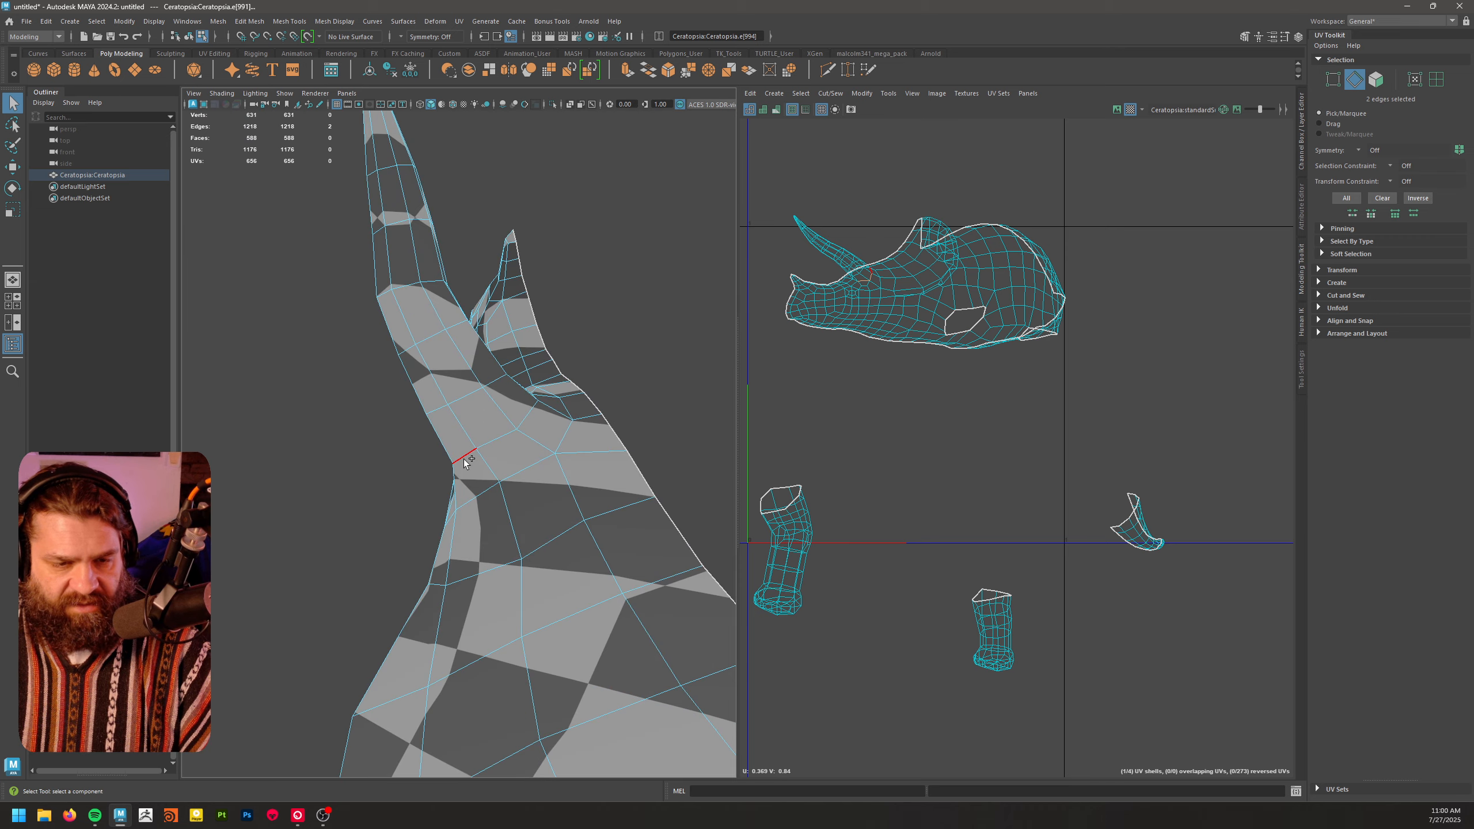
left_click(522, 424, "shift")
left_click_drag(522, 424, 405, 441, "alt")
left_click_drag(519, 526, 385, 437, "alt")
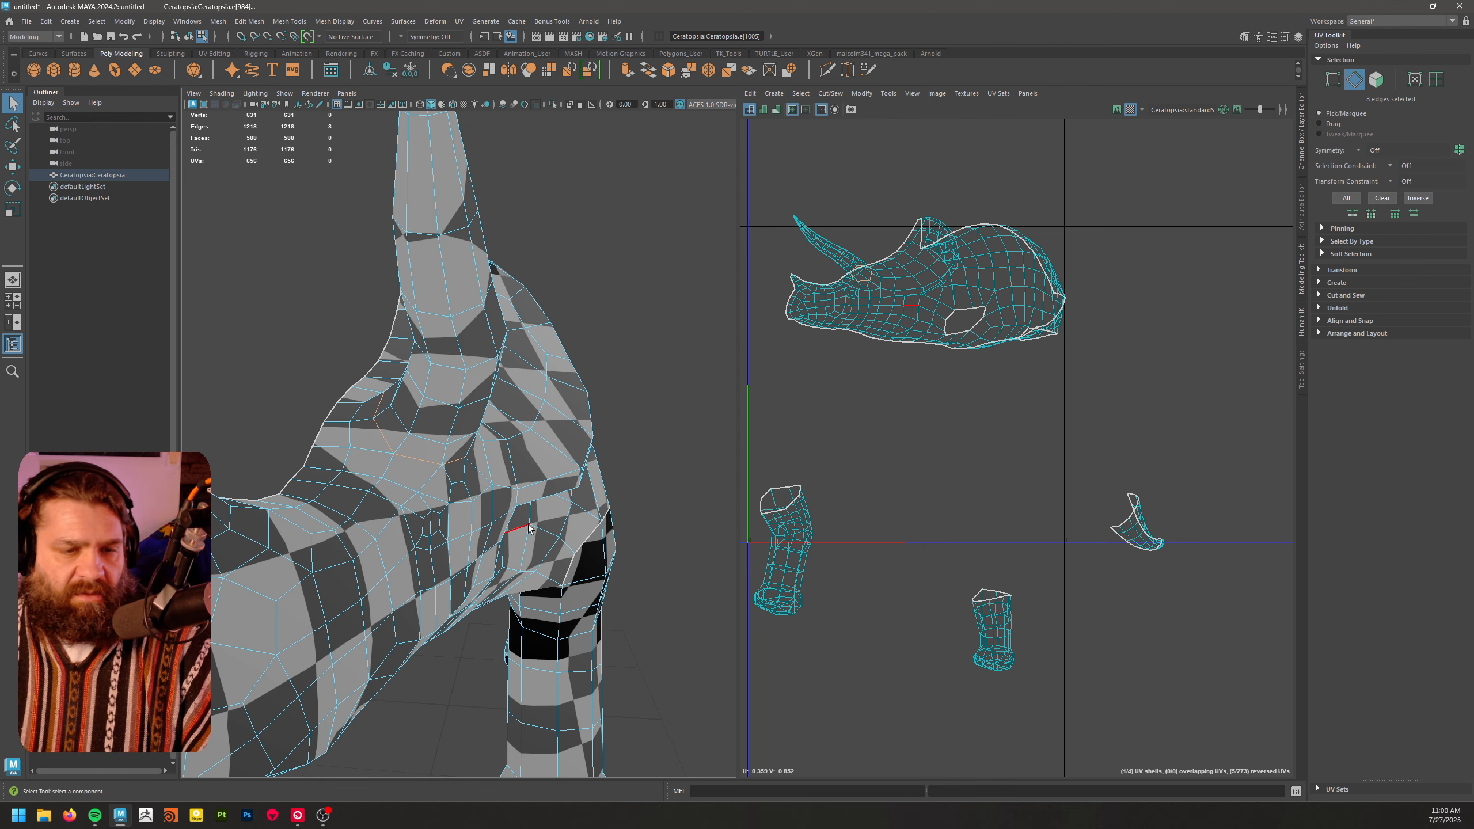
left_click_drag(494, 295, 667, 422, "alt")
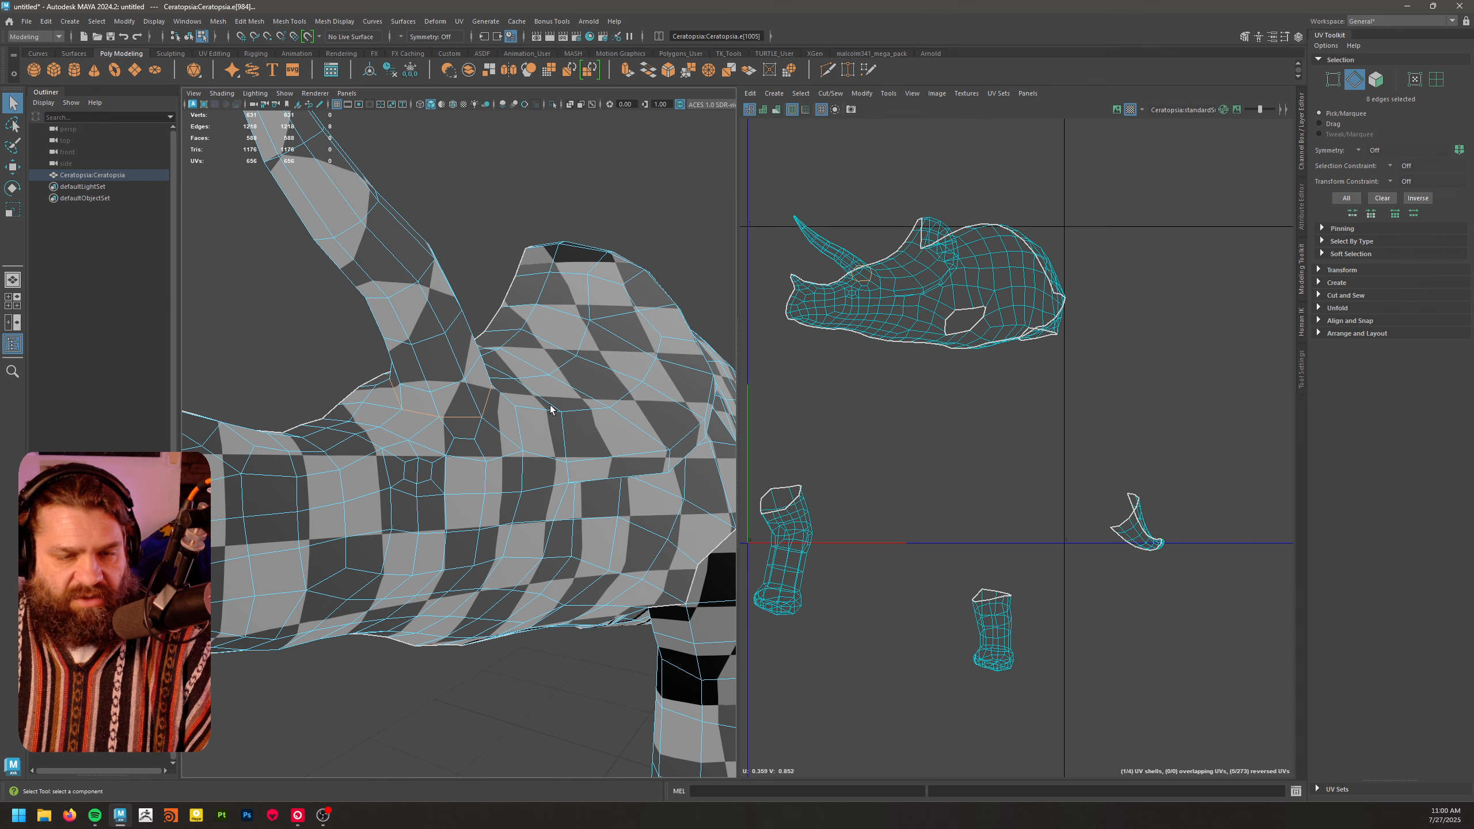
middle_click_drag(416, 439, 383, 449, "alt")
- Cut the UVs along the brow horn's base edges and move the horn's UV shell down between the two leg shells
middle_click_drag(867, 314, 942, 375, "alt")
right_click_drag(941, 372, 1009, 377, "shift")
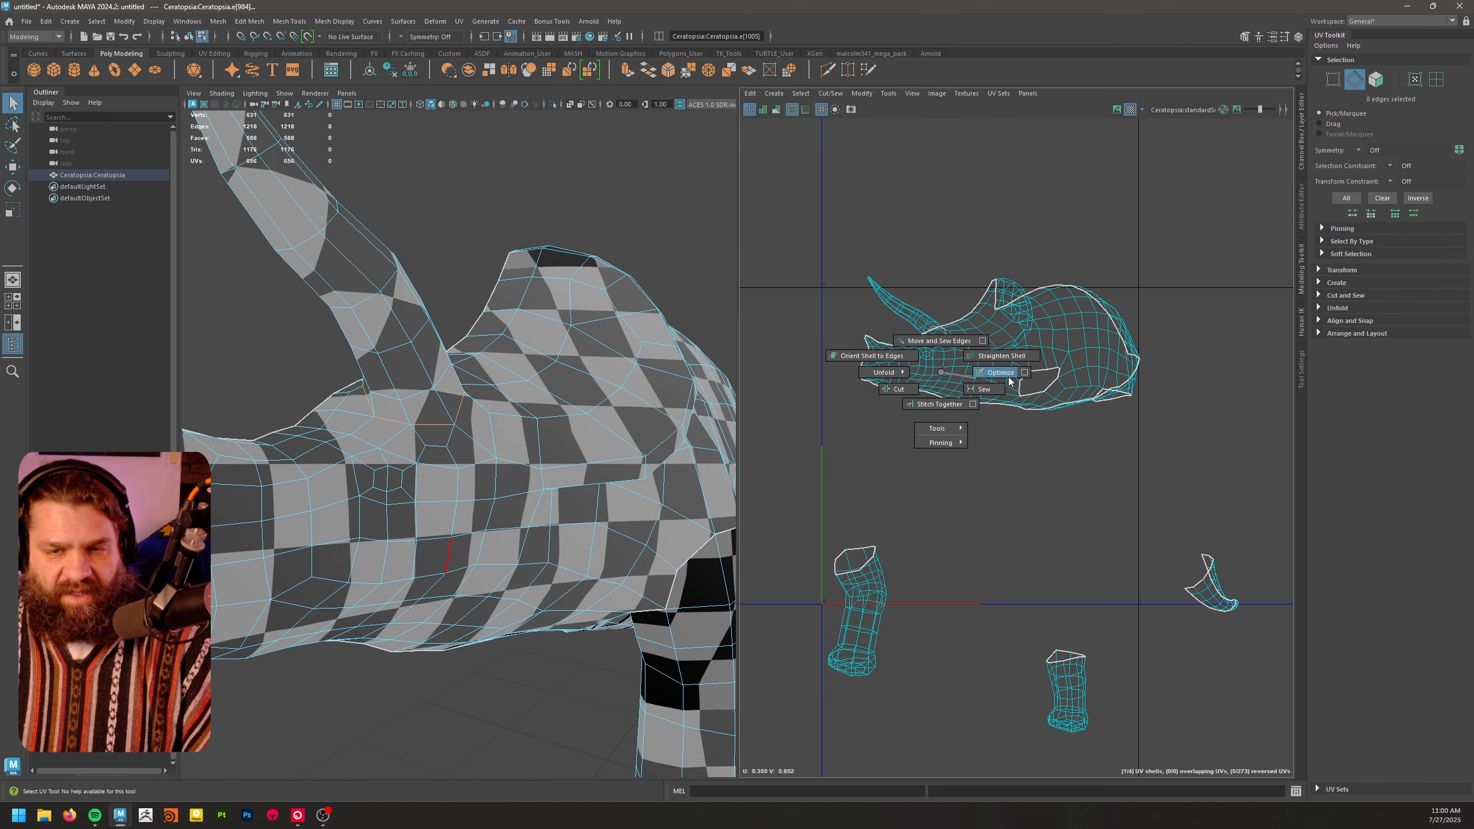
right_click_drag(907, 384, 899, 388, "shift")
right_click_drag(1106, 440, 1010, 401, "alt")
right_click_drag(939, 360, 987, 361)
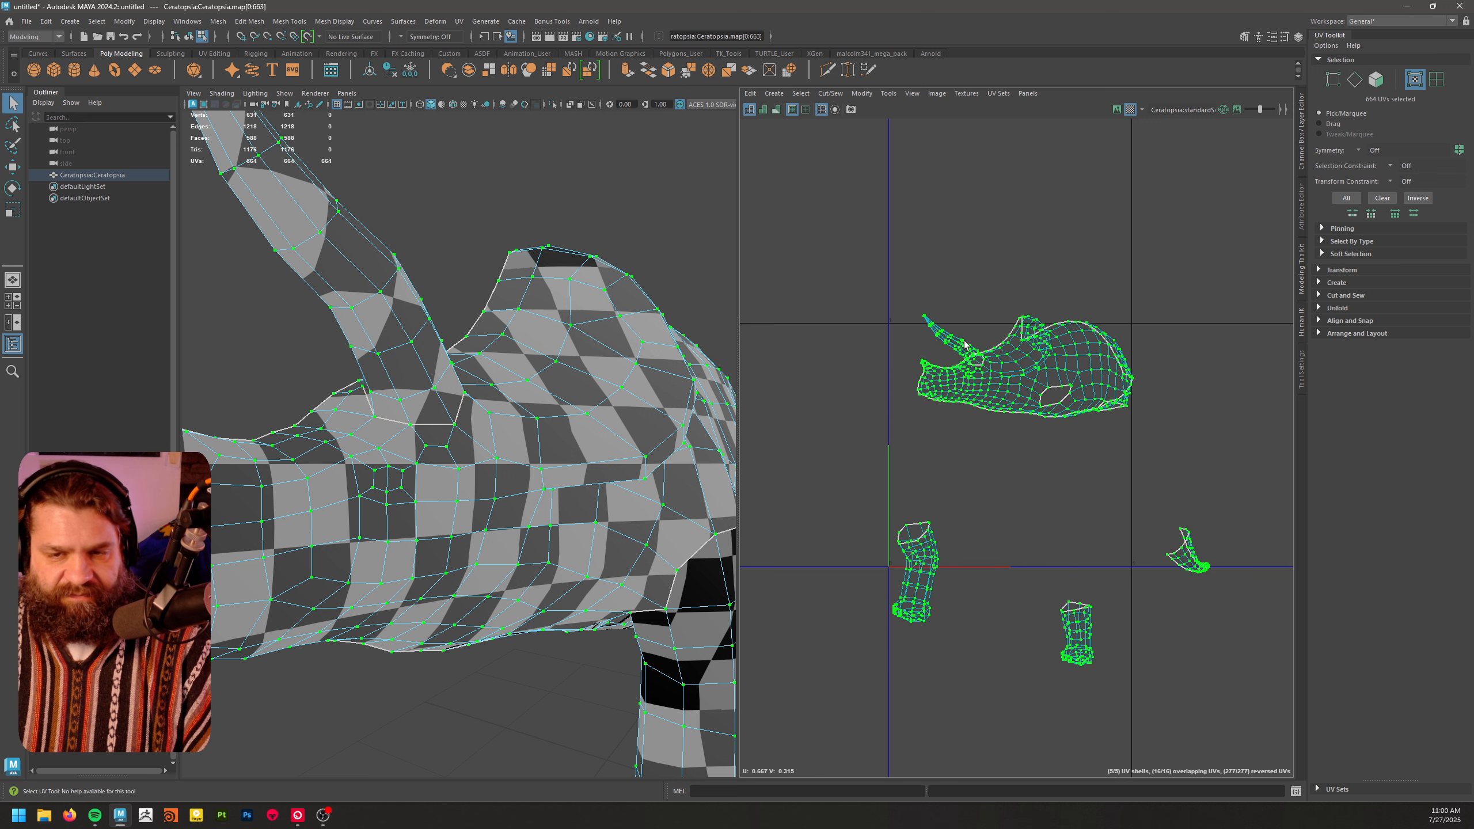
left_click_drag(945, 342, 973, 600)
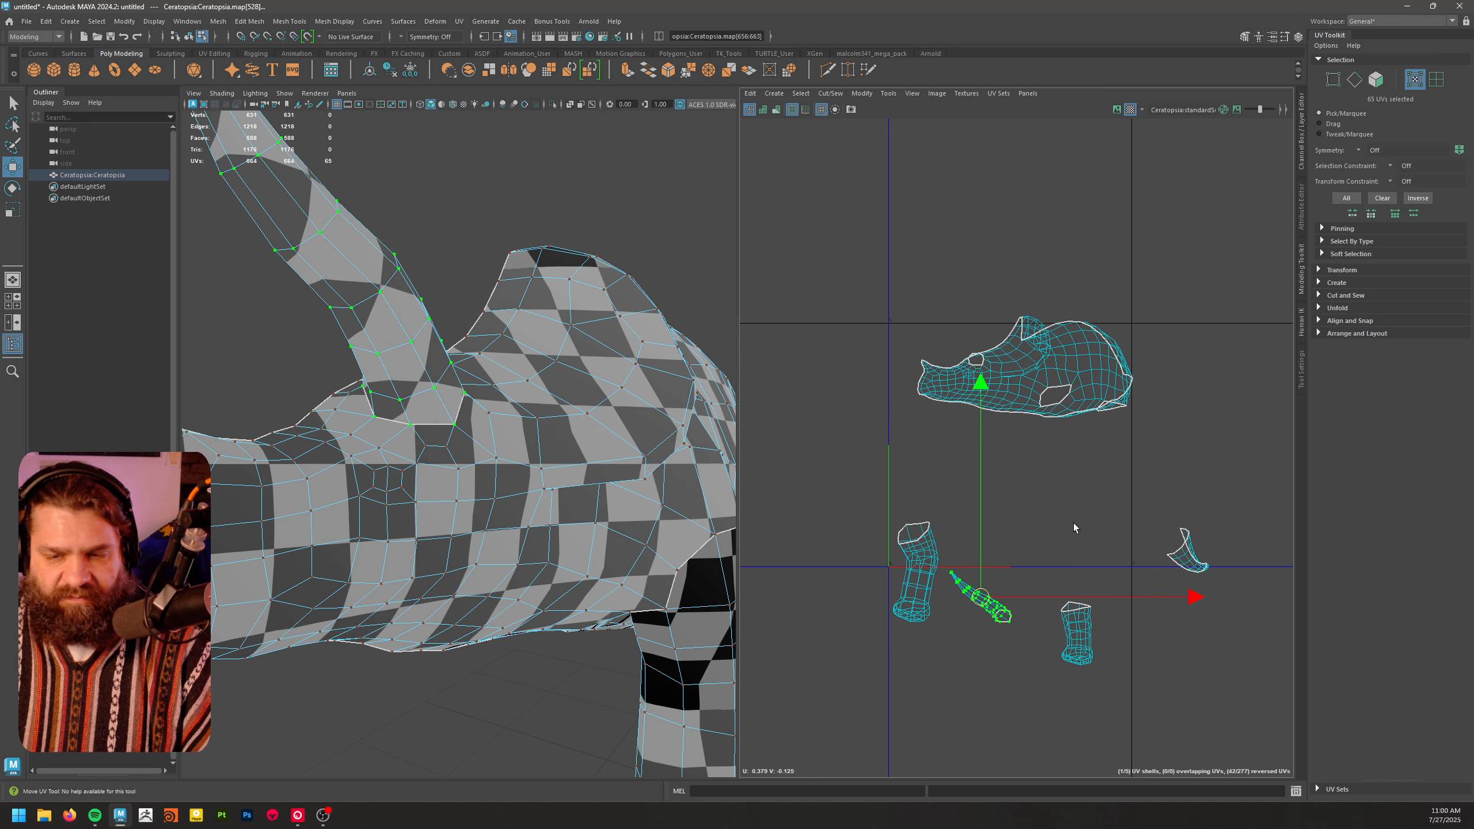
left_click(1077, 527)
- Select the edges along the base of the neck frill, from the side of the head around to the border on the back of the neck
middle_click_drag(844, 504, 896, 454, "alt")
left_click_drag(651, 465, 487, 410, "alt")
left_click_drag(478, 327, 453, 440, "alt")
scroll(456, 436, "up", 2)
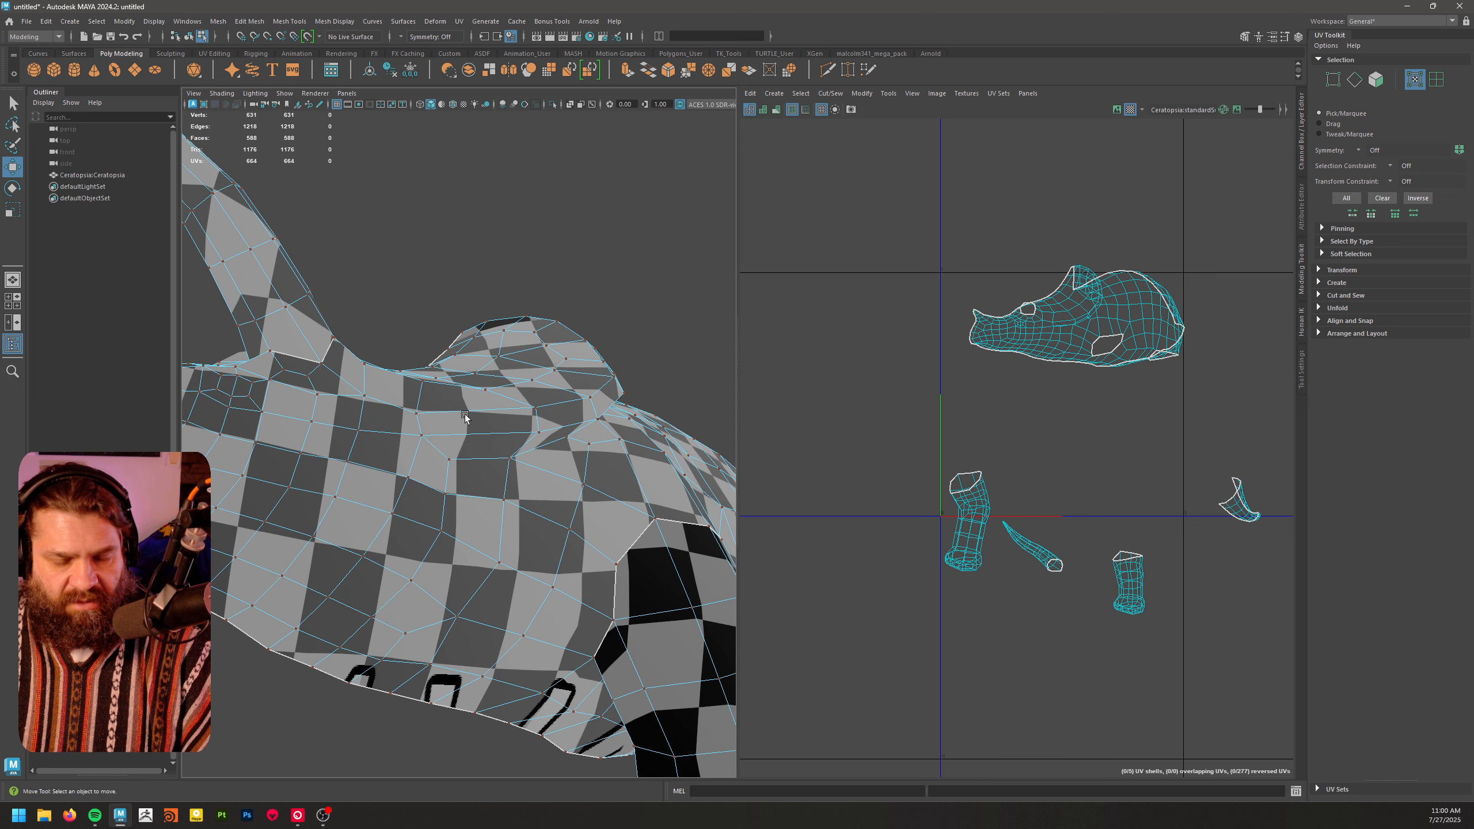
right_click_drag(465, 419, 466, 357)
left_click(419, 426)
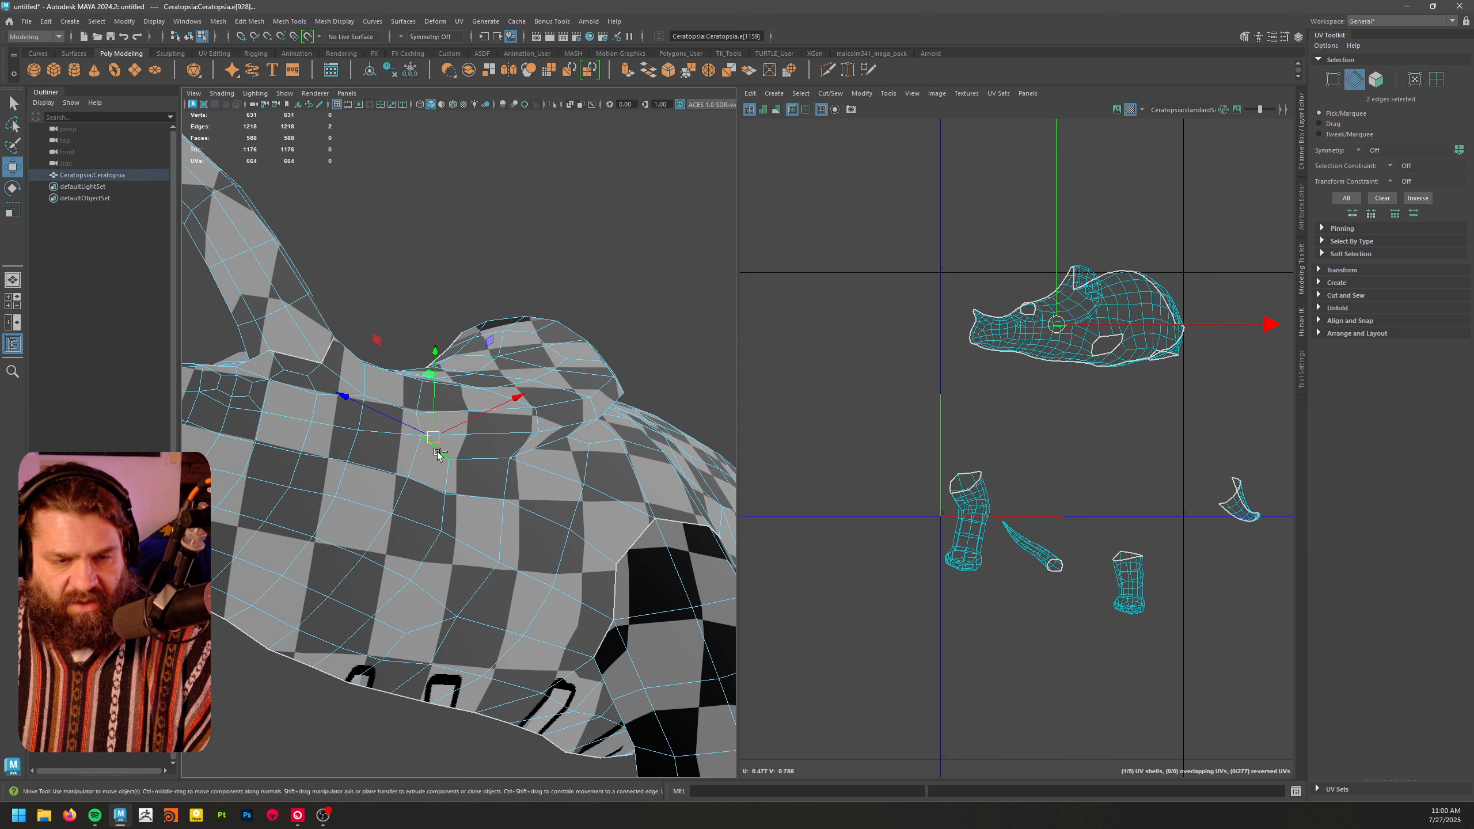
left_click_drag(577, 462, 449, 485, "alt")
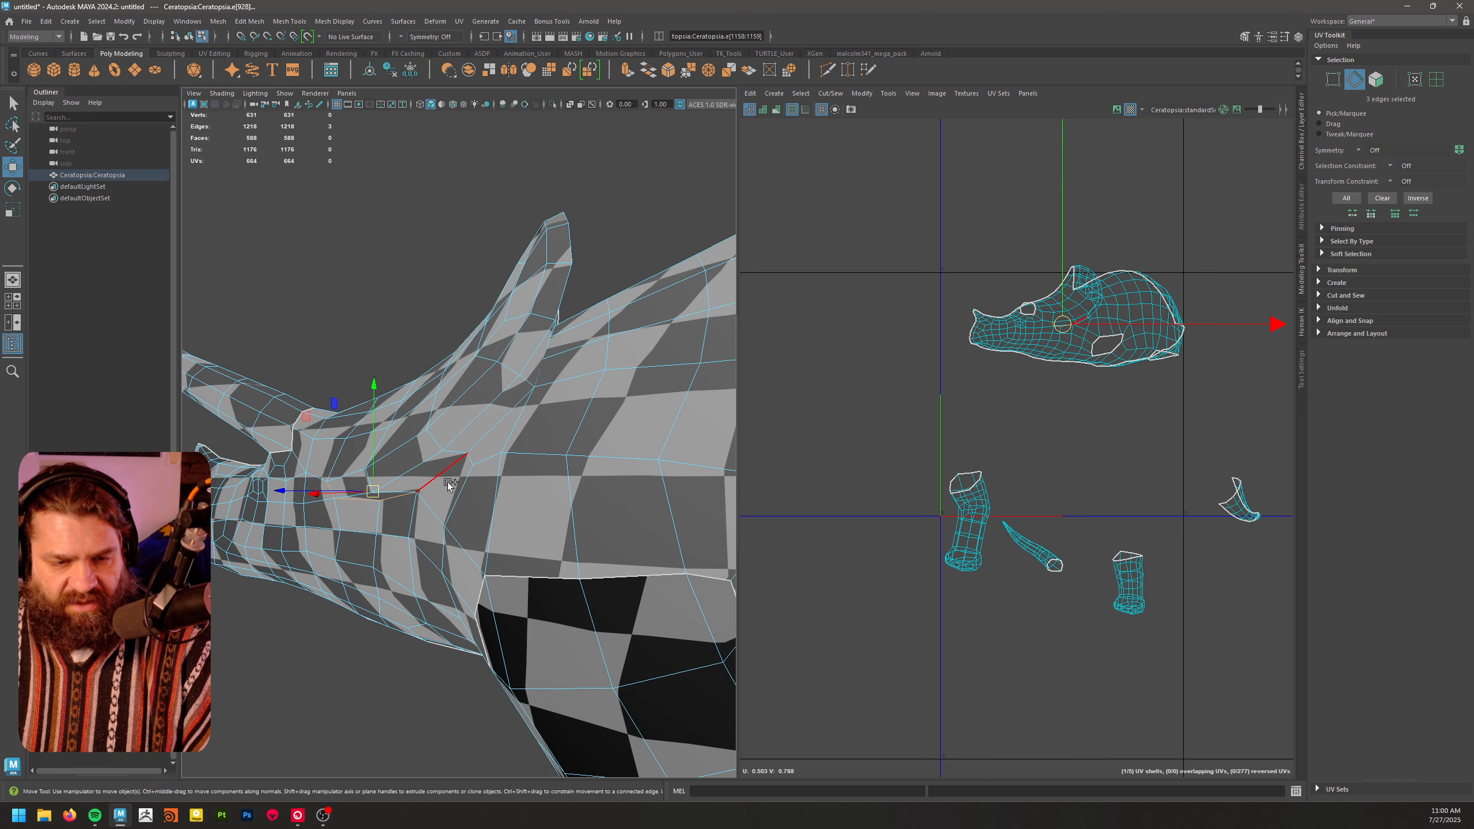
left_click(480, 436, "shift")
left_click_drag(480, 436, 539, 434, "alt")
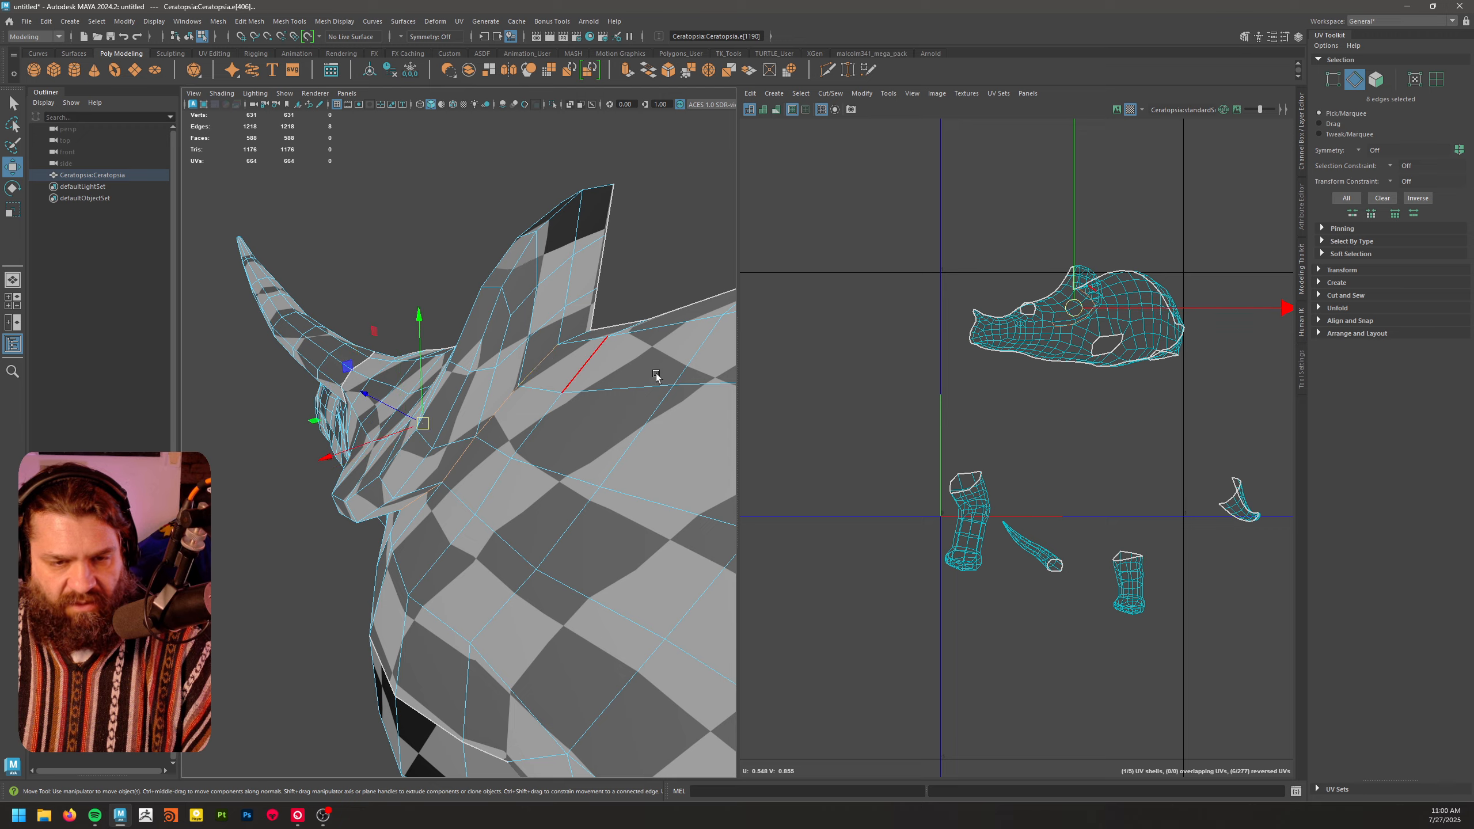
left_click_drag(657, 376, 559, 423, "alt")
left_click_drag(693, 412, 535, 417, "alt")
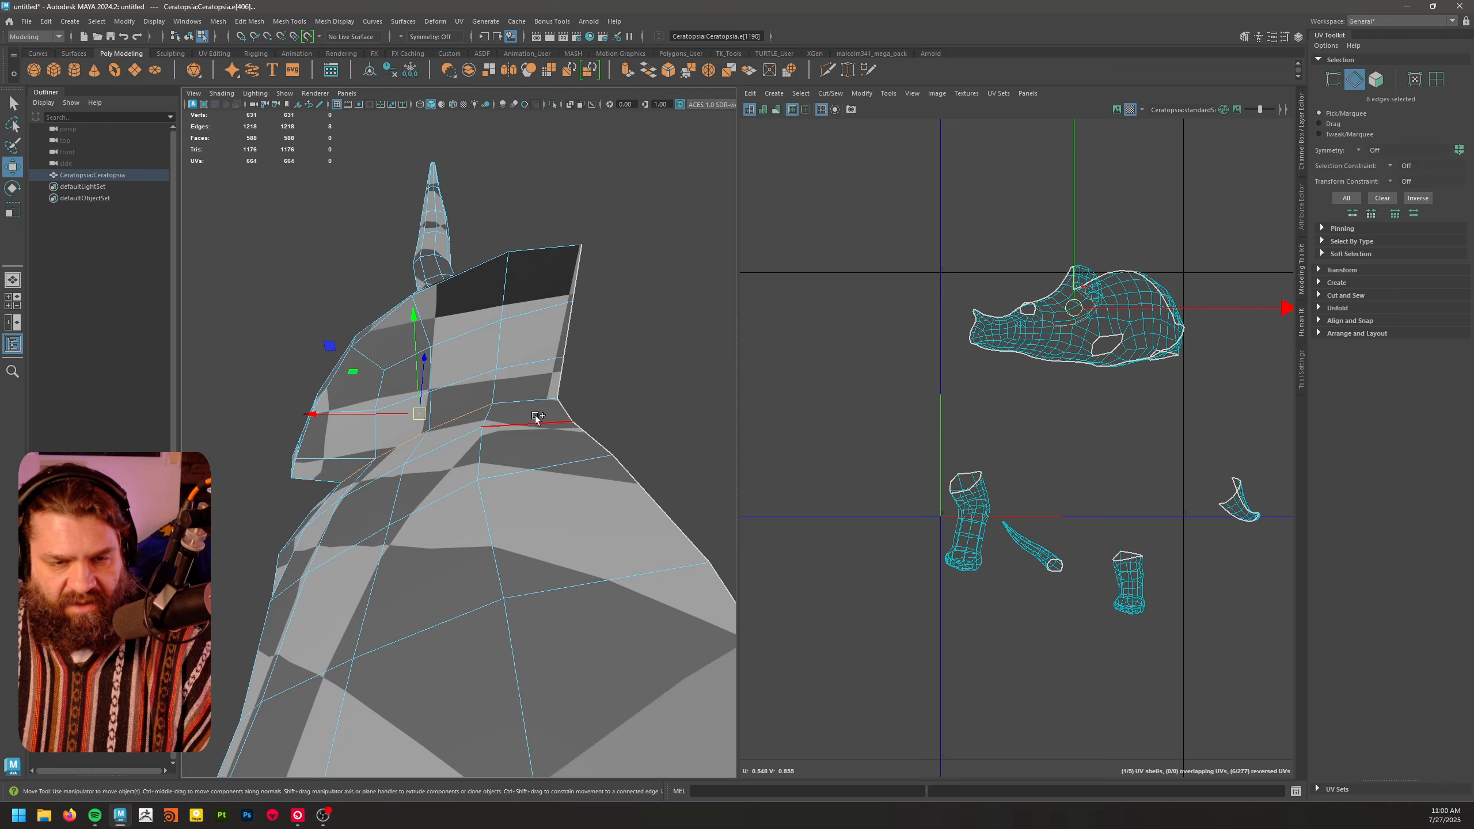
- Extend the frill edge selection forward along the head to the base of the brow horn
left_click_drag(706, 412, 273, 260, "alt")
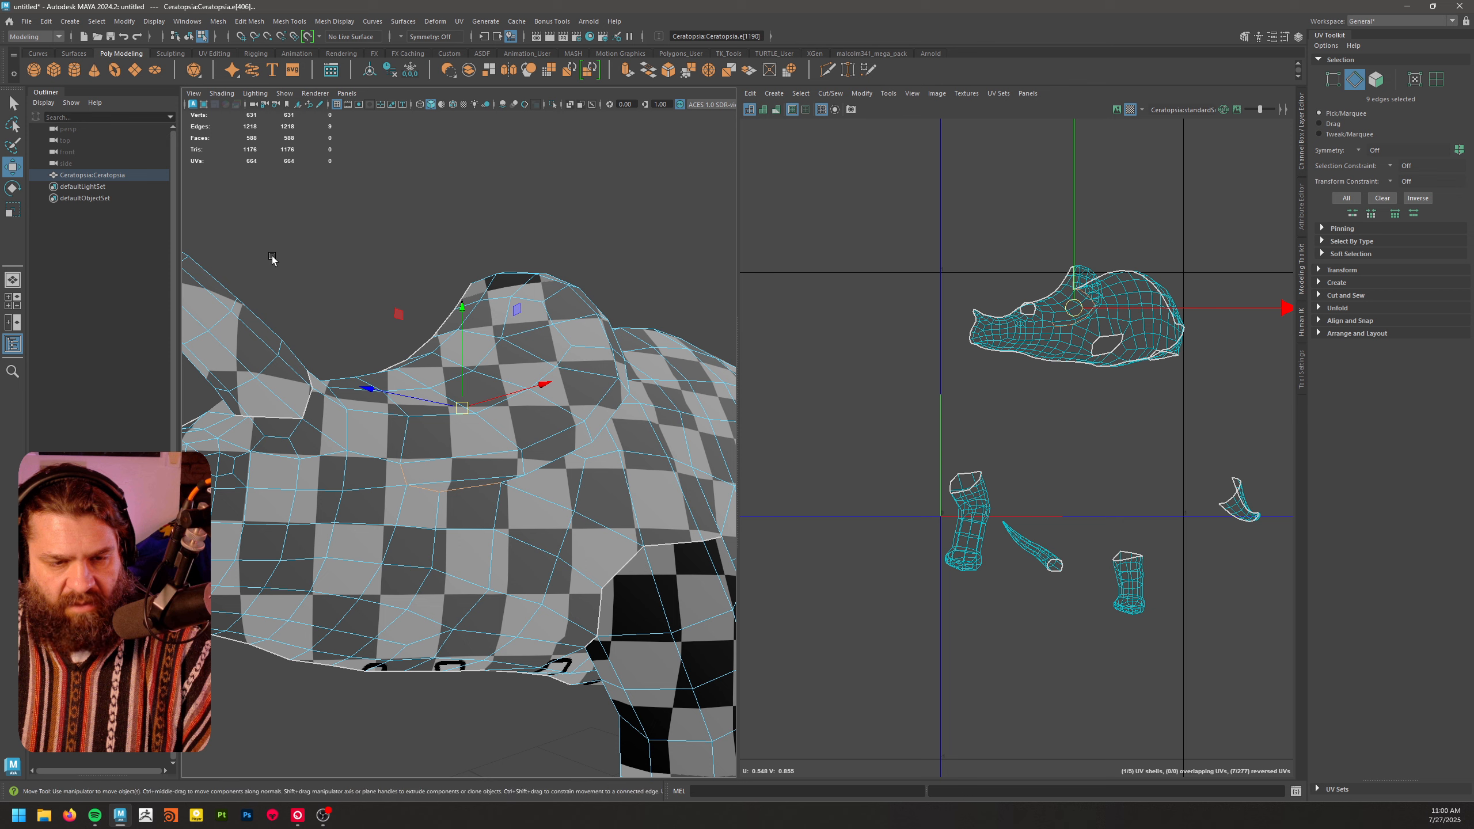
left_click_drag(438, 439, 607, 546, "alt")
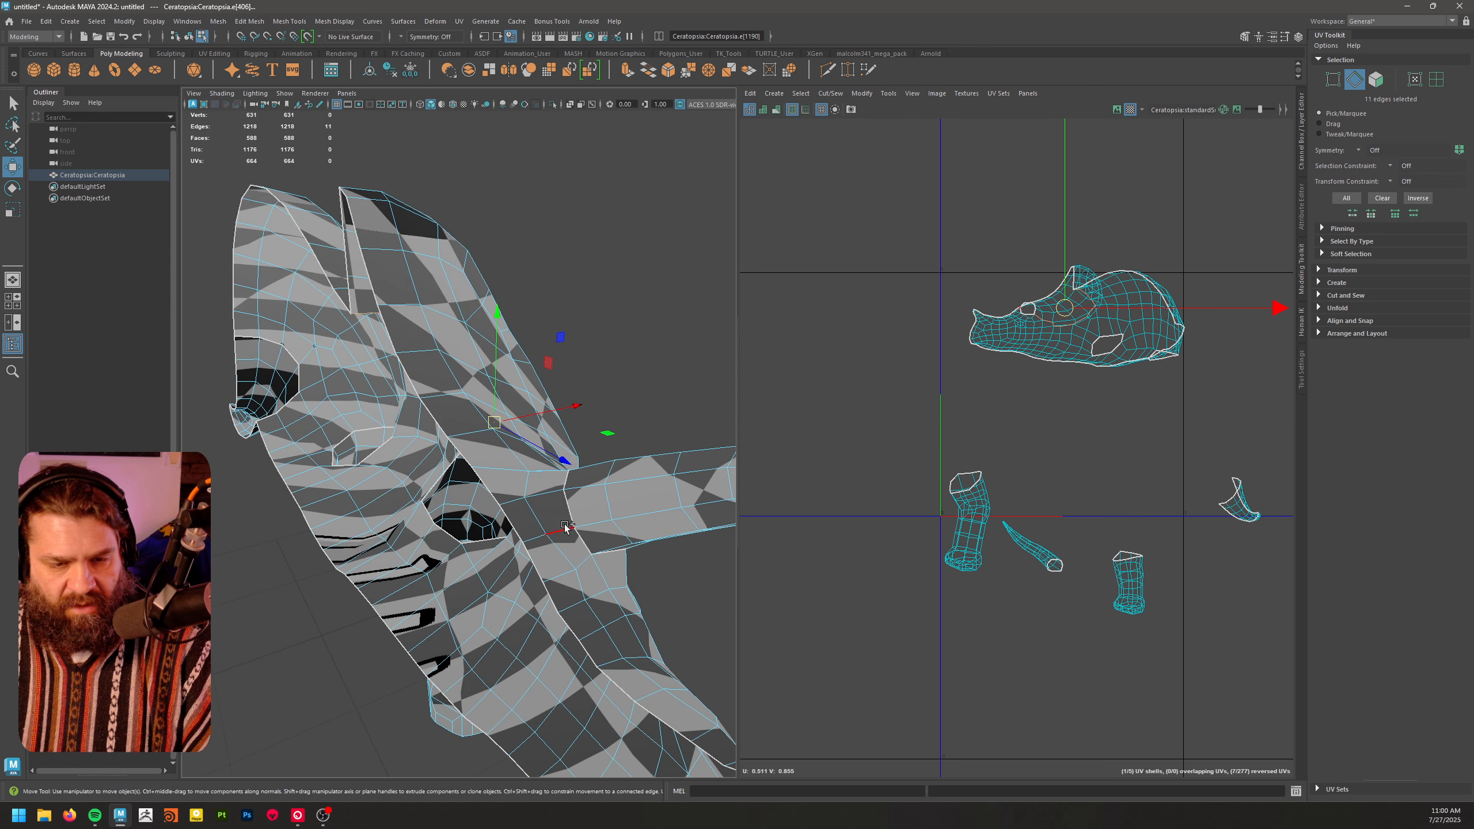
left_click_drag(690, 608, 439, 471, "alt")
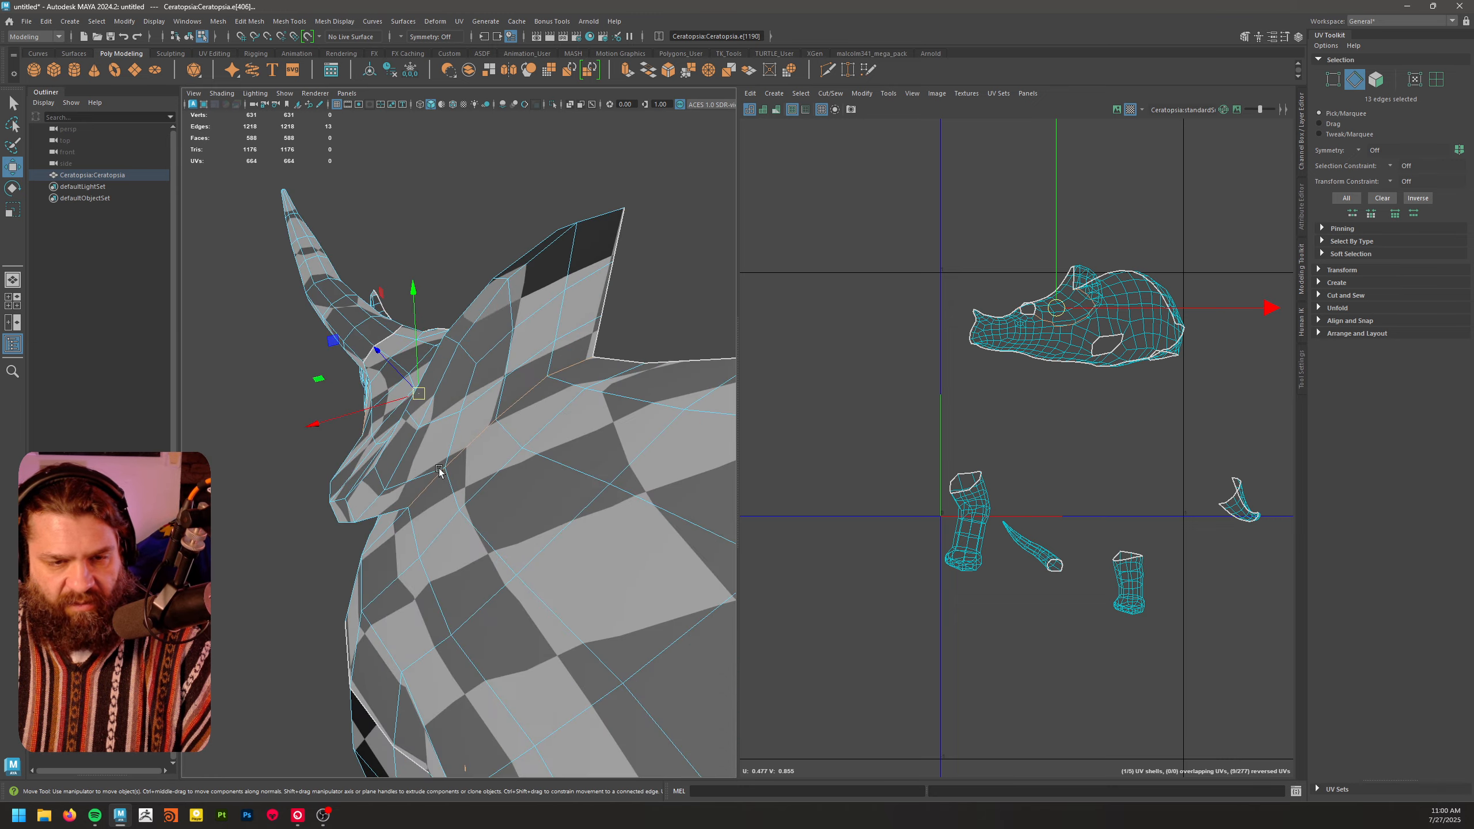
left_click_drag(343, 496, 526, 436, "alt")
- Cut the UVs along the selected edges to separate the neck frill from the body shell
middle_click_drag(968, 396, 885, 417, "alt")
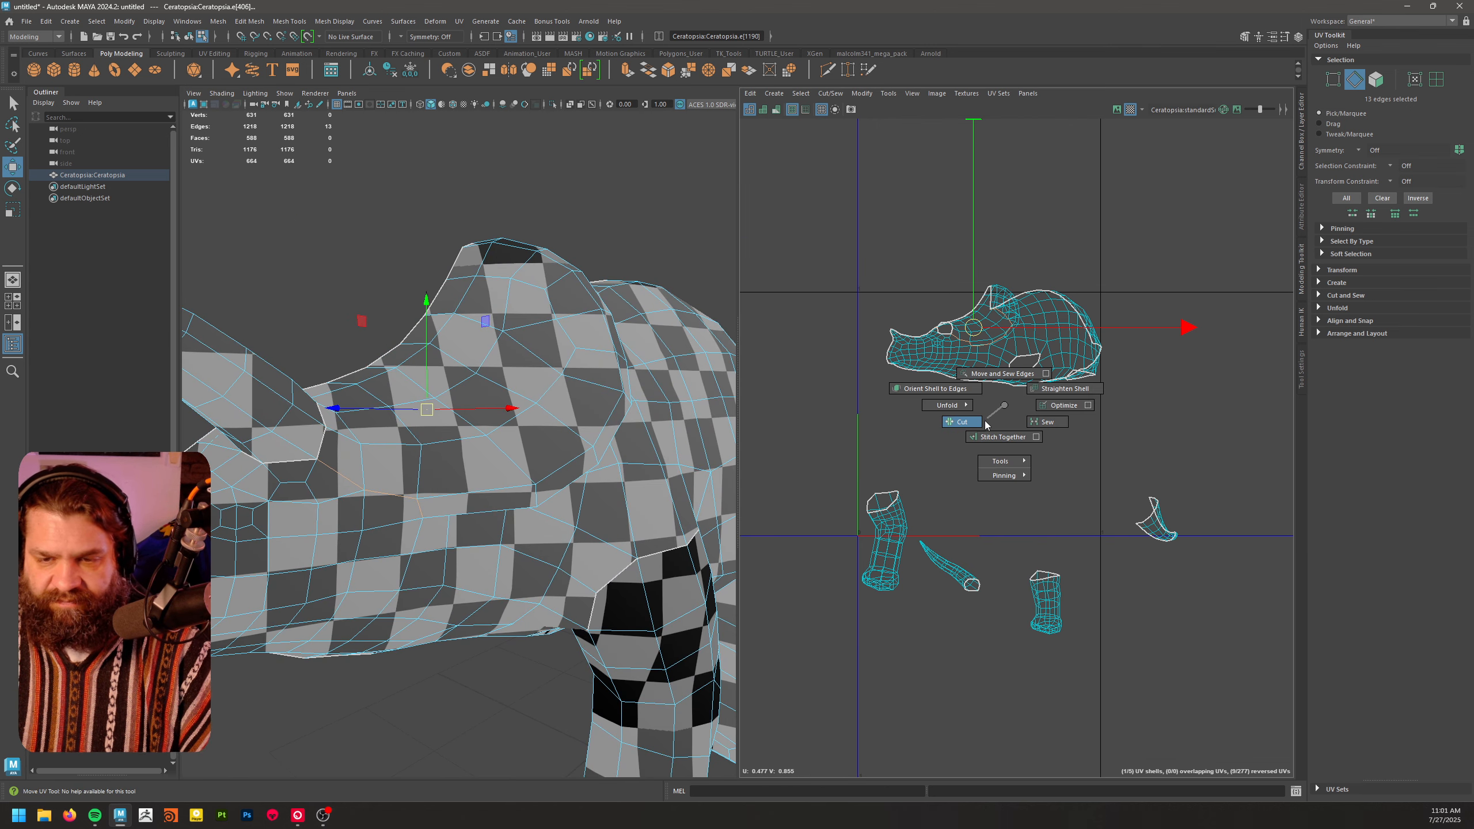
right_click_drag(985, 425, 983, 420, "shift")
right_click_drag(1001, 369, 1043, 364)
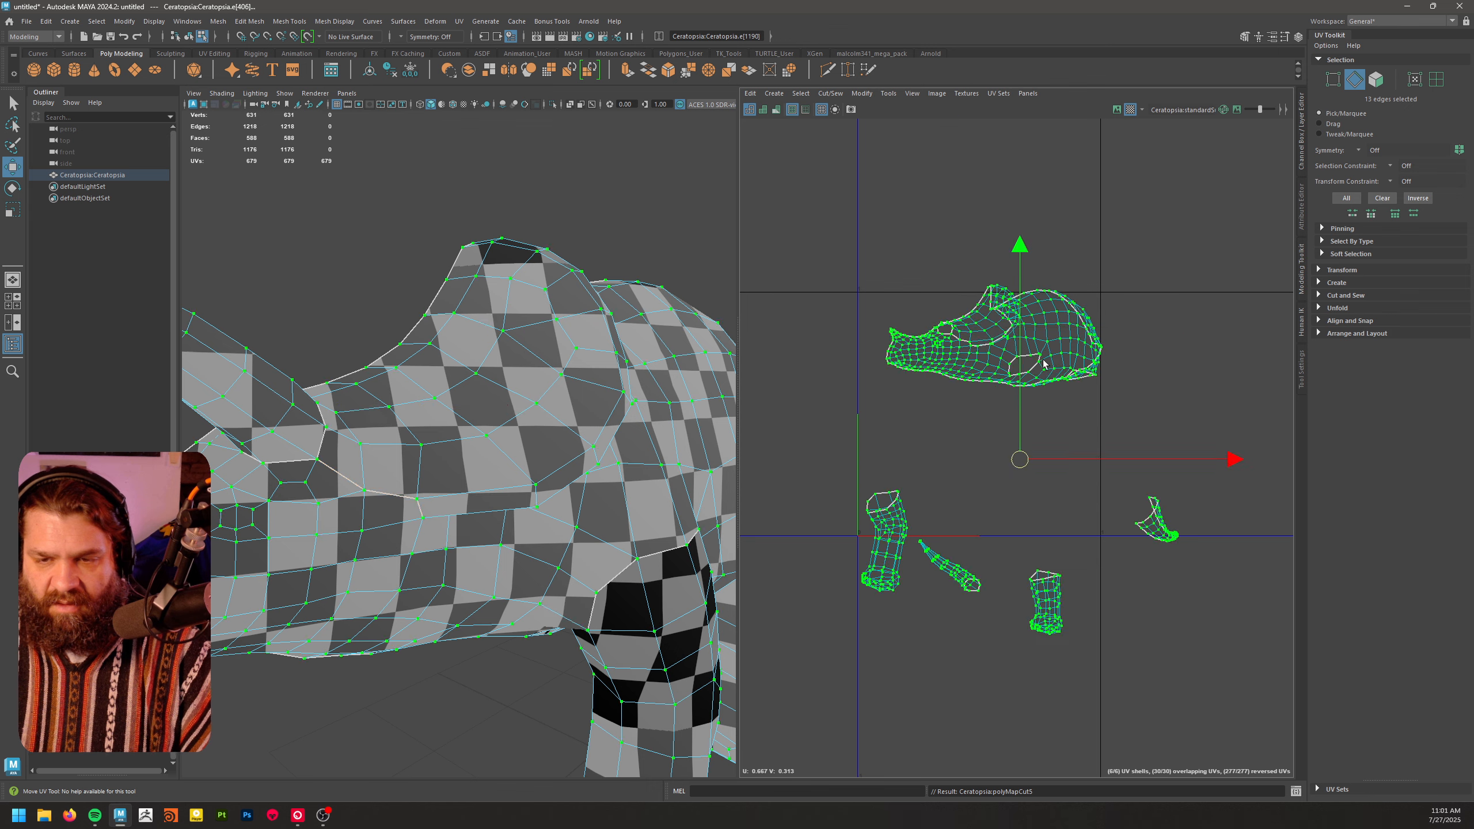
left_click(902, 347)
- Select the edges around the base of the small nose horn, from the front of the snout to the top border
middle_click_drag(360, 444, 526, 436, "alt")
scroll(481, 467, "up", 4)
middle_click_drag(446, 468, 461, 431, "alt")
right_click_drag(461, 428, 464, 363)
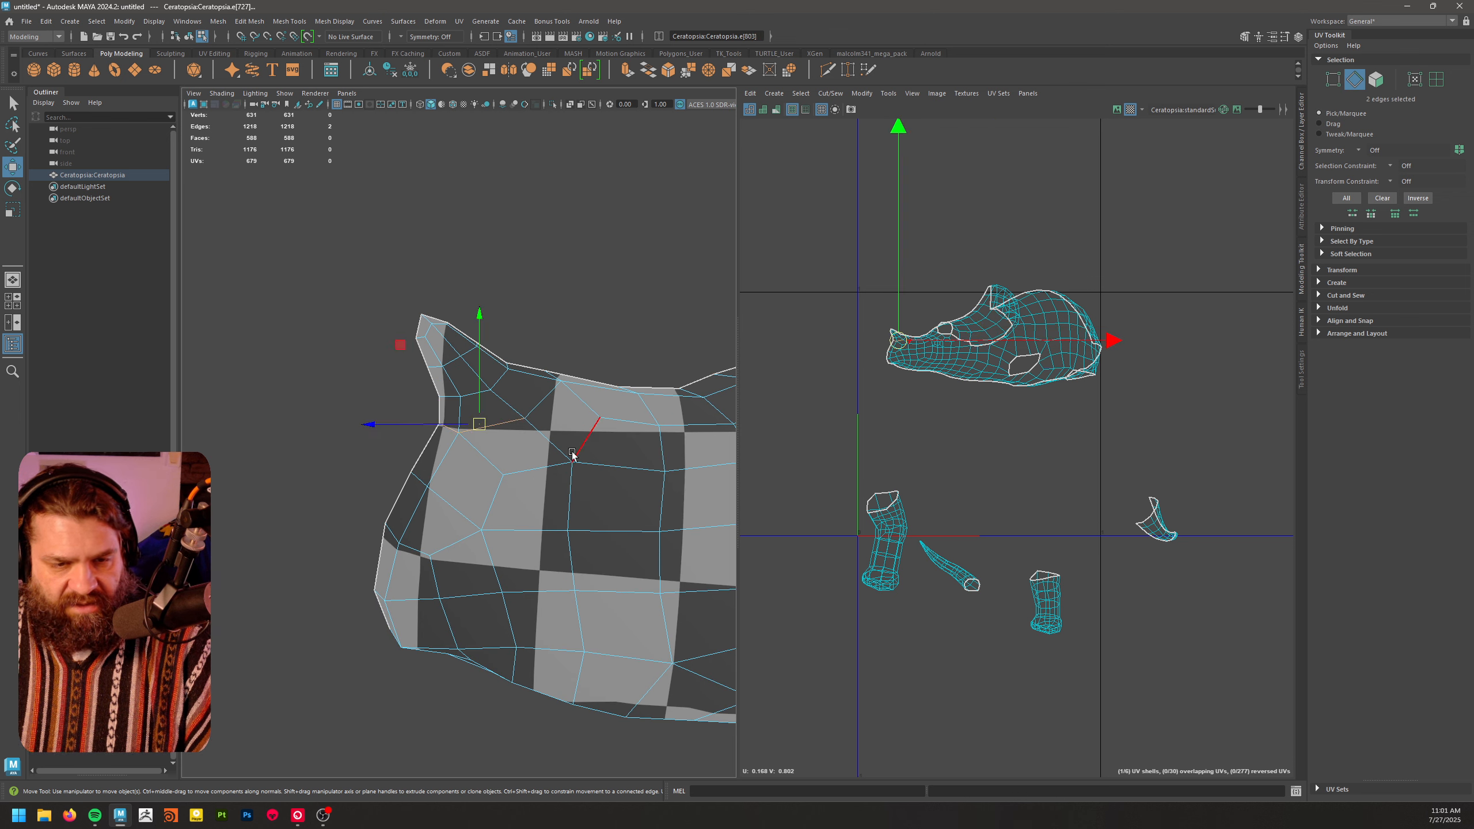
left_click(549, 398, "shift")
left_click_drag(621, 419, 572, 504, "alt")
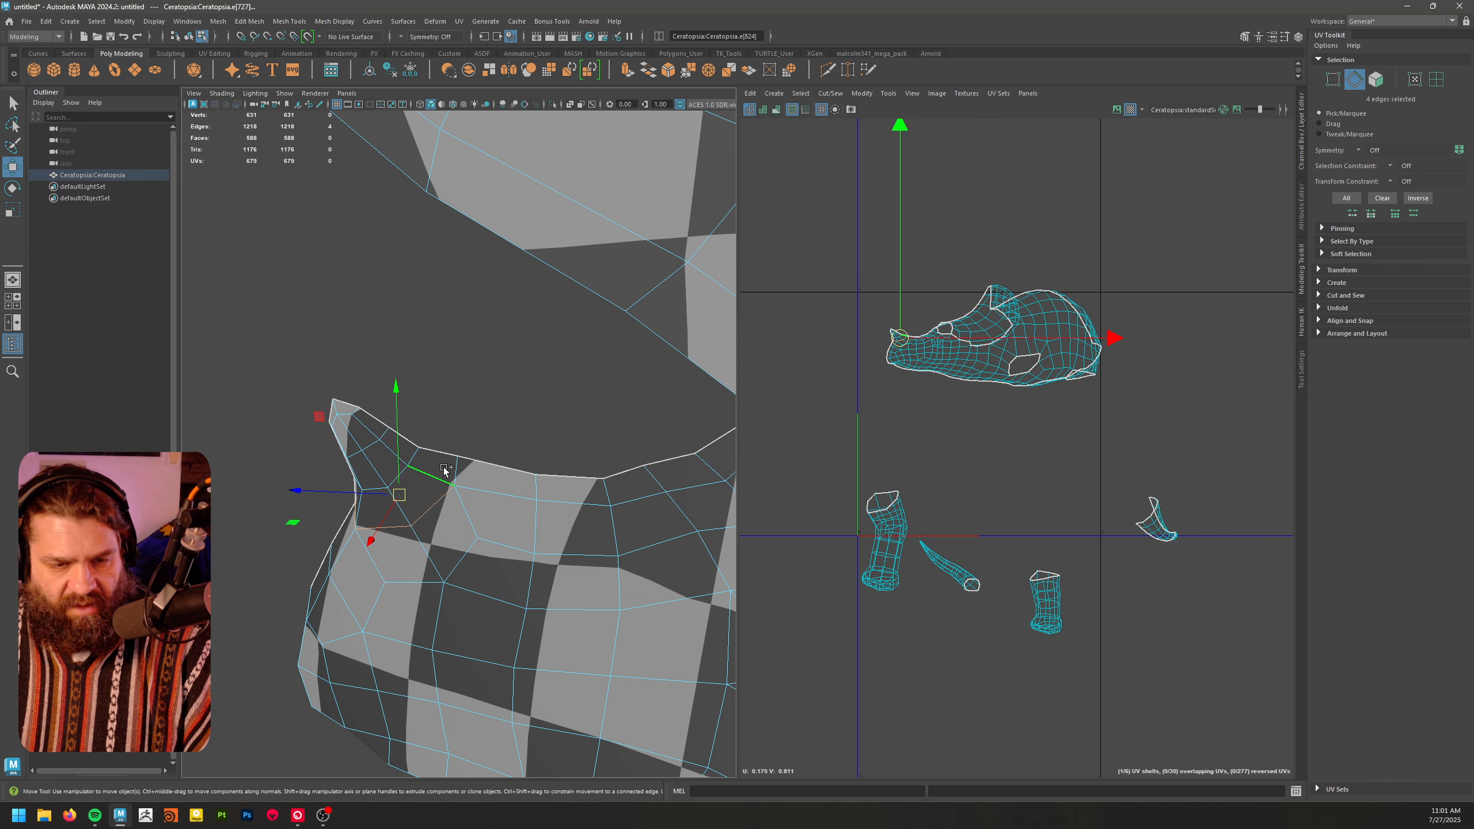
middle_click_drag(923, 362, 922, 353, "alt")
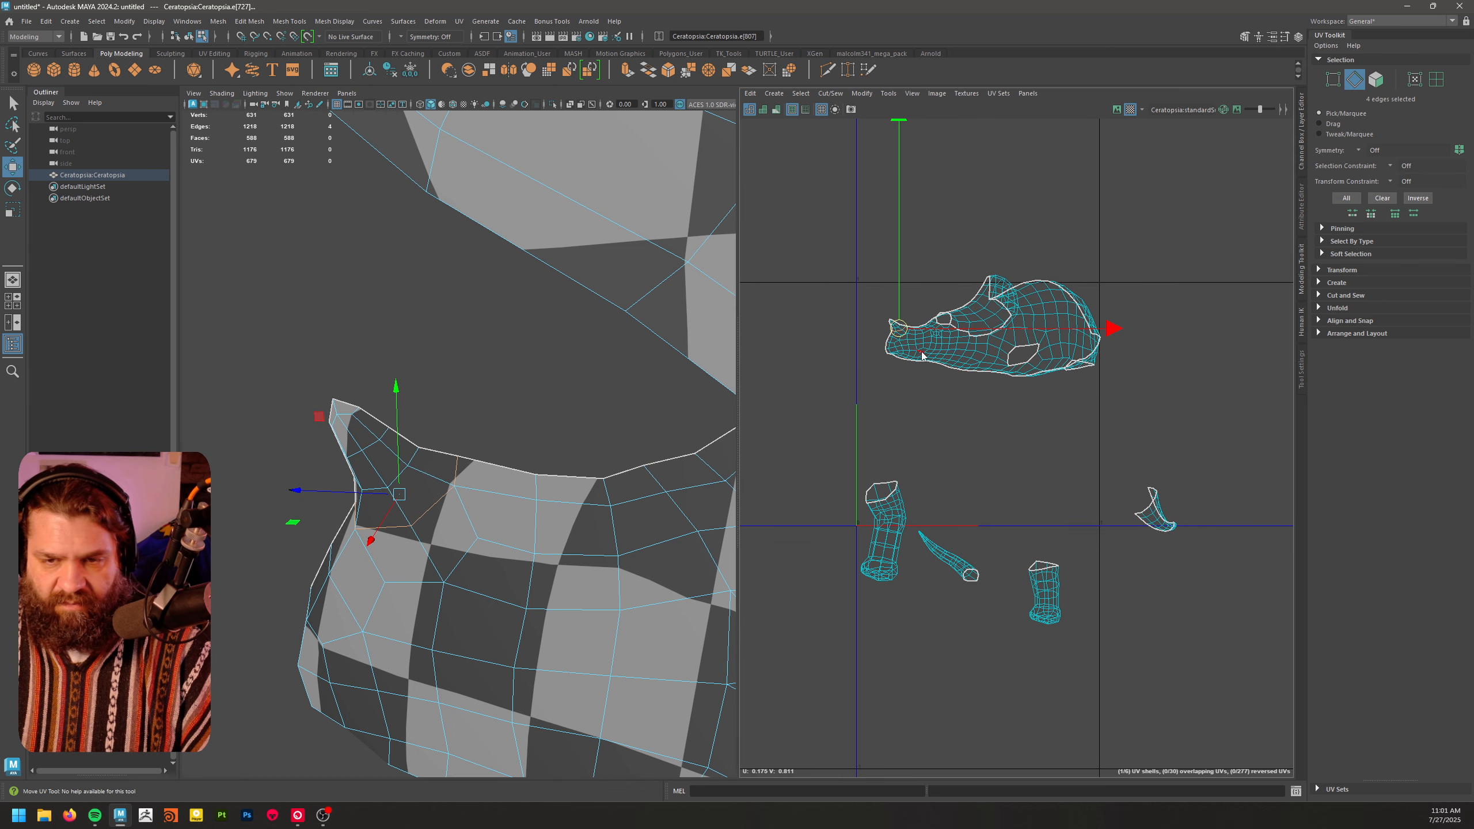
- Cut the UVs along the selected edges at the nose horn's base and move the horn shell clear of the body shell
mouse_move(922, 353)
right_mouse_down("shift")
mouse_move(872, 371)
mouse_move(902, 335)
right_mouse_up("shift")
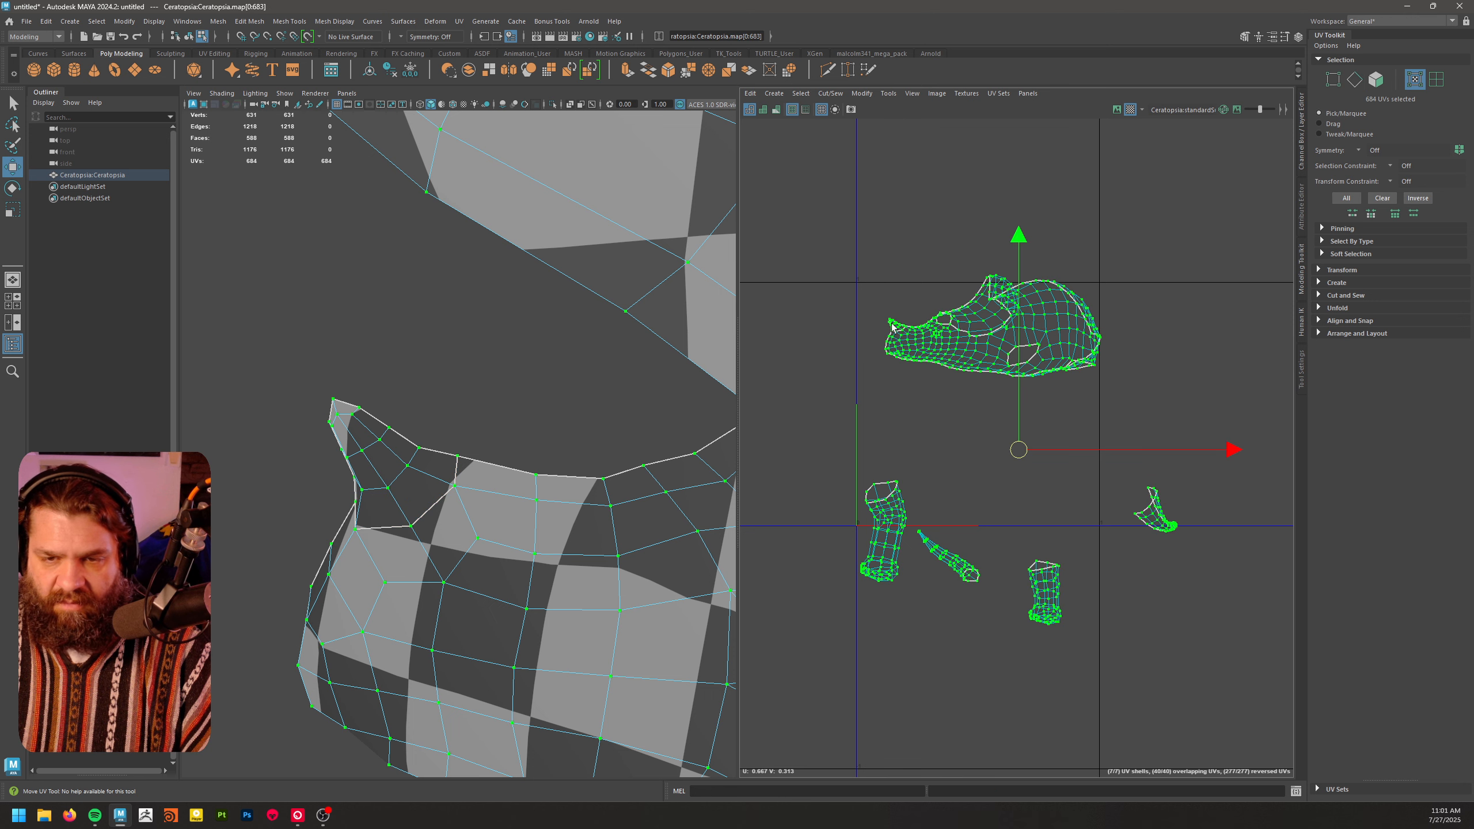
double_click(899, 331)
key("q")
left_click_drag(896, 330, 784, 416)
- Separate the body and neck frill UV shells by moving the body sideways and the frill upward into empty space
double_click(980, 347)
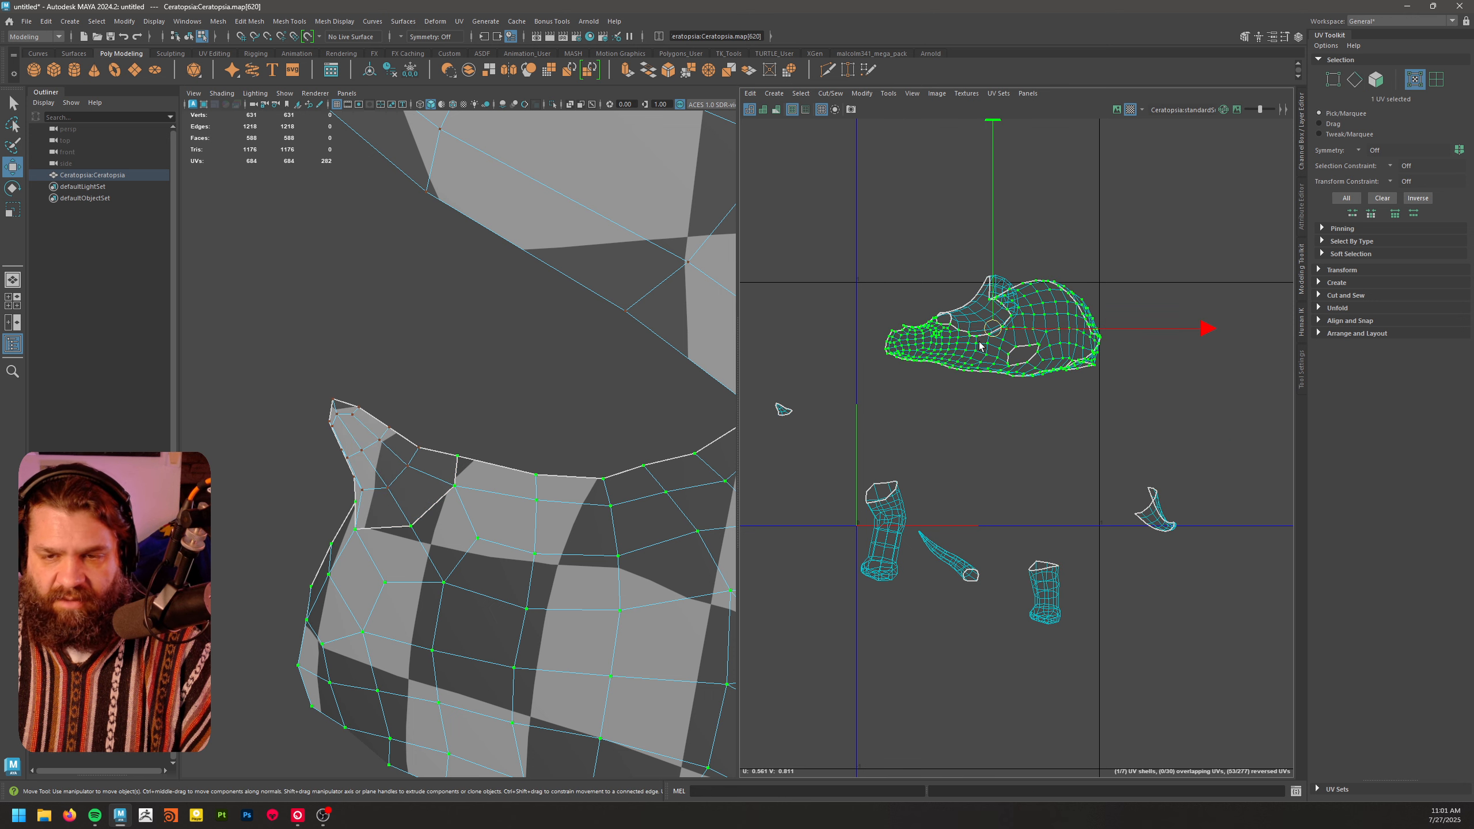
left_click_drag(994, 333, 1162, 332)
double_click(976, 307)
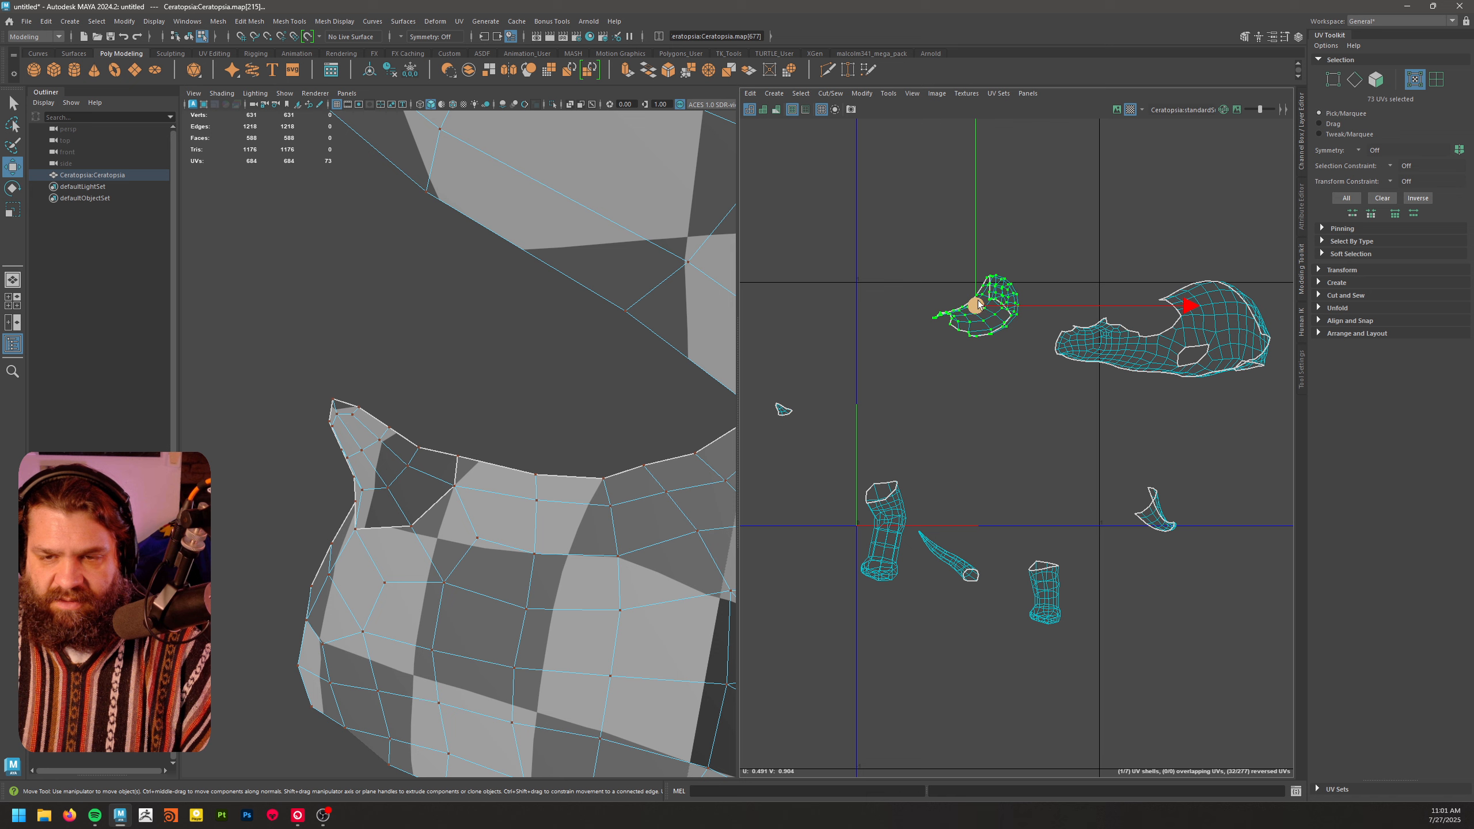
left_click_drag(976, 307, 953, 247)
middle_click_drag(1054, 514, 1020, 426, "alt")
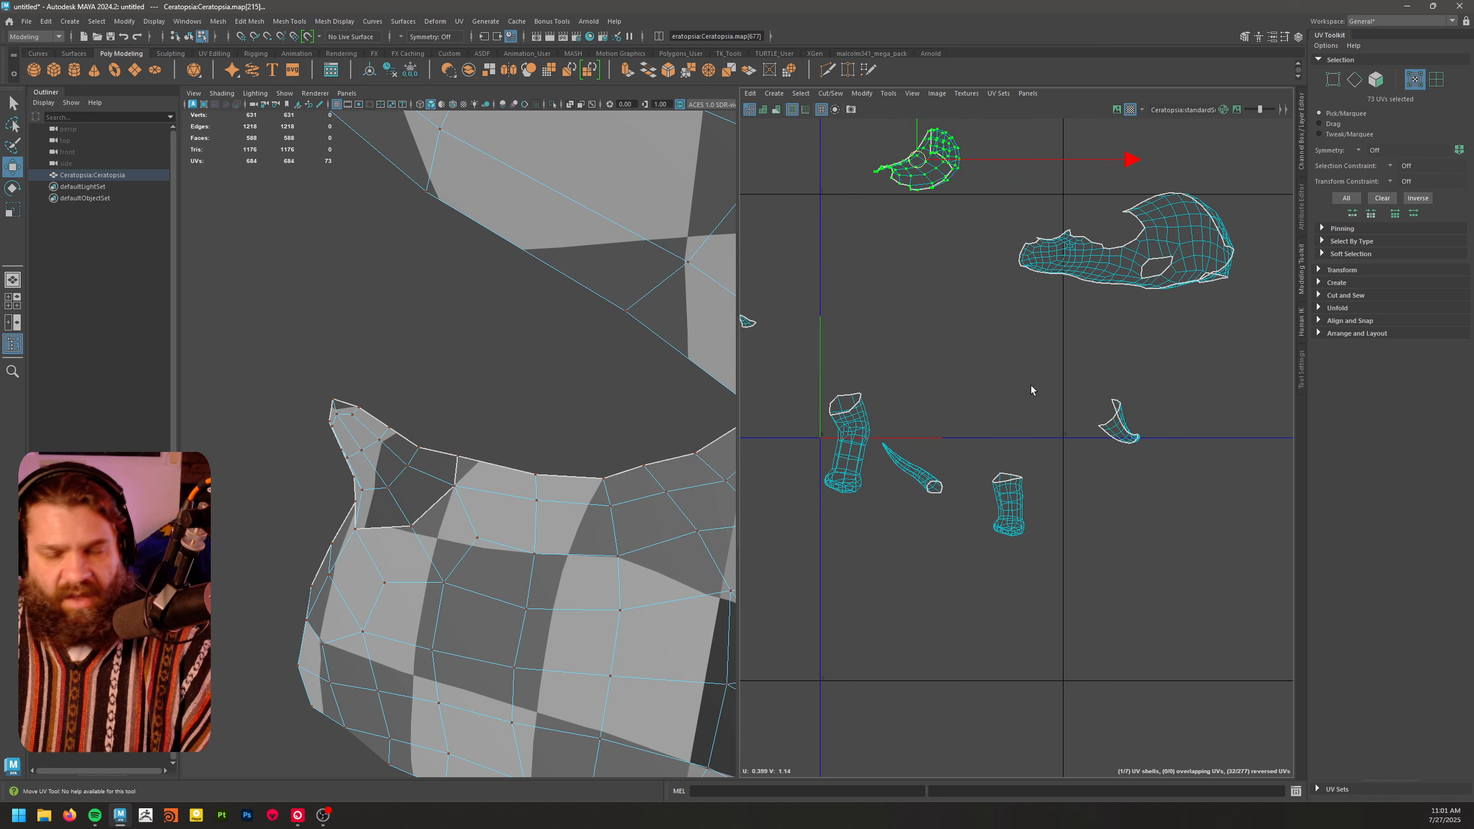
- Move the front leg's UV shell down, clear of the brow horn shell
double_click(845, 471)
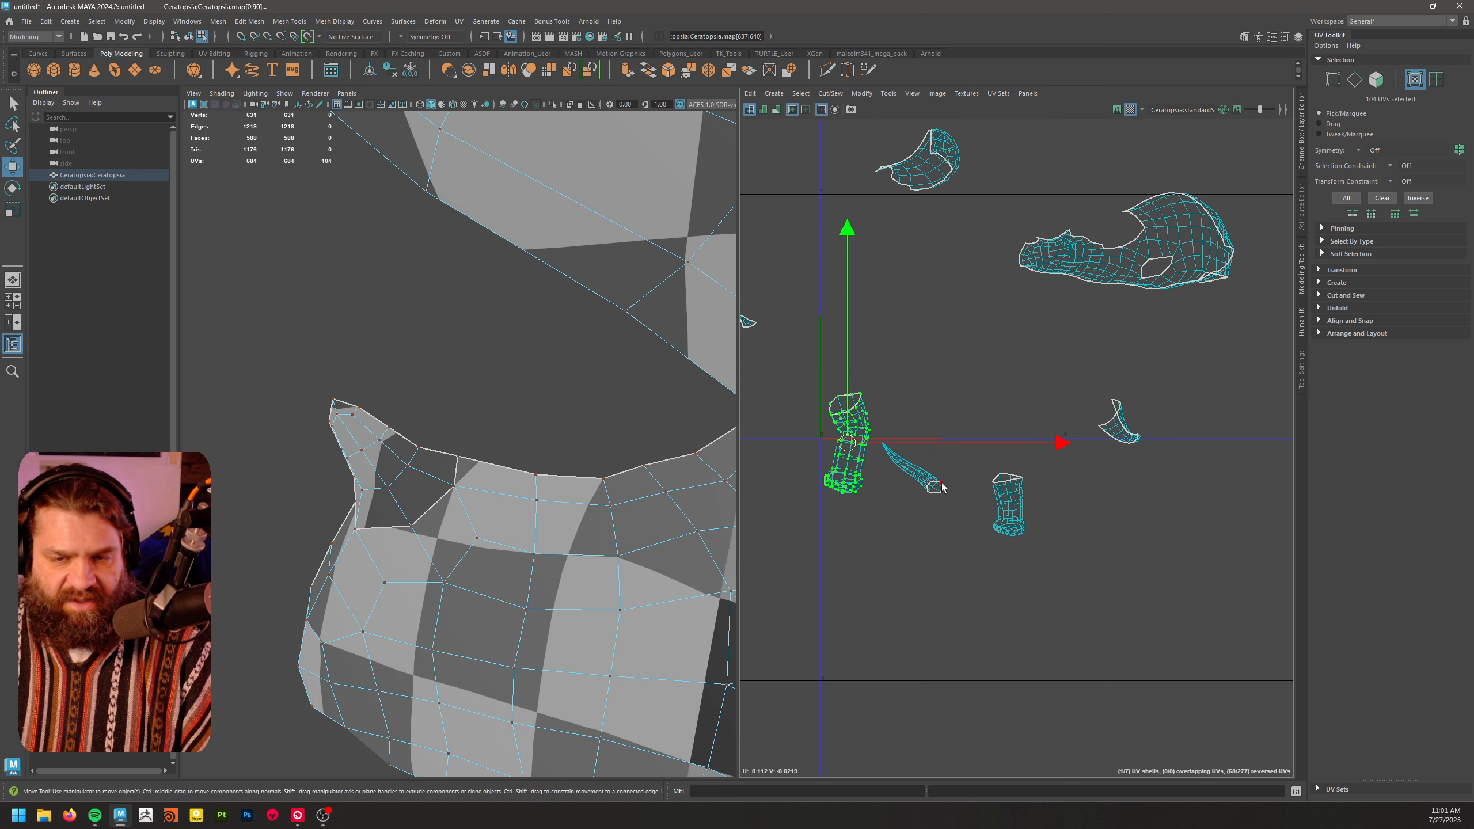
double_click(865, 459)
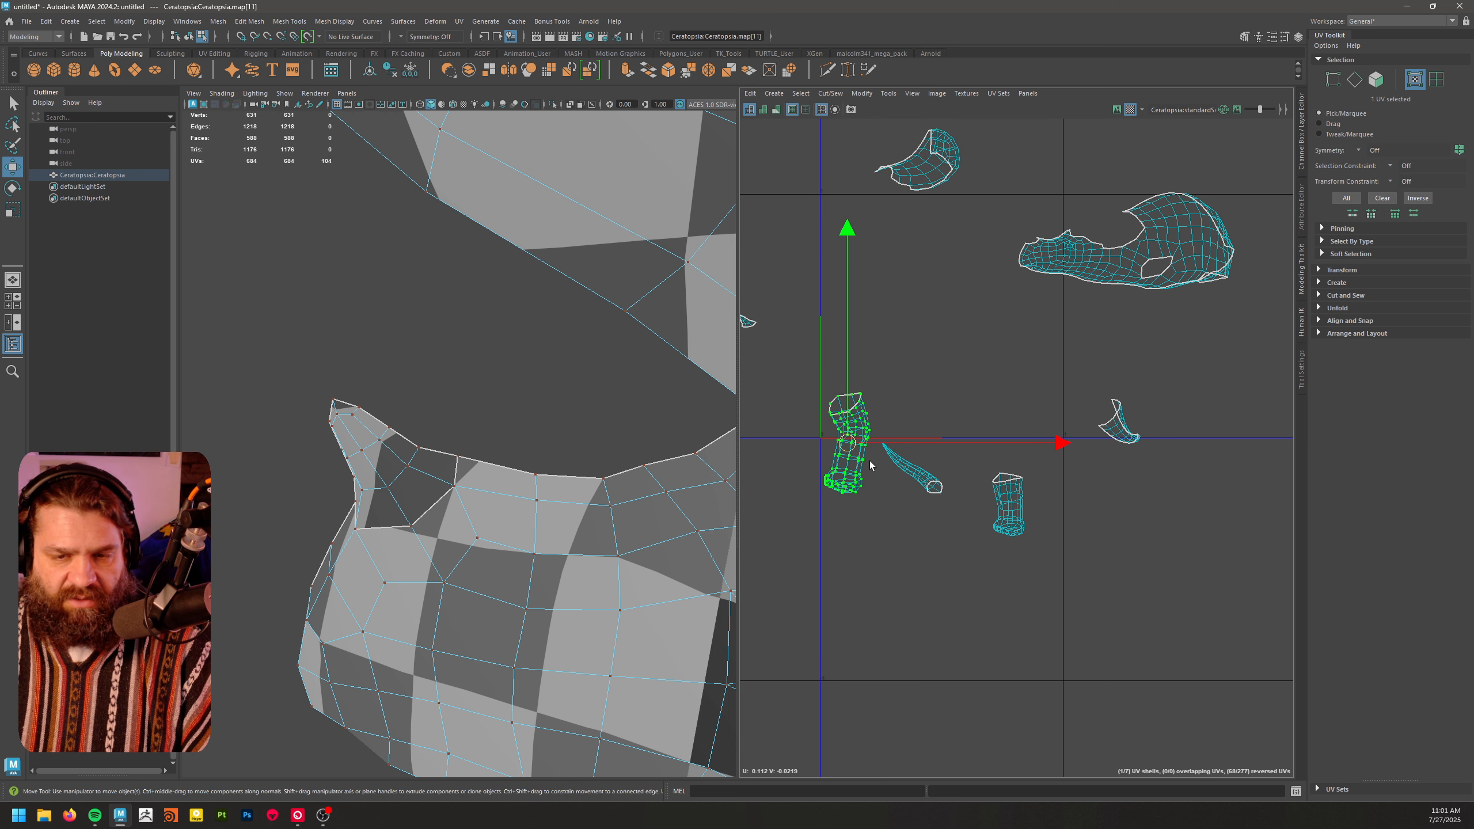
left_click_drag(852, 444, 828, 563)
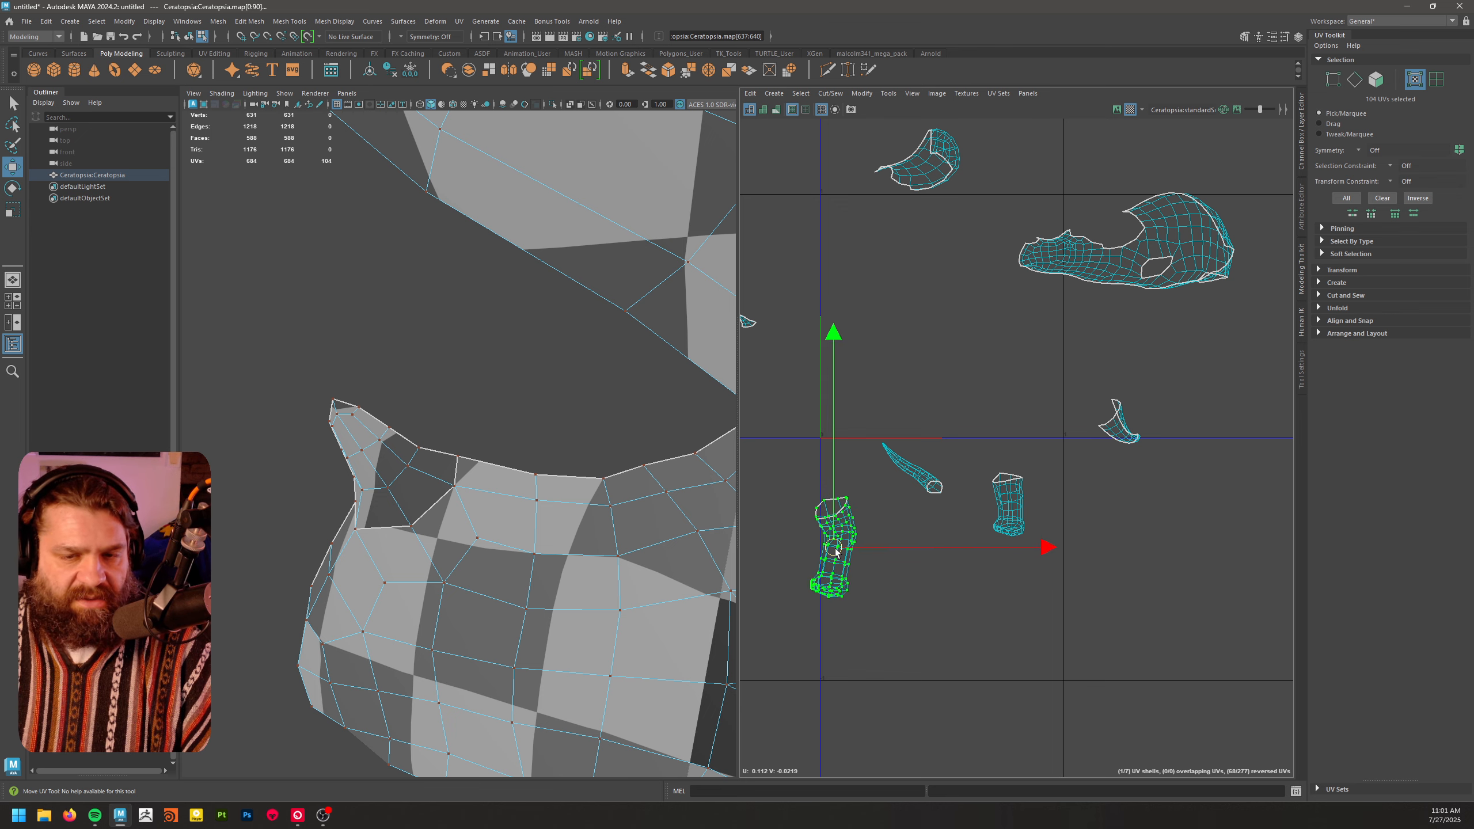
left_click_drag(834, 551, 848, 521)
- Select a line of edges down the inner side of the front leg, from its upper border to the foot's underside
left_click_drag(667, 523, 542, 428, "alt")
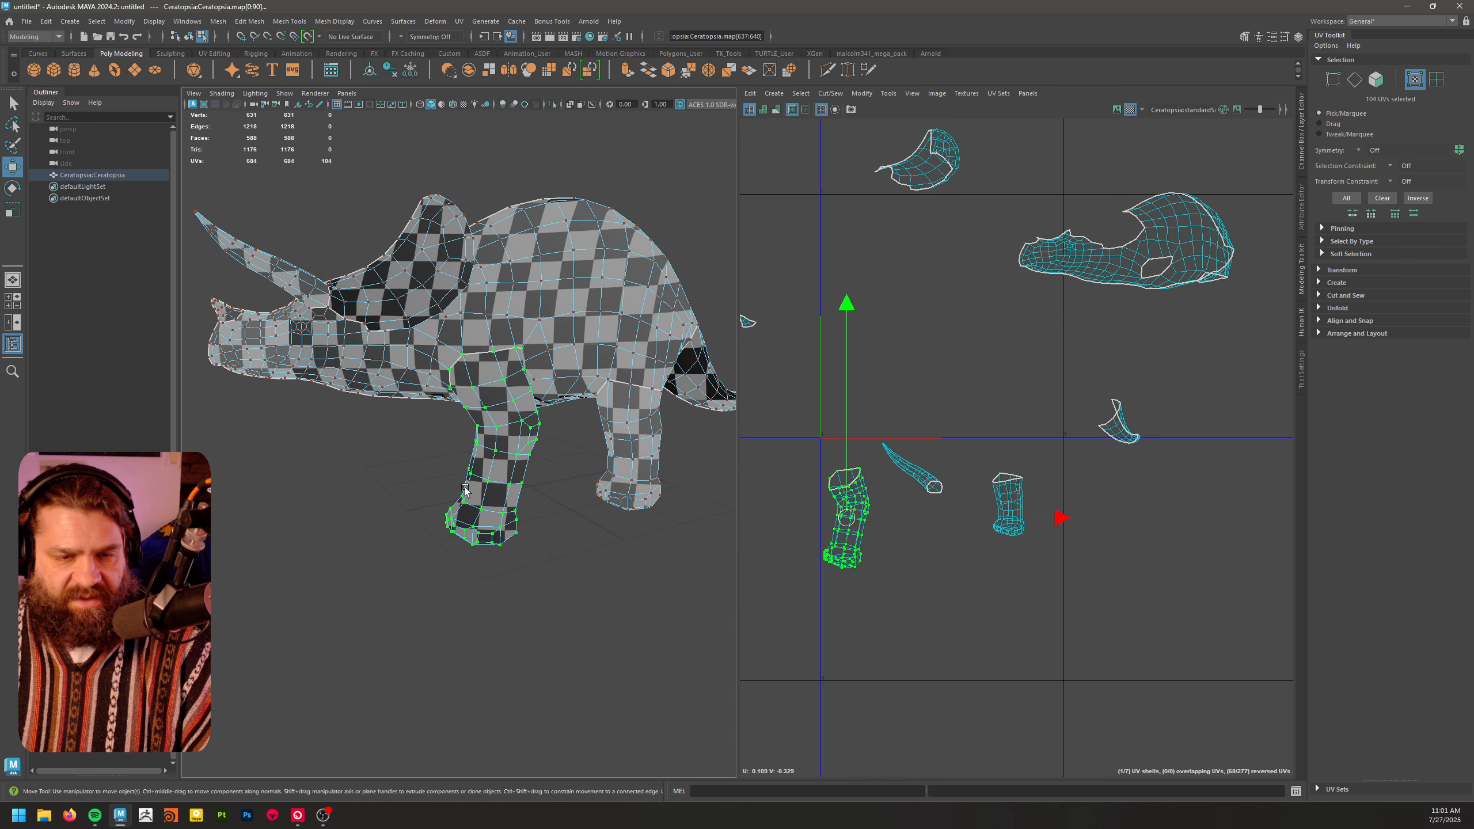
mouse_move(465, 490)
left_mouse_down("alt")
mouse_move(718, 467)
mouse_move(467, 465)
left_mouse_up("alt")
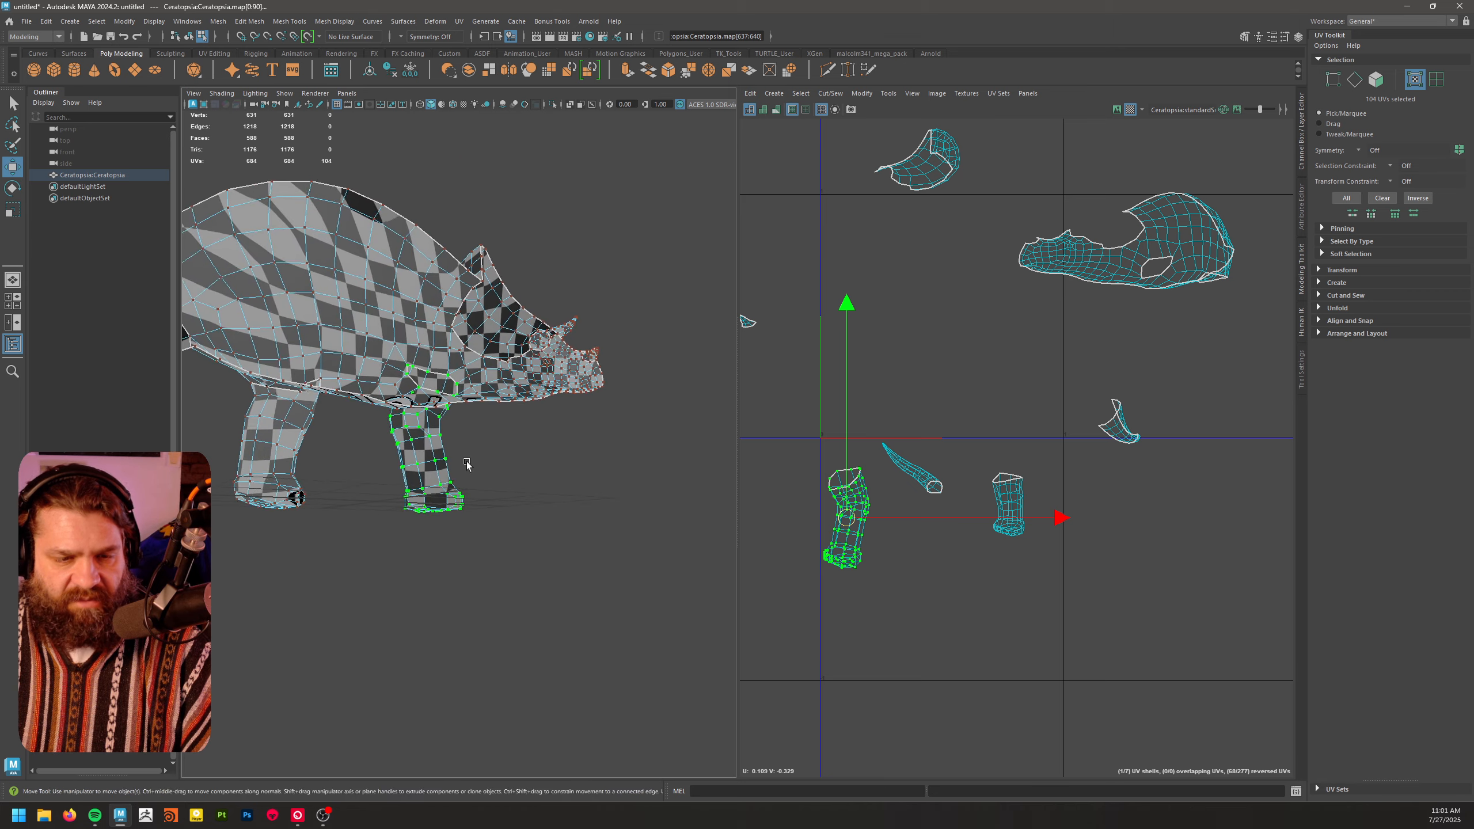
right_click_drag(467, 465, 662, 552, "alt")
middle_click_drag(455, 511, 613, 487, "alt")
left_click_drag(519, 489, 505, 403, "alt")
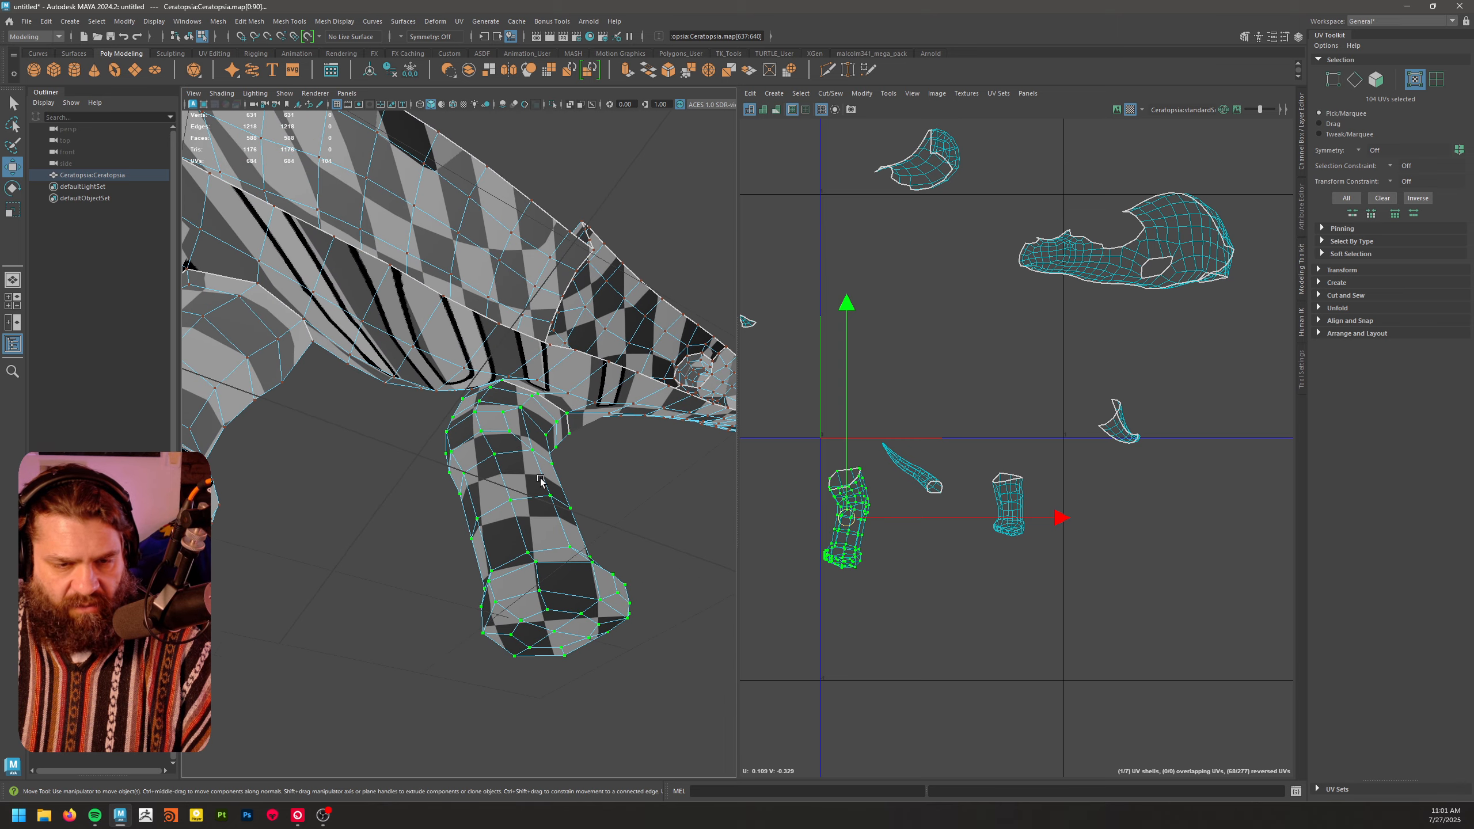
scroll(540, 480, "up", 5)
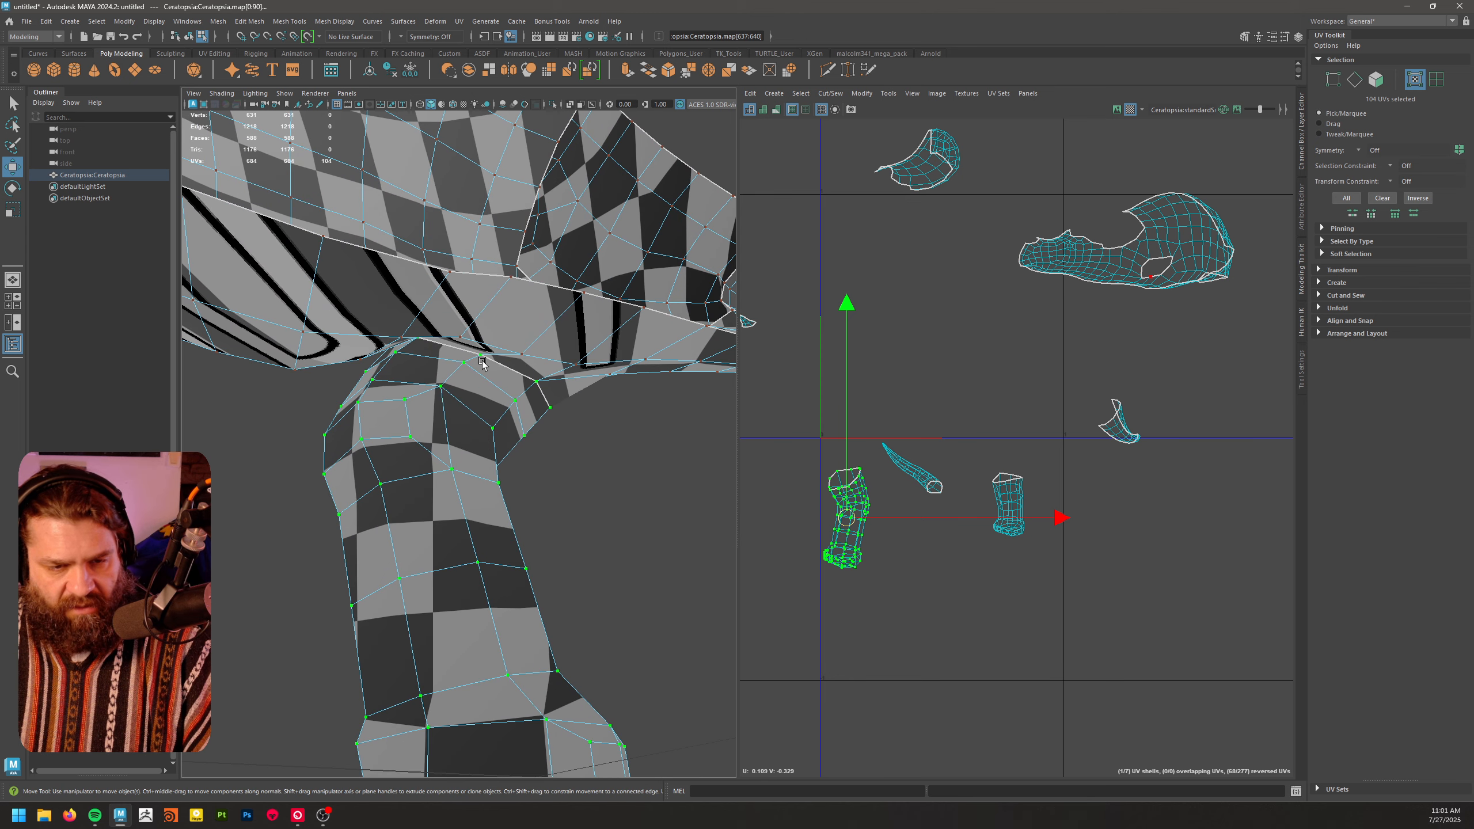
right_click_drag(498, 480, 487, 406)
left_click(477, 362)
left_click(445, 364)
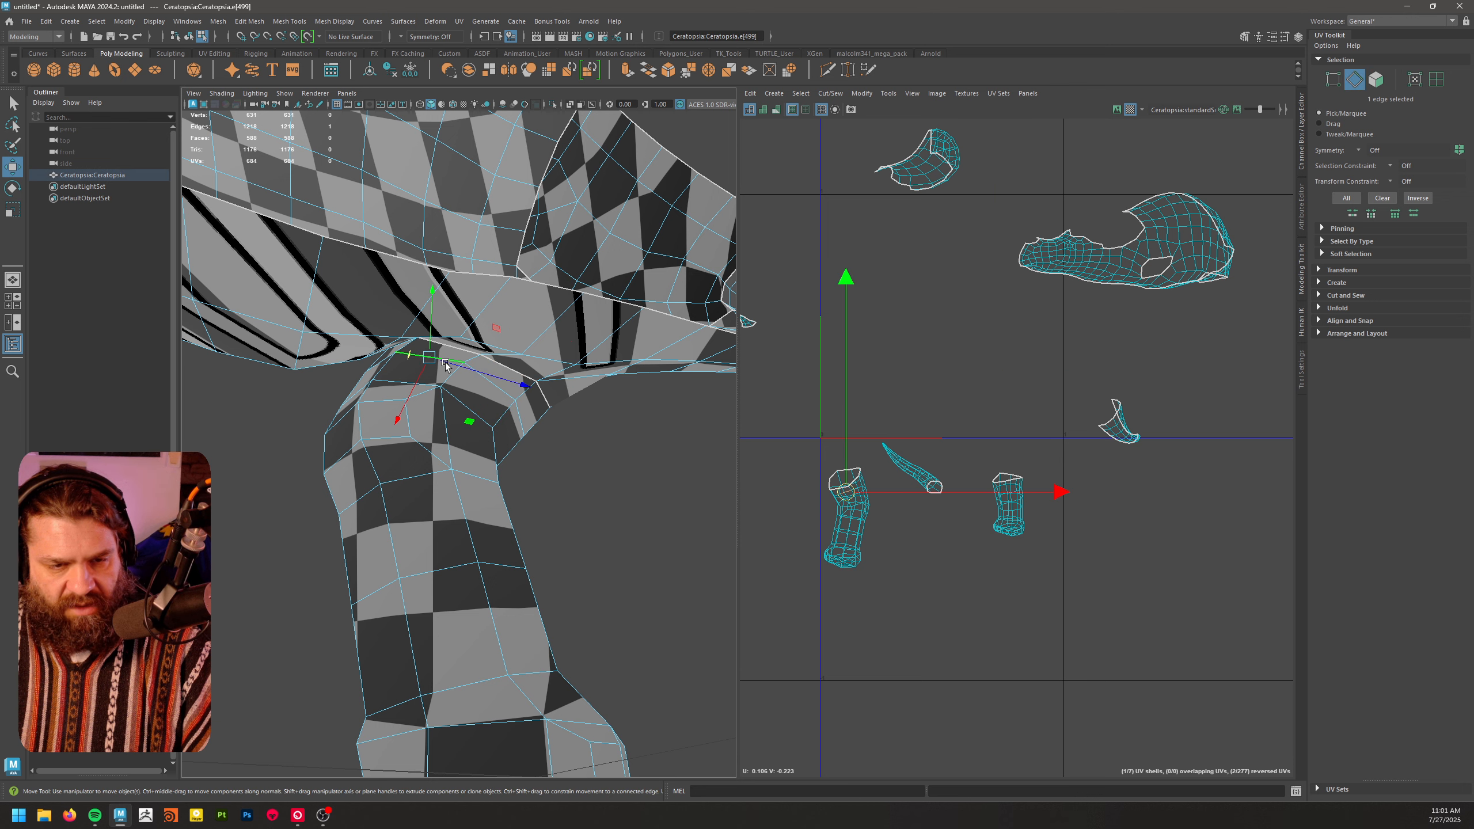
key("q")
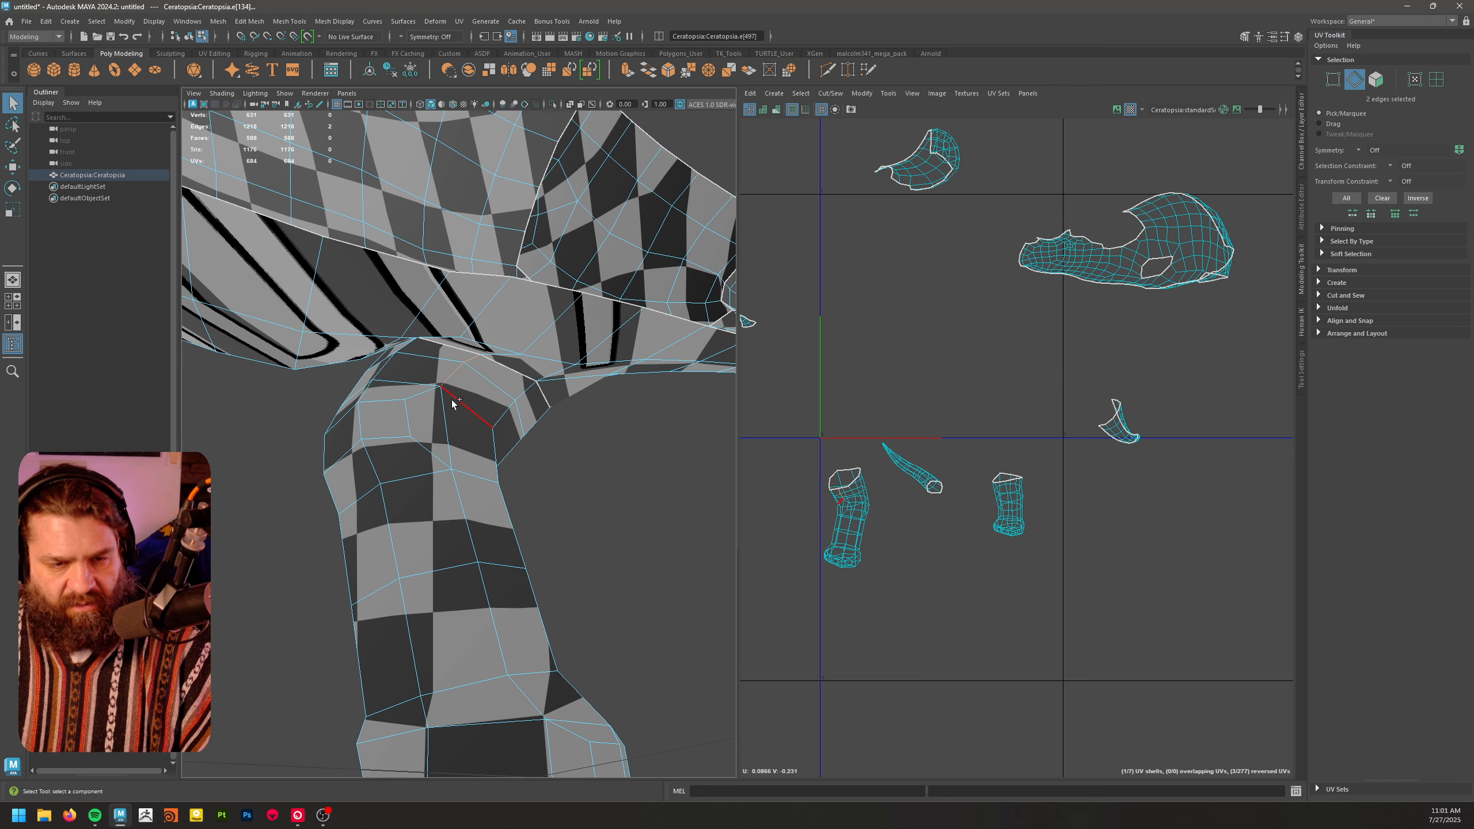
left_click(469, 505, "shift")
middle_click_drag(469, 505, 498, 446, "alt")
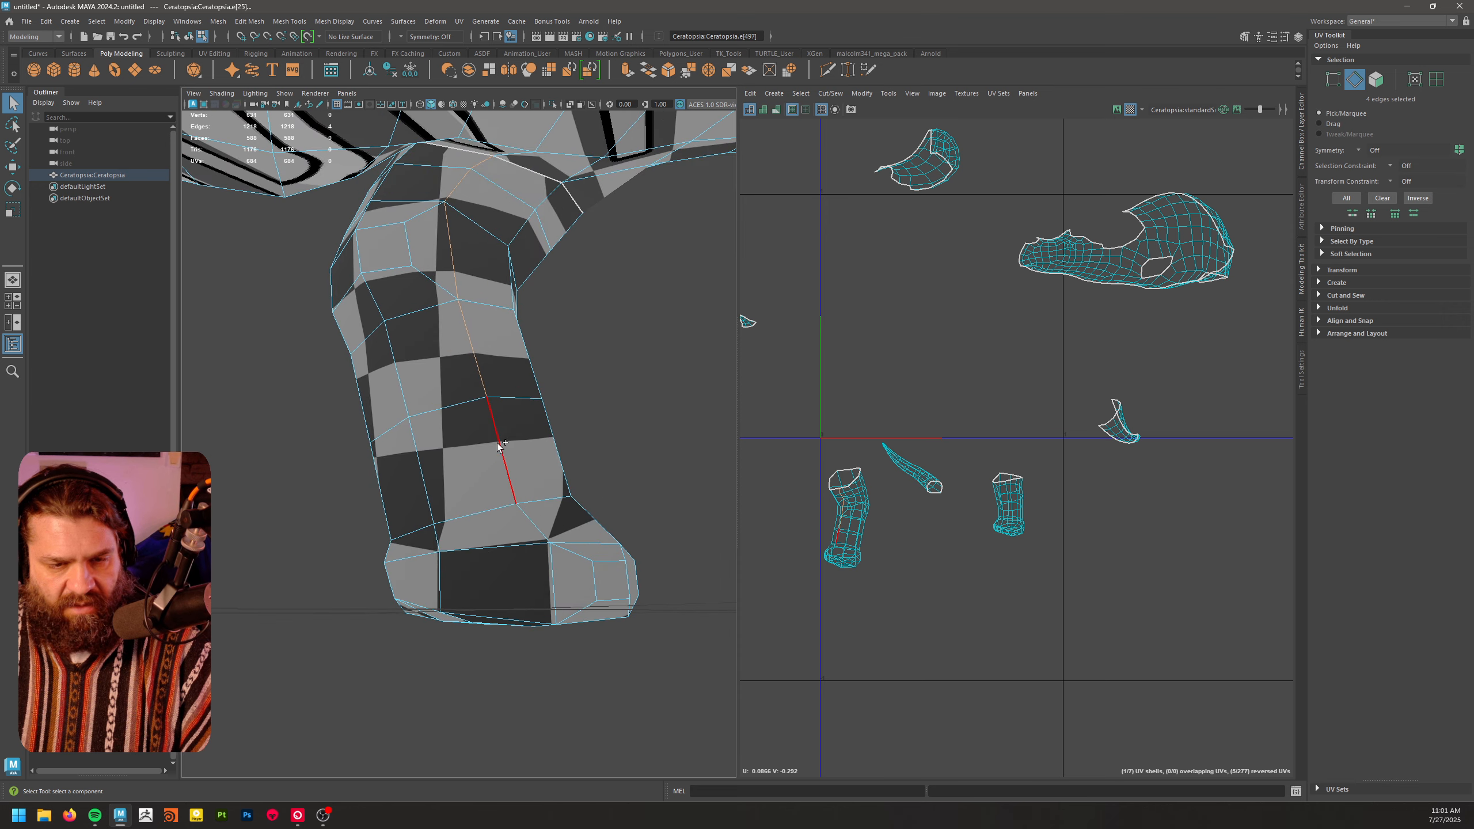
left_click_drag(584, 651, 571, 598, "alt")
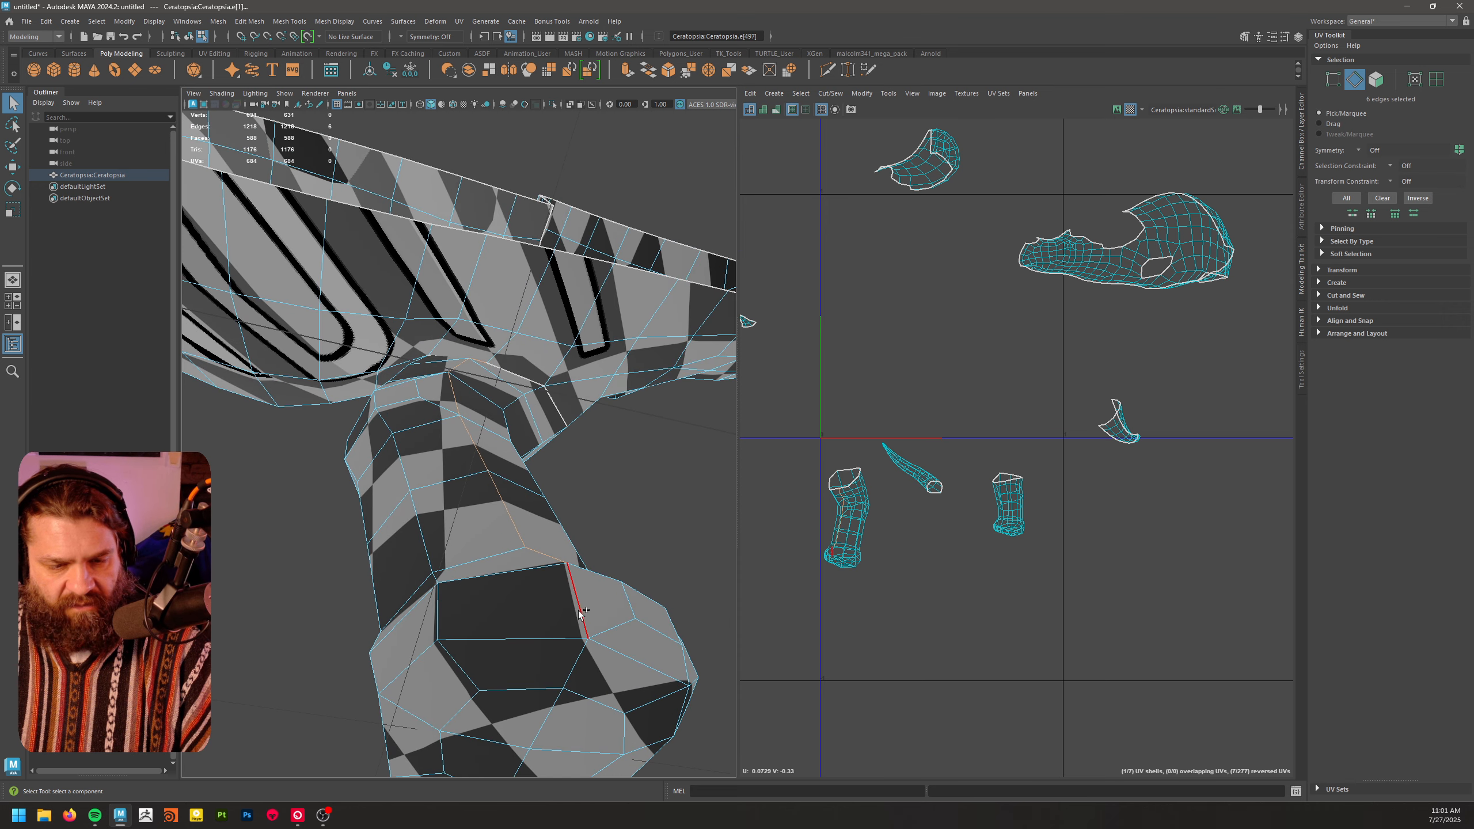
left_click(581, 615, "shift")
- Extend the seam selection around the rim of the front foot's sole
middle_click_drag(581, 615, 534, 453, "alt")
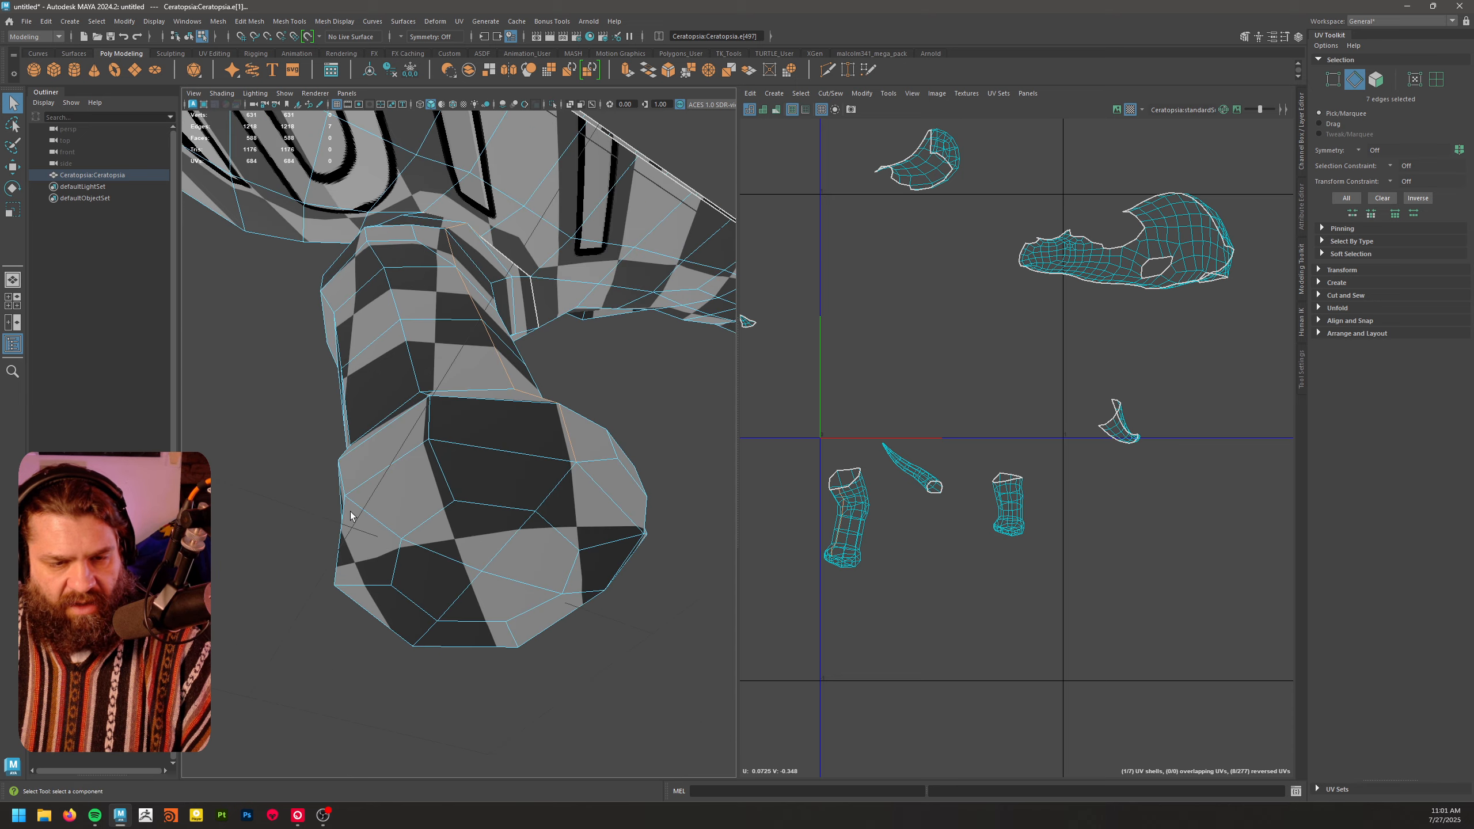
left_click_drag(573, 607, 569, 573, "alt")
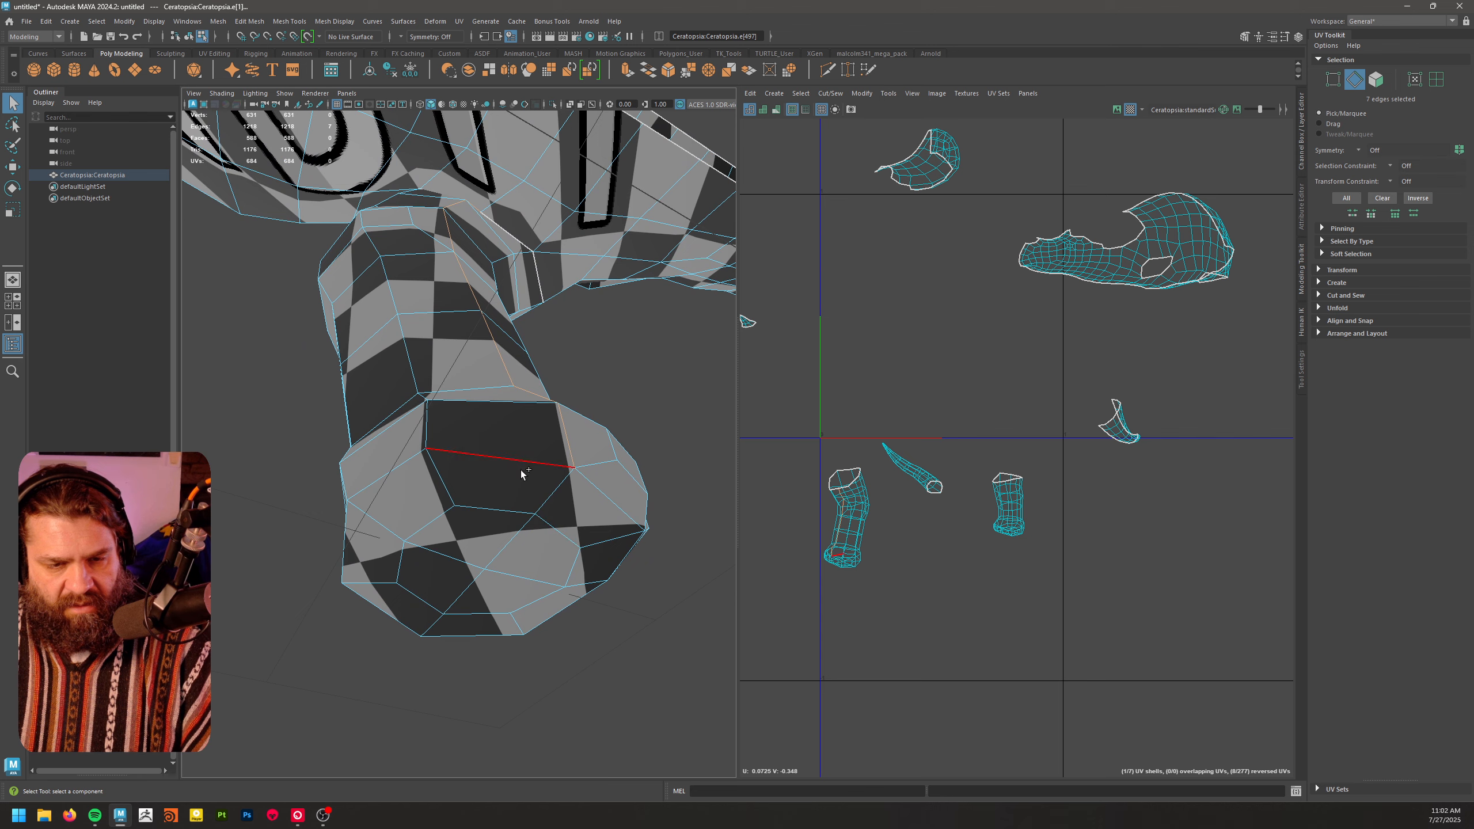
left_click(413, 470, "shift")
left_click_drag(413, 471, 514, 585, "alt")
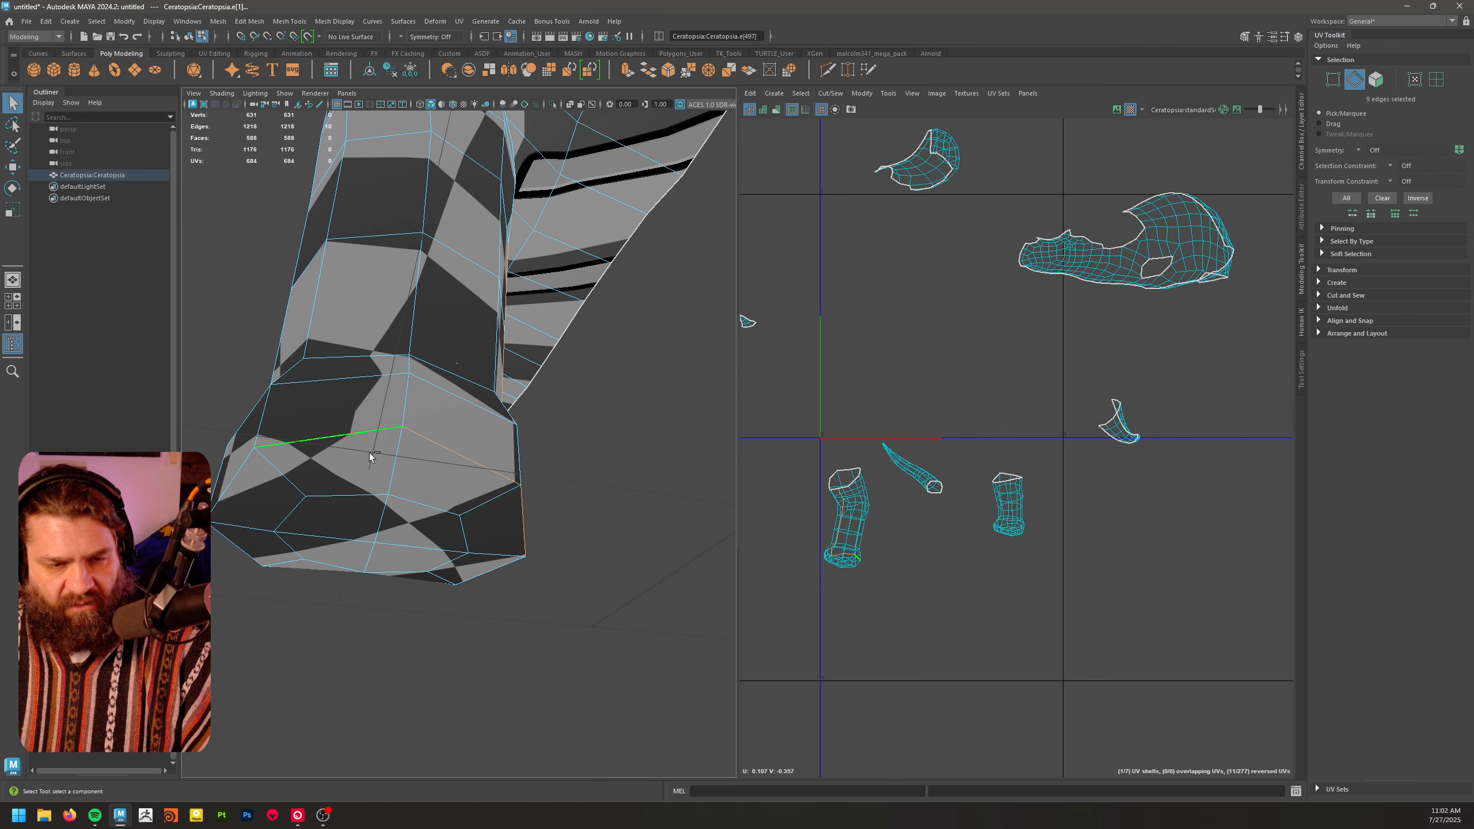
mouse_move(369, 453)
left_mouse_down("alt")
mouse_move(417, 421)
mouse_move(358, 436)
left_mouse_up("alt")
left_click(358, 435, "shift")
left_click_drag(430, 476, 532, 458, "alt")
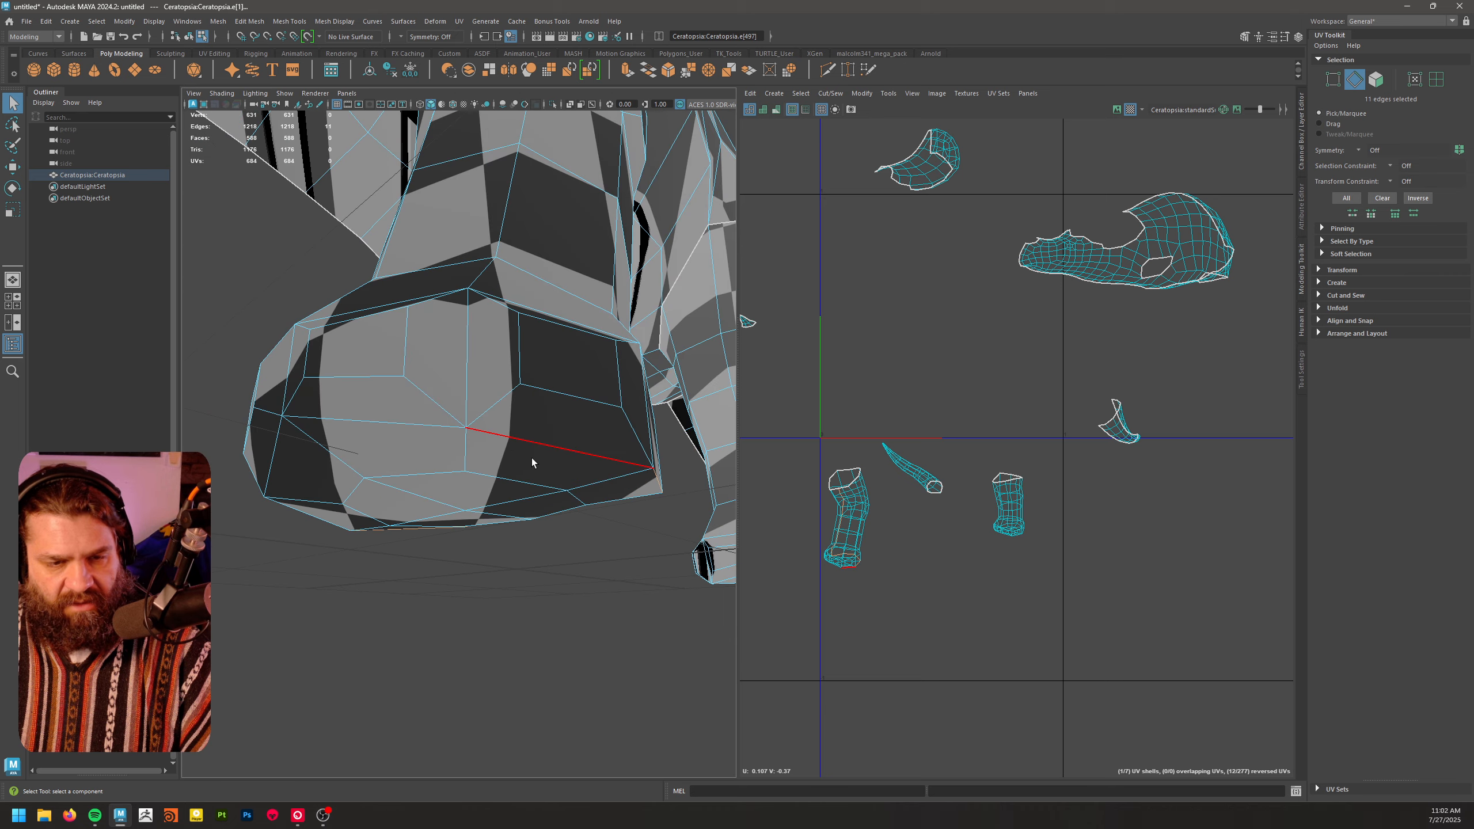
left_click_drag(700, 509, 519, 469, "alt")
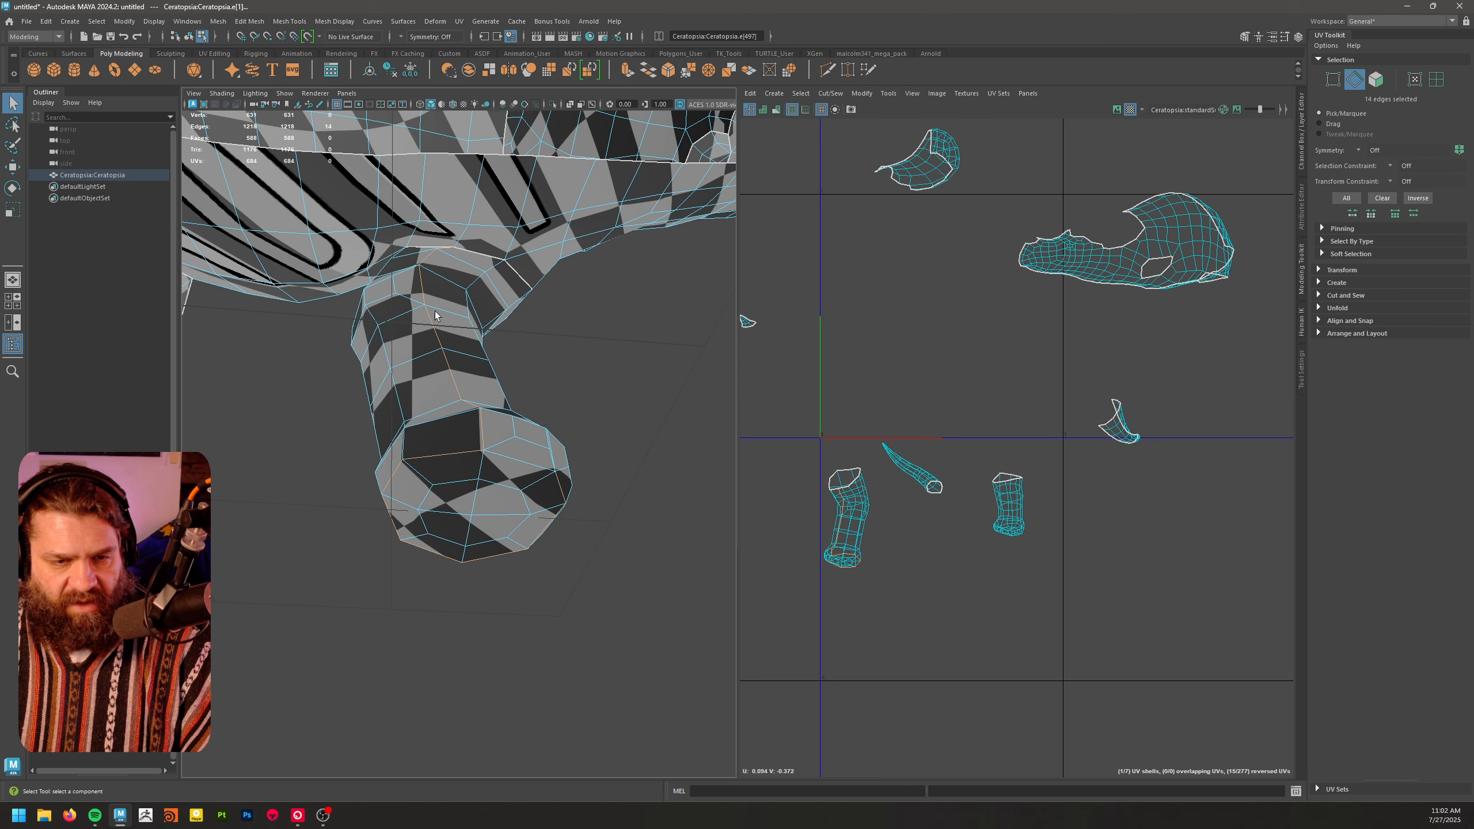
- Cut the UVs along the selected front leg seam and unfold the leg shell
left_click_drag(482, 351, 441, 490, "alt")
right_click_drag(903, 537, 703, 496, "shift")
left_click_drag(1014, 425, 1037, 372)
key("w")
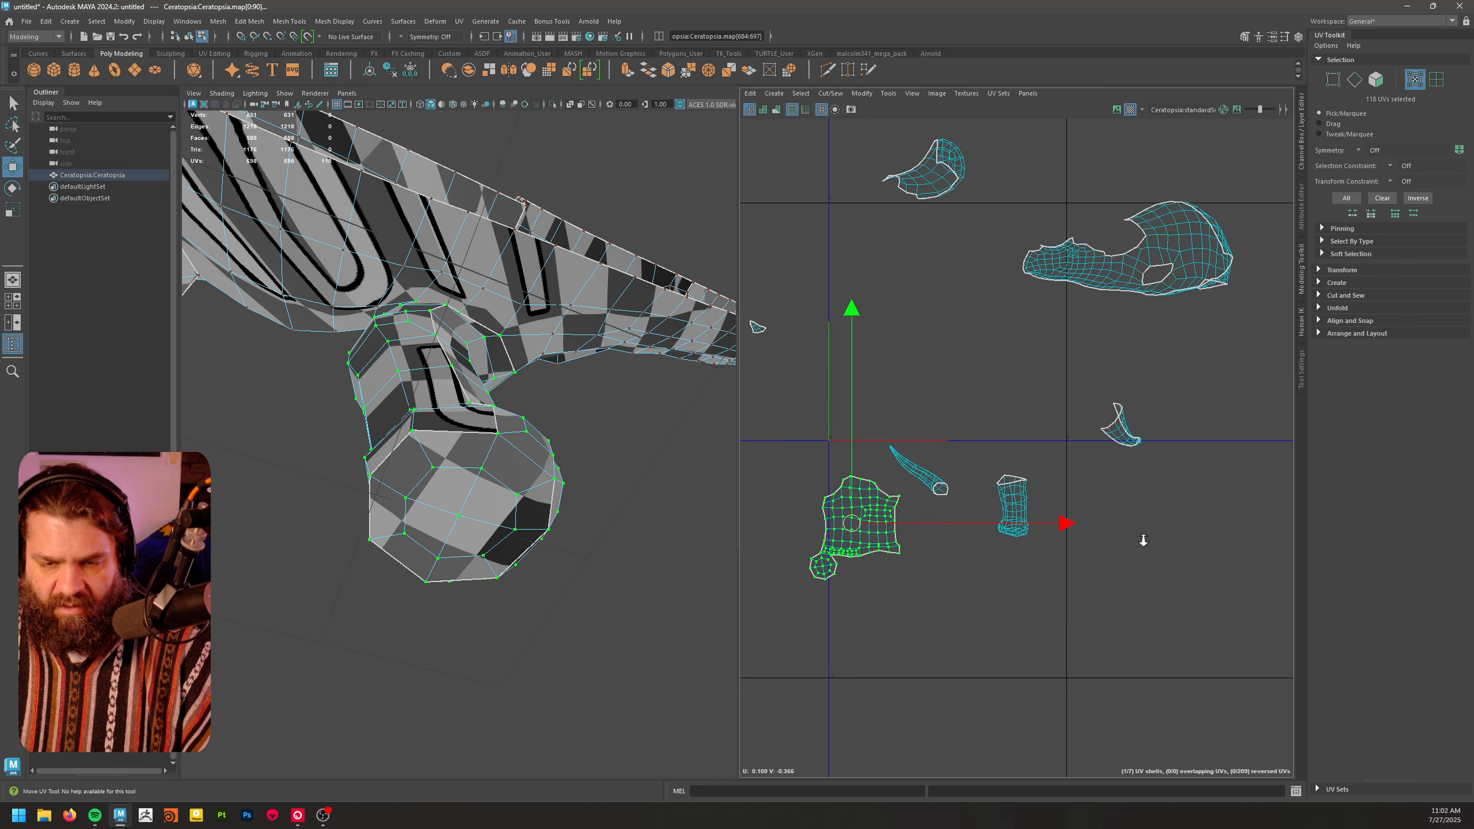
- Move the unfolded front leg shell into empty space beyond the nose horn shell
scroll(1141, 537, "down", 2)
left_click_drag(971, 543, 811, 387)
left_click(816, 464)
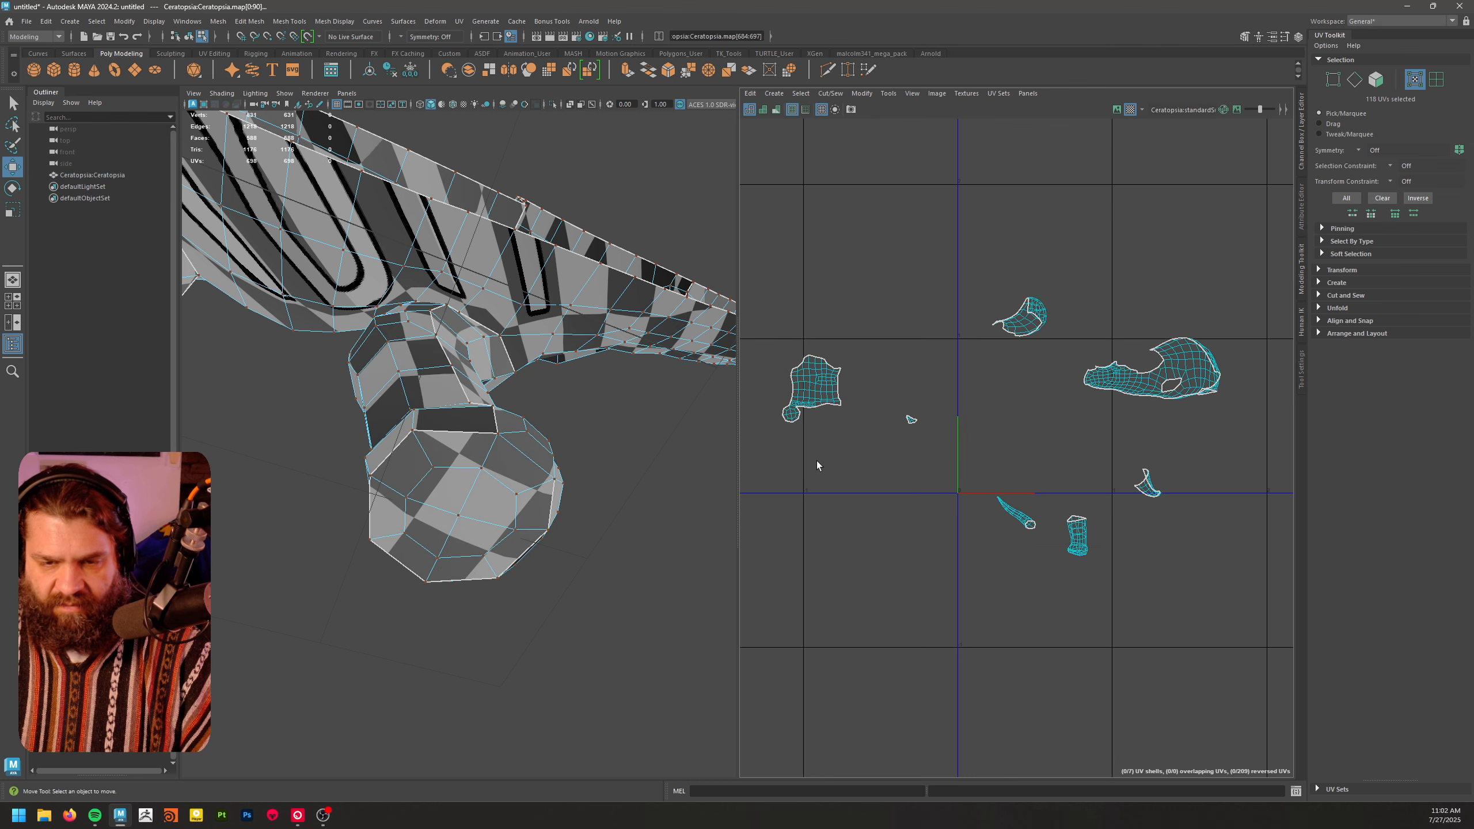
- Cut the edge joining the sole to the front leg shell and move the sole away as its own shell
middle_click_drag(816, 464, 929, 511, "alt")
right_click_drag(929, 510, 1234, 592, "alt")
right_click_drag(878, 447, 840, 440)
left_click(878, 424)
middle_click_drag(1080, 482, 1036, 484, "alt")
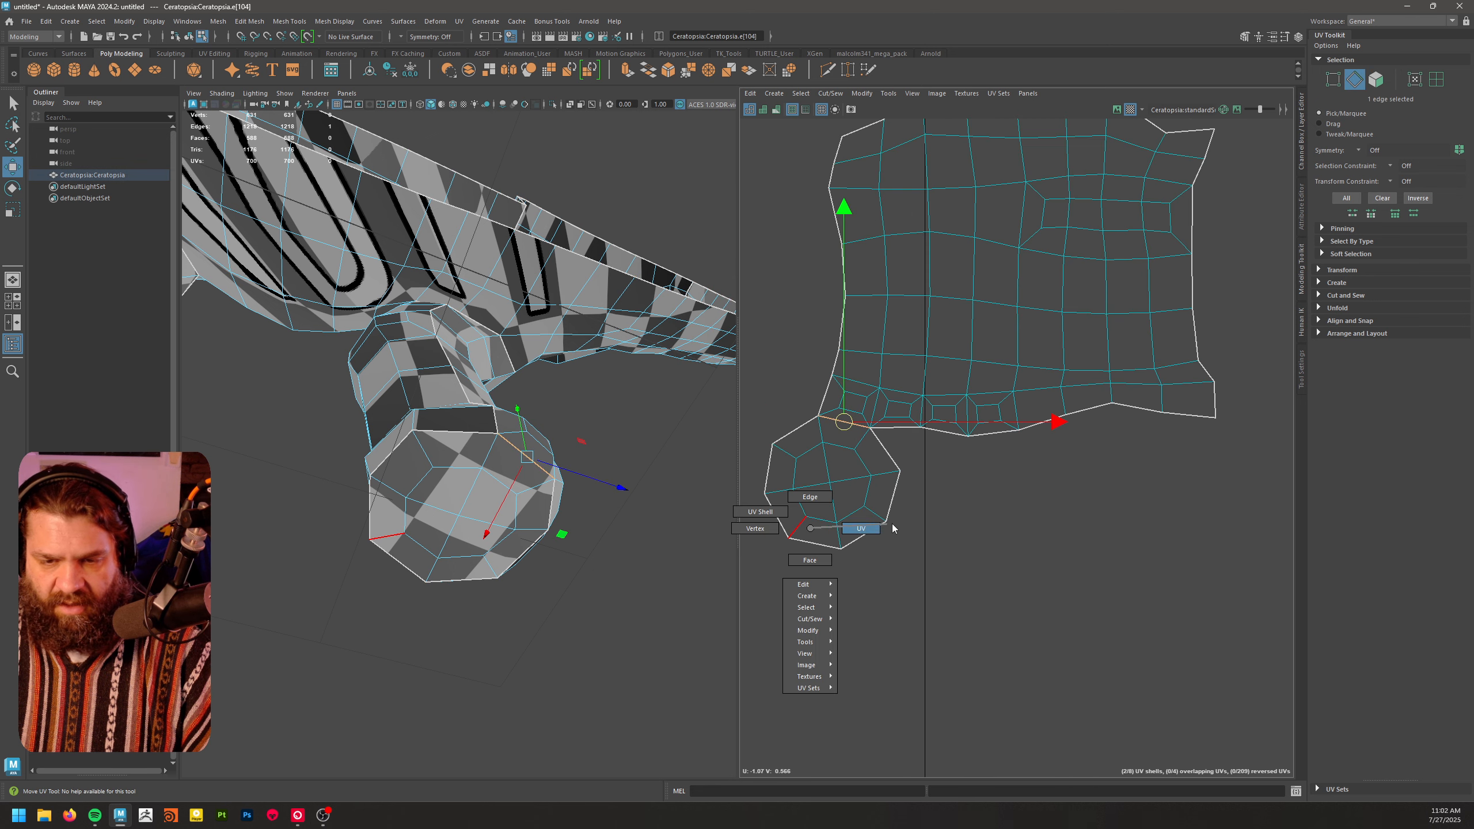
right_click_drag(892, 528, 888, 527)
left_click_drag(833, 483, 862, 553)
- Unfold the separated front leg and sole shells again
left_click(1005, 484)
right_click_drag(1112, 498, 898, 392, "alt")
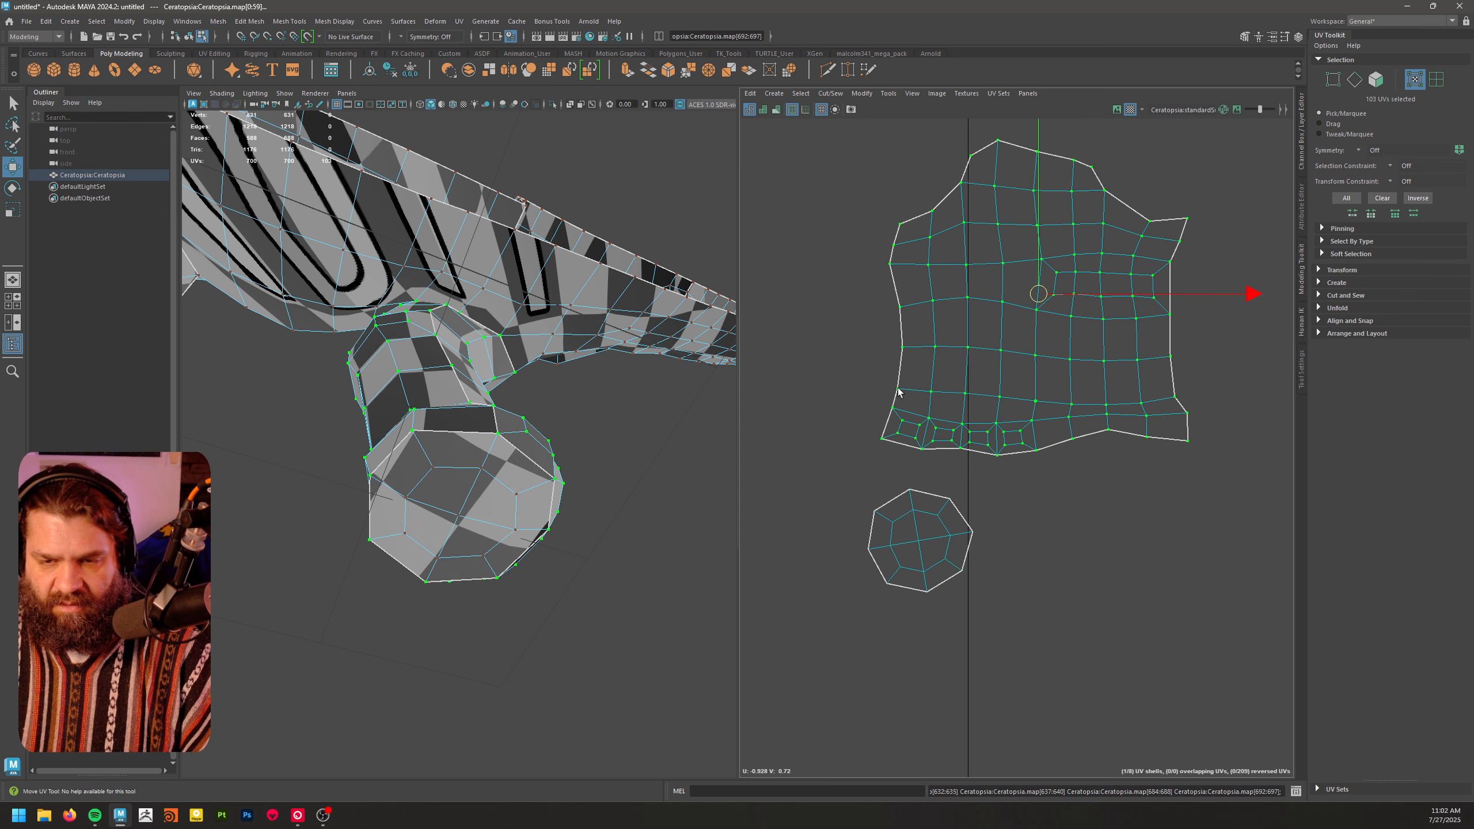
double_click(952, 560)
key("g")
left_click(1109, 610)
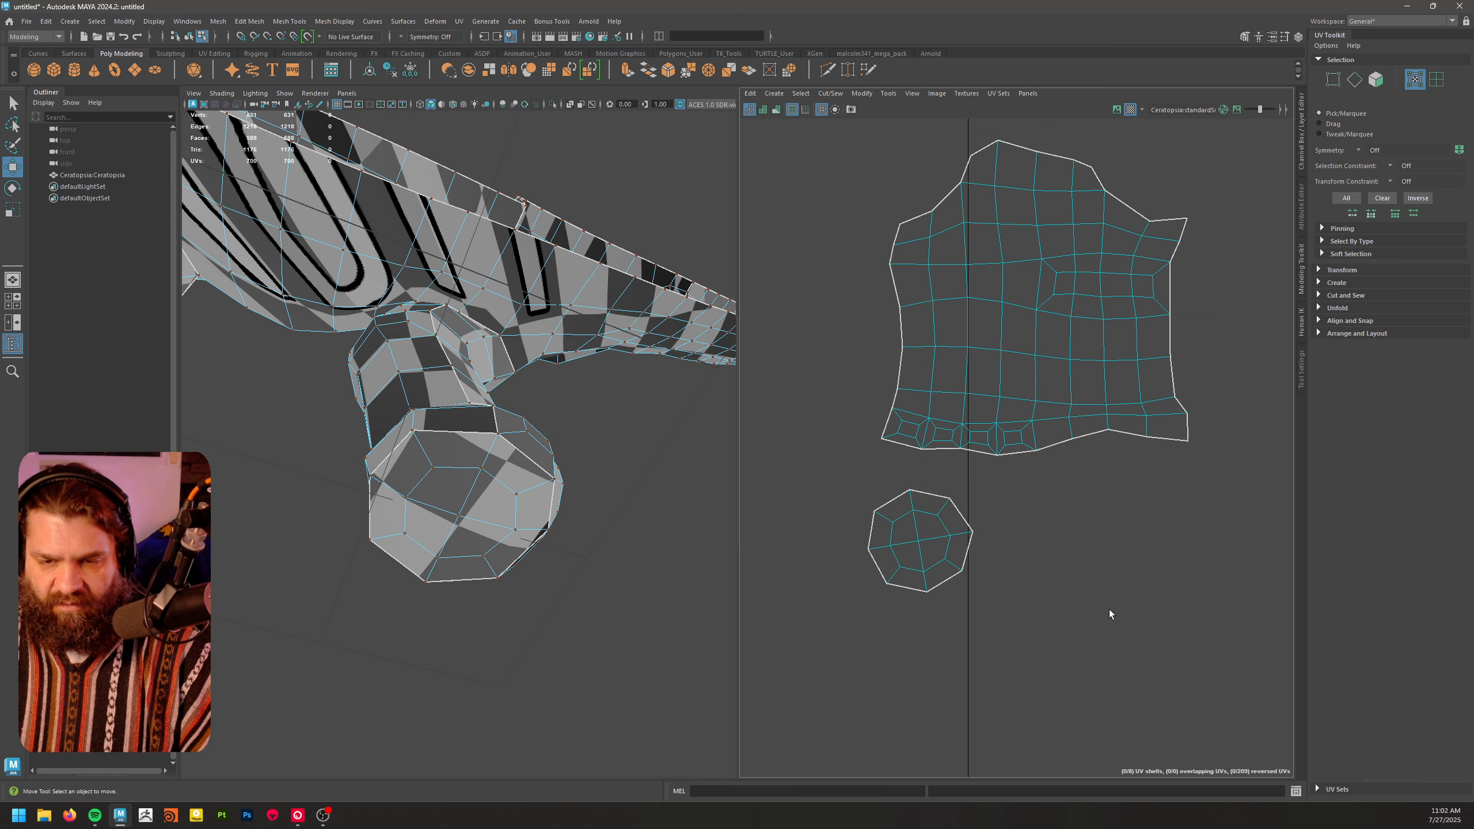
- Select all UVs of the rear leg shell
right_click_drag(1068, 562, 781, 483, "alt")
middle_click_drag(1289, 580, 891, 360, "alt")
scroll(1055, 491, "down", 2)
scroll(935, 435, "up", 3)
middle_click_drag(1182, 514, 960, 387, "alt")
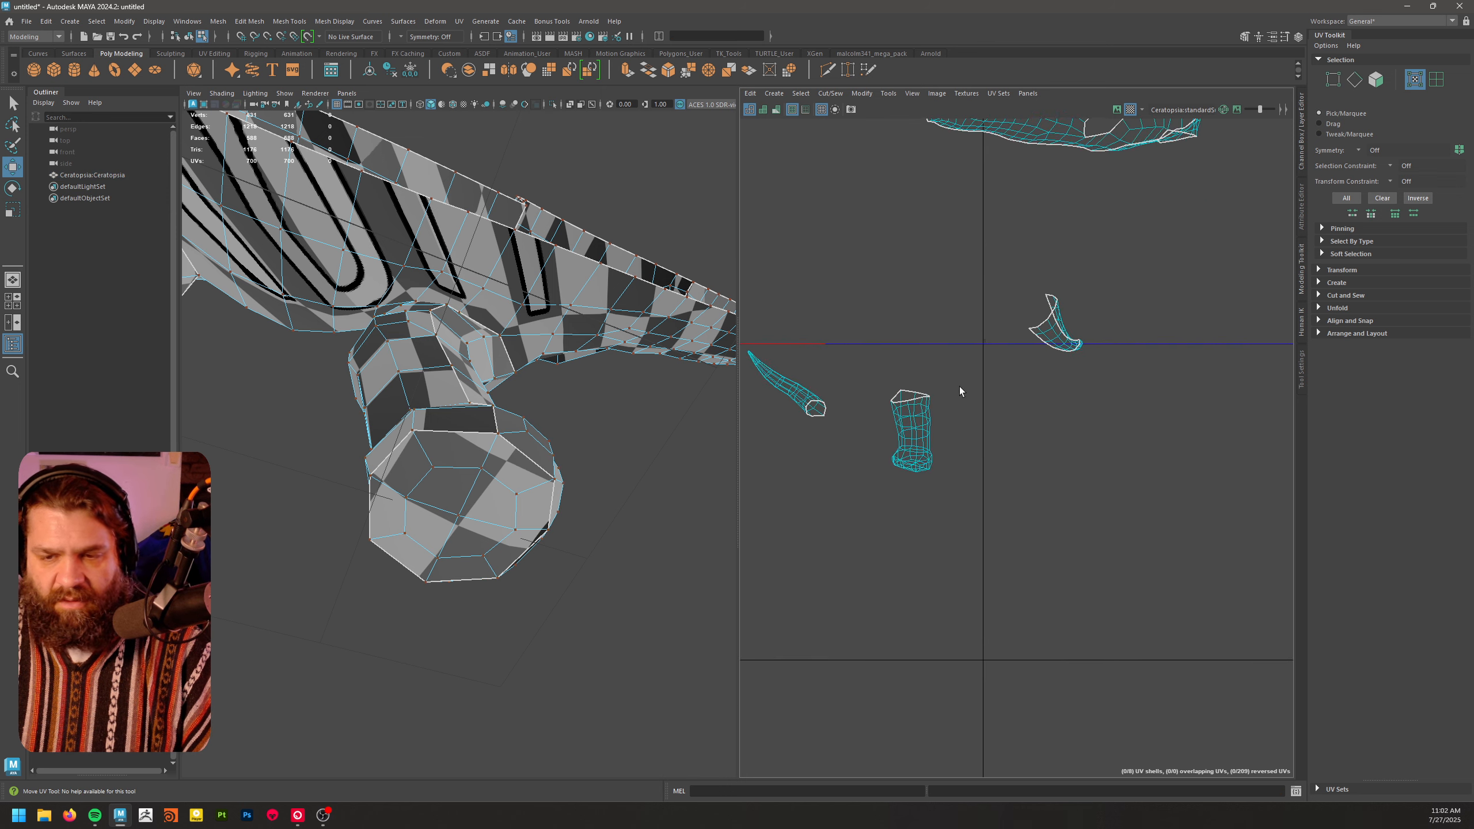
scroll(970, 435, "up", 3)
left_click_drag(988, 324, 818, 513)
- Select a line of edges down the inner side of the rear leg, from its upper border to the foot
left_click_drag(375, 405, 570, 481, "alt")
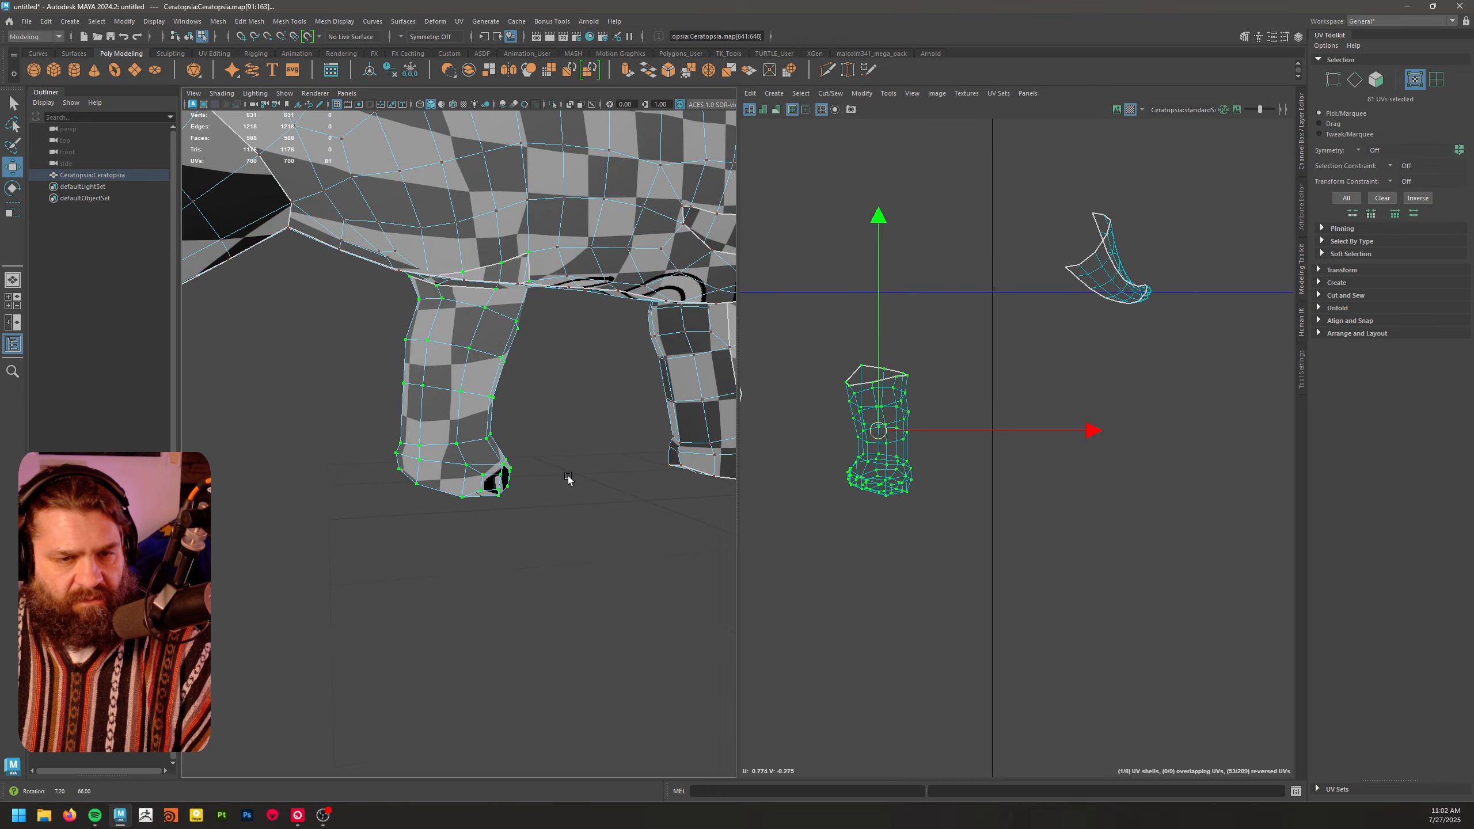
middle_click_drag(493, 372, 535, 498, "alt")
left_click_drag(535, 498, 525, 314, "alt")
middle_click_drag(526, 314, 542, 375, "alt")
scroll(542, 375, "up", 2)
right_click_drag(543, 372, 545, 326)
left_click(544, 324)
key("q")
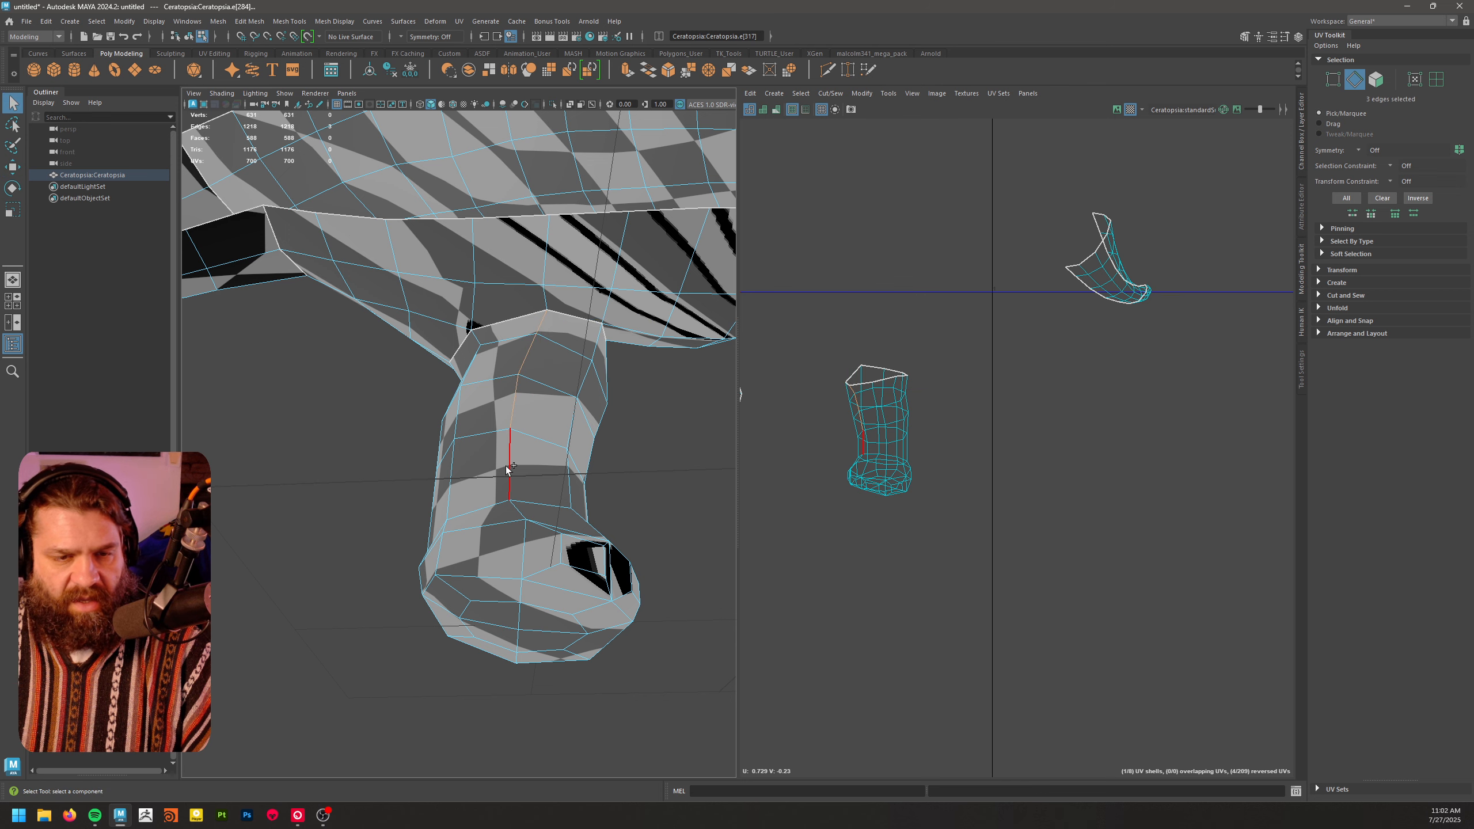
left_click(526, 546, "shift")
- Add the edge loop around the rear foot's sole to the seam selection
mouse_move(526, 546)
left_mouse_down("alt")
mouse_move(656, 545)
mouse_move(639, 610)
mouse_move(514, 572)
left_mouse_up("alt")
middle_click_drag(513, 572, 556, 523, "alt")
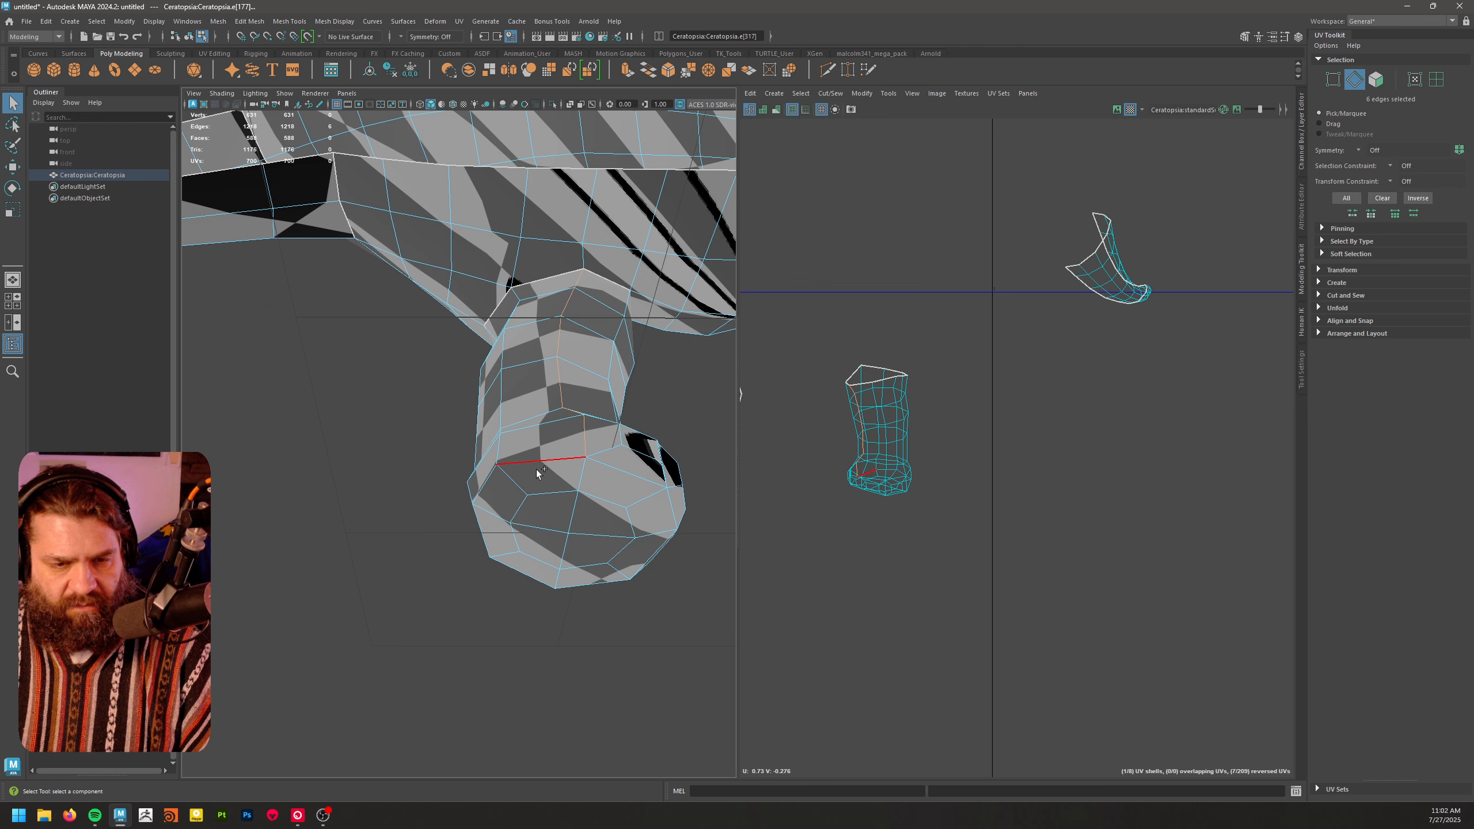
double_click(537, 470, "shift")
left_click_drag(714, 575, 565, 513, "alt")
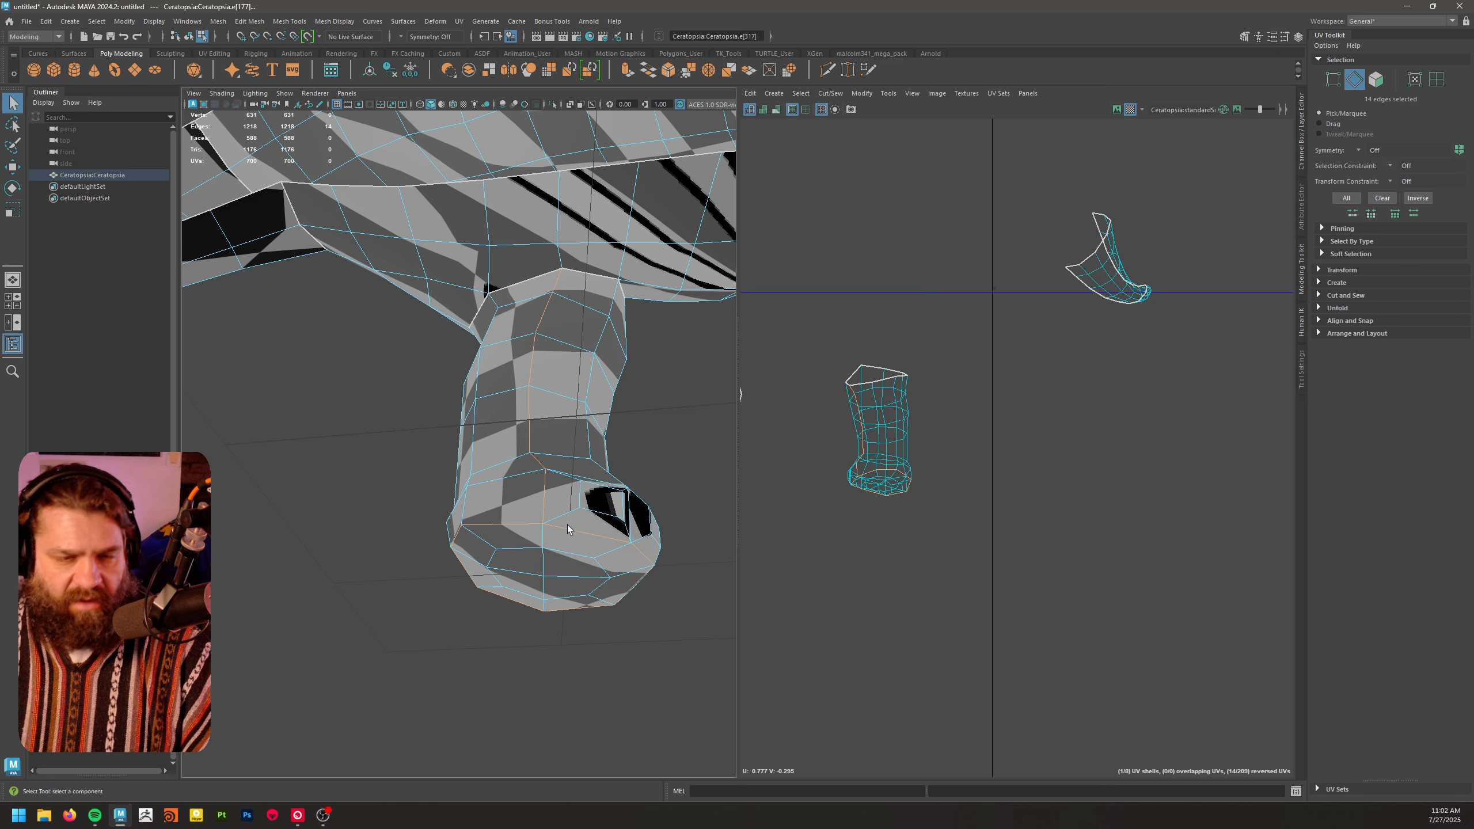
middle_click_drag(594, 569, 570, 514, "alt")
- Cut the UVs along the selected seams of the rear leg and its sole
middle_click_drag(850, 540, 932, 524, "alt")
right_click(936, 491, "shift")
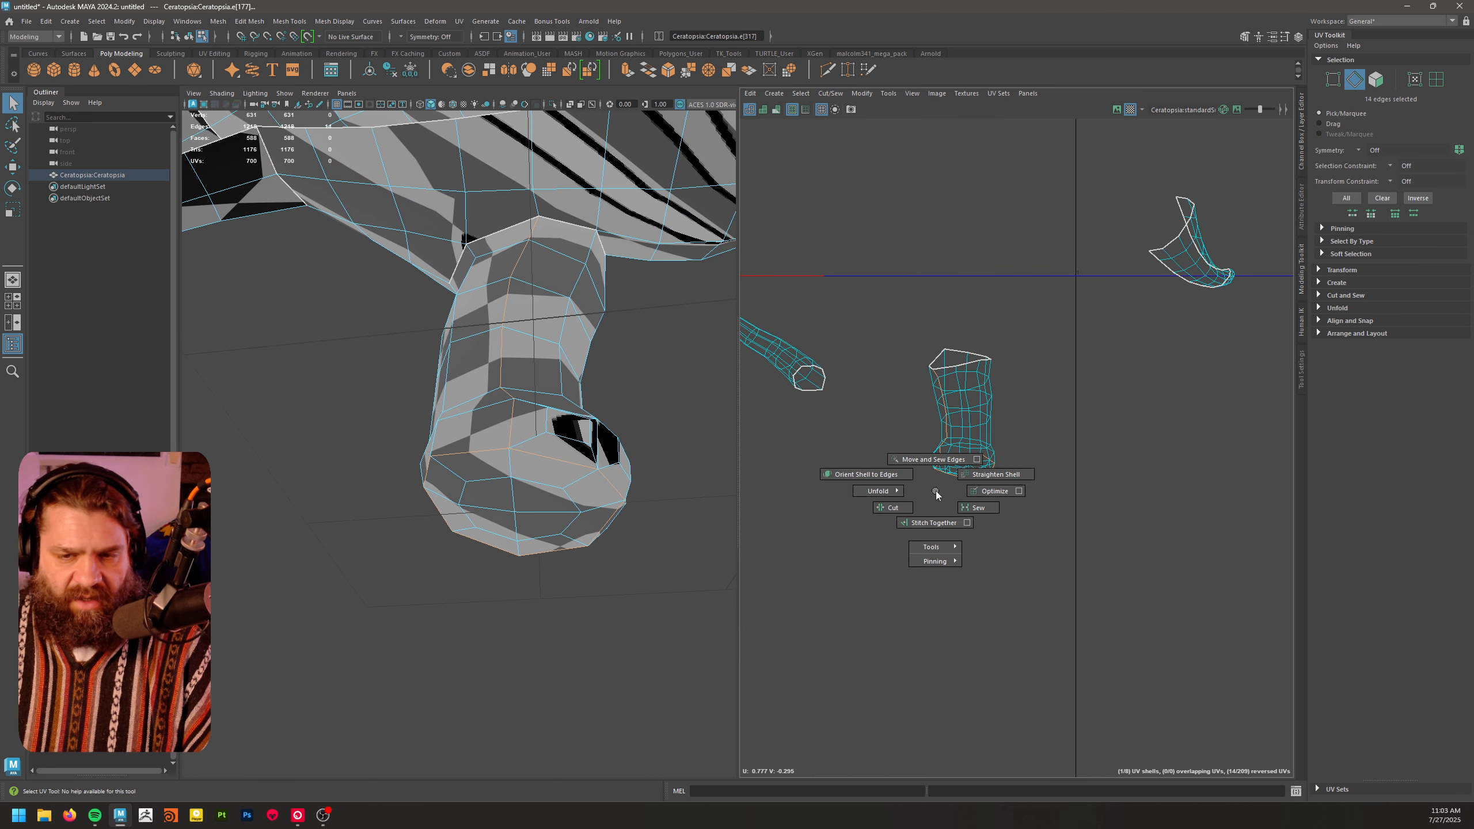
right_click_drag(935, 490, 903, 507, "shift")
- Unfold the rear leg shell and move its sole shell clear below it
right_click_drag(967, 399, 1027, 398)
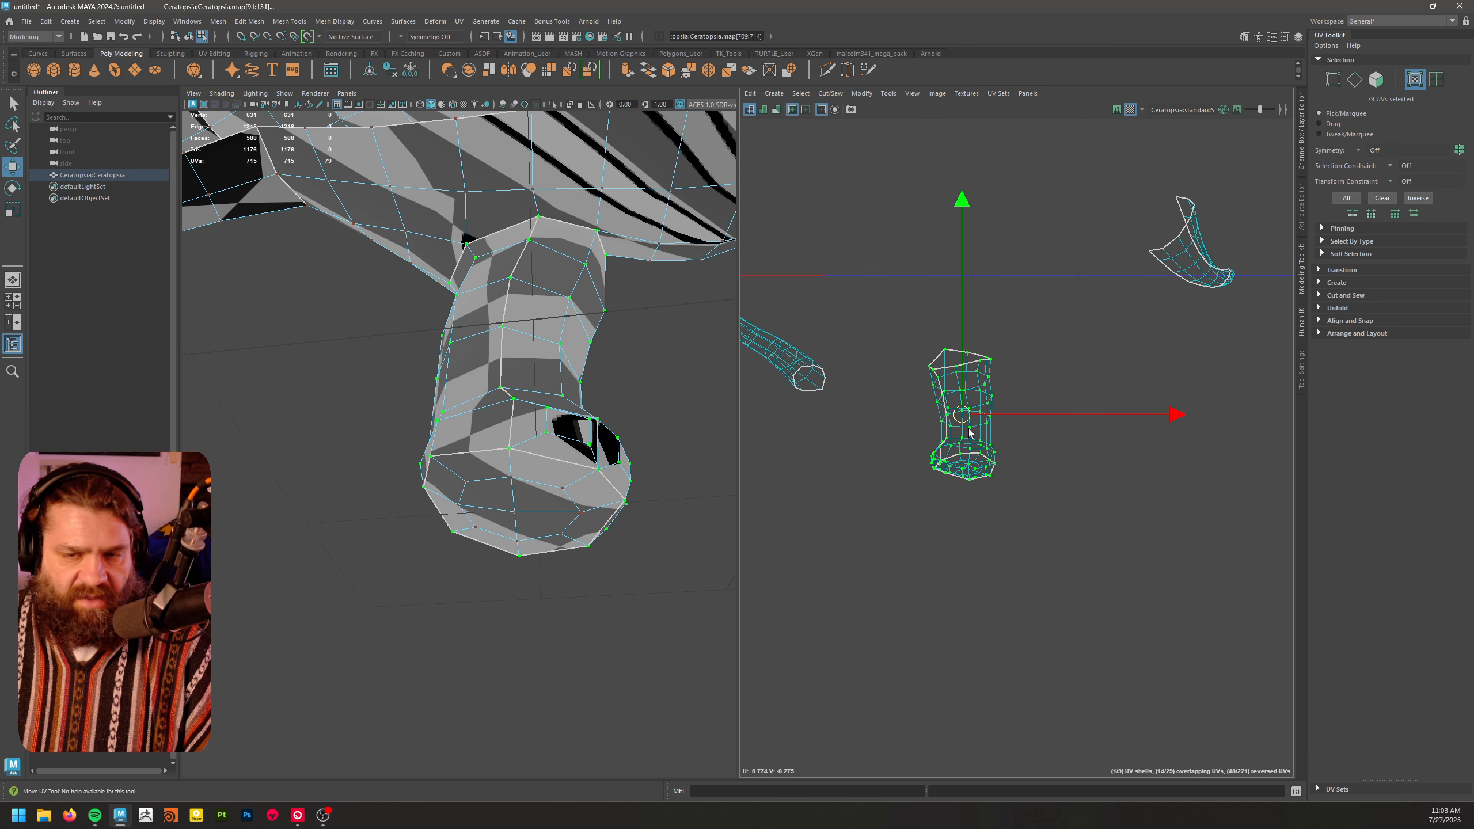
middle_click_drag(969, 432, 983, 354)
right_click_drag(971, 465, 817, 458, "shift")
left_click_drag(965, 467, 970, 511)
middle_click_drag(962, 542, 943, 570)
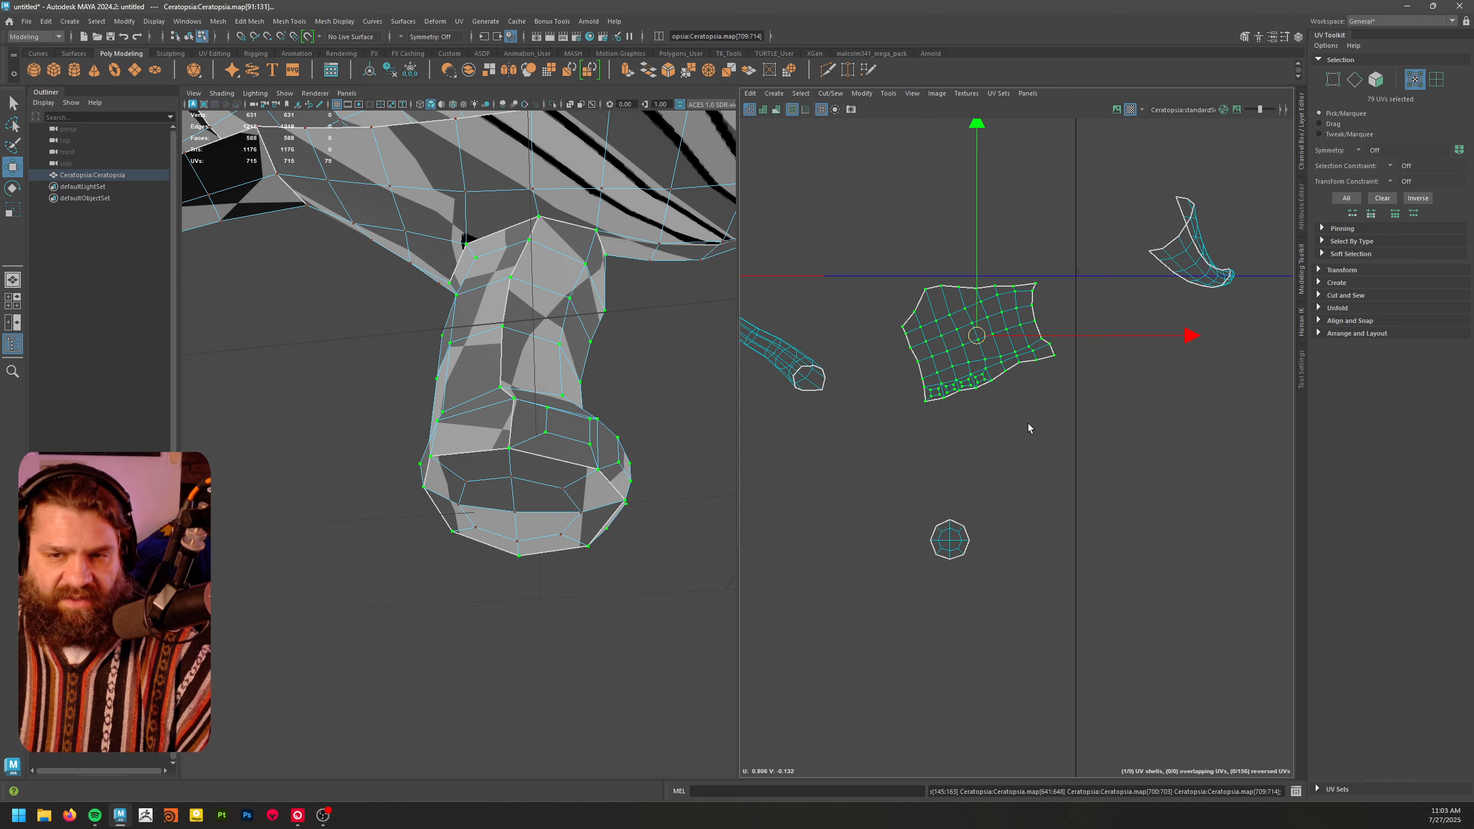
- Rotate the rear leg shell upright, place it above its sole, and move both beside the front leg shells
key("e")
left_click_drag(1166, 287, 1151, 369)
left_click_drag(983, 344, 1013, 462)
scroll(1142, 513, "down", 6)
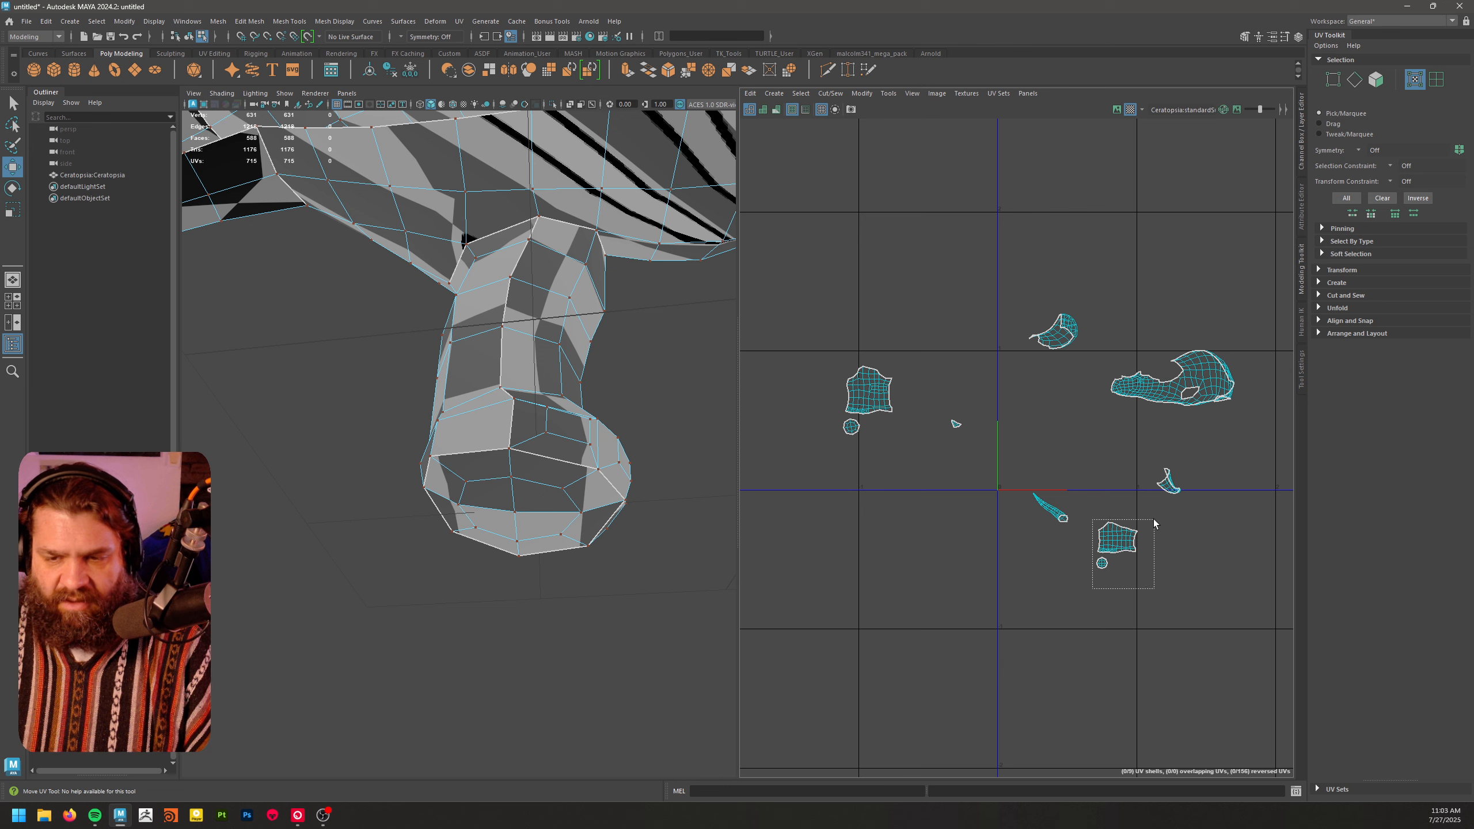
left_click_drag(1148, 546, 813, 408)
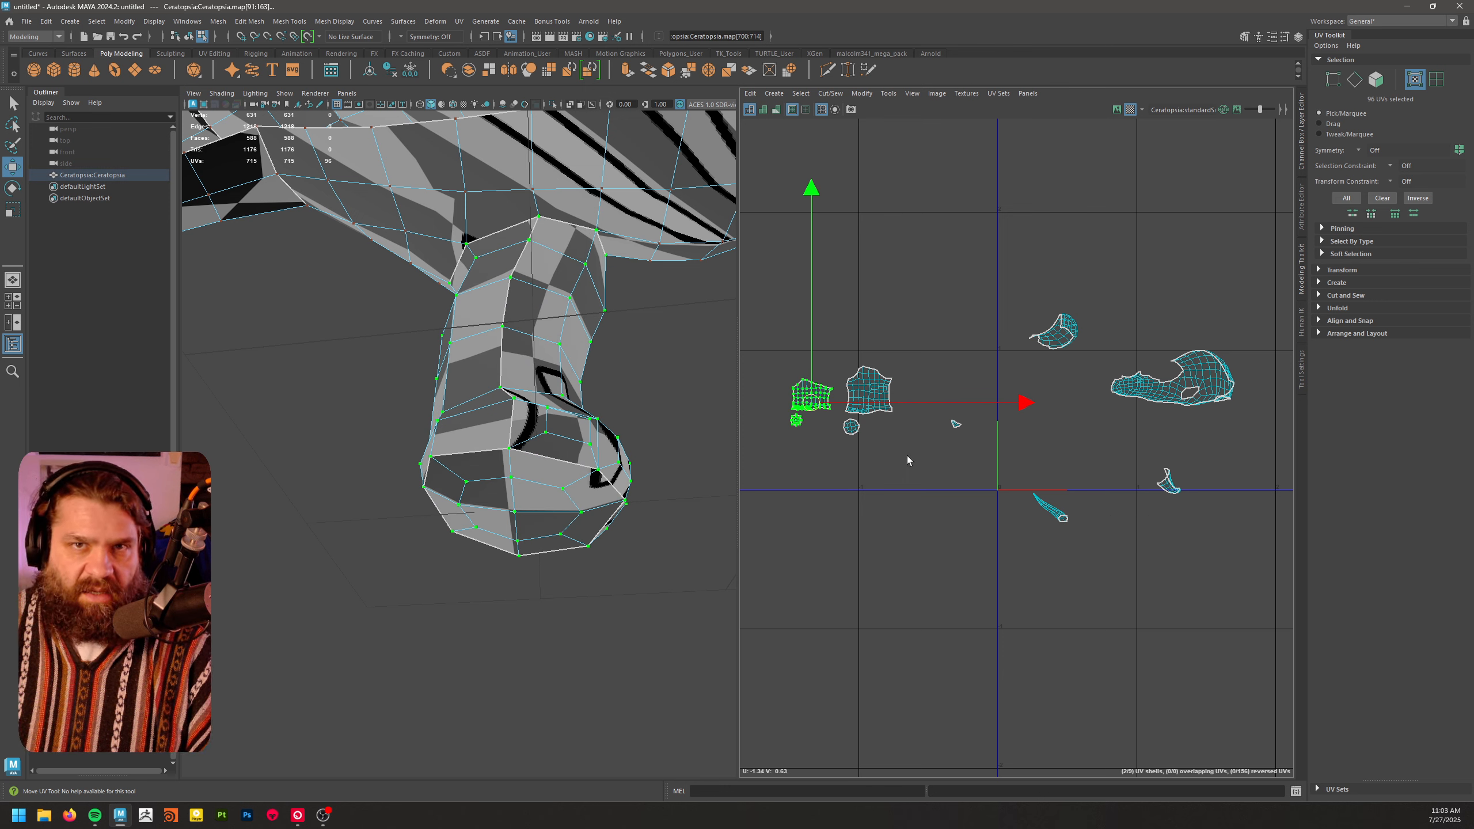
- Select the tail's UV shell and move it over beside the leg shells
middle_click_drag(1064, 502, 994, 445, "alt")
right_click_drag(899, 420, 1221, 475, "alt")
middle_click_drag(1221, 479, 1080, 460, "alt")
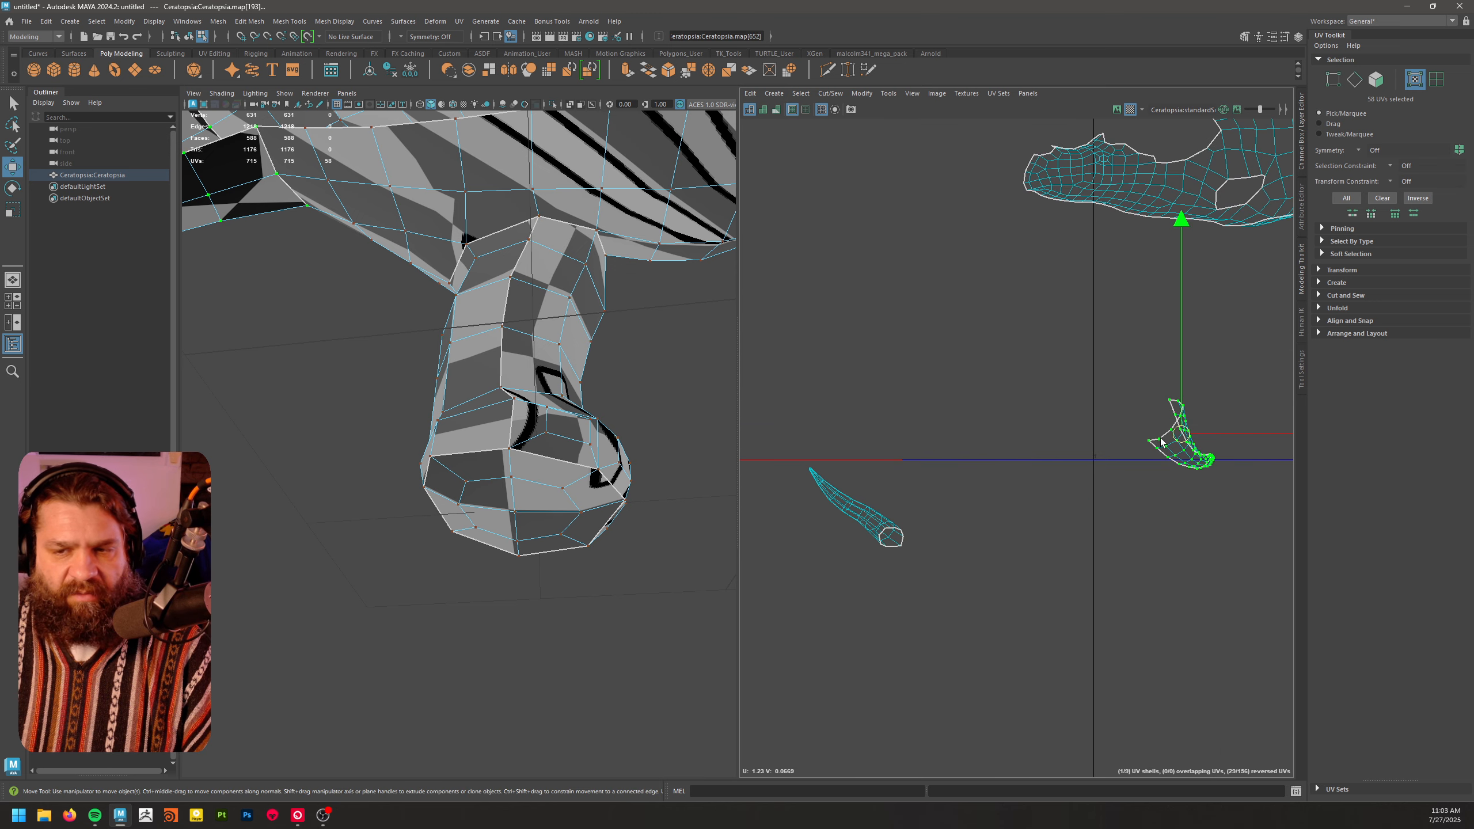
scroll(1191, 488, "down", 6)
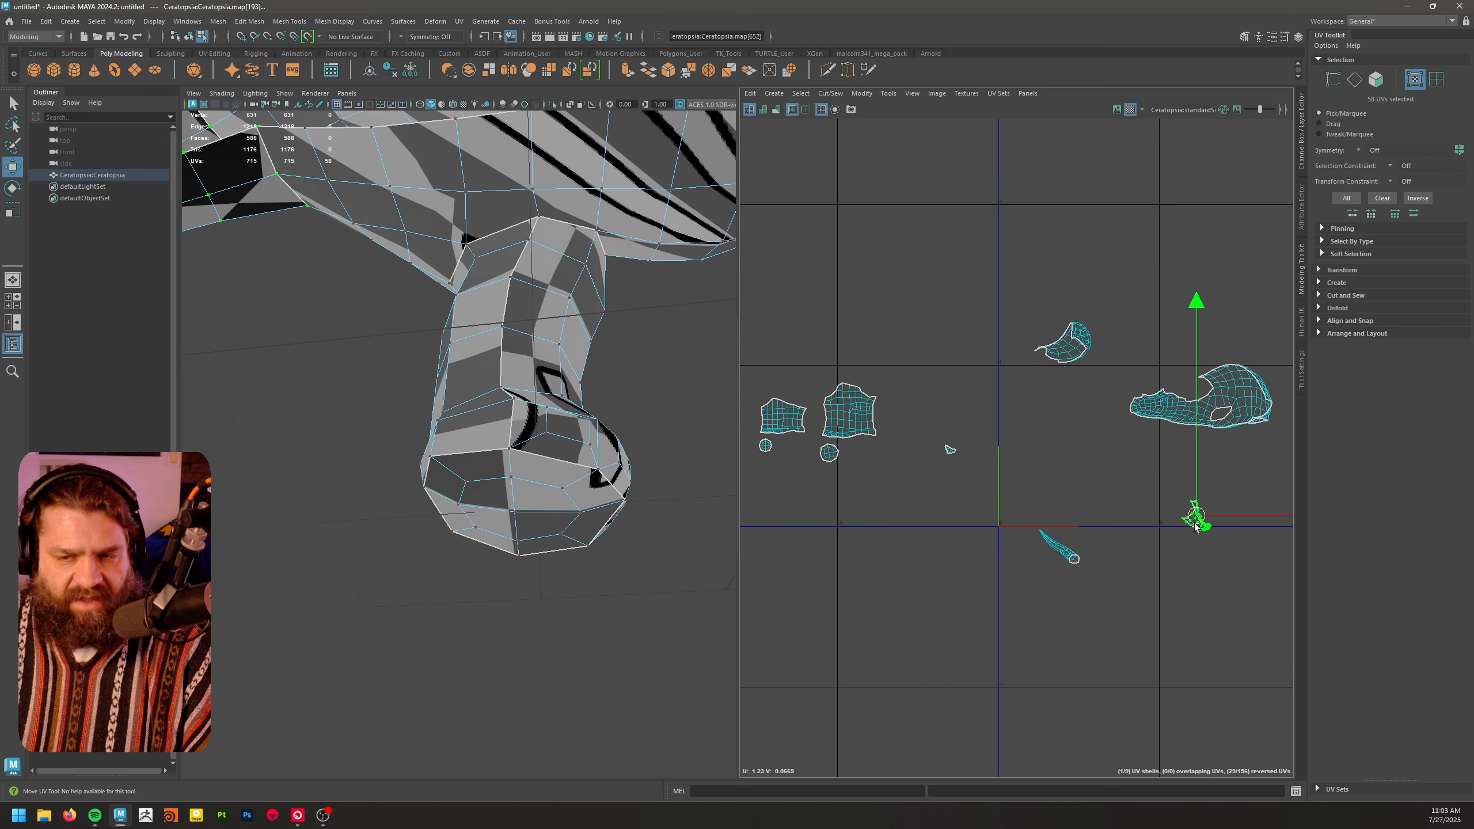
left_click_drag(1194, 527, 916, 399)
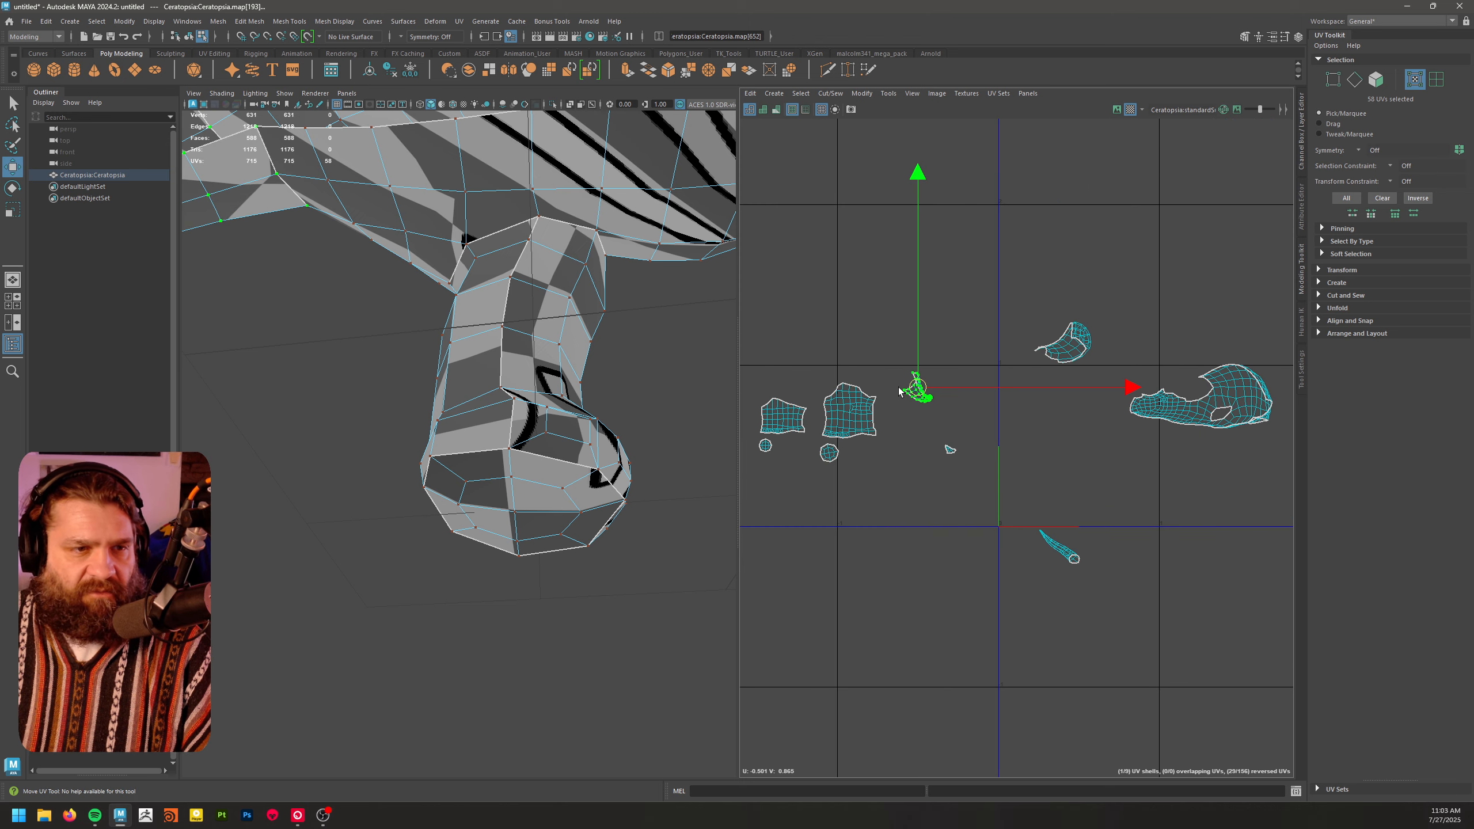
- Unfold the tail shell, rotate it upright and align it beside the larger leg shell
scroll(899, 395, "up", 5)
right_click_drag(939, 373, 781, 370, "shift")
scroll(1053, 461, "down", 3)
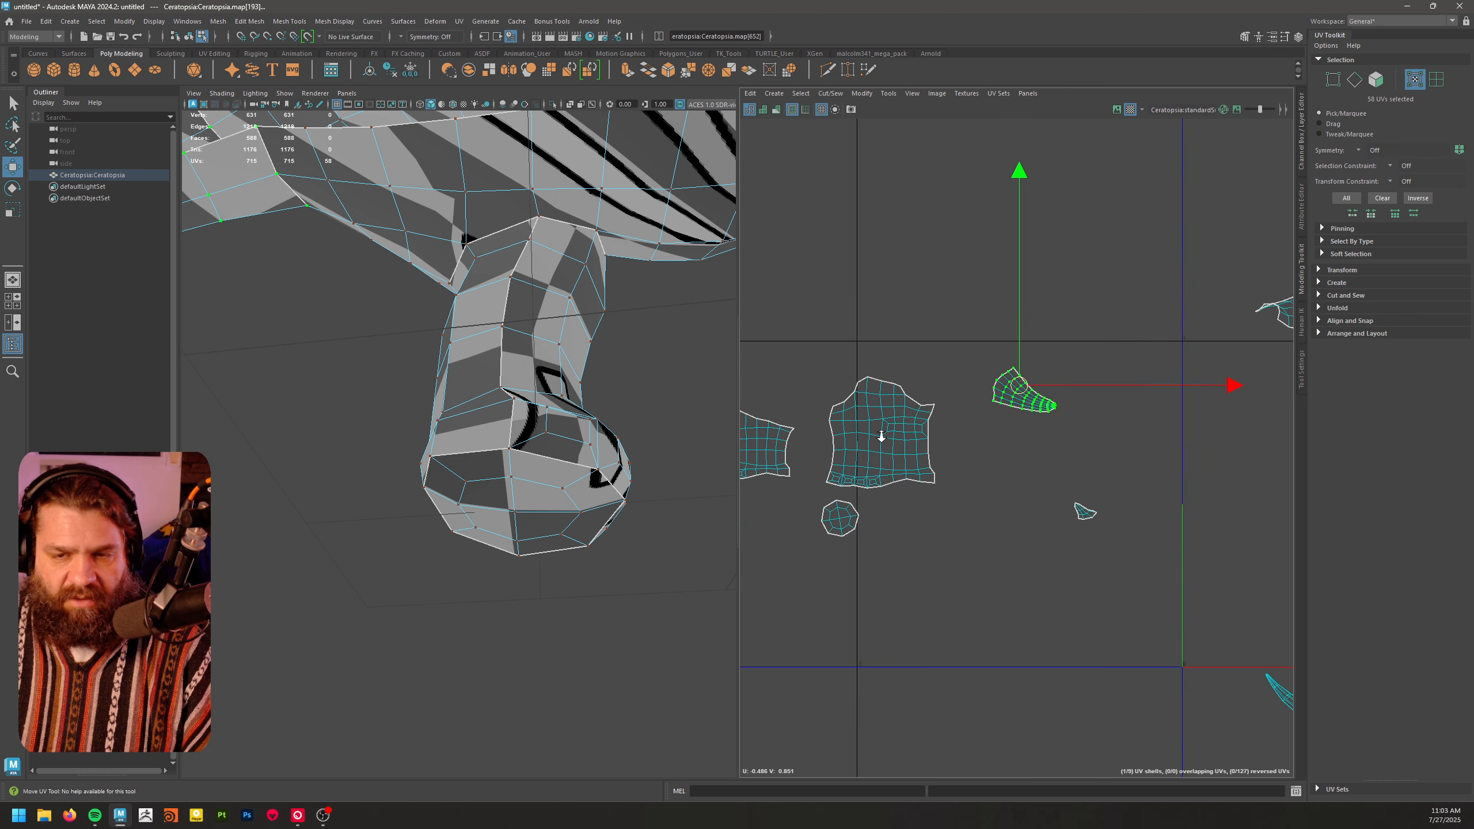
key("e")
left_click_drag(1226, 413, 921, 188)
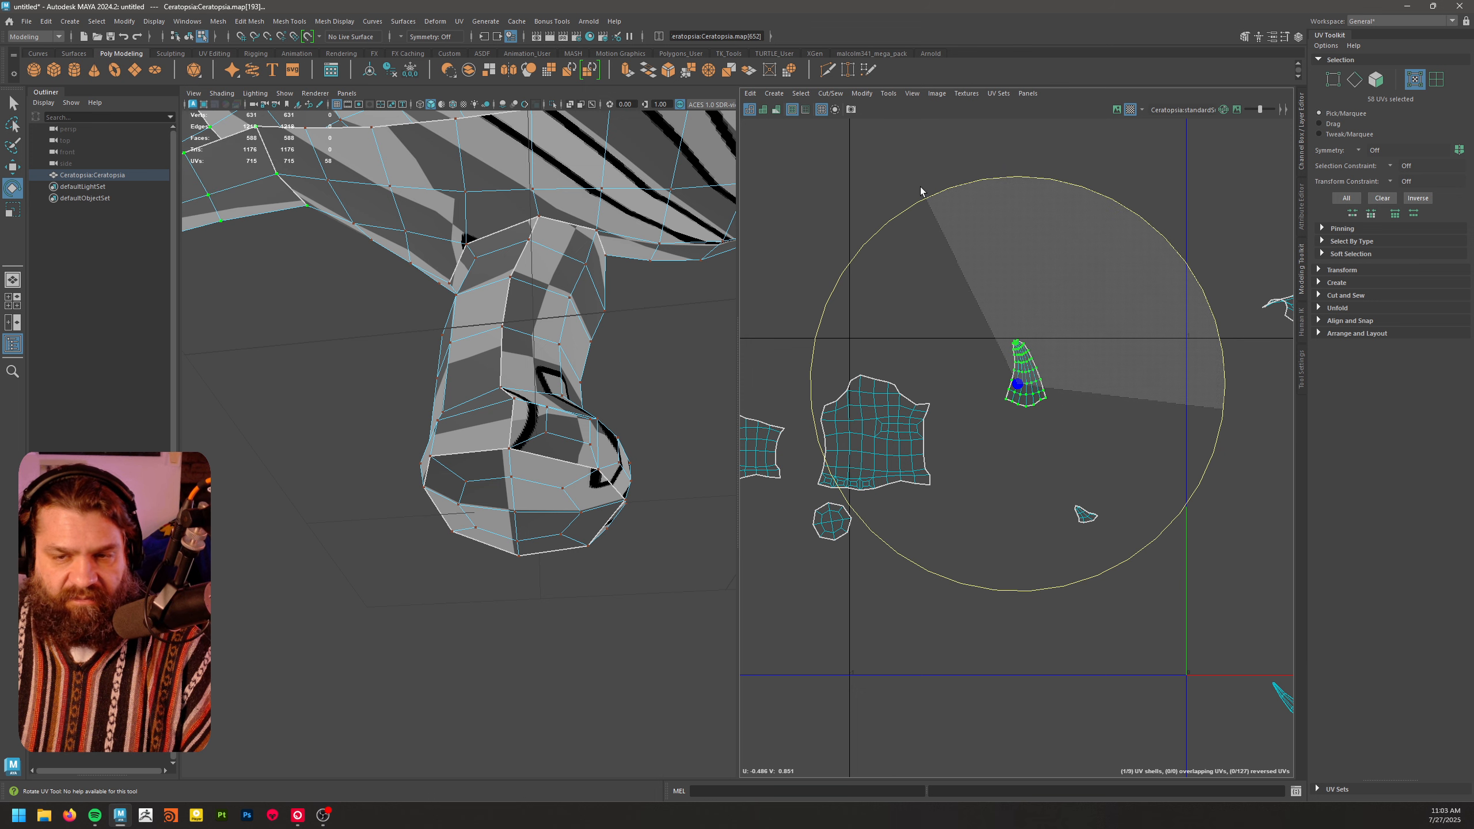
key("w")
left_click_drag(1019, 378, 979, 462)
middle_click_drag(824, 510, 1037, 529, "alt")
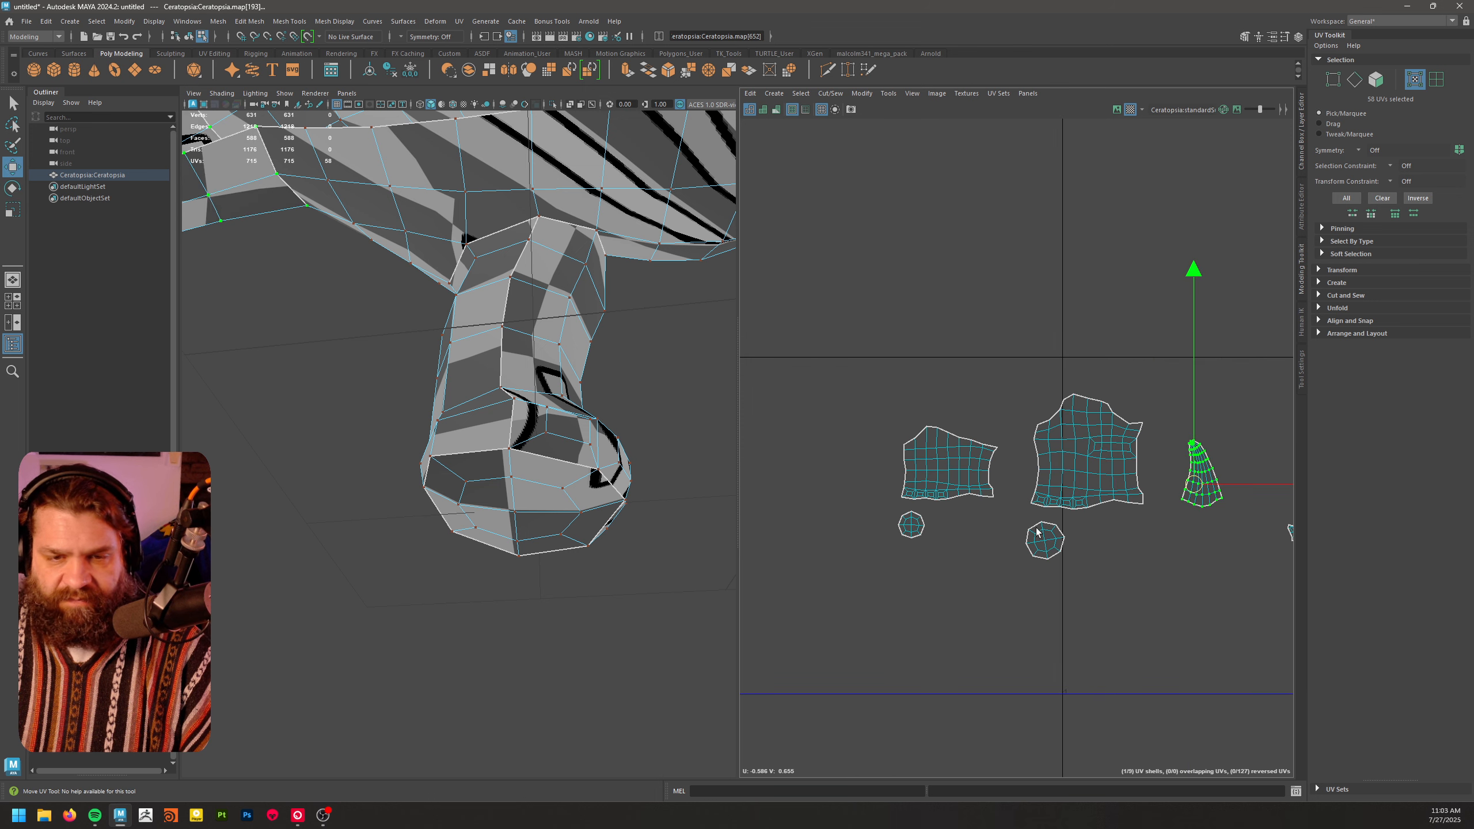
- Unfold the small nose horn shell, rotate it upright and place it beside the tail shell
left_click_drag(584, 492, 367, 427, "alt")
scroll(367, 427, "down", 5)
scroll(367, 426, "down", 3)
left_click_drag(422, 487, 760, 534, "alt")
middle_click_drag(1219, 601, 931, 491, "alt")
right_click_drag(930, 491, 812, 451, "alt")
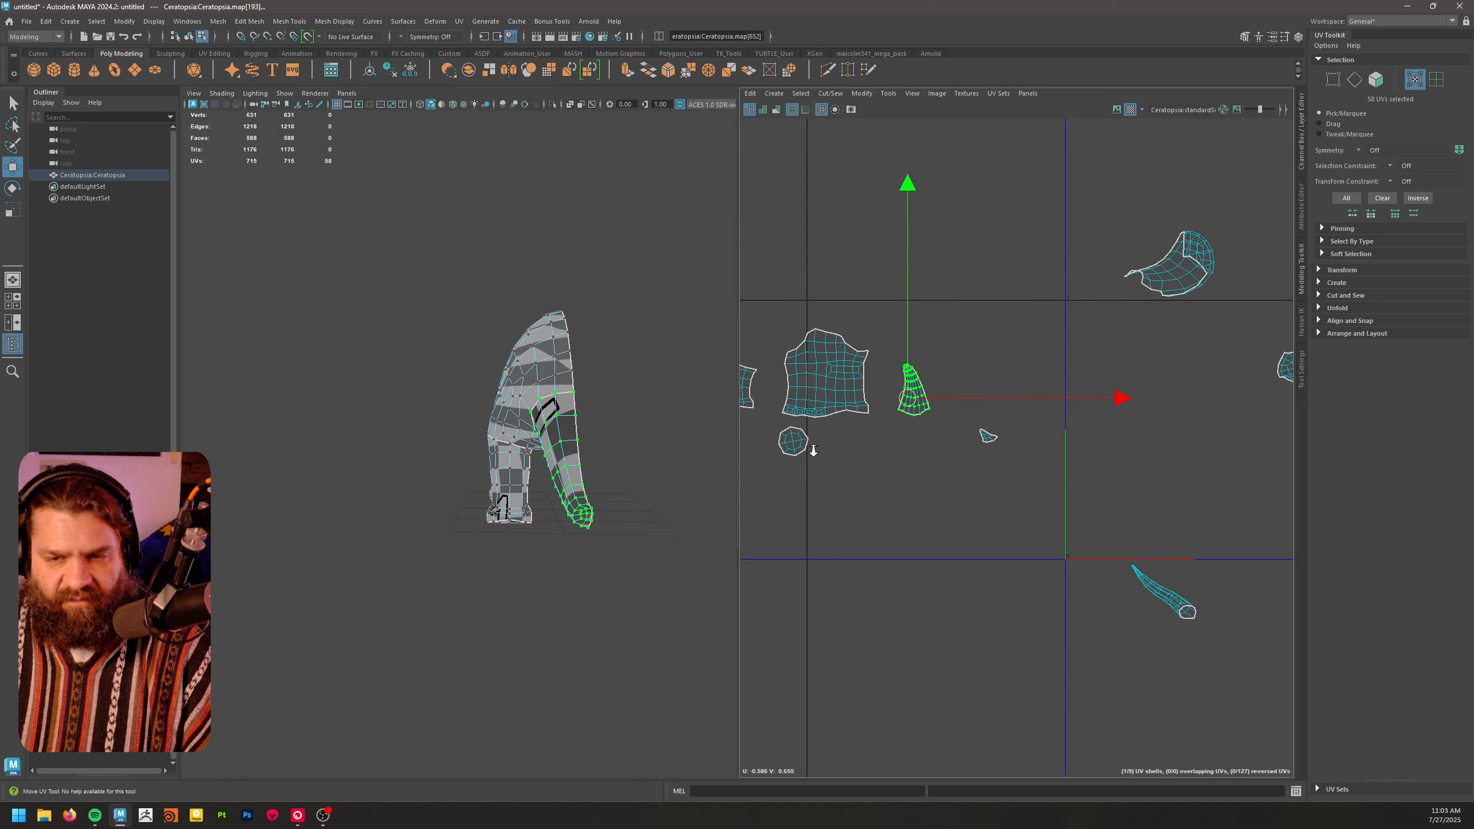
middle_click_drag(903, 460, 979, 431, "alt")
right_click_drag(1064, 424, 949, 420)
left_click_drag(1271, 378, 1217, 547)
key("w")
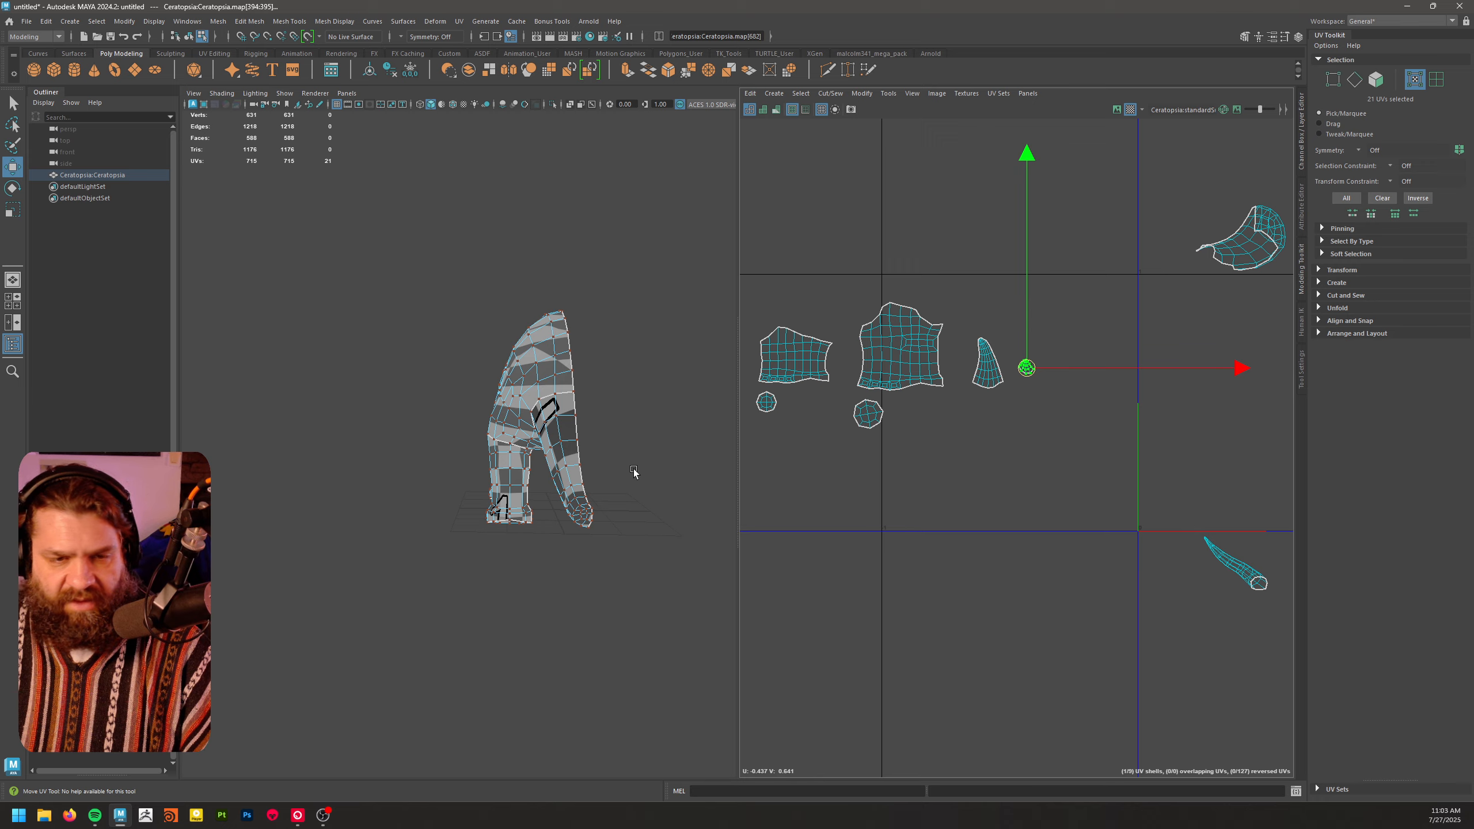
- Select the long brow horn shell and move it up to the row of arranged shells
key("f")
left_click_drag(634, 470, 609, 513, "alt")
right_click_drag(1082, 468, 986, 401, "alt")
middle_click_drag(1058, 418, 894, 325, "alt")
right_click_drag(893, 325, 1111, 467, "alt")
left_click(1041, 484)
middle_click_drag(773, 370, 1063, 469, "alt")
left_click_drag(817, 305, 917, 397)
- Shift the leg, sole, tail and nose horn shells outward together and bring the brow horn shell in beside them
left_click_drag(1160, 517, 1160, 517)
middle_click_drag(1145, 435, 1098, 433)
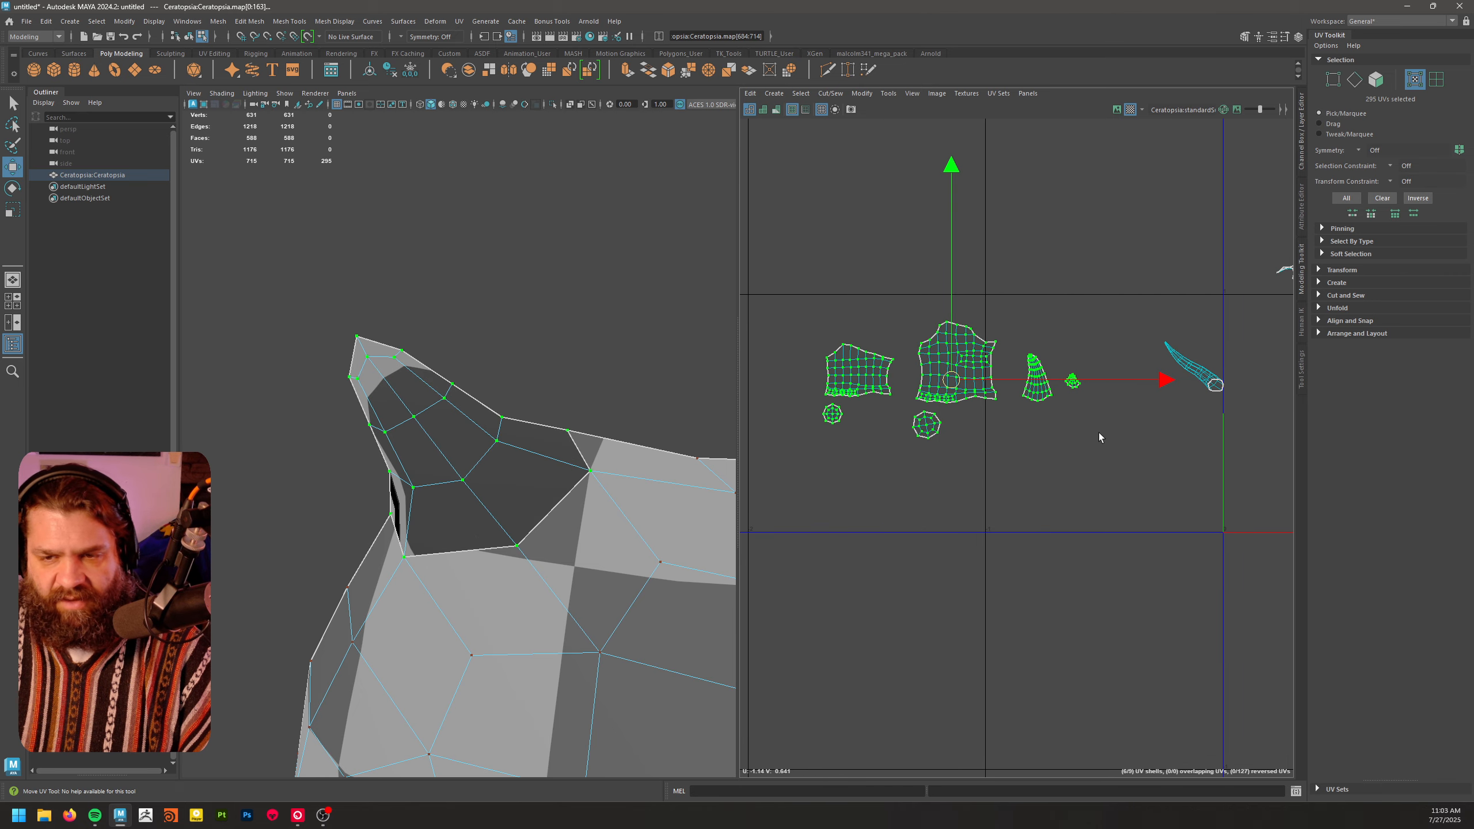
left_click(1196, 376)
middle_click_drag(1121, 374, 1117, 374)
- Select the line of edges running along the length of the brow horn as its seam
right_click_drag(581, 514, 395, 487, "alt")
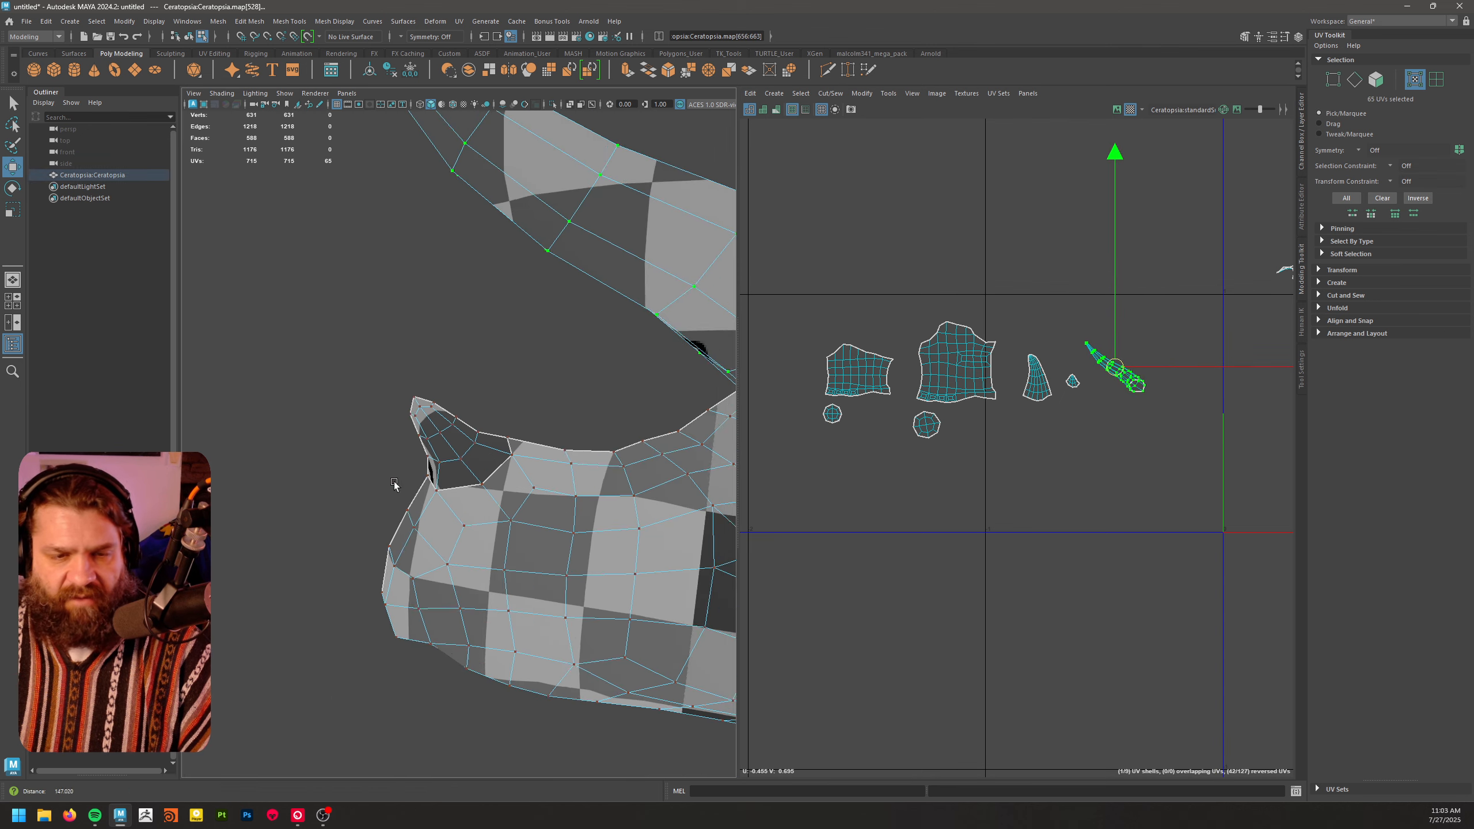
left_click_drag(395, 486, 489, 490, "alt")
left_click_drag(602, 452, 467, 505, "alt")
right_click_drag(467, 505, 560, 497, "alt")
left_click_drag(560, 497, 526, 521, "alt")
left_click_drag(464, 478, 606, 462, "alt")
right_click_drag(570, 349, 571, 316)
left_click(386, 543)
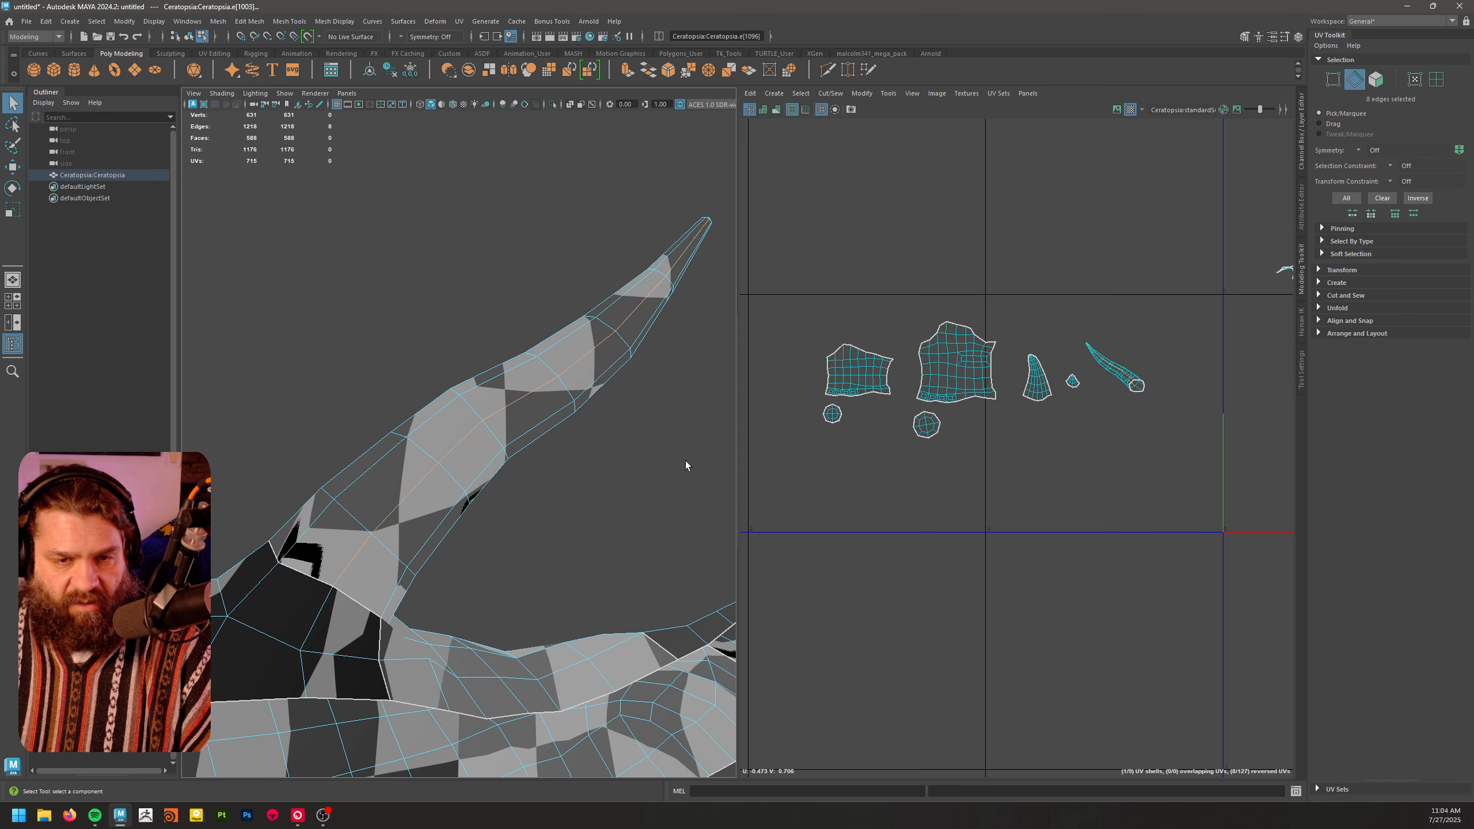
- Extend the brow horn's seam selection at its end and add the first edges around the horn tip
left_click_drag(686, 466, 483, 526, "alt")
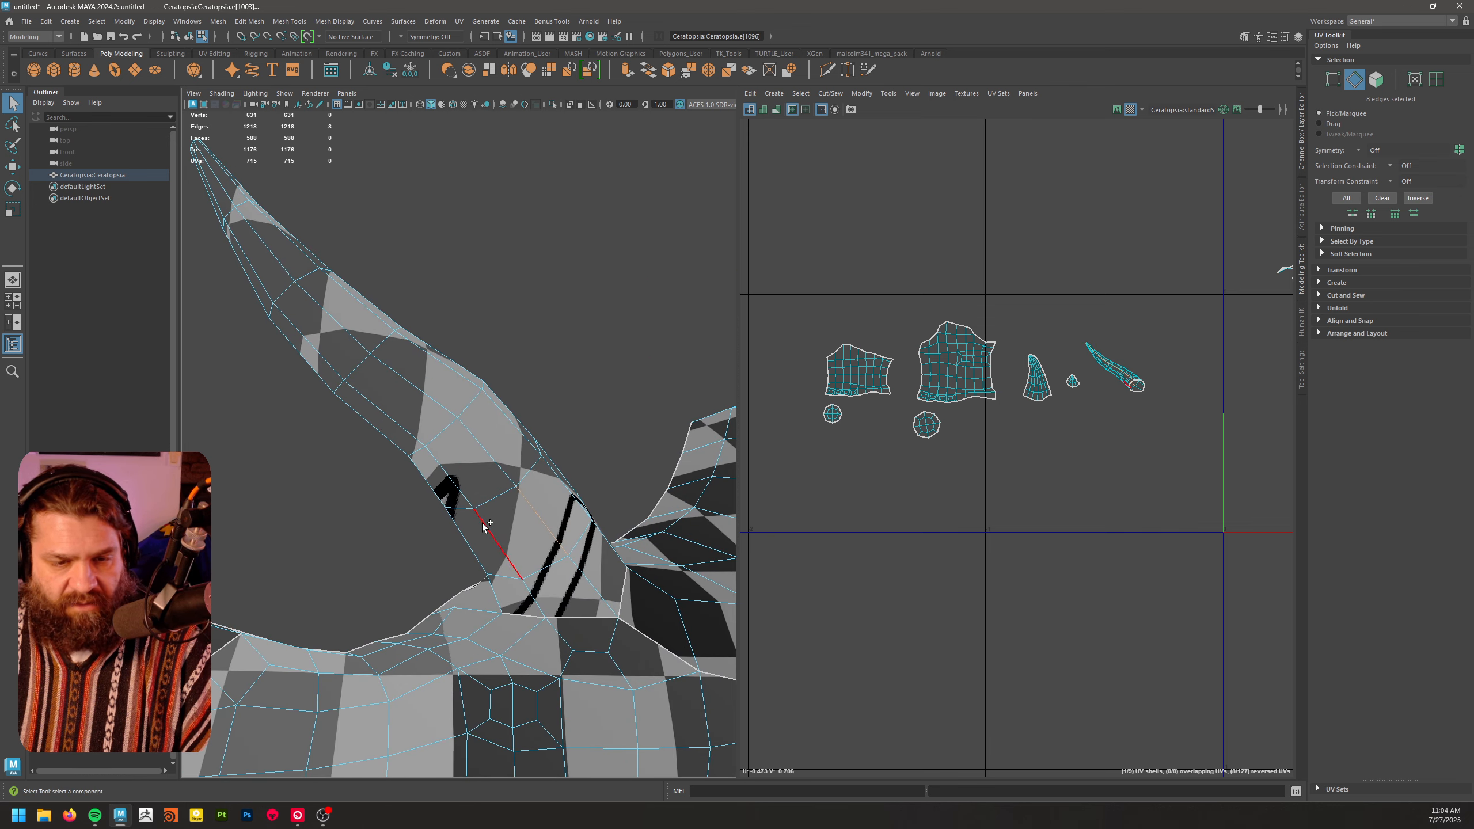
left_click_drag(638, 550, 317, 612, "alt")
middle_click_drag(661, 366, 540, 431, "alt")
right_click_drag(539, 431, 684, 475, "alt")
left_click_drag(684, 475, 667, 525, "alt")
middle_click_drag(668, 526, 551, 527, "alt")
left_click_drag(551, 527, 444, 559, "alt")
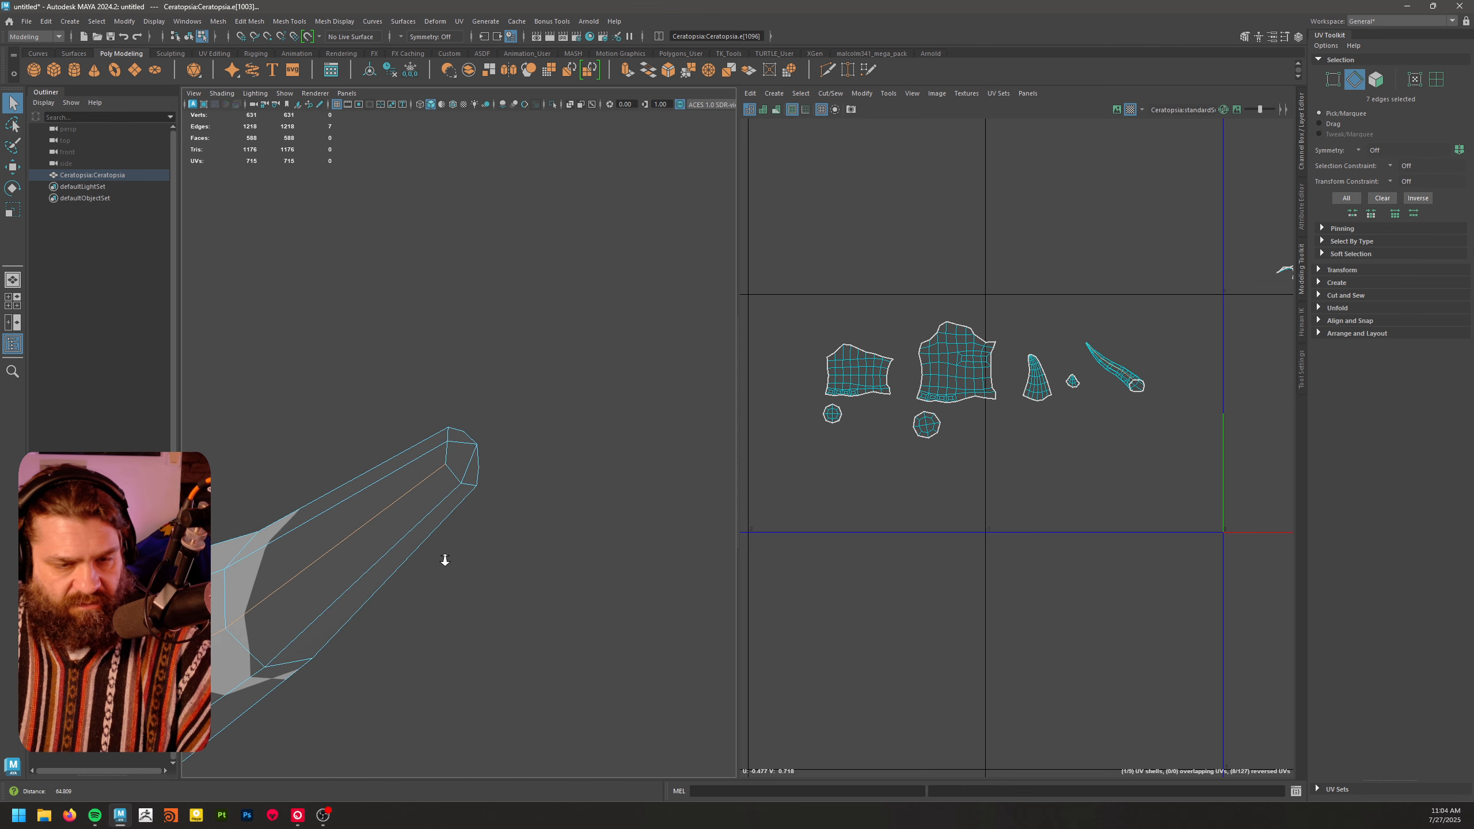
middle_click_drag(444, 560, 439, 579, "alt")
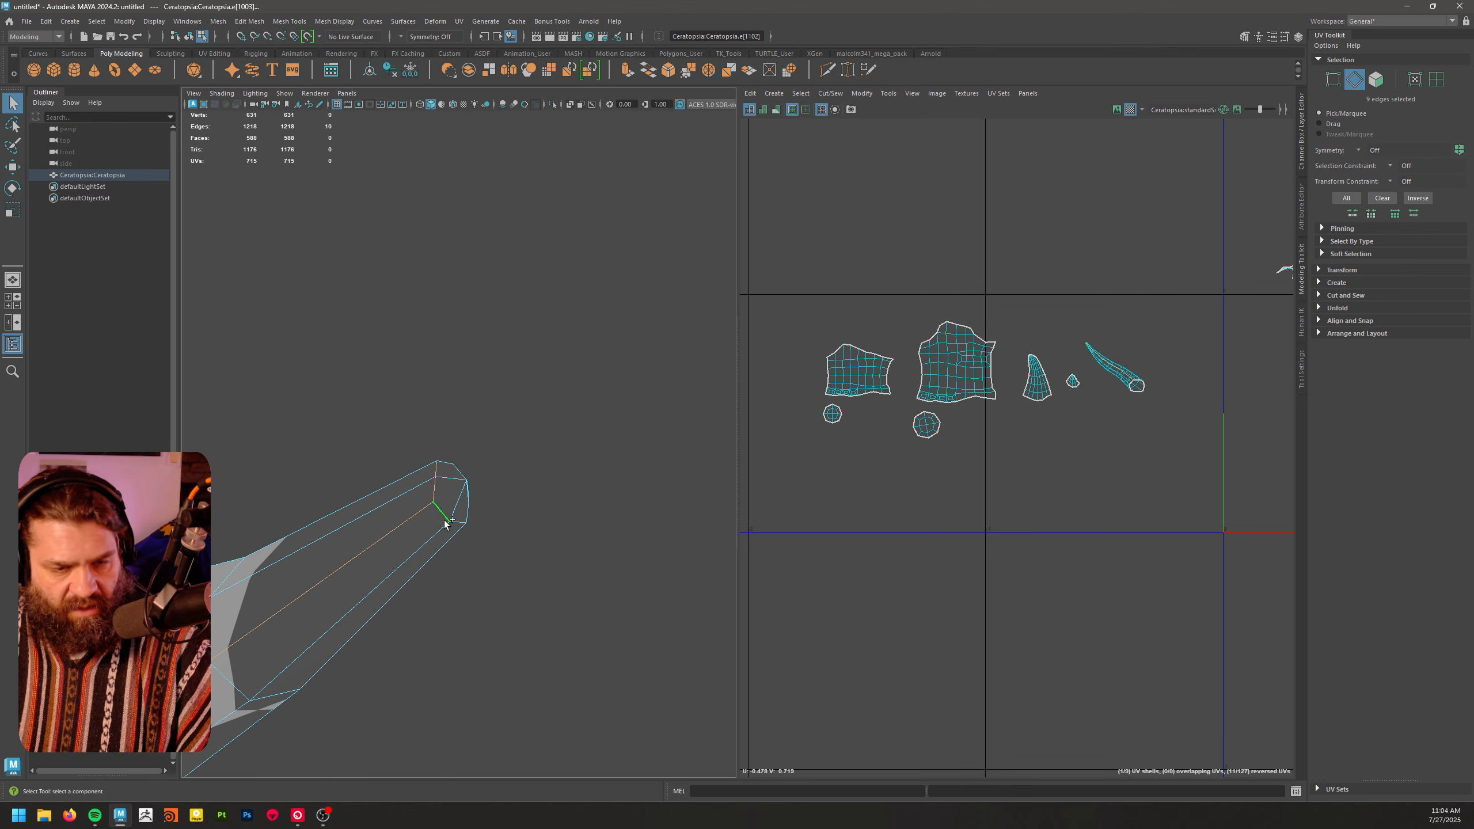
left_click(445, 523, "shift")
- Complete the seam selection around the brow horn's tip and check it along the whole horn
scroll(456, 520, "down", 5)
left_click_drag(457, 520, 467, 573, "alt")
right_click_drag(467, 572, 592, 621, "alt")
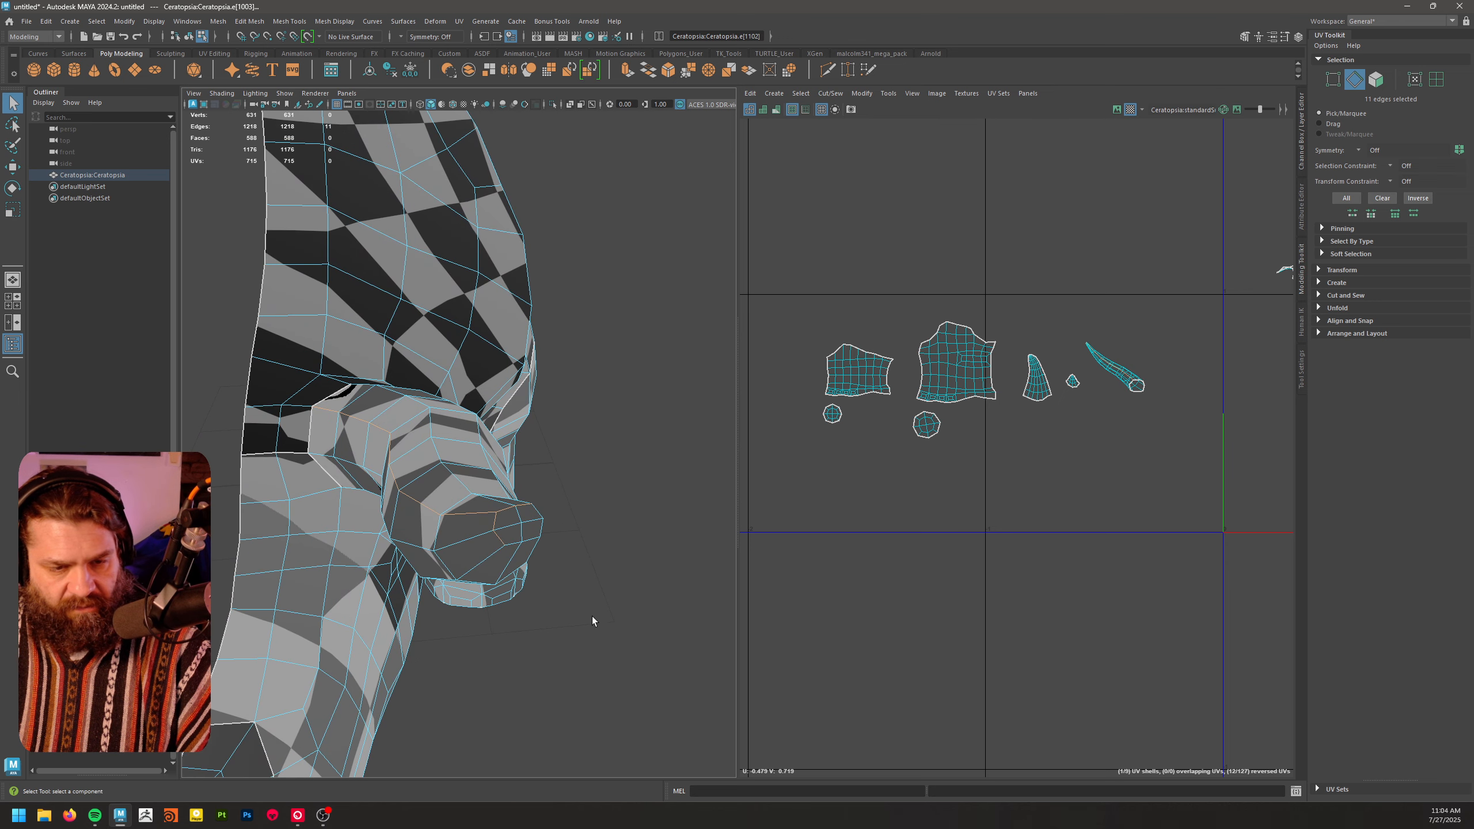
left_click_drag(593, 621, 433, 534, "alt")
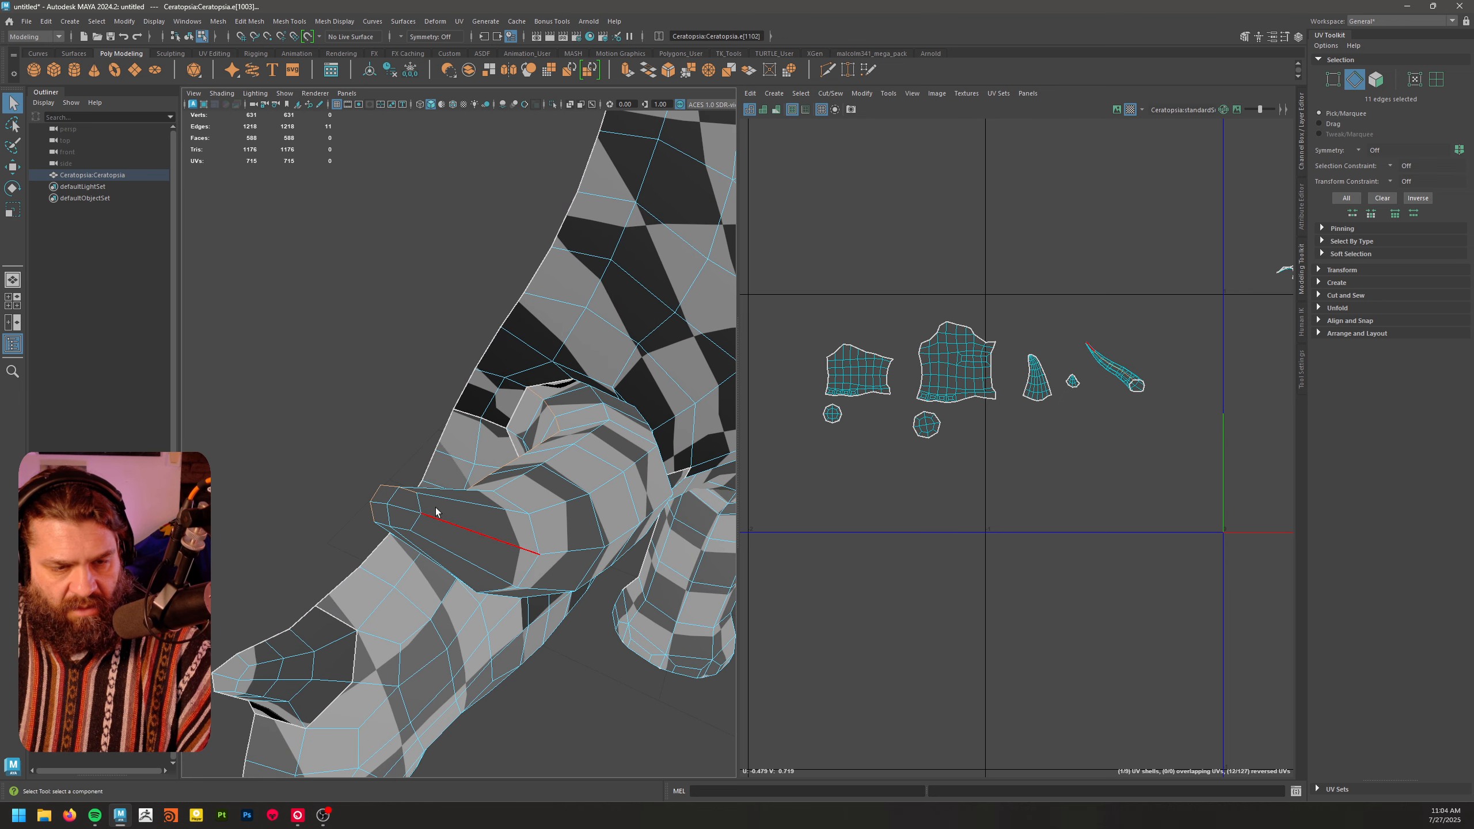
key("ctrl+z")
left_click_drag(470, 604, 677, 555, "alt")
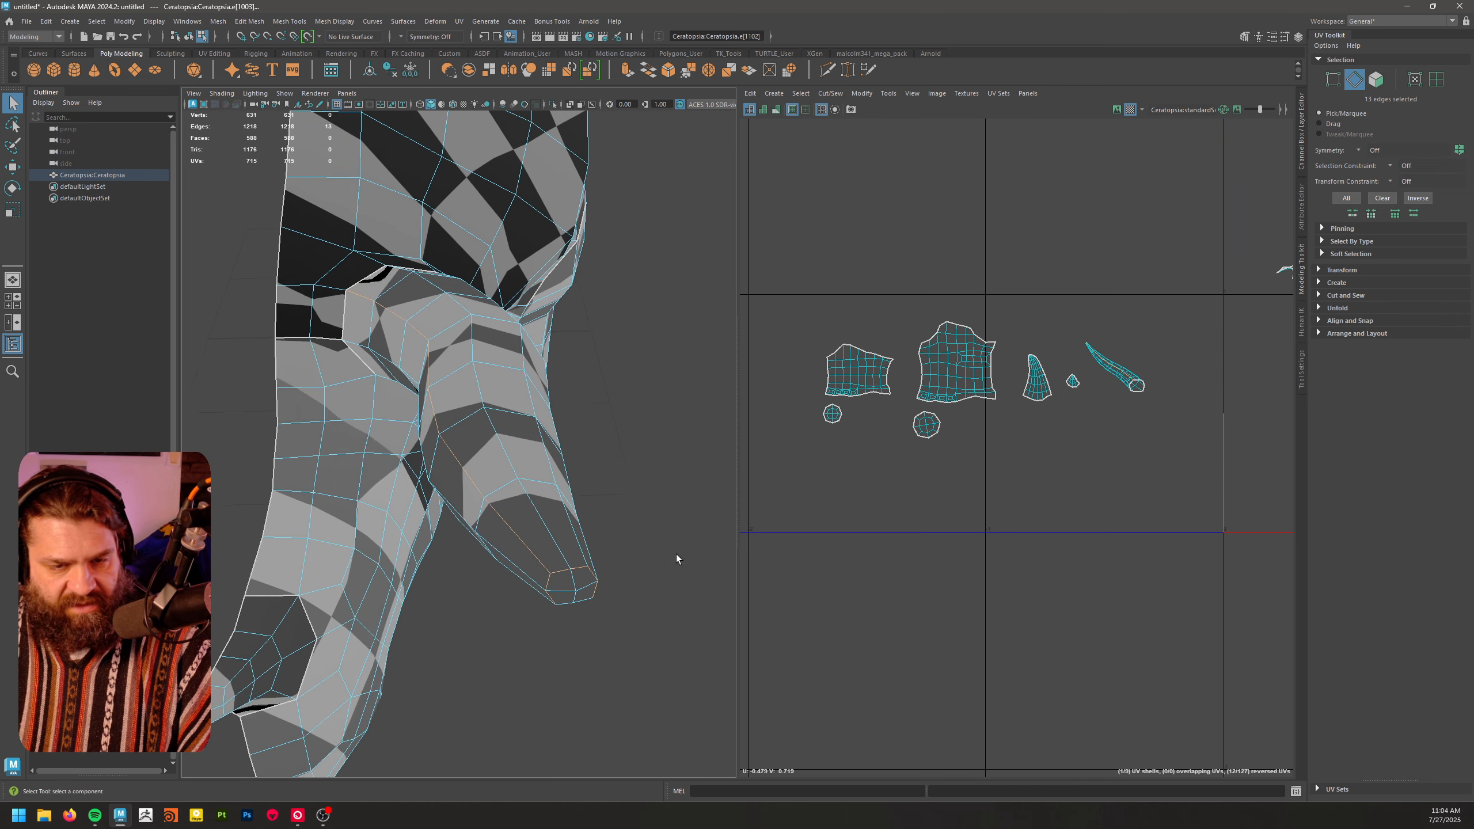
right_click_drag(677, 555, 597, 564, "alt")
middle_click_drag(431, 568, 497, 539, "alt")
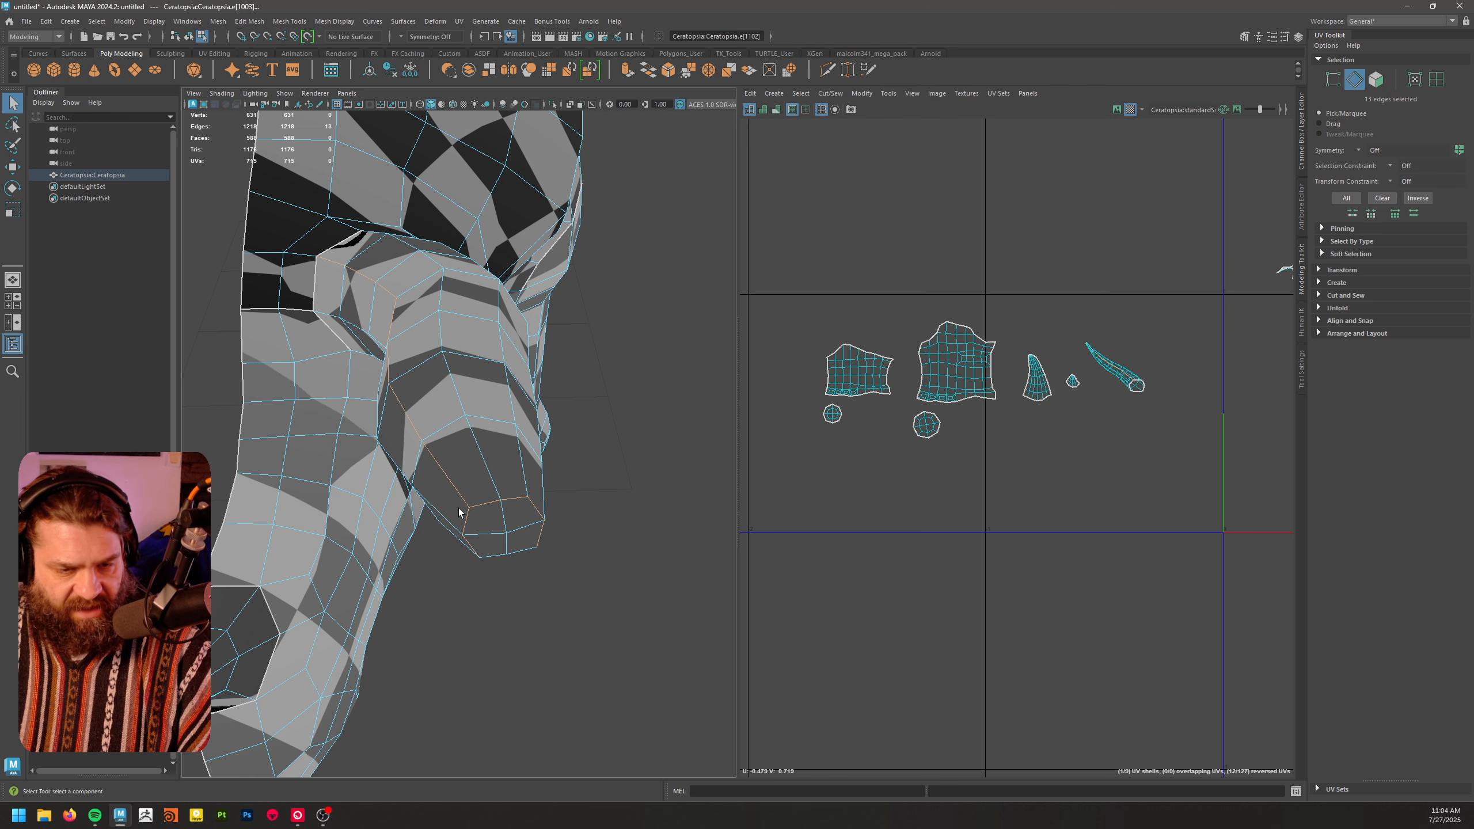
left_click_drag(467, 542, 216, 479, "alt")
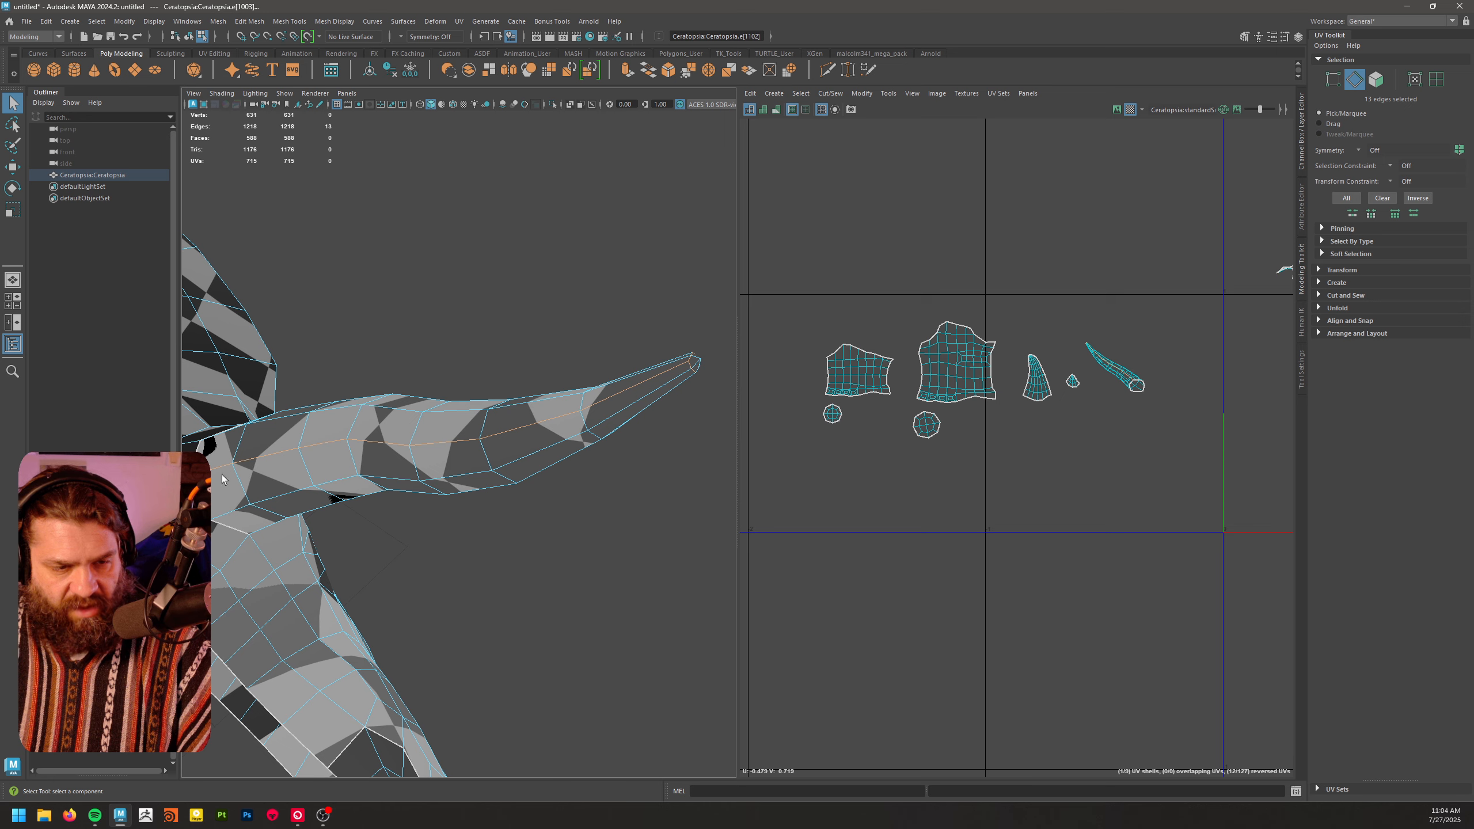
left_click_drag(647, 381, 611, 478, "alt")
left_click_drag(490, 463, 262, 551, "alt")
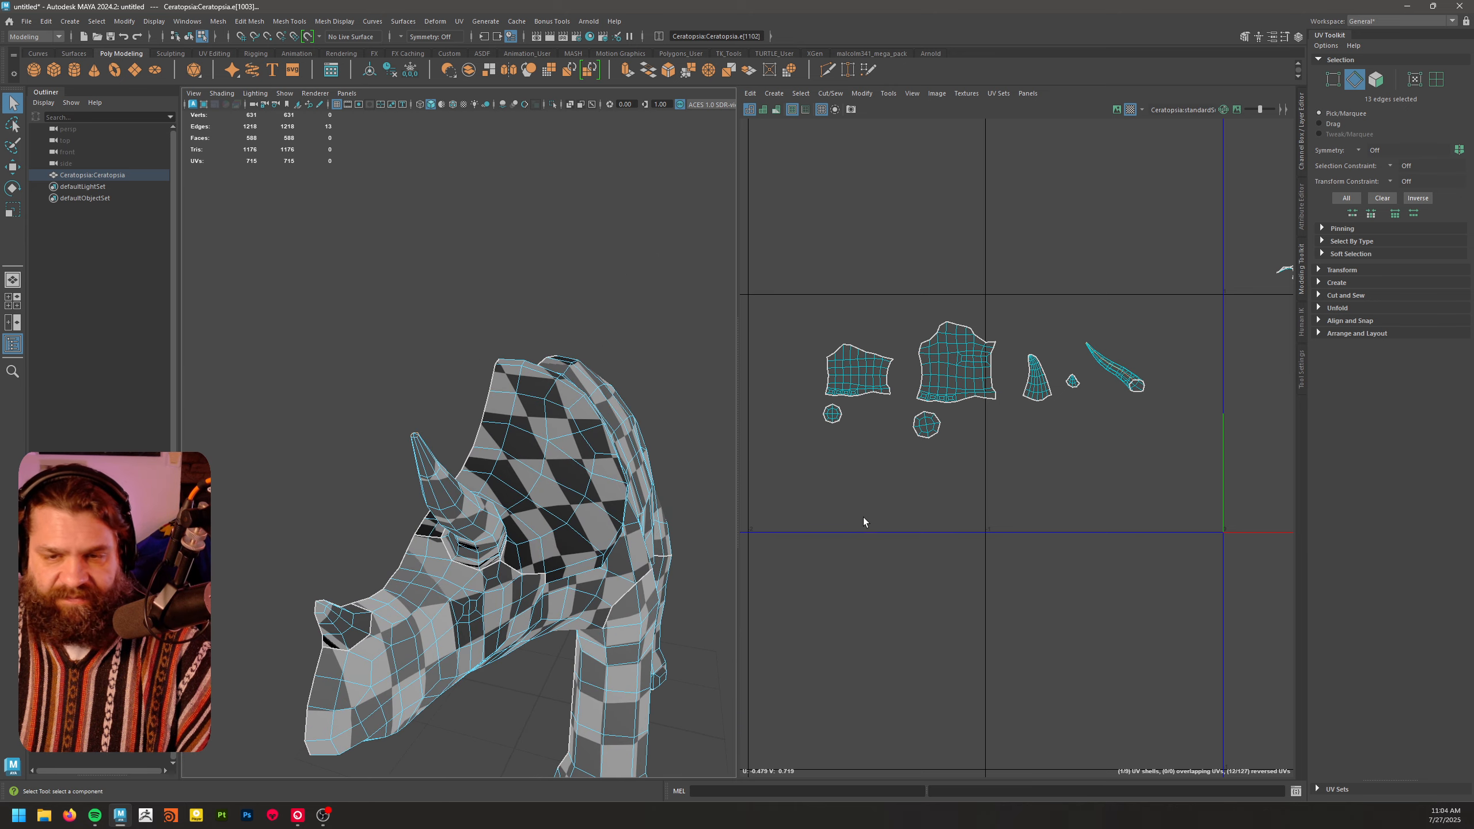
- Cut the UVs along the brow horn's selected edges and unfold its shell
right_click_drag(1040, 490, 911, 461, "alt")
middle_click_drag(1086, 465, 902, 471, "alt")
right_click_drag(910, 465, 1224, 566, "alt")
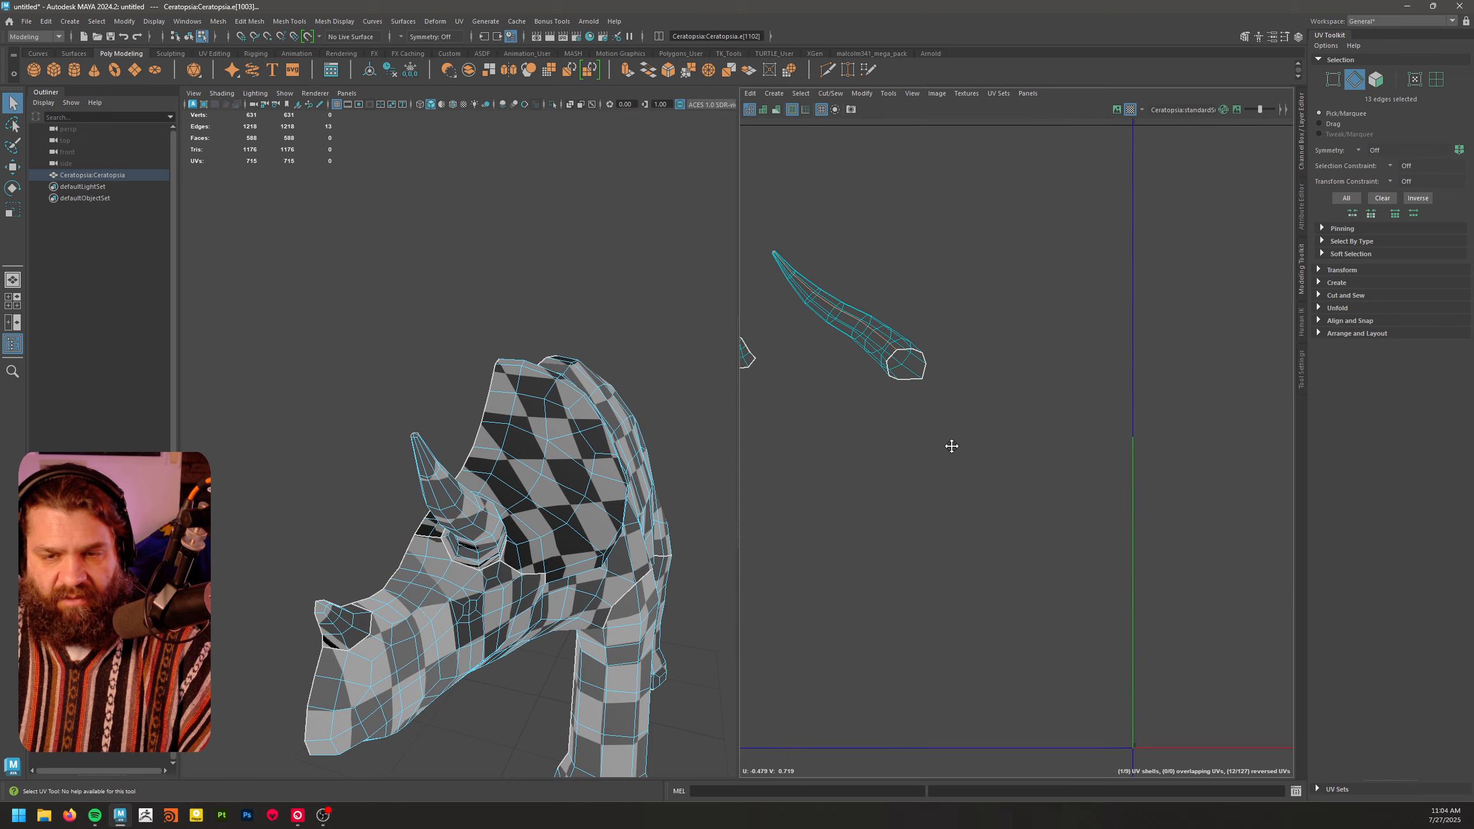
middle_click_drag(951, 444, 1054, 527, "alt")
right_click(998, 448, "shift")
left_click(945, 477)
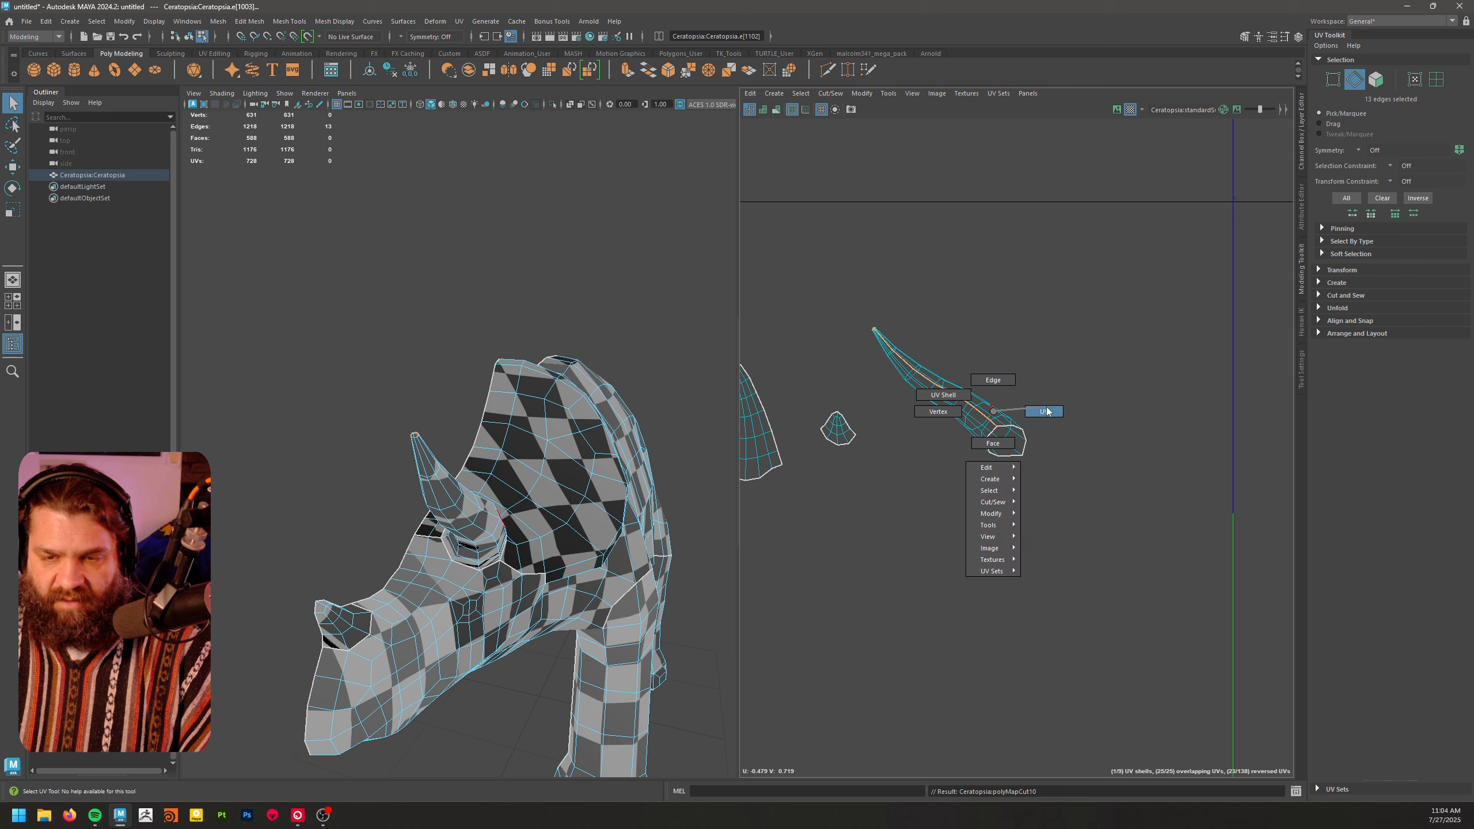
double_click(980, 441)
right_click_drag(1047, 412, 859, 435)
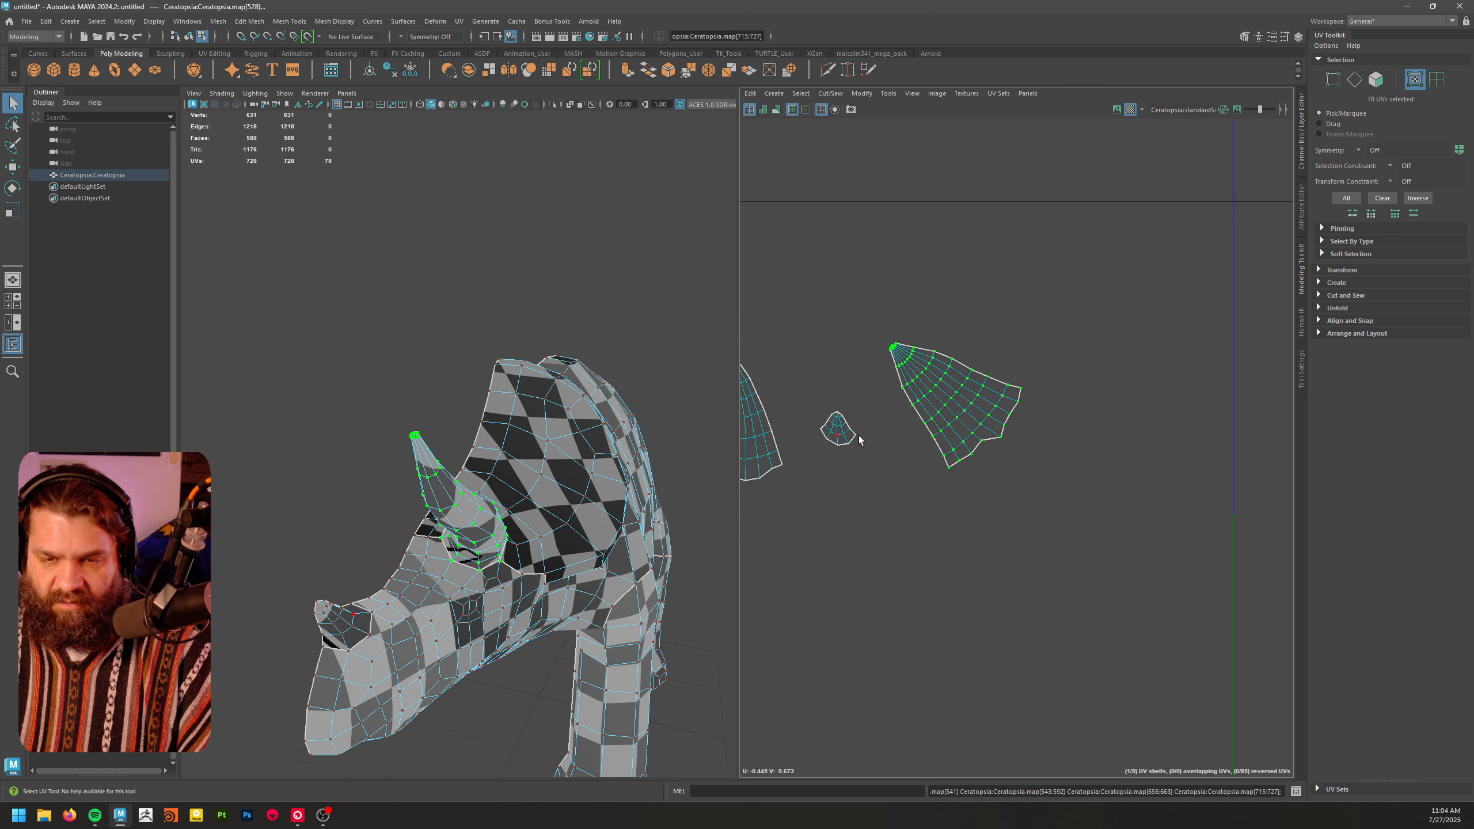
- Rotate the unfolded brow horn shell so that its tip points straight up
right_click_drag(1022, 480, 999, 346, "alt")
middle_click_drag(999, 345, 1080, 354, "alt")
key("e")
left_click_drag(1088, 234, 1274, 330)
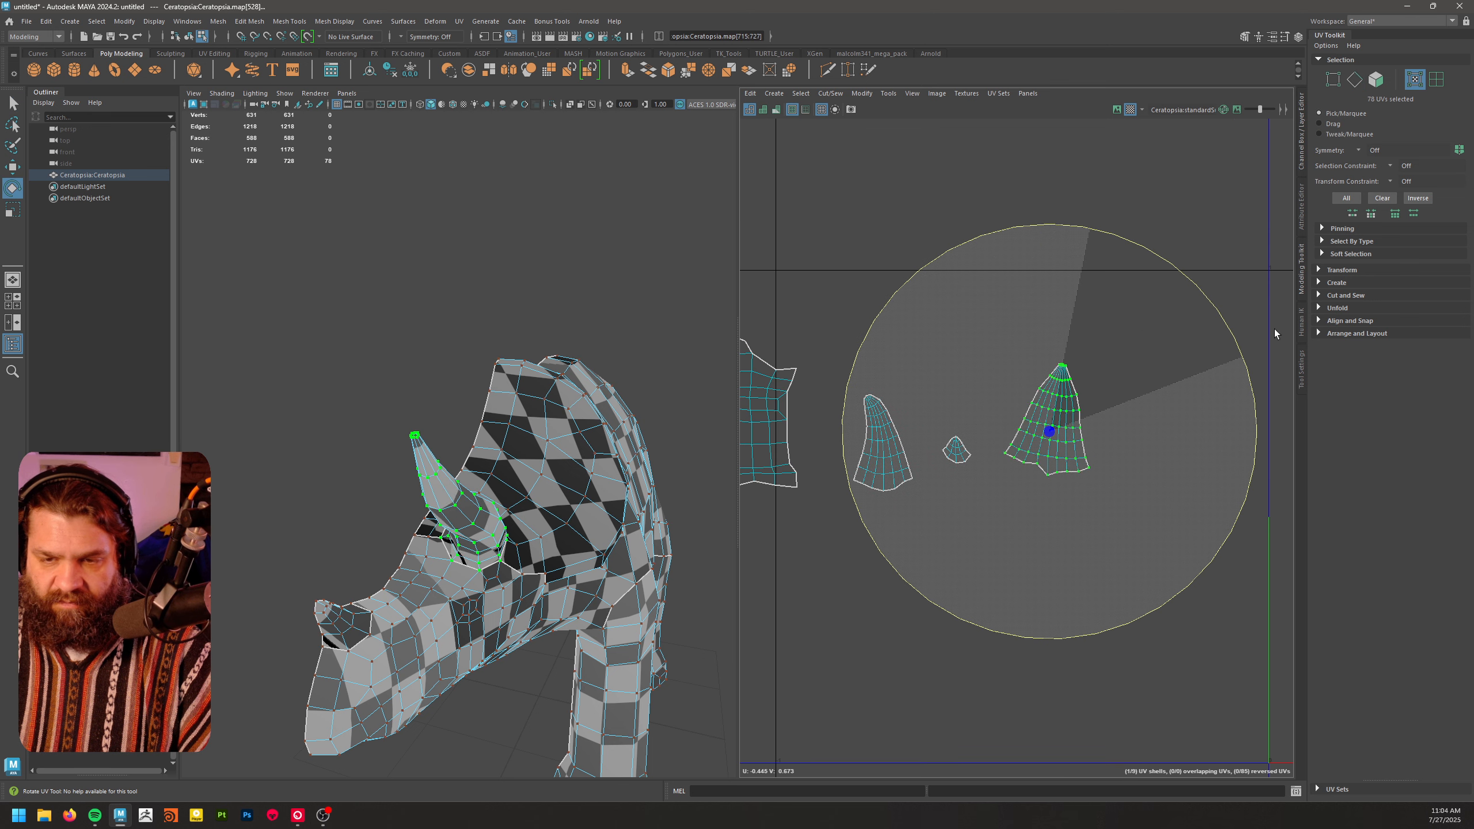
key("w")
- Move the tail, nose horn and brow horn shells together closer to the leg shells
left_click(981, 580)
right_click_drag(981, 580, 888, 517, "alt")
middle_click_drag(888, 517, 1091, 524, "alt")
left_click_drag(1167, 491, 1139, 489)
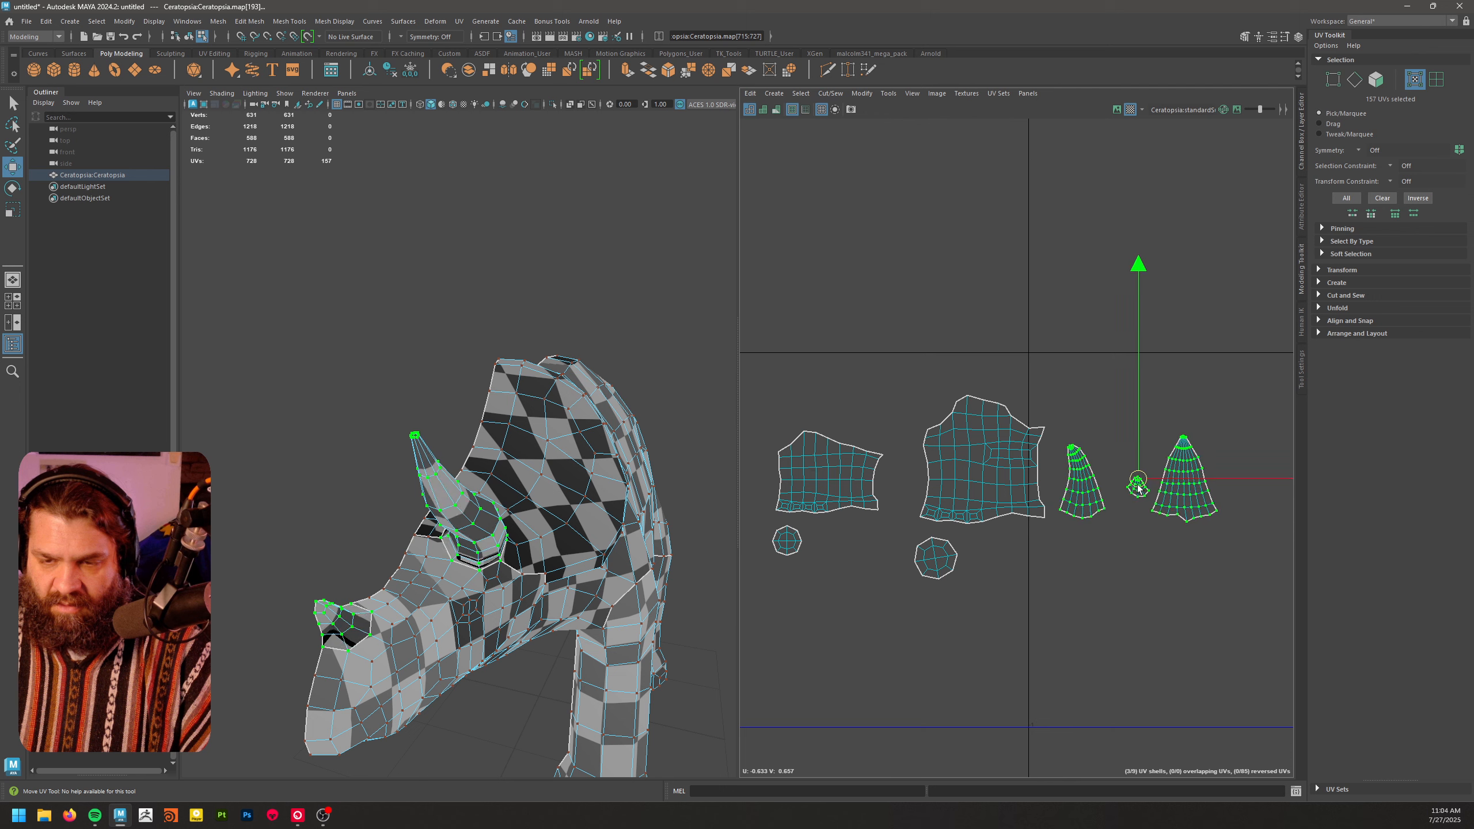
- Select the large UV shell of the head and body
right_click_drag(1180, 562, 1045, 488, "alt")
middle_click_drag(1174, 511, 766, 487, "alt")
middle_click_drag(980, 450, 1029, 380, "alt")
right_click_drag(1029, 381, 1134, 479, "alt")
middle_click_drag(1134, 479, 935, 506, "alt")
double_click(1030, 484)
- Examine the checker pattern for stretching across the head, belly, flank and rear of the body
middle_click_drag(578, 536, 577, 400, "alt")
left_click_drag(615, 459, 538, 535, "alt")
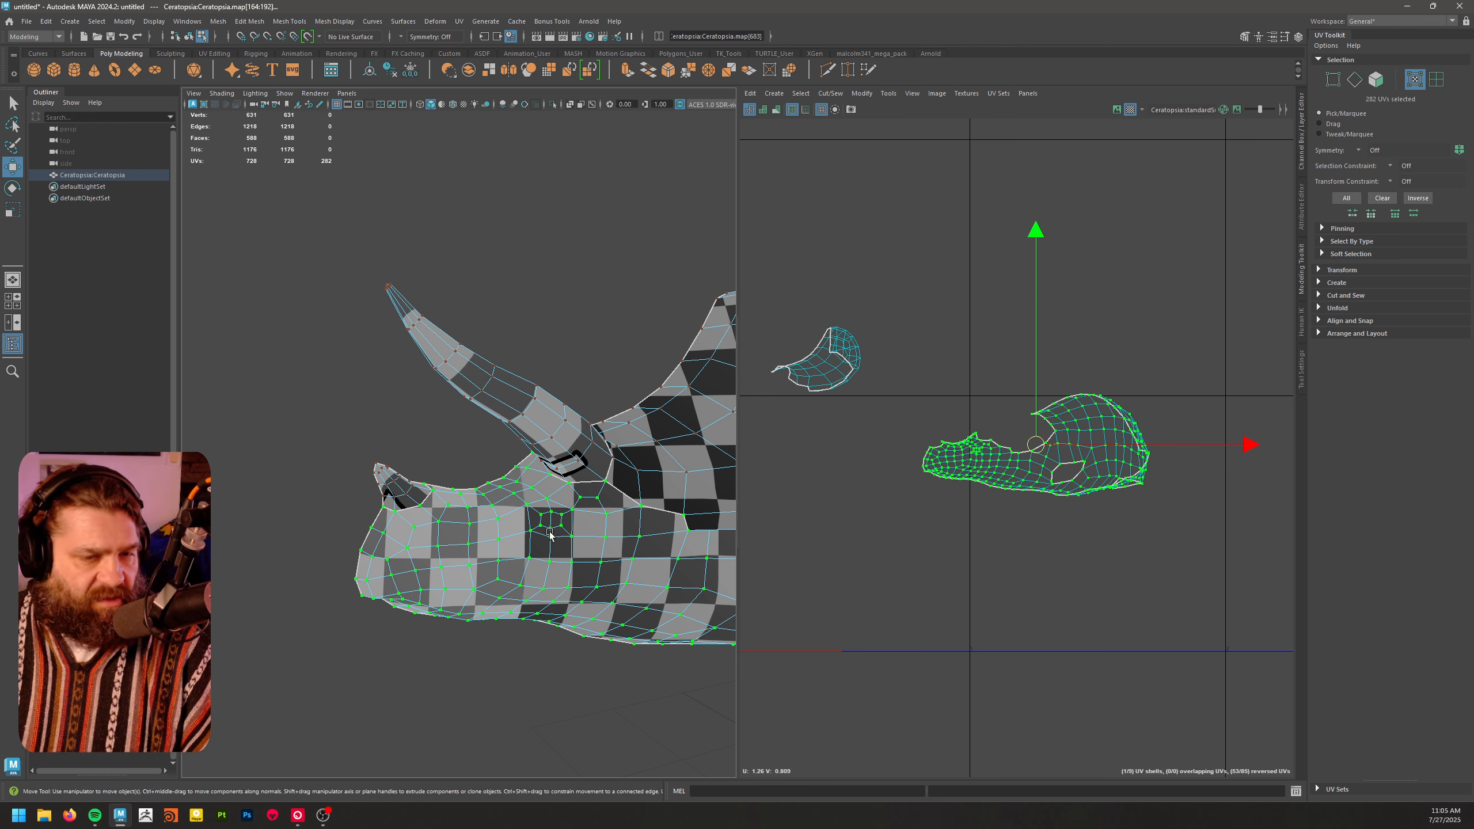
middle_click_drag(554, 521, 426, 386, "alt")
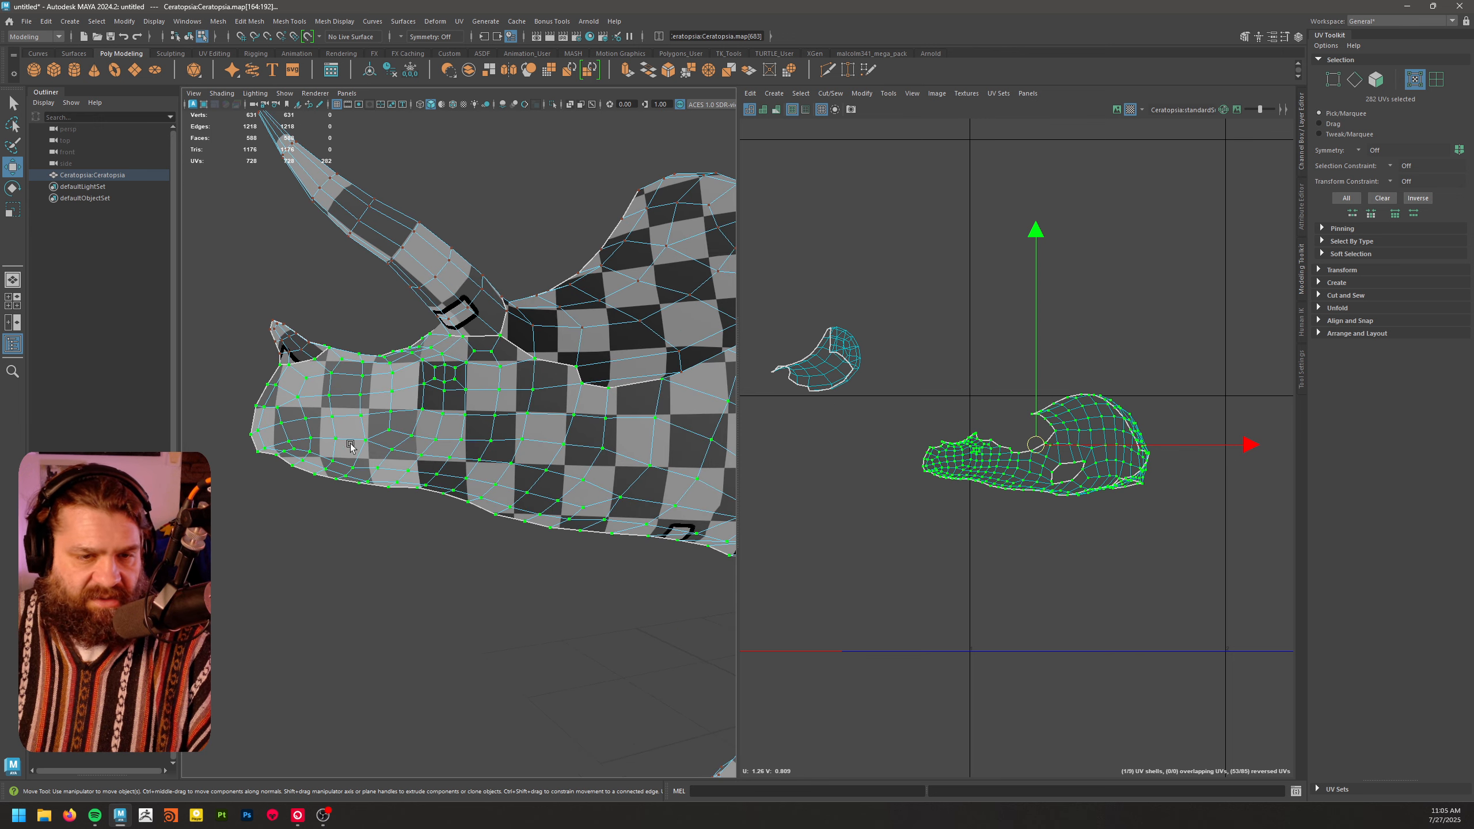
left_click_drag(350, 446, 363, 400, "alt")
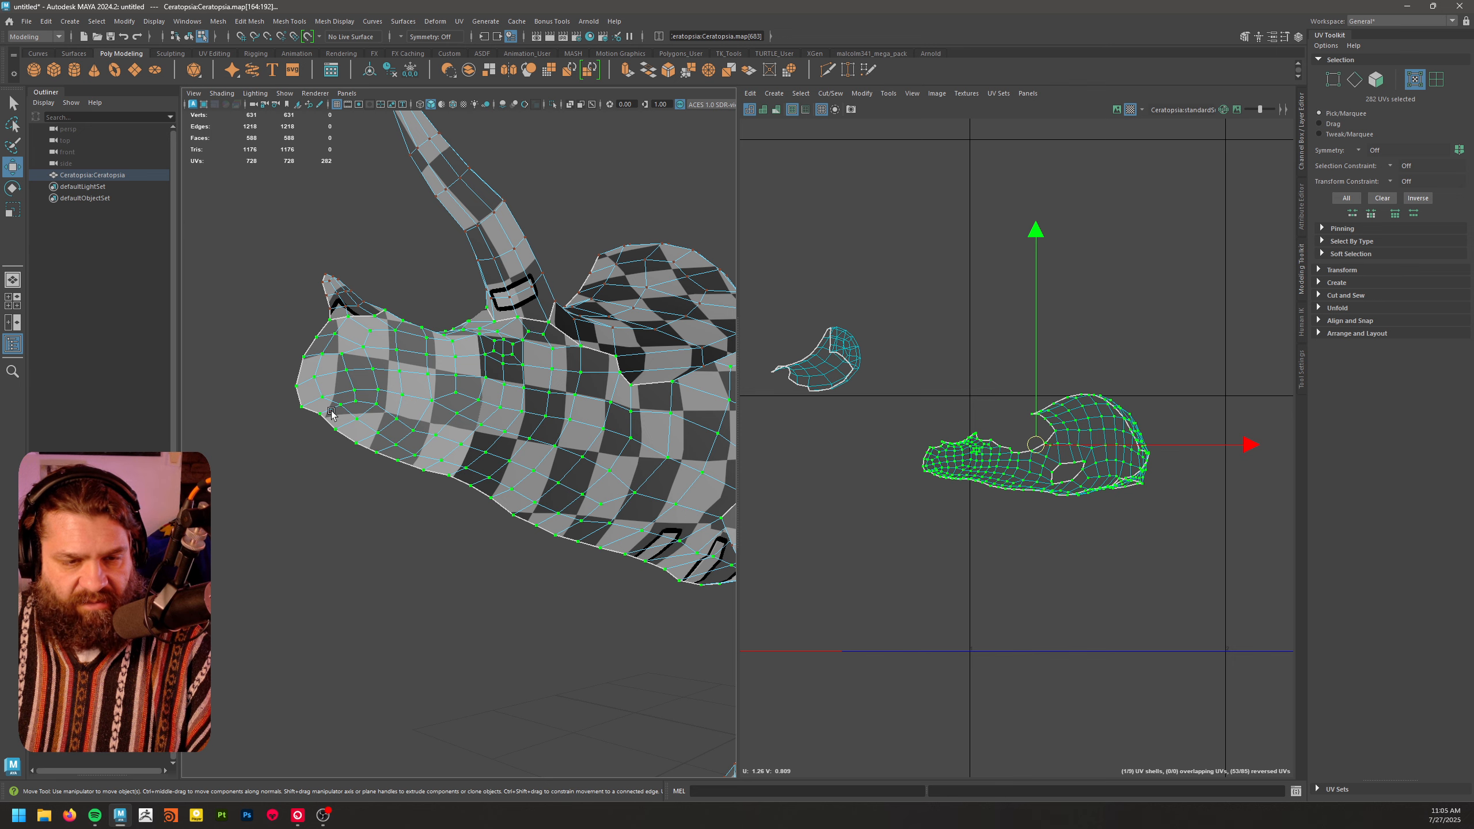
left_click_drag(331, 413, 371, 430, "alt")
right_click_drag(371, 429, 471, 471, "alt")
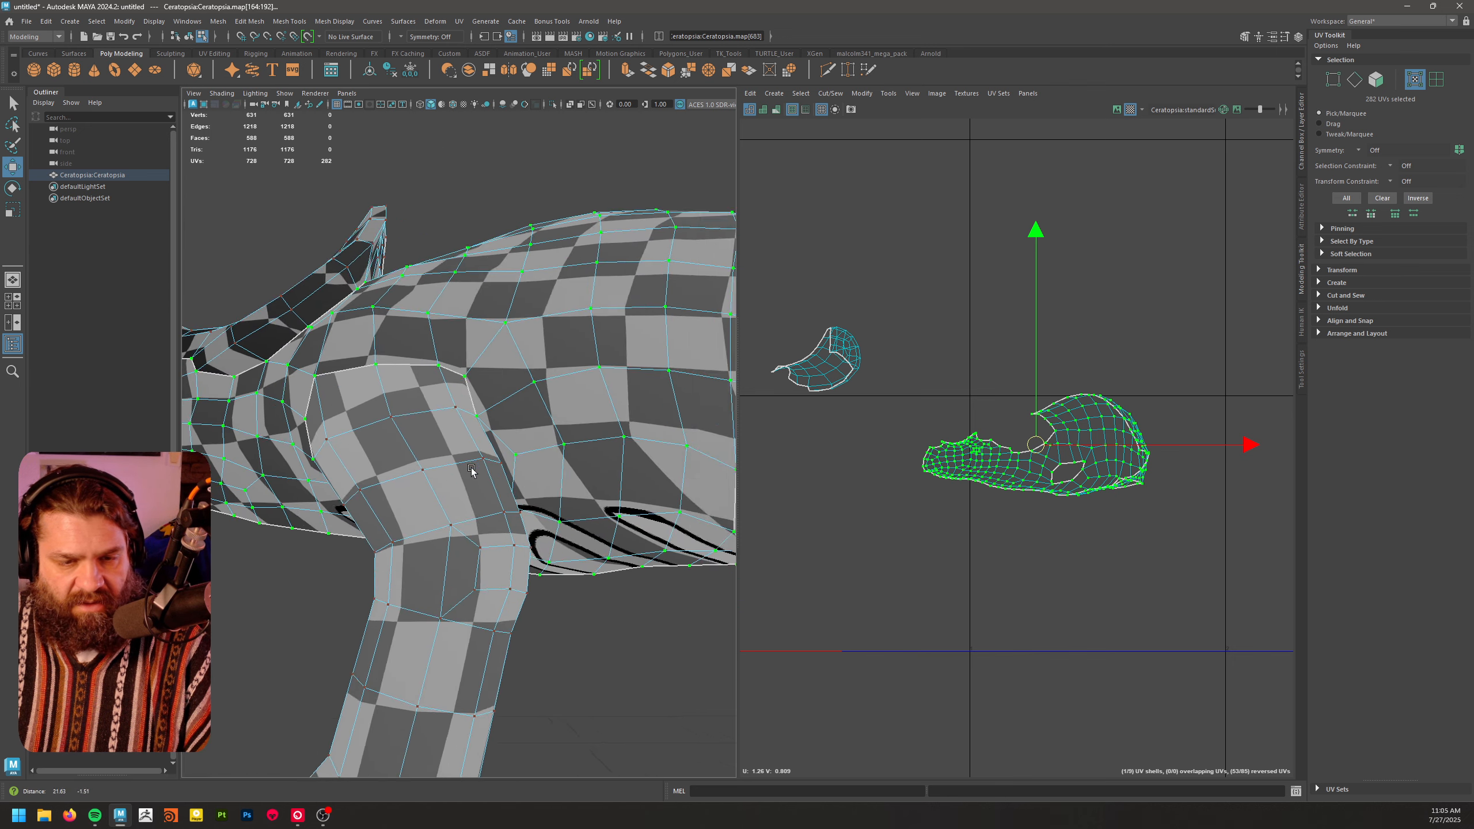
middle_click_drag(472, 471, 349, 459, "alt")
left_click_drag(430, 458, 463, 437, "alt")
right_click_drag(463, 438, 407, 430, "alt")
middle_click_drag(407, 430, 309, 409, "alt")
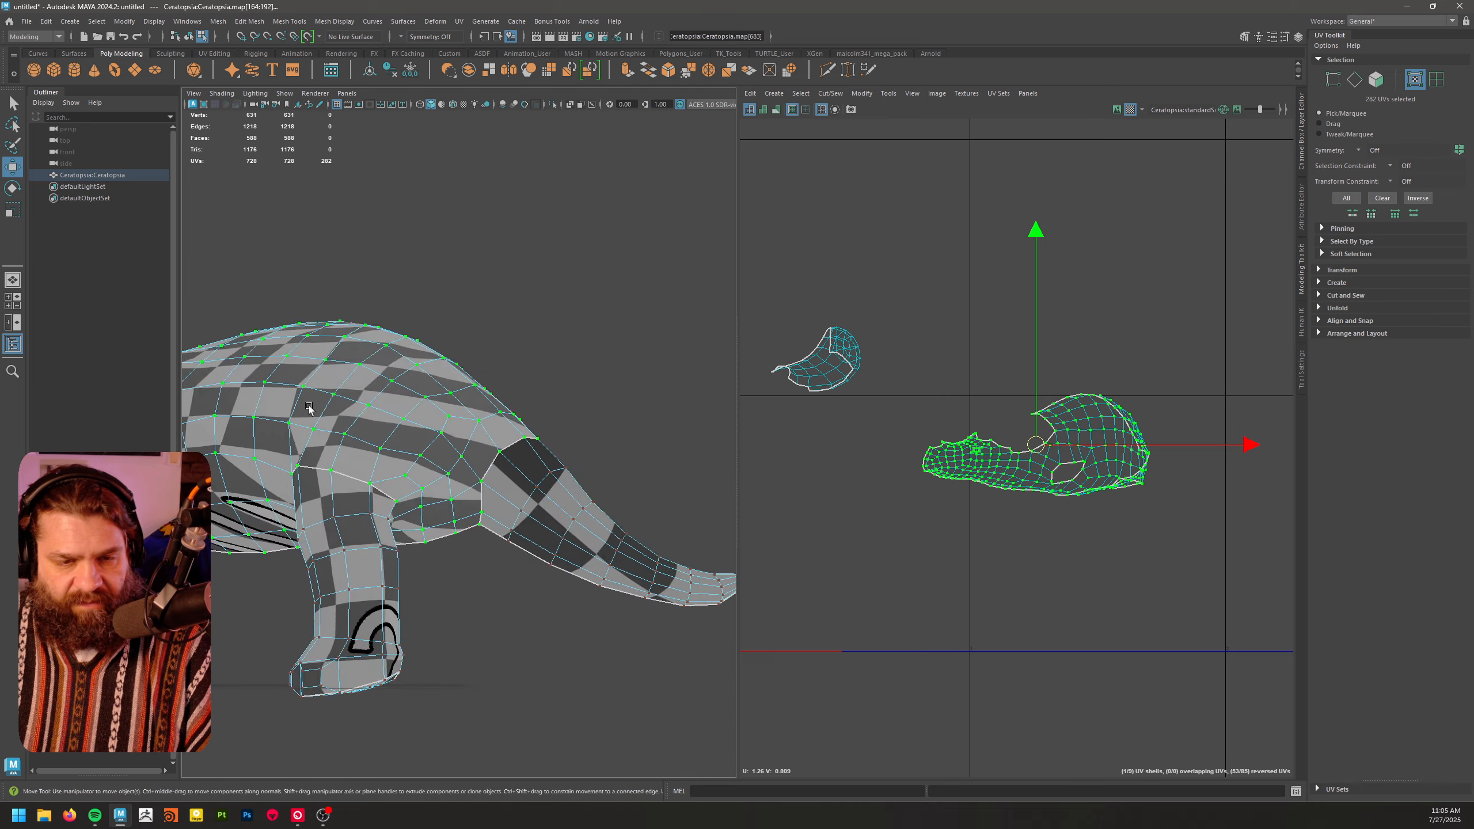
left_click_drag(309, 409, 378, 454, "alt")
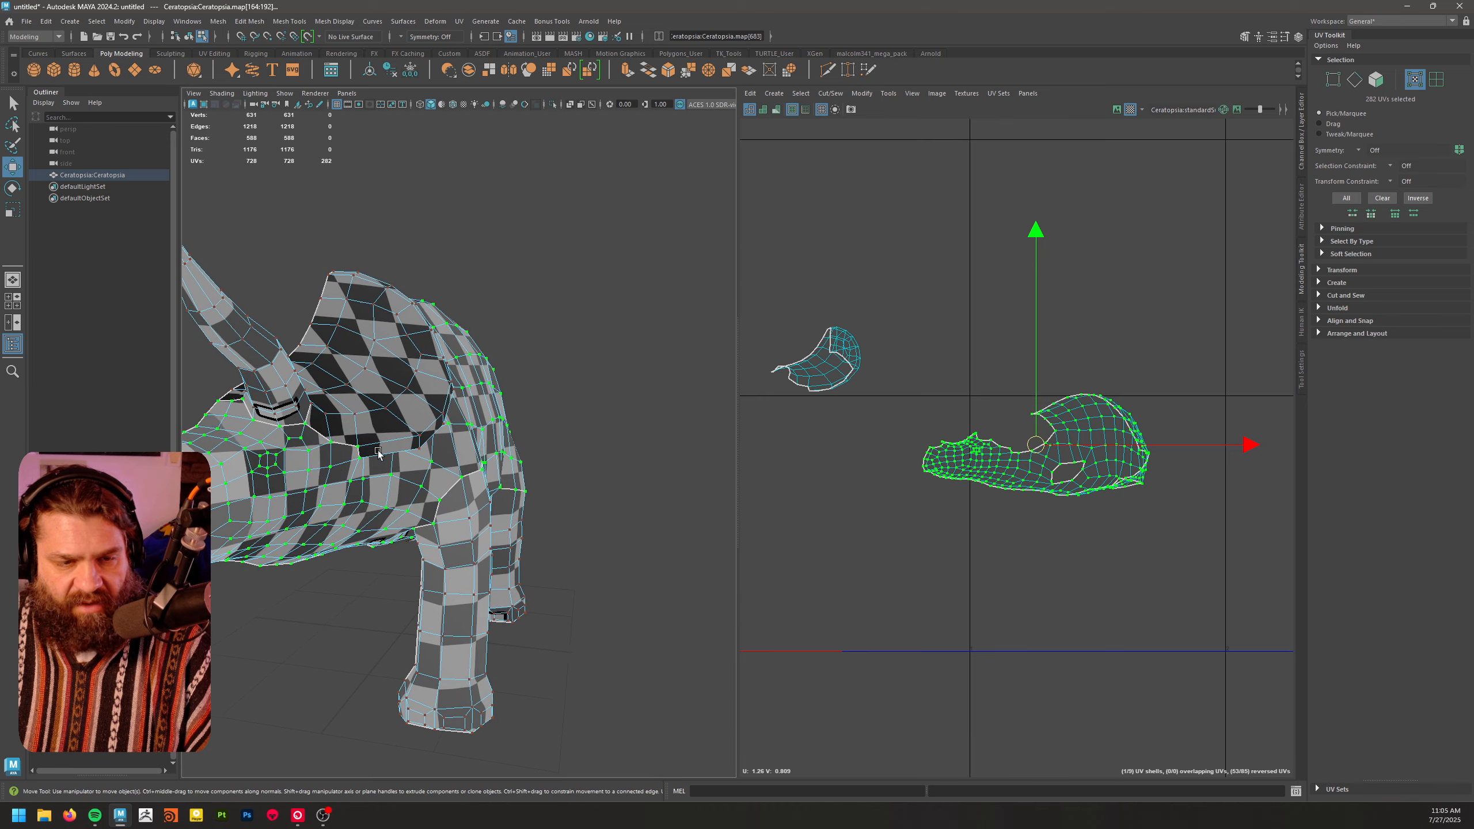
middle_click_drag(378, 454, 540, 389, "alt")
mouse_move(539, 390)
left_mouse_down("alt")
mouse_move(592, 395)
mouse_move(528, 406)
left_mouse_up("alt")
- Unfold the head and body shell and rotate it so that its lower edge lies roughly level
middle_click_drag(1031, 511, 984, 427, "alt")
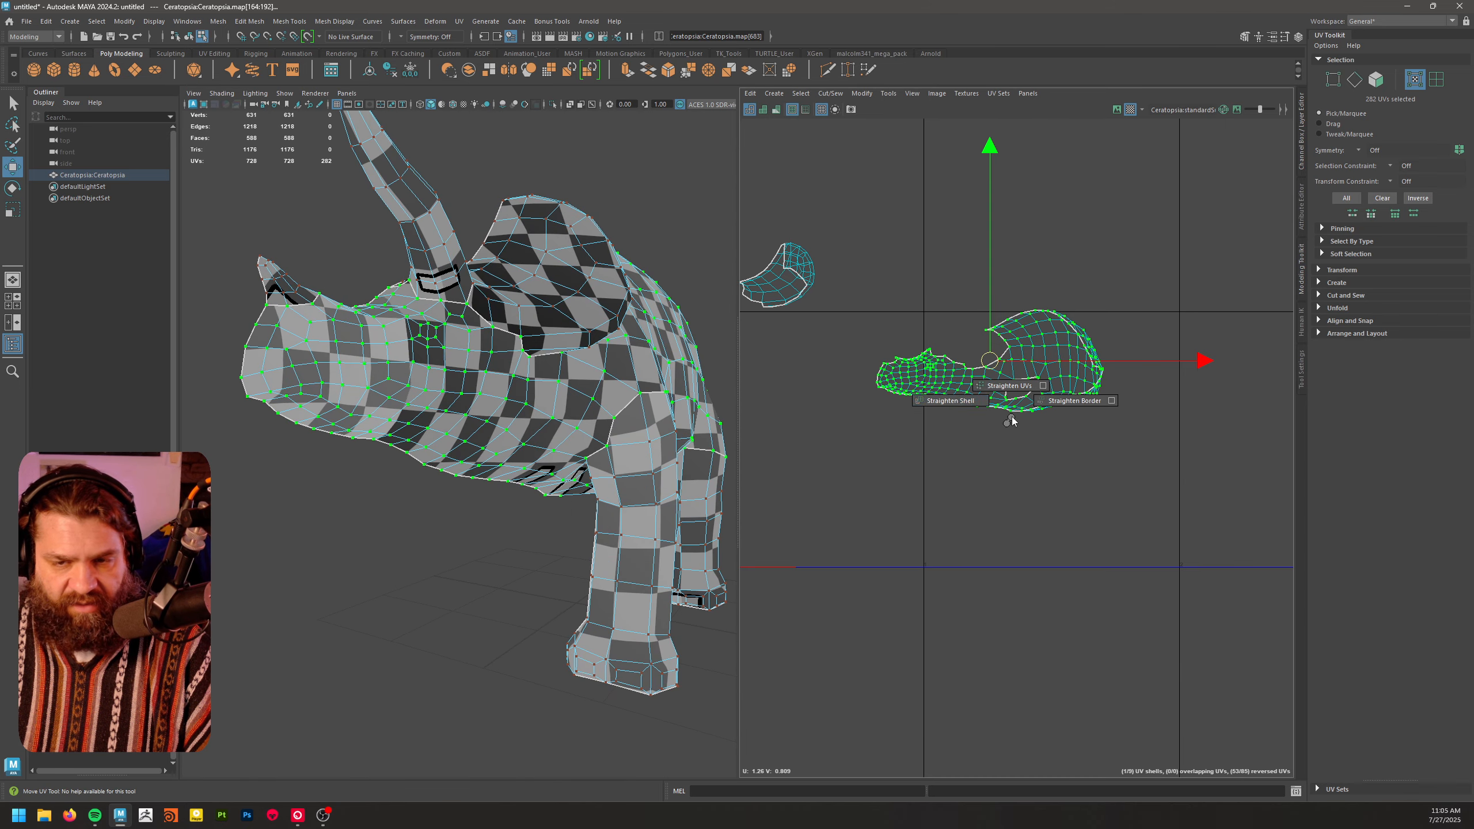
right_click_drag(1023, 376, 895, 365, "shift")
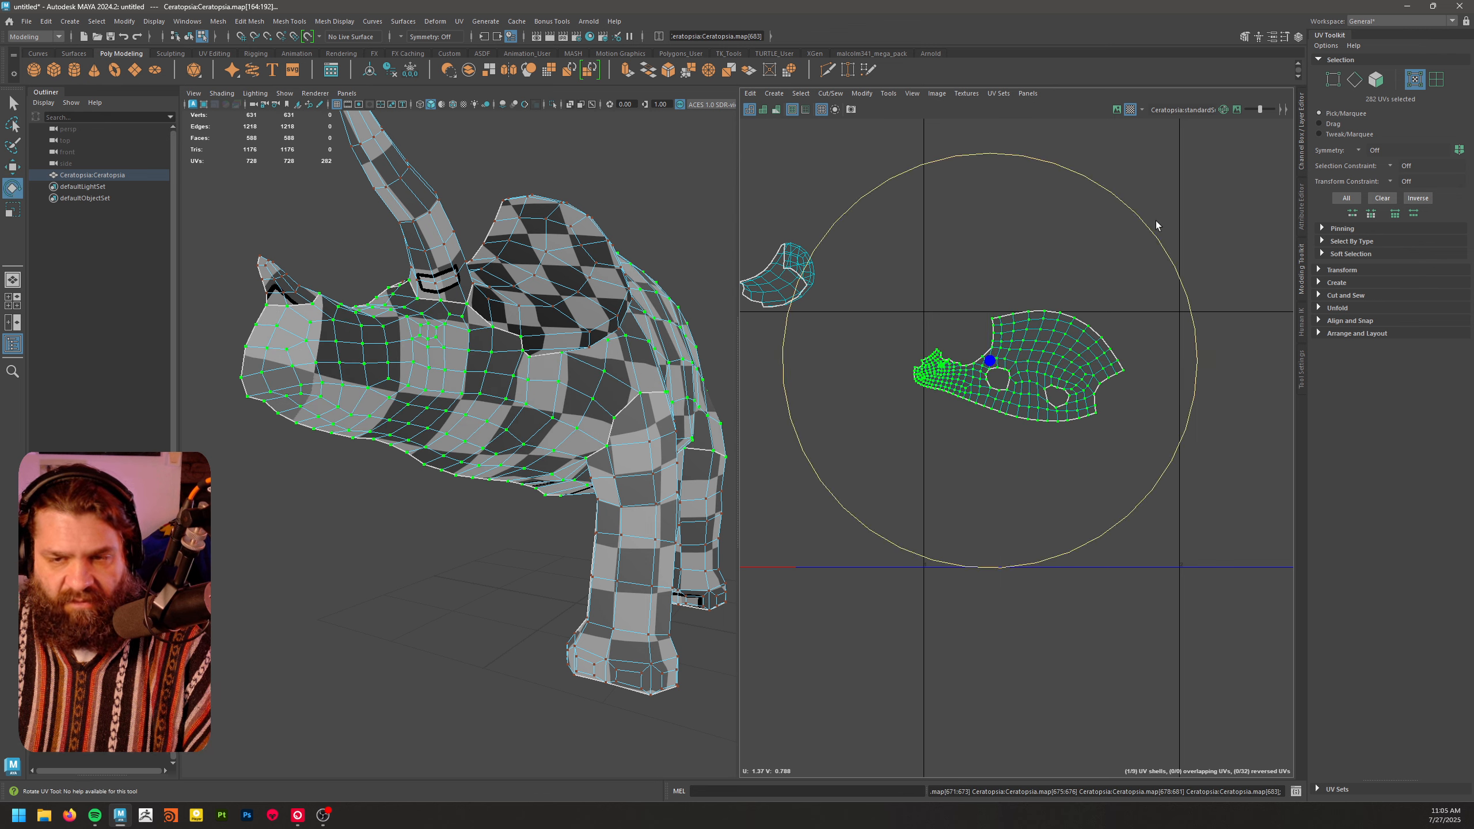
left_click_drag(1157, 224, 1153, 170)
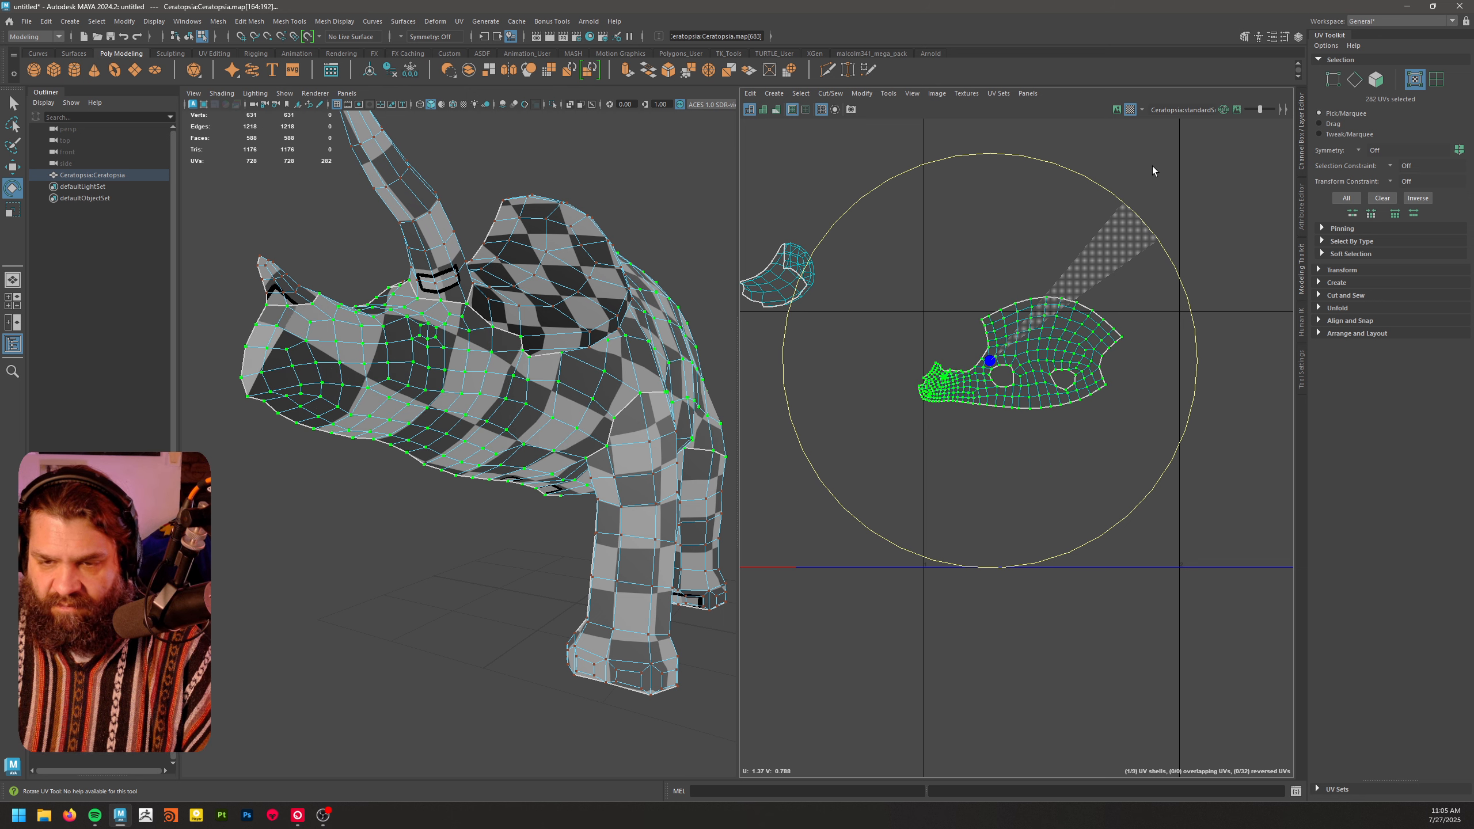
left_click_drag(1152, 166, 1147, 157)
right_click_drag(978, 325, 1205, 456, "alt")
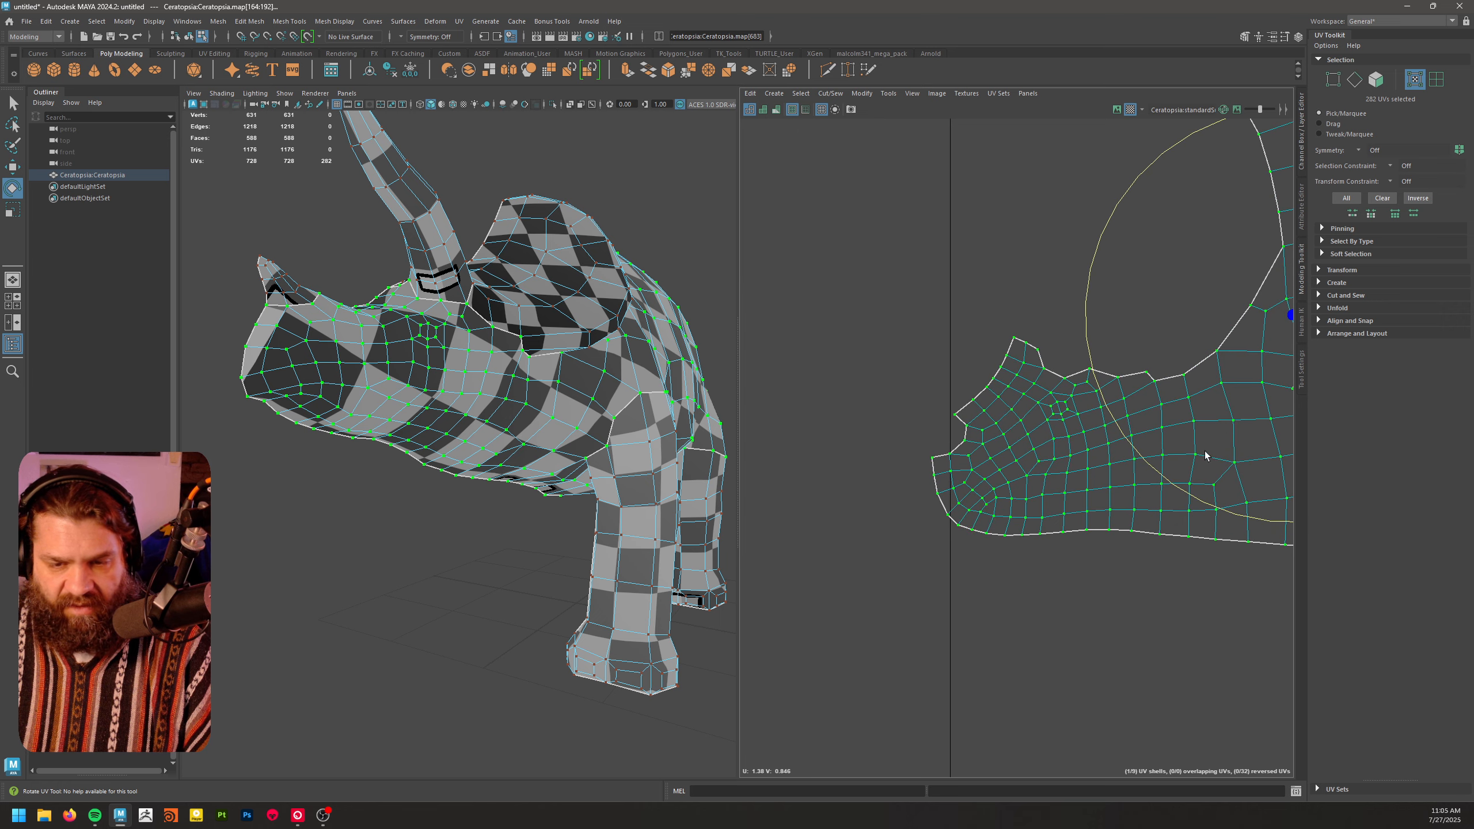
- Cut a seam along the five edges of the mouth line, from the jaw's lower border up into the cheek
right_click_drag(1025, 495, 1039, 440, "alt")
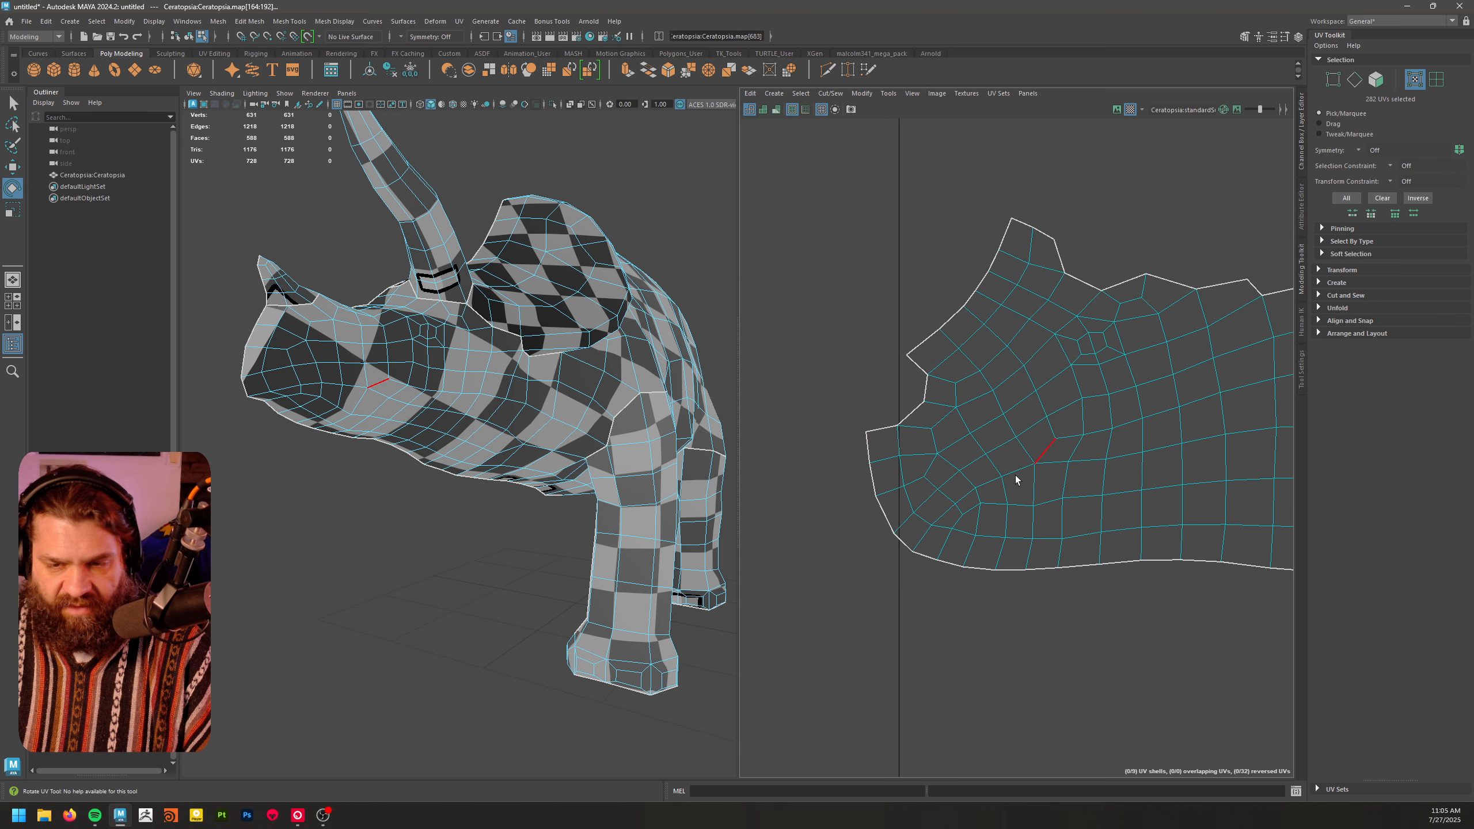
left_click(1021, 473)
left_click(992, 482, "shift")
left_click(968, 495, "shift")
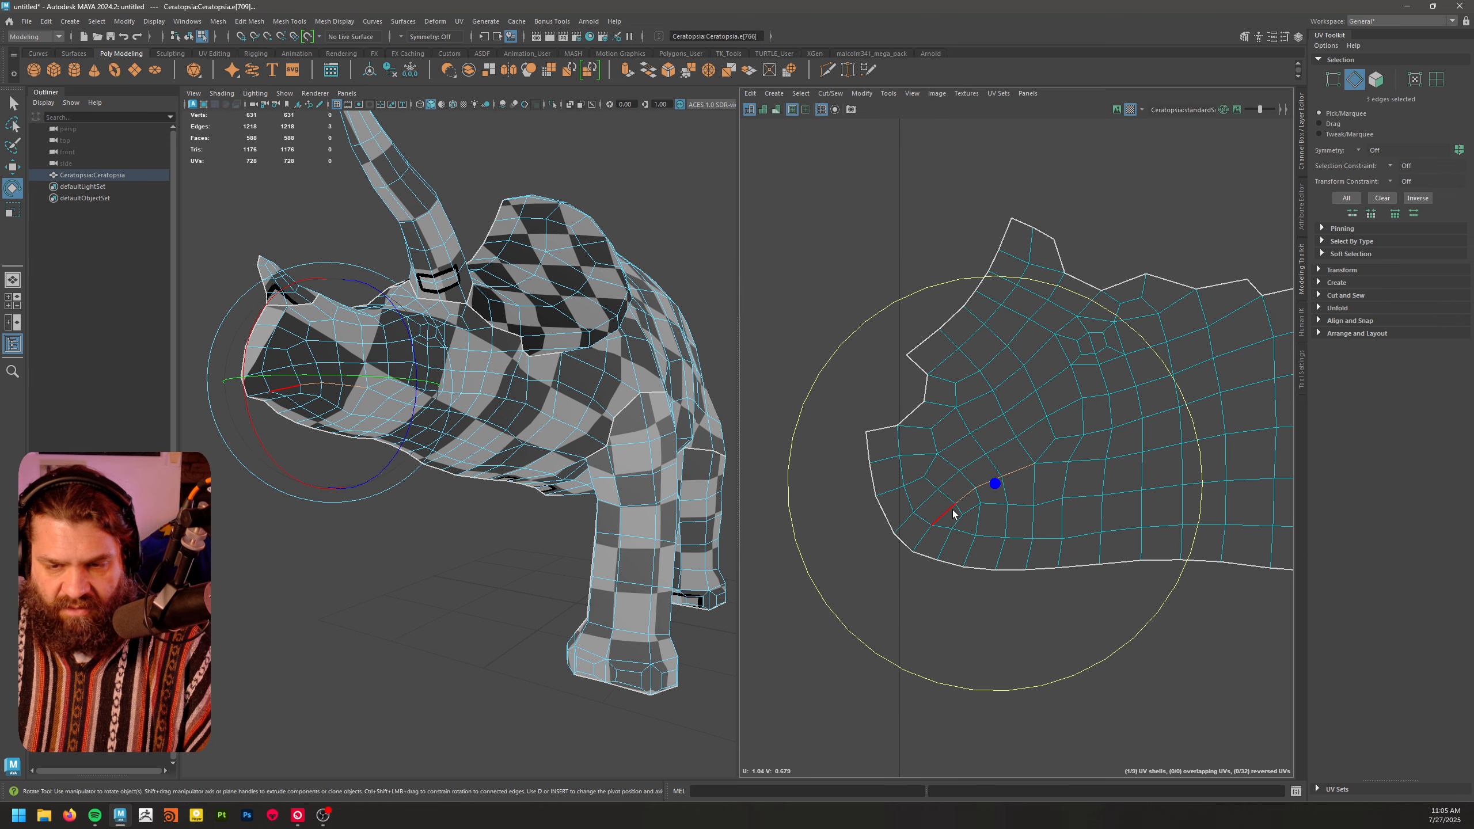
left_click(931, 535, "shift")
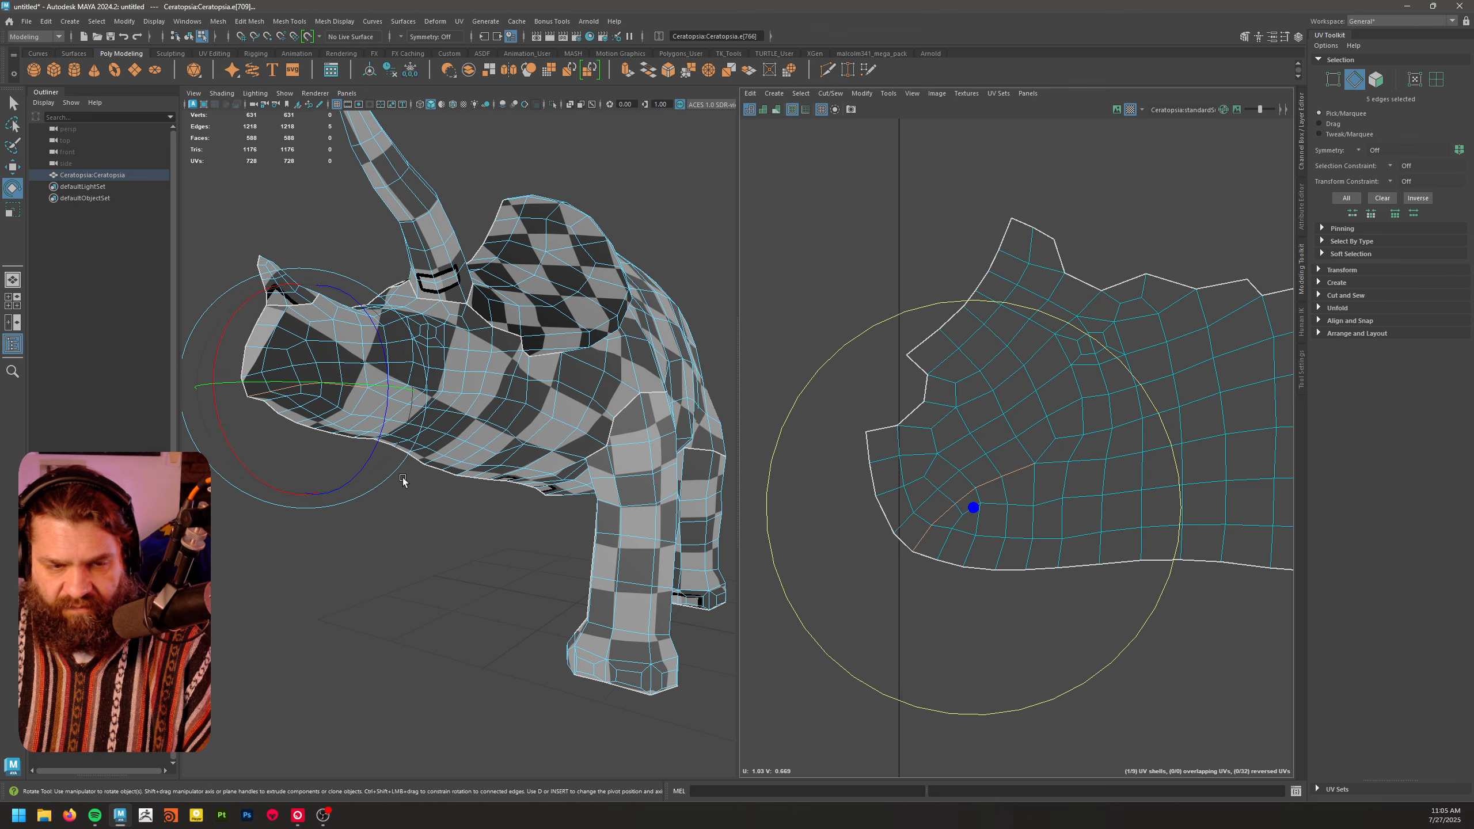
left_click_drag(403, 477, 316, 452, "alt")
middle_click_drag(316, 452, 457, 507, "alt")
right_click_drag(457, 507, 498, 509, "alt")
left_click_drag(498, 509, 517, 537, "alt")
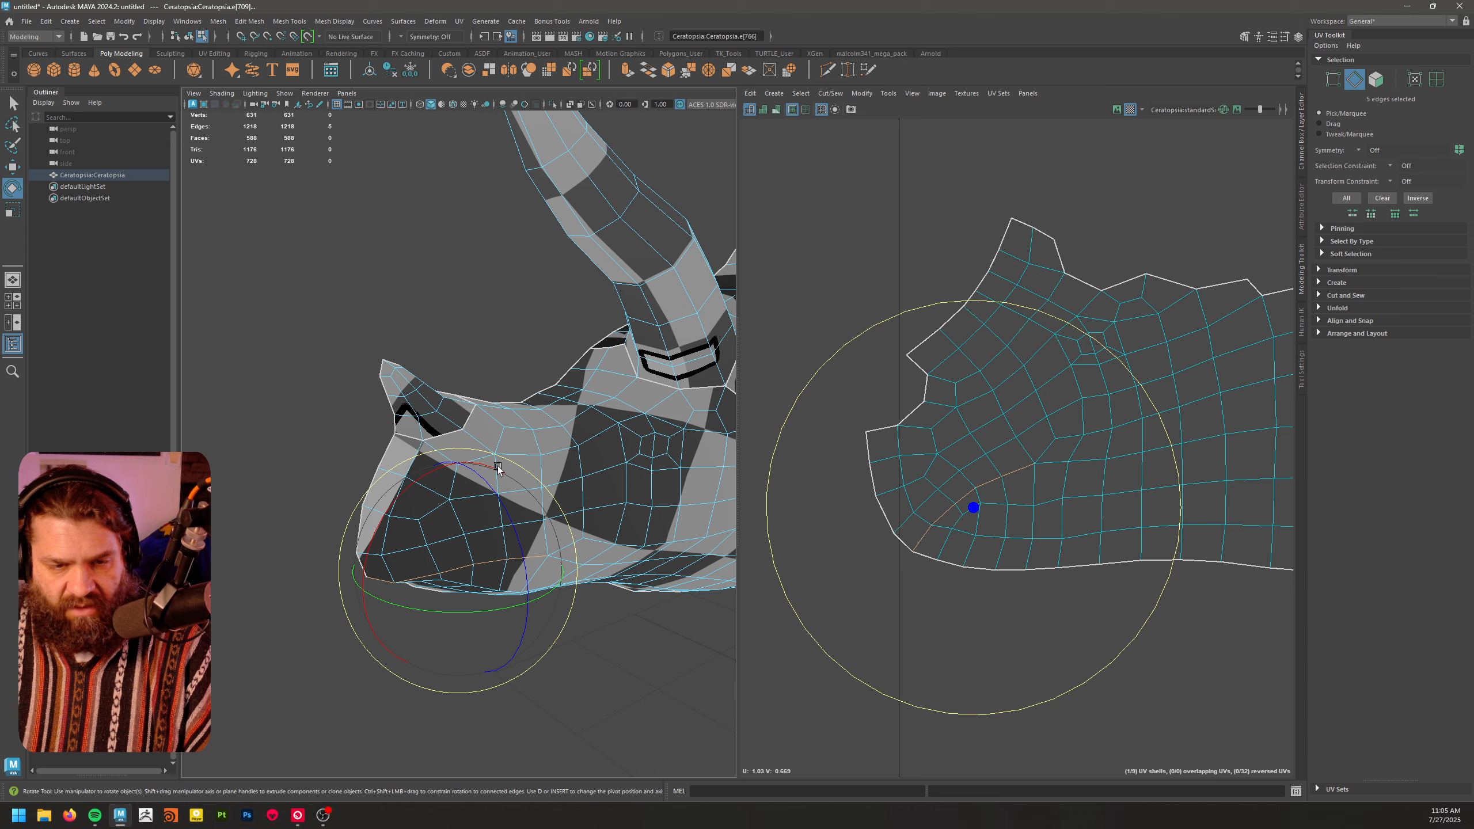
middle_click_drag(639, 508, 570, 491, "alt")
left_click_drag(569, 490, 464, 430, "alt")
left_click_drag(464, 574, 514, 347, "alt")
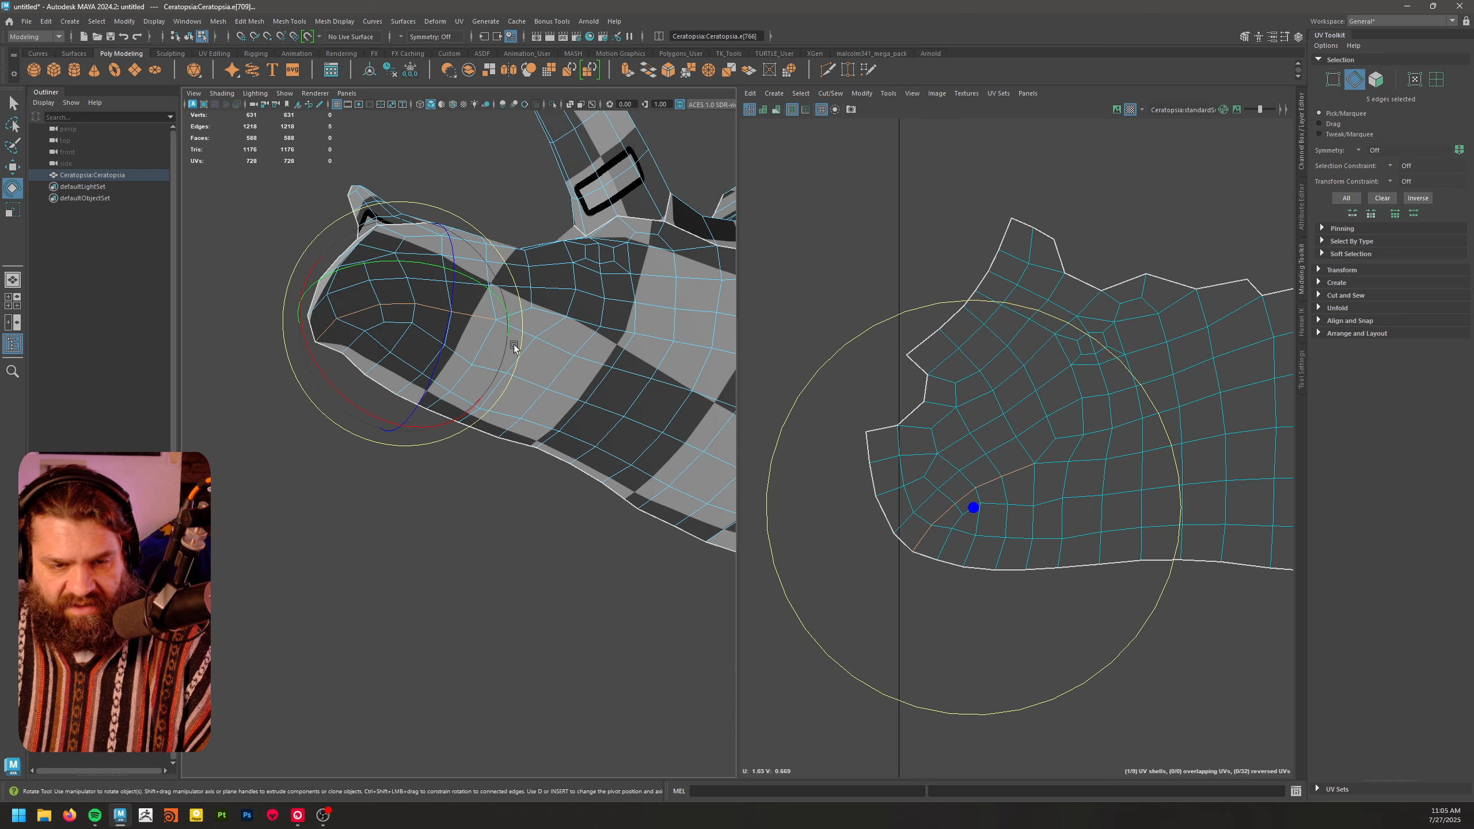
left_click_drag(448, 312, 500, 431, "alt")
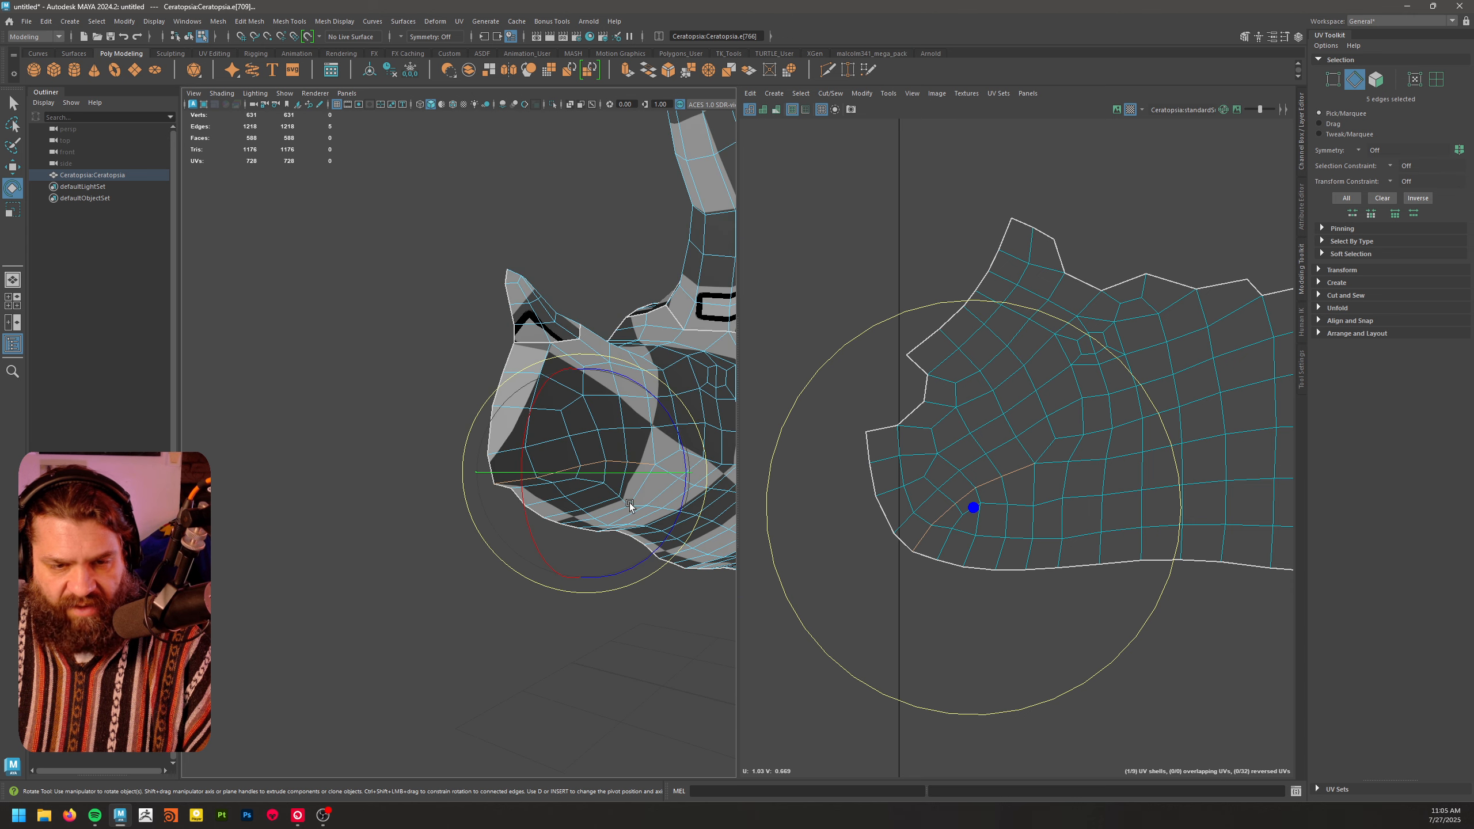
middle_click_drag(629, 505, 488, 507, "alt")
right_click_drag(925, 506, 883, 522, "shift")
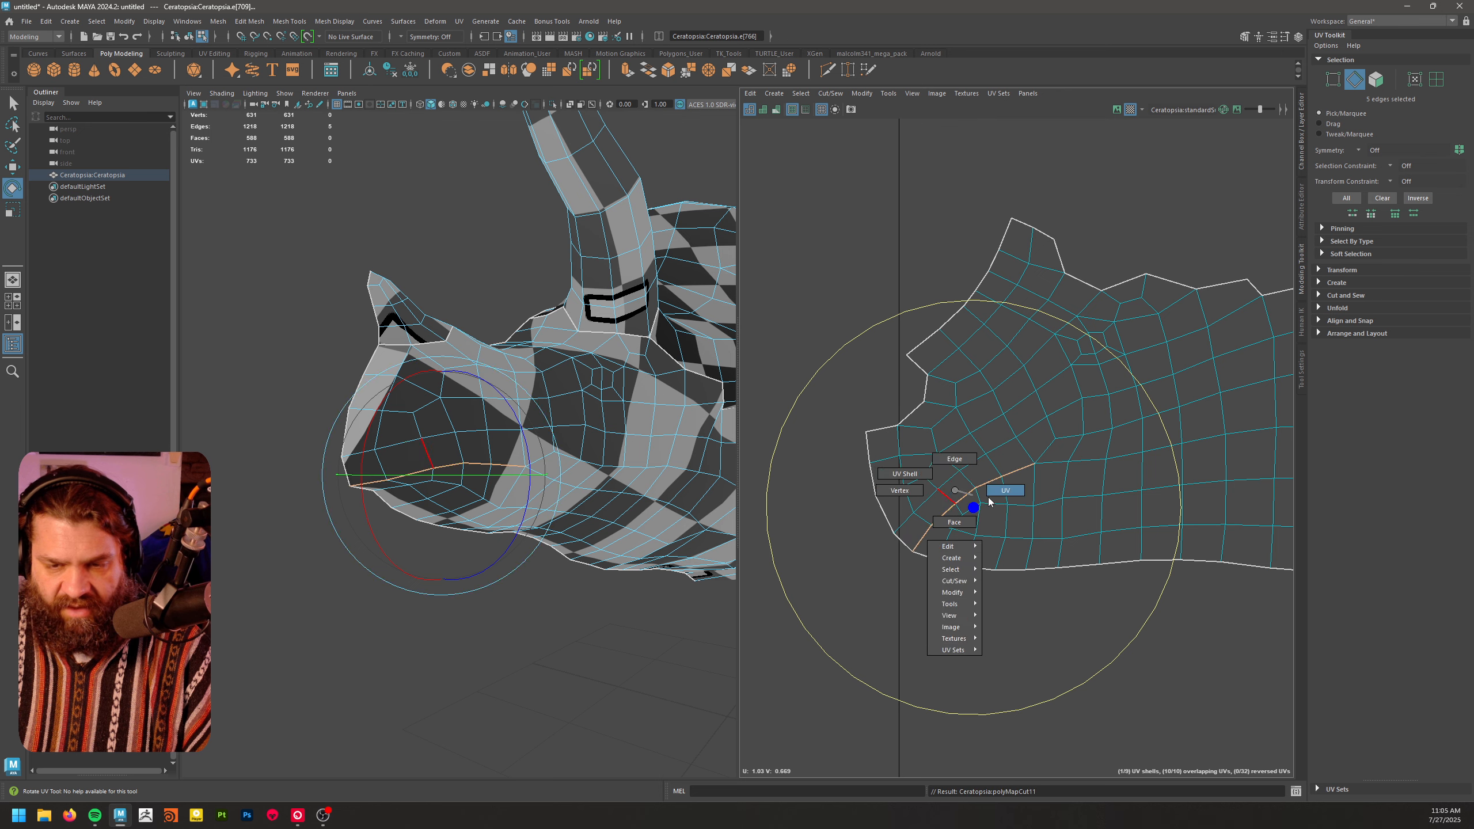
- Select the head and body UV shell and unfold it so the new mouth seam opens
right_click_drag(989, 503, 823, 487)
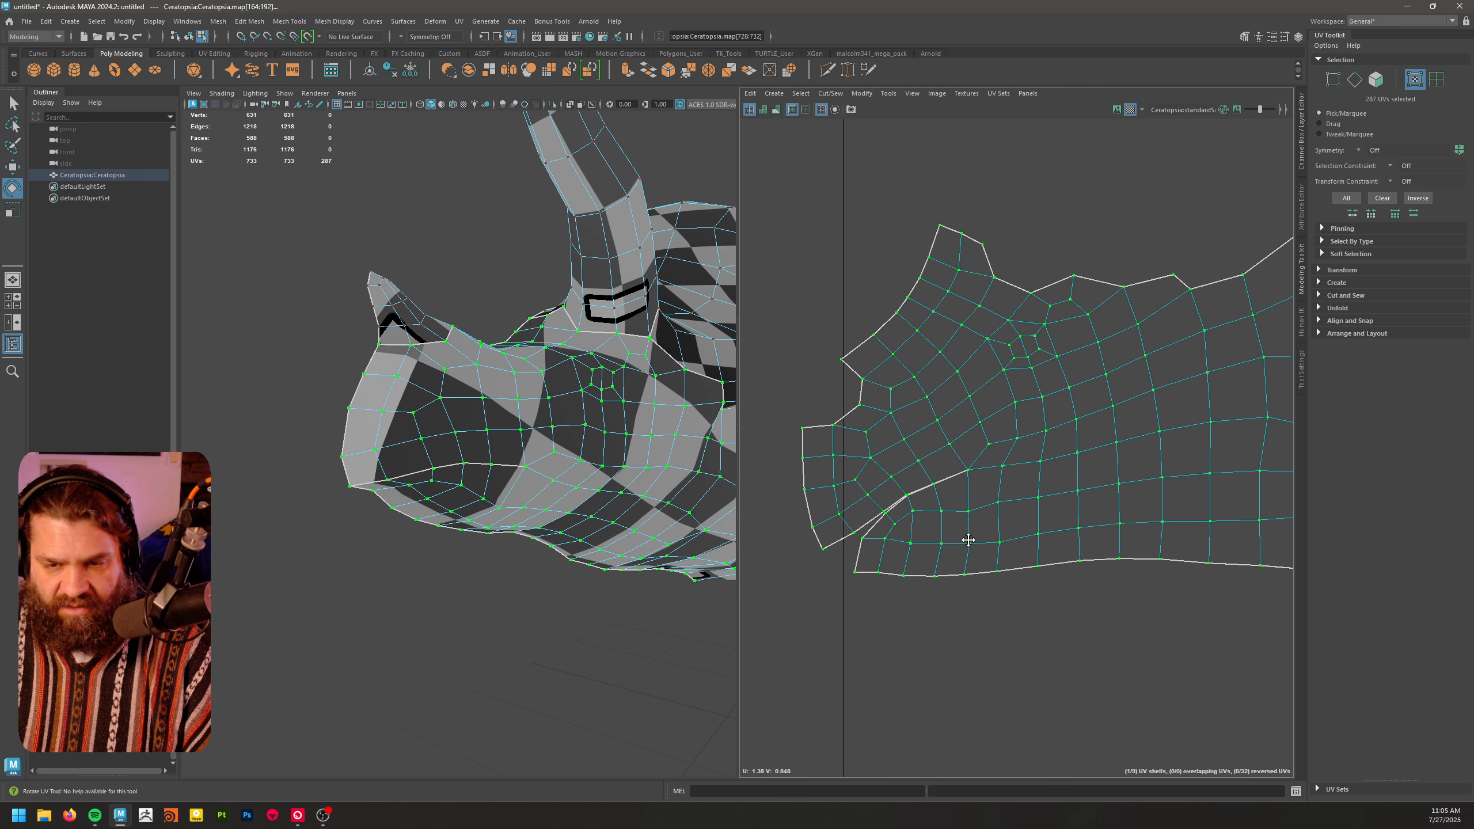
middle_click_drag(969, 540, 951, 560, "alt")
right_click_drag(1035, 576, 901, 493, "alt")
left_click_drag(730, 550, 602, 531, "alt")
right_click_drag(898, 585, 1286, 633, "alt")
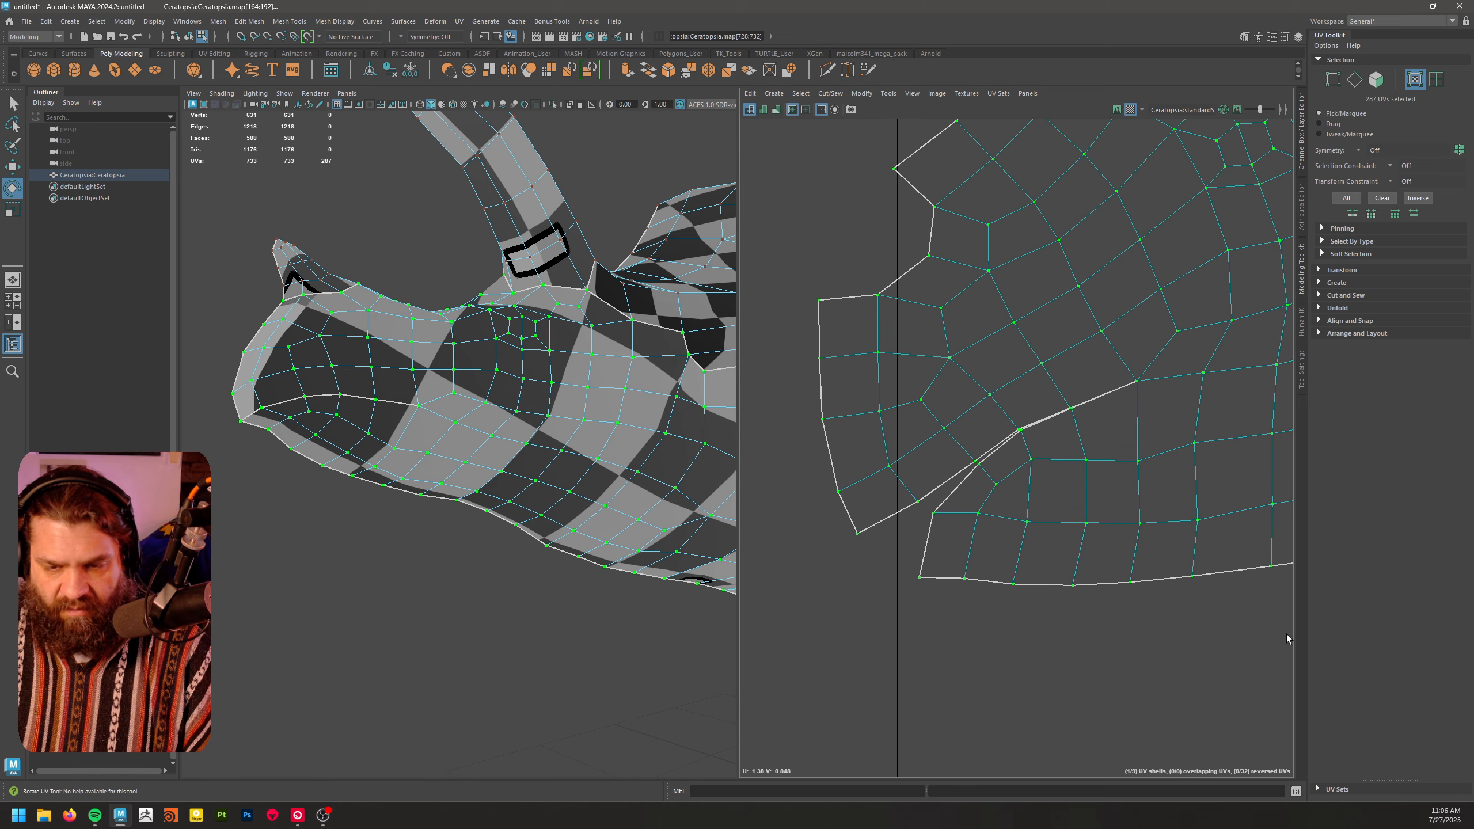
- Sew the inner edges of the mouth seam, keeping a short cut at the beak, and unfold the head and body shell again
middle_click_drag(999, 508, 1003, 562, "alt")
mouse_move(1039, 444)
right_mouse_down()
mouse_move(1136, 475)
mouse_move(1168, 457)
mouse_move(1024, 462)
right_mouse_up()
double_click(1009, 509)
scroll(1025, 464, "down", 3)
key("g")
scroll(1049, 582, "down", 3)
middle_click_drag(1207, 584, 907, 600, "alt")
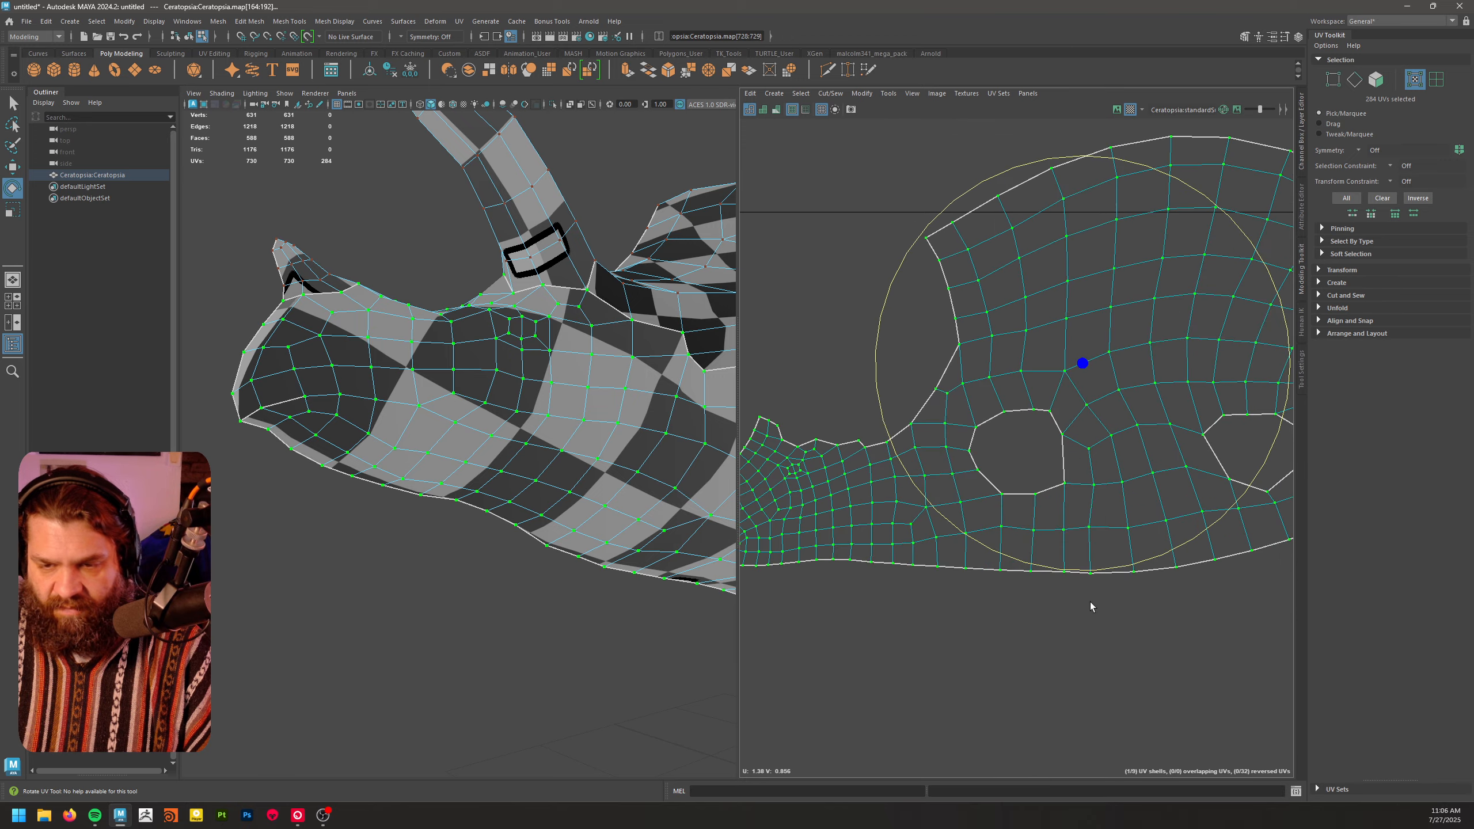
- Rotate the head and body shell slightly clockwise so that the snout lifts a little
middle_click_drag(1212, 553, 1000, 605, "alt")
right_click_drag(1197, 593, 1022, 511, "alt")
middle_click_drag(1021, 511, 1101, 514, "alt")
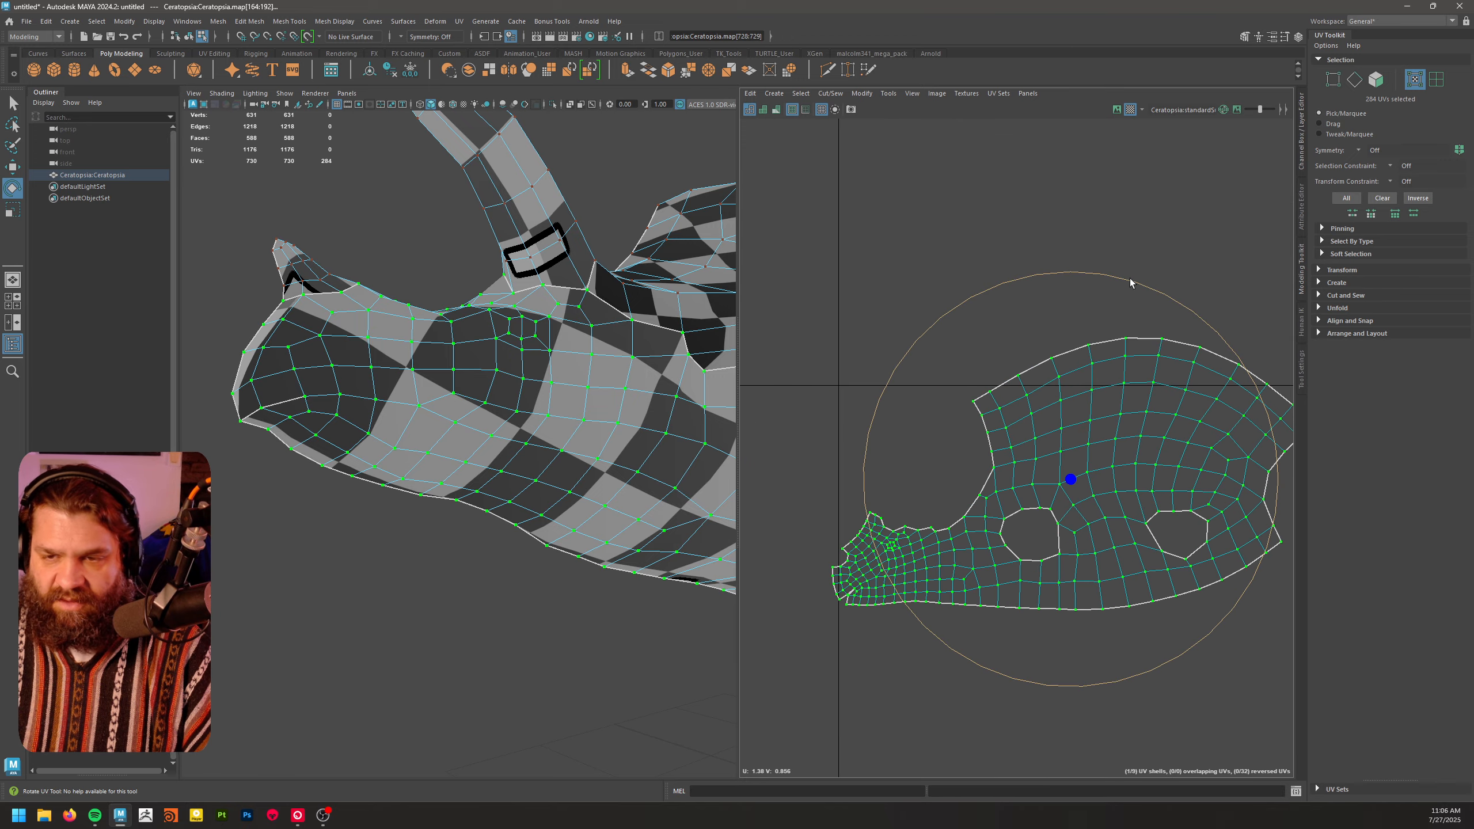
mouse_move(1130, 282)
left_mouse_down()
mouse_move(1169, 278)
mouse_move(1157, 279)
left_mouse_up()
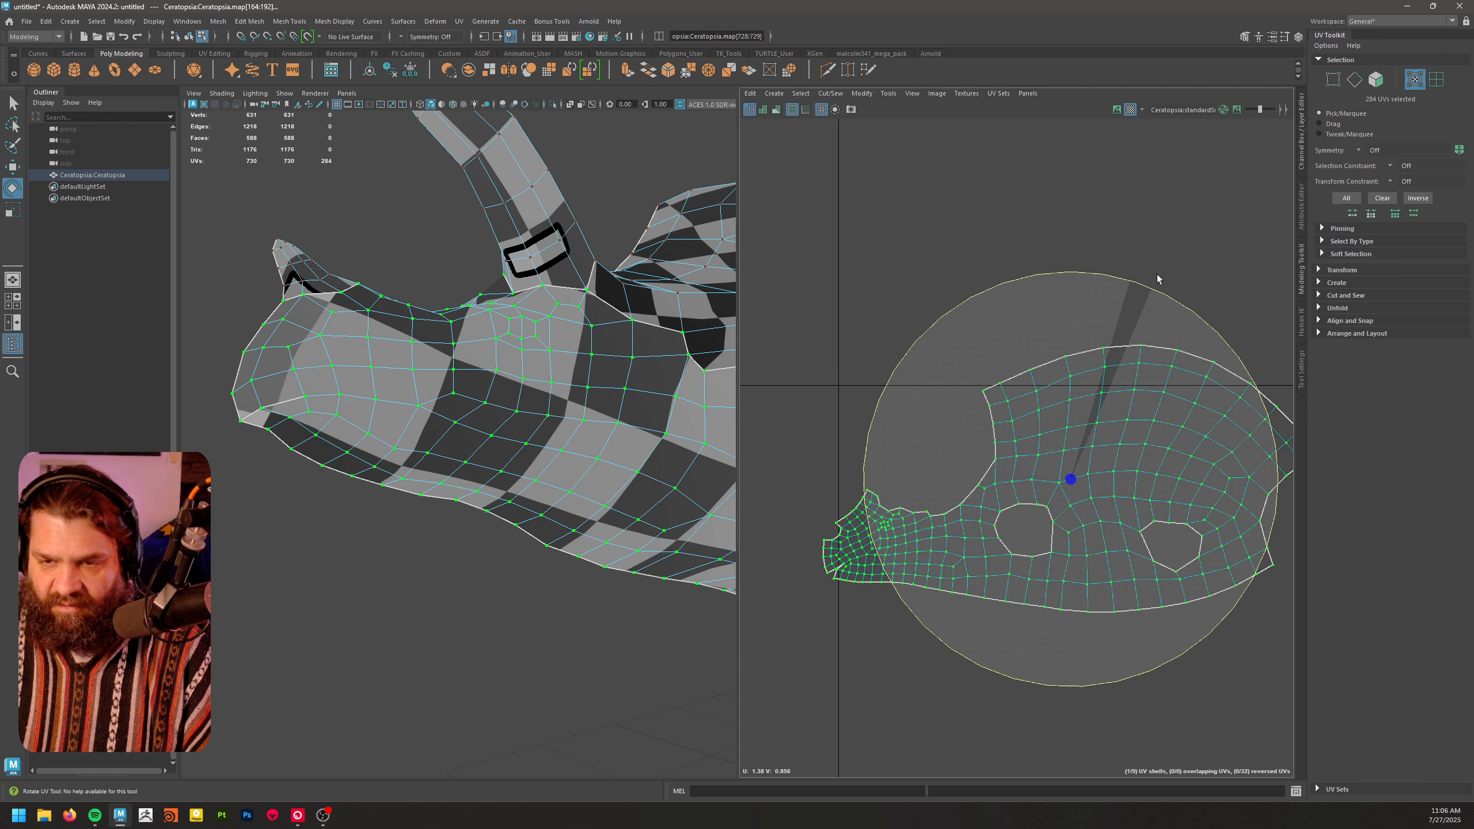
left_click(1067, 210)
- Select the head and body shell and place it directly below the leg and foot shells
mouse_move(514, 424)
right_mouse_down("alt")
mouse_move(440, 444)
mouse_move(498, 460)
mouse_move(542, 442)
mouse_move(504, 402)
right_mouse_up("alt")
right_click(584, 397)
right_click_drag(1074, 407, 830, 418, "alt")
middle_click_drag(1011, 470, 1104, 448, "alt")
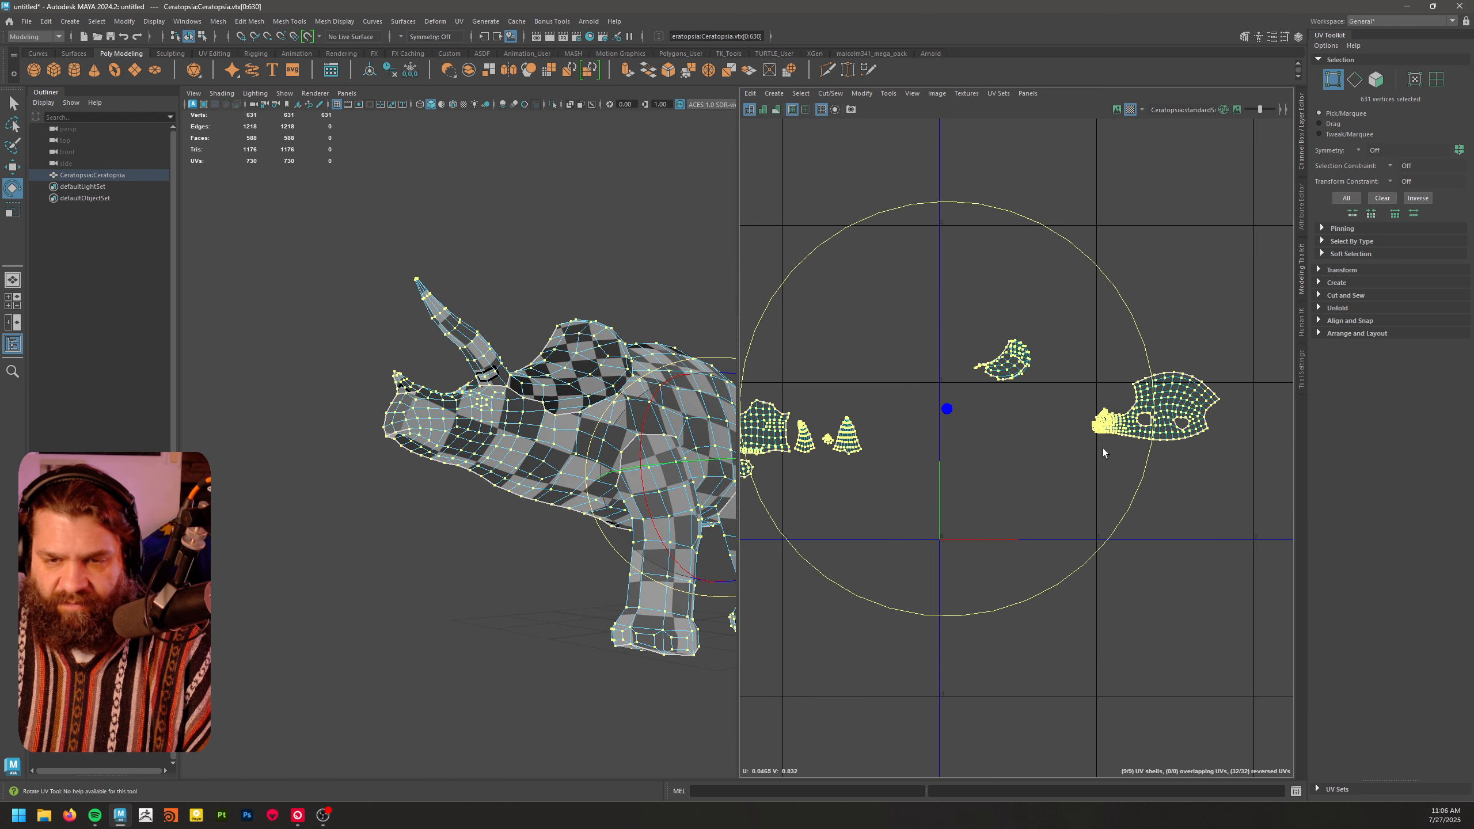
double_click(1181, 424)
right_click_drag(1203, 519, 1142, 479, "alt")
left_click(1244, 398)
left_click_drag(1085, 495, 1084, 496)
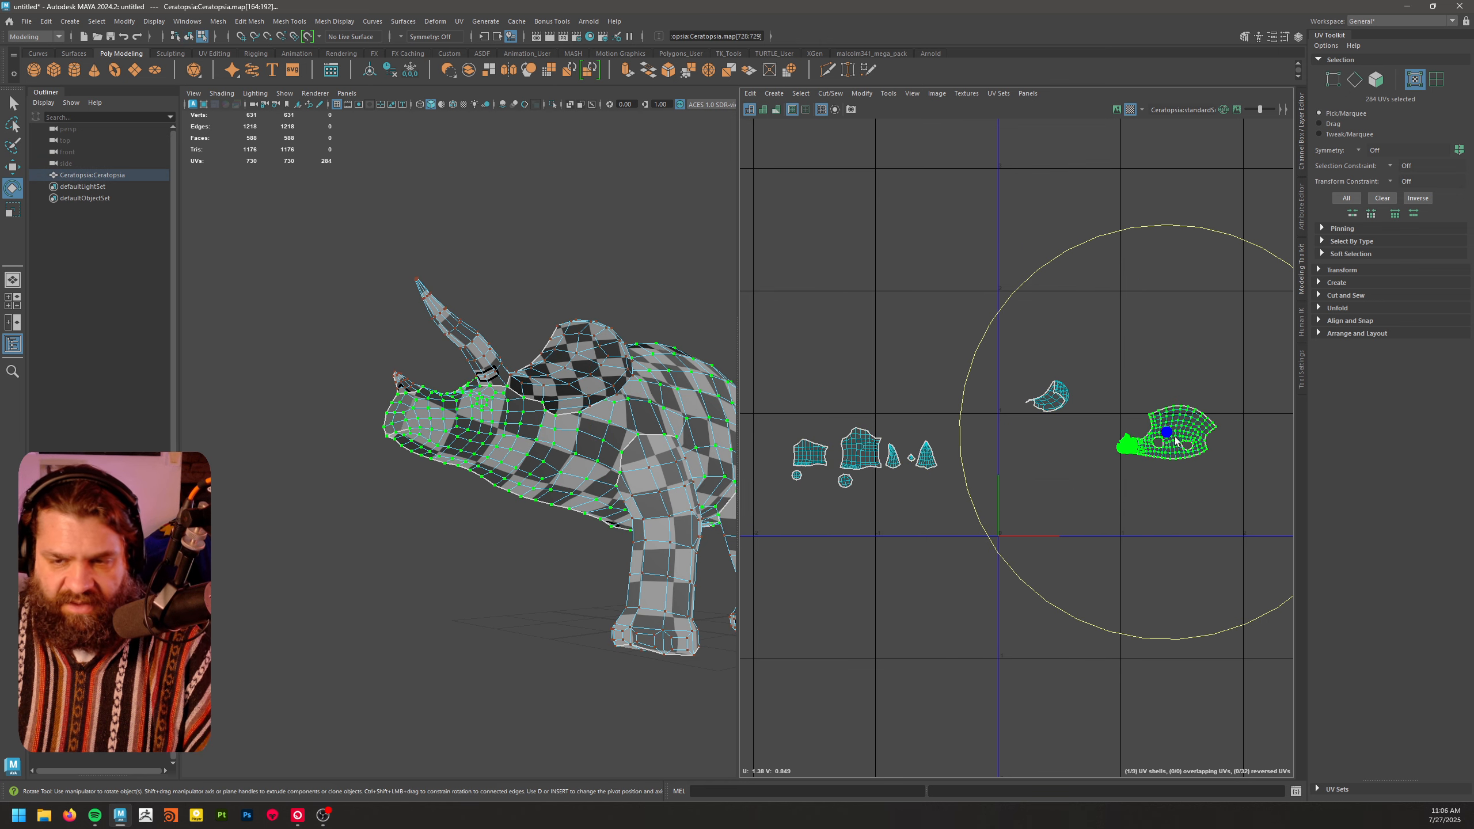
key("w")
left_click_drag(1164, 433, 829, 529)
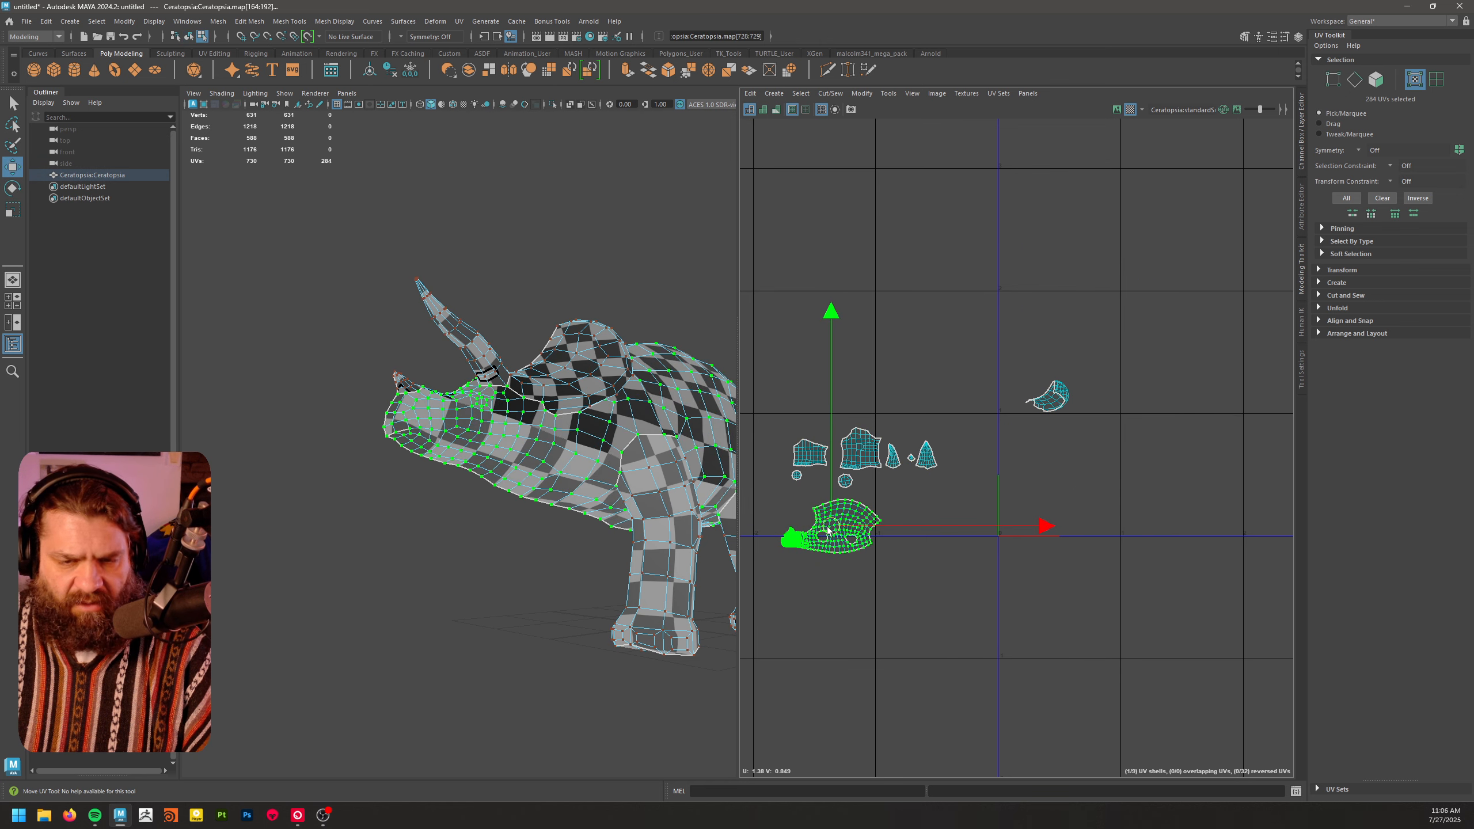
left_click(951, 464)
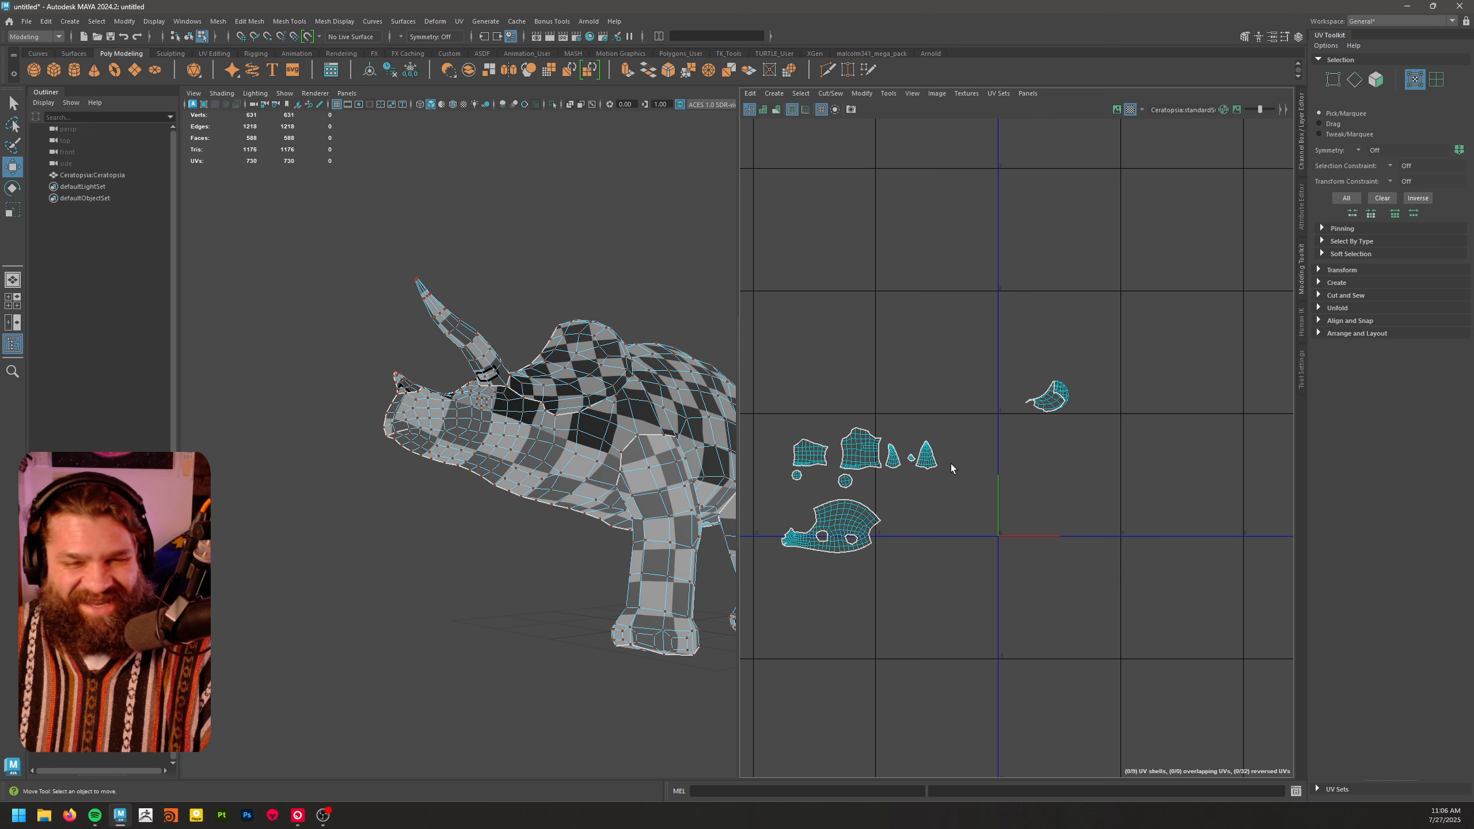
- Select the neck frill shell and move it next to the head and body shell
left_click_drag(1124, 514, 1126, 517)
middle_click_drag(1116, 463, 1238, 388, "alt")
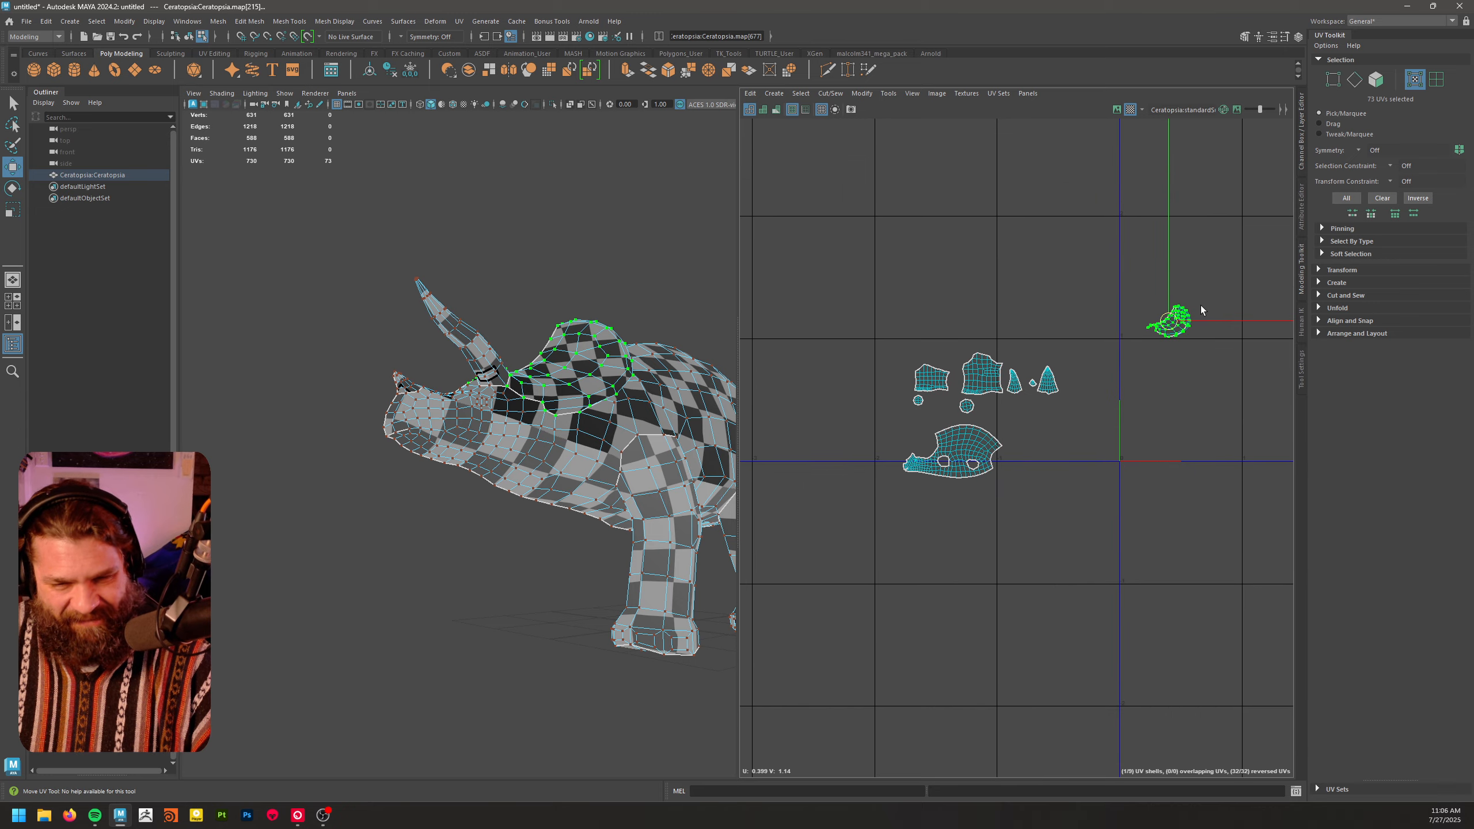
left_click_drag(1169, 322, 1036, 478)
scroll(1037, 482, "up", 5)
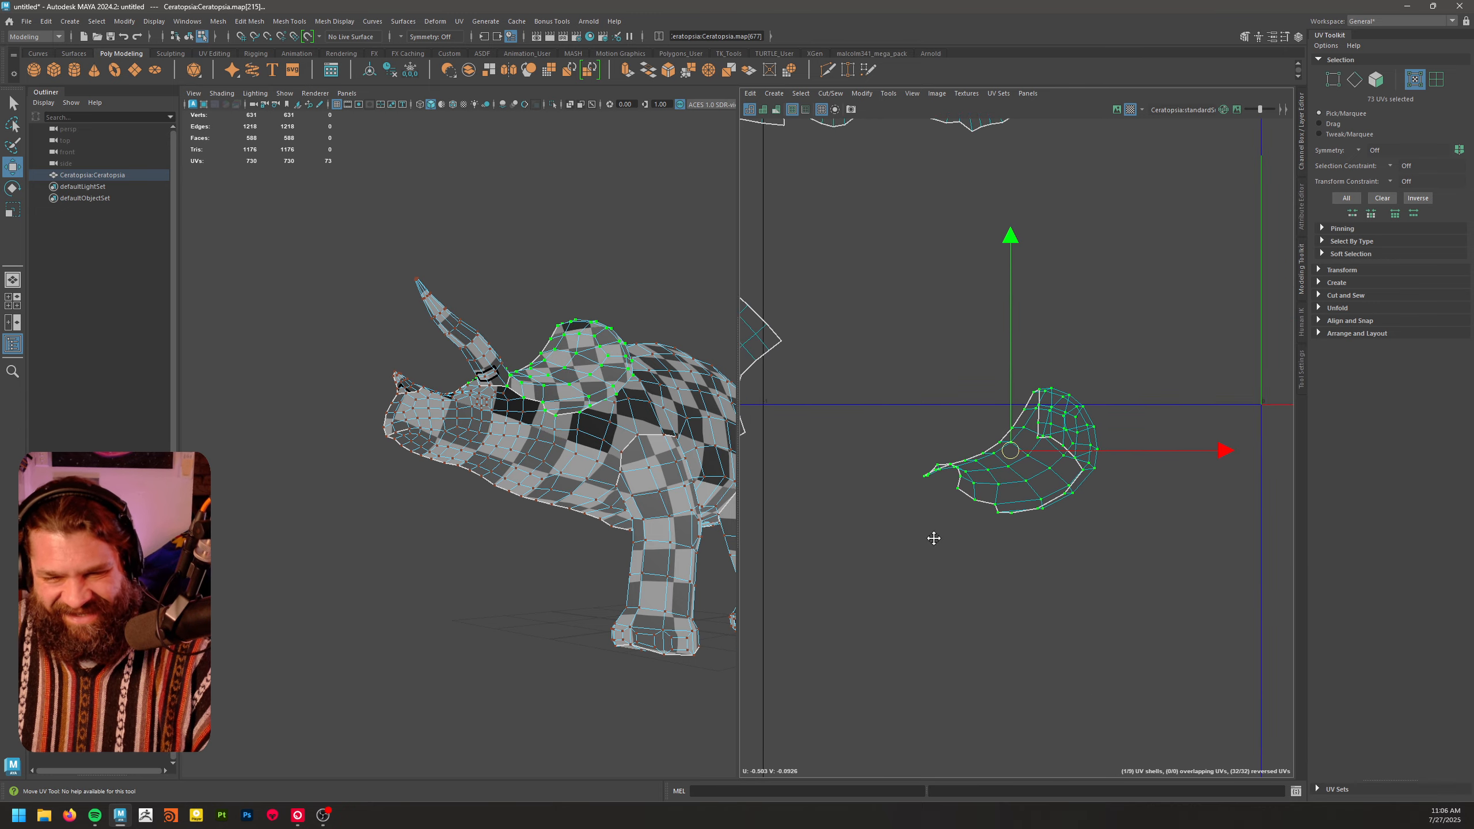
- Unfold the frill shell and shift it up beside the body shell, below the horn shells
right_click(997, 458, "shift")
right_click_drag(1007, 471, 894, 471, "shift")
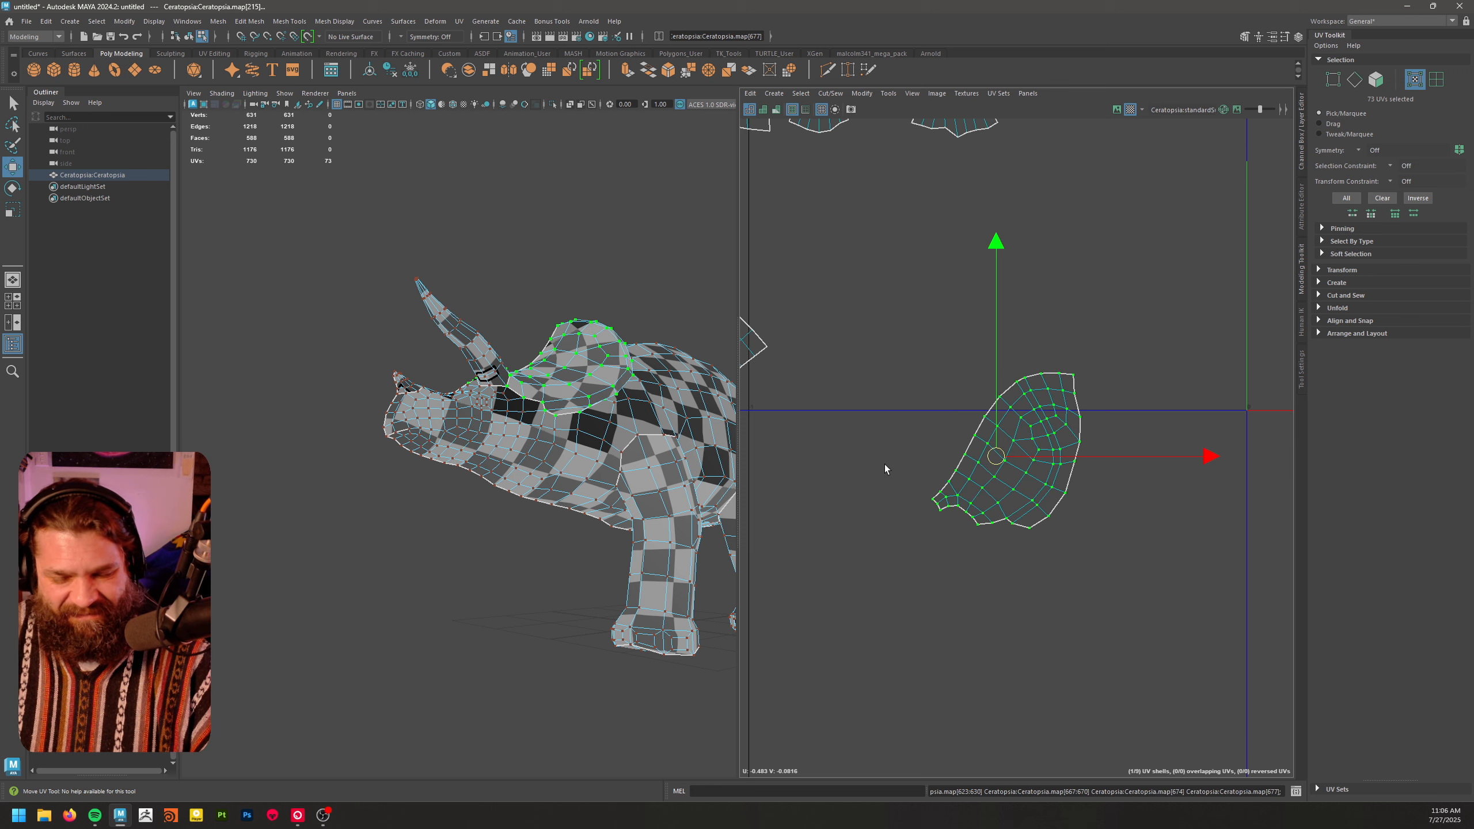
left_click_drag(1002, 465, 936, 338)
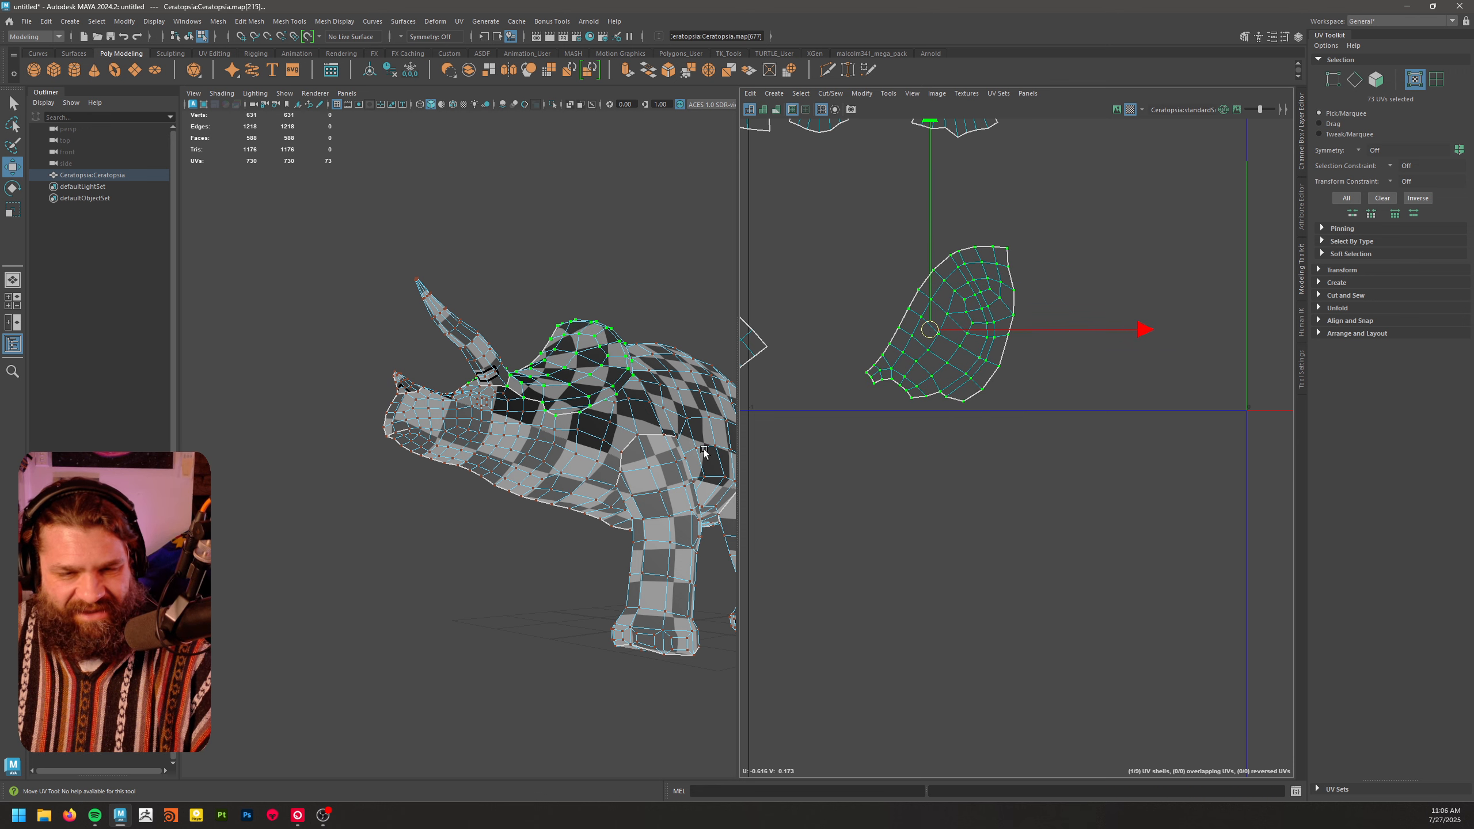
- Examine the checker pattern on the front, back and underside of the frill for stretching and seams
left_click_drag(705, 454, 541, 529, "alt")
middle_click_drag(540, 526, 482, 552, "alt")
right_click_drag(482, 551, 605, 530, "alt")
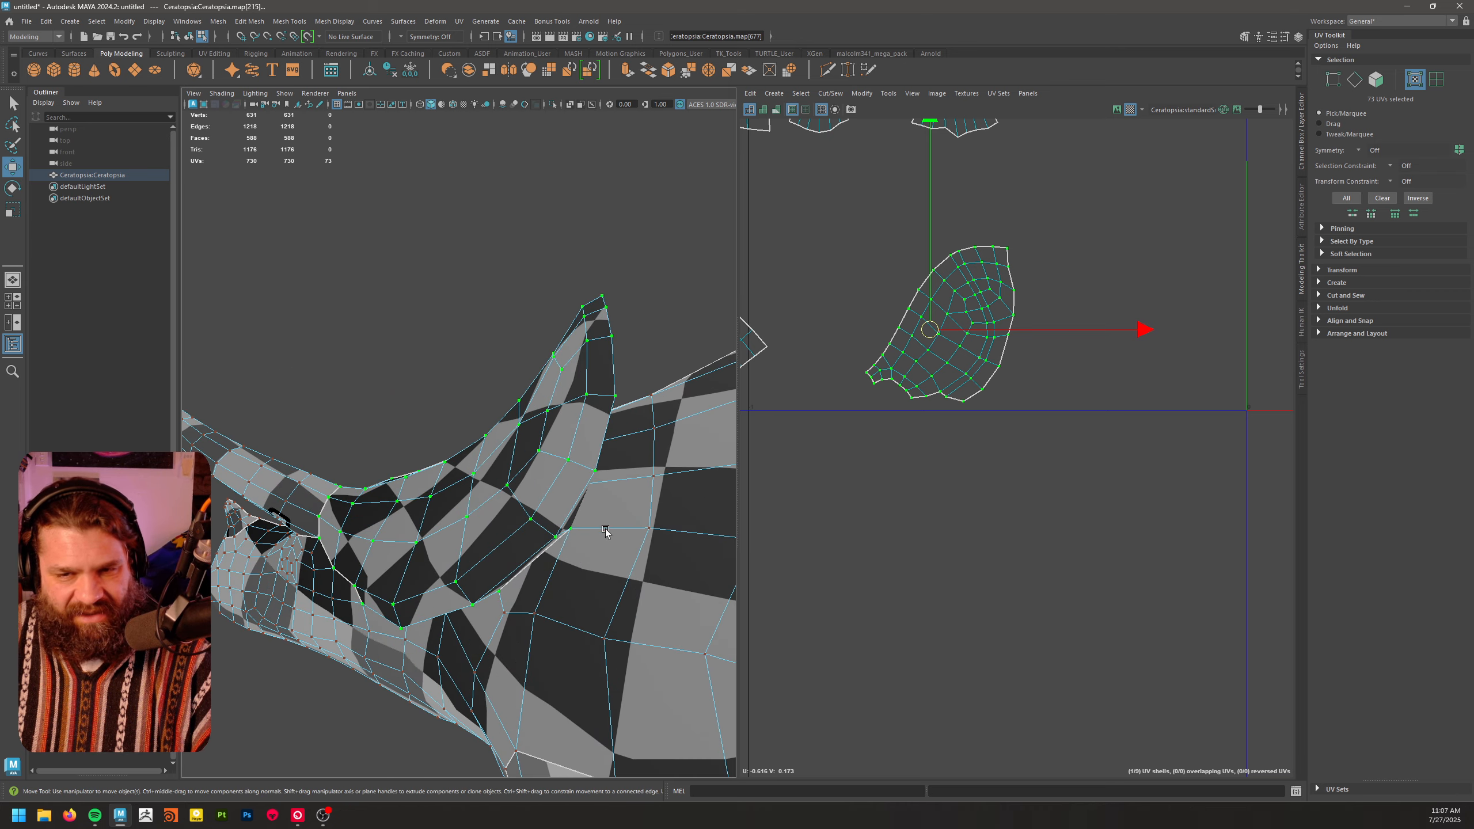
left_click_drag(514, 528, 632, 321, "alt")
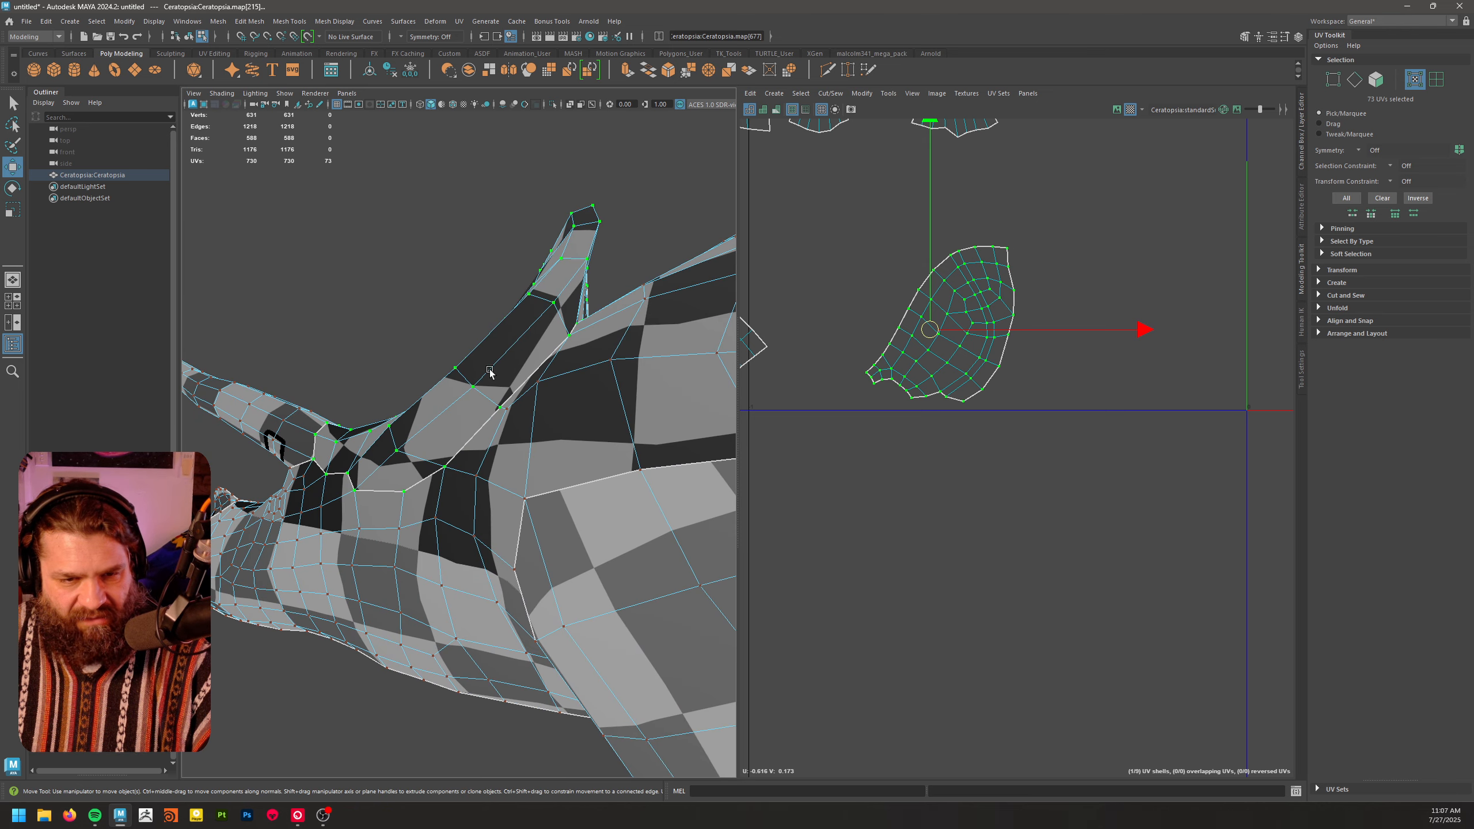
left_click_drag(482, 397, 482, 477, "alt")
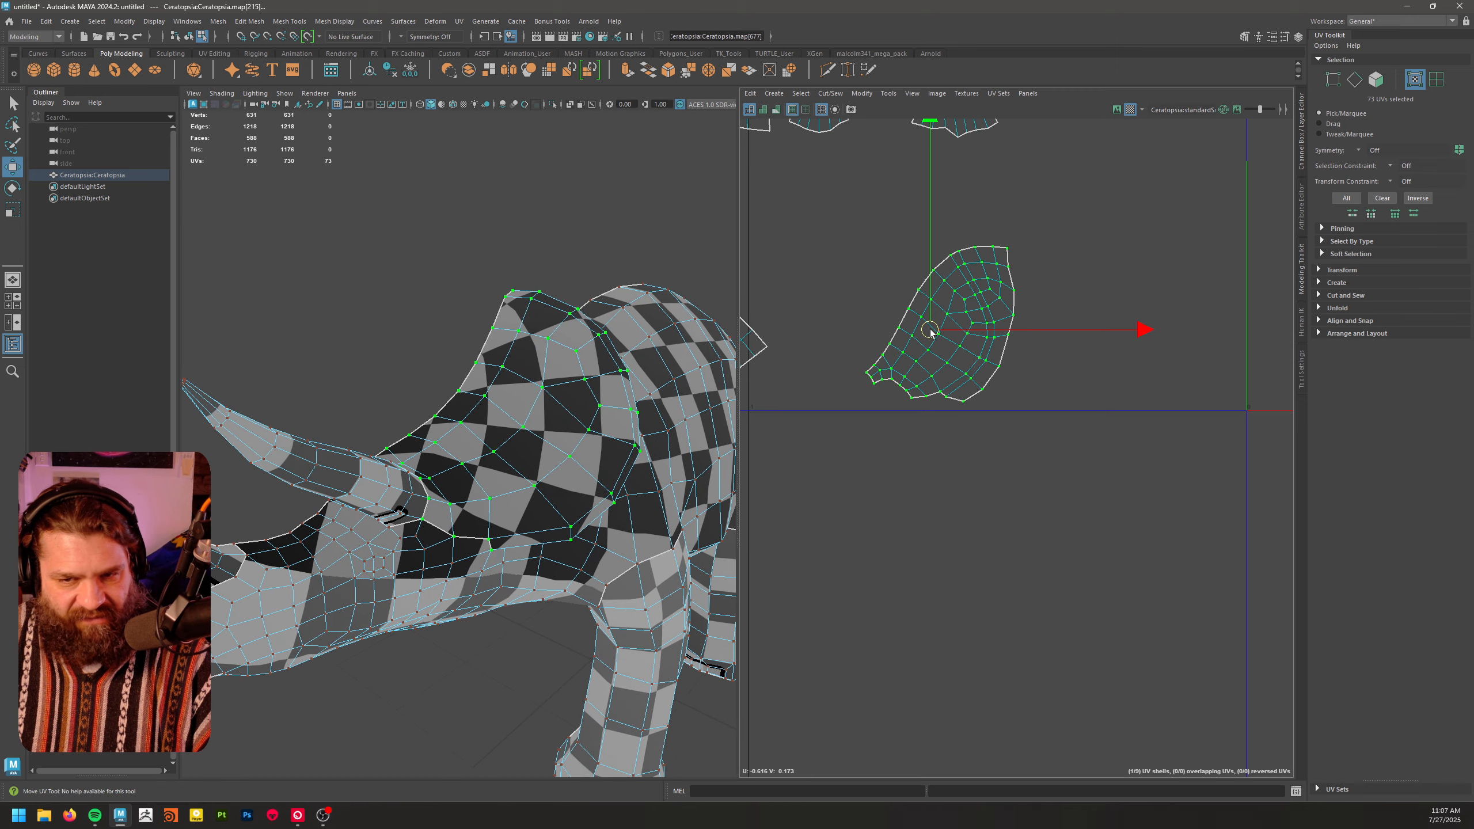
right_click_drag(932, 333, 908, 355, "alt")
middle_click_drag(908, 355, 911, 379, "alt")
left_click_drag(572, 487, 673, 484, "alt")
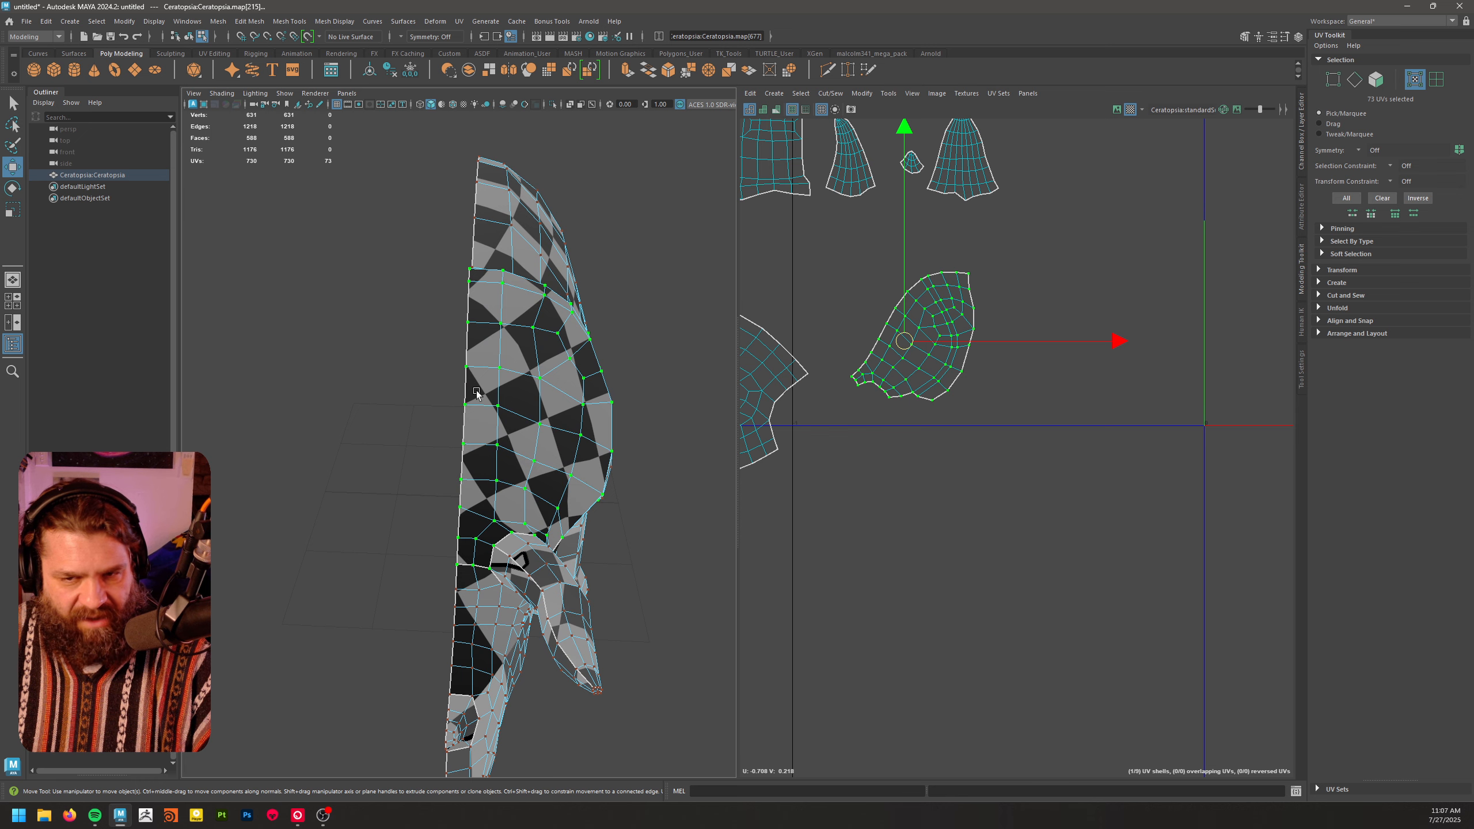
right_click_drag(933, 462, 752, 440, "alt")
middle_click_drag(752, 440, 929, 467, "alt")
left_click_drag(566, 535, 305, 481, "alt")
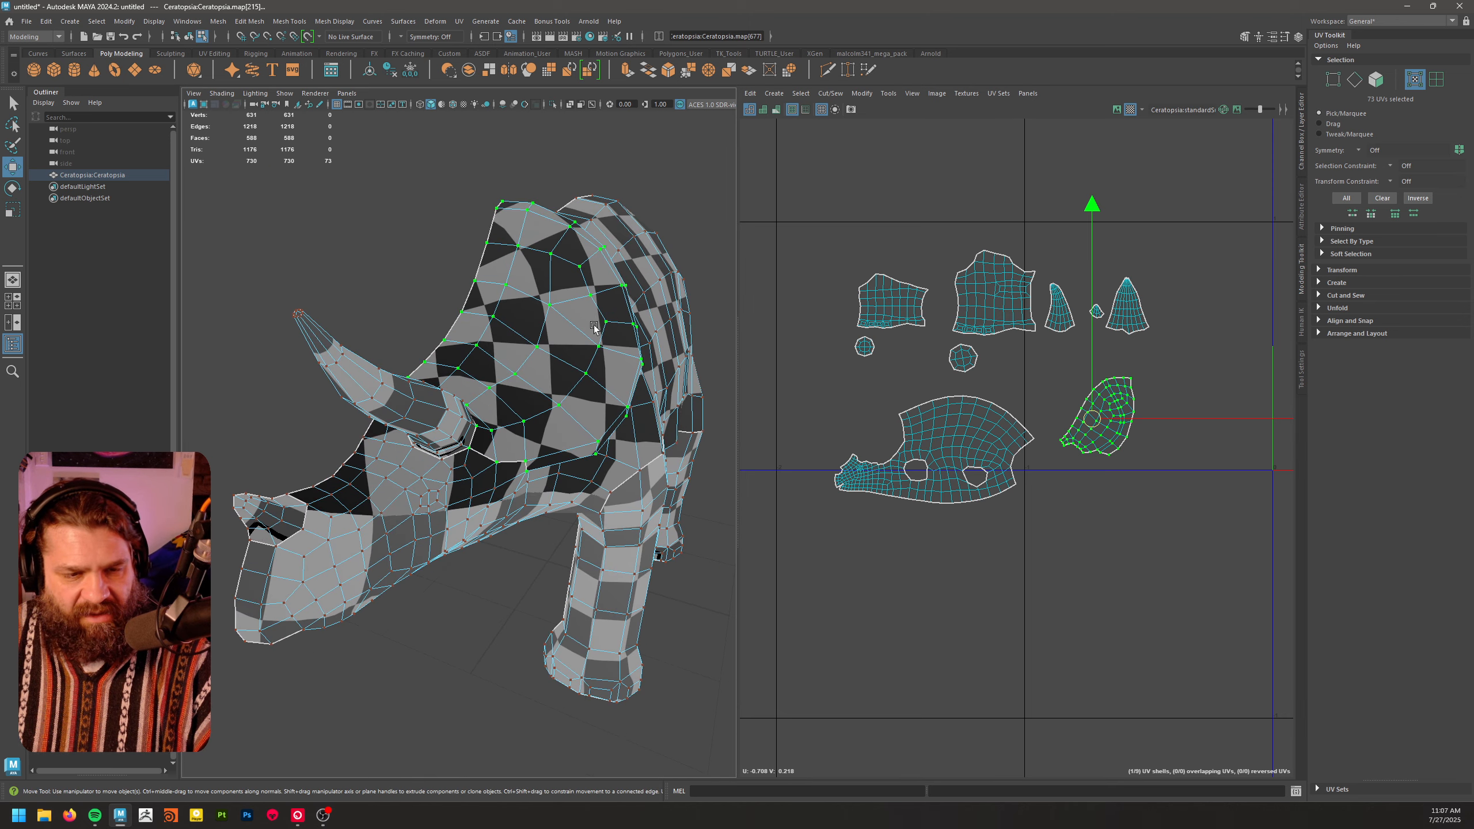
- Compare the checker pattern across the body, legs and frill, and review the arrangement of all UV shells
left_click_drag(593, 326, 414, 442, "alt")
middle_click_drag(581, 511, 570, 365, "alt")
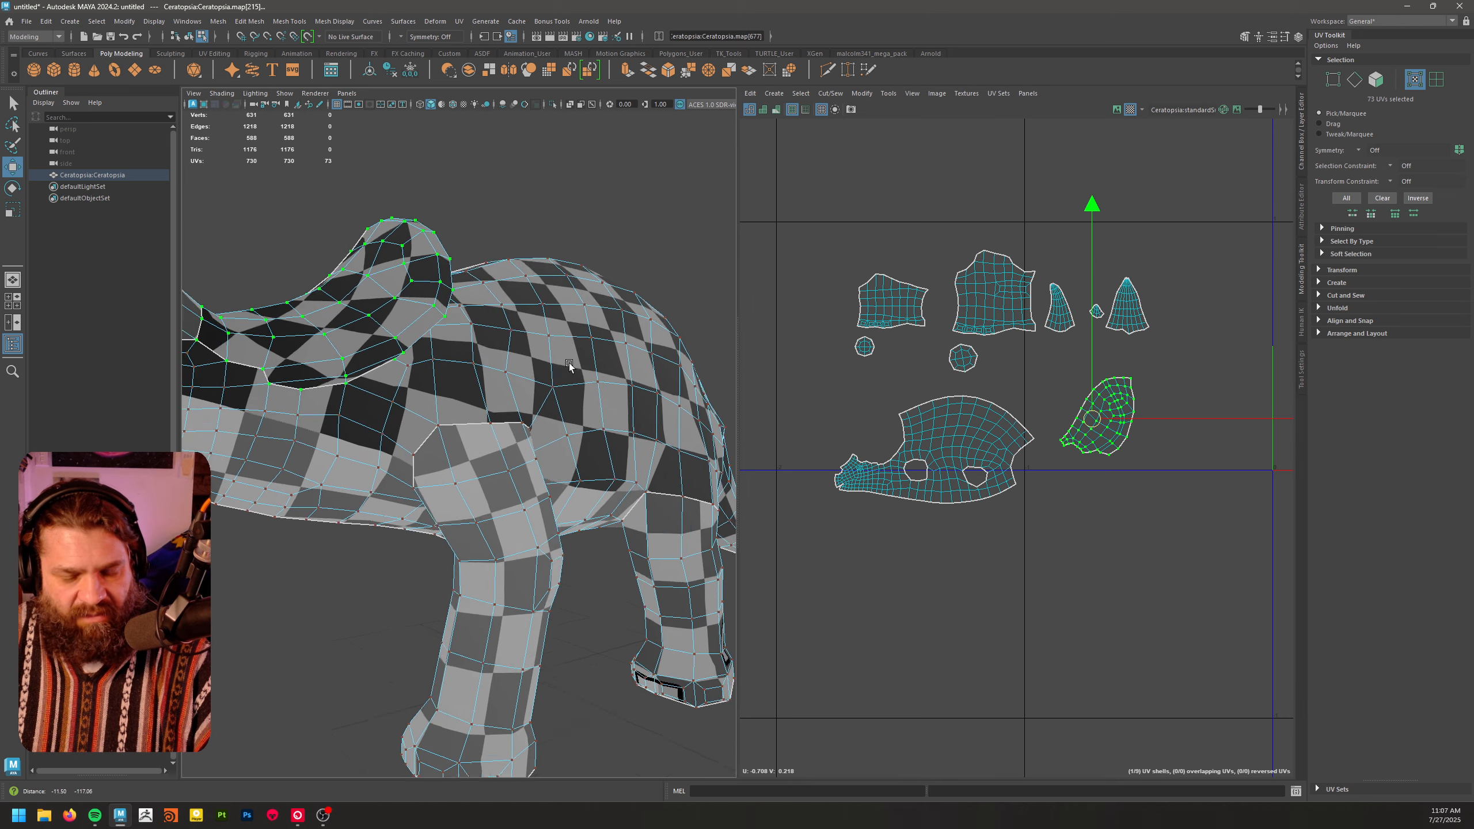
left_click_drag(638, 459, 672, 491, "alt")
right_click_drag(527, 504, 453, 496, "alt")
left_click_drag(464, 497, 627, 500, "alt")
right_click_drag(1120, 525, 963, 505, "alt")
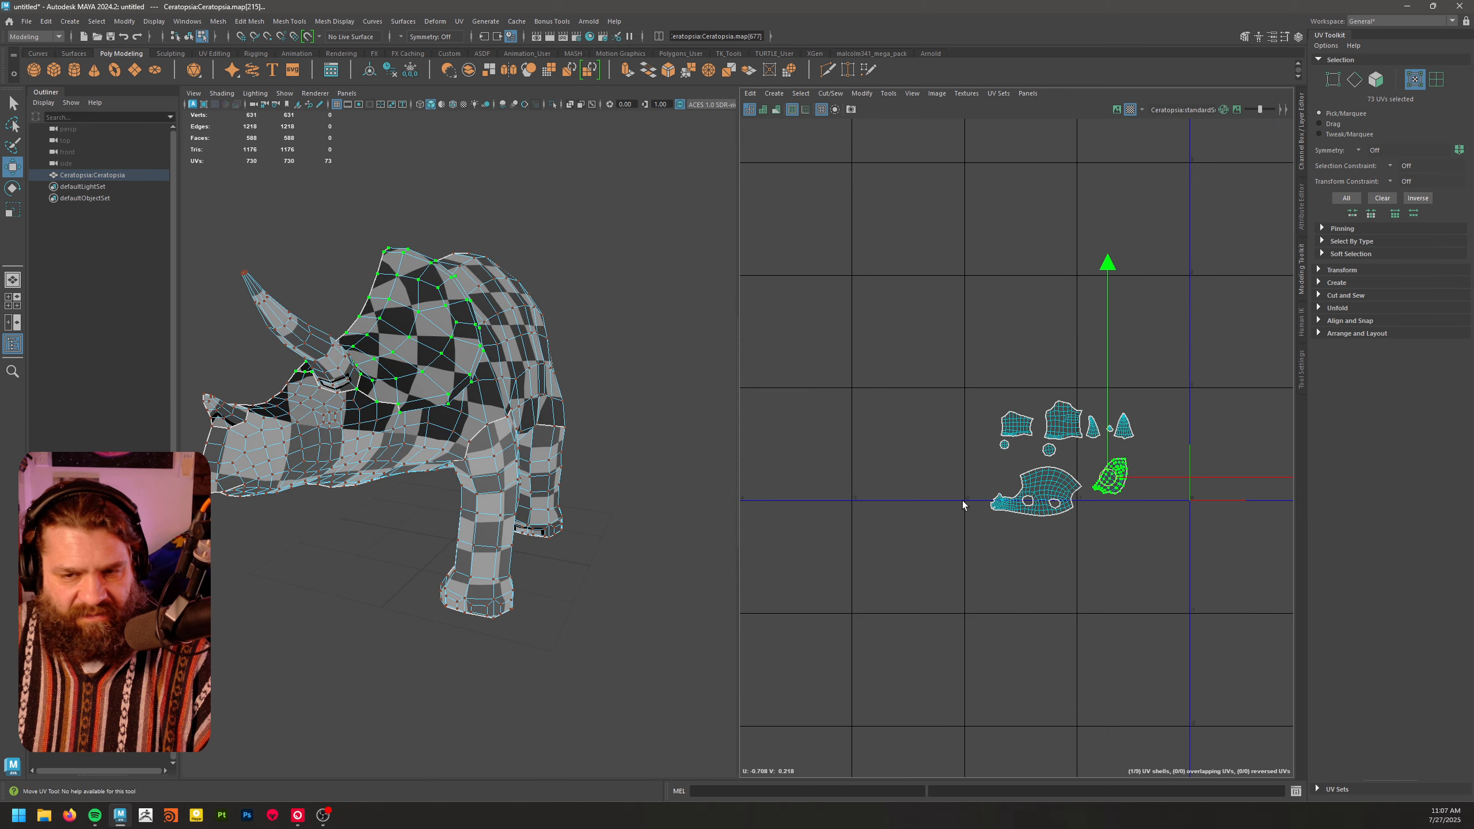
middle_click_drag(1118, 513, 868, 491, "alt")
right_click_drag(1121, 549, 1084, 546, "alt")
middle_click_drag(1084, 547, 1106, 507, "alt")
right_click_drag(941, 482, 1254, 546, "alt")
middle_click_drag(1253, 546, 1092, 613, "alt")
middle_click_drag(1098, 564, 1205, 577, "alt")
- Select the UVs of all shells and move them together onto the 0 to 1 UV tile
left_click(617, 313)
right_click_drag(489, 361, 648, 309)
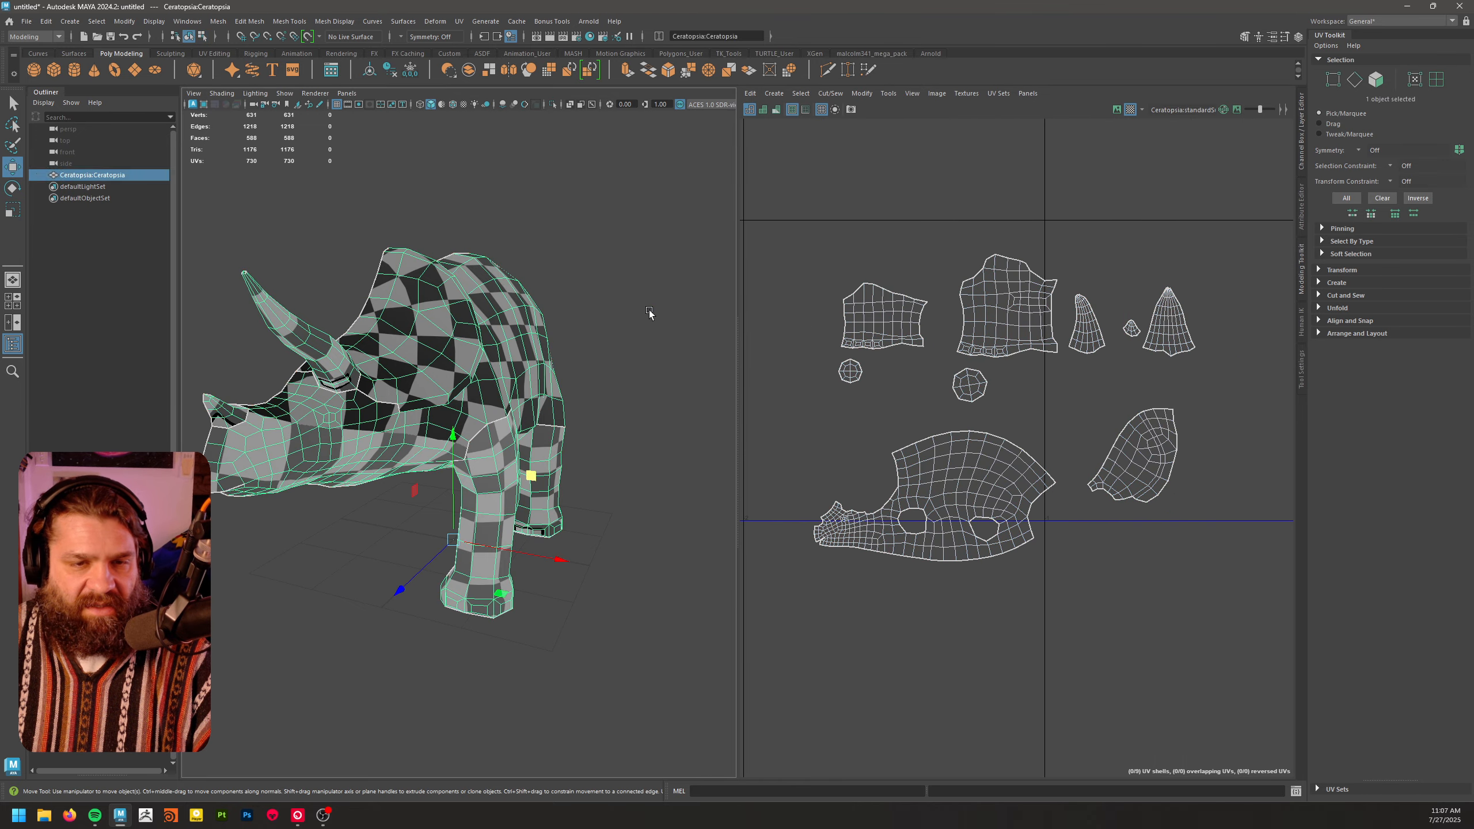
right_click_drag(1057, 441, 1004, 431, "alt")
middle_click_drag(1004, 431, 875, 419, "alt")
right_click_drag(957, 418, 1072, 465, "alt")
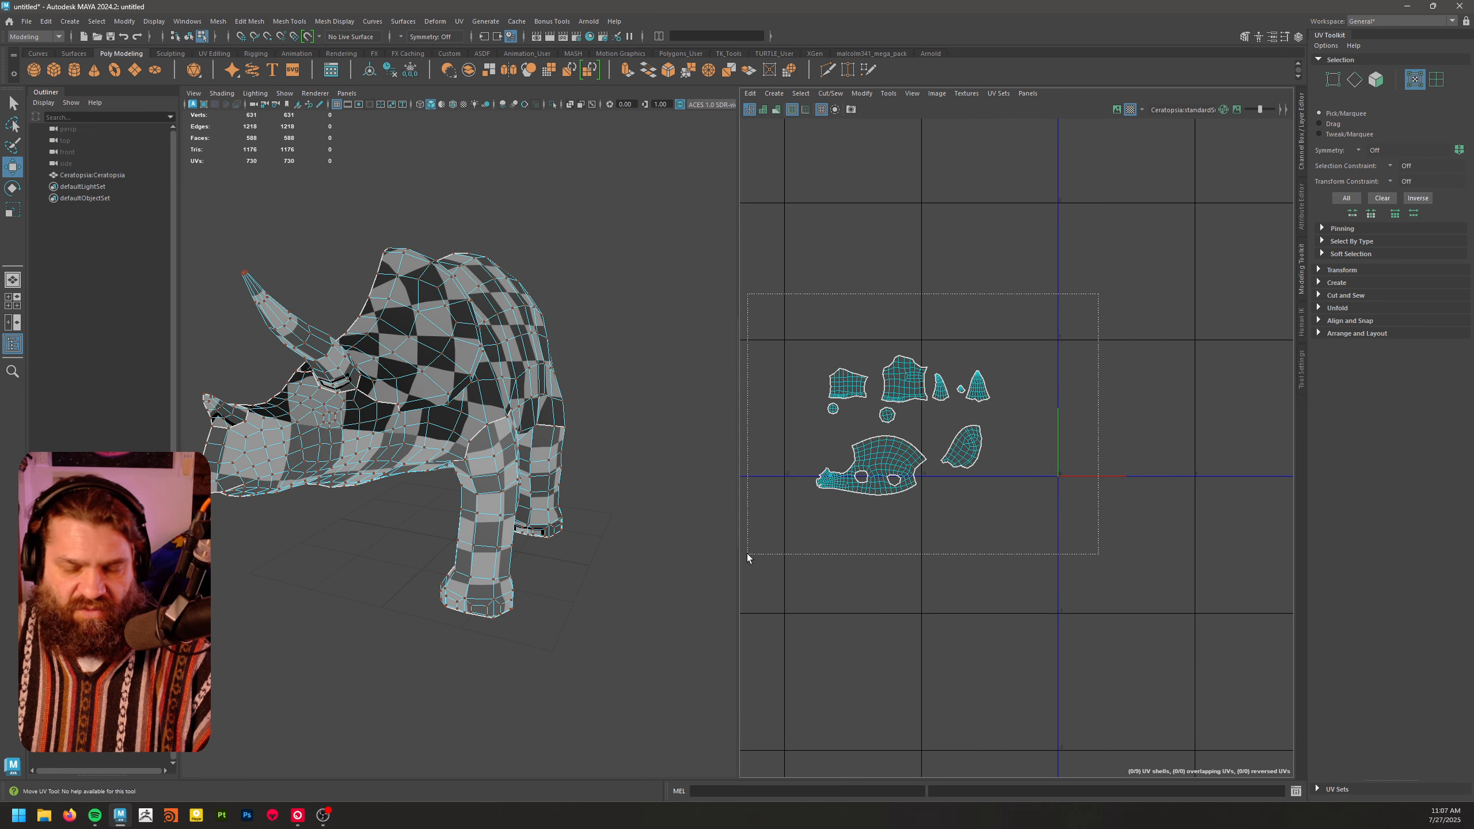
left_click_drag(747, 554, 747, 554)
left_click_drag(903, 426, 1127, 407)
right_click_drag(1126, 444, 1315, 499, "alt")
middle_click_drag(1205, 492, 1030, 569, "alt")
right_click_drag(1030, 570, 1092, 576, "alt")
- Nudge all shells slightly upward, and shift the head and body shell so its snout lies inside the 0 to 1 tile
left_click_drag(618, 528, 536, 528, "alt")
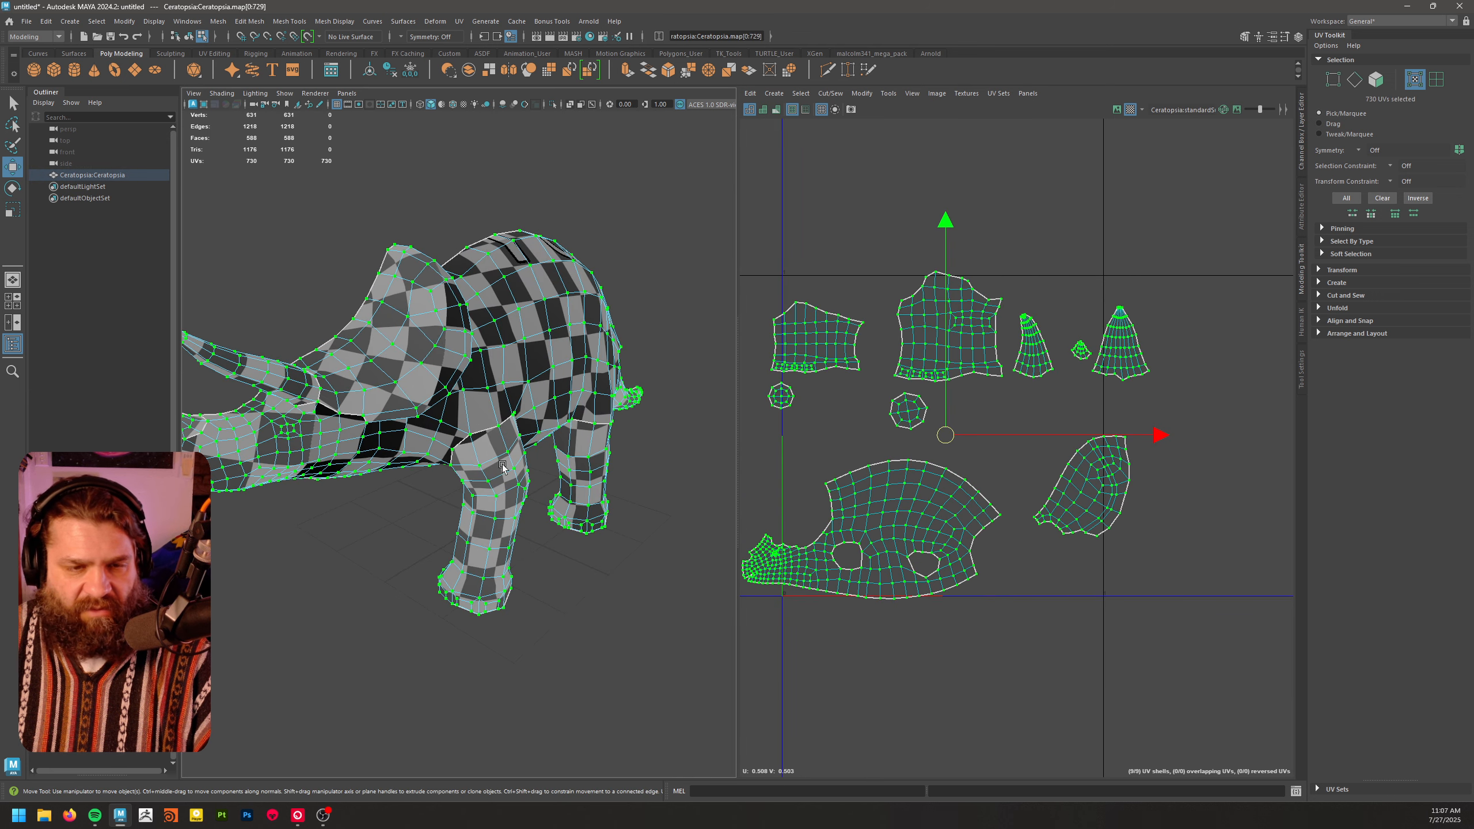
left_click_drag(503, 466, 579, 347, "alt")
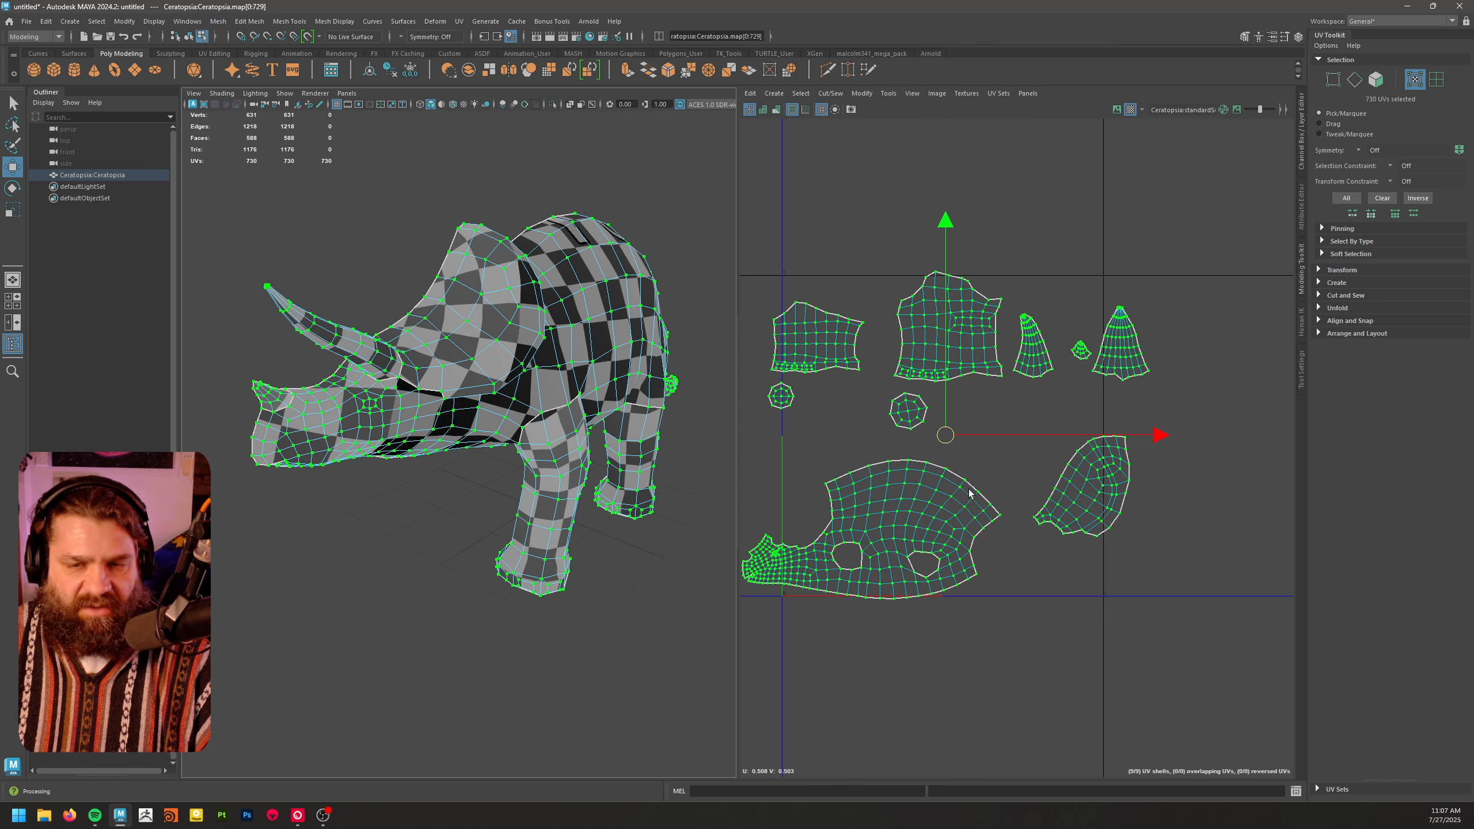
left_click_drag(946, 436, 948, 426)
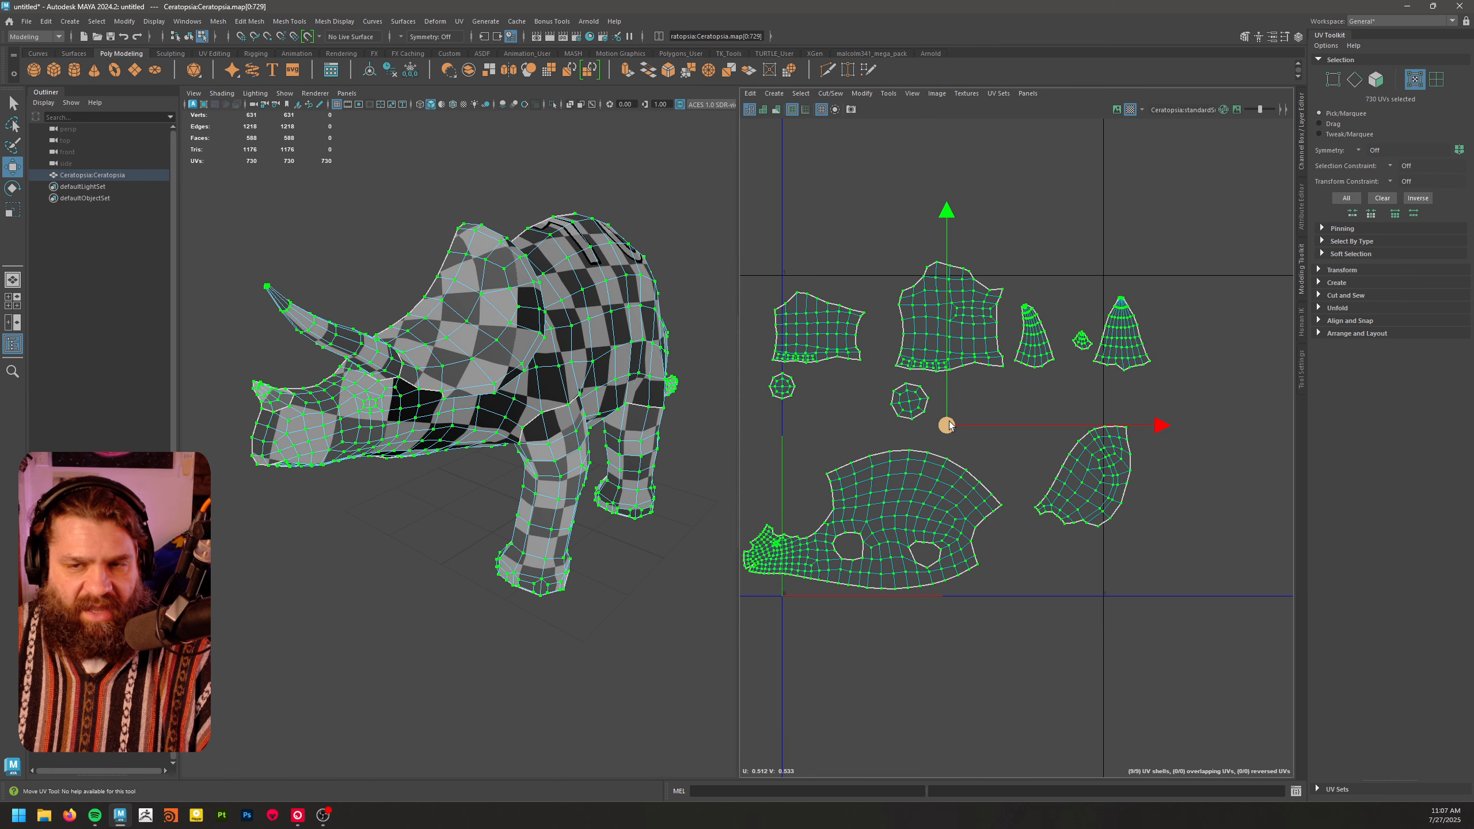
left_click(985, 440)
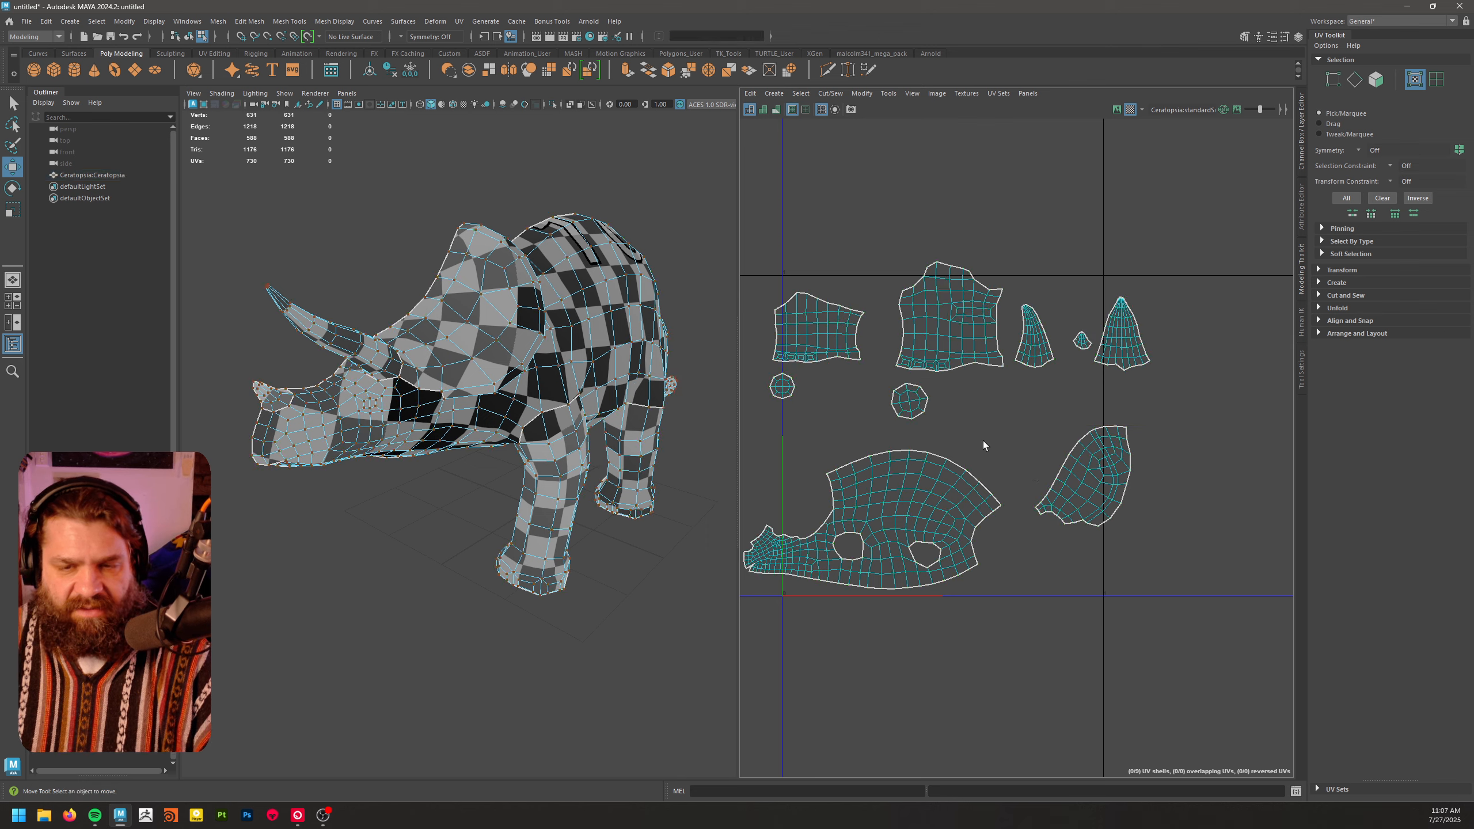
left_click(918, 486)
left_click_drag(870, 524, 918, 513)
- Select the UVs of all shells and set their texel density to 2.3246 at a map size of 2048
right_click_drag(1139, 432, 936, 345, "alt")
left_click_drag(819, 271, 1201, 631)
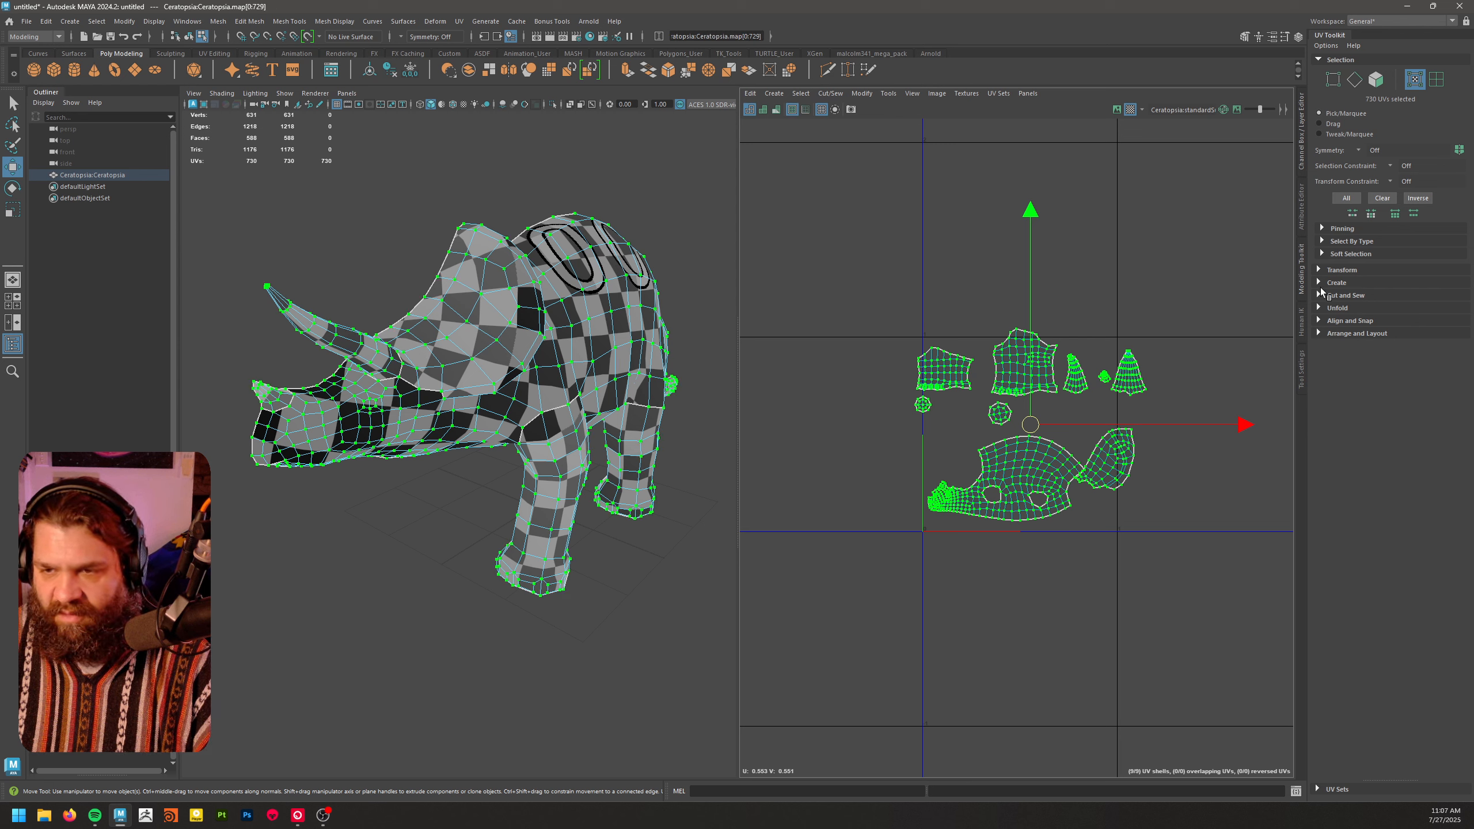
left_click(1329, 272)
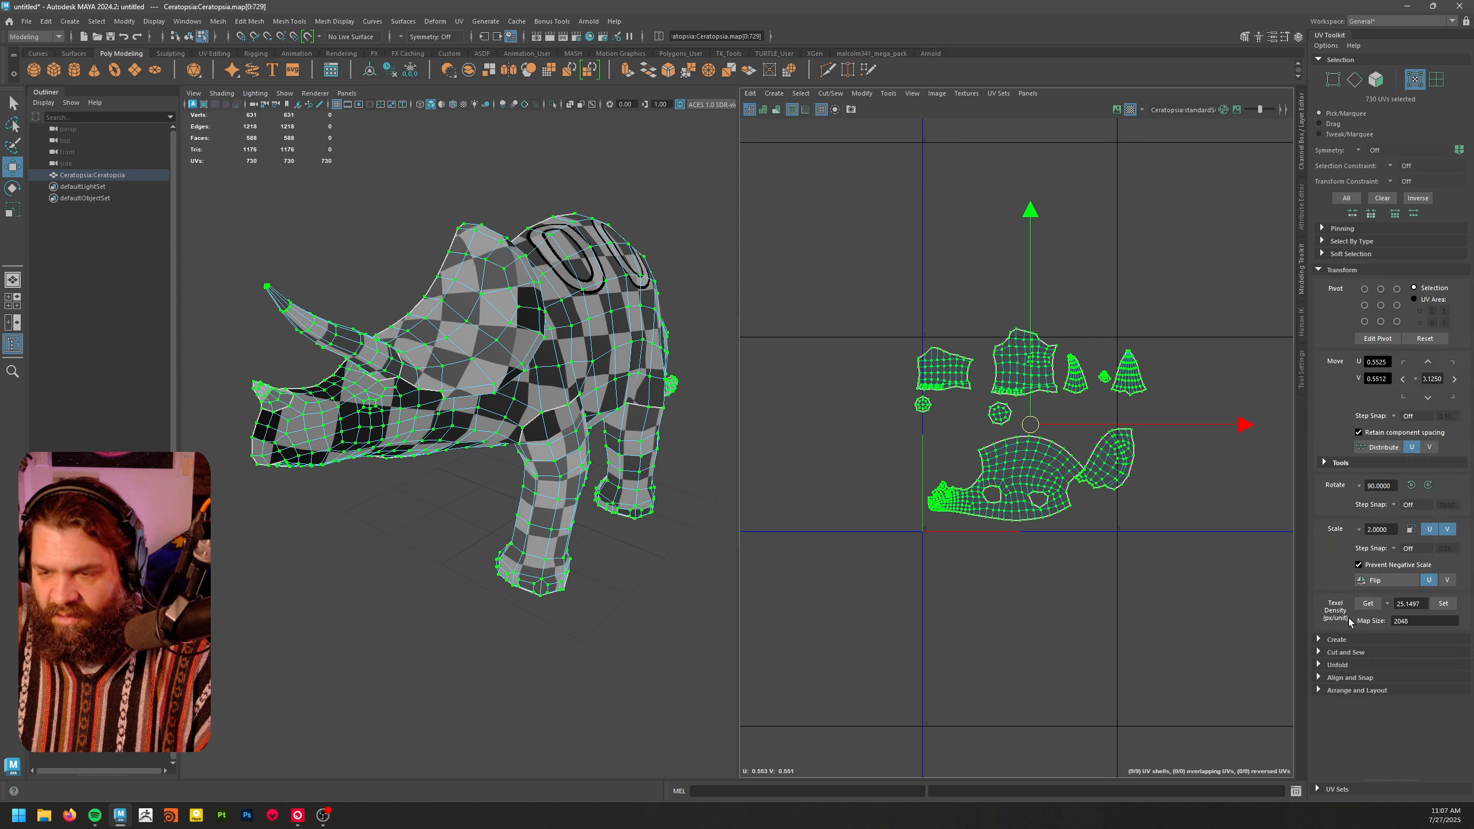
left_click(1442, 604)
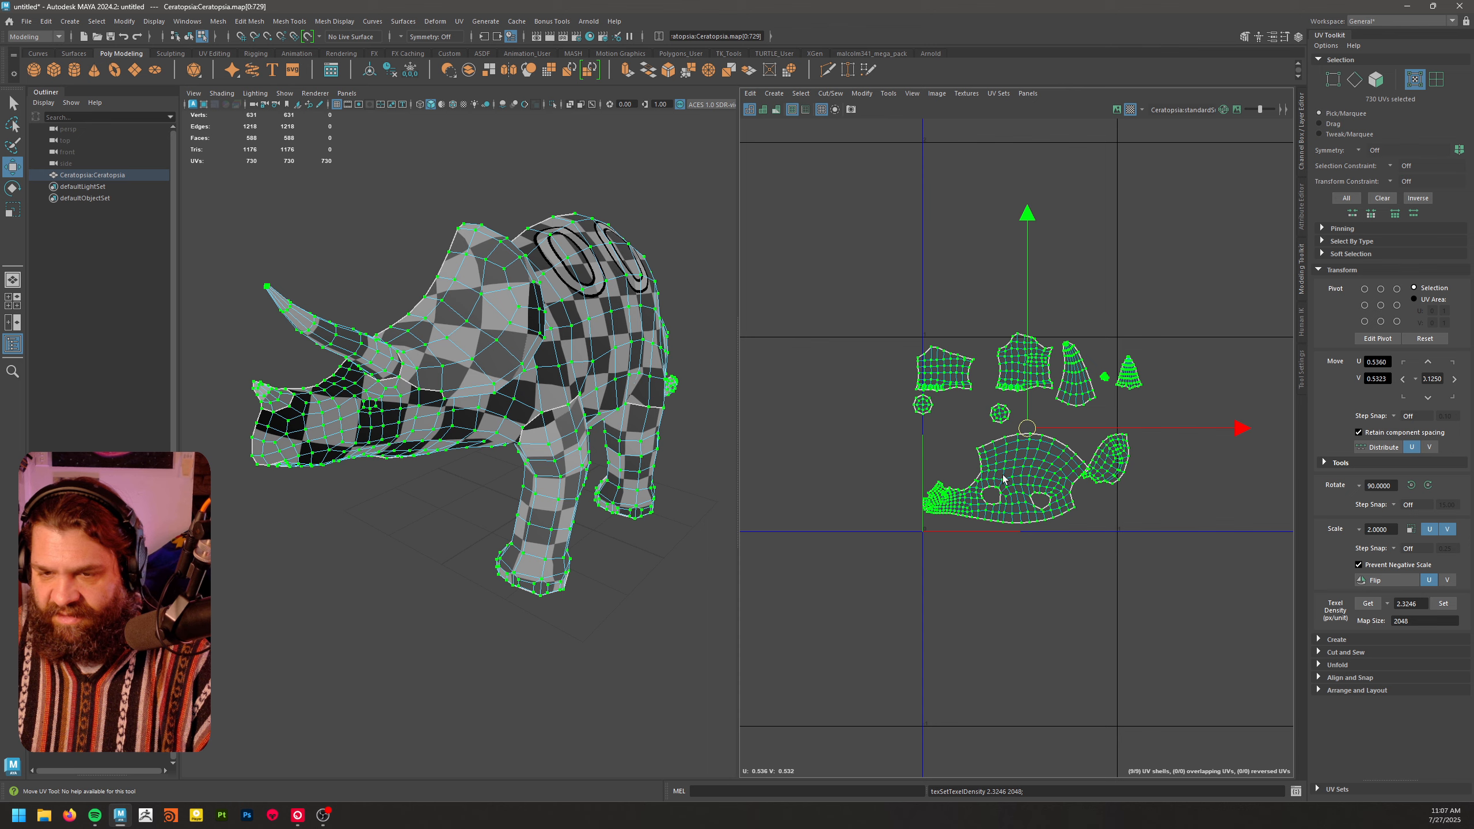
- Nudge the head and body shell into the lower left corner of the 0 to 1 tile
right_click_drag(977, 528, 1136, 585, "alt")
middle_click_drag(1136, 584, 1071, 671, "alt")
double_click(1017, 583)
middle_click_drag(959, 515, 962, 528)
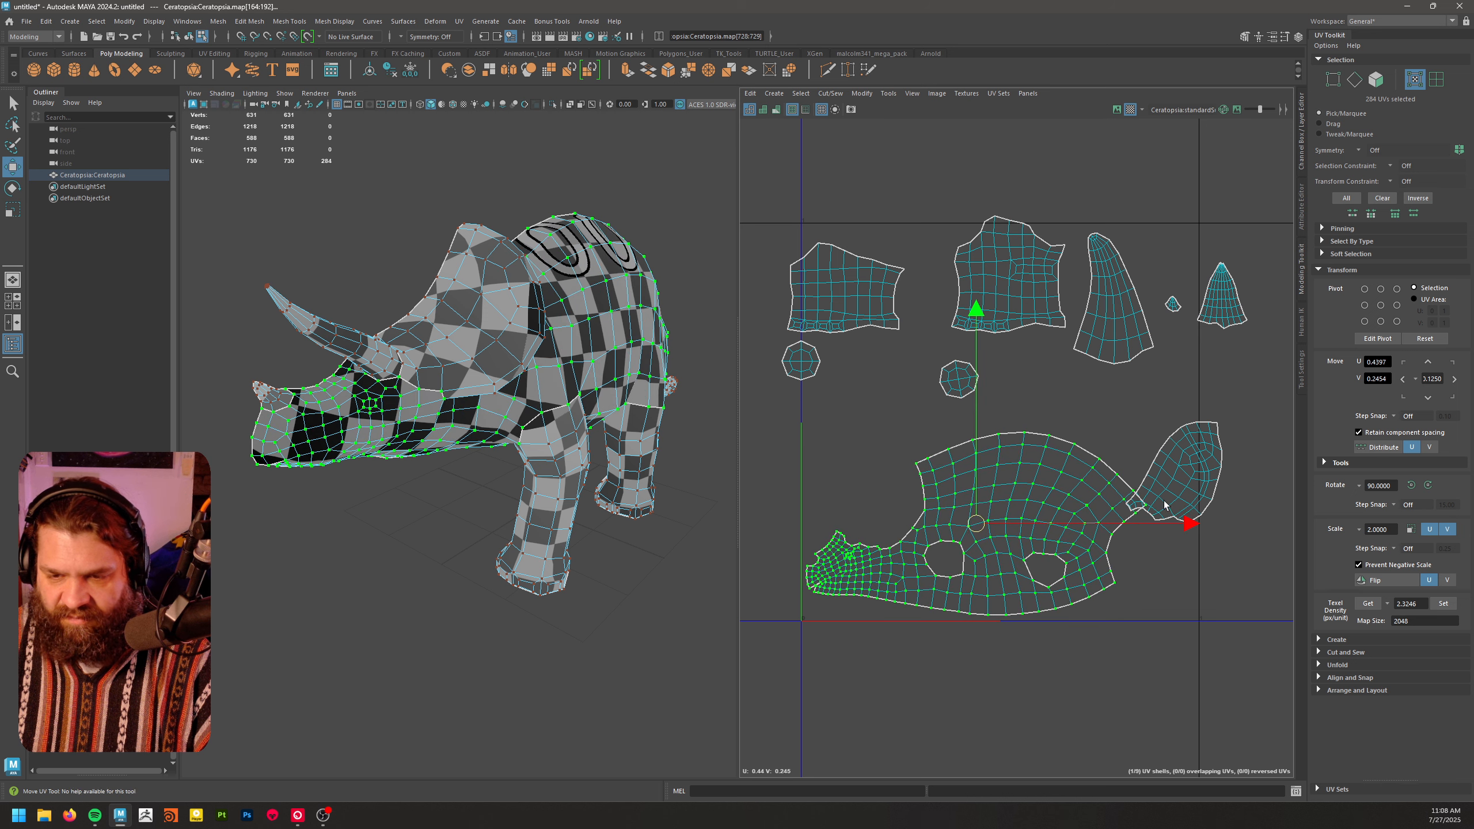
- Move the frill shell above the snout, rotate it upright and fit it against the neck of the head and body shell
double_click(1164, 503)
middle_click_drag(1179, 478, 798, 422)
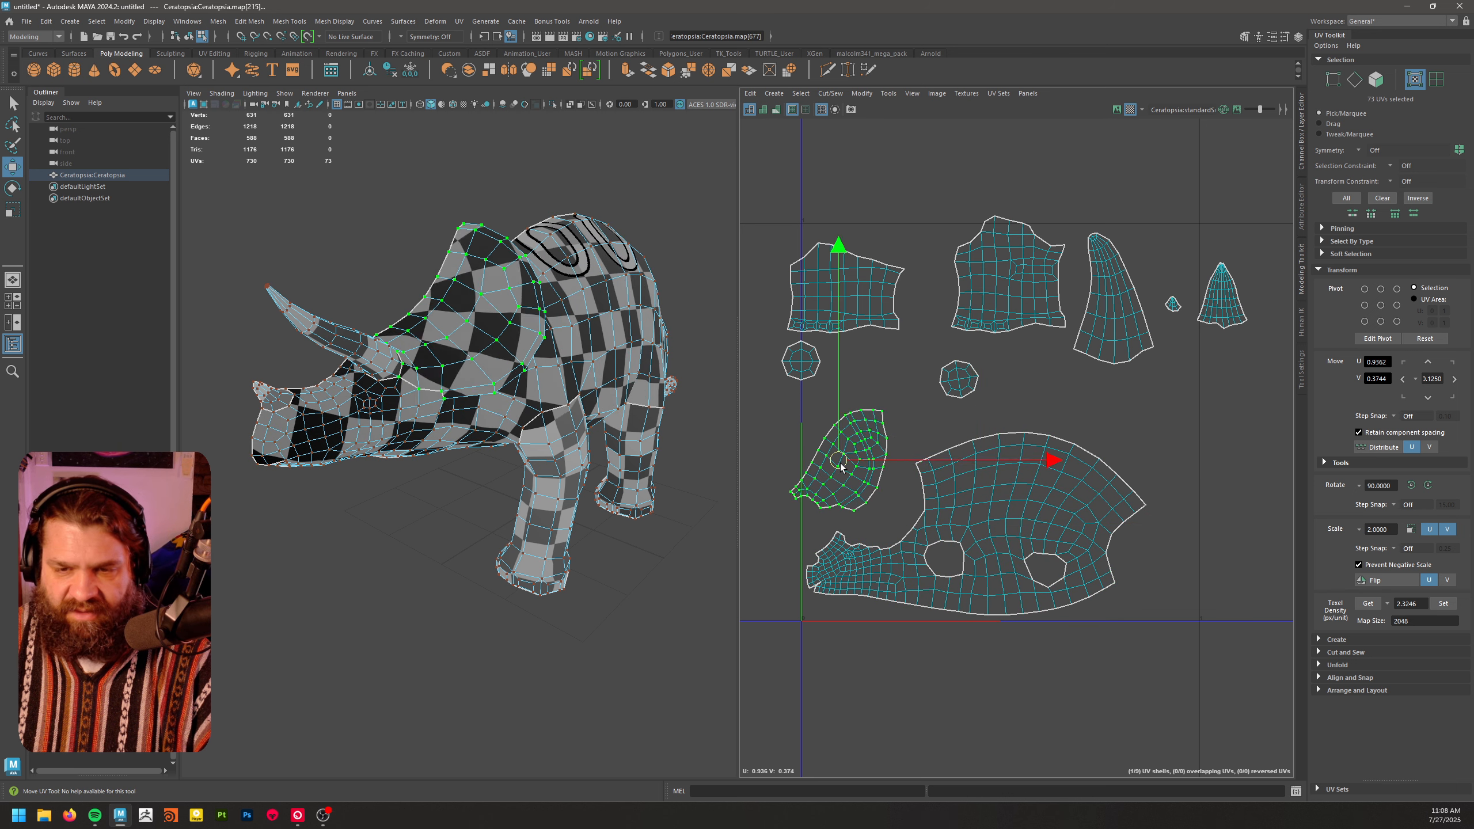
key("e")
middle_click_drag(1033, 401, 952, 313)
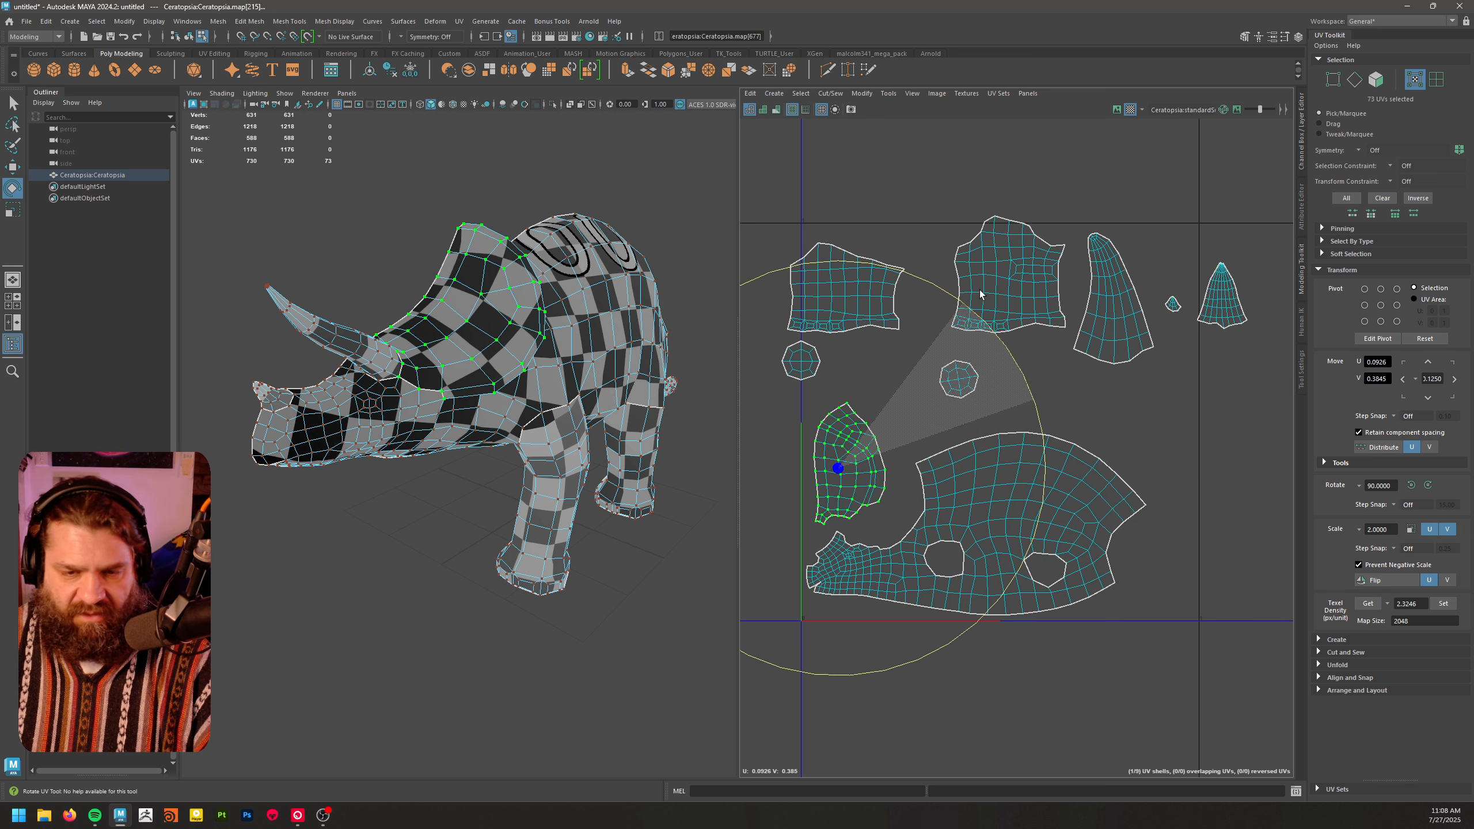
key("w")
middle_click_drag(844, 472, 869, 483)
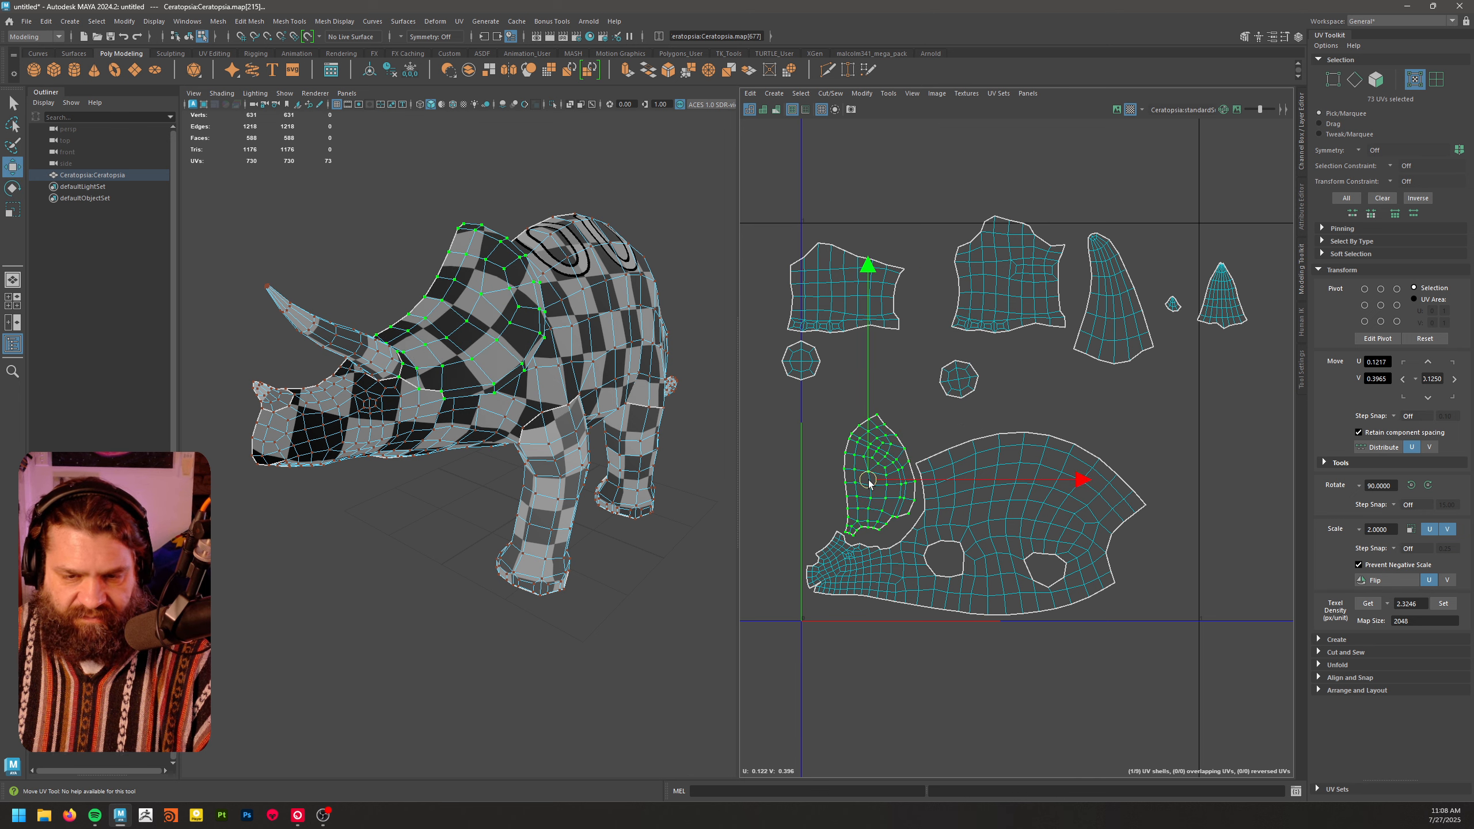
- Place the rear and front foot sole shells side by side between the frill shell and the body's back
double_click(811, 380)
middle_click_drag(822, 368, 920, 437)
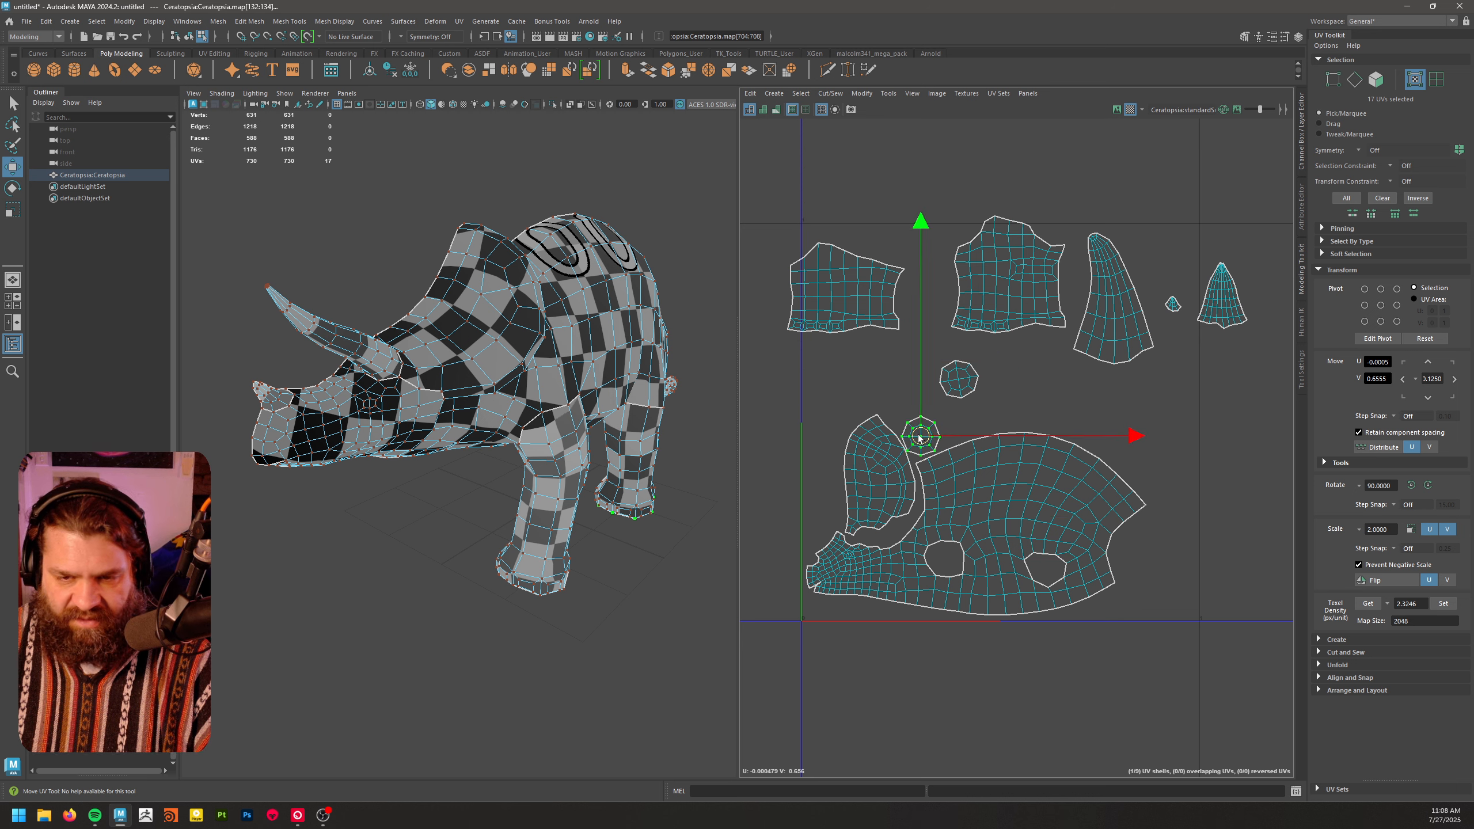
double_click(959, 378)
middle_click_drag(959, 381, 960, 424)
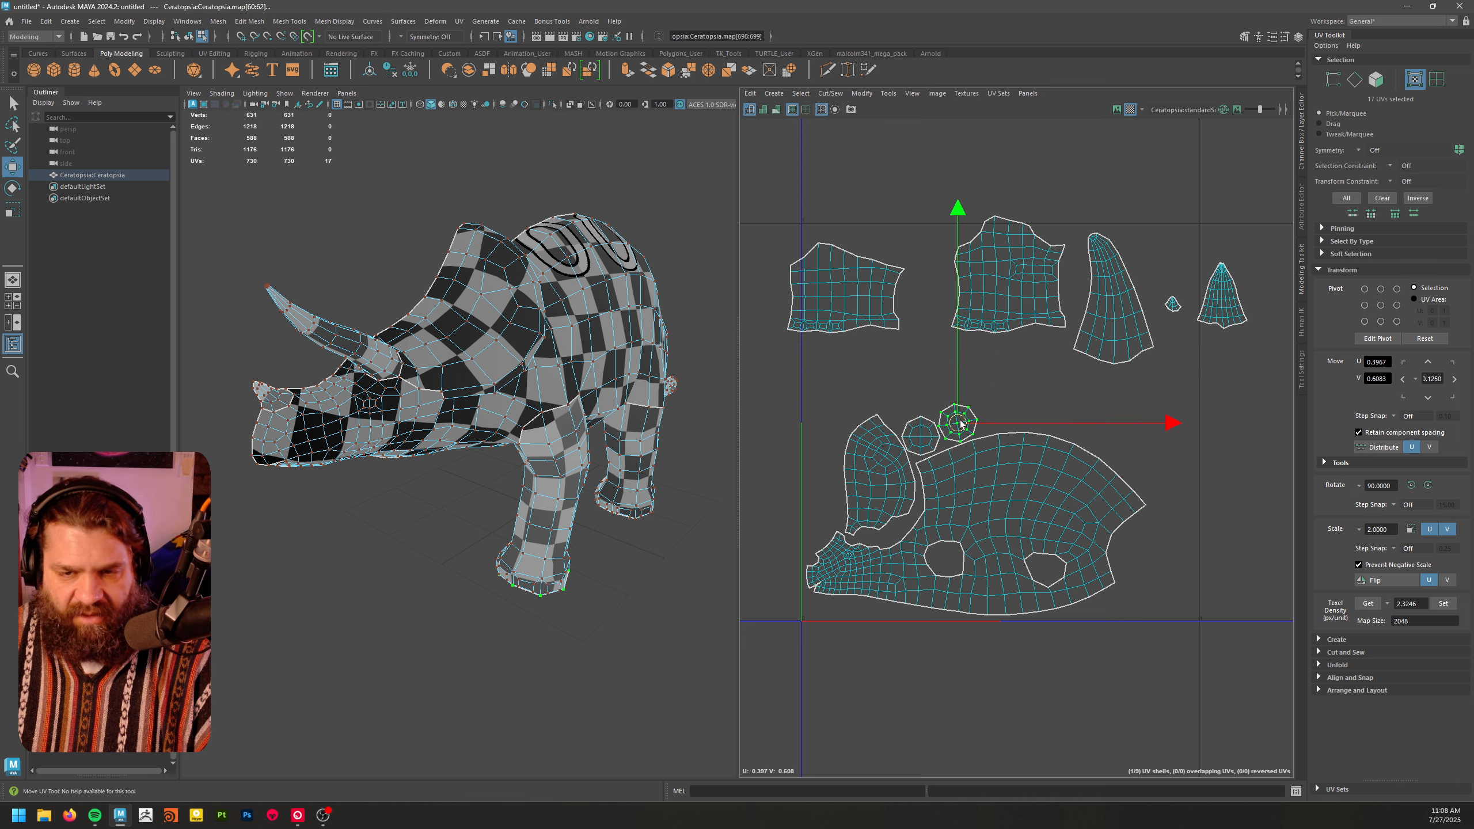
- Move the rear leg and front leg shells down so they sit just above the frill and sole shells
double_click(855, 329)
middle_click_drag(851, 298, 868, 381)
double_click(998, 295)
middle_click_drag(1007, 287, 979, 347)
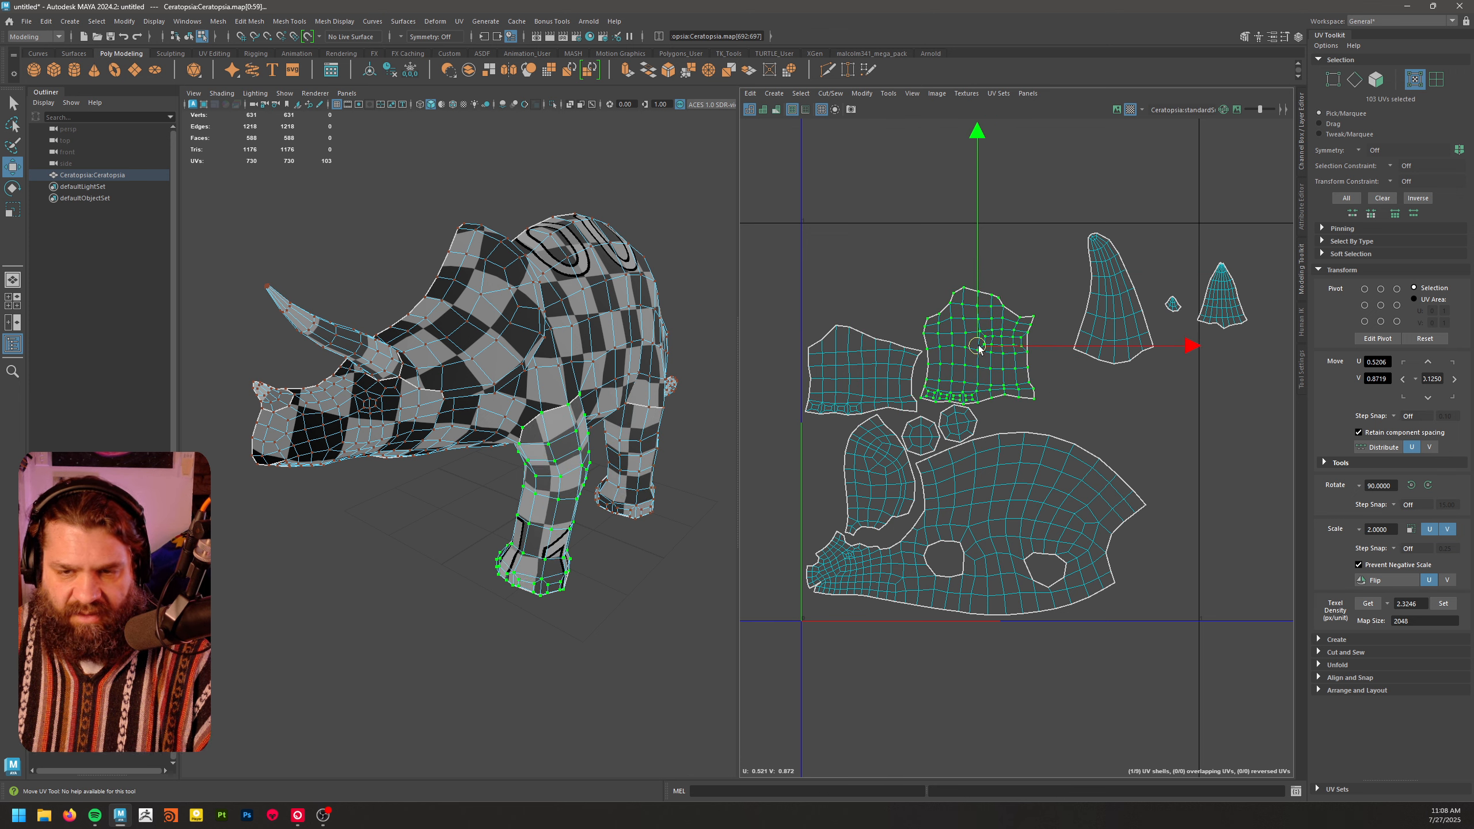
- Move the tail shell beside the front leg shell, above the body's back, and rotate it slightly to fit
double_click(1121, 327)
middle_click_drag(1121, 327, 1075, 381)
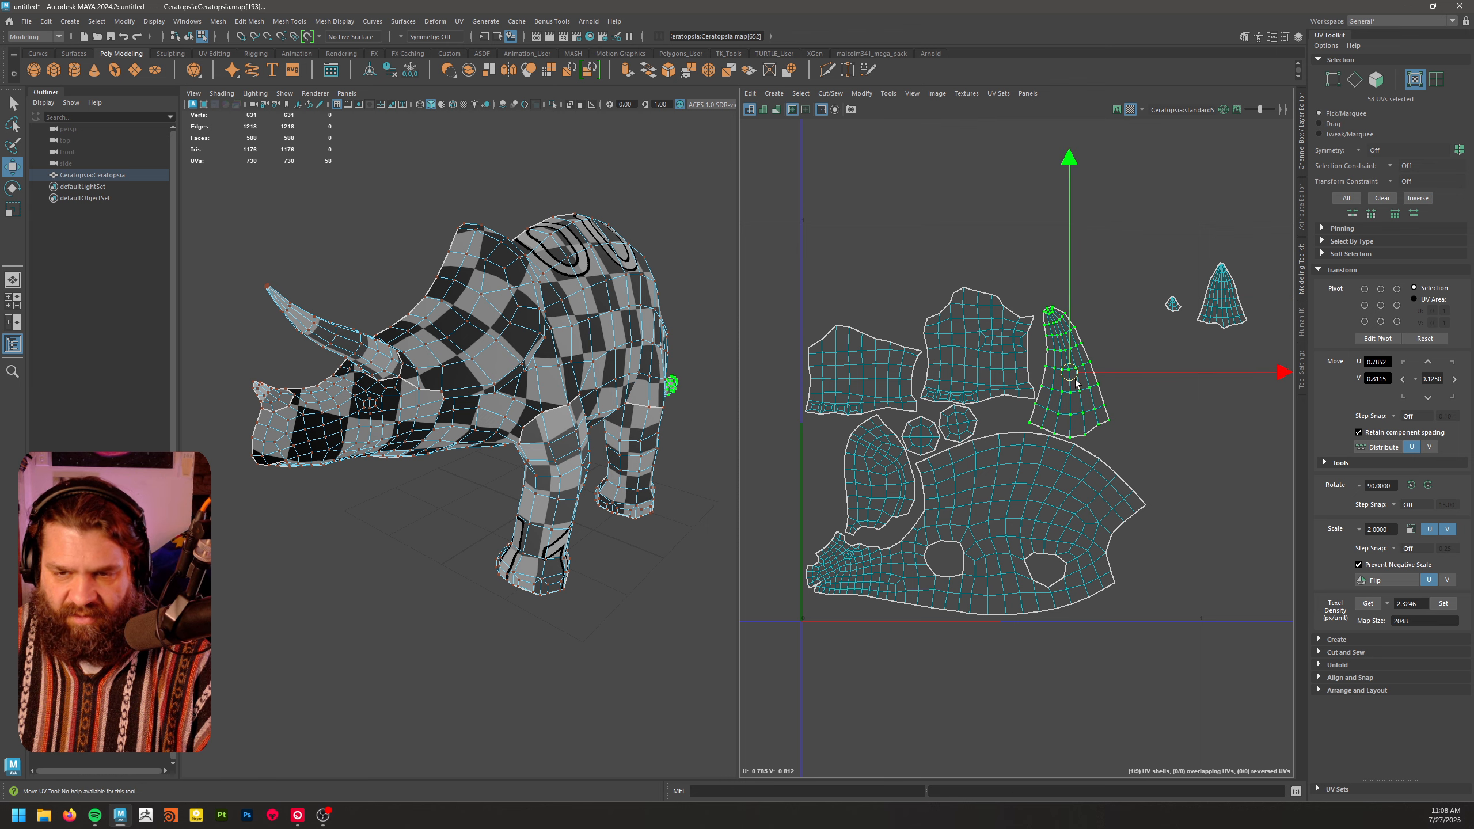
key("e")
left_click_drag(1131, 176, 1156, 174)
key("w")
middle_click_drag(1072, 368, 1073, 378)
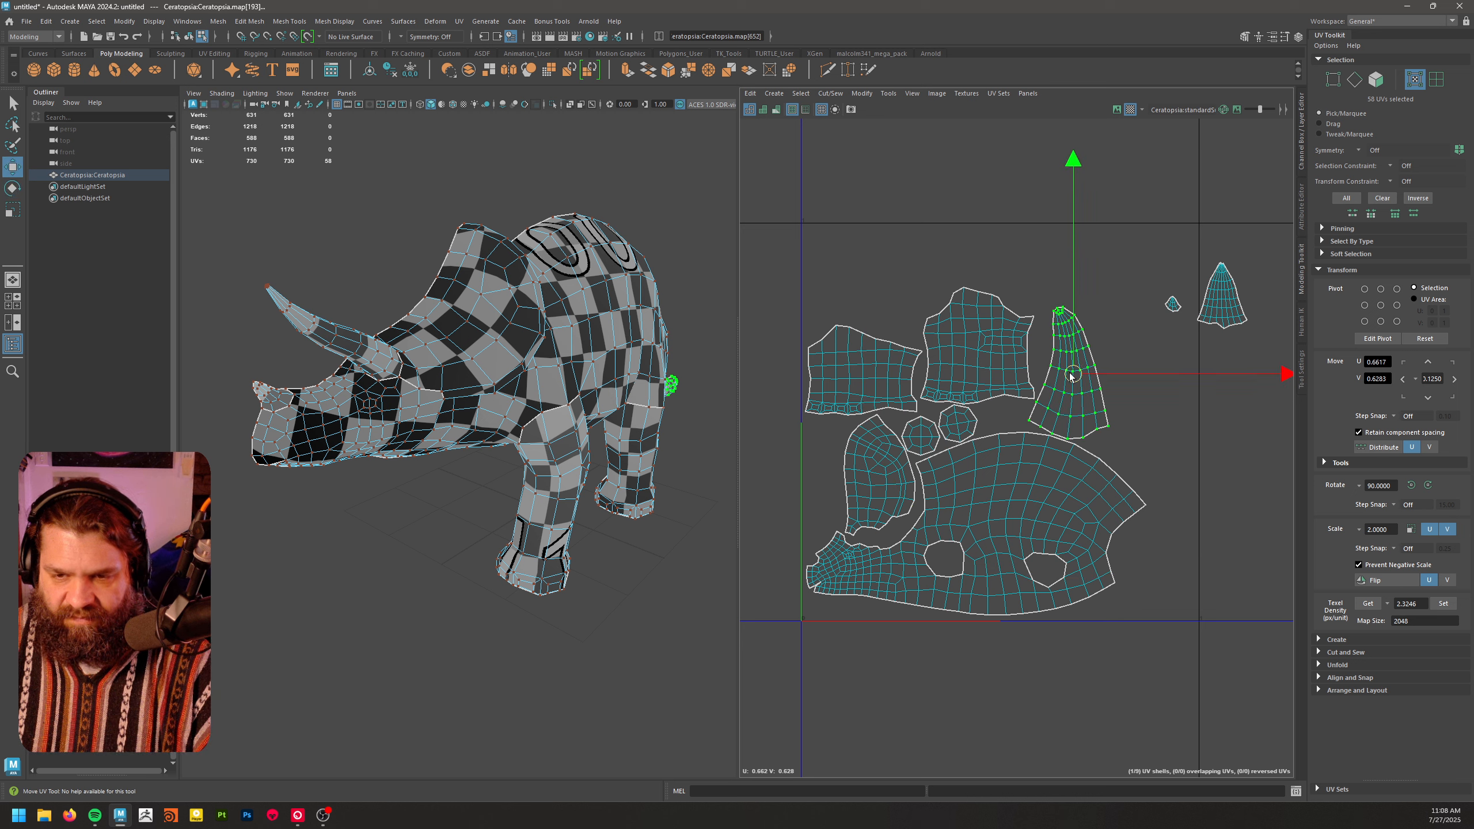
- Place the tiny diamond-shaped shell beside the foot soles and the brow horn shell between the tail shell and the body's rear
double_click(1173, 304)
middle_click_drag(1173, 304, 994, 427)
double_click(1222, 297)
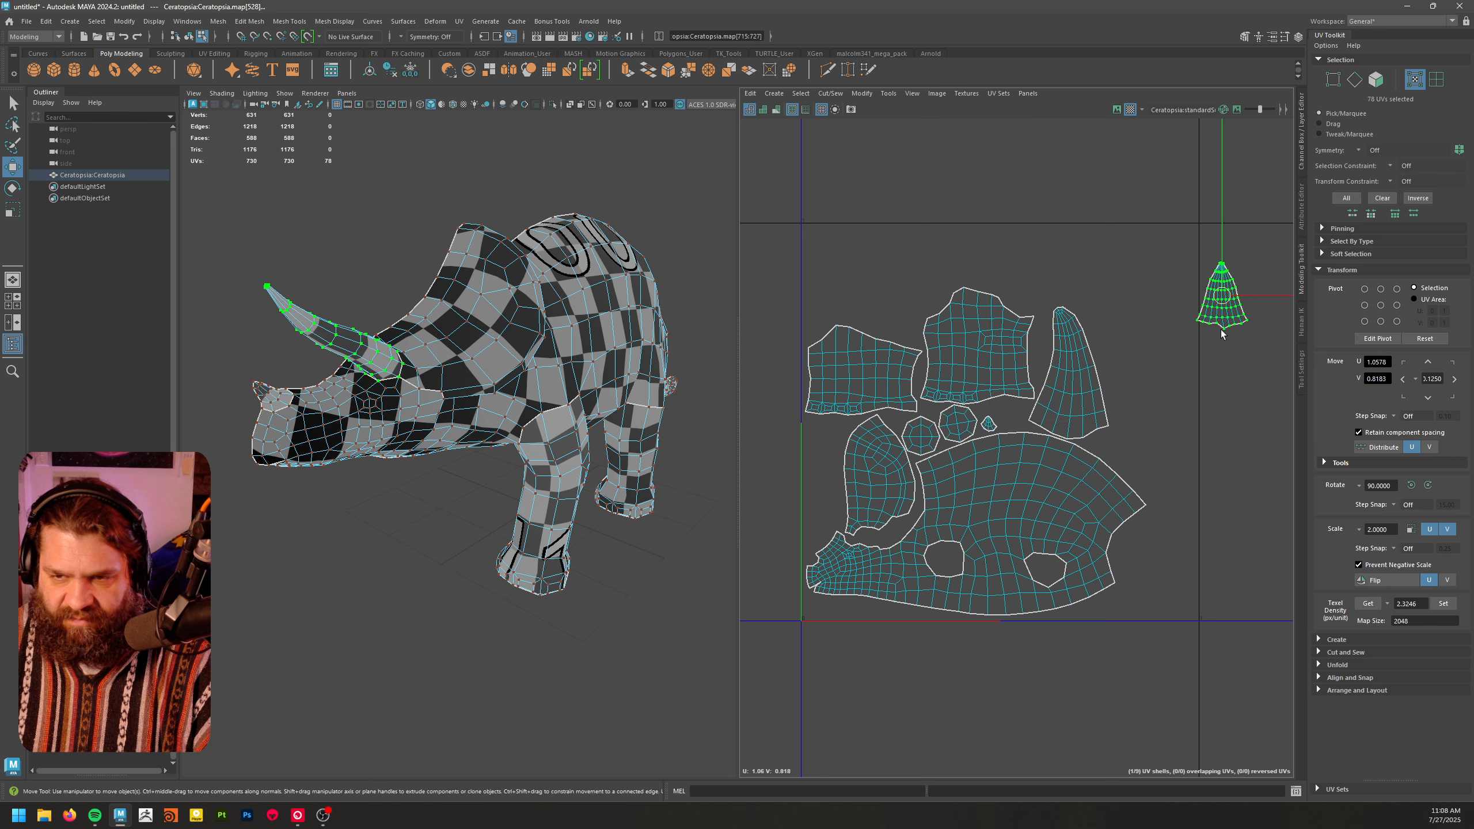
middle_click_drag(1222, 297, 1133, 432)
double_click(1056, 425)
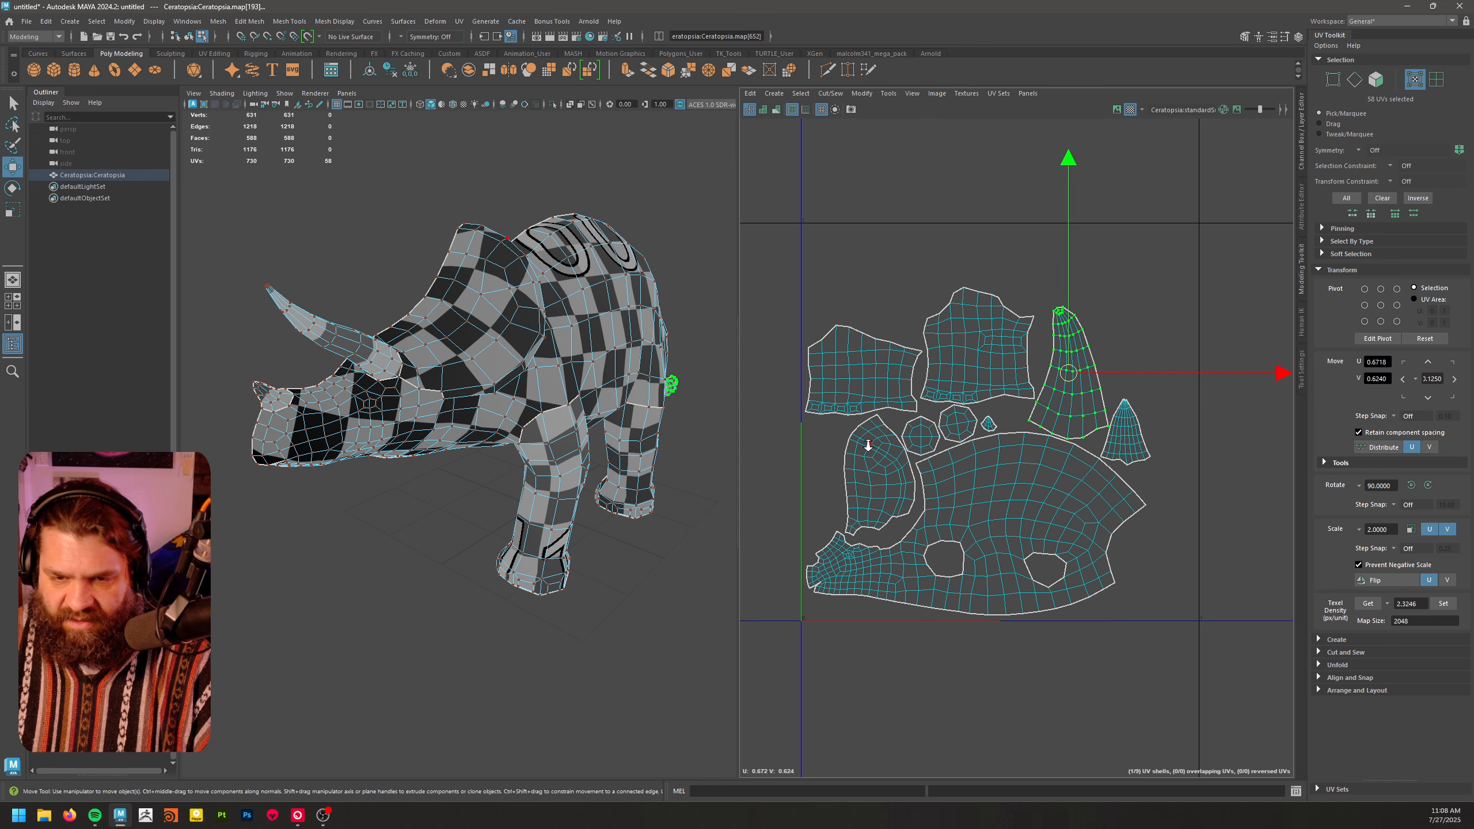
- Try moving the frill shell outside the tile to free its spot for the rear leg shell
right_click_drag(868, 445, 1056, 523, "alt")
middle_click_drag(991, 526, 1105, 385, "alt")
double_click(1039, 465)
right_click_drag(1039, 465, 1021, 425, "alt")
middle_click_drag(1023, 425, 777, 368, "alt")
double_click(933, 318)
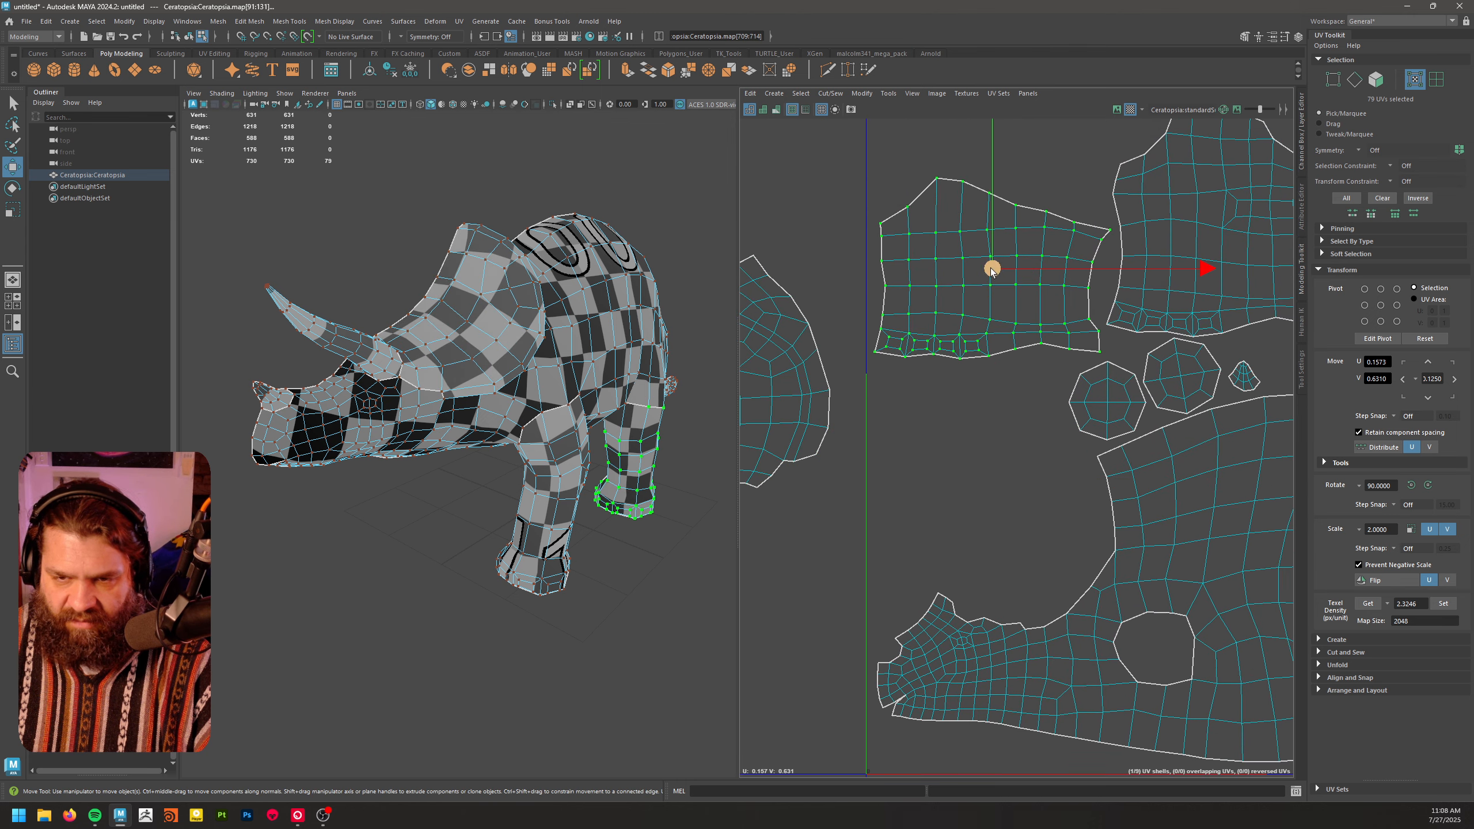
- Undo the trial shell moves and refit the frill shell closely against the neck of the head and body shell
left_click_drag(993, 269, 1038, 492)
key("ctrl+z")
key("ctrl+z")
key("ctrl+z")
key("ctrl+z")
key("ctrl+z")
key("ctrl+z")
key("ctrl+z")
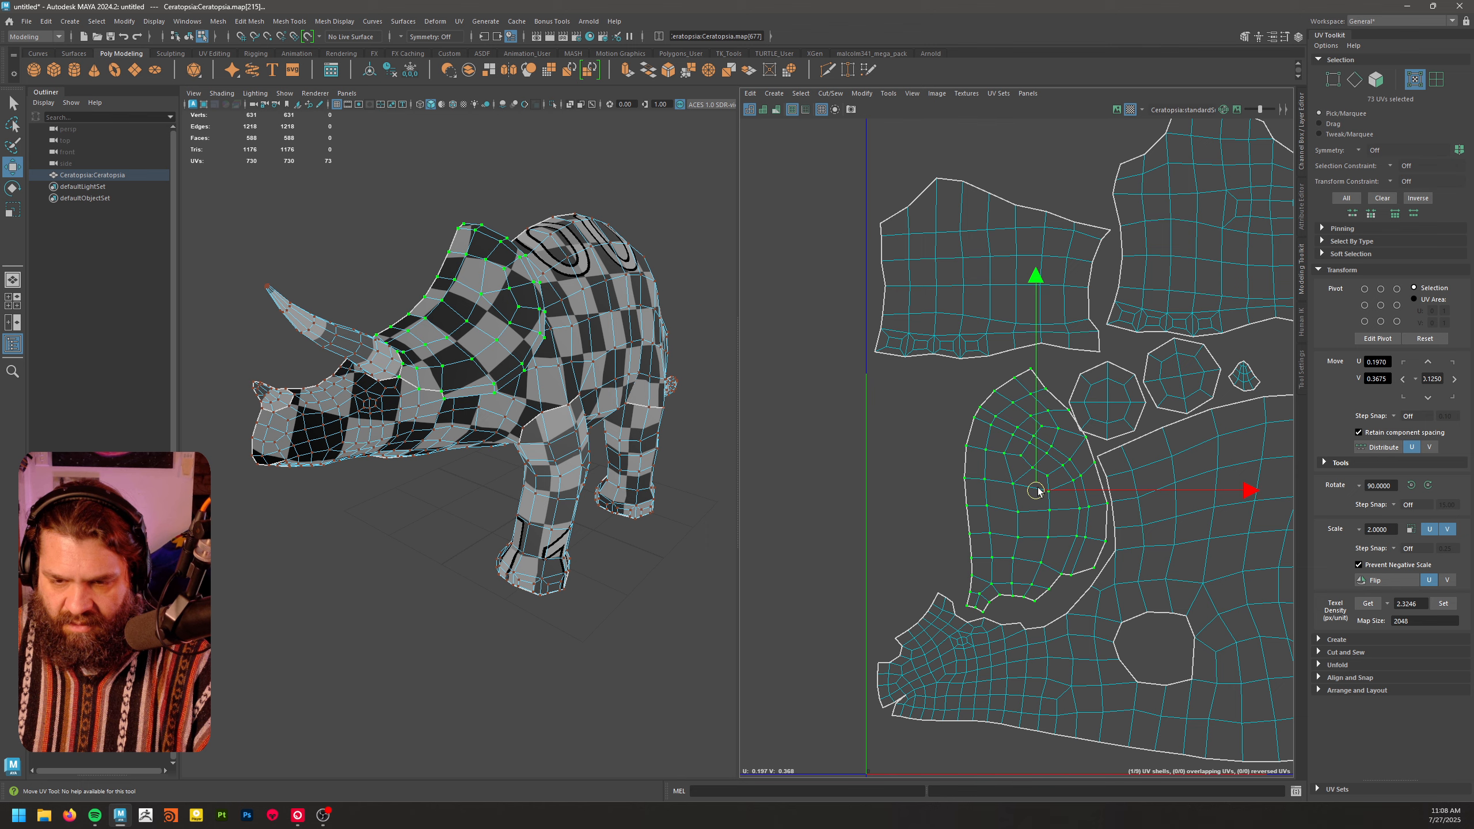
- Move the rear foot sole shell into the gap above the snout, beside the frill shell
left_click(1108, 401)
left_click_drag(1107, 400, 924, 558)
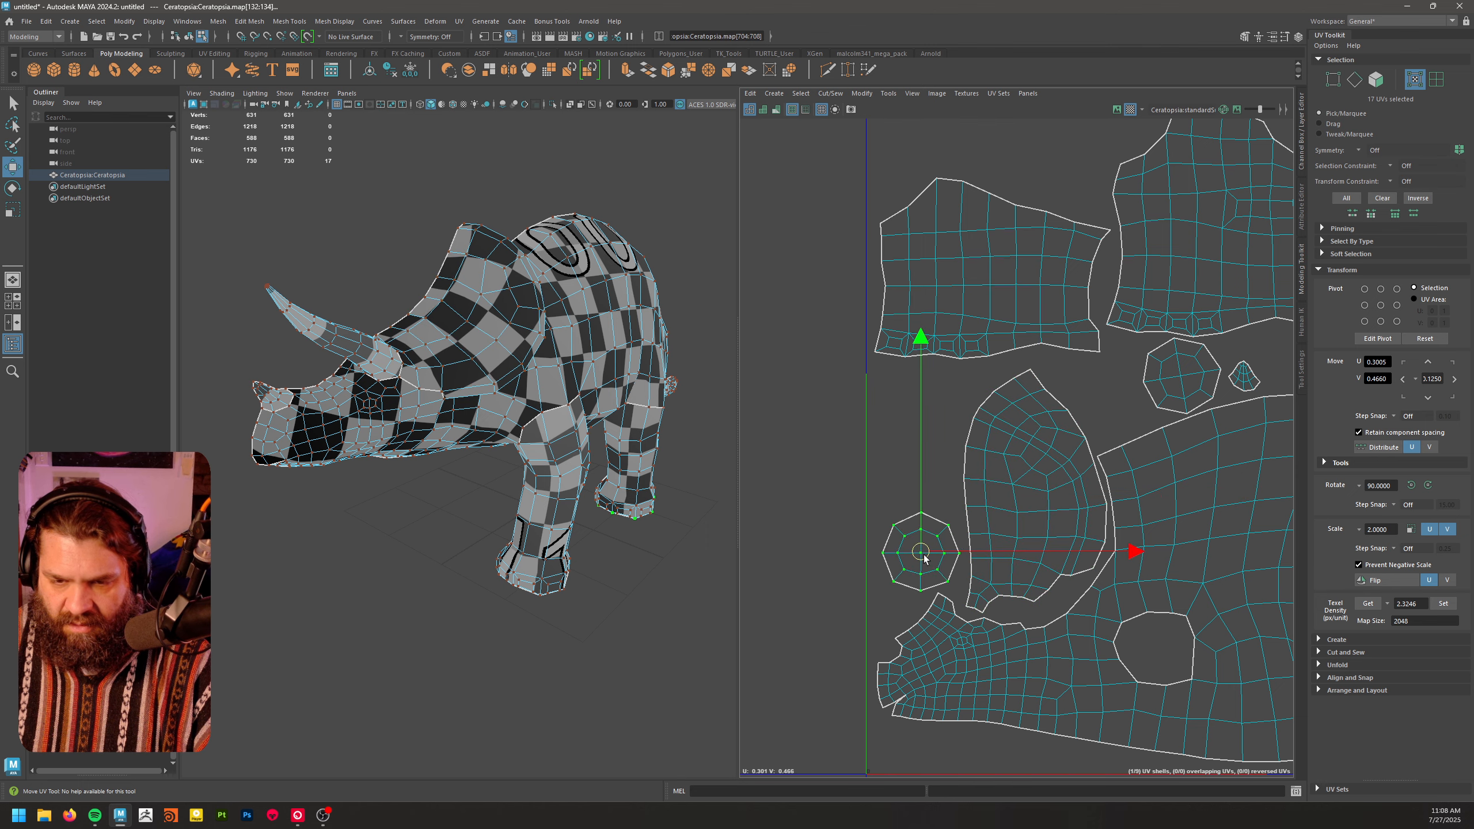
scroll(929, 540, "down", 5)
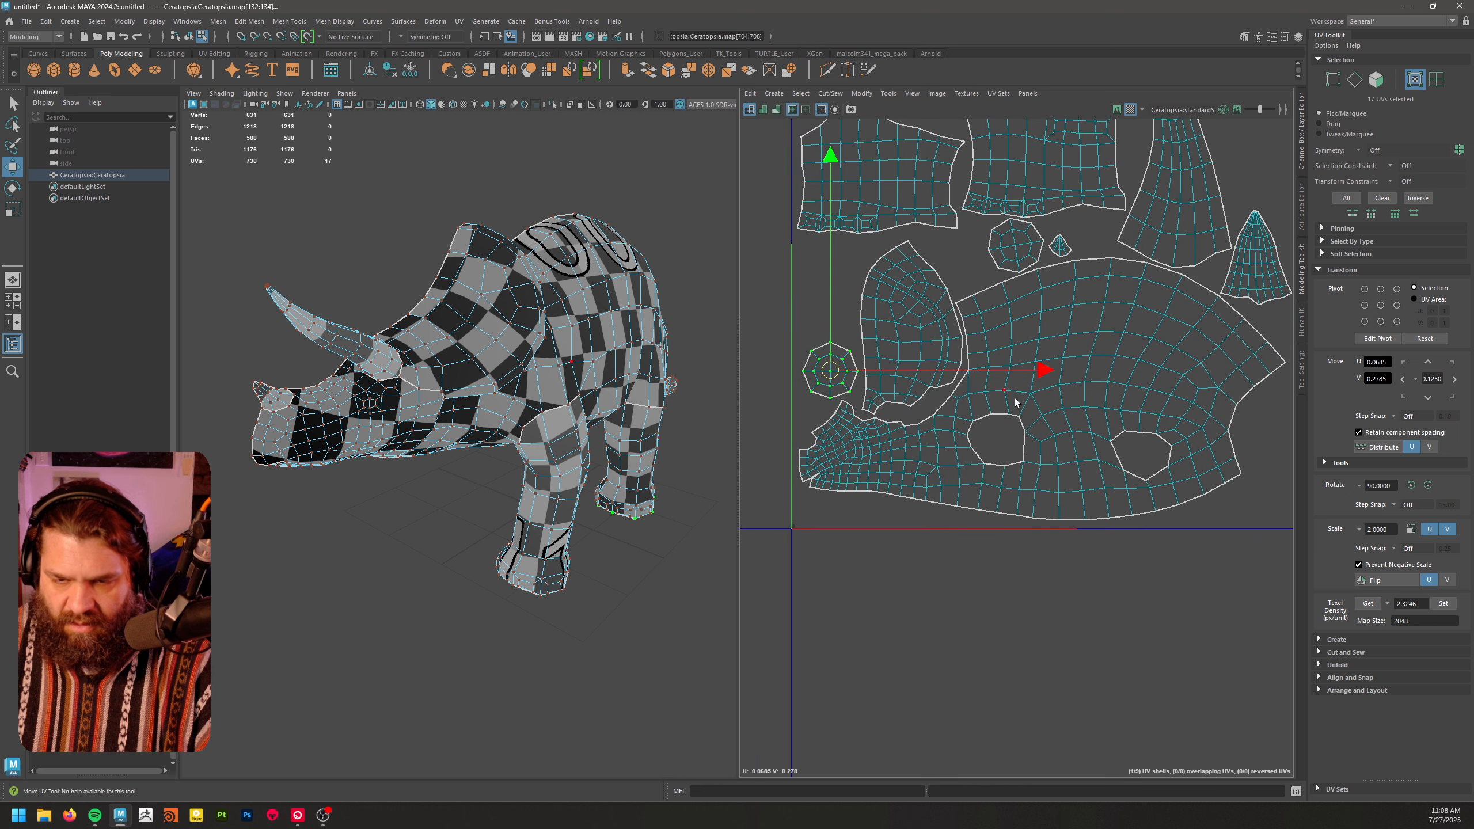
- Select the belly border UVs of the head and body shell, flatten them into a horizontal line and lower it toward the tile's bottom edge
right_click(1005, 469)
left_click(1036, 471)
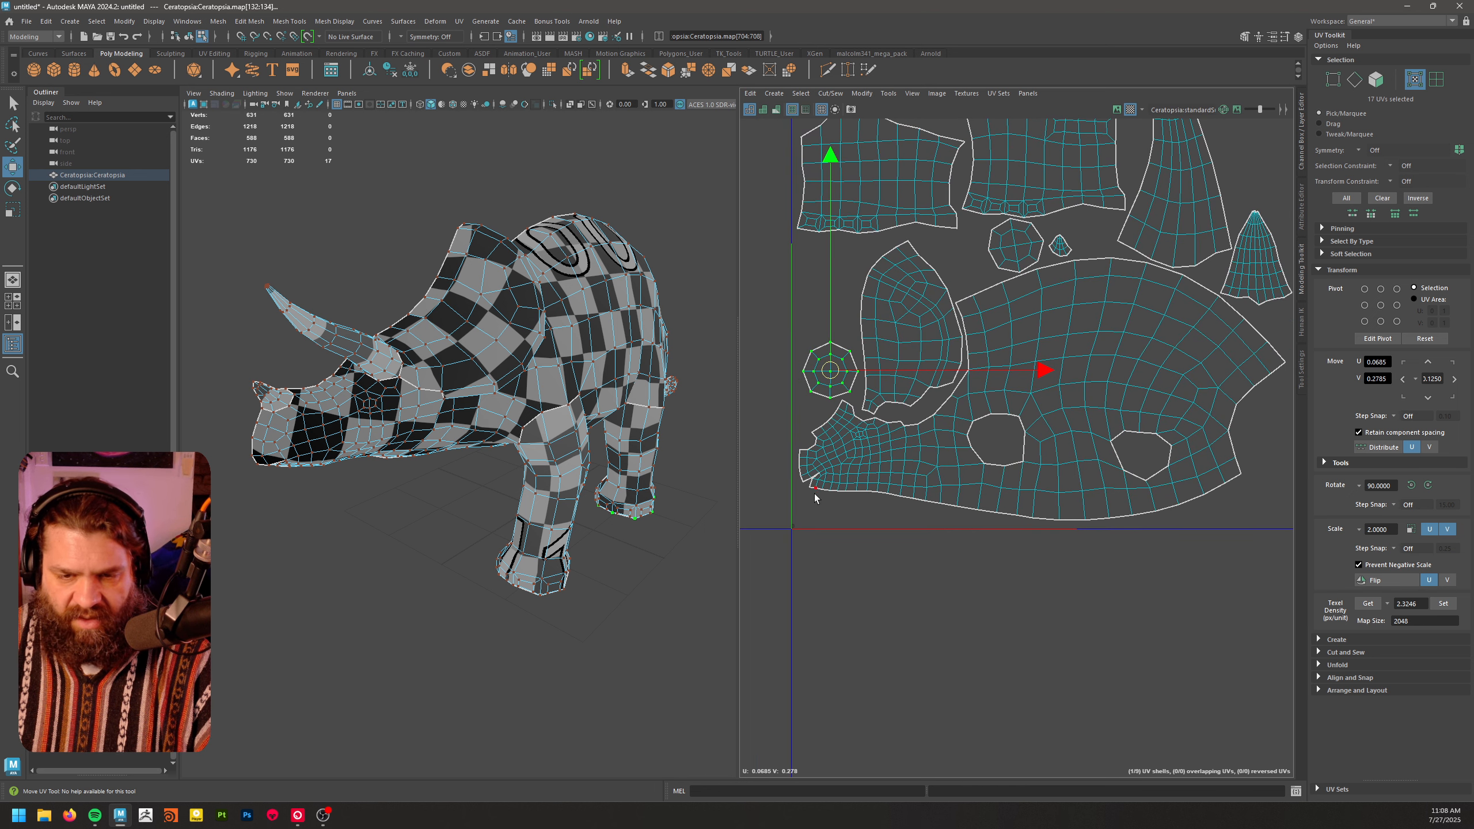
left_click(814, 499)
left_click(1236, 477, "shift")
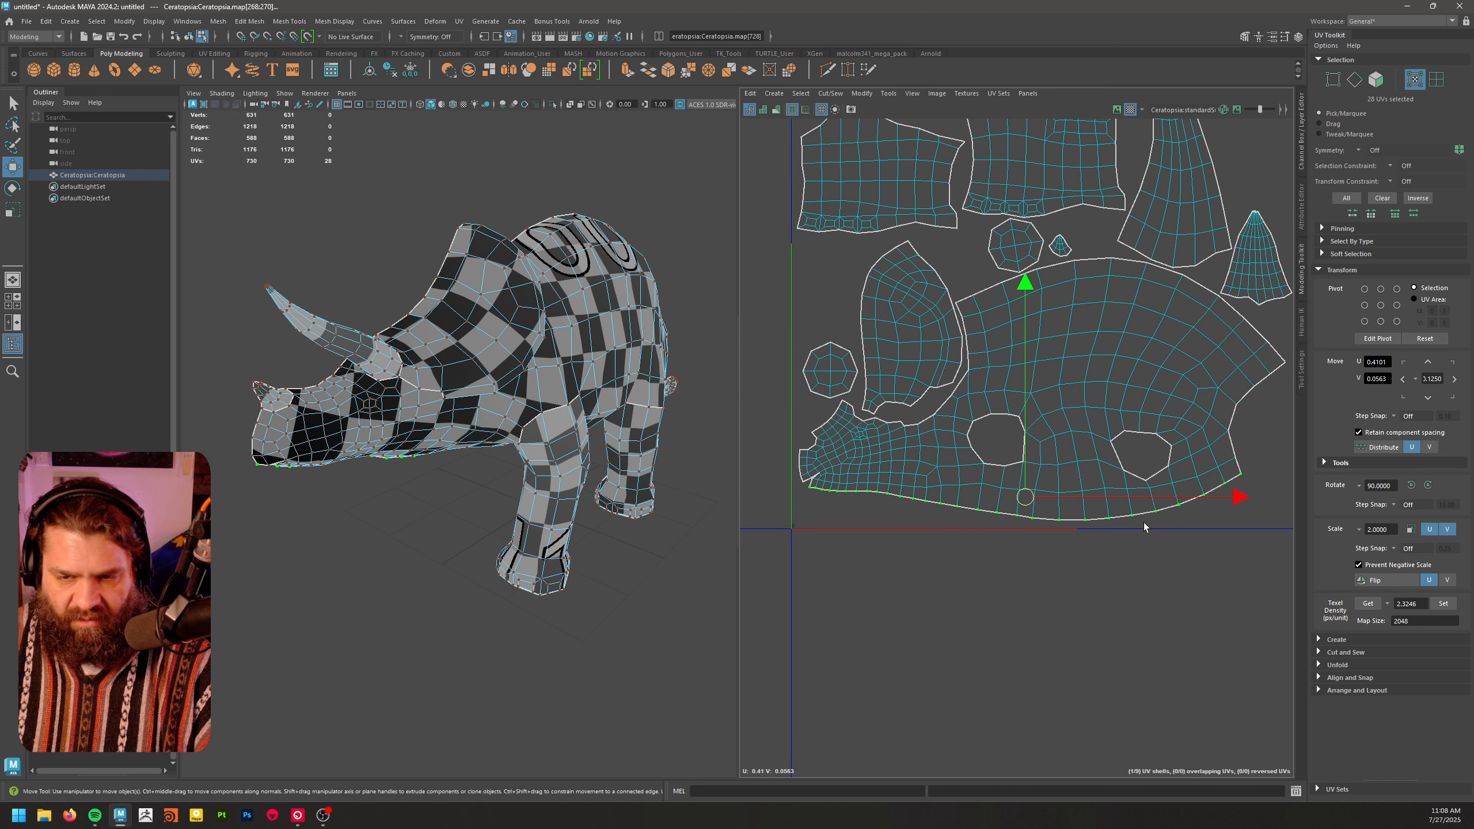
key("e")
key("r")
left_click_drag(1025, 286, 991, 616)
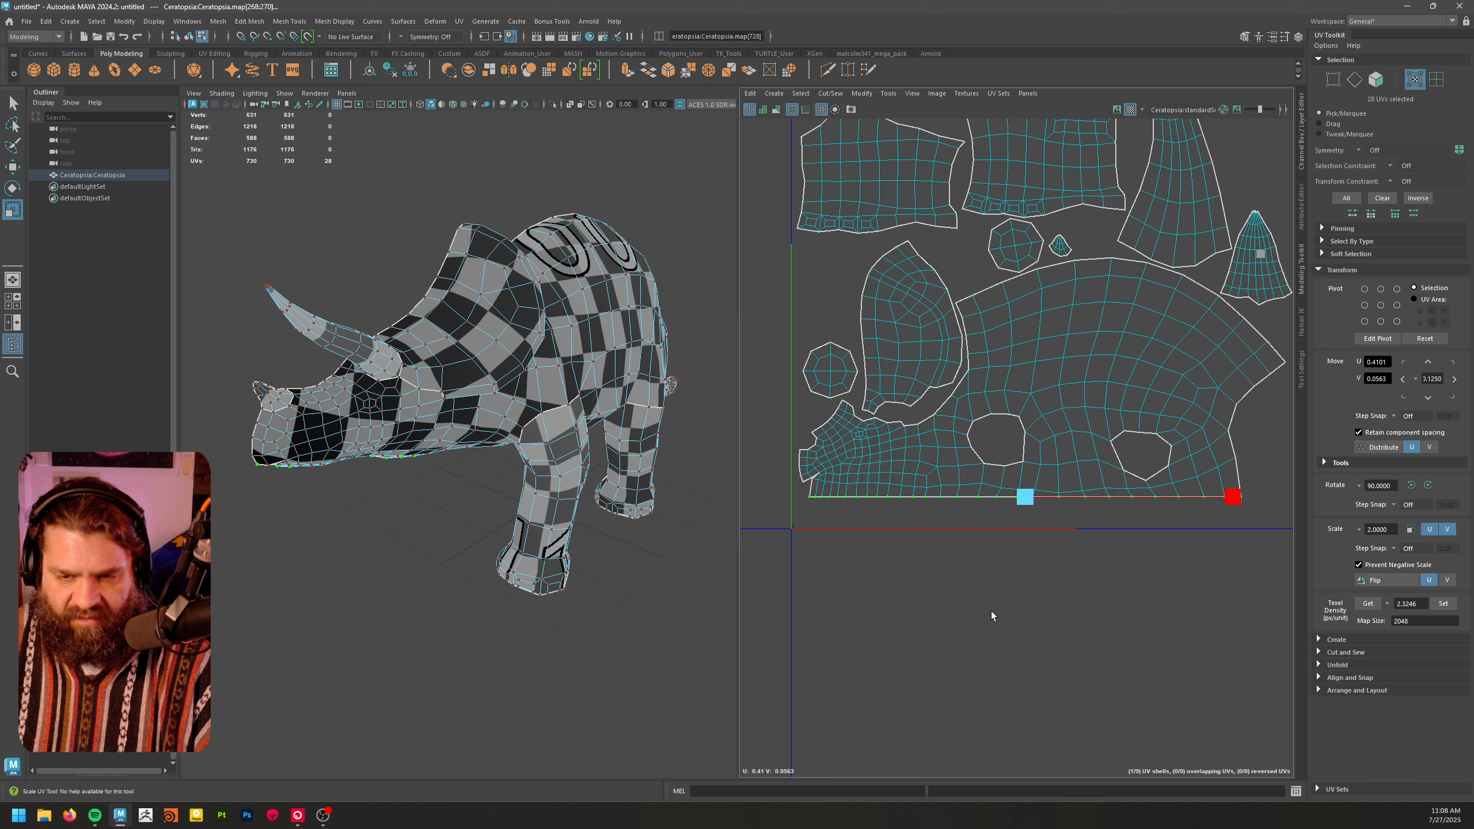
key("w")
left_click_drag(1026, 442, 1029, 469)
- Try to unfold the flattened belly border UVs, and undo the unfold
right_click_drag(1029, 470, 881, 489, "shift")
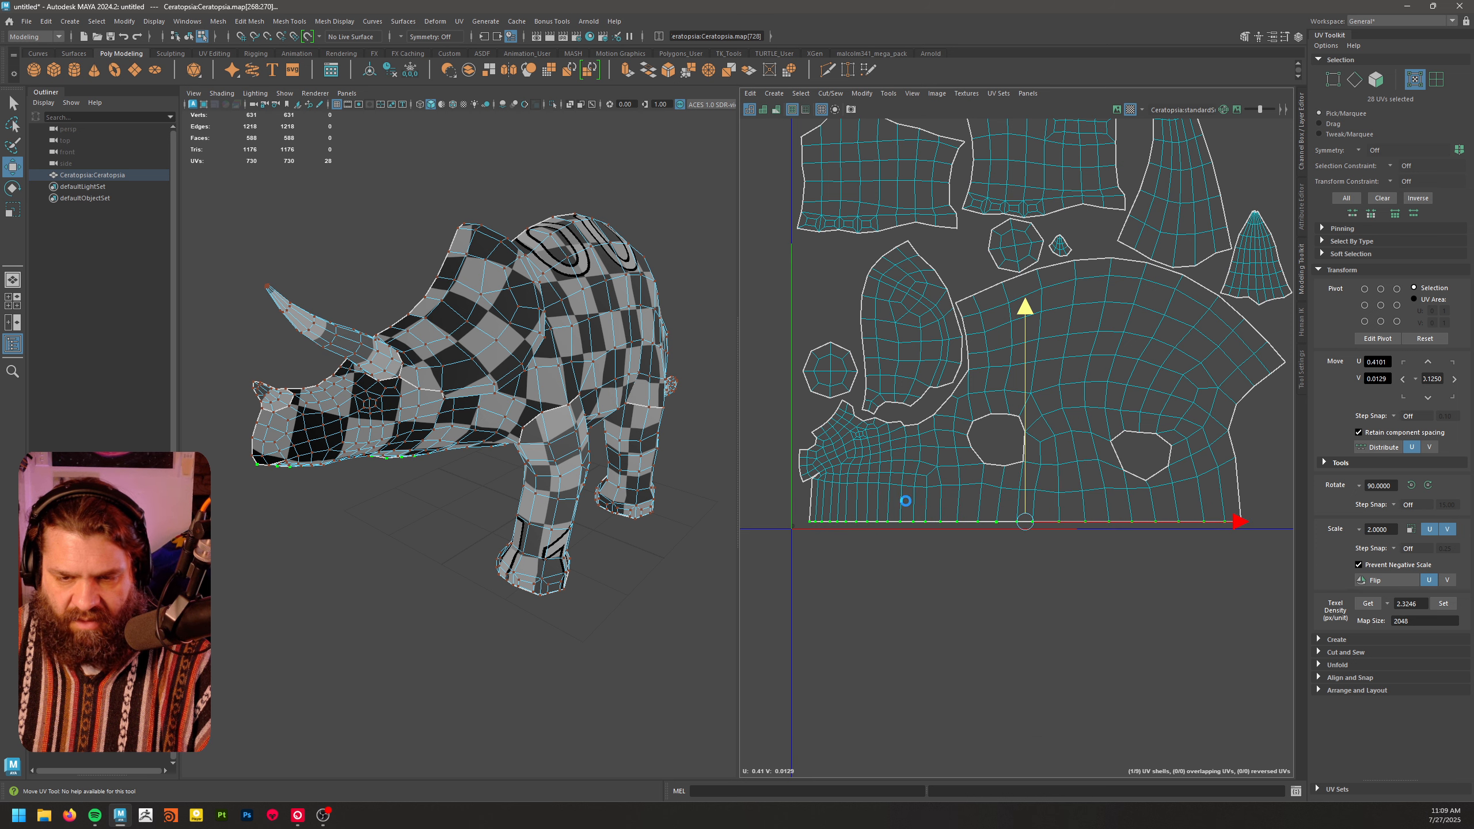
key("ctrl+z")
middle_click_drag(1077, 501, 1056, 550, "alt")
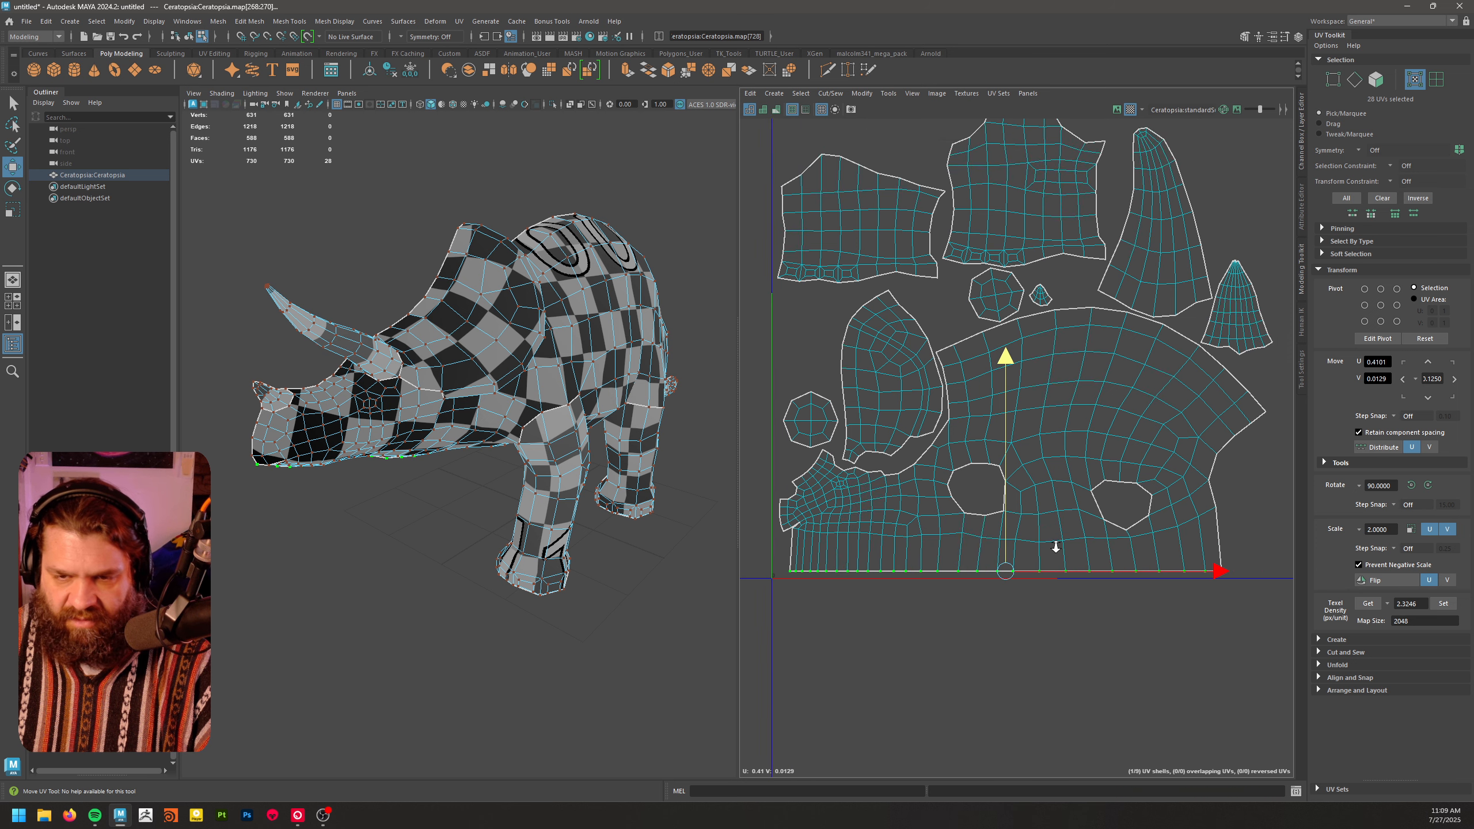
- Move the whole head and body shell straight down into the empty space below the 0 to 1 tile
scroll(1060, 553, "down", 1)
double_click(1102, 543)
scroll(1102, 543, "down", 2)
middle_click_drag(1089, 499, 1083, 401, "alt")
left_click_drag(1053, 385, 1061, 572)
left_click(1262, 589)
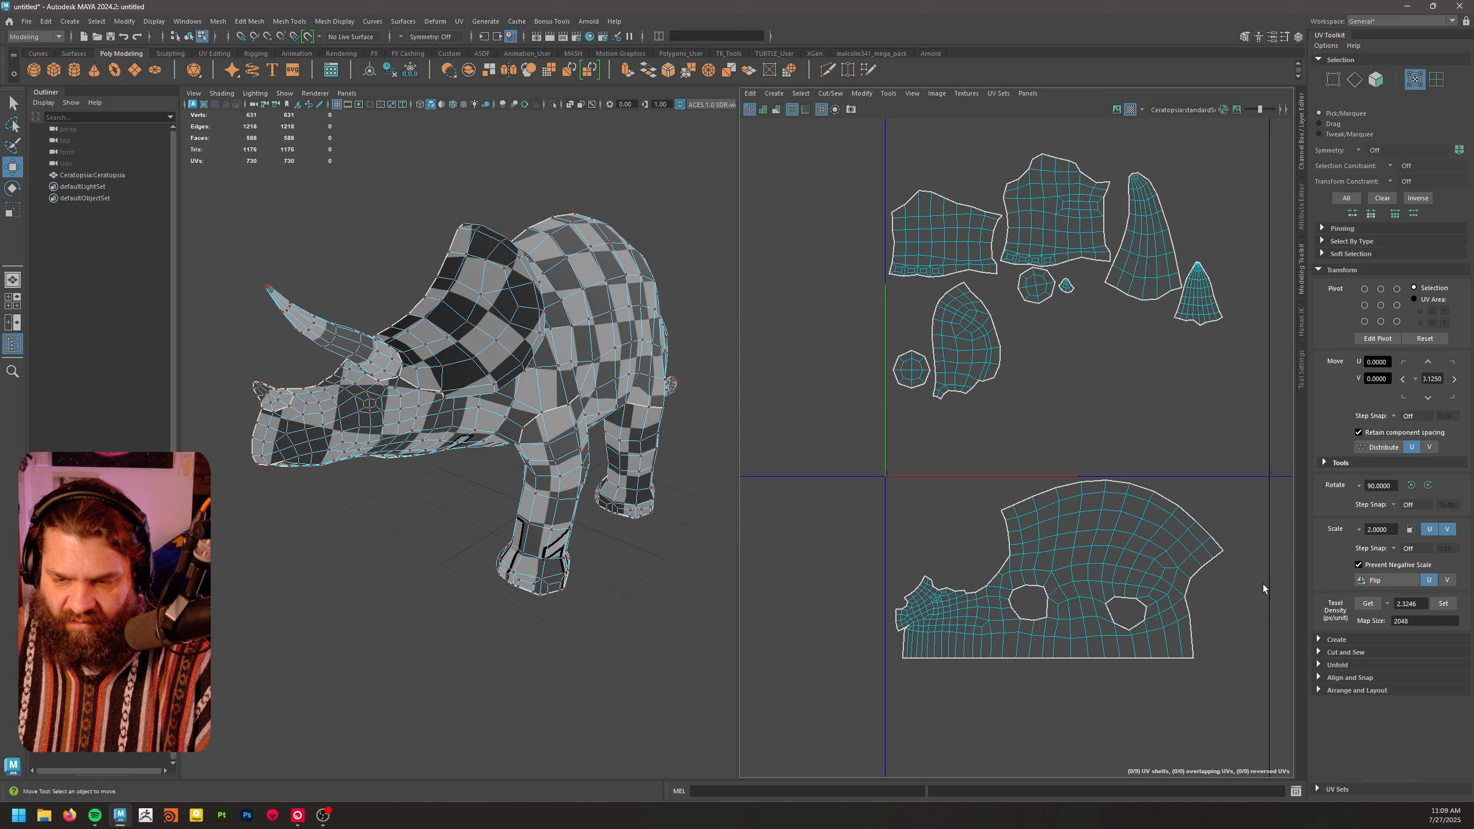
- Unfold all head and body UVs above the flat belly border, and unfold the lower rows together with the border
left_click_drag(865, 649, 866, 649)
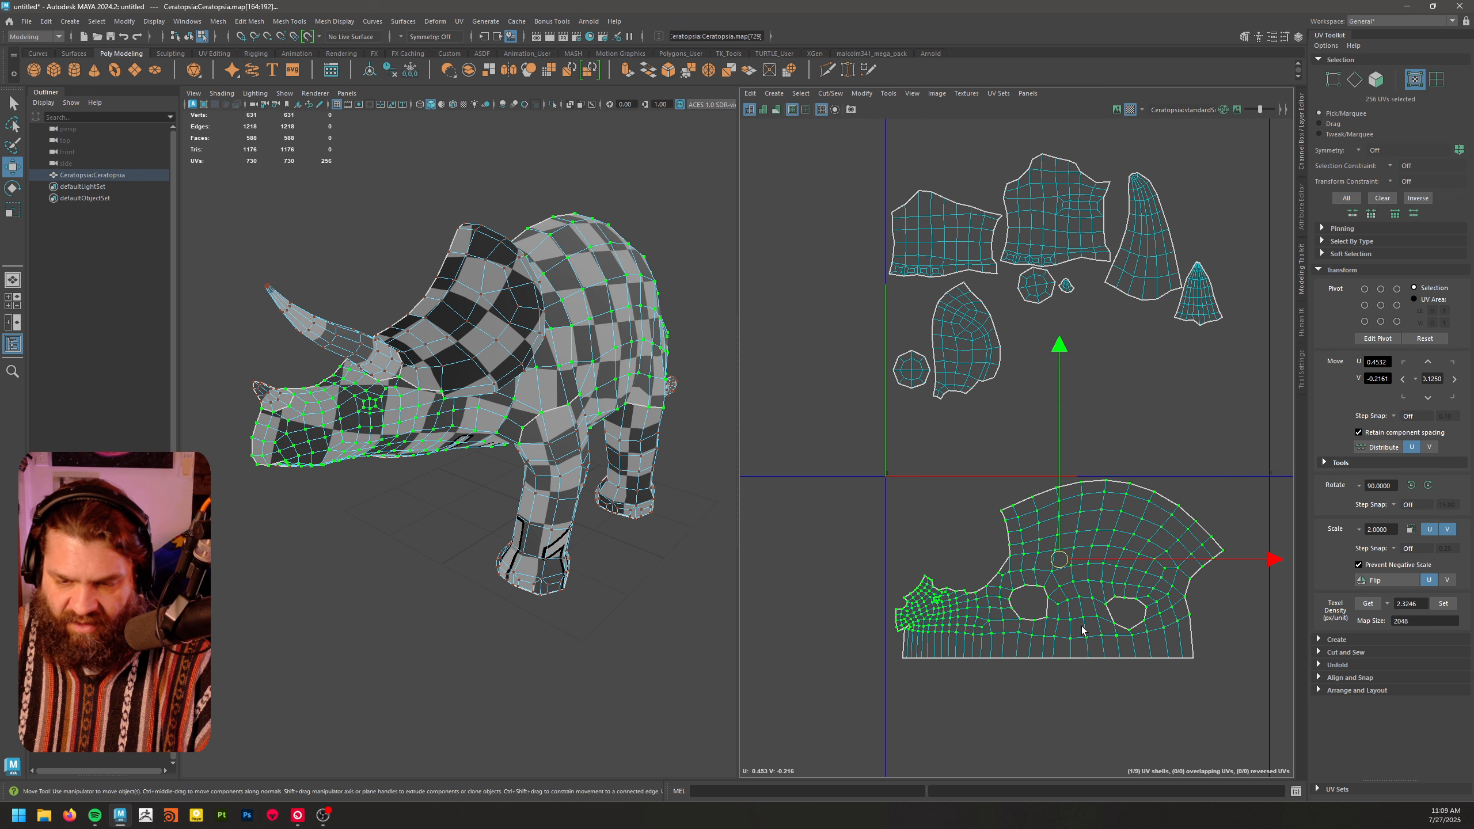
right_click_drag(1060, 568, 943, 574, "shift")
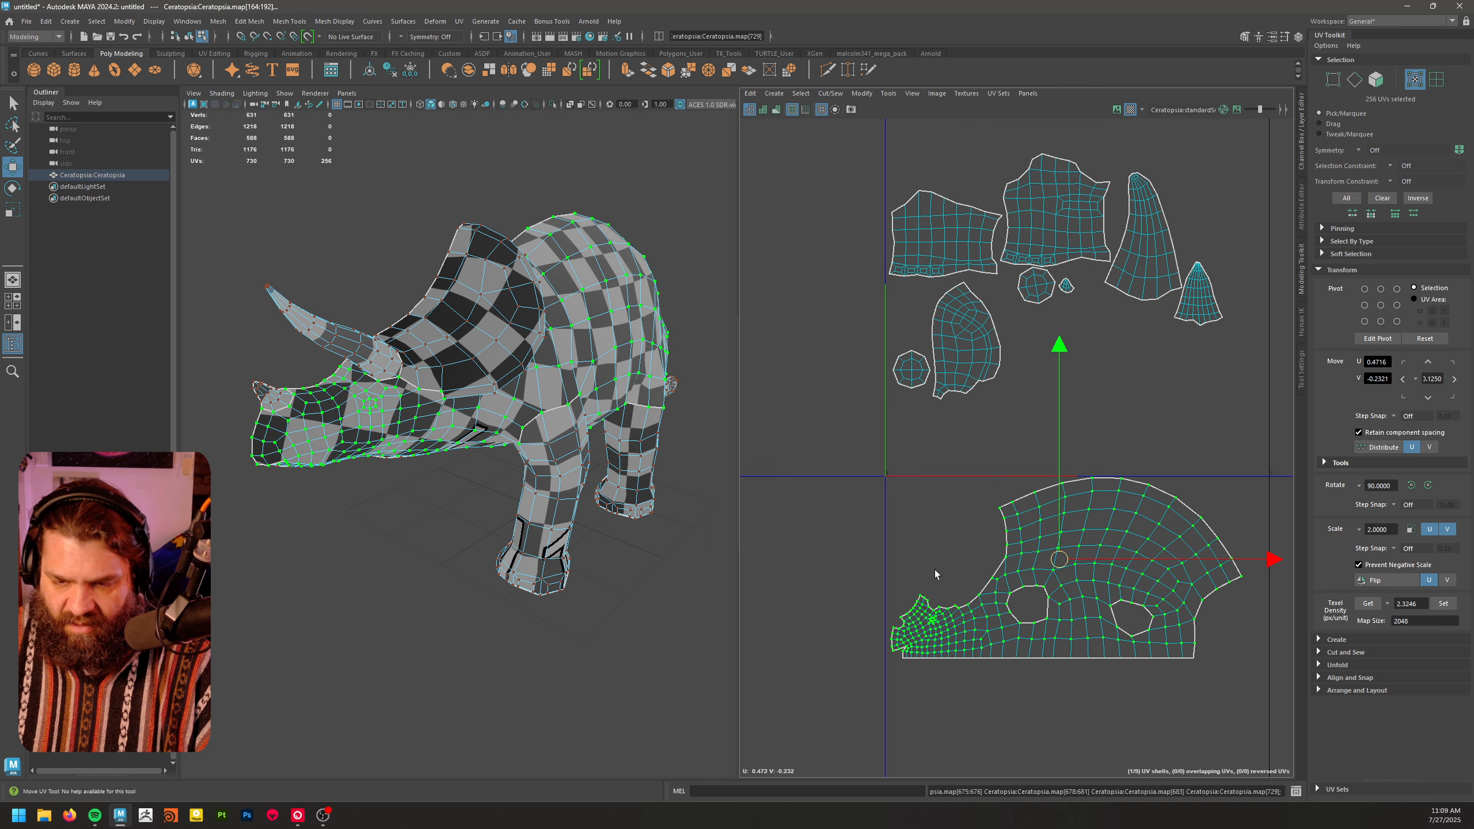
scroll(986, 615, "up", 3)
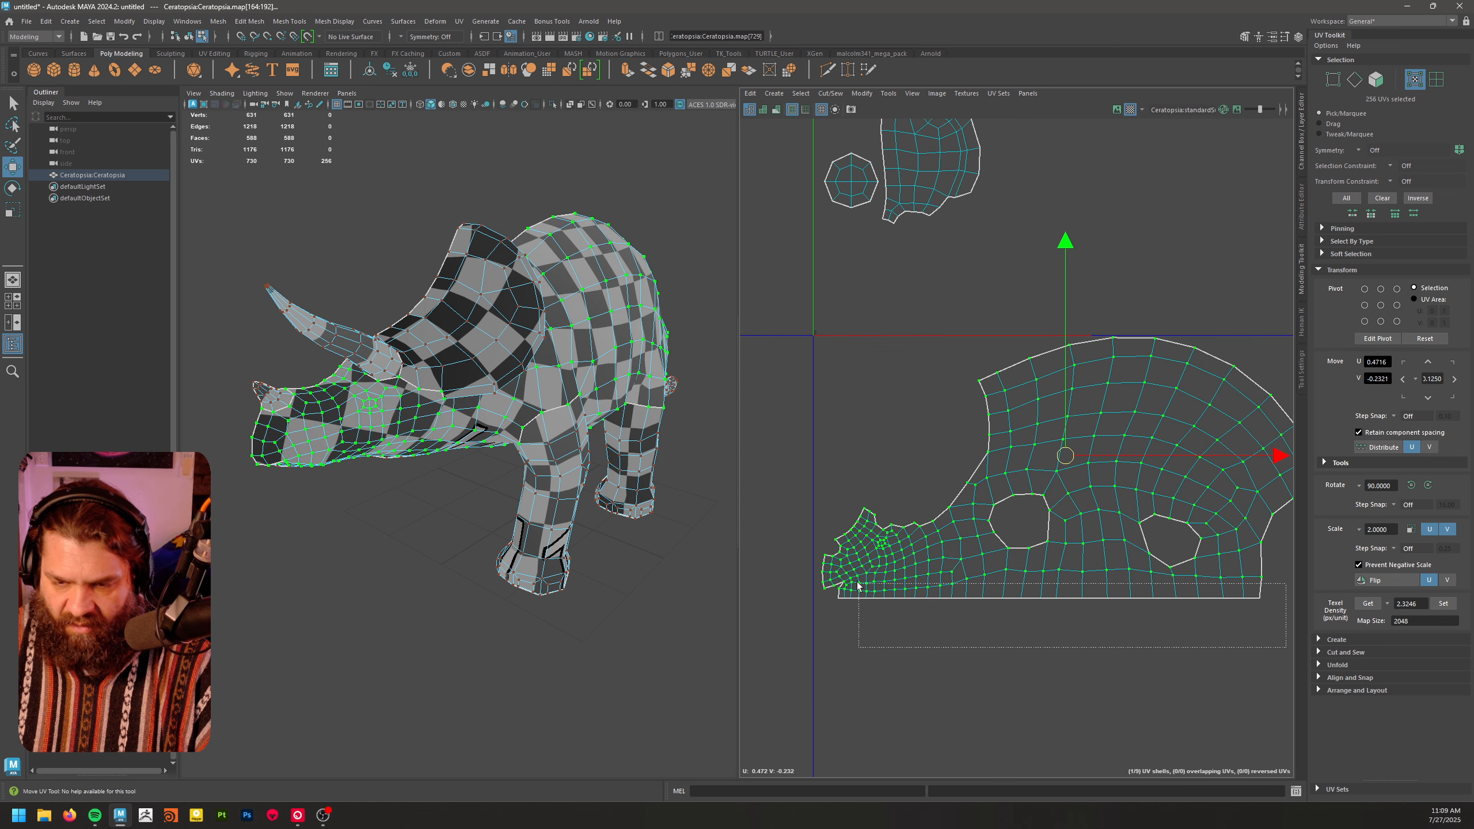
left_click_drag(782, 571, 782, 569)
right_click_drag(960, 567, 842, 577, "shift")
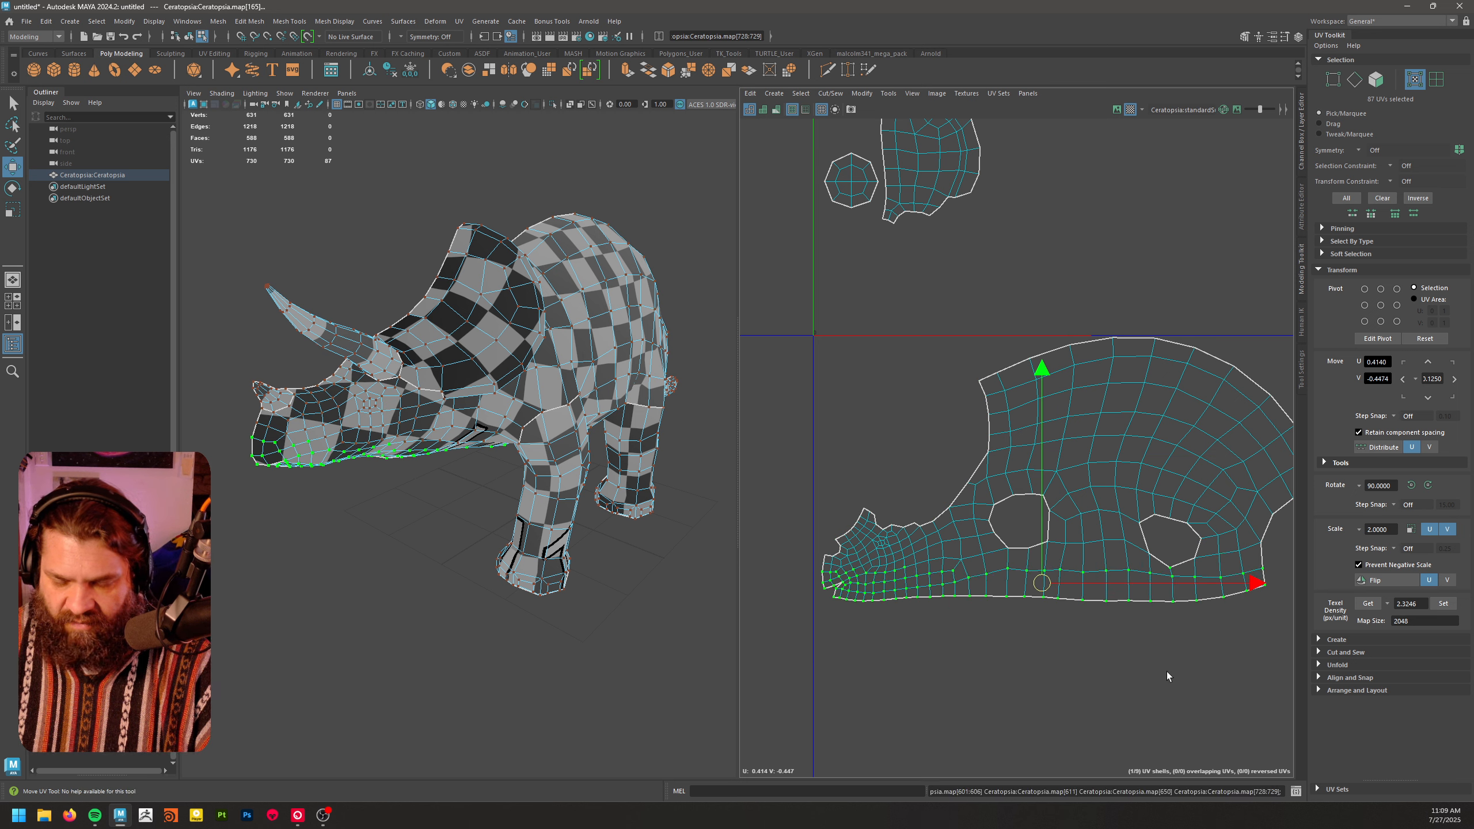
- Reselect the belly border UVs from the chin to the rear and scale them vertically into a straight line
left_click(1167, 672)
left_click(832, 598)
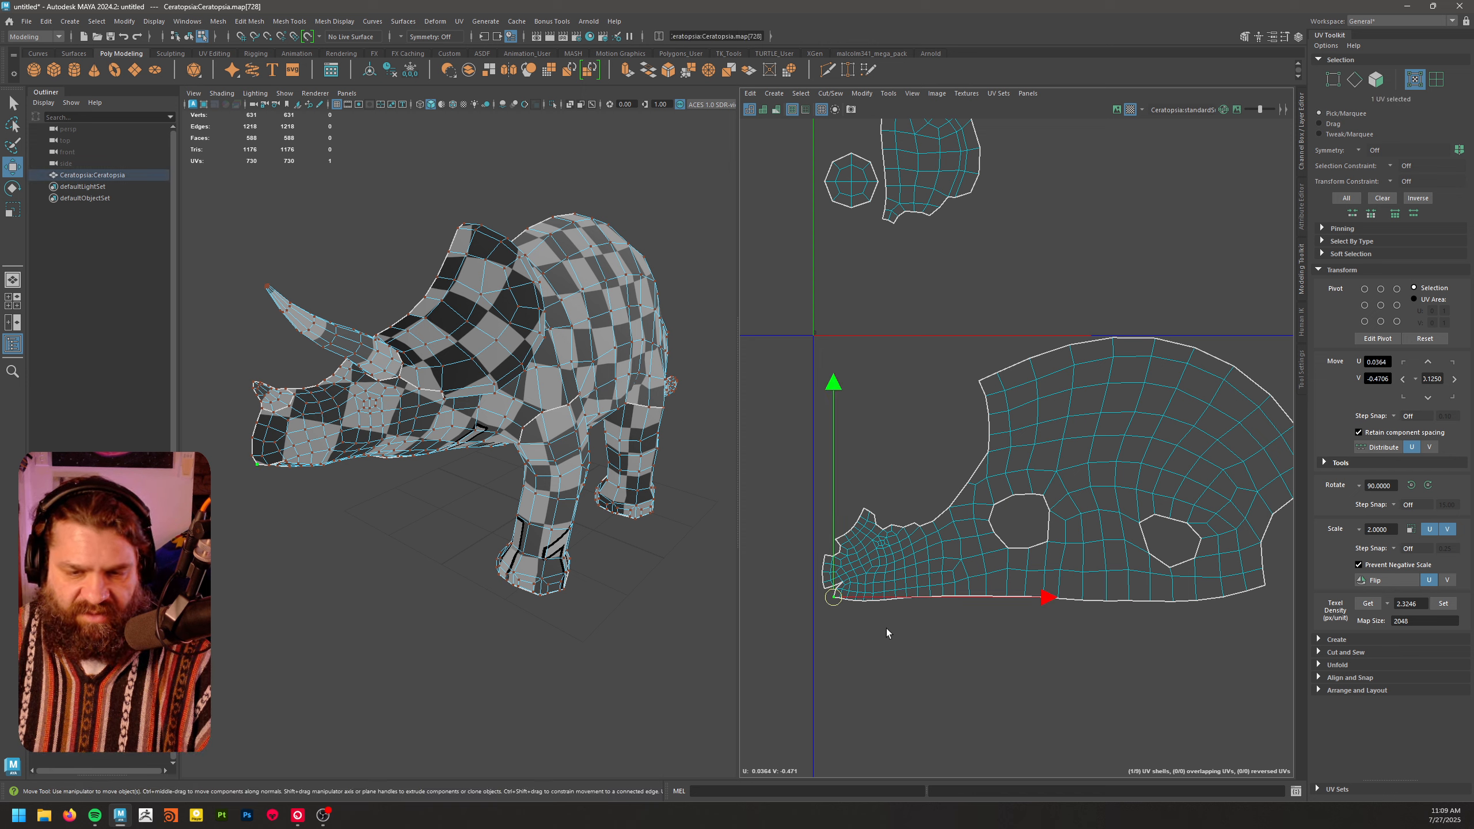
double_click(1264, 588, "shift")
key("r")
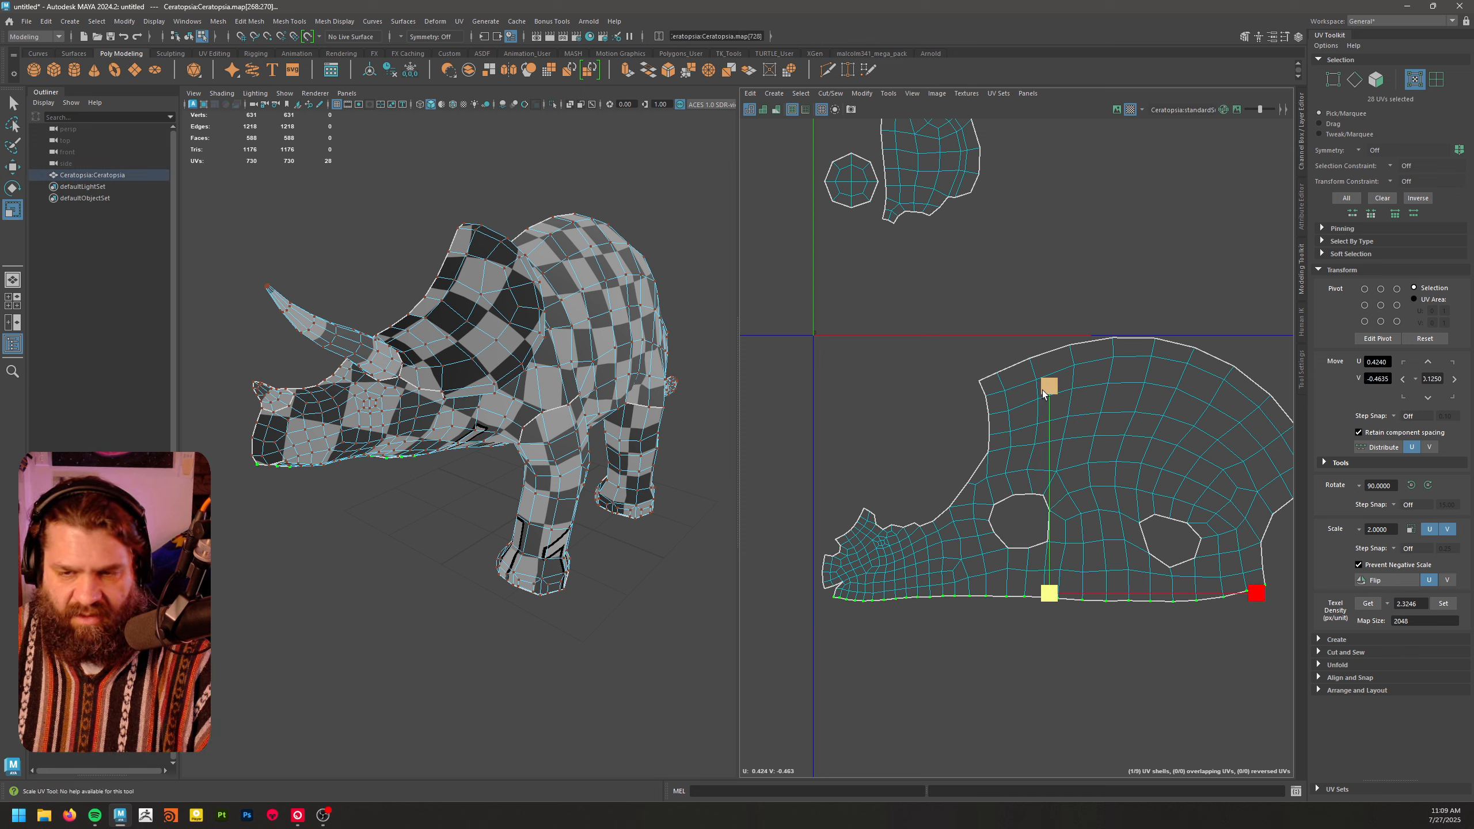
left_click_drag(1050, 508, 1049, 385)
key("w")
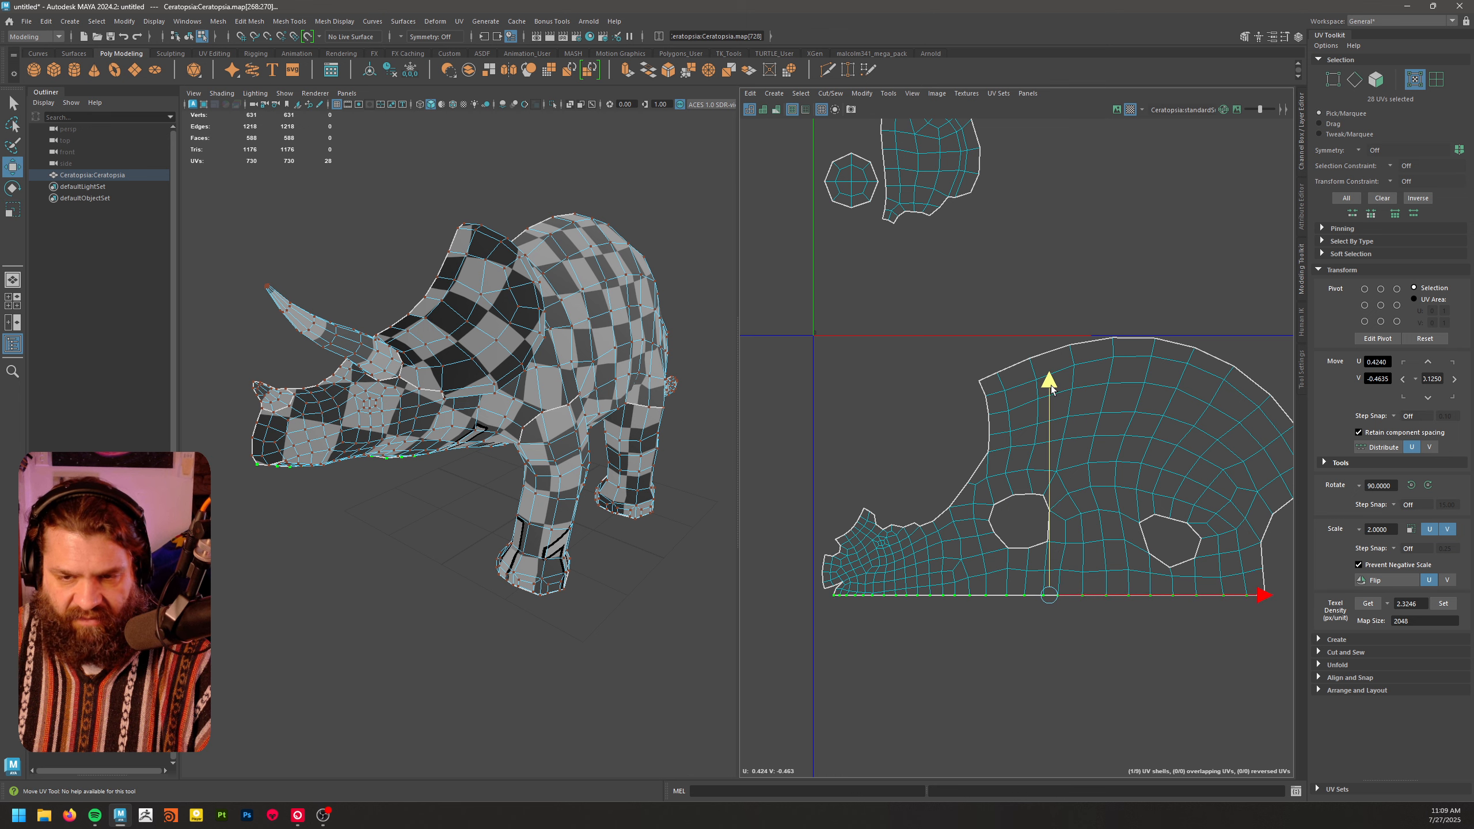
- Unfold the head and body UVs once more, leaving out the straightened belly border
middle_click_drag(1040, 521, 985, 516, "alt")
right_click_drag(1081, 486, 1173, 450)
left_click(1021, 316)
scroll(1165, 421, "down", 2)
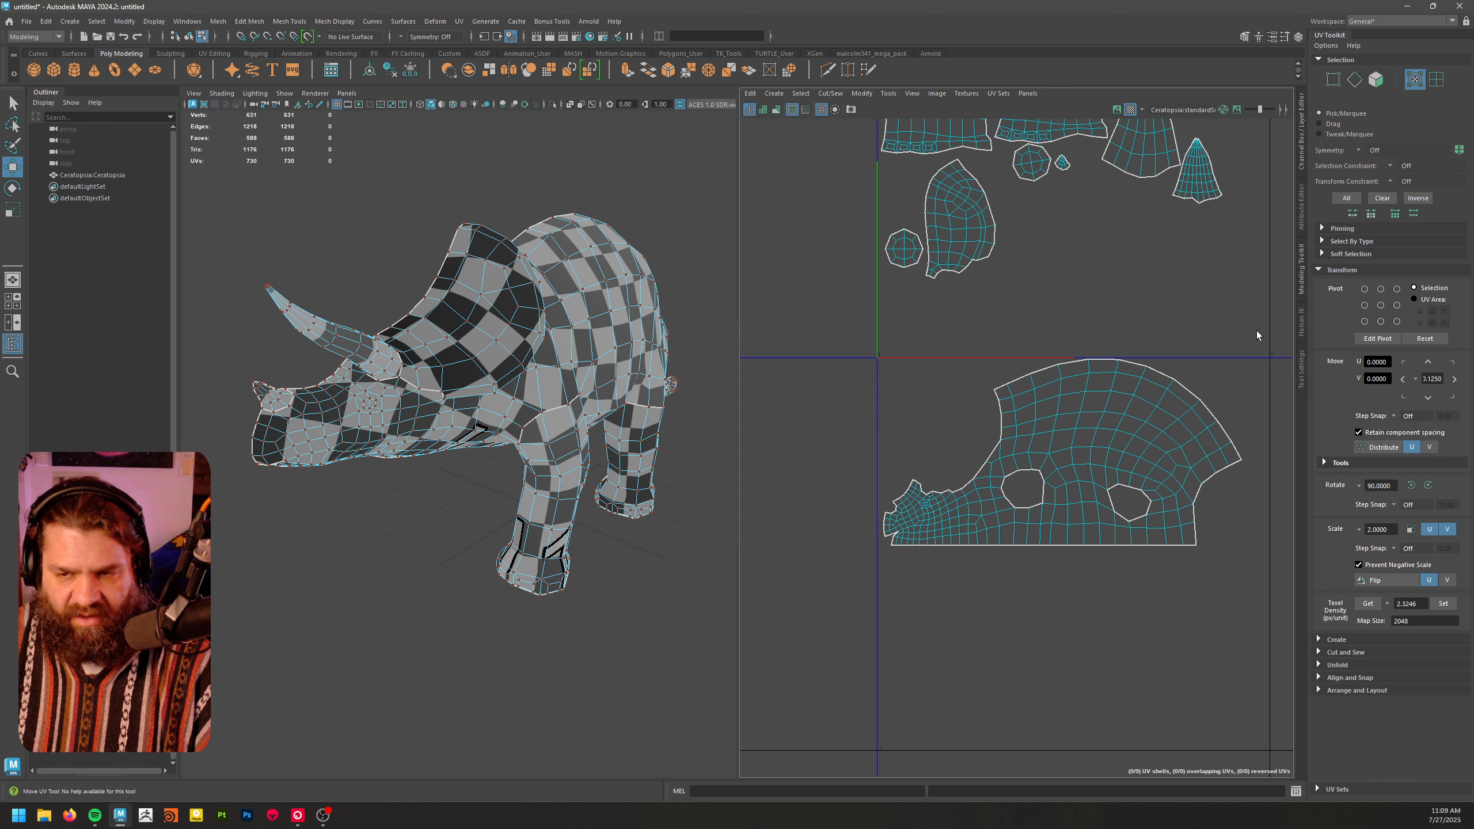
left_click_drag(837, 542, 835, 541)
right_click_drag(986, 516, 849, 521, "shift")
left_click(1057, 595)
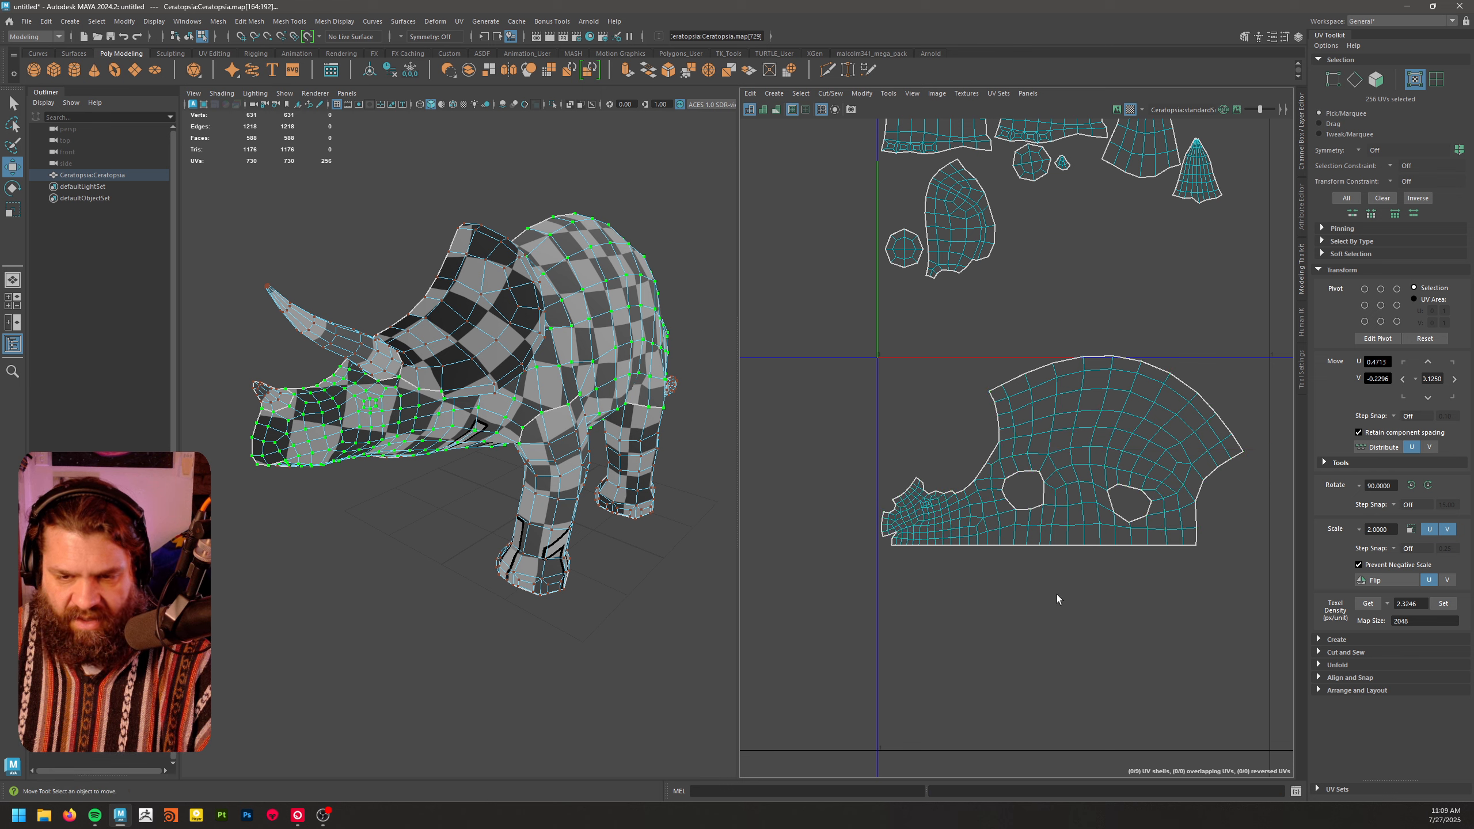
- Move the head and body shell back into the 0 to 1 tile with its straight belly border along the bottom edge
double_click(1063, 500)
left_click_drag(1058, 456, 1052, 270)
right_click_drag(925, 316, 1395, 654, "alt")
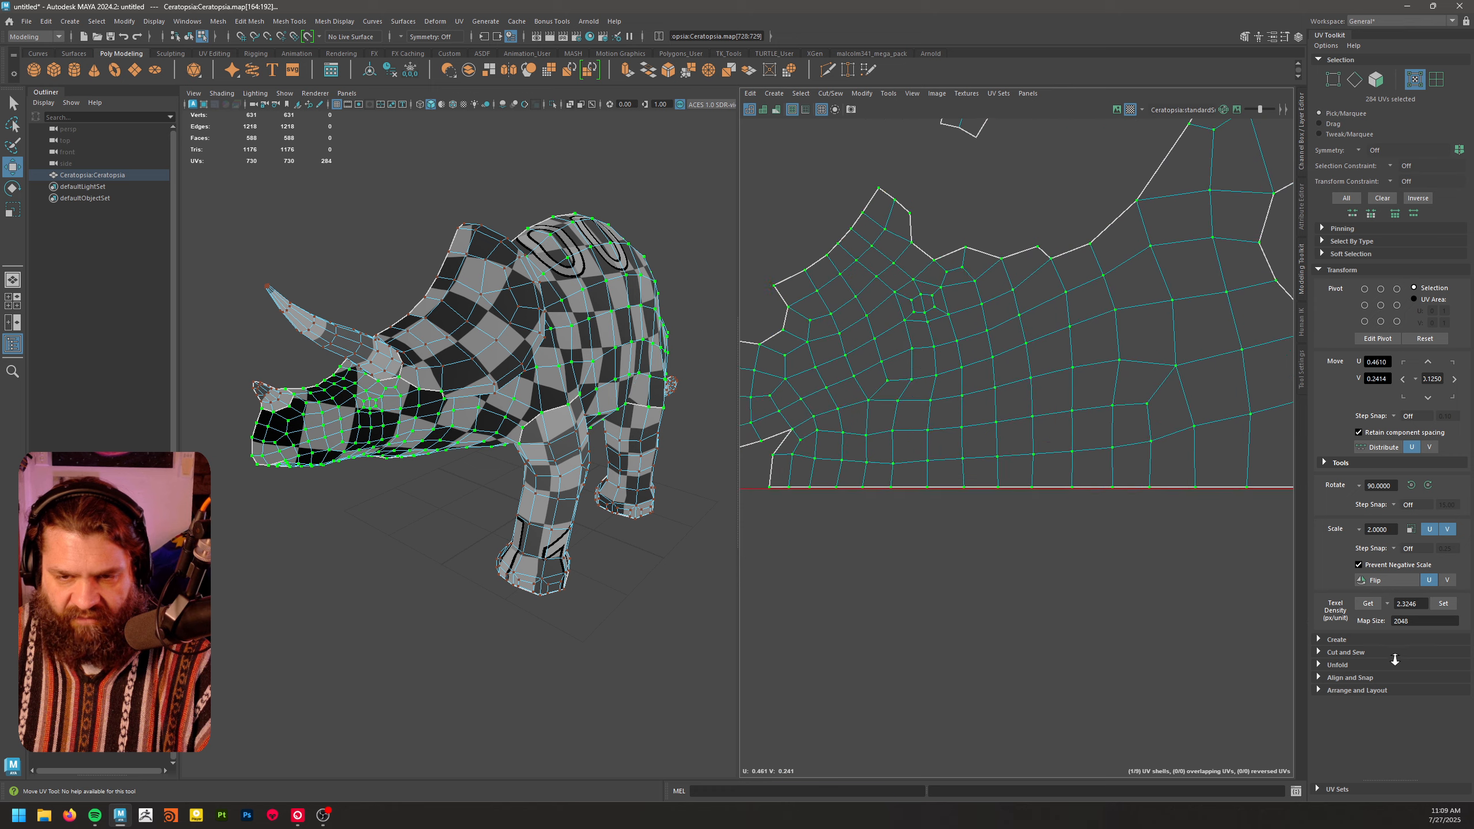
middle_click_drag(914, 512, 988, 463, "alt")
right_click_drag(988, 462, 993, 519, "alt")
middle_click_drag(1003, 505, 1001, 515)
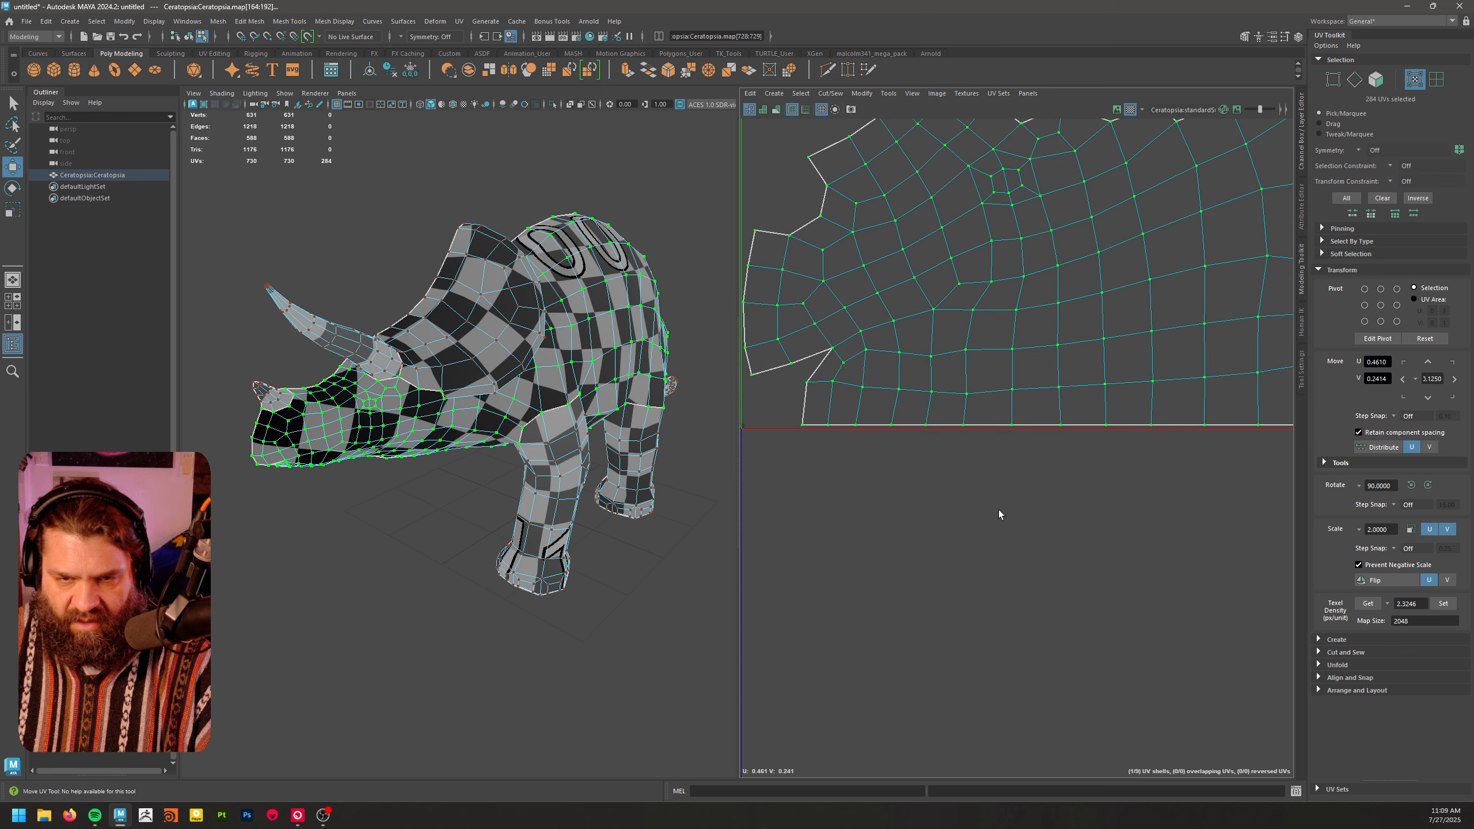
- Nest the neck frill shell closely into the curve between the head and back of the body shell
right_click_drag(1057, 513, 755, 360, "alt")
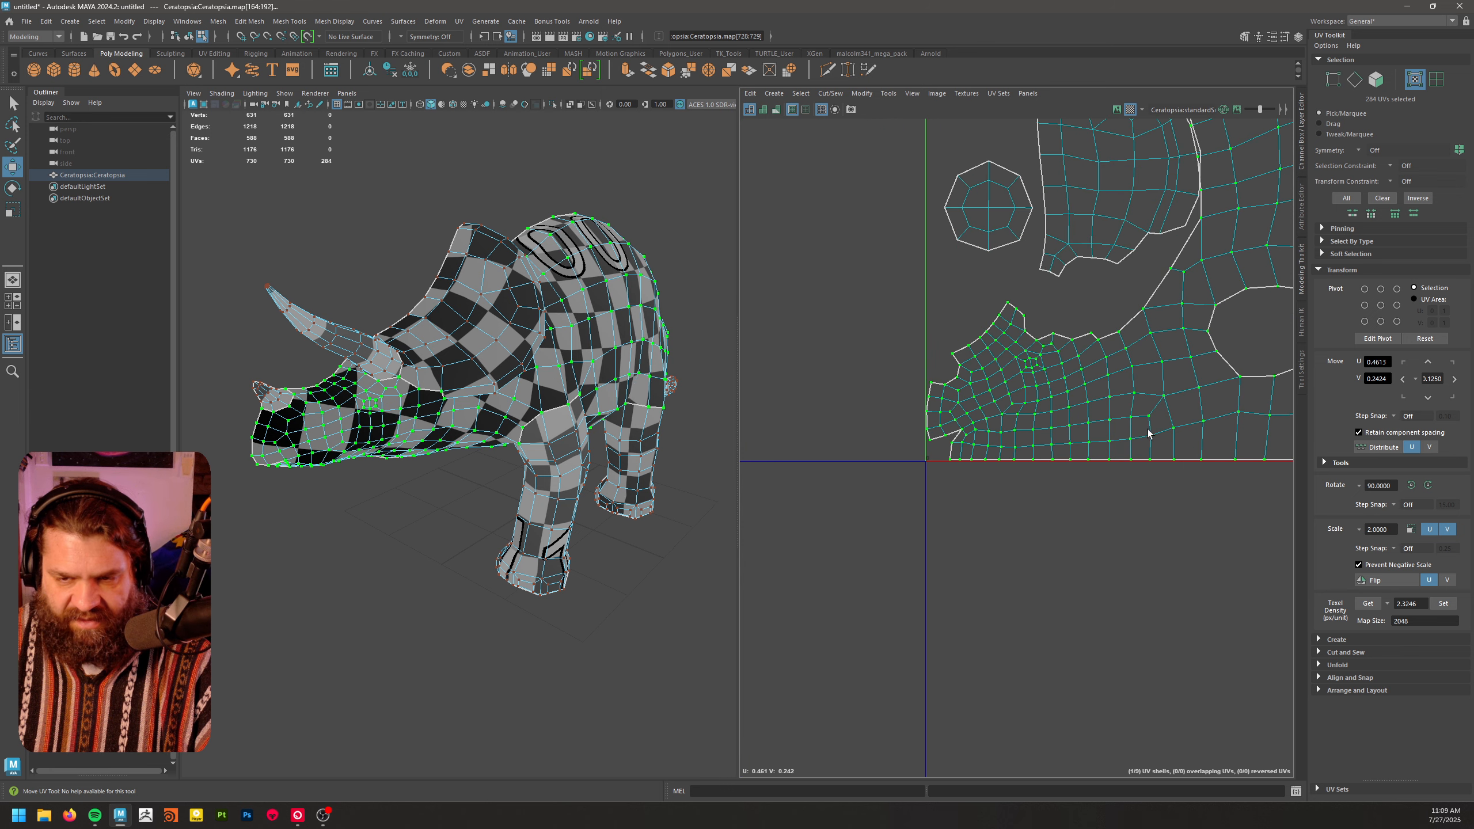
middle_click_drag(1148, 434, 872, 440, "alt")
middle_click_drag(1177, 464, 1161, 519, "alt")
right_click_drag(1160, 519, 968, 460, "alt")
middle_click_drag(1121, 414, 1159, 479, "alt")
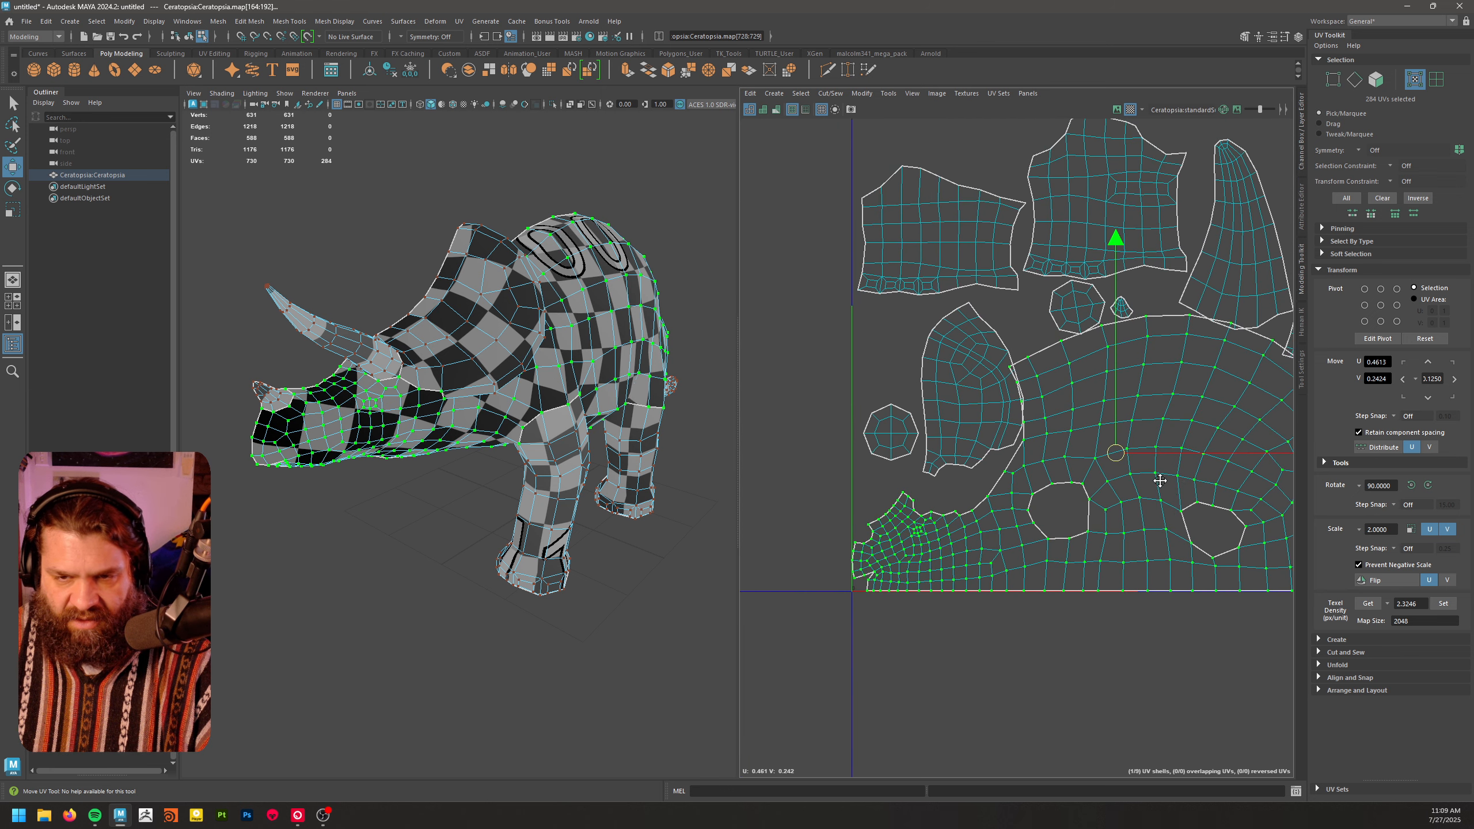
double_click(980, 424)
right_click_drag(929, 464, 1259, 638, "alt")
left_click_drag(1031, 292, 1013, 346)
left_click_drag(1020, 324, 1022, 327)
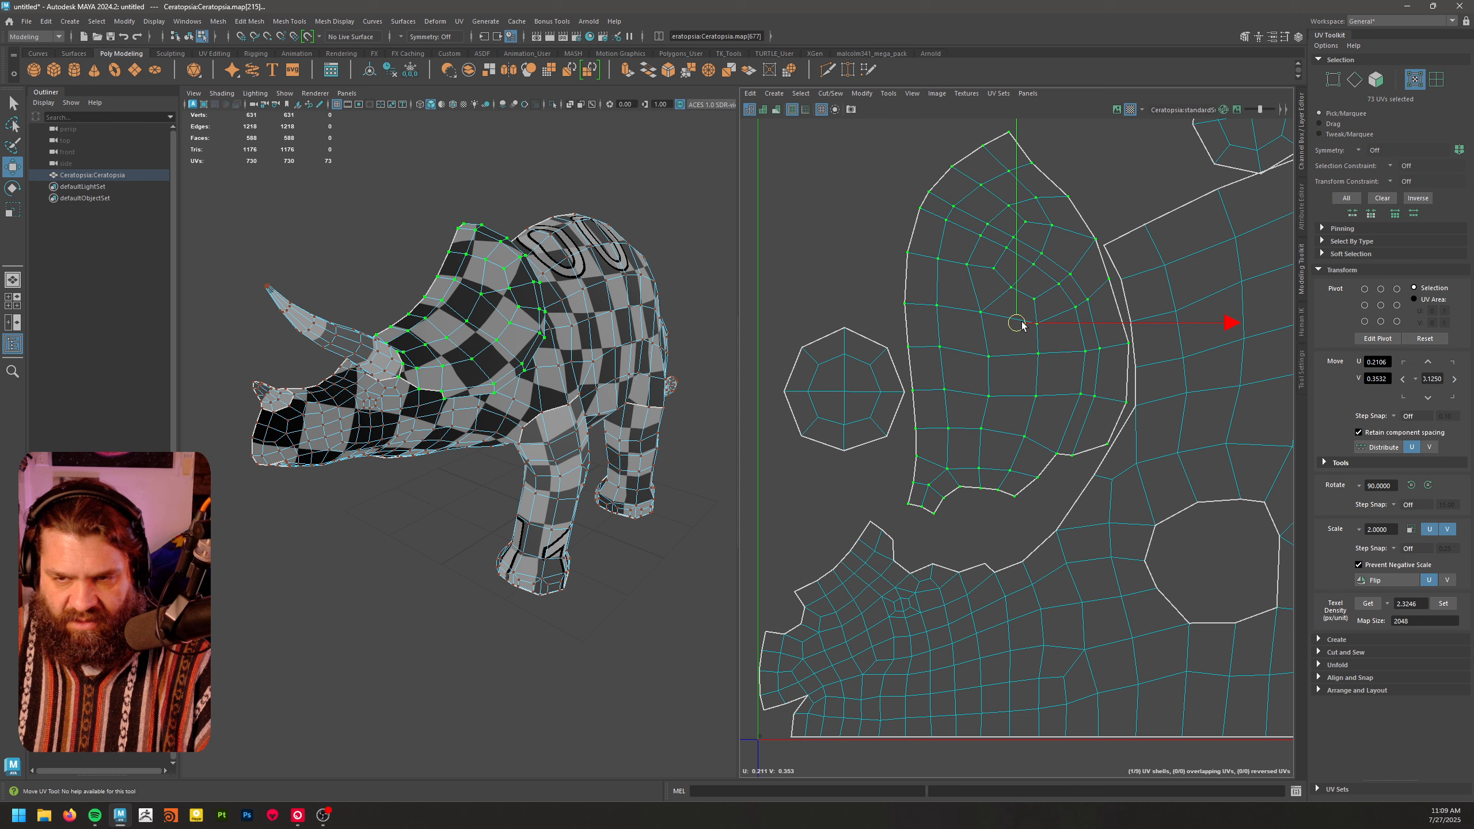
- Move the hind foot's round sole shell down into the gap between the head outline and the frill shell
left_click(849, 429)
left_click_drag(844, 389, 850, 462)
left_click(802, 398)
scroll(1063, 407, "down", 3)
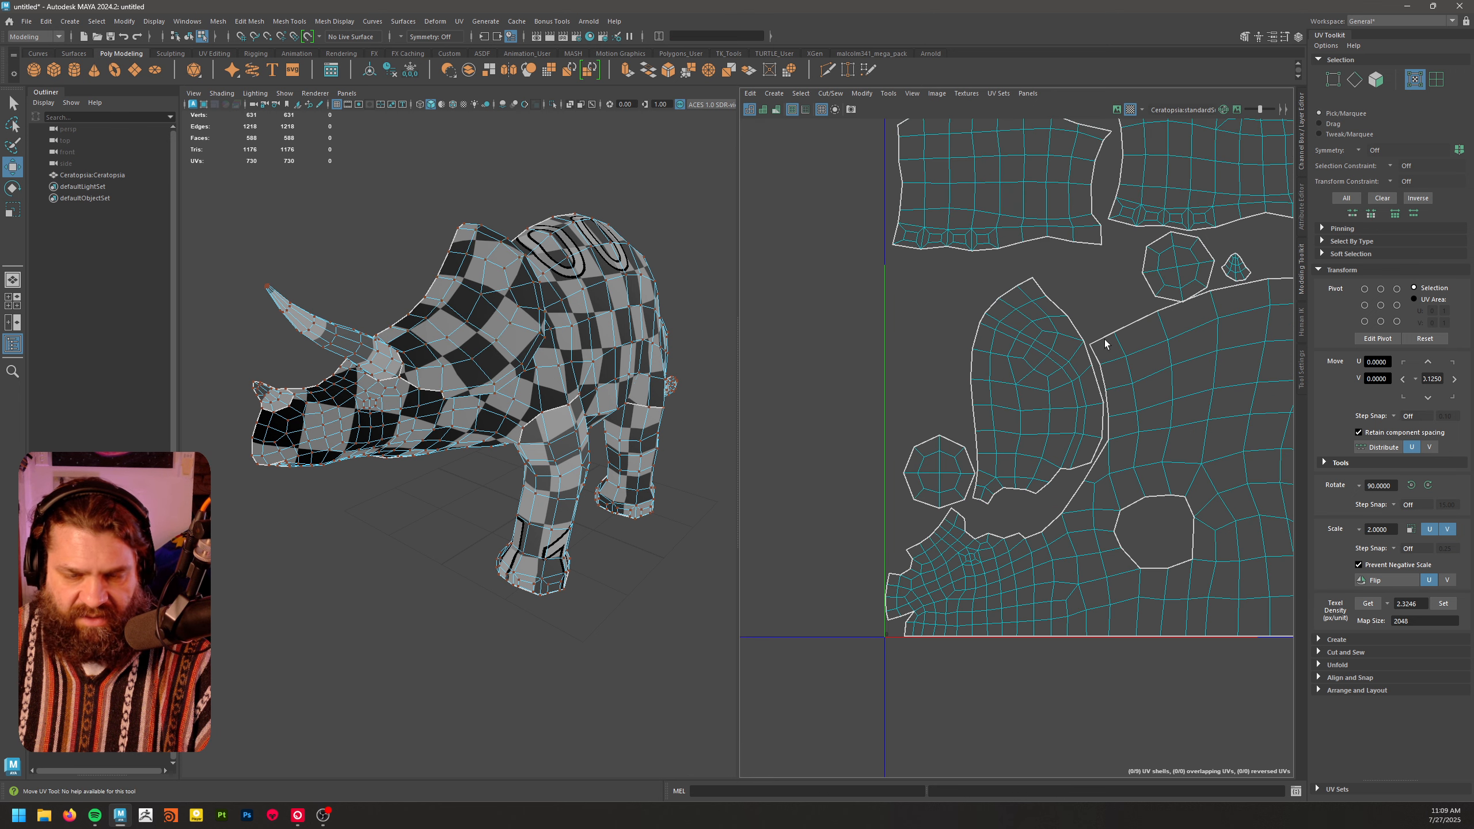
- Place the front foot's round sole shell above the hind foot's sole shell and rotate it slightly to fit beside the frill
middle_click_drag(1106, 343, 1060, 422, "alt")
double_click(1125, 346)
left_click_drag(1126, 346, 885, 478)
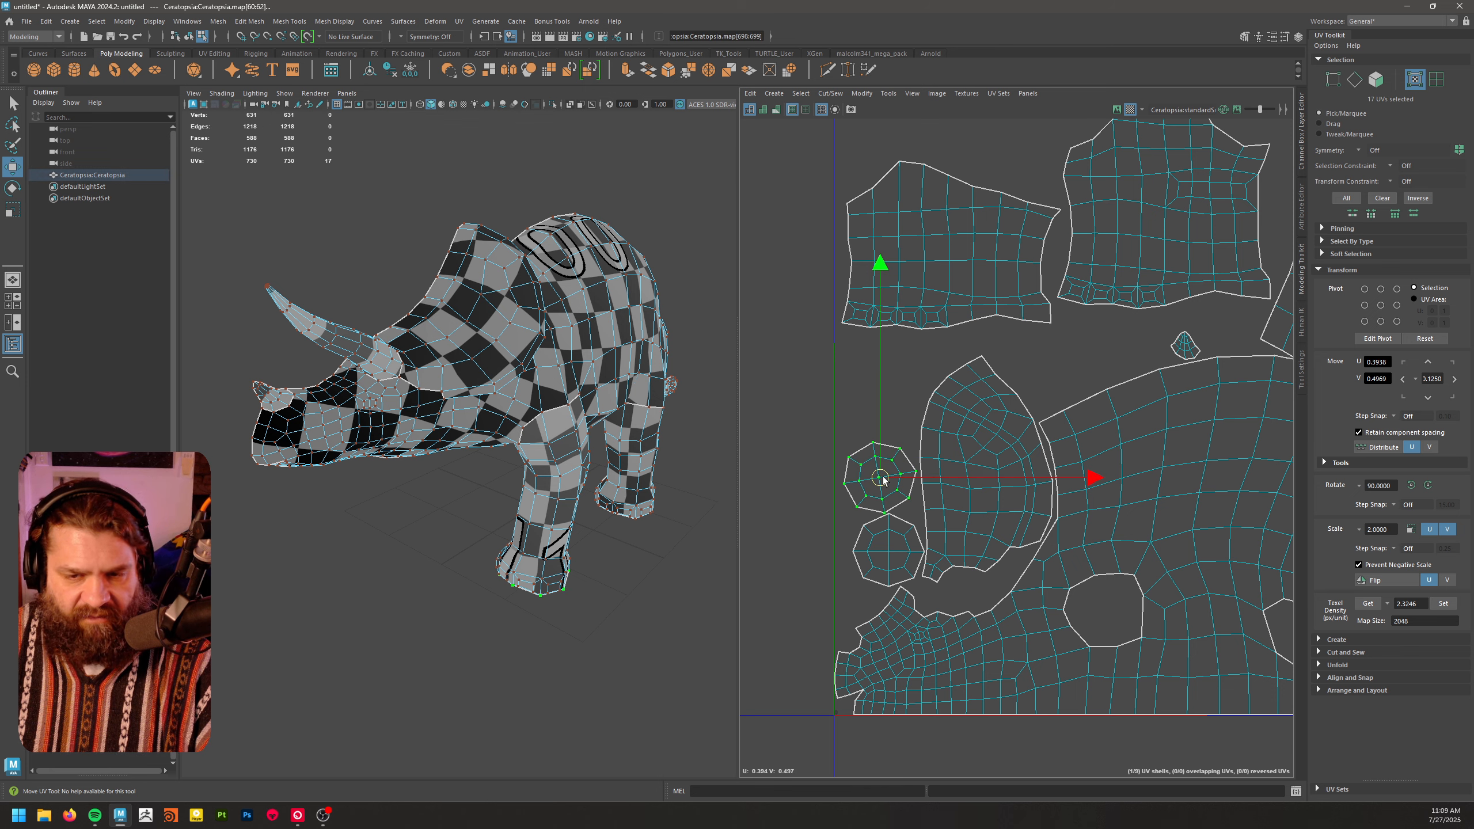
key("e")
left_click_drag(1014, 319, 1047, 338)
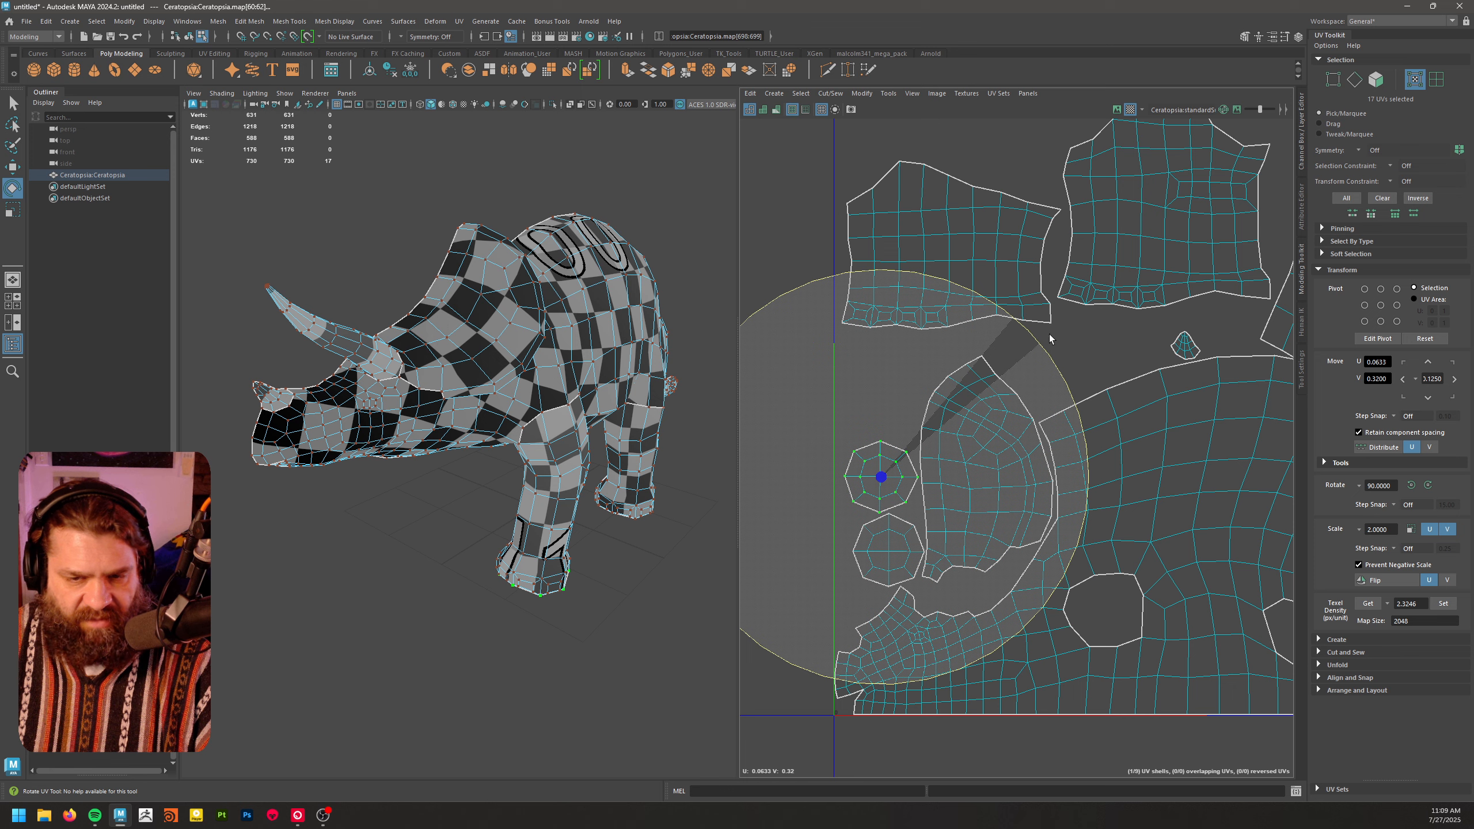
key("w")
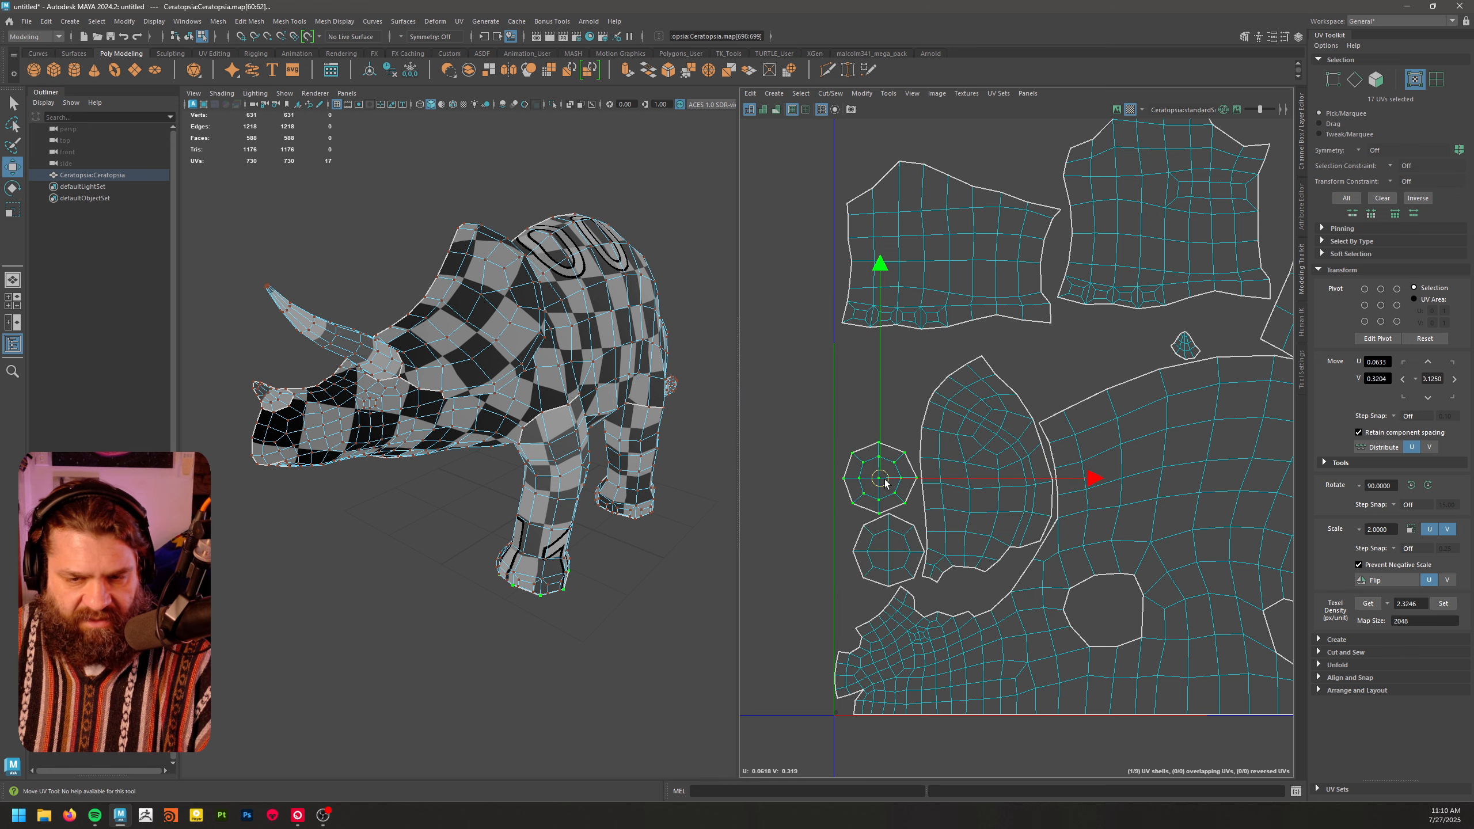
- Try the small nose horn shell inside the body shell's front leg hole
left_click(1023, 405)
scroll(1024, 405, "down", 2)
middle_click_drag(1144, 348, 1011, 396, "alt")
middle_click_drag(1118, 397, 1026, 402, "alt")
double_click(1033, 398)
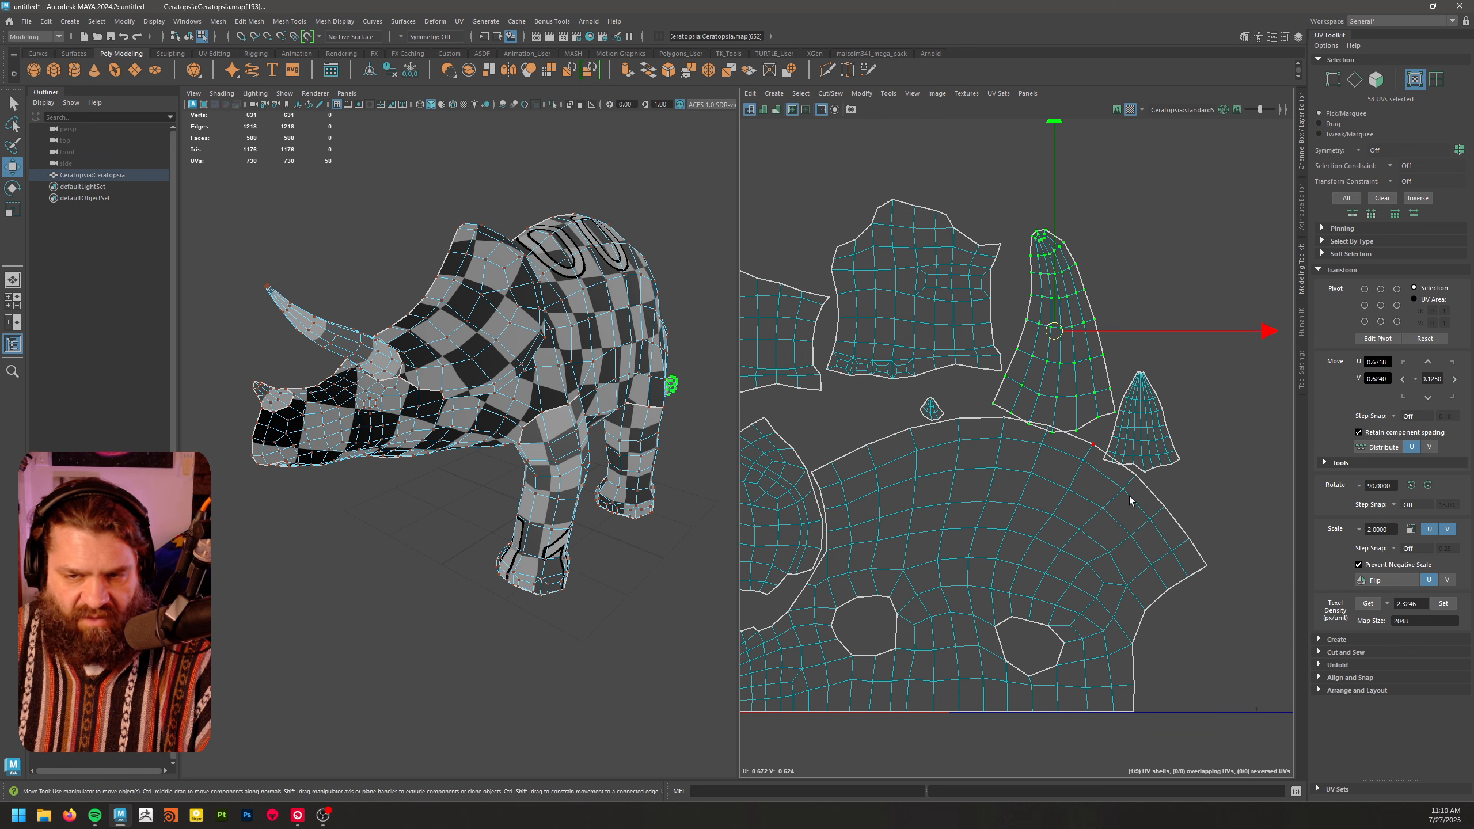
middle_click_drag(933, 415, 1112, 473, "alt")
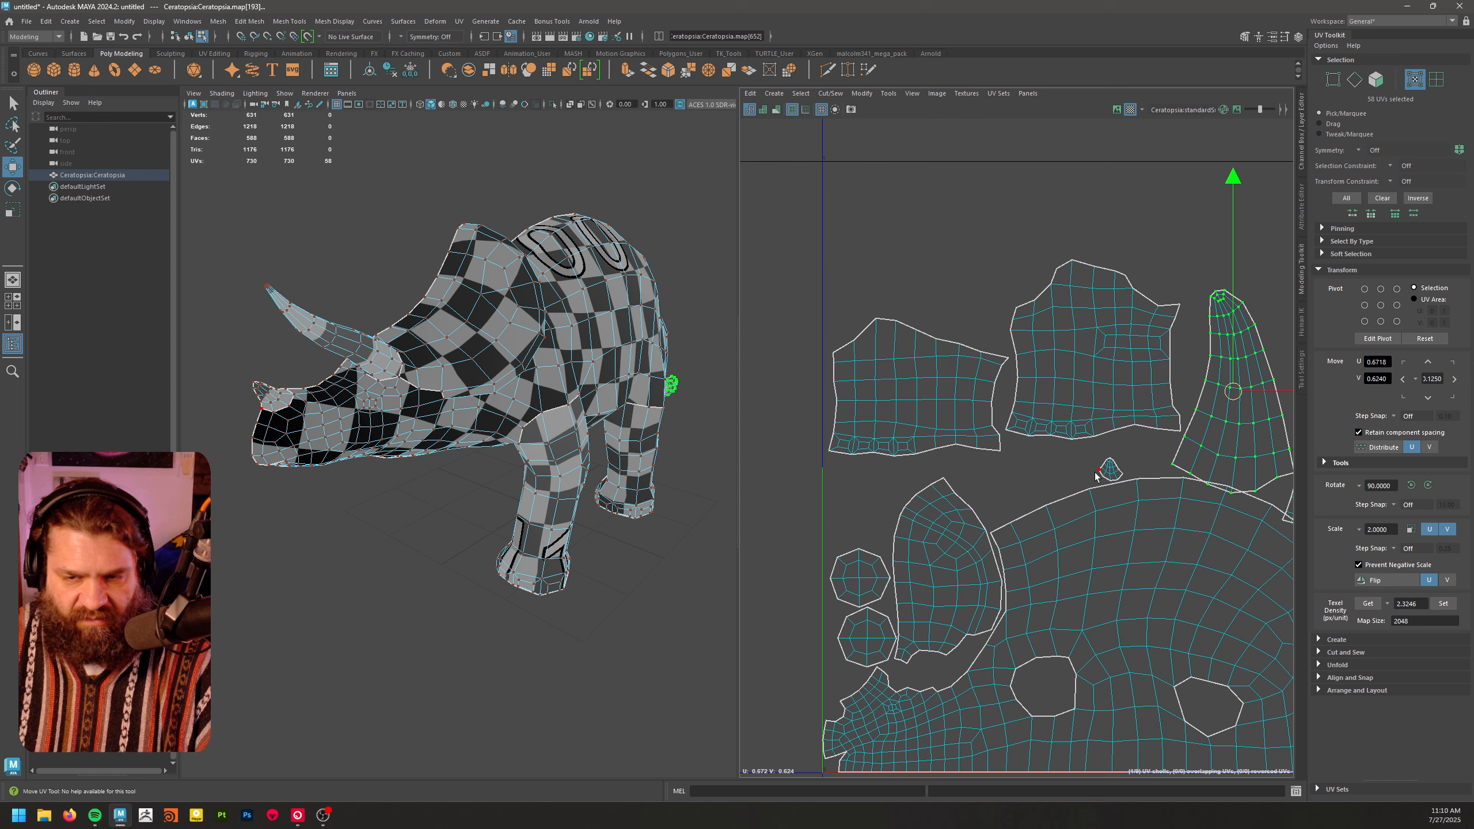
double_click(1109, 472)
left_click_drag(1111, 471, 1038, 689)
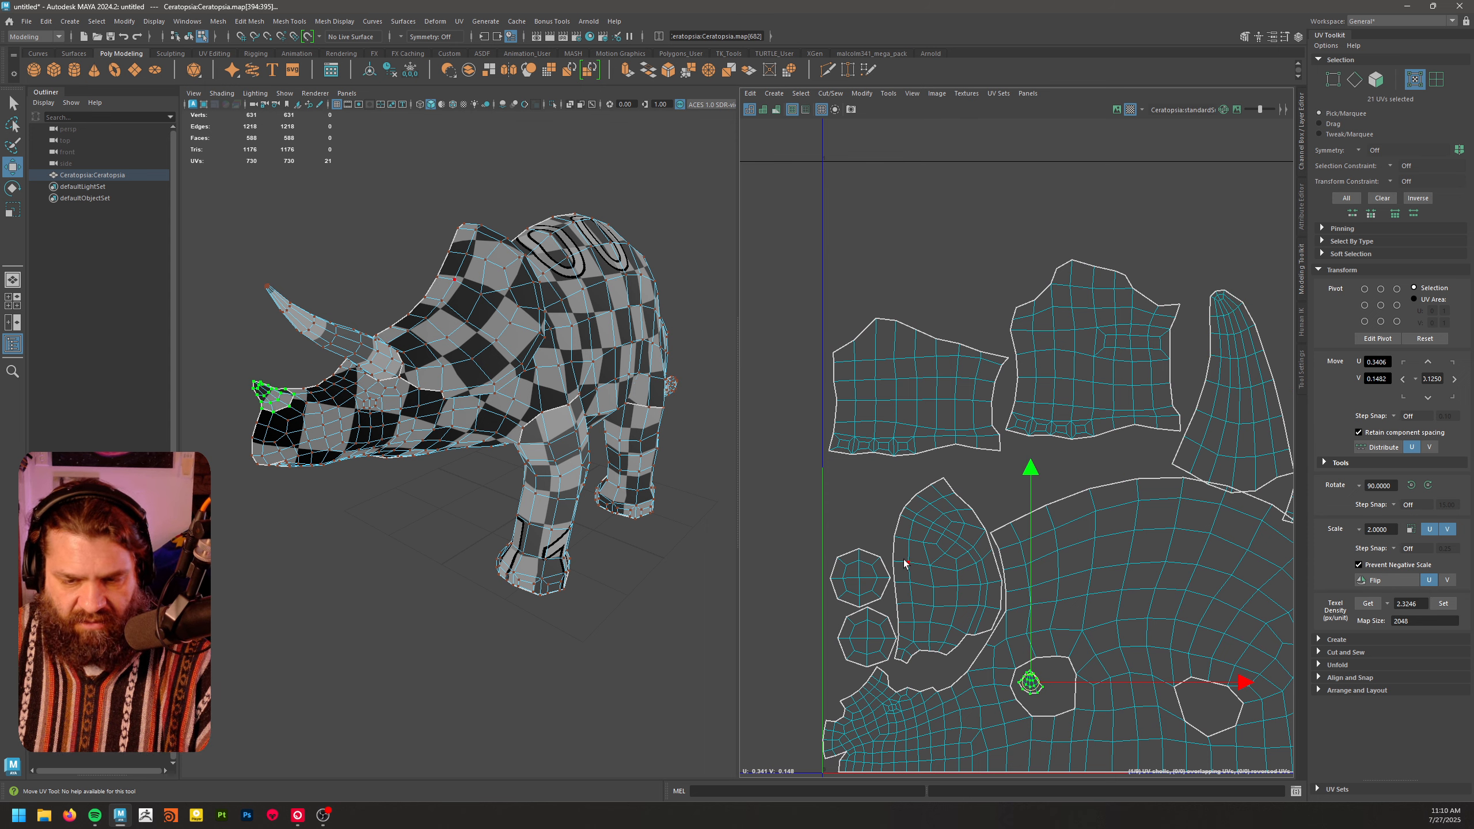
left_click(867, 637)
middle_click_drag(950, 675, 912, 620, "alt")
double_click(1003, 632)
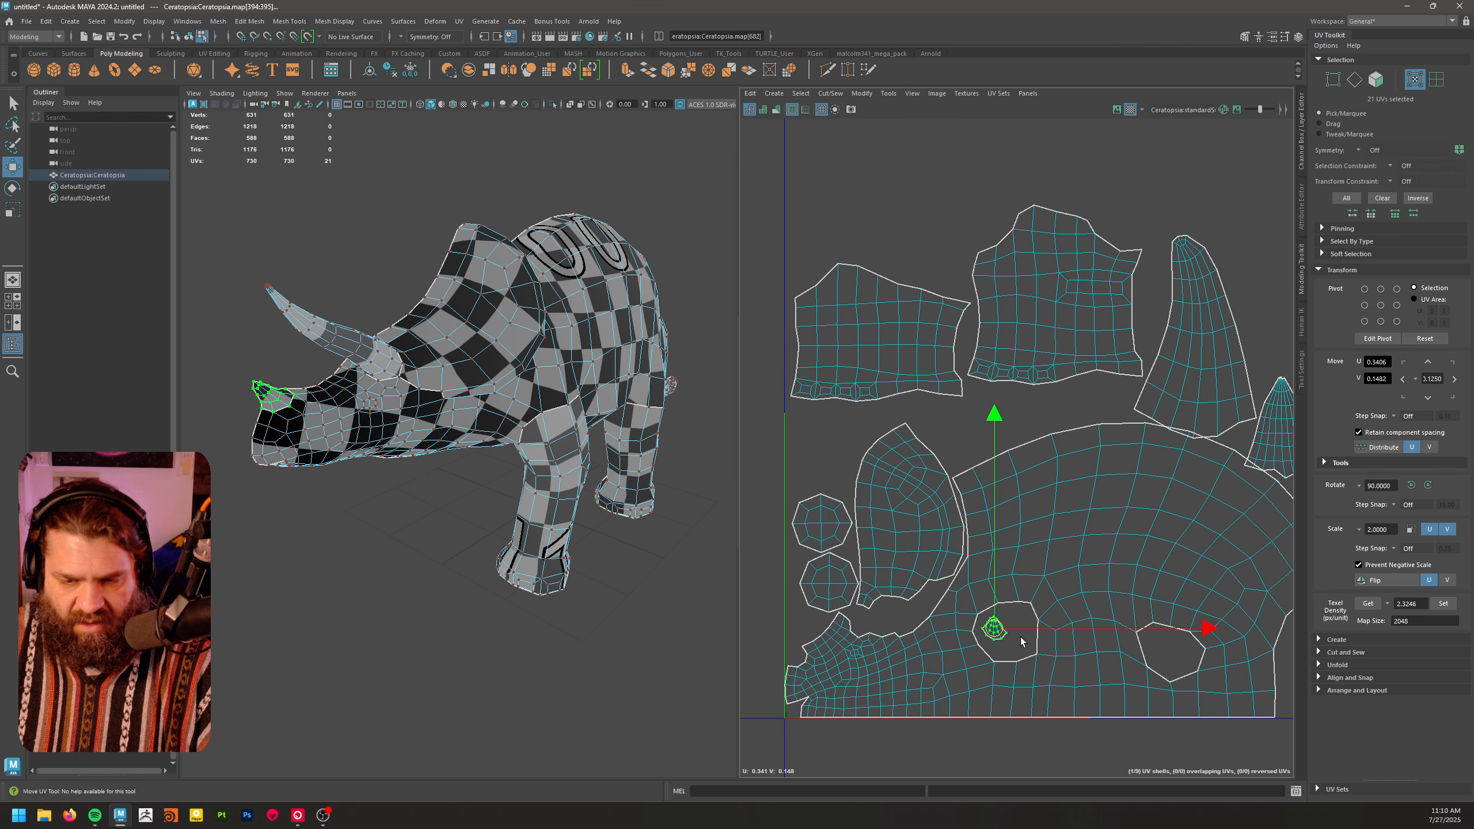
left_click_drag(1021, 641, 1000, 412)
- Move the hind foot's round sole shell into the body shell's front leg hole and scale it down slightly to fit
double_click(819, 597)
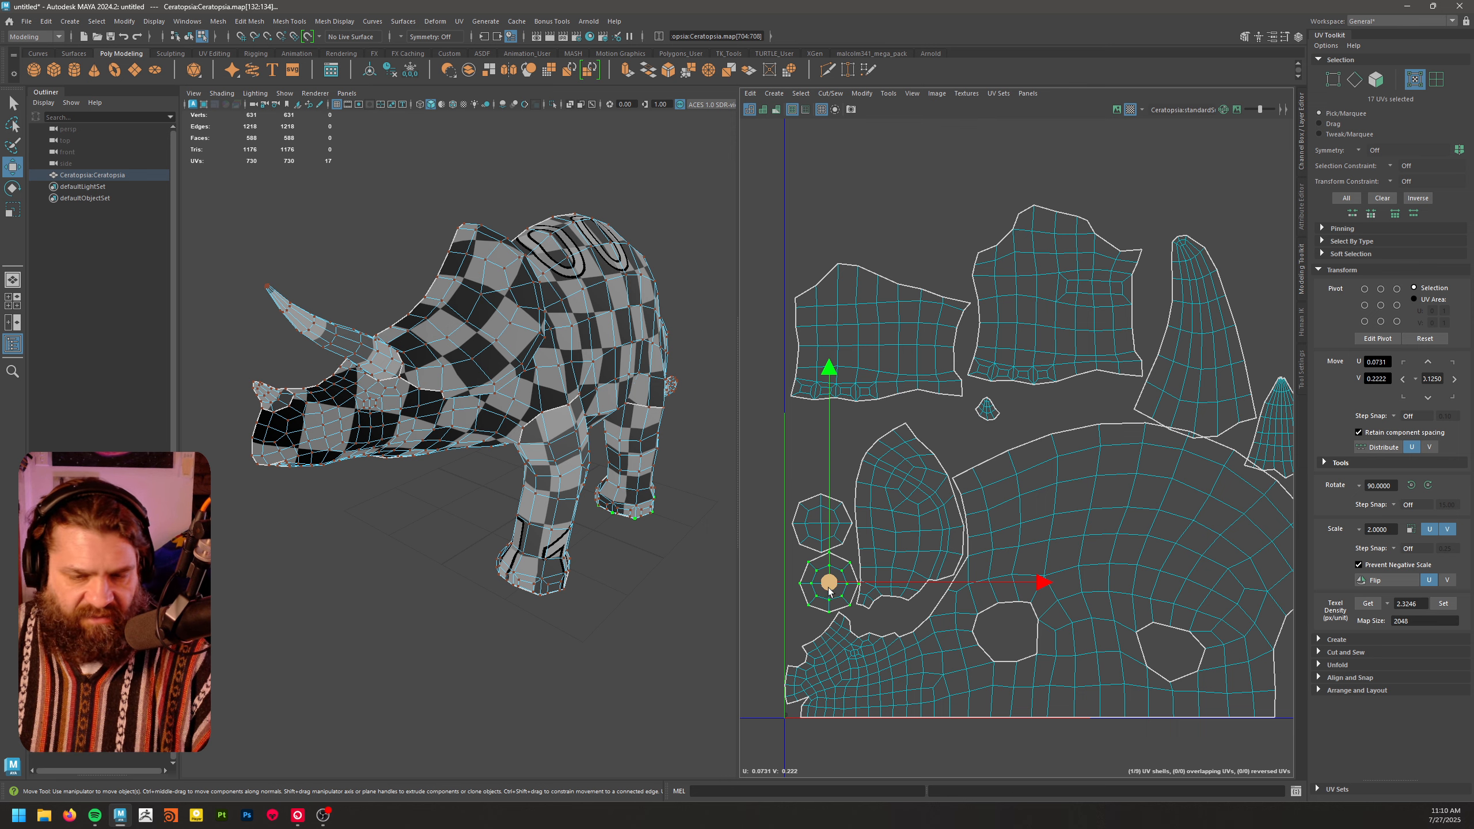
left_click_drag(829, 591, 1019, 606)
scroll(1006, 635, "up", 5)
key("r")
left_click(1122, 457)
scroll(1052, 493, "down", 8)
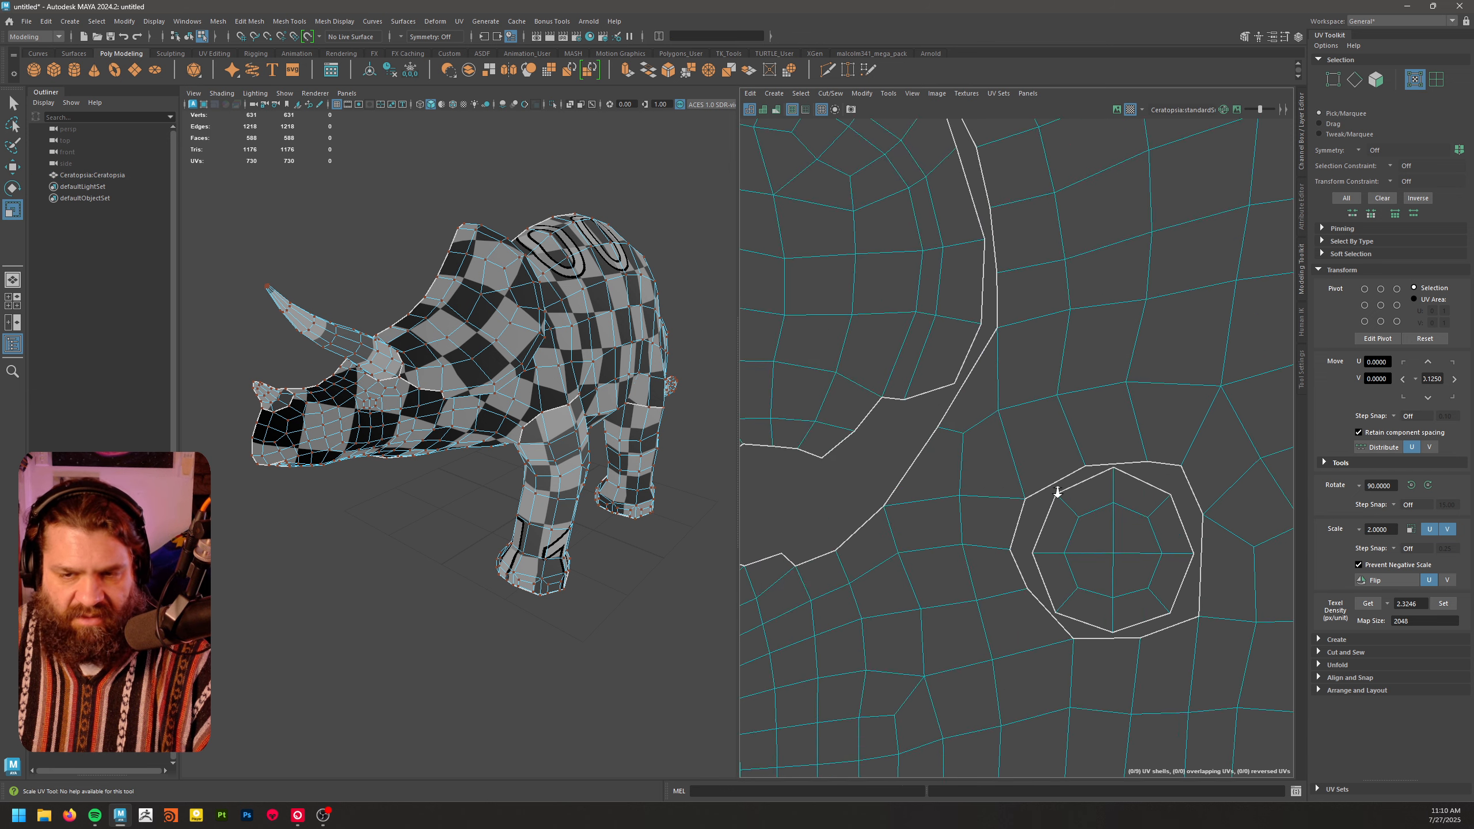
- Select the front foot's round sole shell for moving
double_click(811, 439)
key("w")
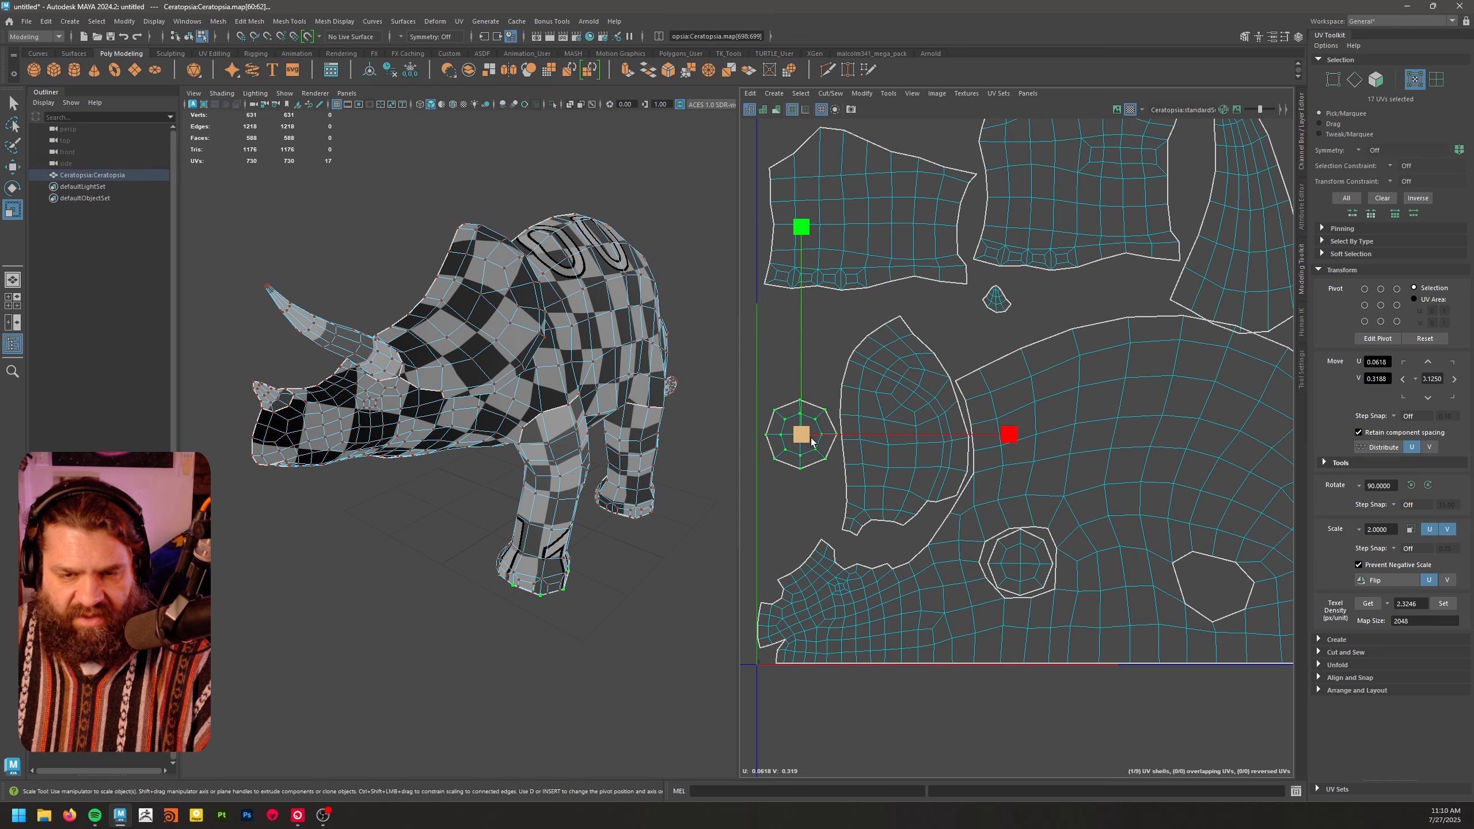
- Move the selected round foot-sole shell into the body shell's empty leg opening and centre it there
left_click_drag(811, 440, 1208, 590)
scroll(1208, 589, "up", 6)
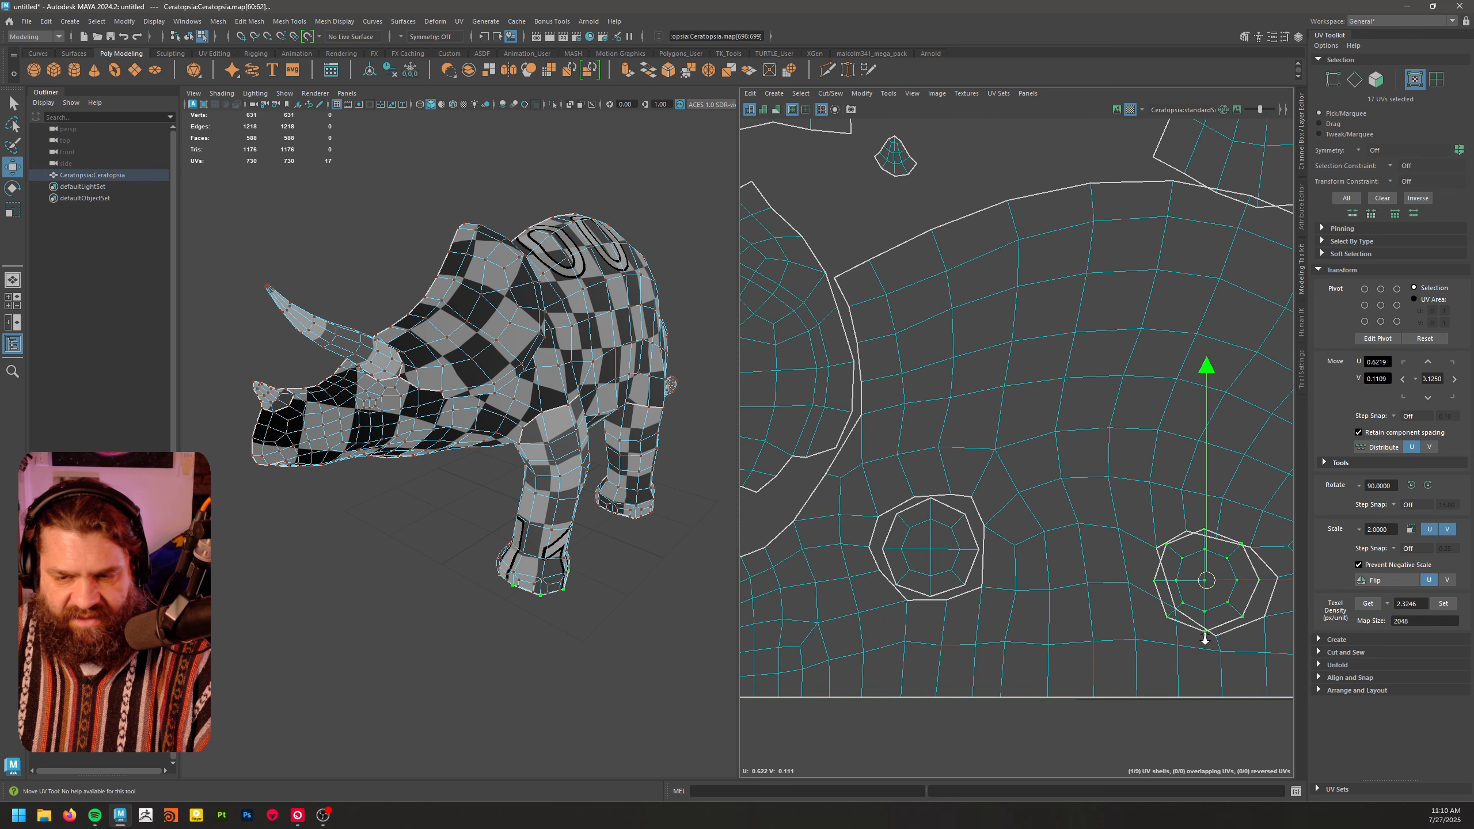
left_click_drag(994, 540, 1021, 554)
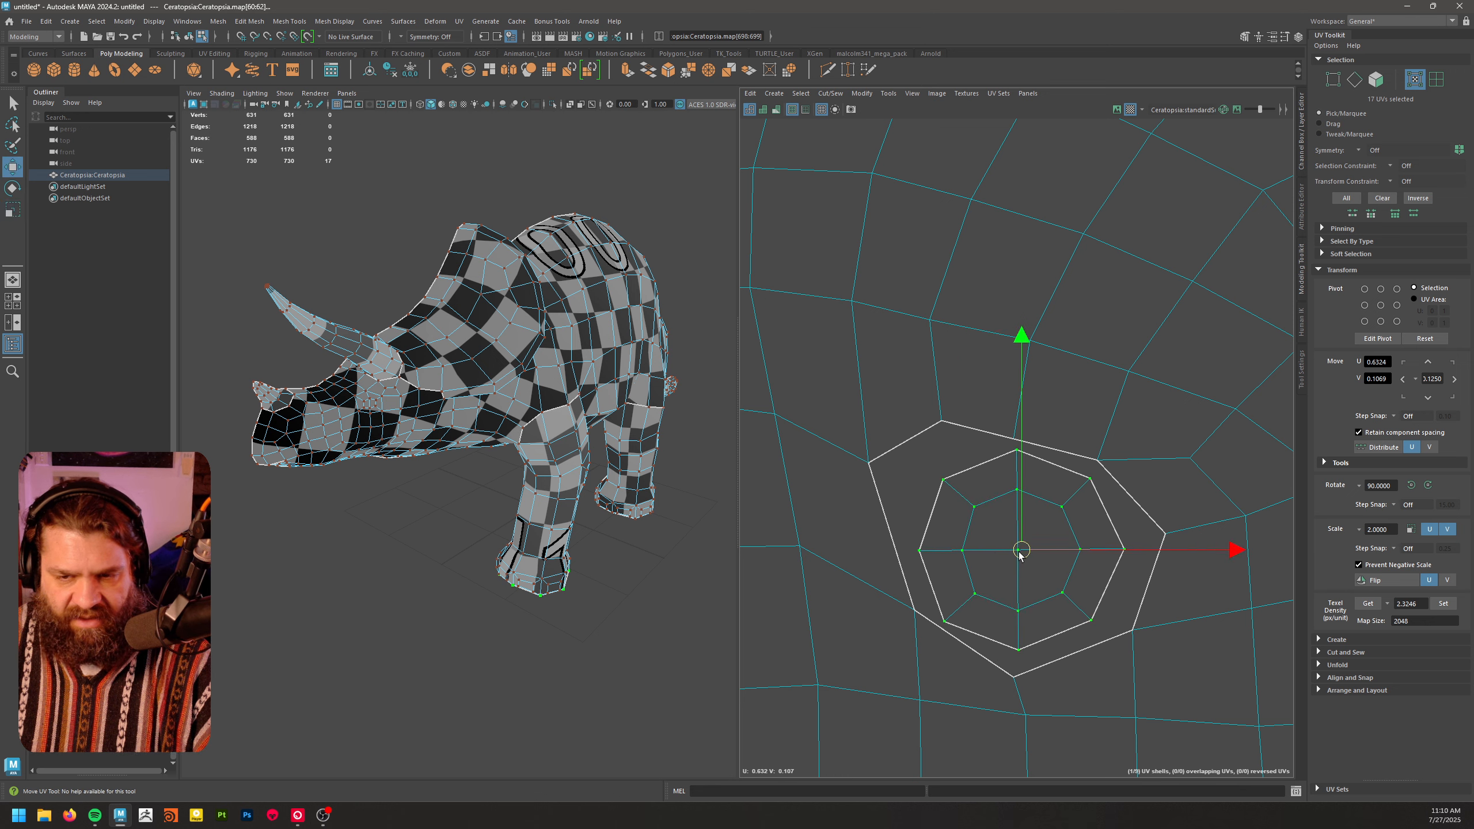
left_click(932, 435)
scroll(957, 406, "down", 6)
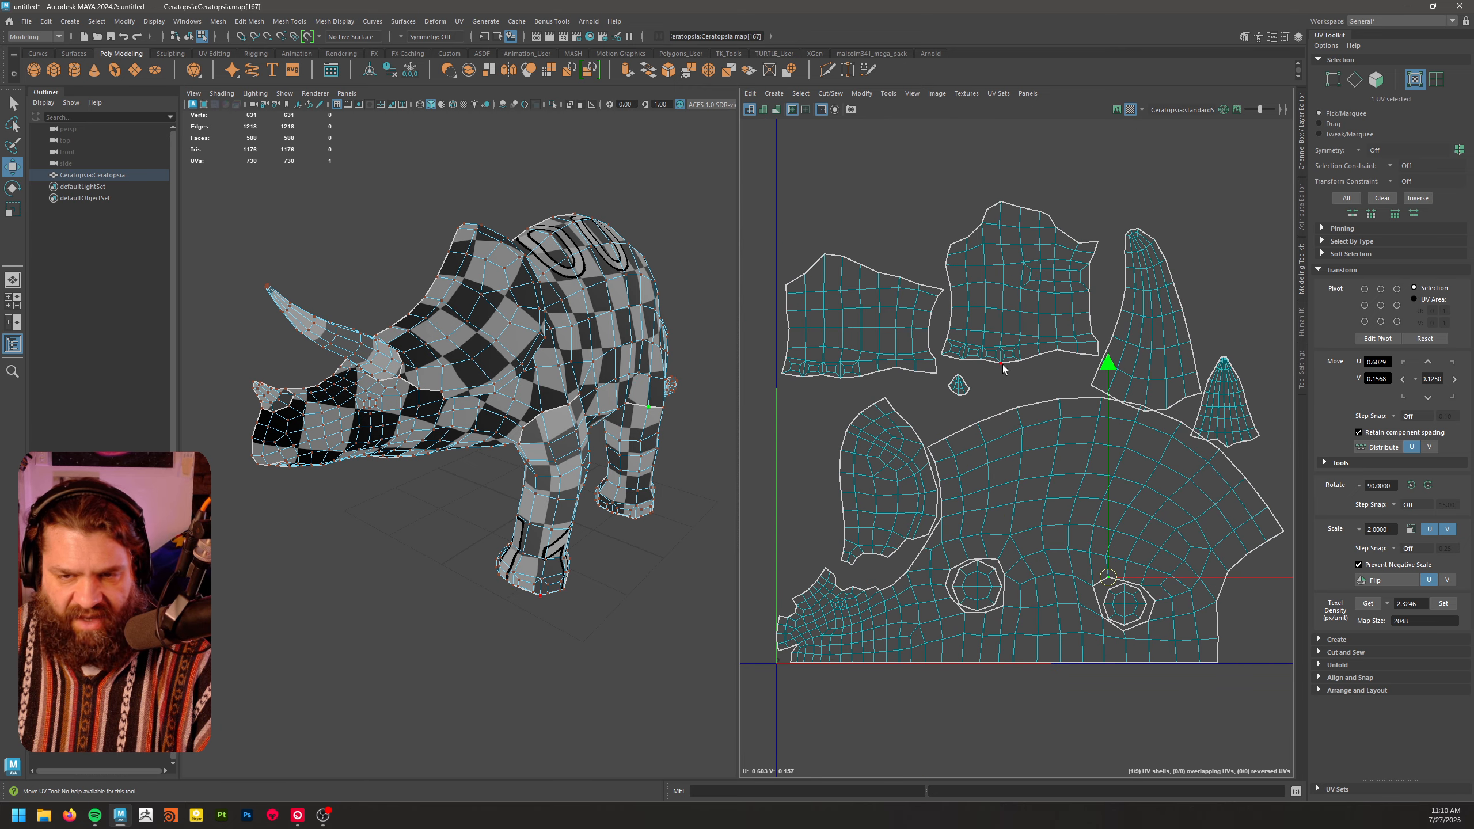
- Lower the back leg shell towards the body shell and tuck the small nose horn shell beneath the frill shell
left_click(1002, 364)
middle_click_drag(963, 463, 1039, 545, "alt")
double_click(955, 444)
left_click_drag(939, 406, 937, 428)
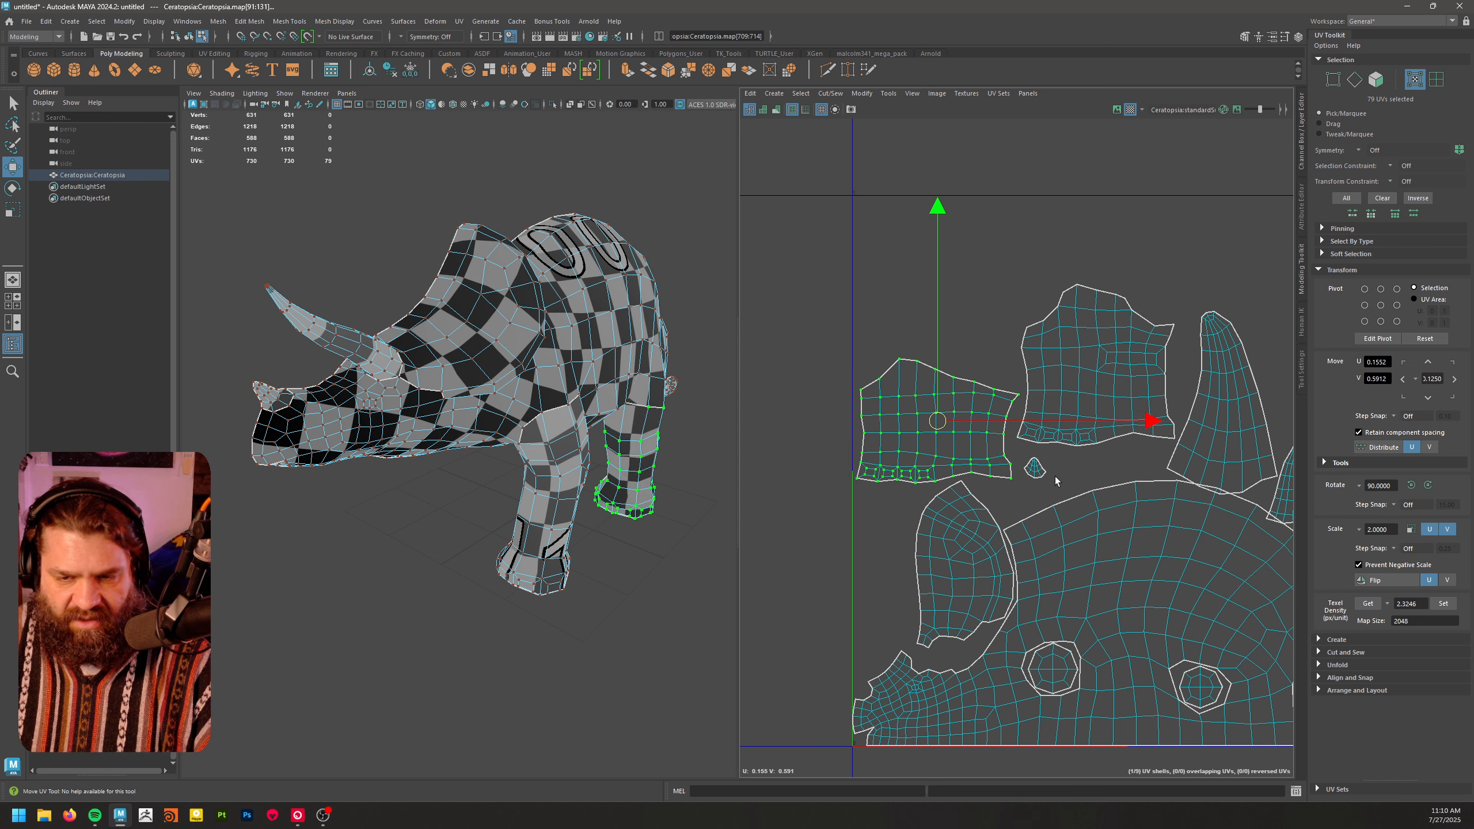
double_click(1035, 468)
left_click_drag(1035, 468, 956, 674)
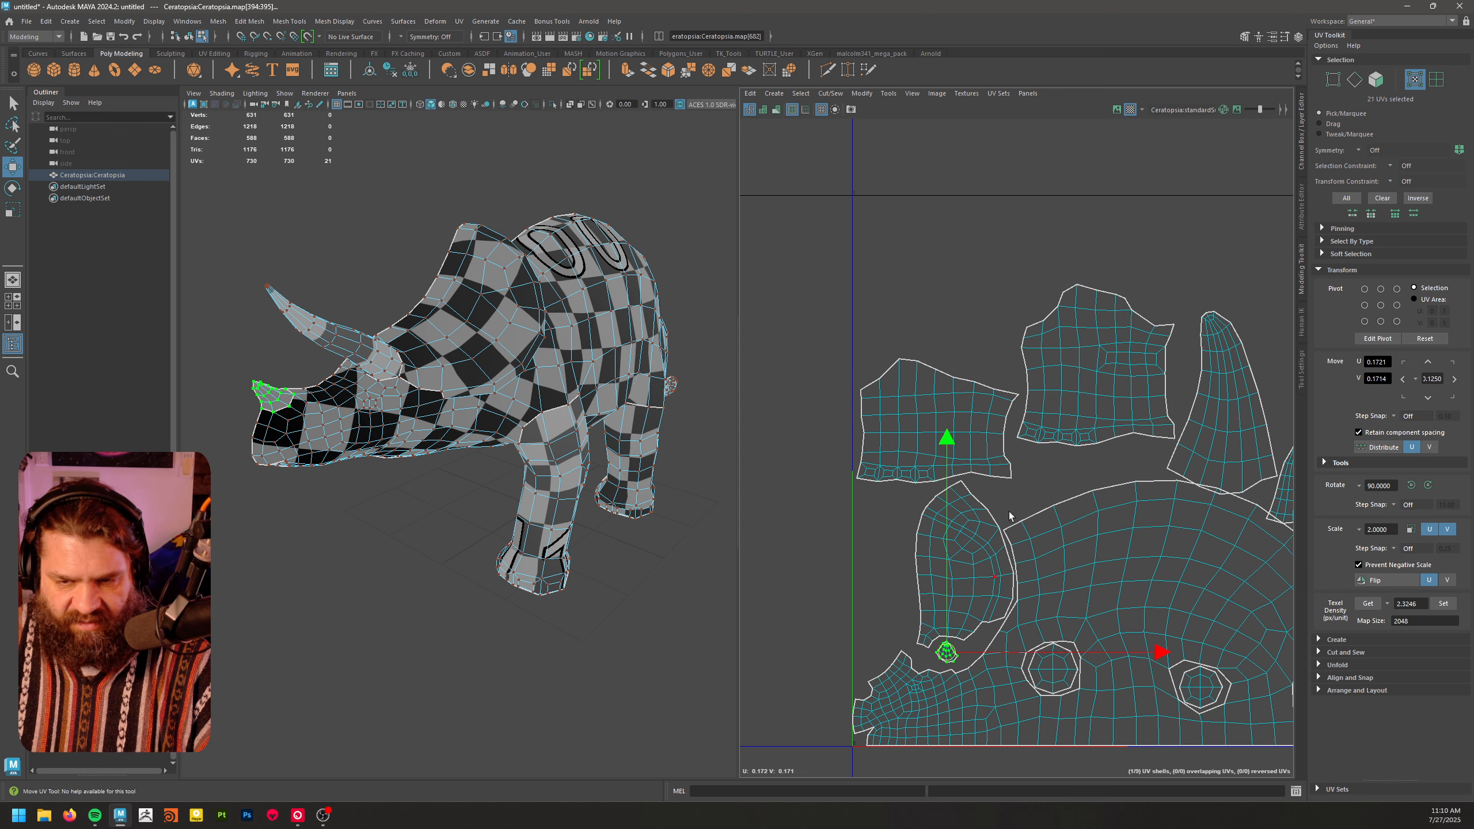
- Lower the front leg shell towards the body shell and shift the tail shell slightly so it clears the front leg shell
left_click(1059, 412)
double_click(1097, 393)
left_click_drag(1096, 374, 1097, 414)
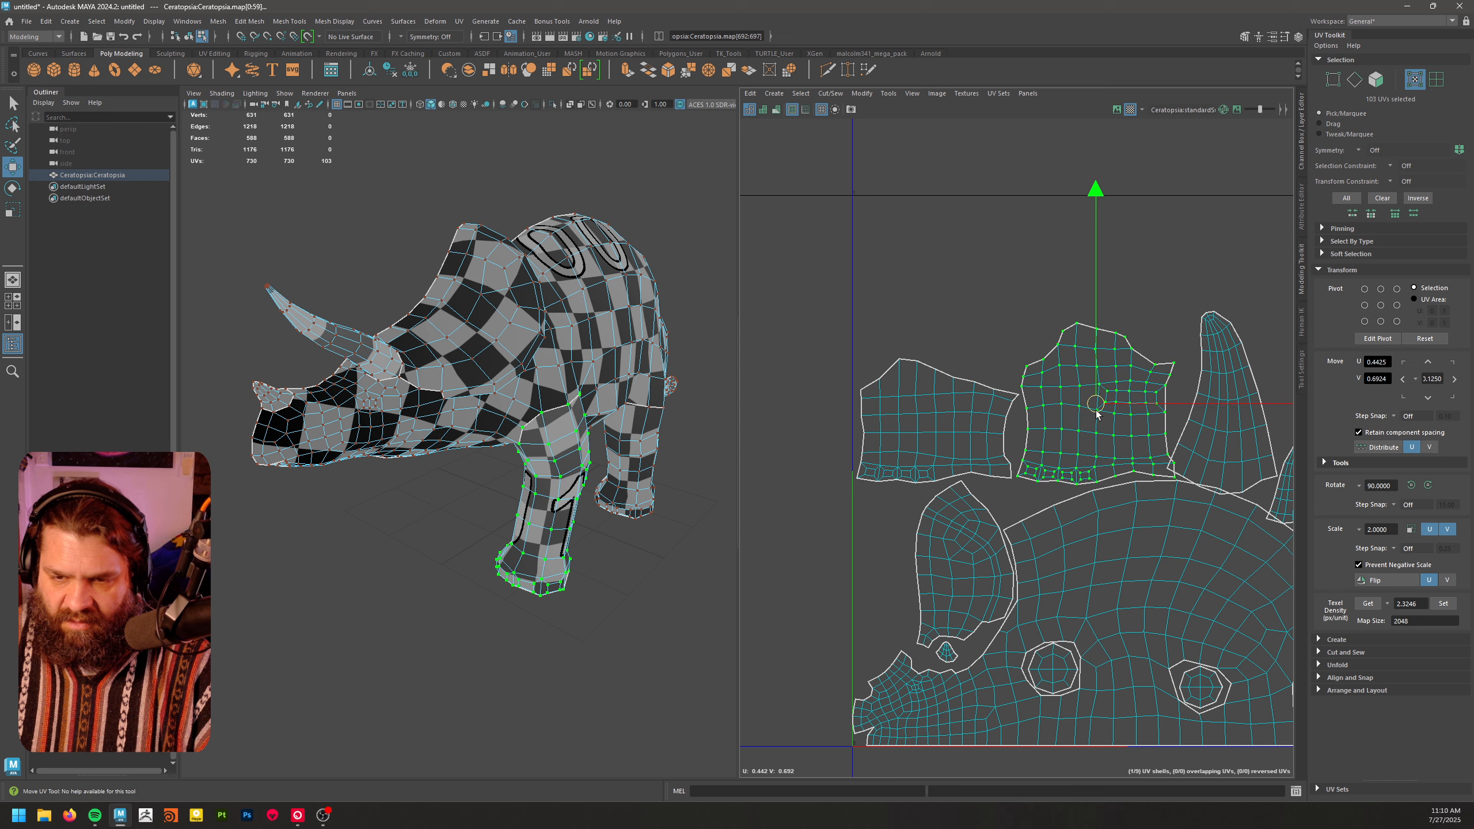
double_click(1228, 472)
middle_click_drag(1227, 473, 1046, 500, "alt")
left_click_drag(1046, 431, 1059, 428)
middle_click_drag(1011, 537, 1089, 459, "alt")
left_click(1182, 434)
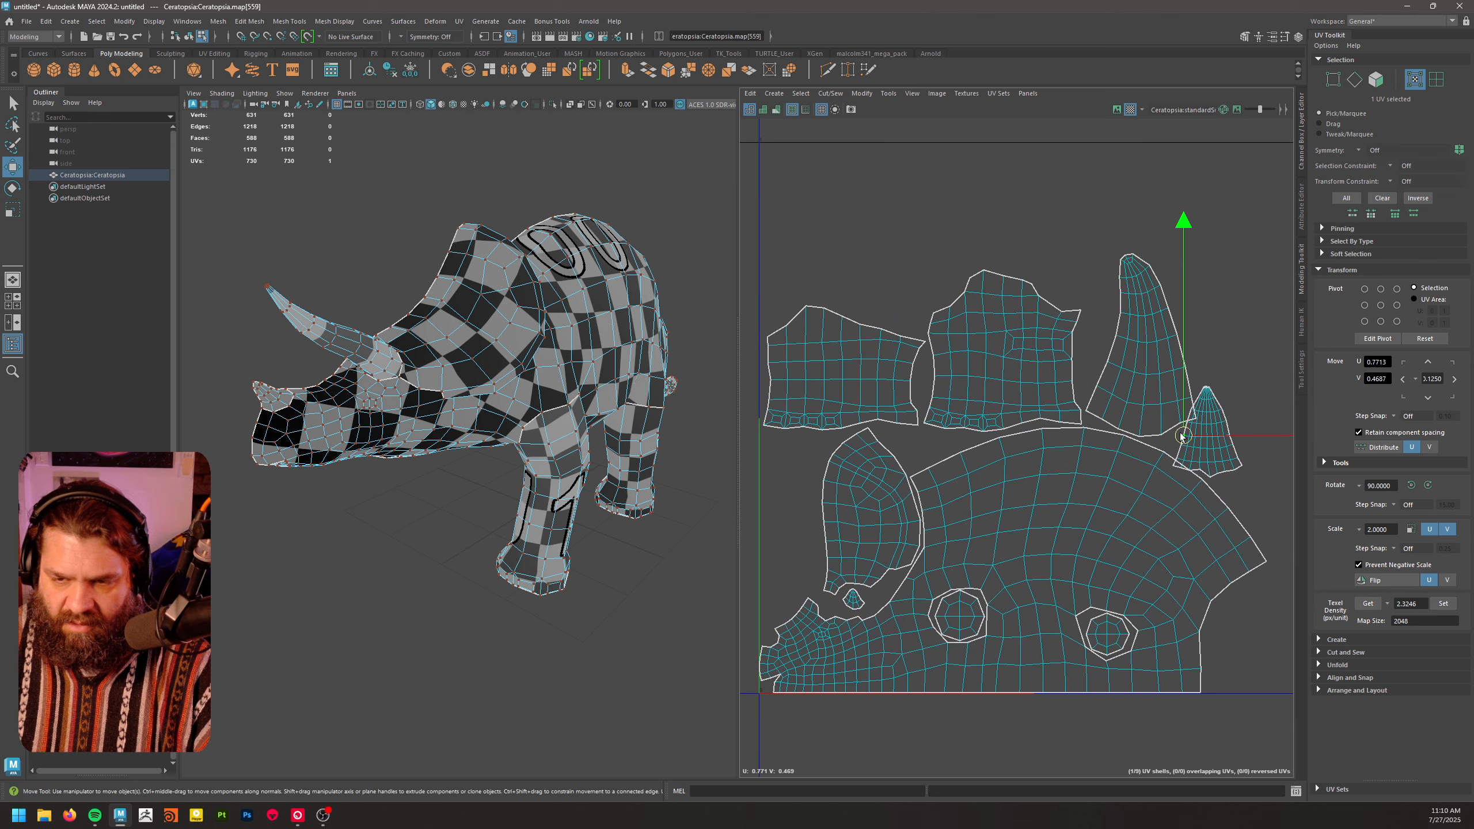
- Move the brow horn shell from beside the tail shell into the empty space between the tile edge and the frill shell
double_click(1204, 456)
left_click_drag(1210, 442, 798, 534)
right_click_drag(780, 550, 832, 533, "alt")
middle_click_drag(832, 534, 996, 619, "alt")
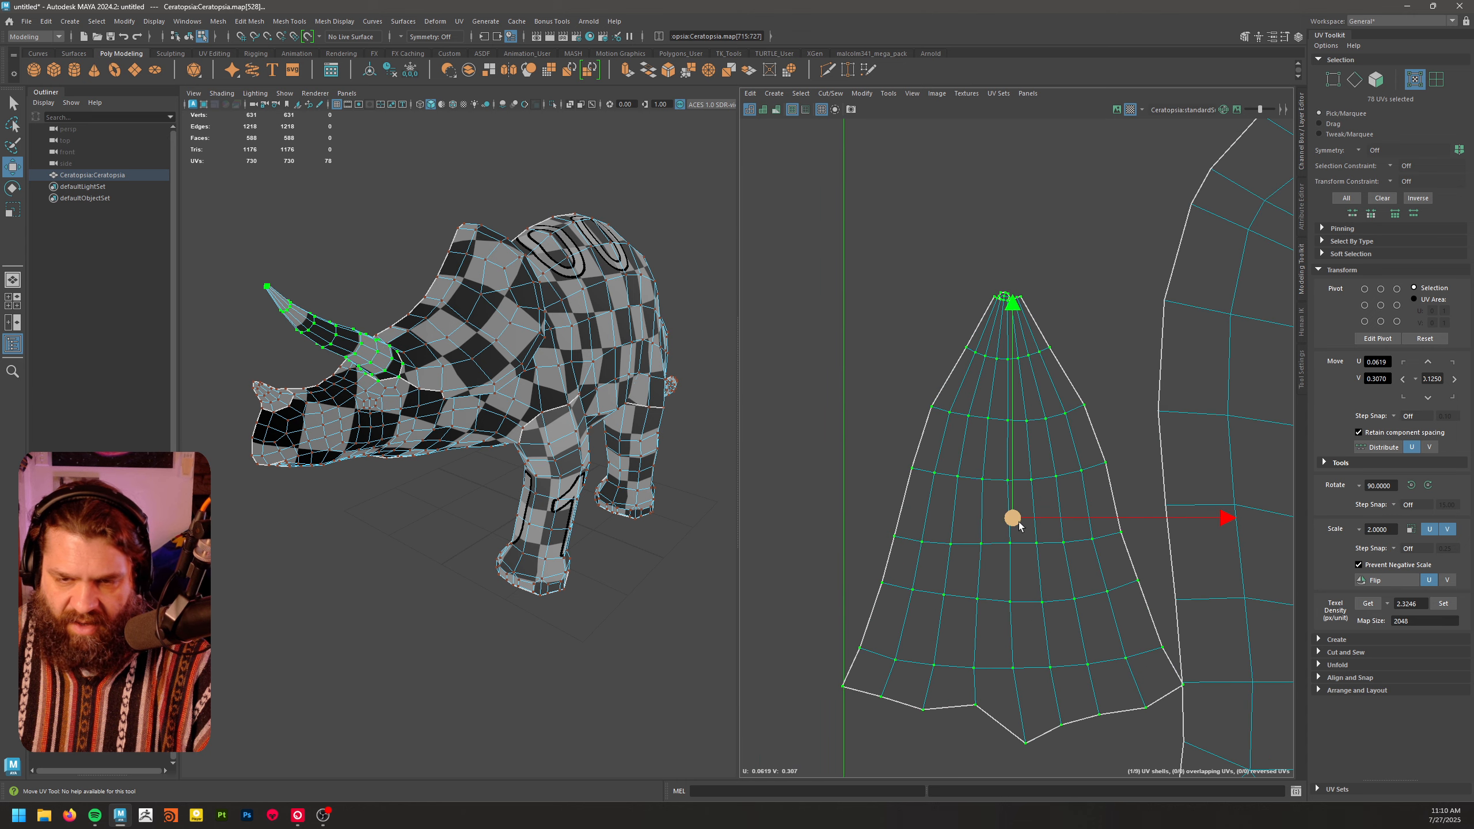
- Flatten the brow horn shell's outer side edge into a straight vertical line and shift it to the UV tile's edge
left_click(991, 296)
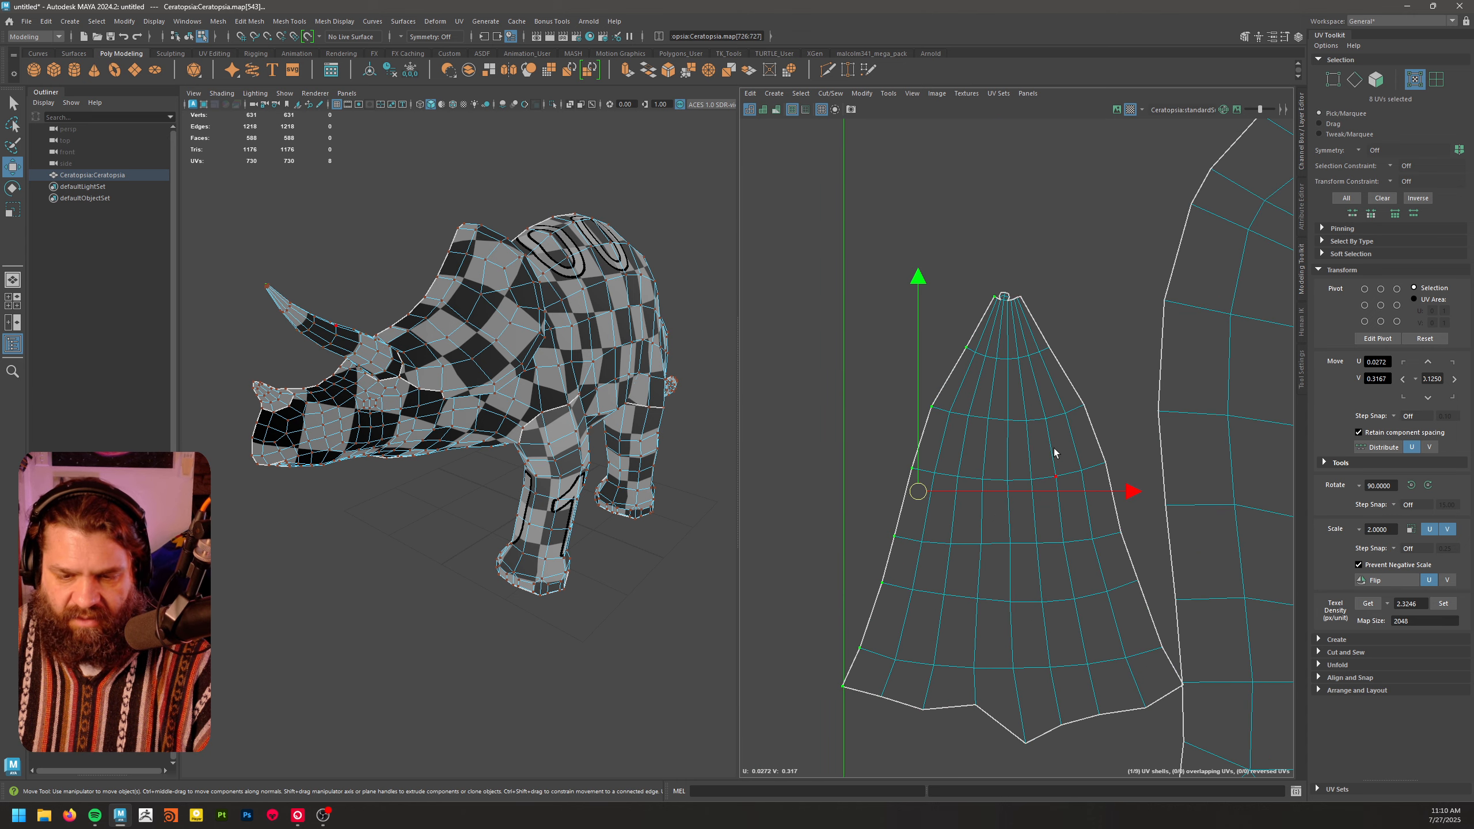
key("r")
left_click_drag(1133, 491, 855, 498)
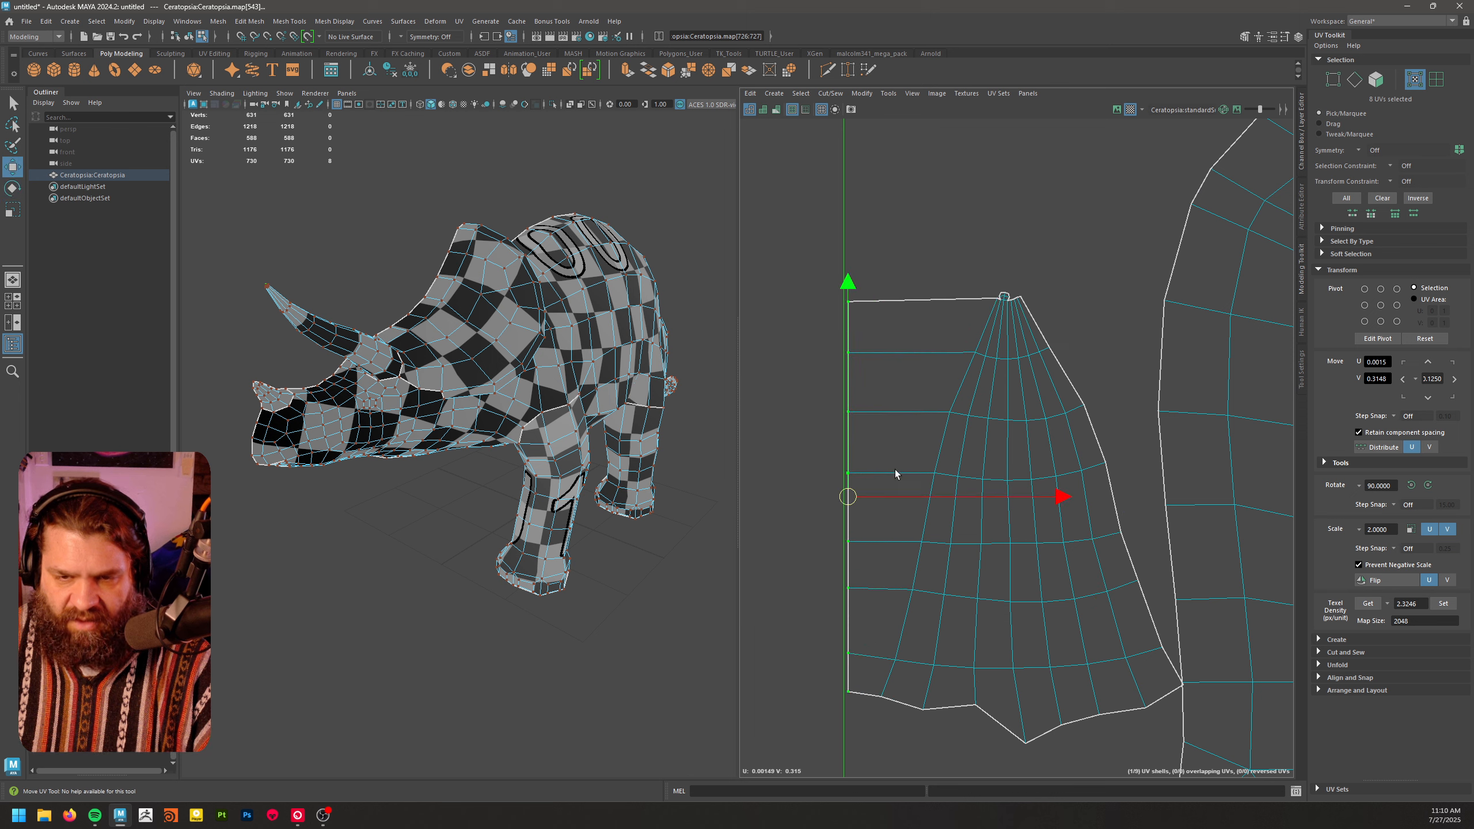
- Unfold the brow horn shell's UVs beside the straightened edge, then unfold the columns along that edge as well
scroll(984, 404, "down", 2)
left_click_drag(1094, 712, 1095, 712)
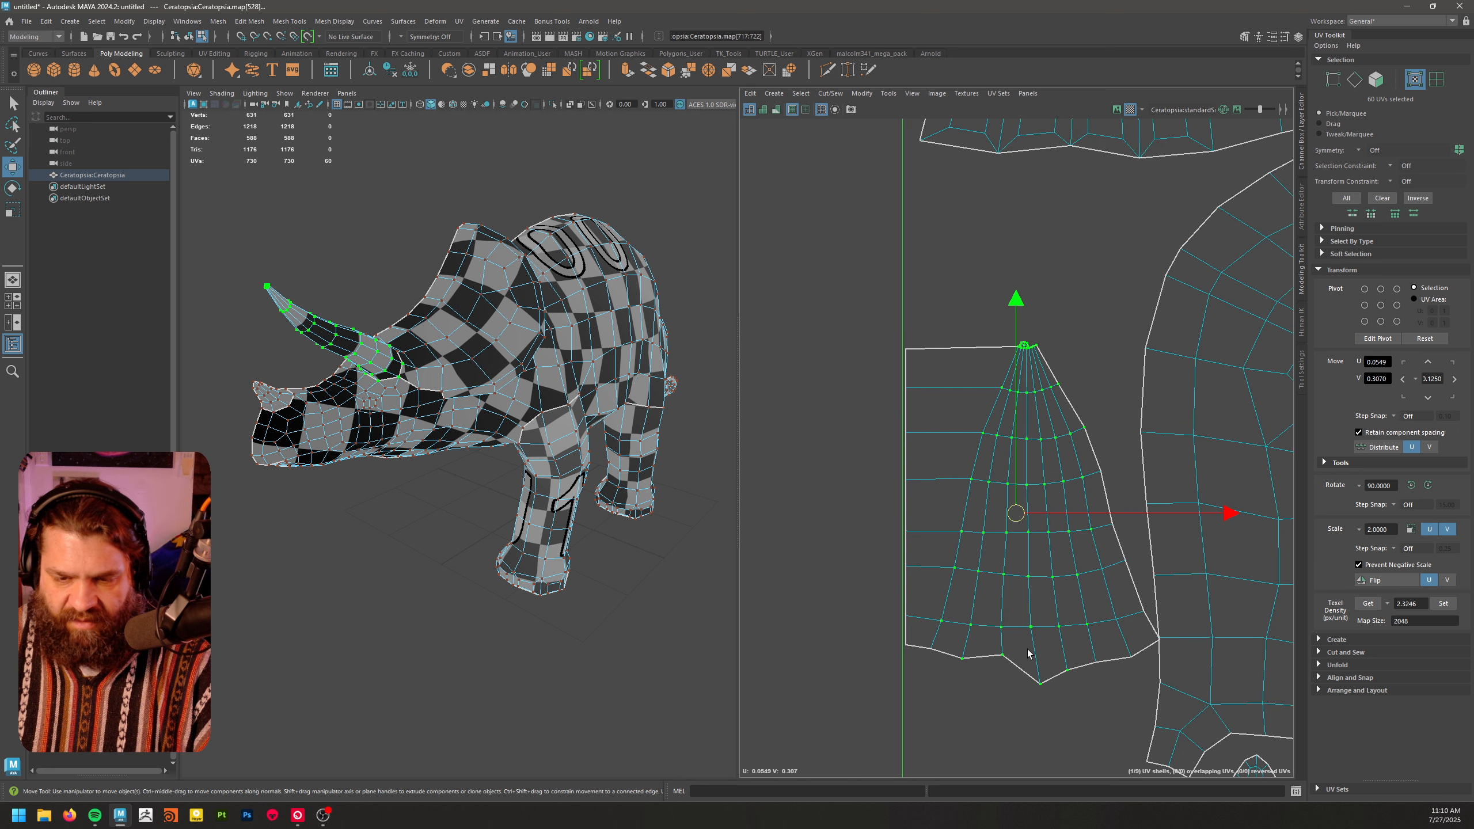
left_click_drag(889, 673, 919, 680, "ctrl")
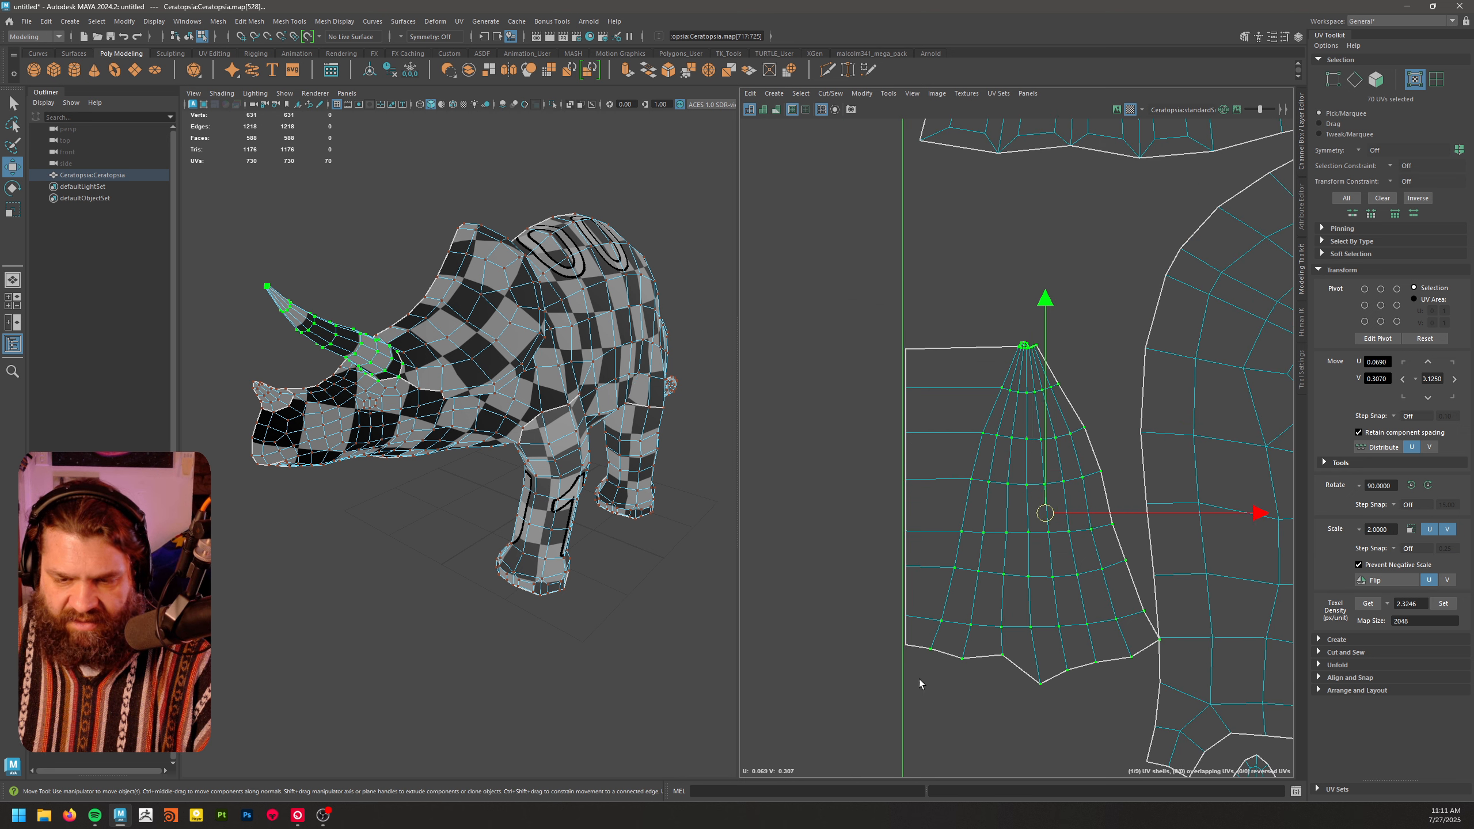
right_click_drag(969, 509, 849, 506, "shift")
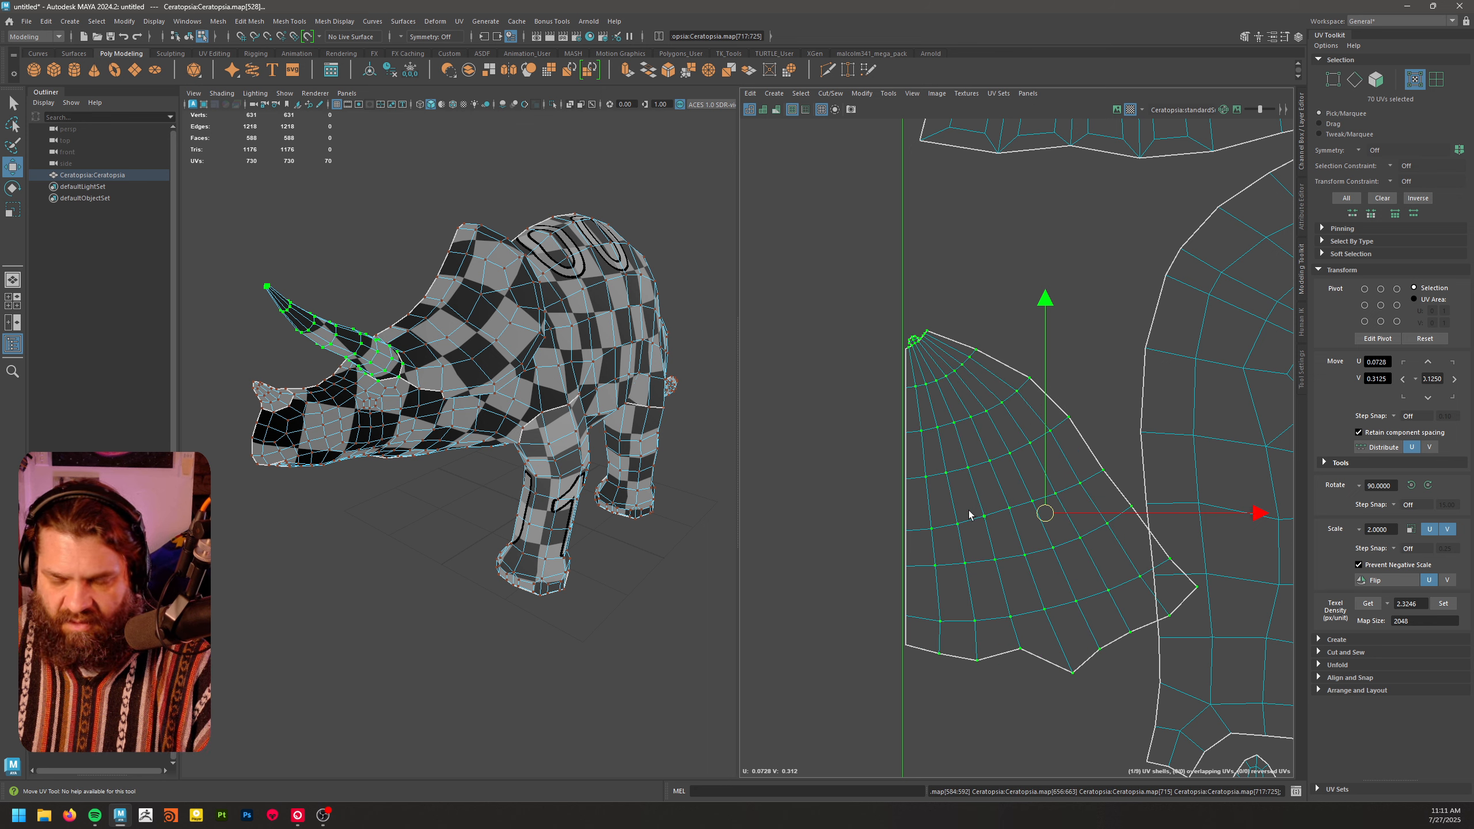
left_click_drag(816, 277, 963, 721)
right_click_drag(941, 559, 818, 558, "shift")
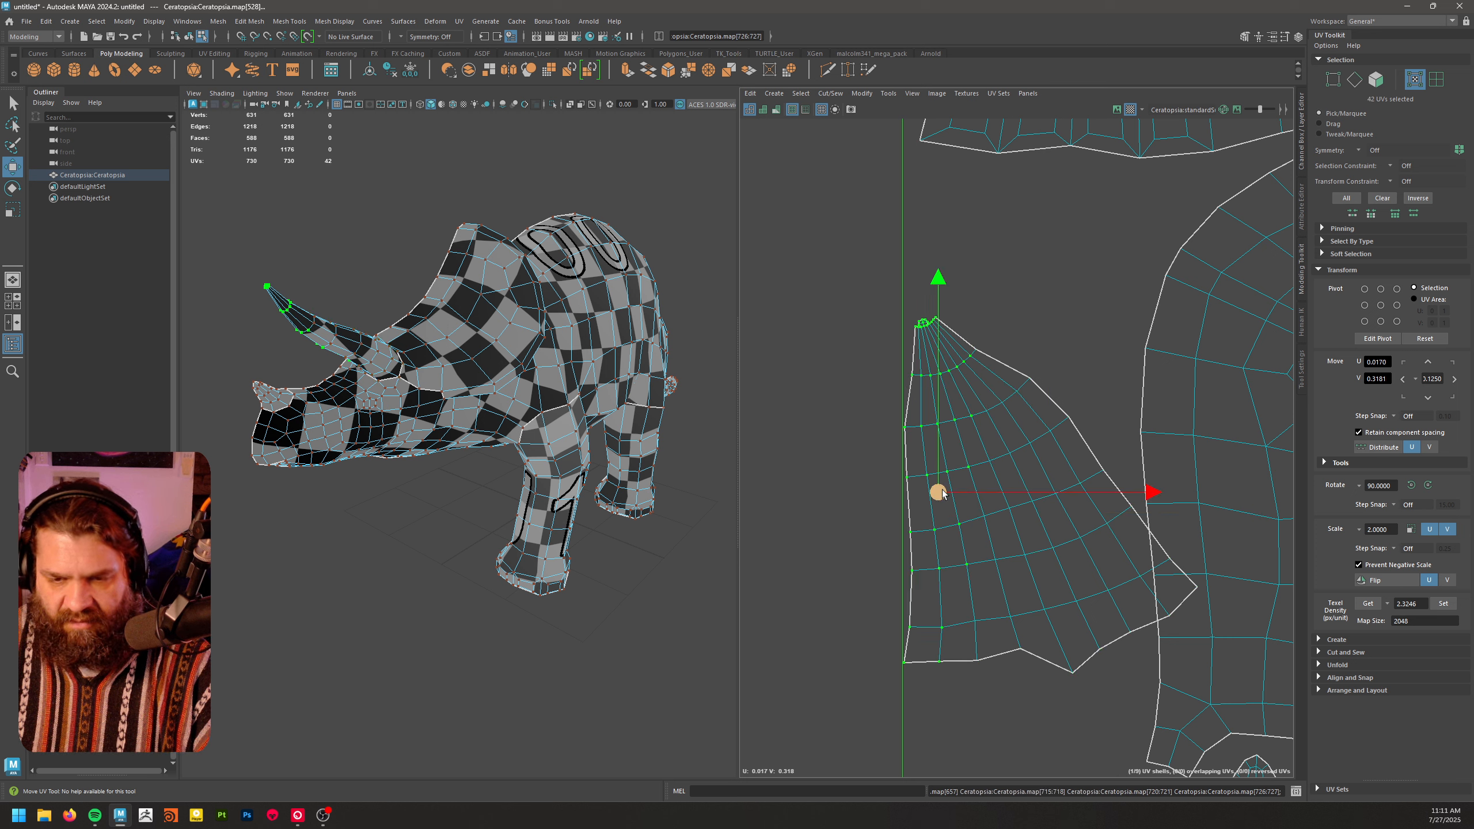
- Rotate the whole brow horn shell so its tip points down and move it up towards the back leg shell
double_click(1008, 464)
key("e")
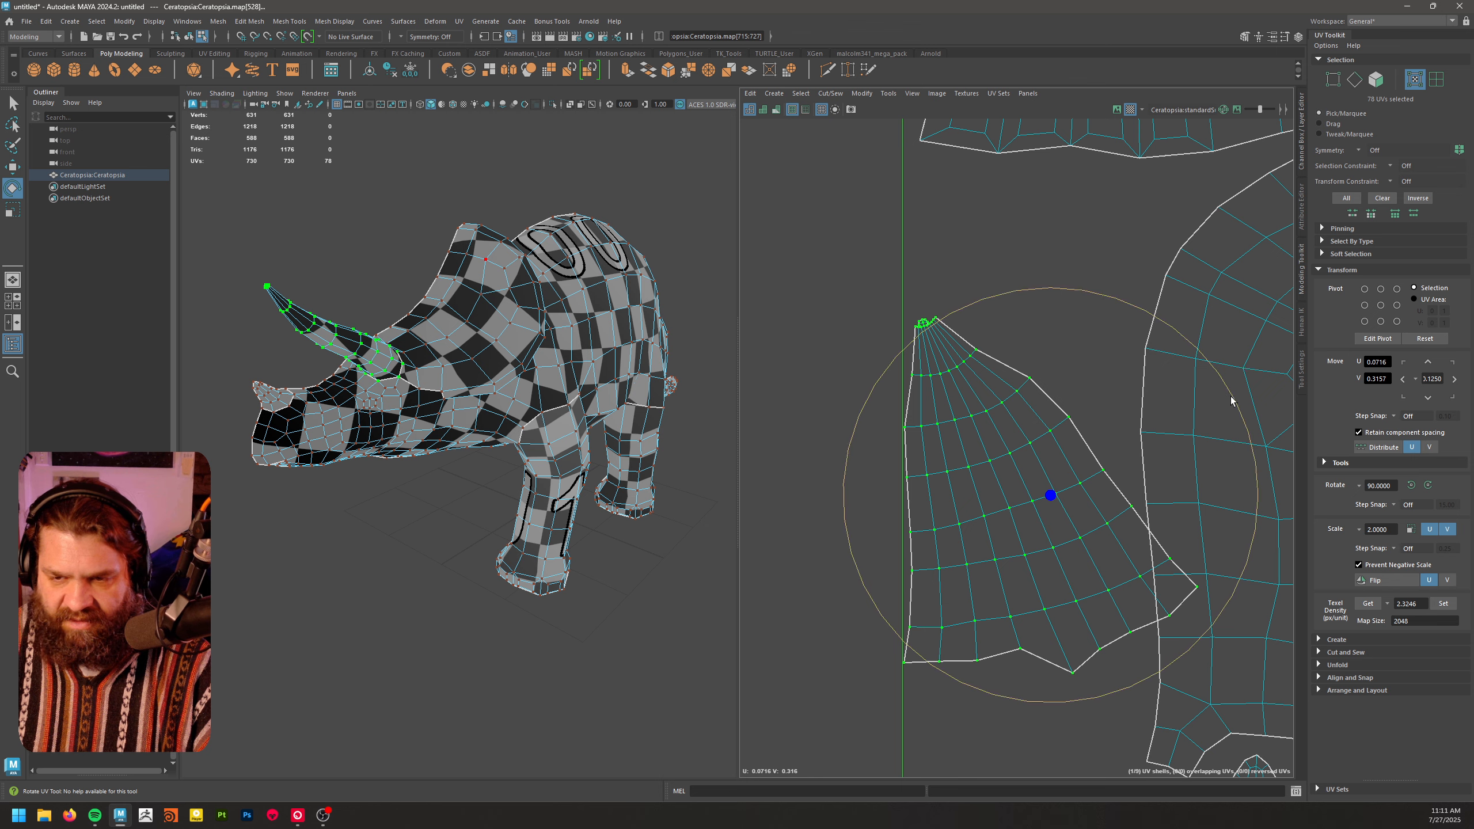
left_click_drag(1230, 397, 778, 474)
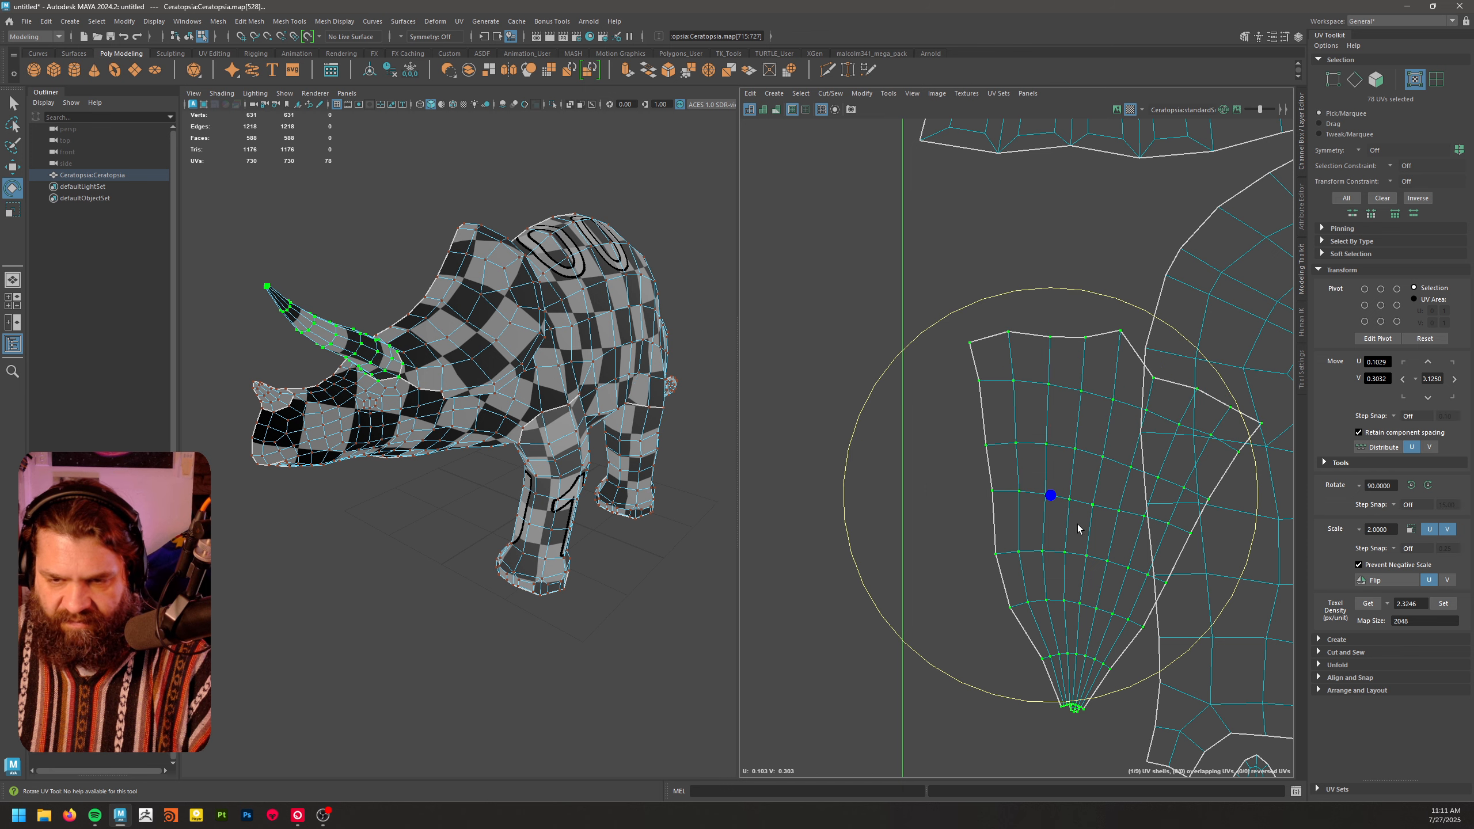
key("w")
left_click_drag(1049, 493, 971, 384)
- Rotate the brow horn shell tip-up again and place it lower, close against the frill shell
key("e")
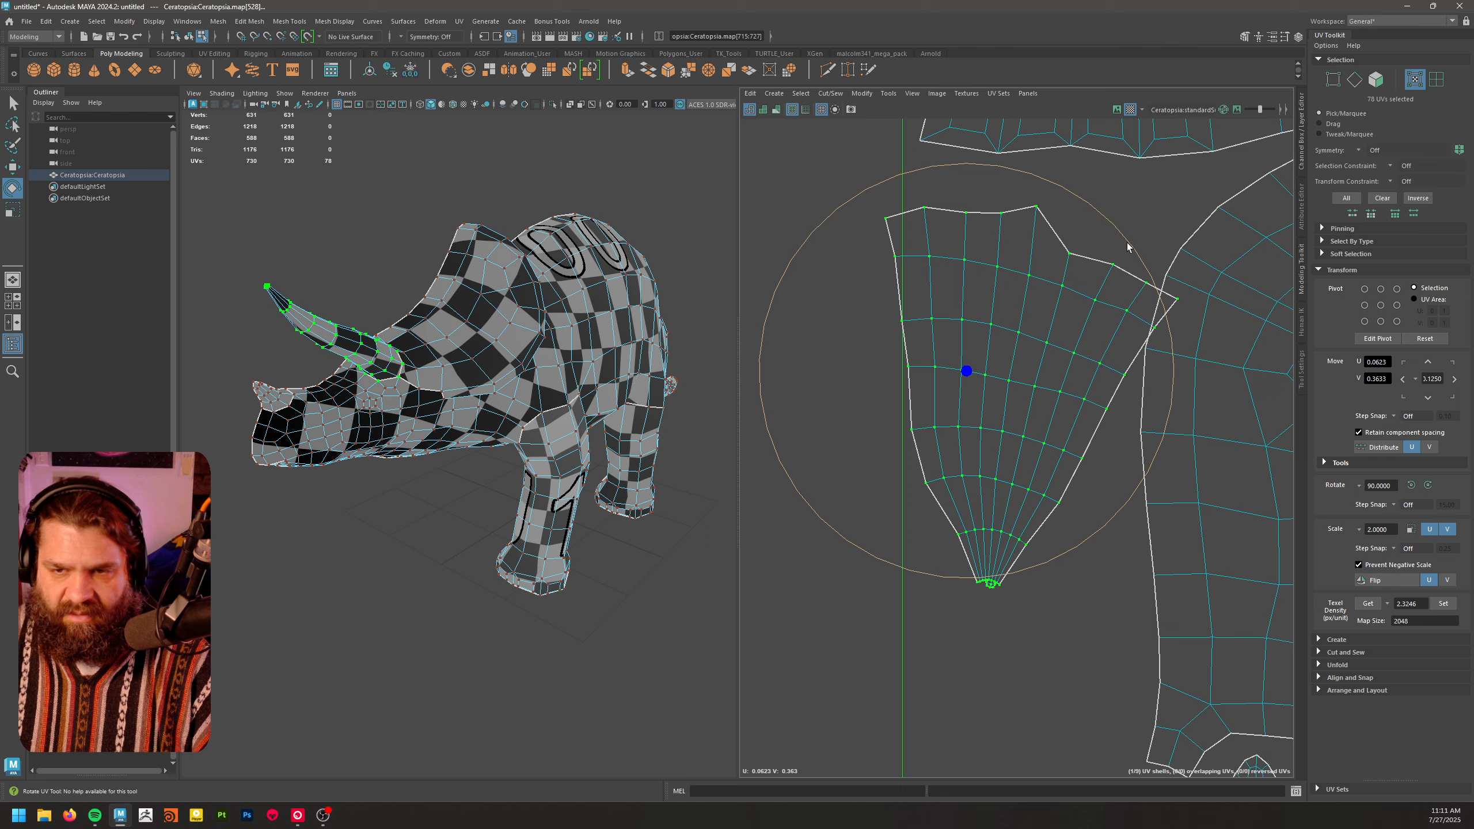
left_click_drag(1126, 242, 755, 495)
key("w")
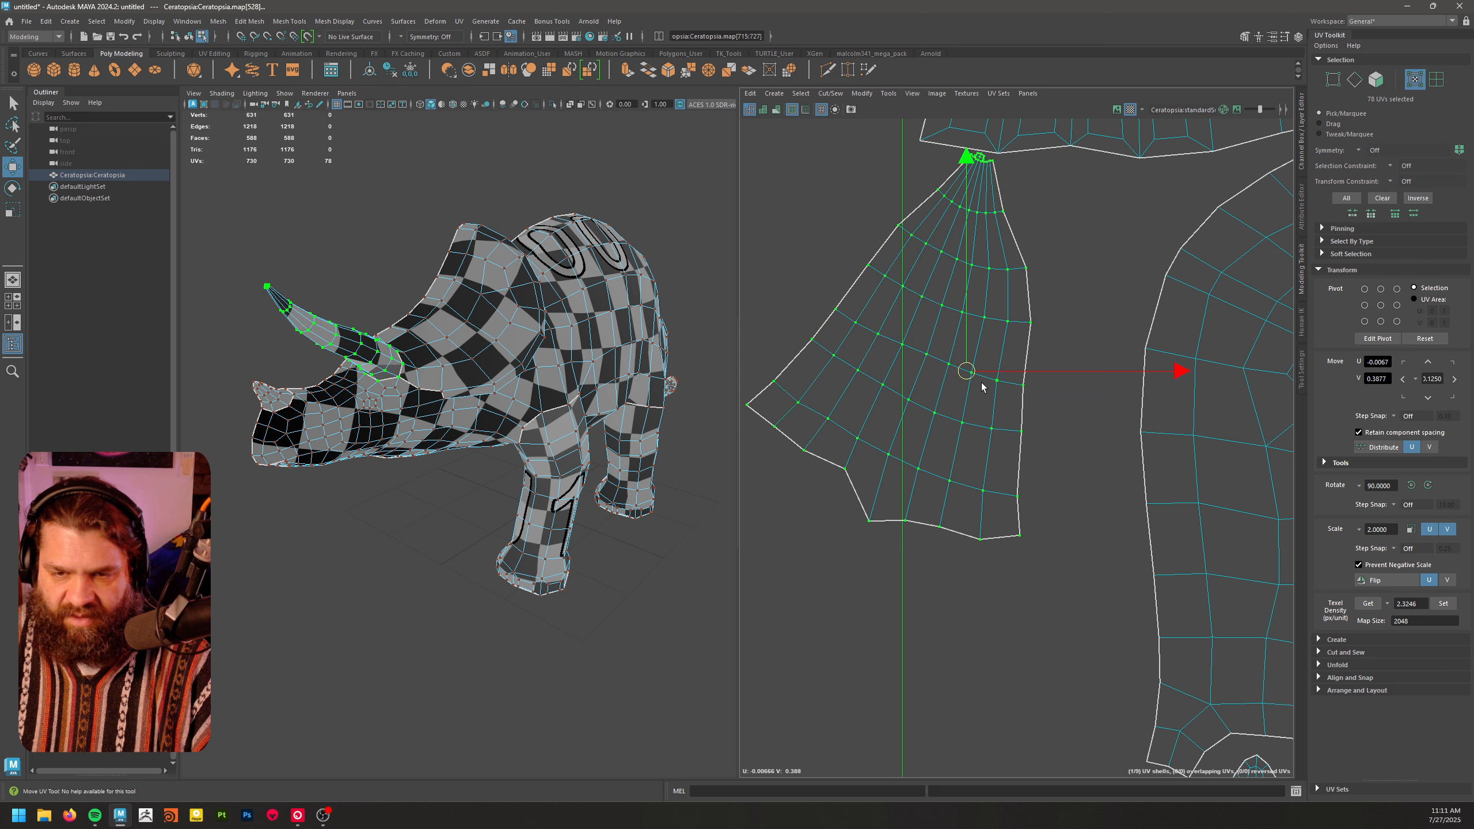
left_click_drag(982, 388, 1083, 604)
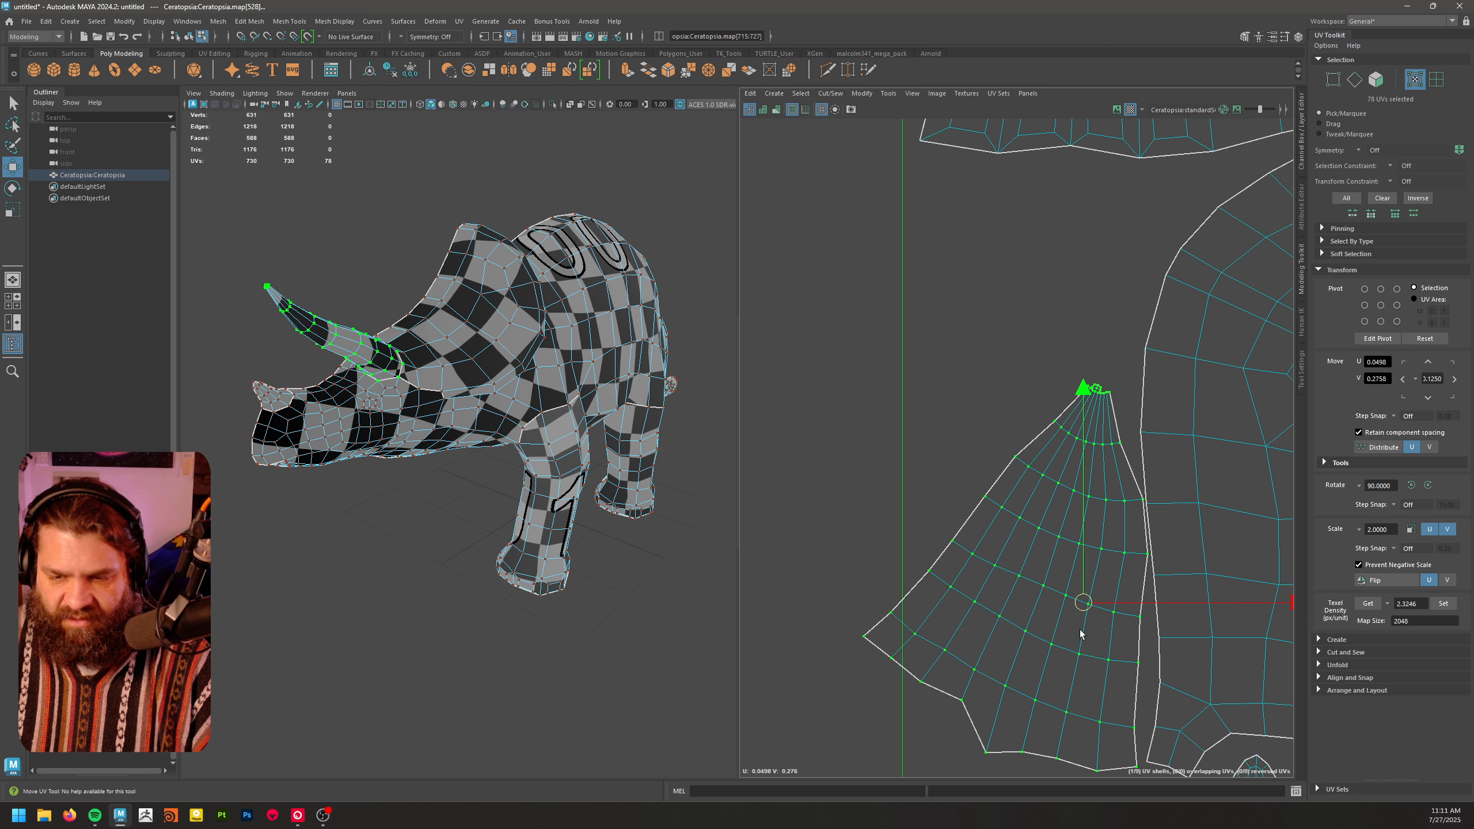
middle_click_drag(1081, 633, 1002, 451, "alt")
key("e")
left_click_drag(1154, 269, 1160, 269)
key("w")
mouse_move(1007, 422)
left_mouse_down()
mouse_move(993, 457)
mouse_move(1007, 438)
left_mouse_up()
scroll(971, 447, "down", 5)
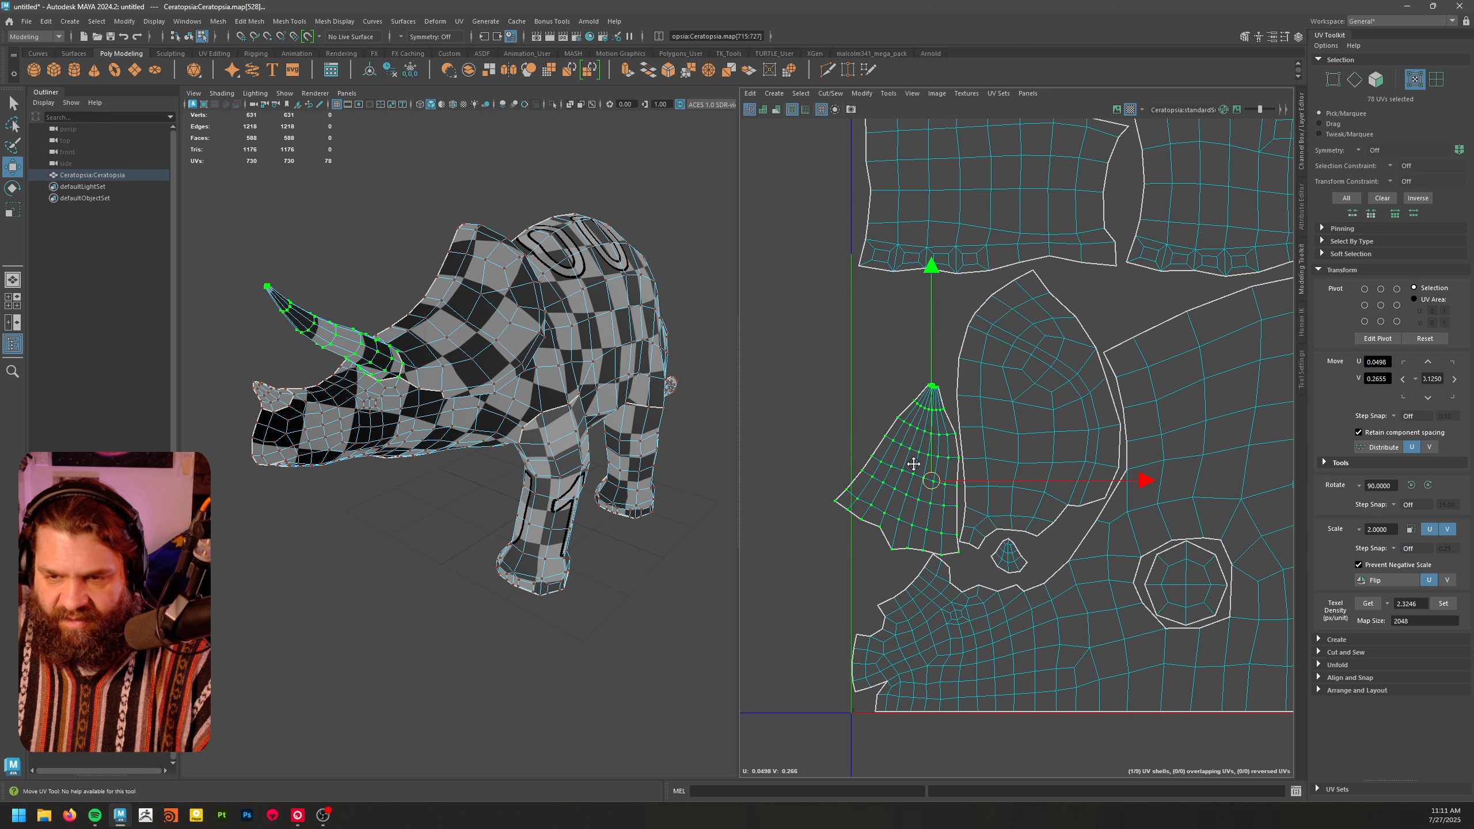
- Rotate the frill shell slightly and reposition it between the brow horn shell and the body shell
middle_click_drag(913, 464, 898, 471, "alt")
right_click_drag(942, 487, 1135, 587, "alt")
left_click(1159, 347)
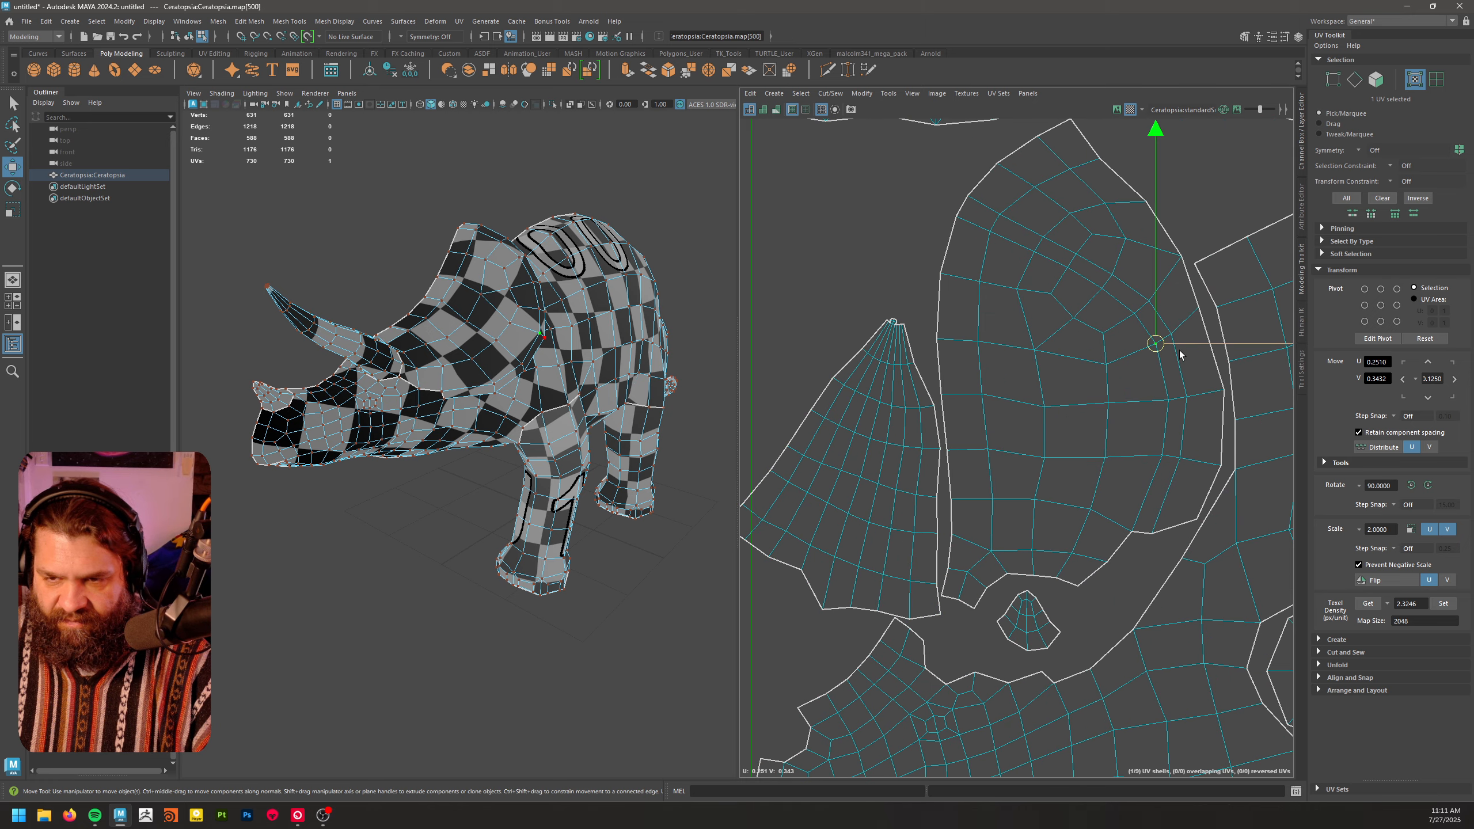
left_click_drag(1087, 372, 1076, 337)
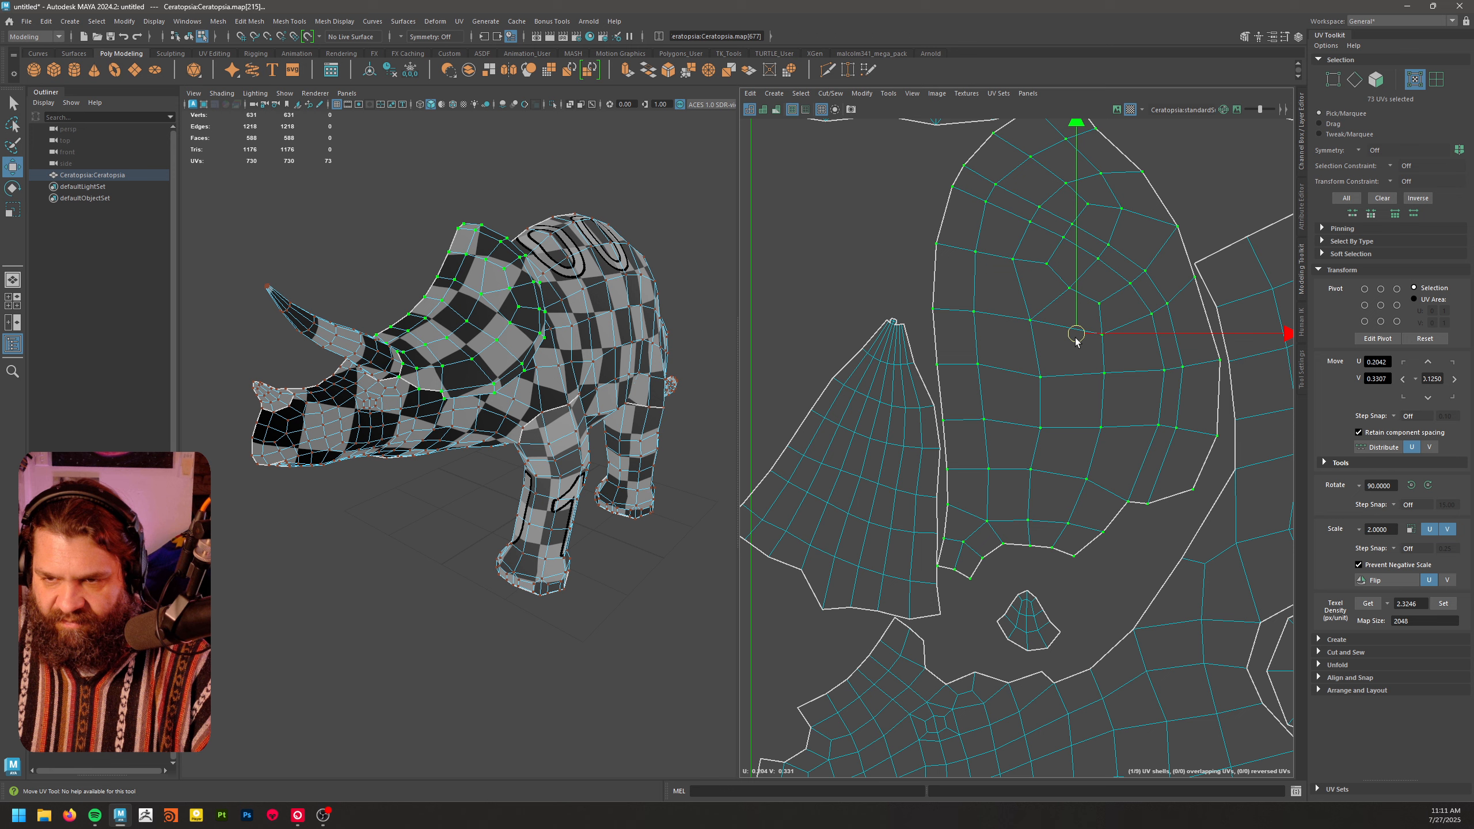
key("e")
left_click_drag(1221, 180, 1207, 168)
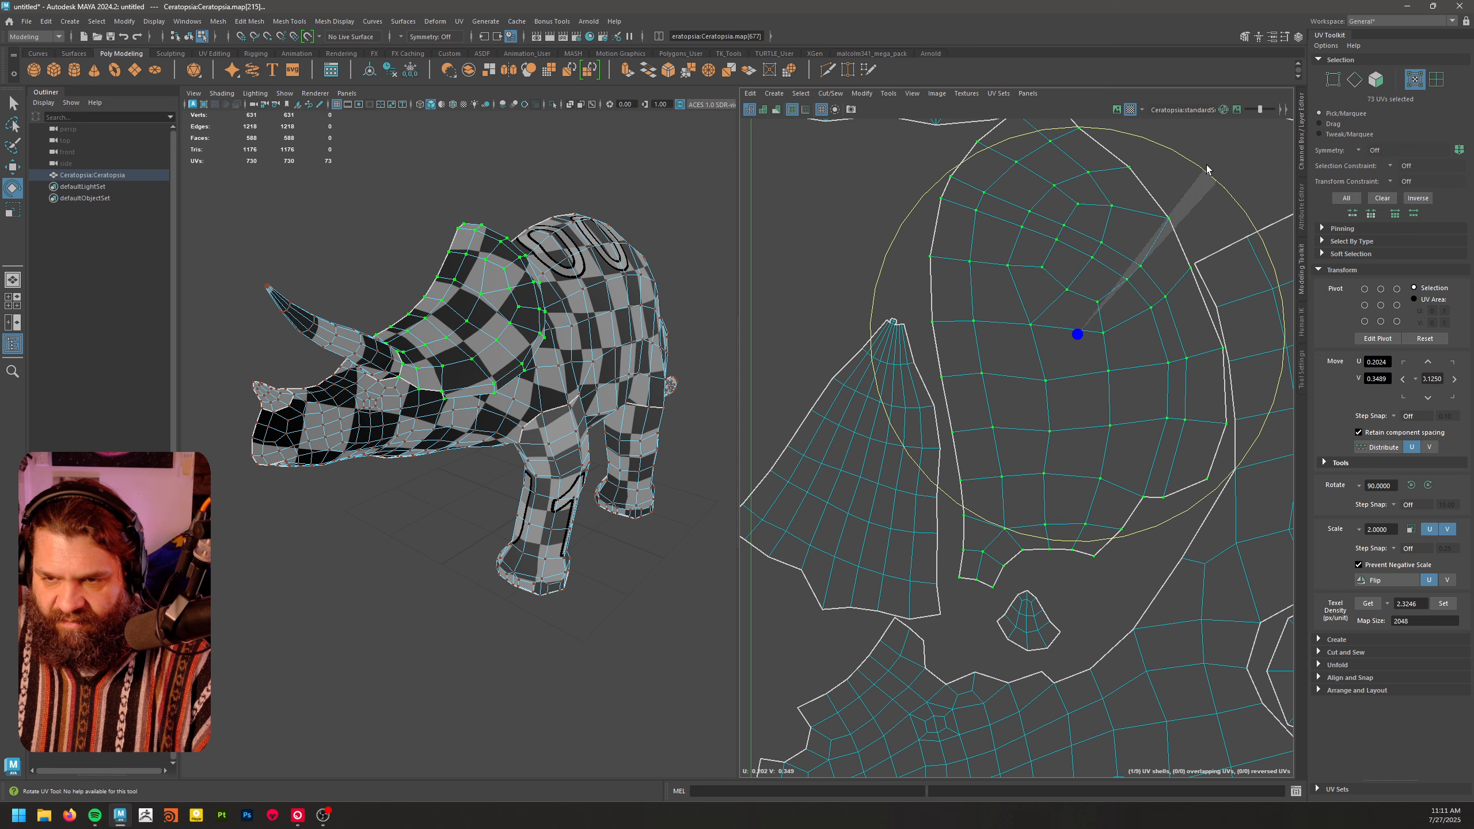
key("w")
left_click_drag(1077, 343, 1077, 361)
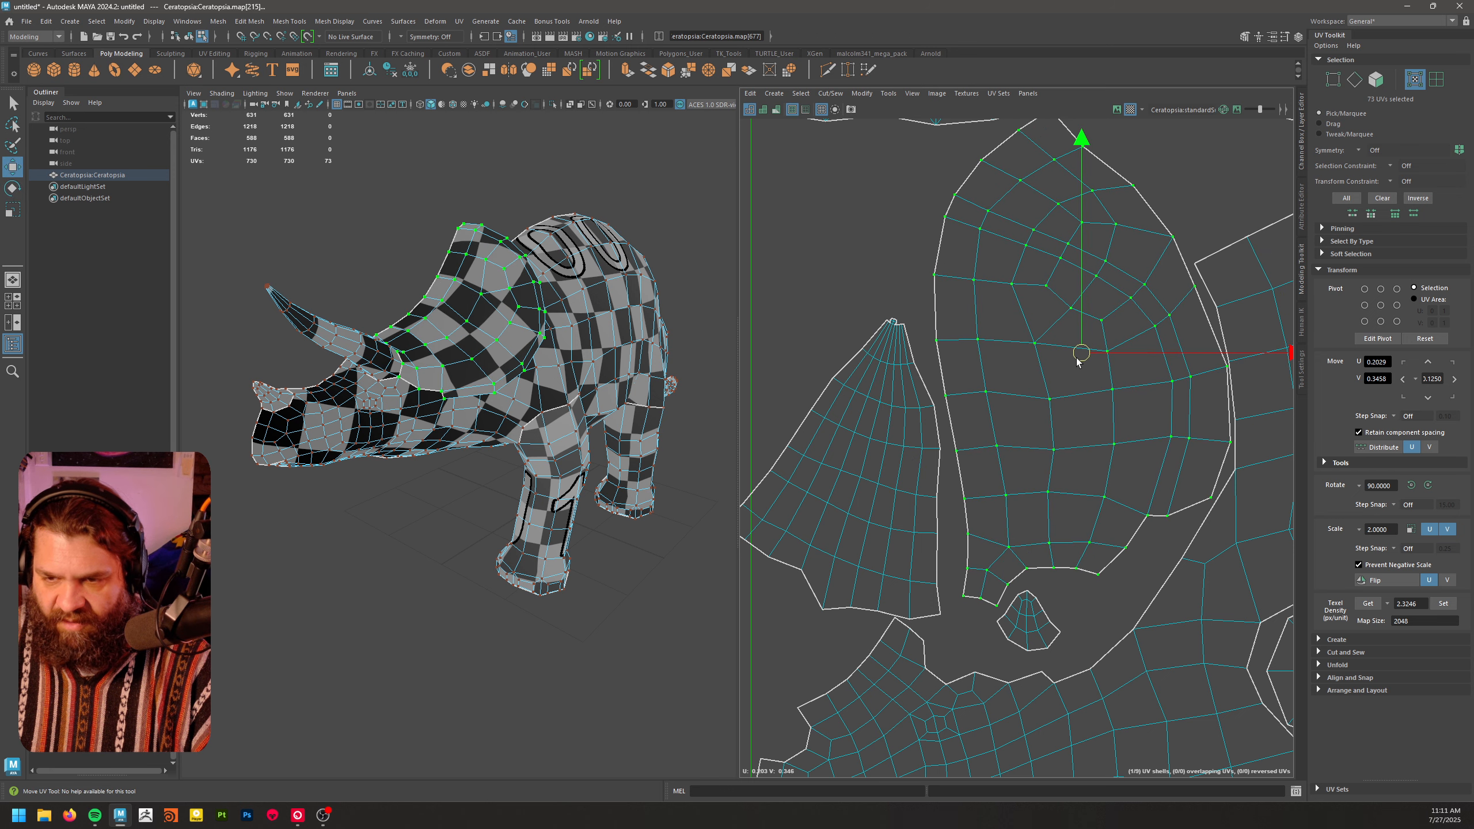
- Rotate the brow horn shell tip-down and fit it at the tile edge, between the back leg and frill shells
left_click(916, 418)
key("e")
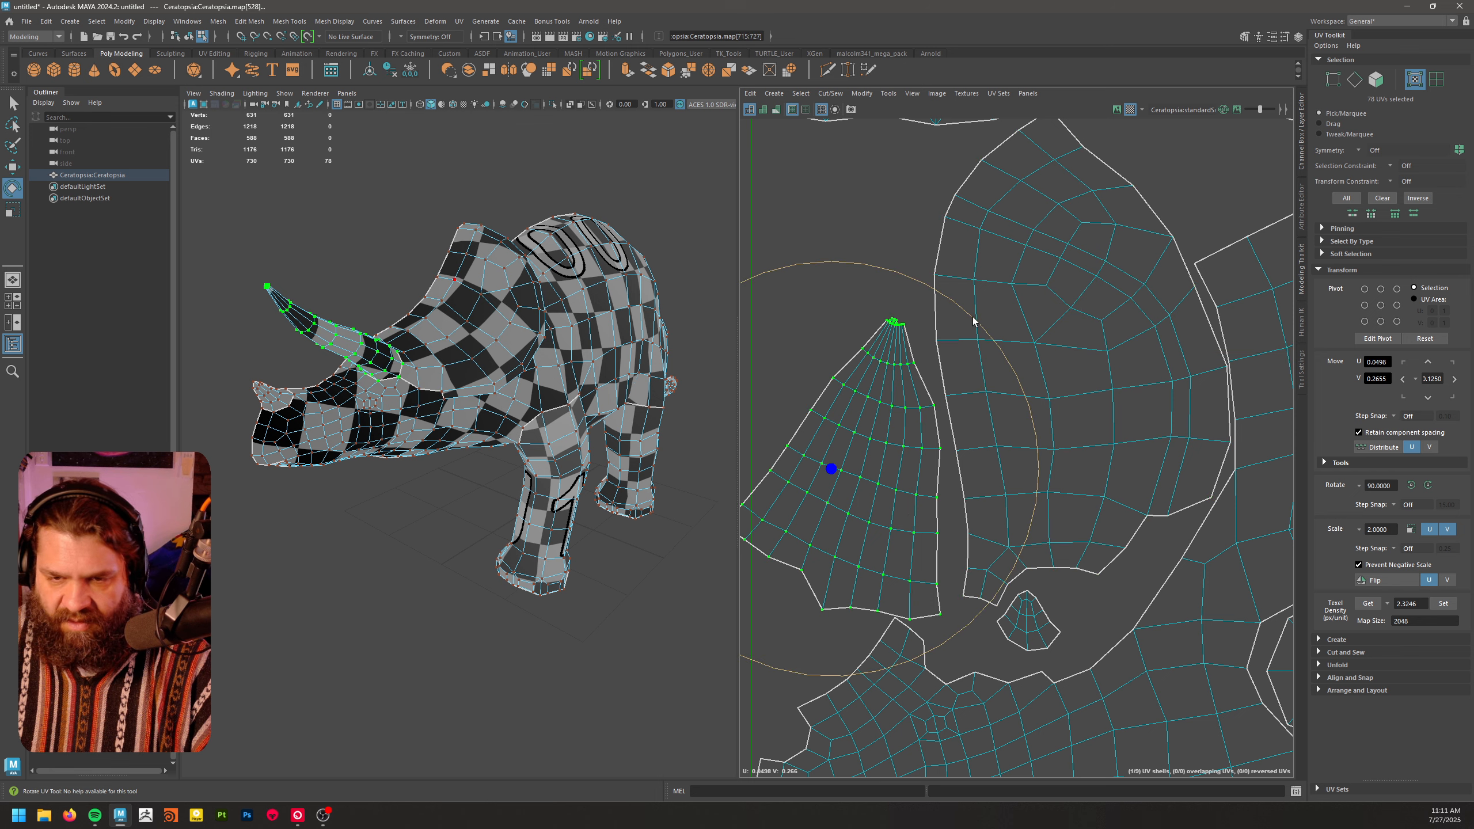
left_click_drag(1010, 323, 839, 536)
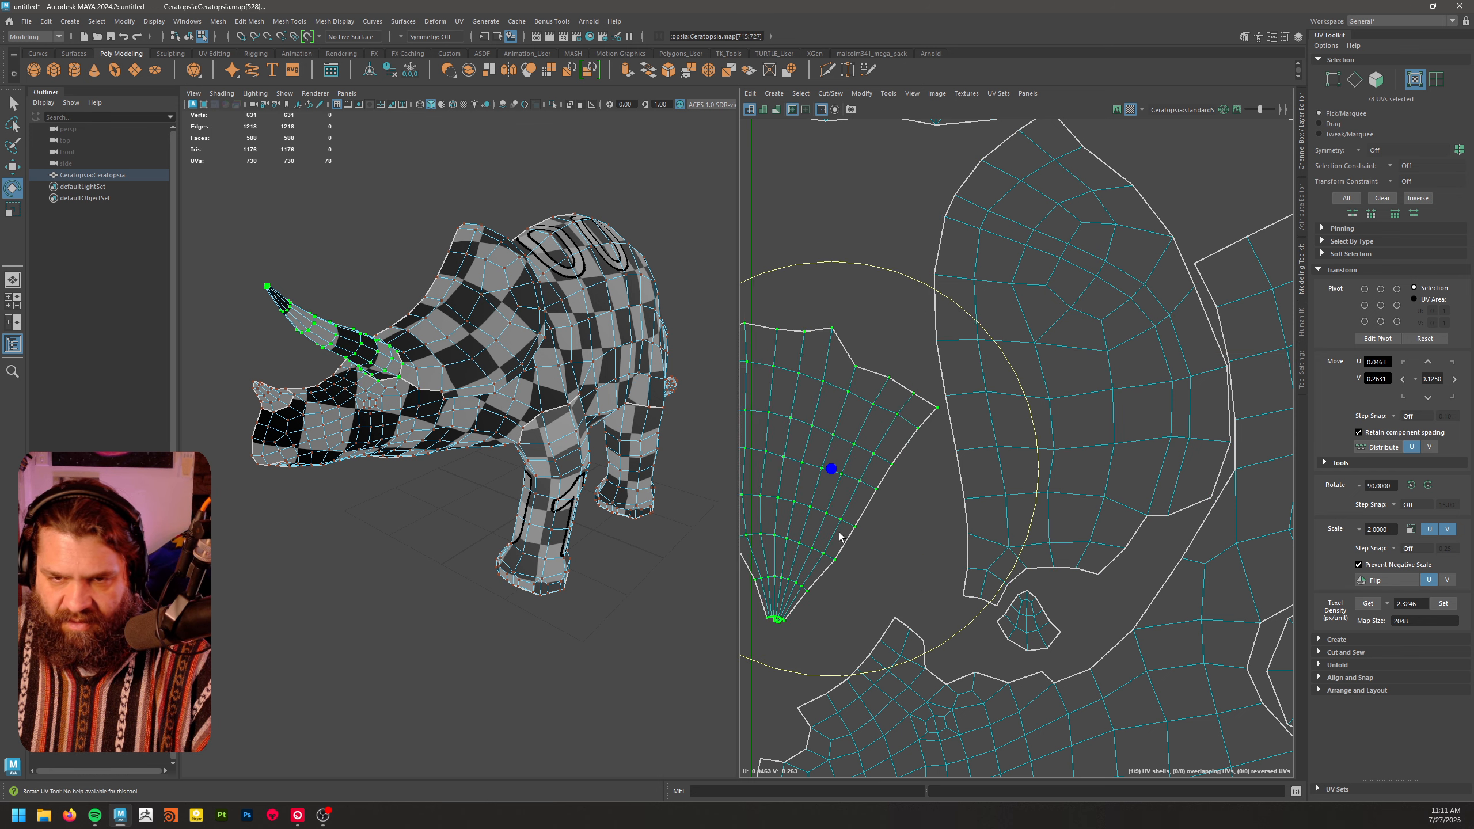
middle_click_drag(839, 536, 966, 650, "alt")
key("w")
left_click_drag(952, 599, 991, 358)
key("e")
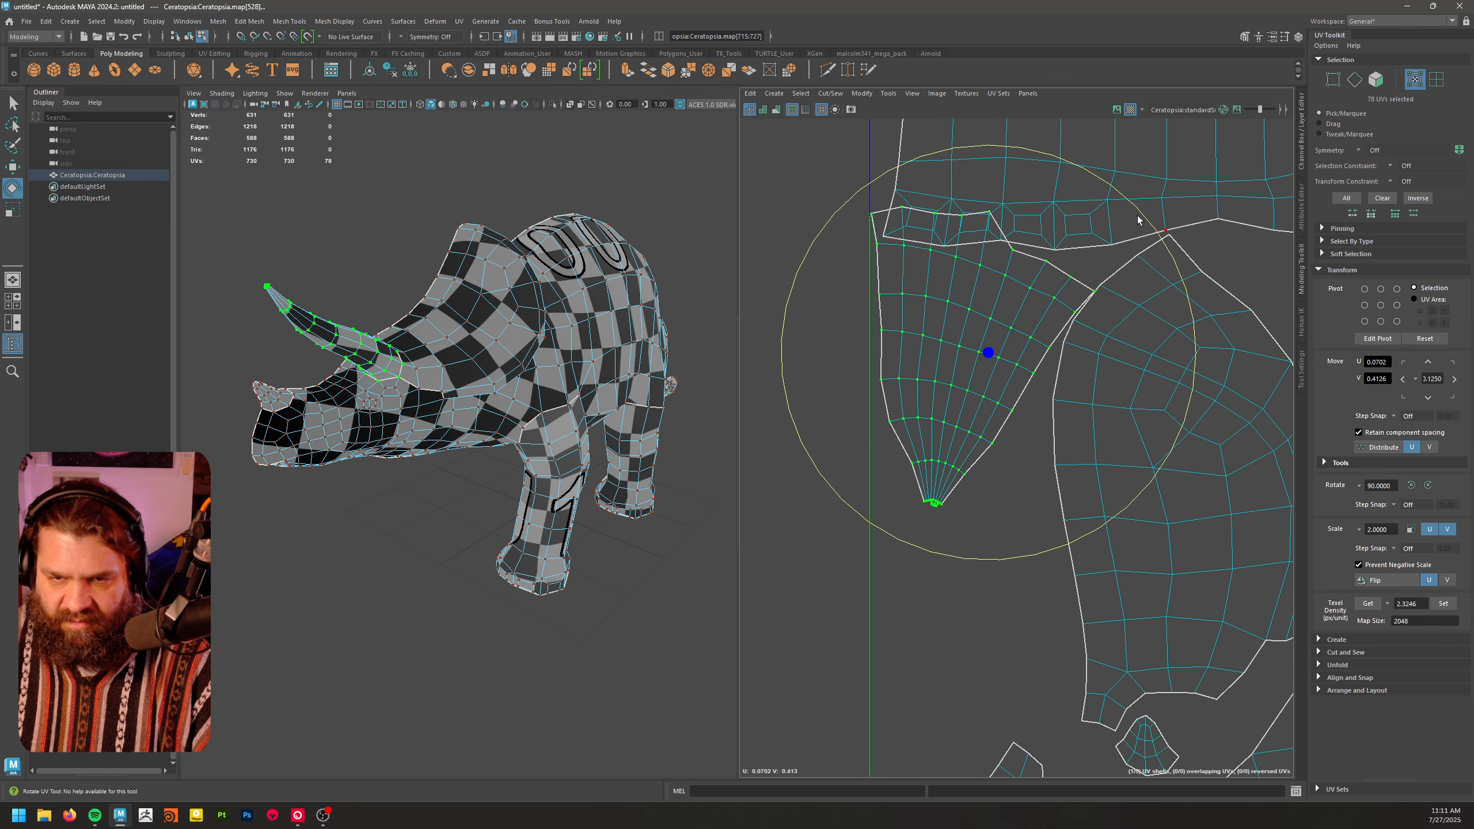
left_click_drag(1151, 220, 1145, 213)
key("w")
left_click_drag(978, 337, 985, 322)
- Rotate the tail shell tip-down and move it over the brow horn shell beside the tile edge
scroll(1064, 541, "down", 1)
right_click_drag(1064, 541, 914, 497, "alt")
middle_click_drag(914, 497, 721, 556, "alt")
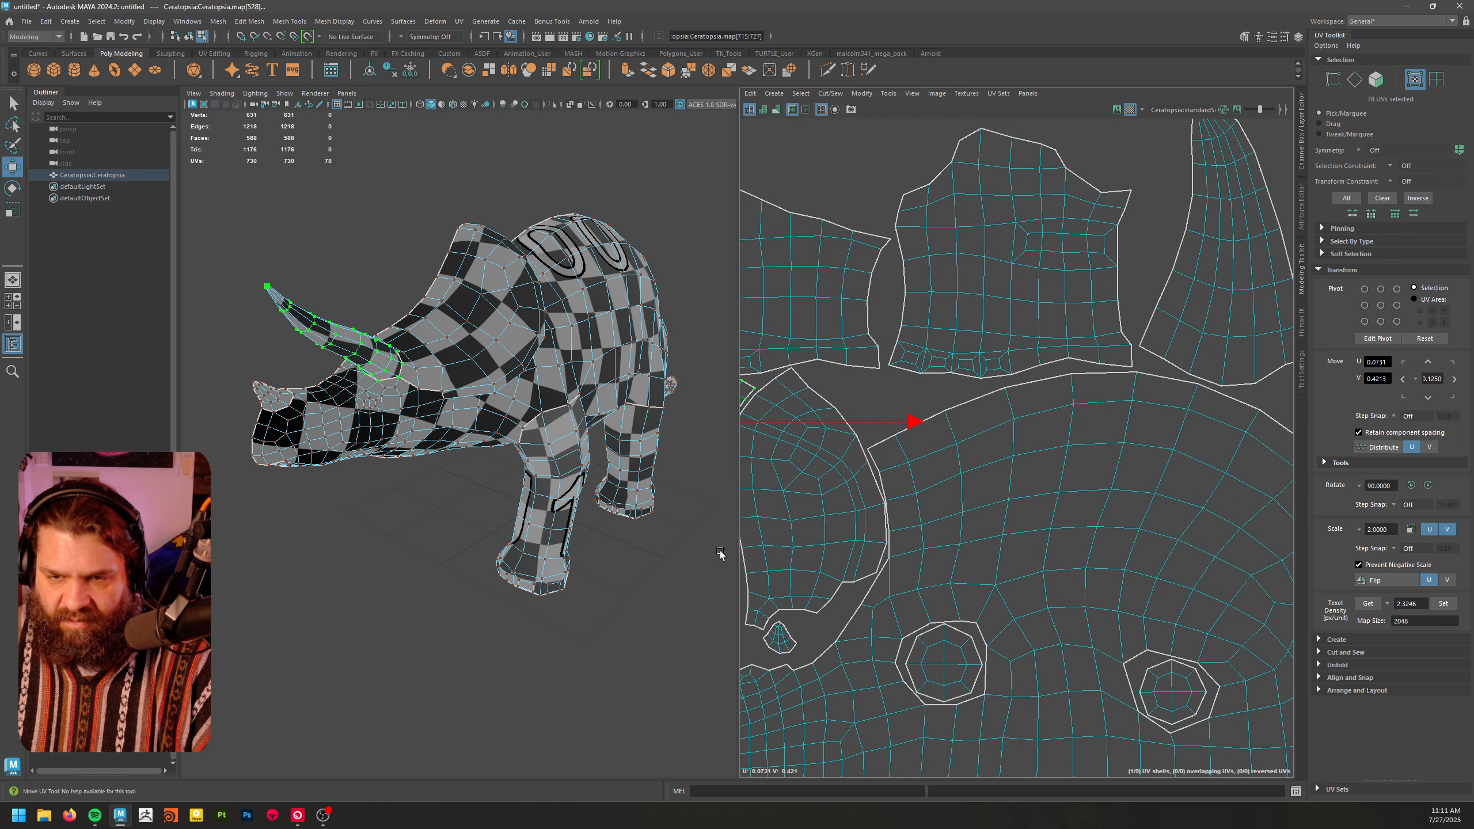
right_click_drag(1047, 581, 925, 489, "alt")
middle_click_drag(924, 489, 958, 484, "alt")
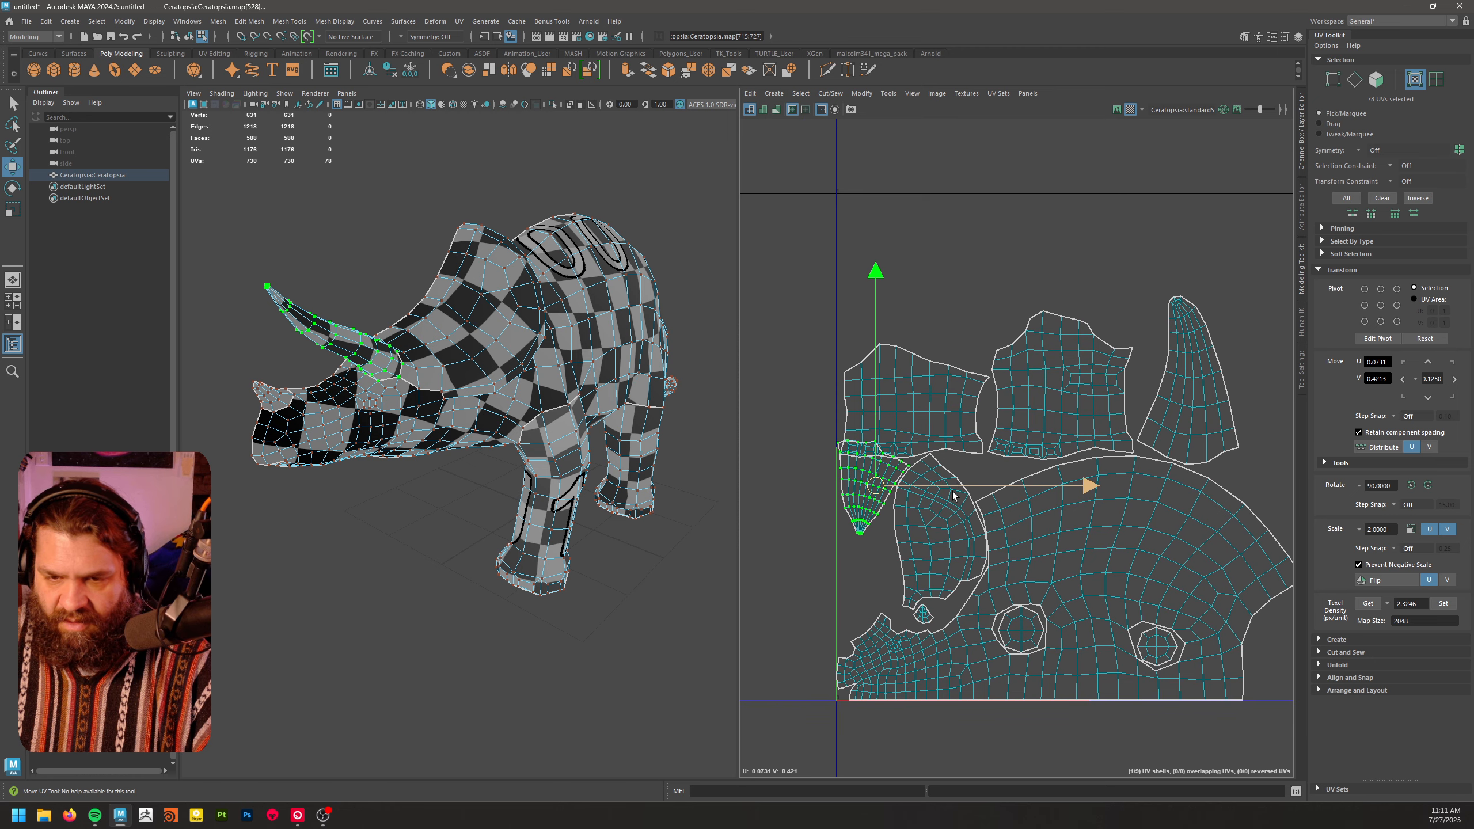
left_click(1184, 383)
double_click(1221, 430)
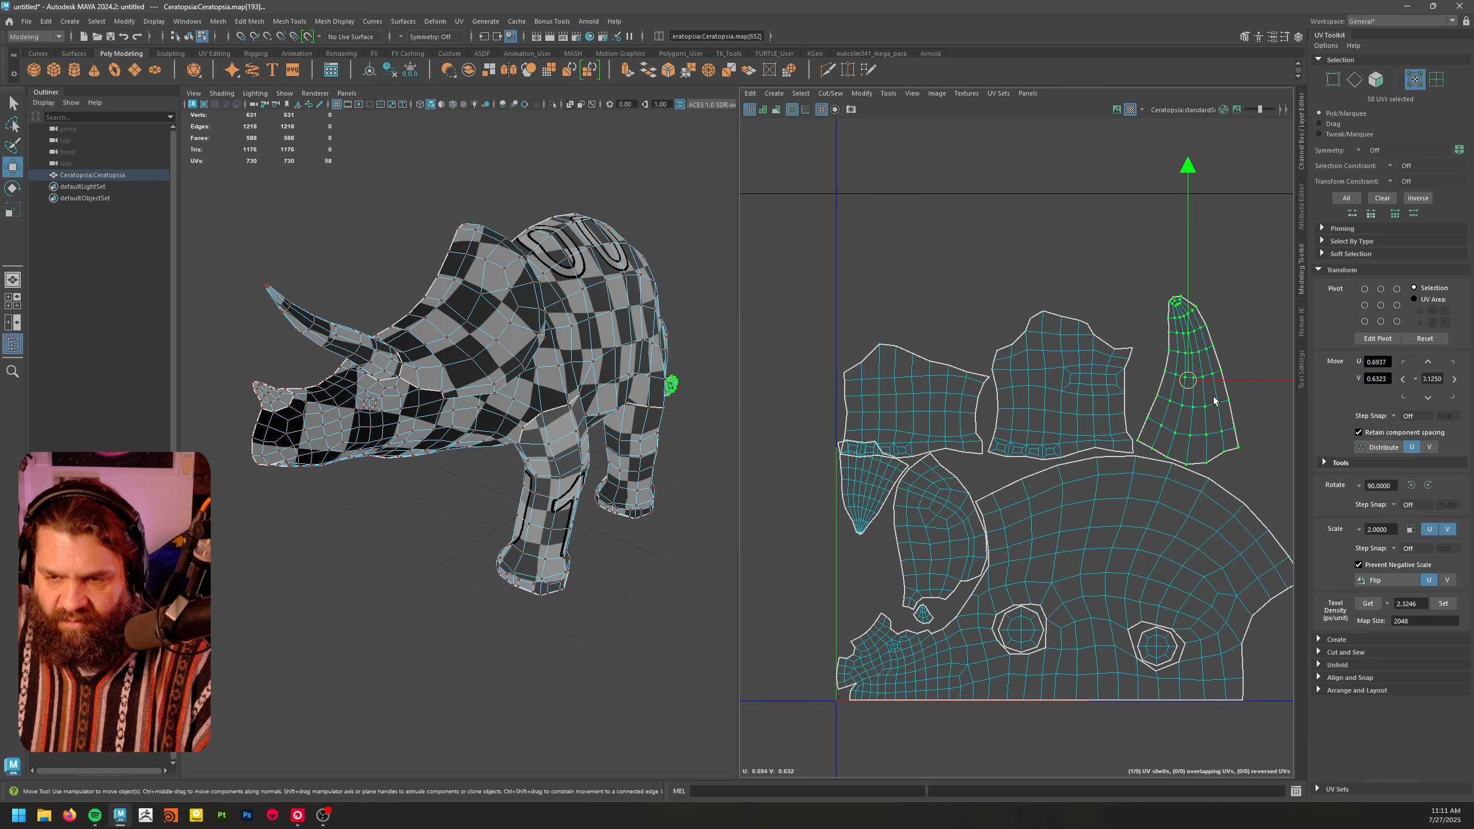
key("e")
left_click_drag(1221, 177, 1063, 660)
key("w")
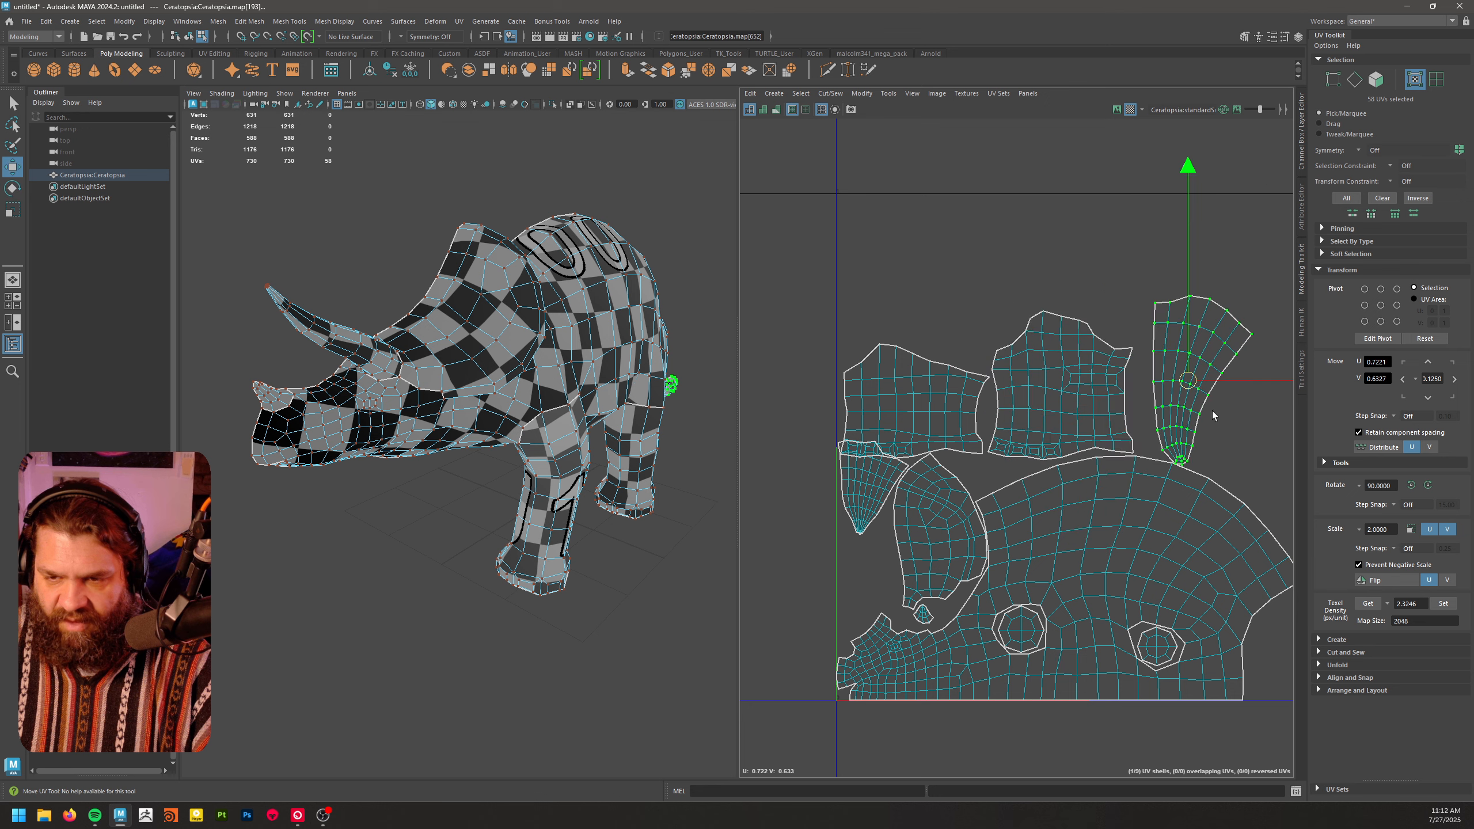
left_click_drag(1187, 384, 872, 470)
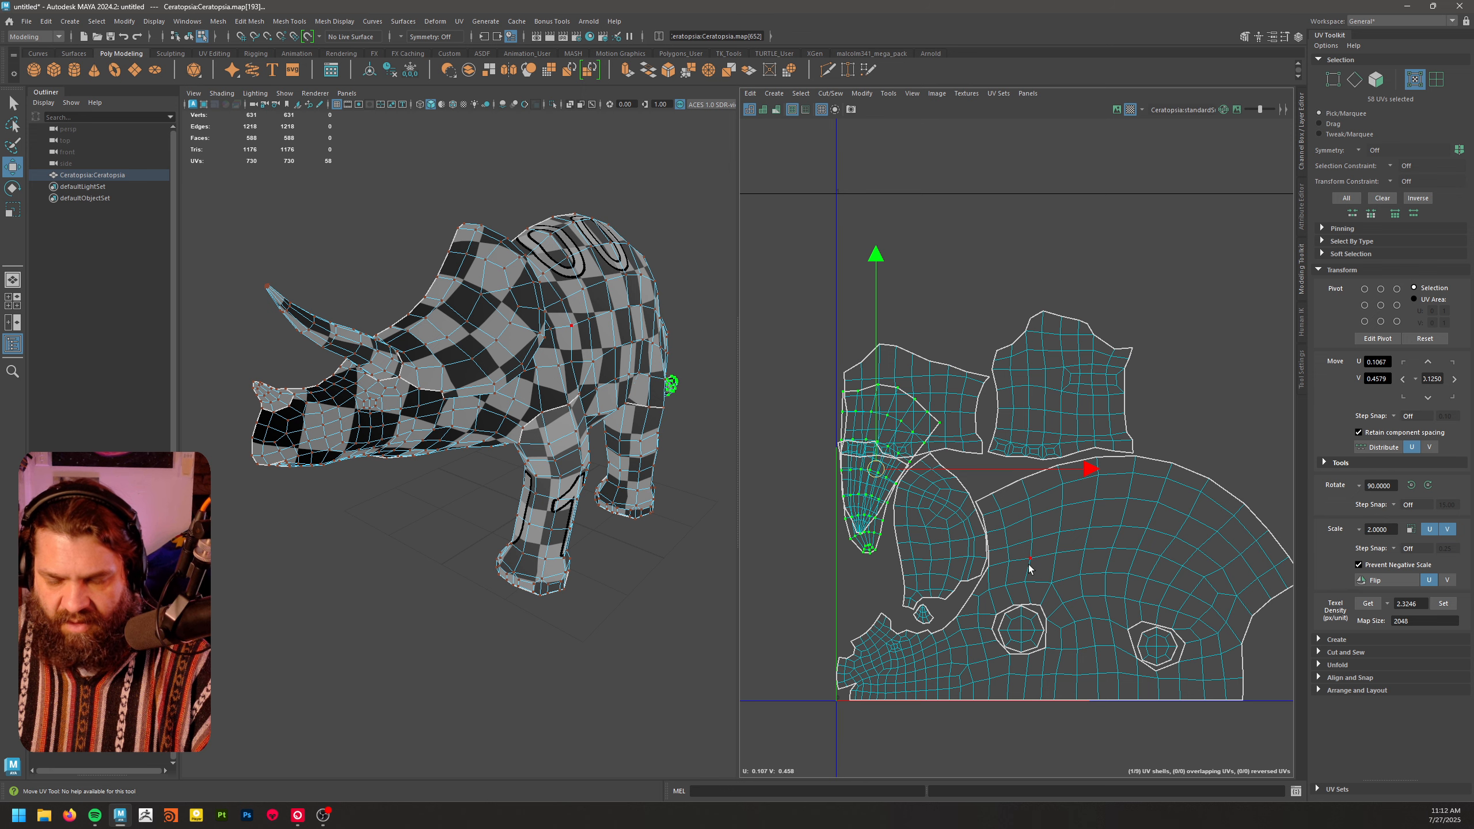
- Move the brow horn shell out from under the tail shell to the gap between the two leg shells
scroll(821, 580, "up", 4)
key("w")
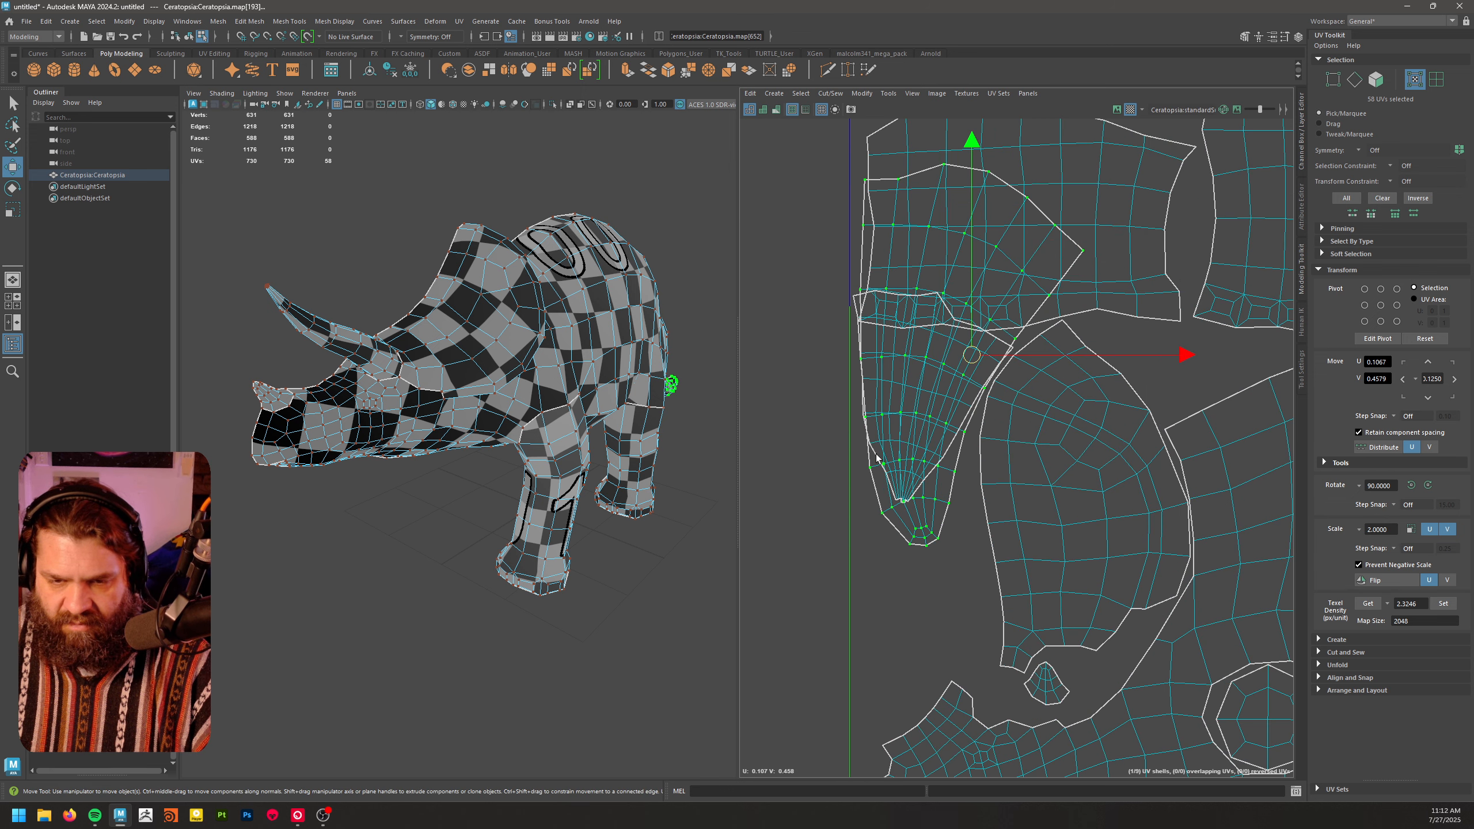
scroll(1061, 490, "down", 4)
double_click(1145, 392)
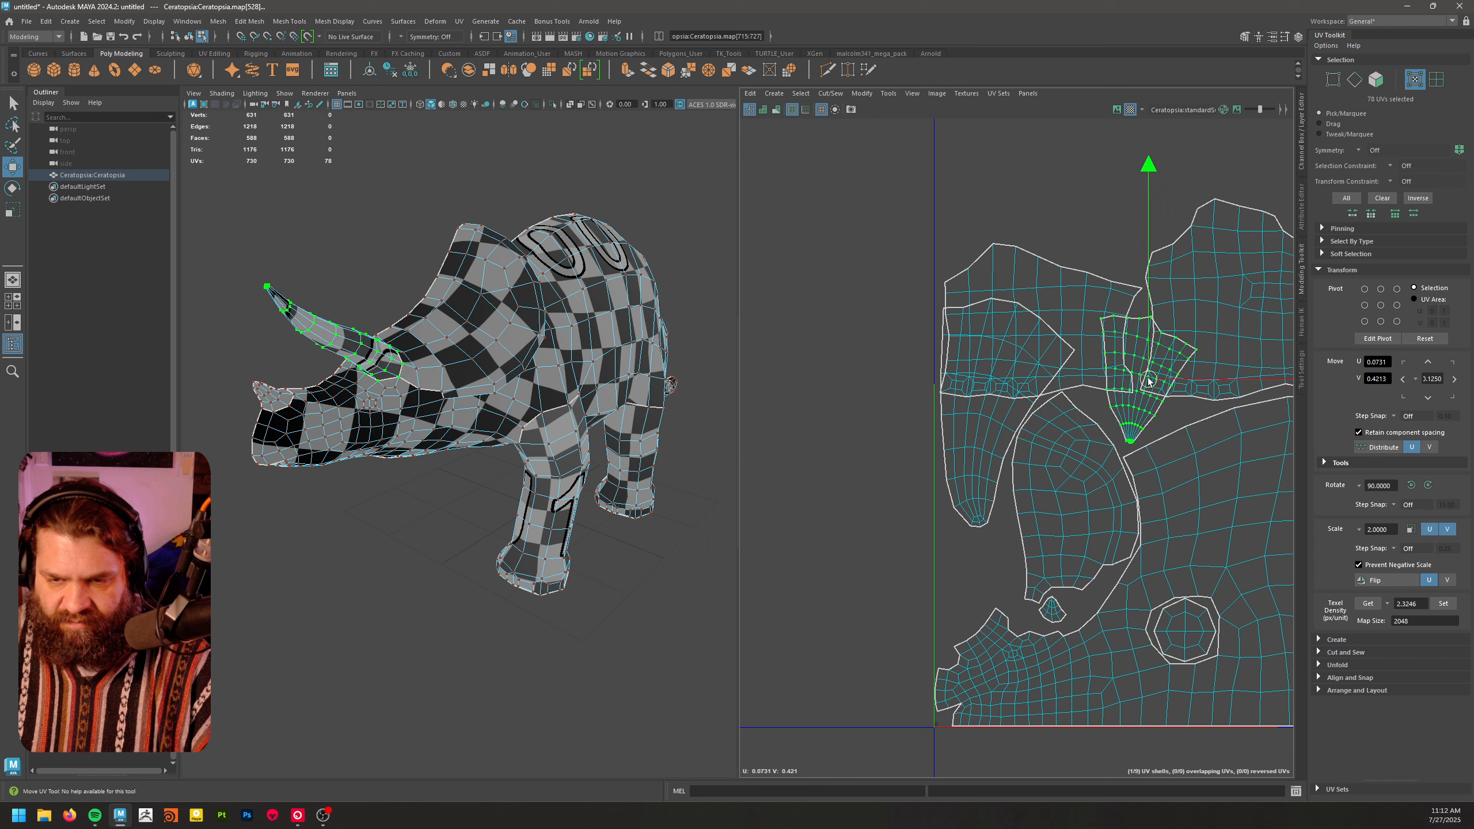
- Move the back leg shell up clear of the tail shell and nudge the front leg shell outward slightly
scroll(1145, 393, "down", 2)
double_click(946, 457)
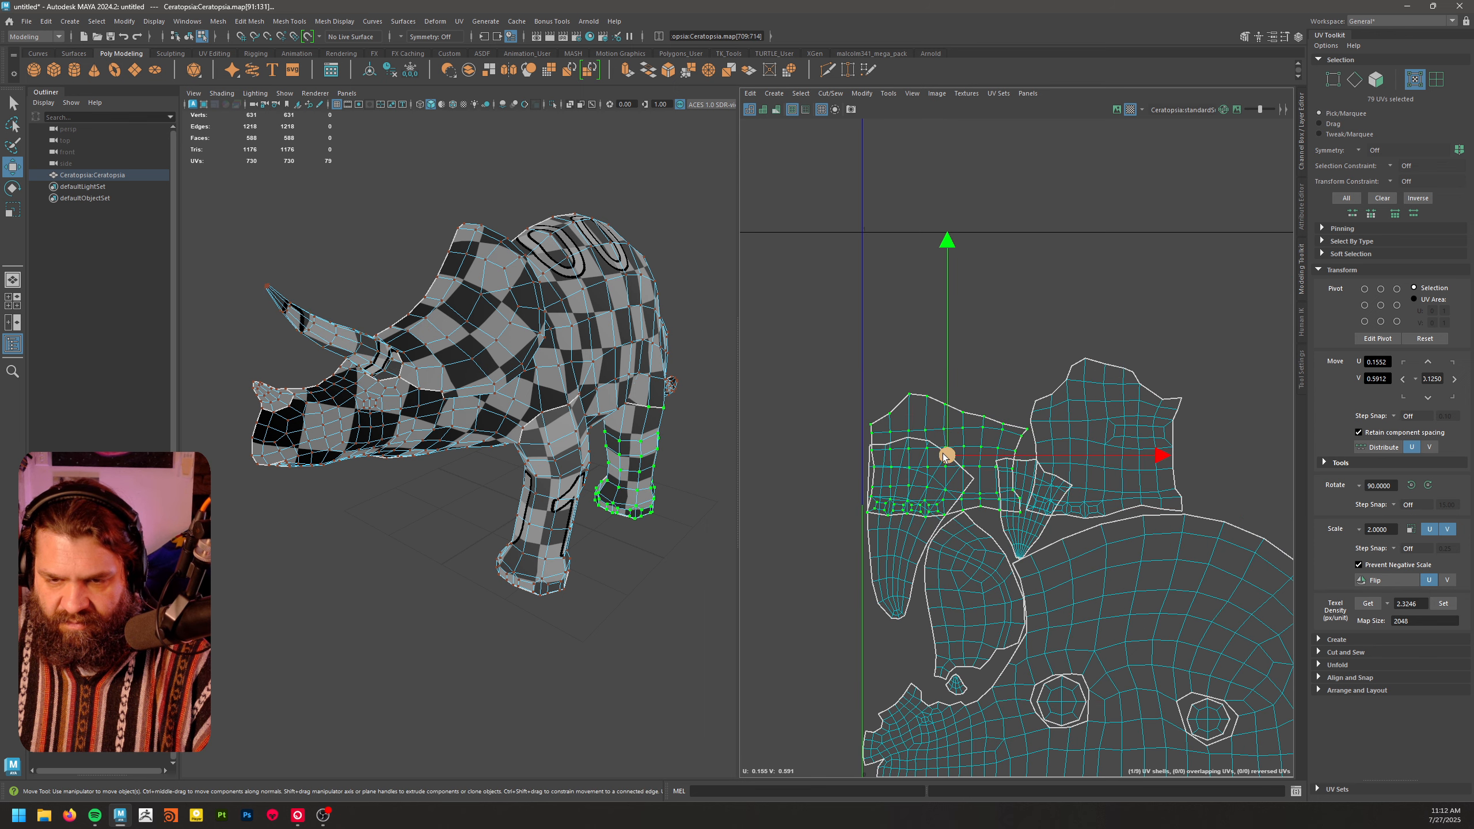
left_click_drag(947, 457, 948, 372)
double_click(1094, 429)
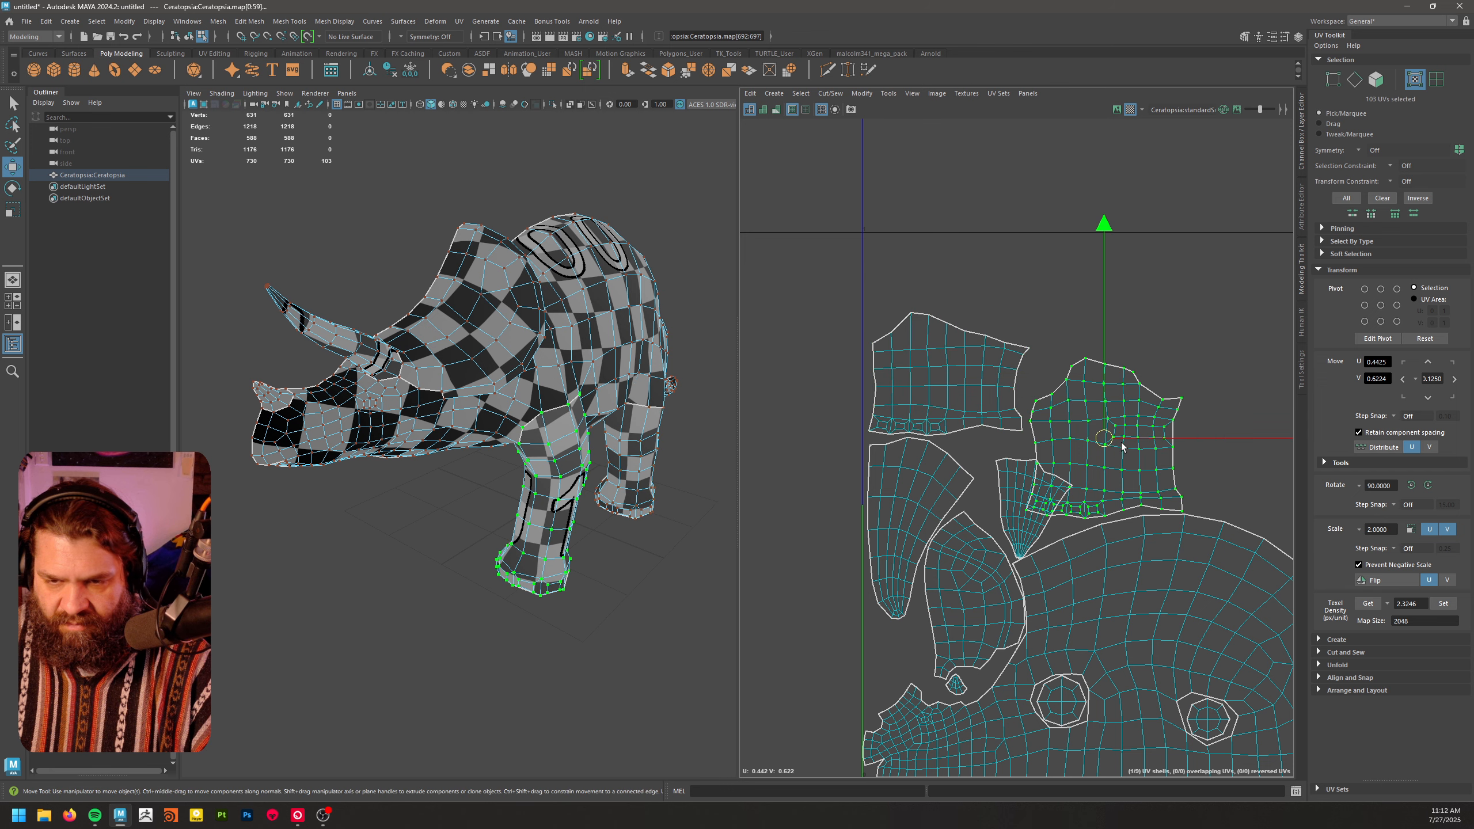
- Rotate the brow horn shell tip-up and place it on the far side of the front leg shell, above the body shell
double_click(1003, 498)
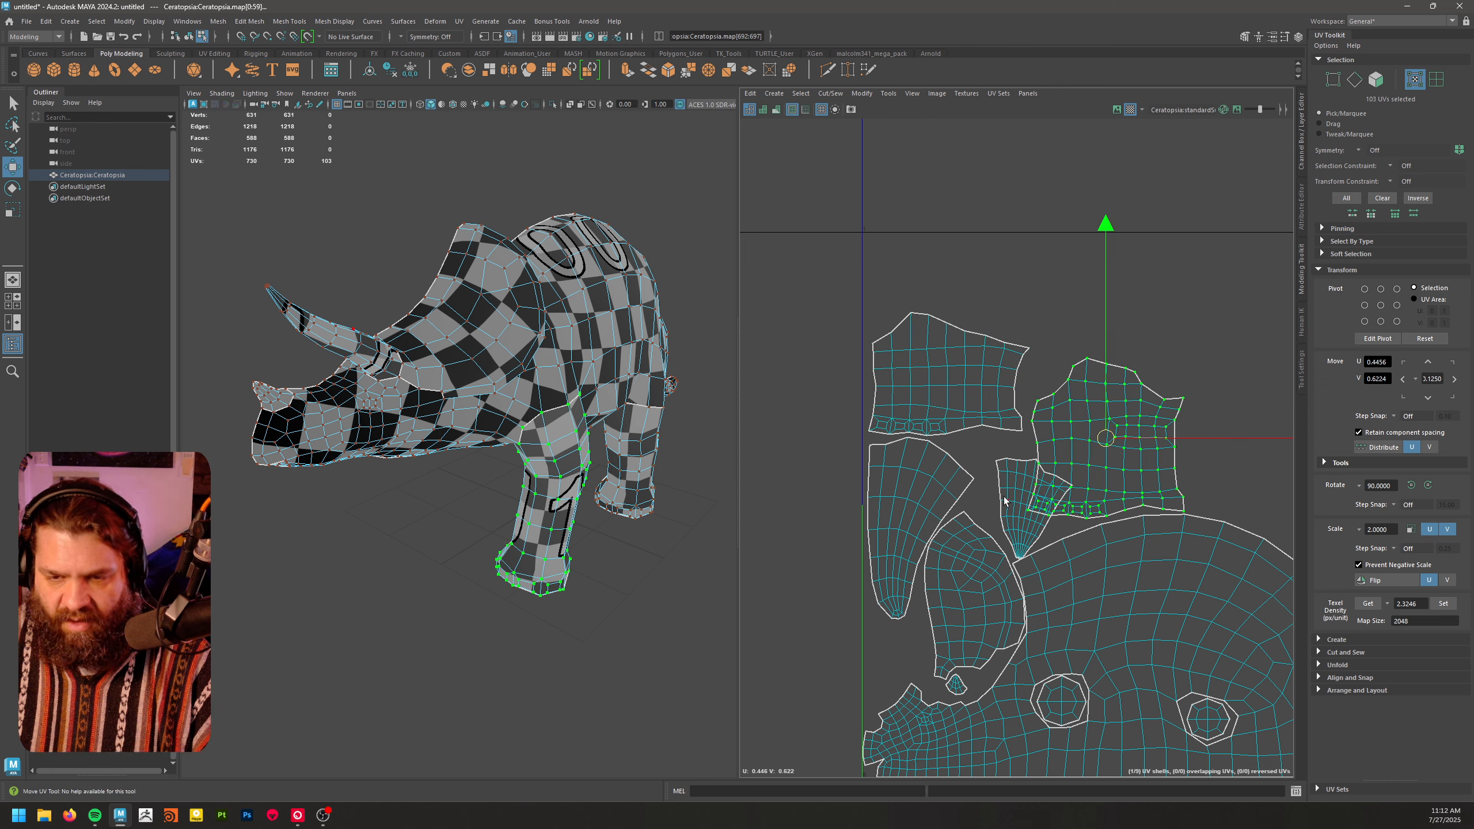
key("w")
key("e")
left_click_drag(1165, 351, 978, 707)
key("w")
left_click_drag(1056, 504, 1213, 471)
scroll(878, 350, "down", 3)
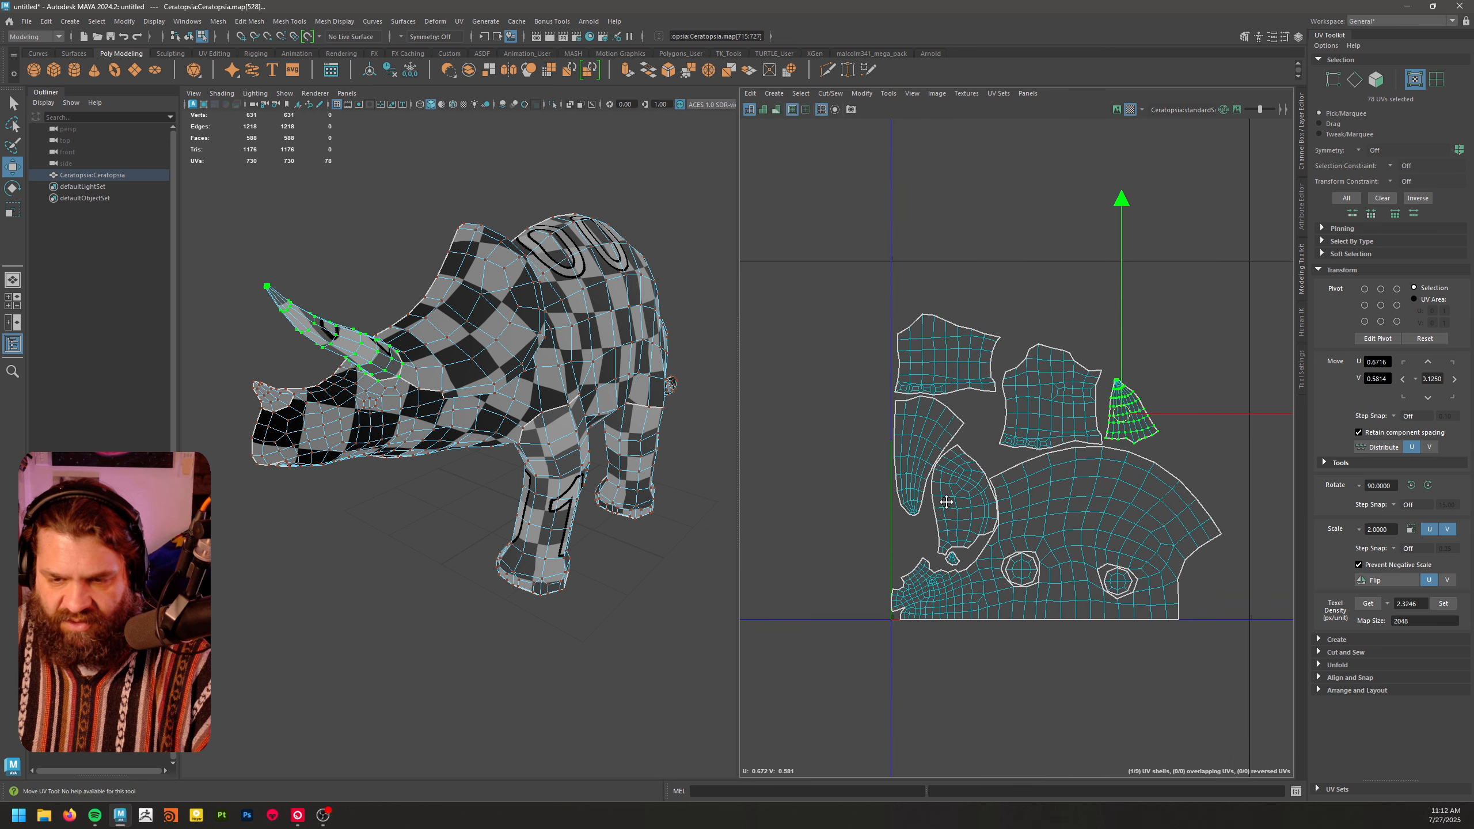
- Scale all UV shells up together from the UV origin corner to fill the tile width, and nudge them slightly inside the tile border
left_click(1181, 664)
left_click_drag(935, 314, 853, 296)
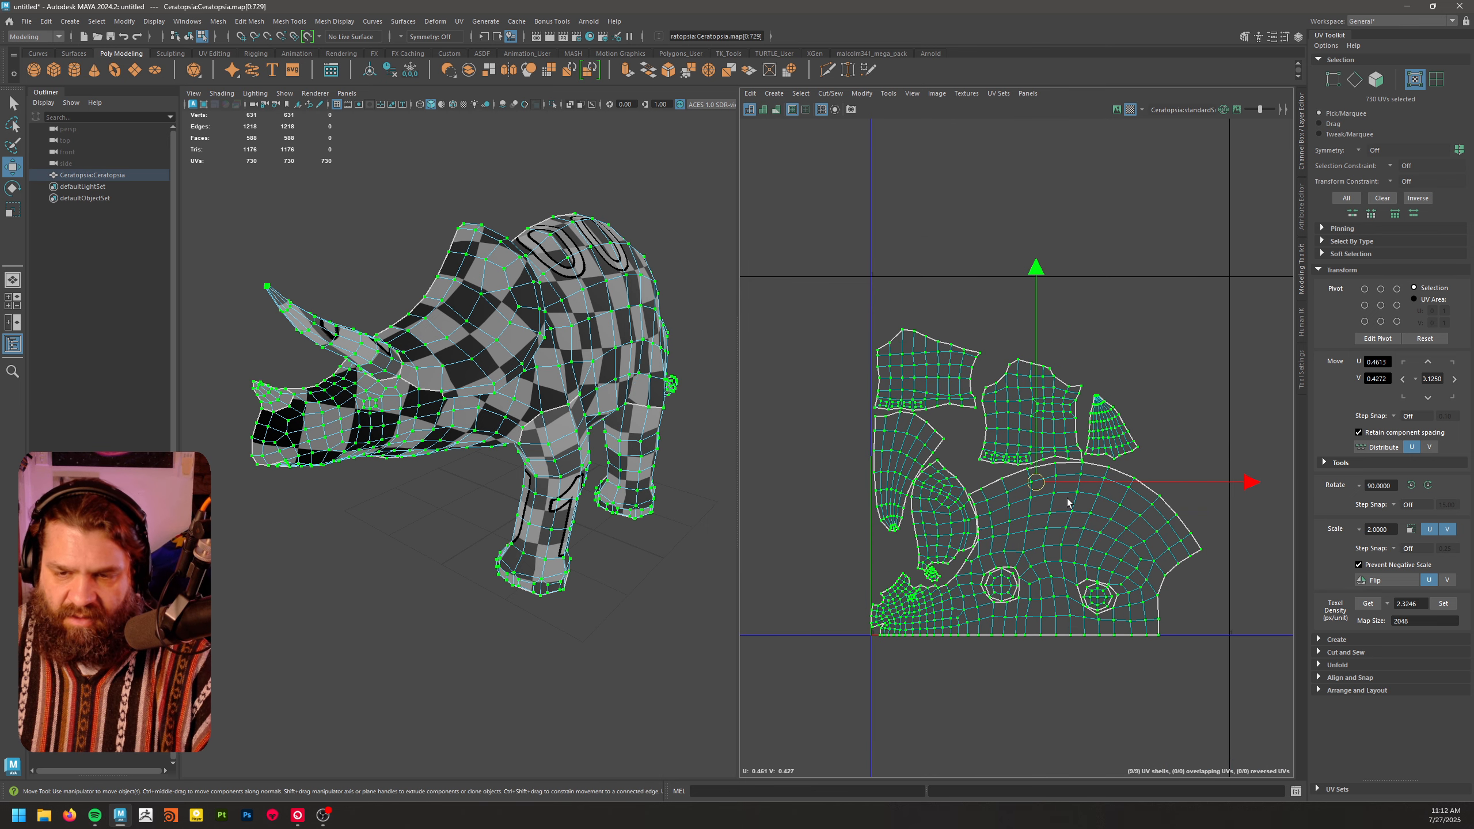
left_click_drag(1033, 495, 880, 628)
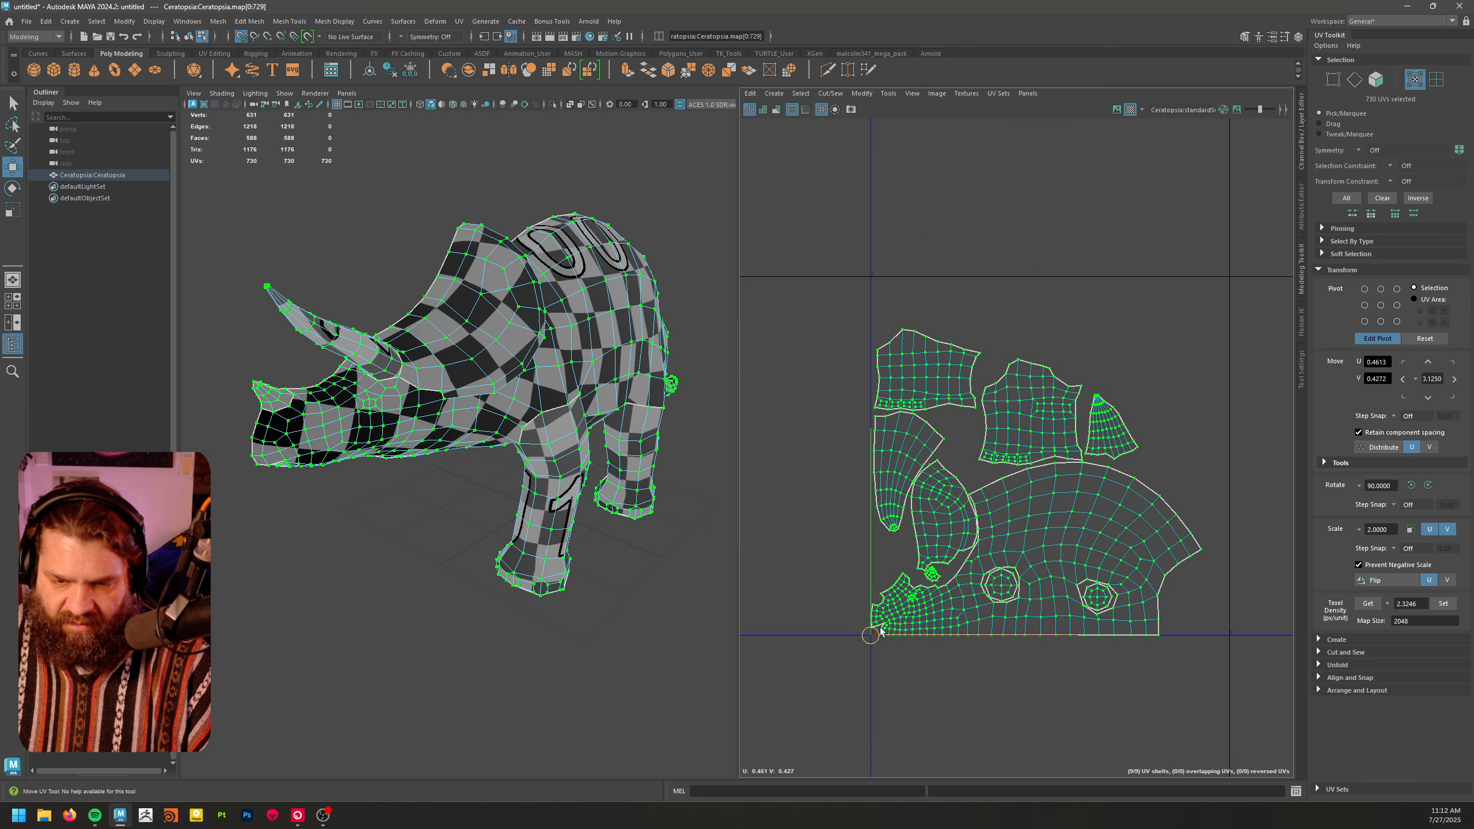
key("r")
middle_click_drag(883, 657, 882, 659)
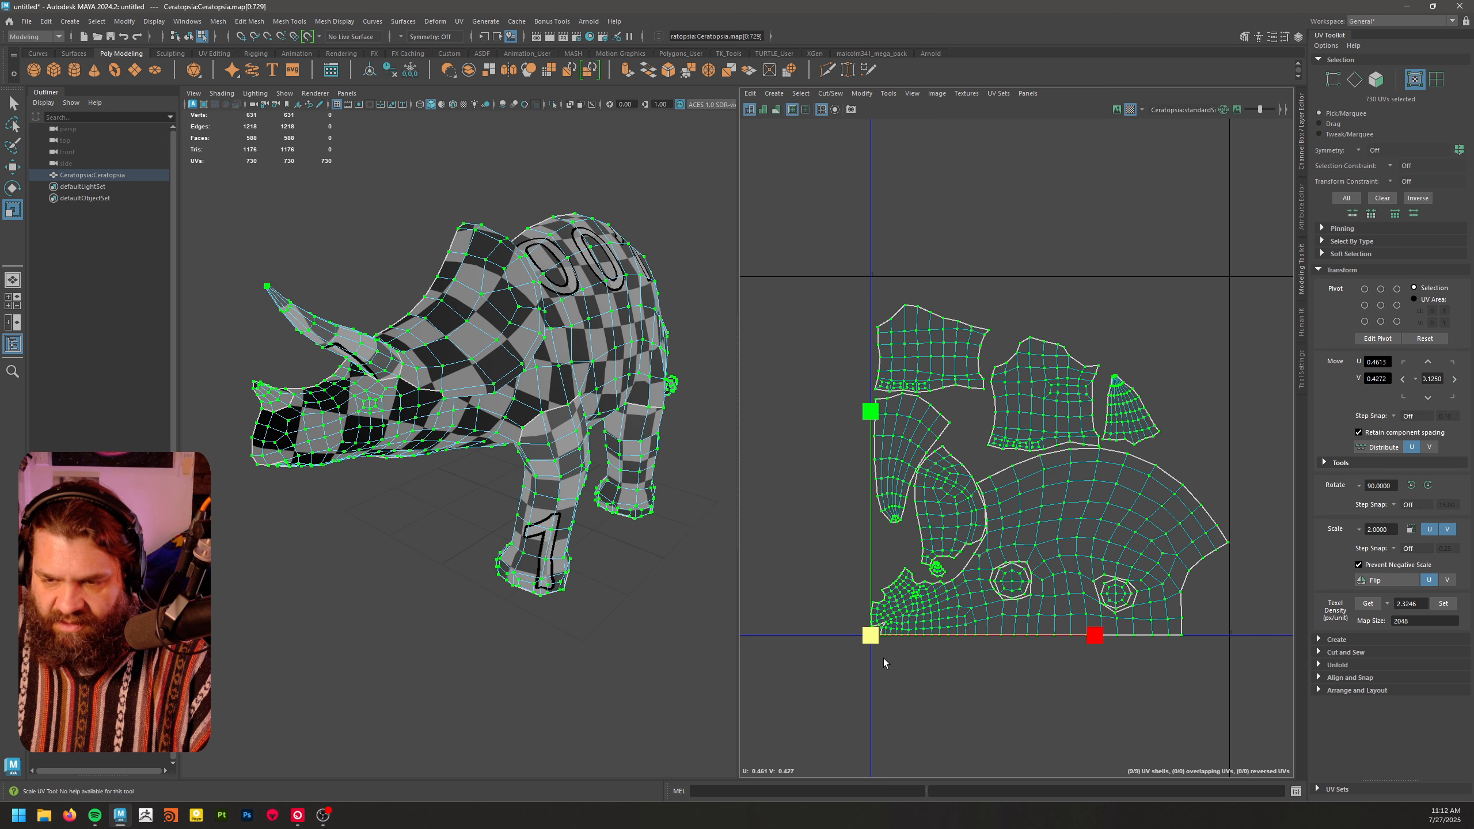
key("w")
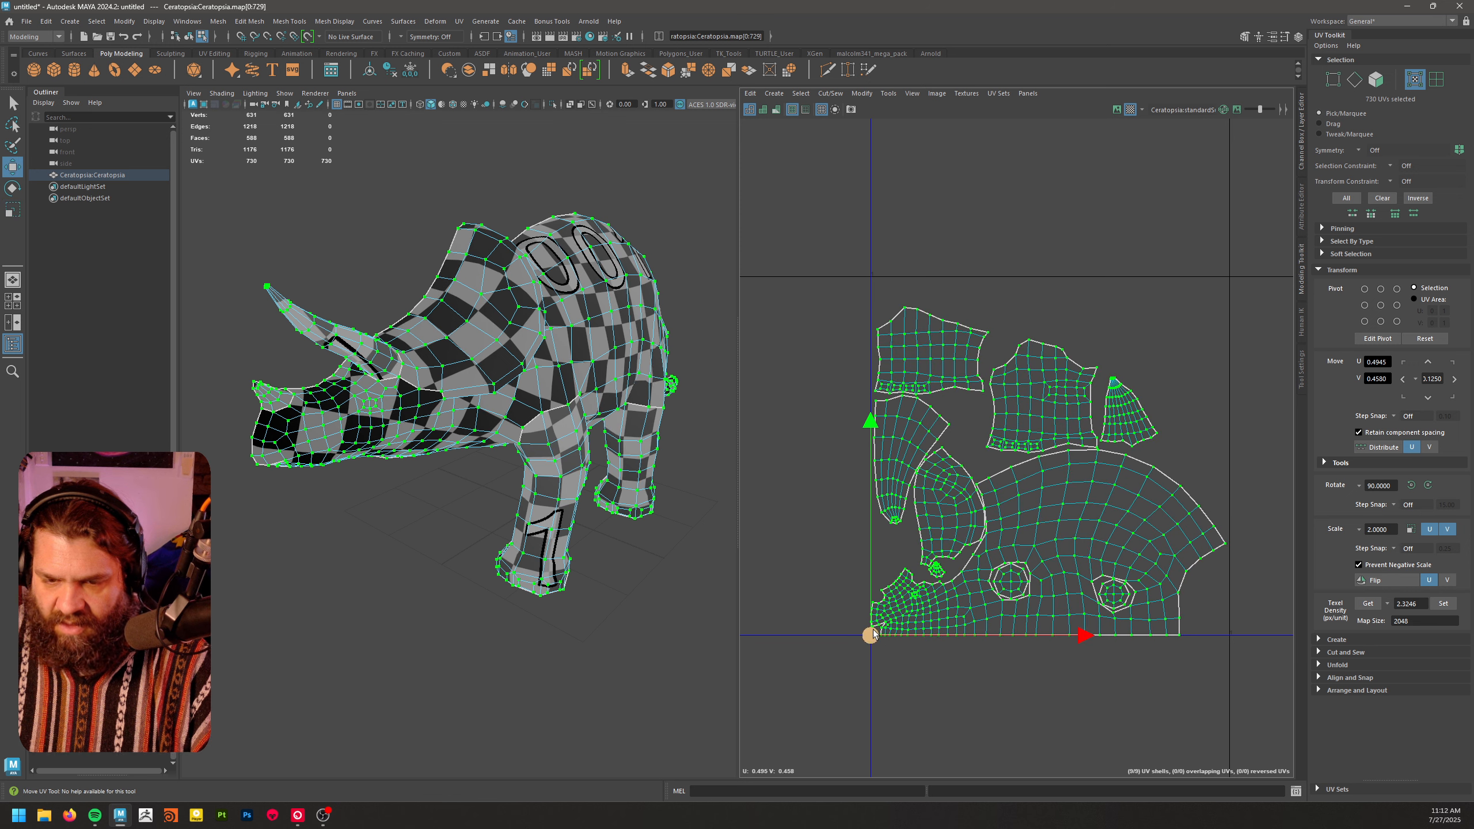
left_click_drag(873, 639, 875, 636)
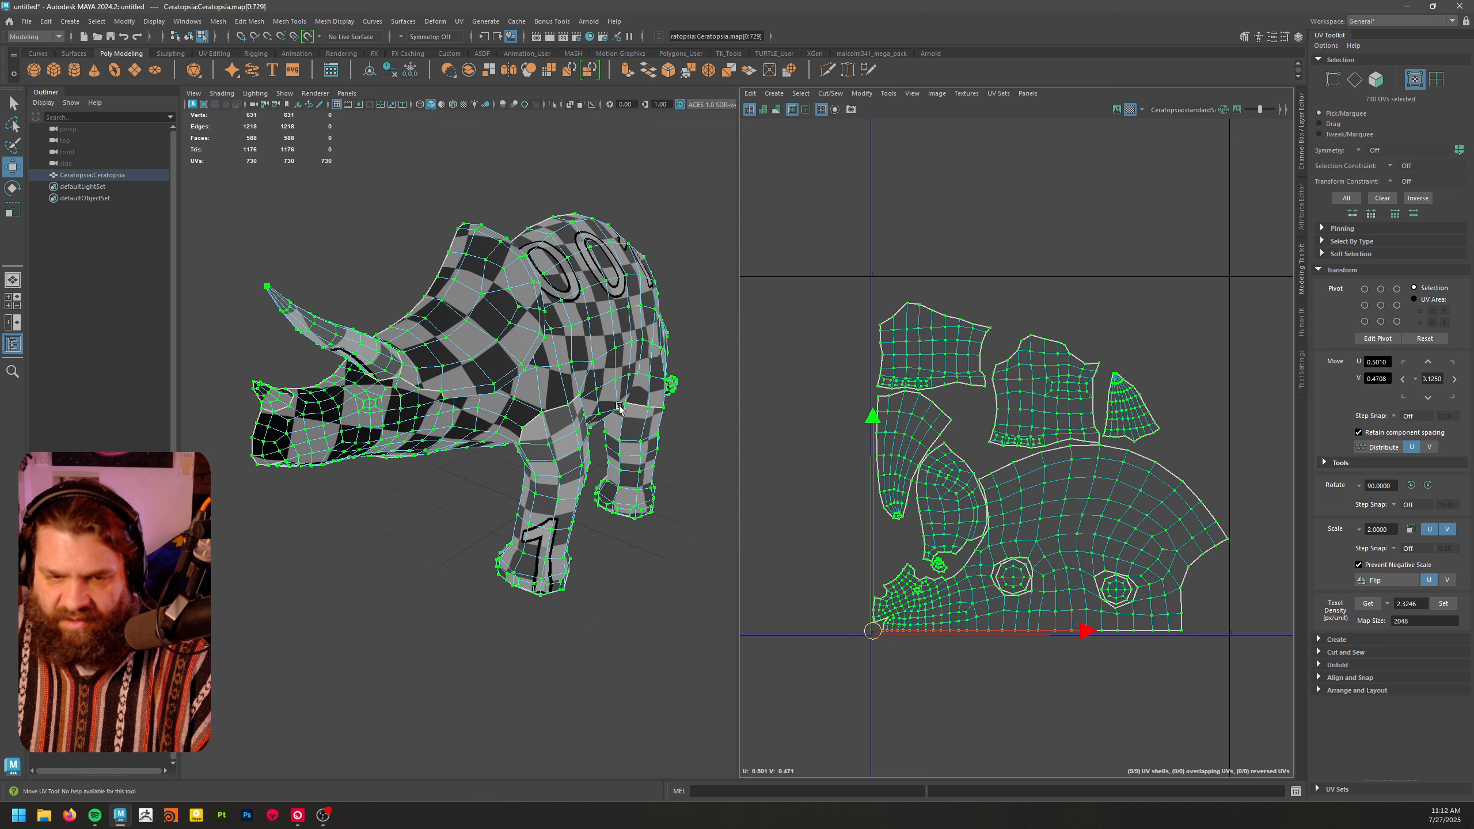
- Mirror the ceratopsian mesh across the world X axis in object mode with a merge threshold of 0.01
right_click_drag(620, 409, 621, 366)
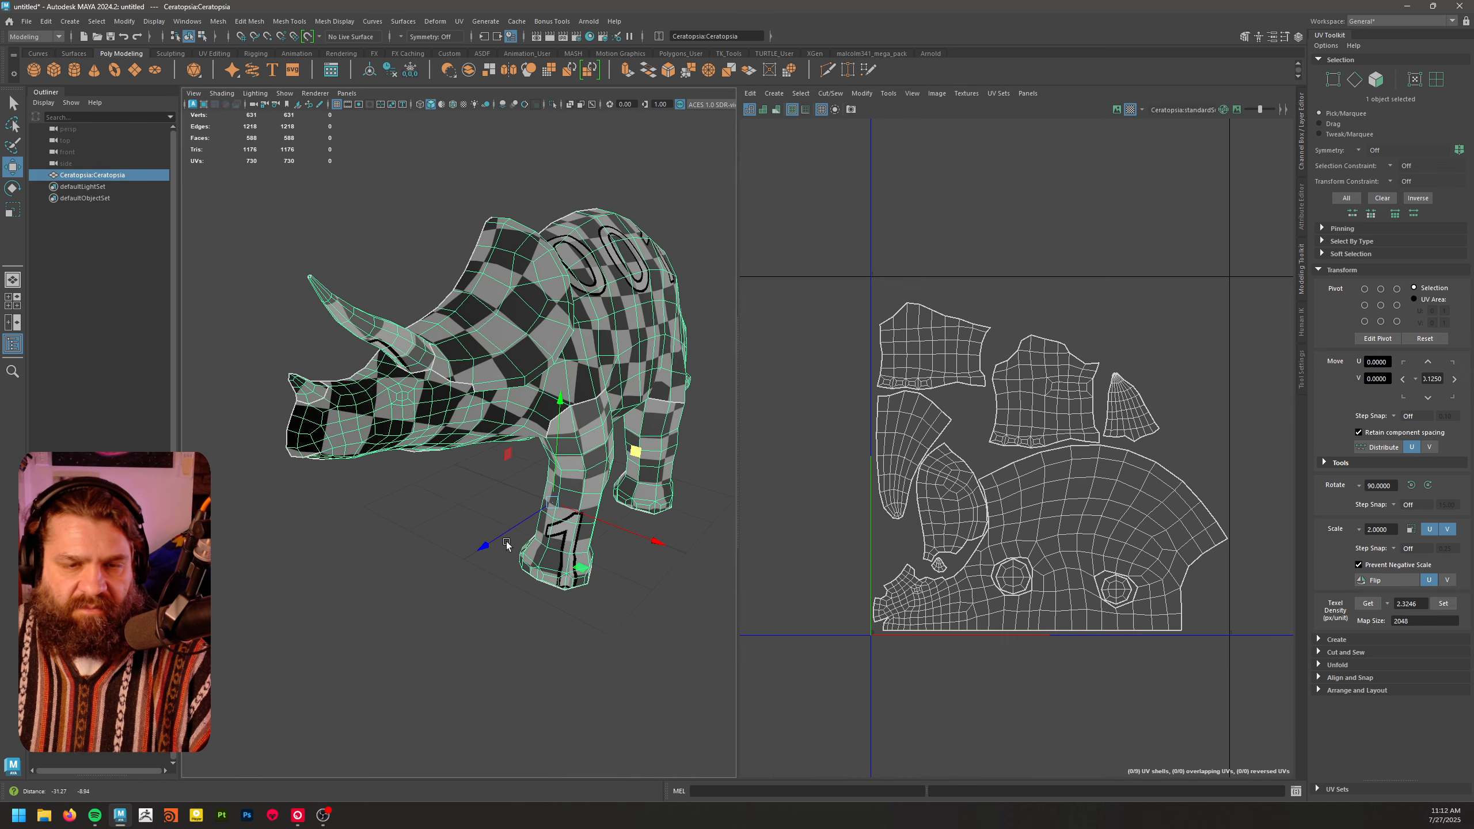
left_click_drag(507, 542, 531, 560, "alt")
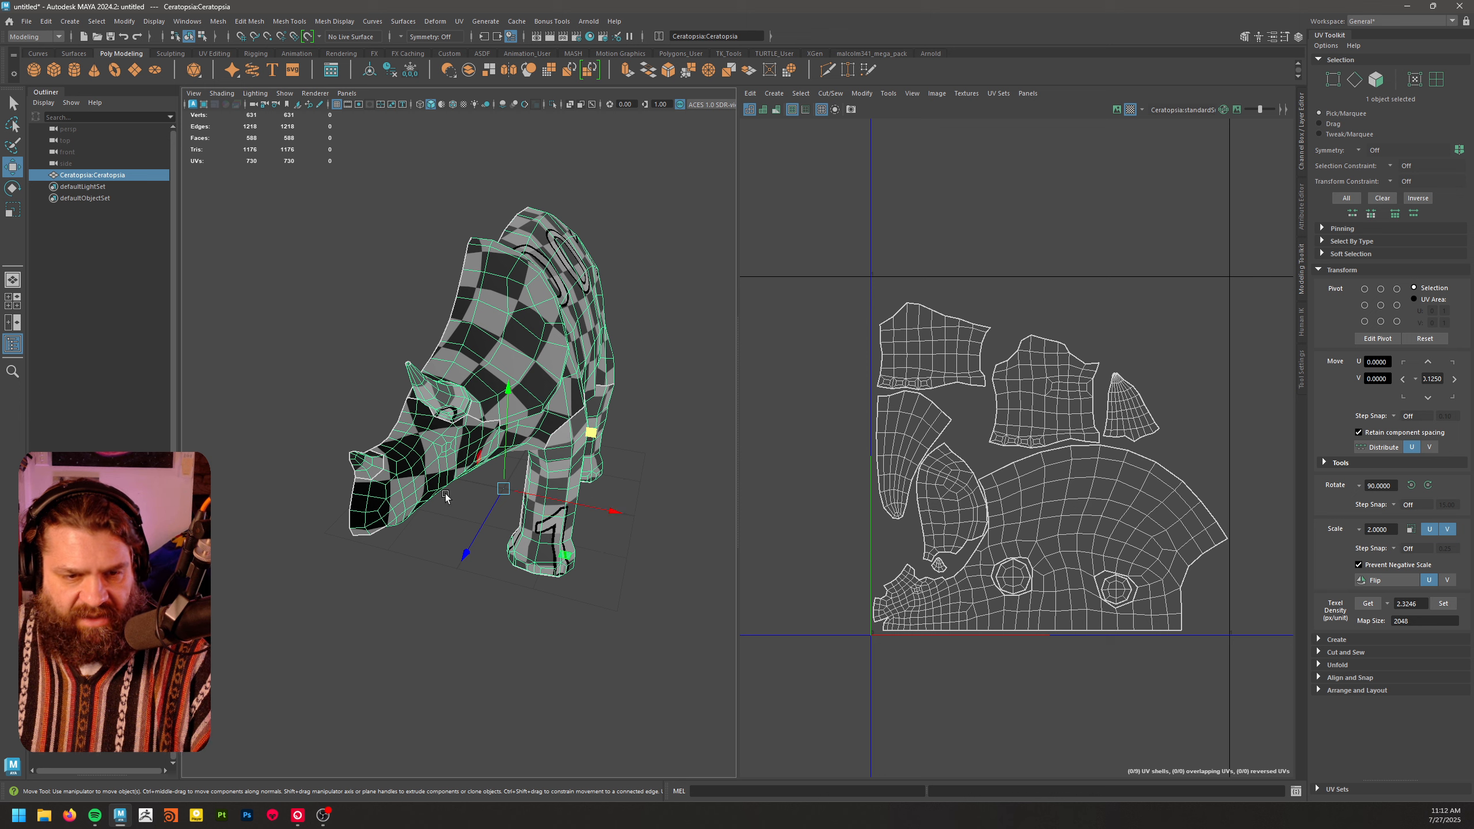
right_click_drag(502, 458, 501, 512, "shift")
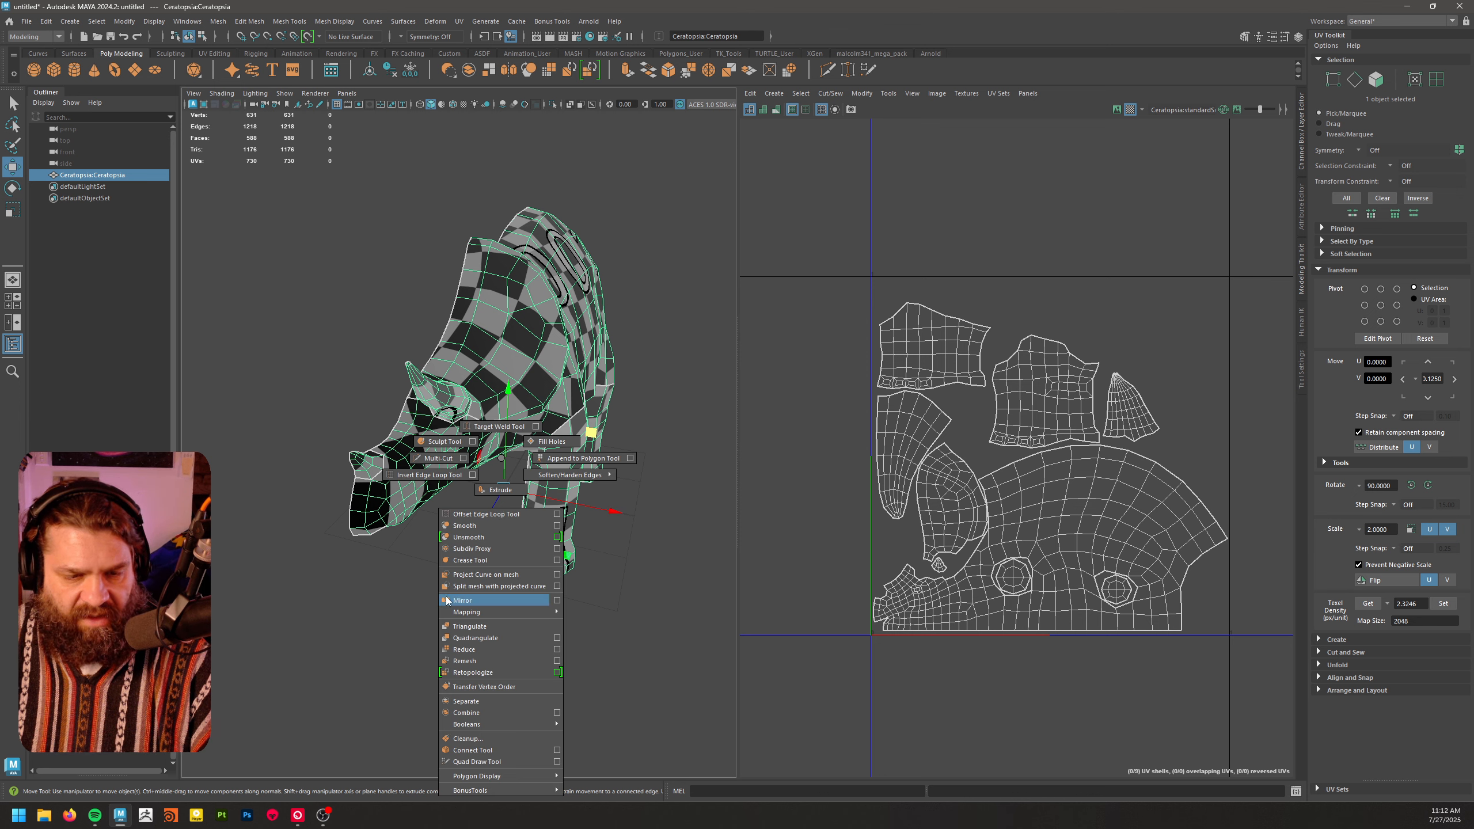
right_click_drag(447, 600, 446, 600, "shift")
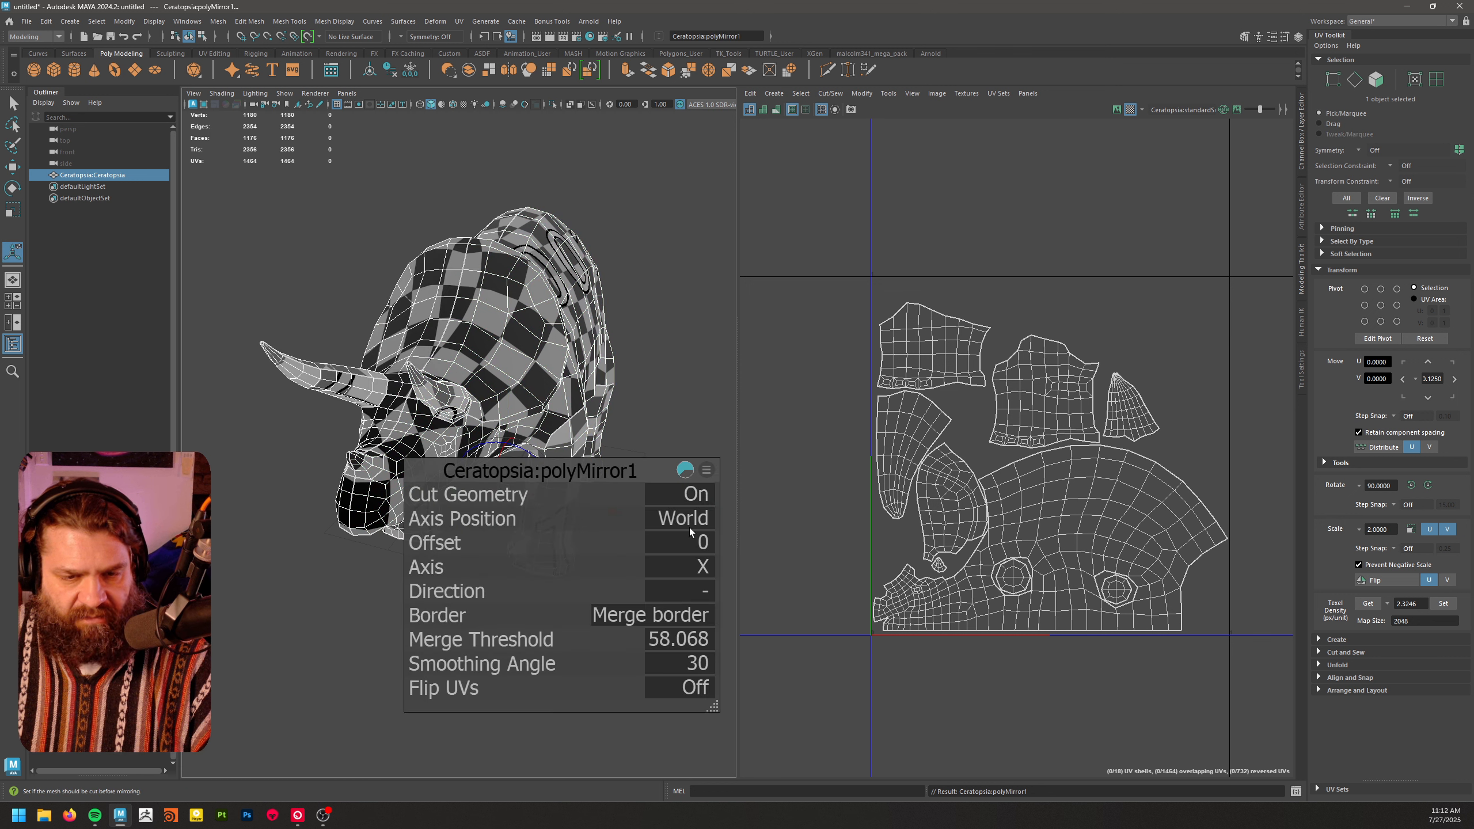
left_click(677, 649)
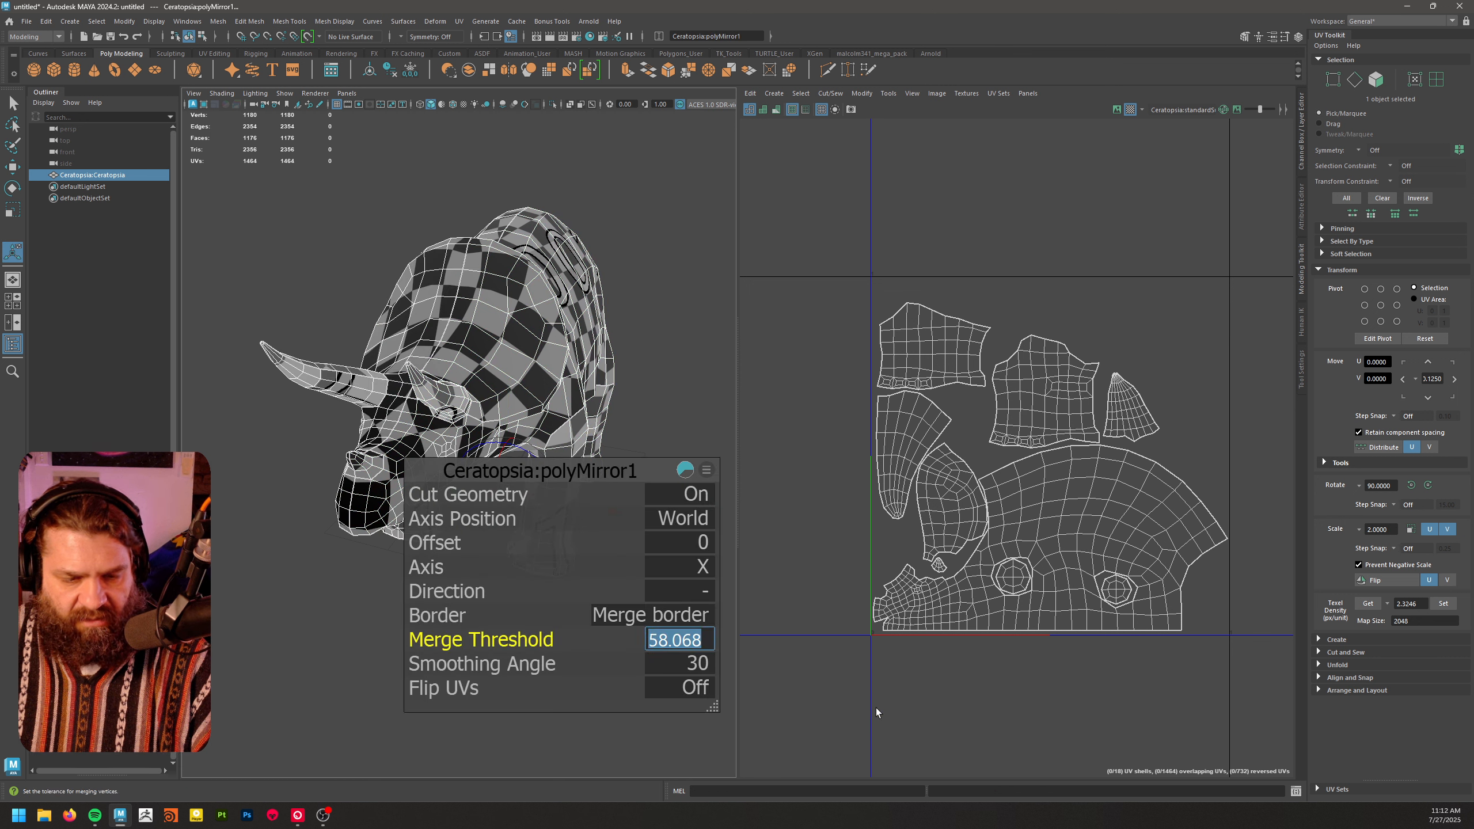
type("0.01")
key("Return")
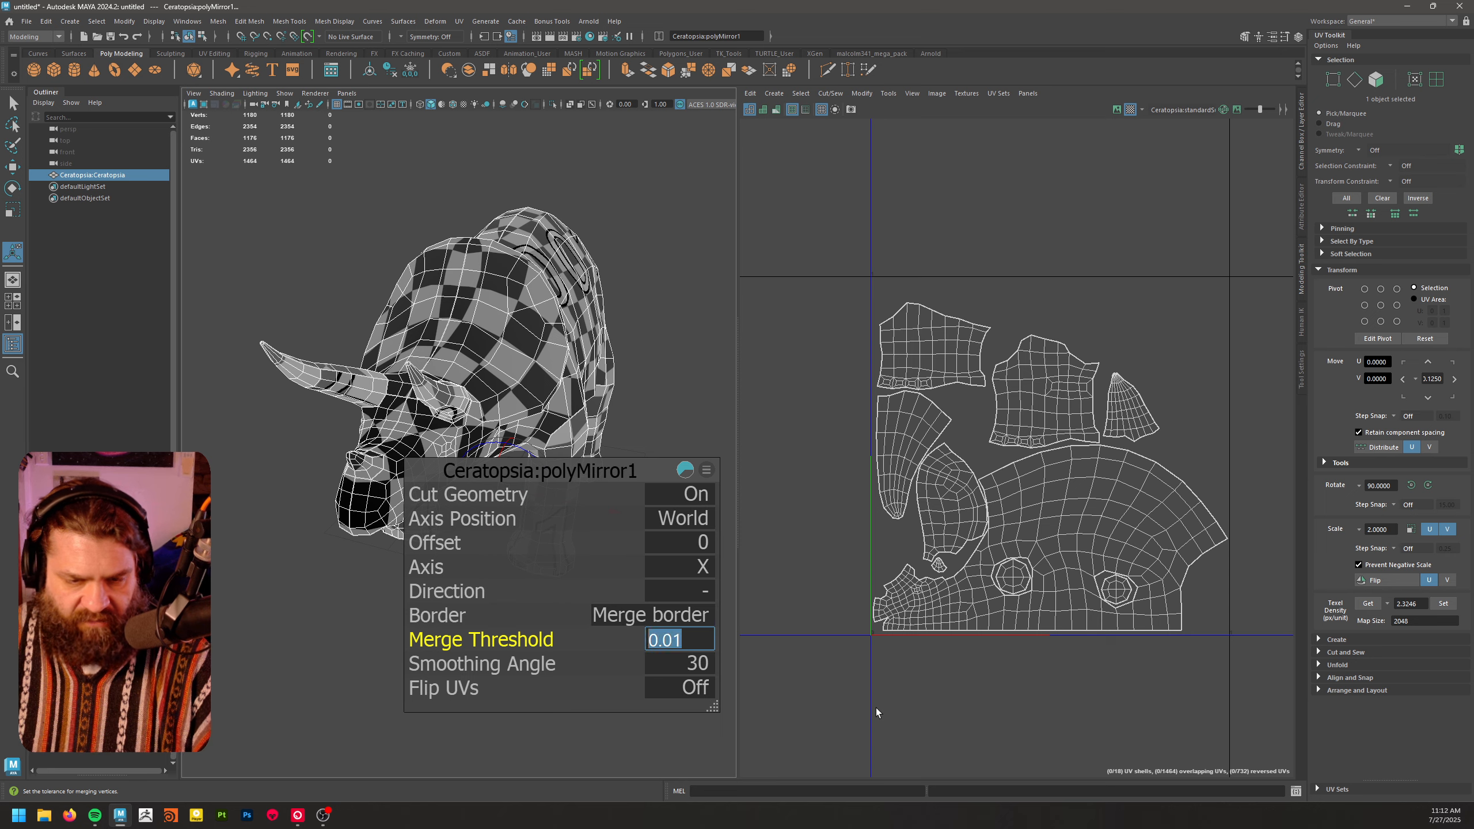
- Examine the mirrored model from the rear, front and sides, checking the centre seam, head and checker pattern
left_click_drag(494, 285, 421, 262, "alt")
right_click_drag(491, 348, 406, 325, "alt")
left_click_drag(406, 325, 381, 259, "alt")
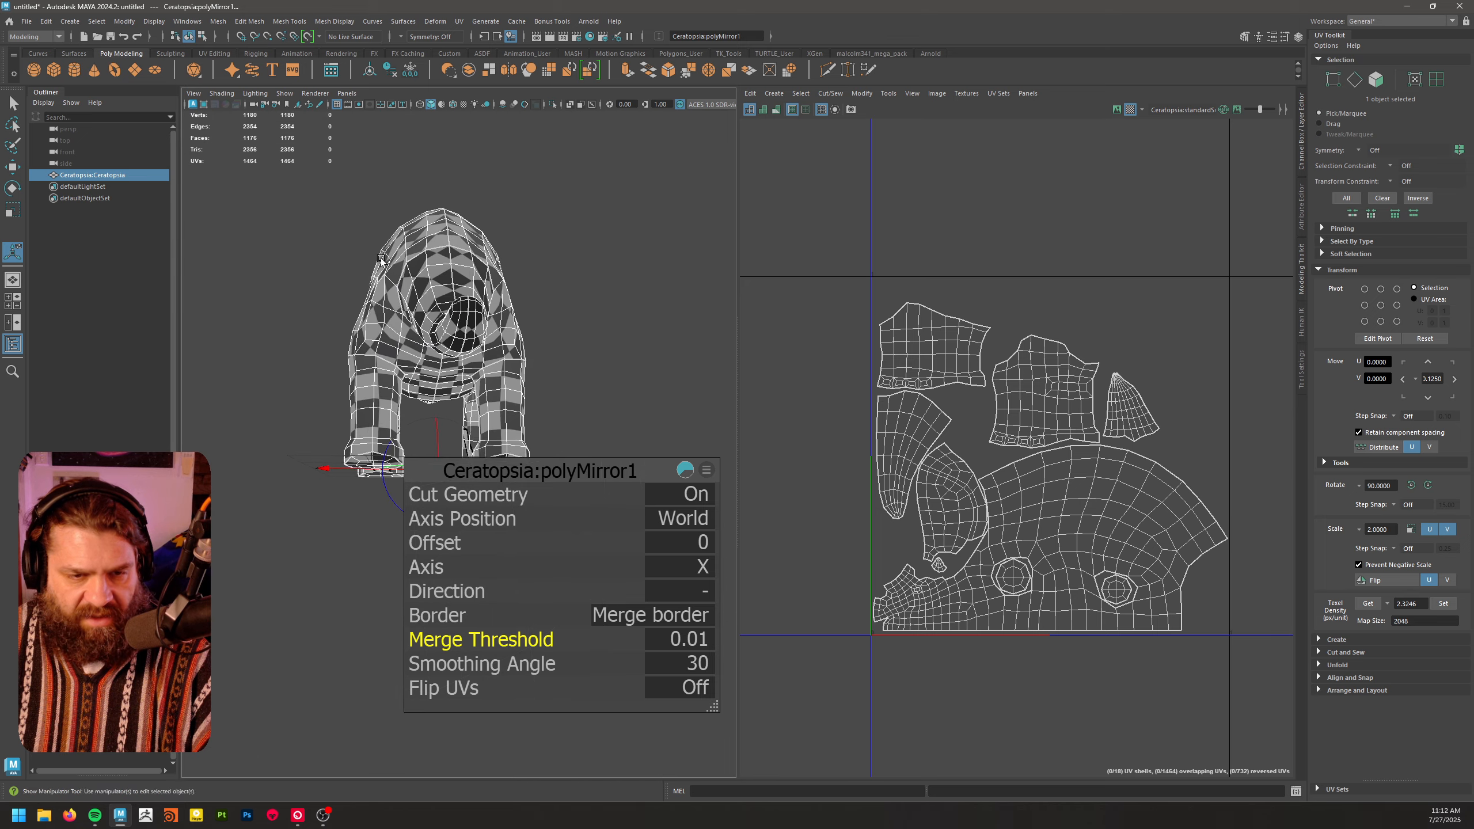
right_click_drag(381, 259, 486, 283, "alt")
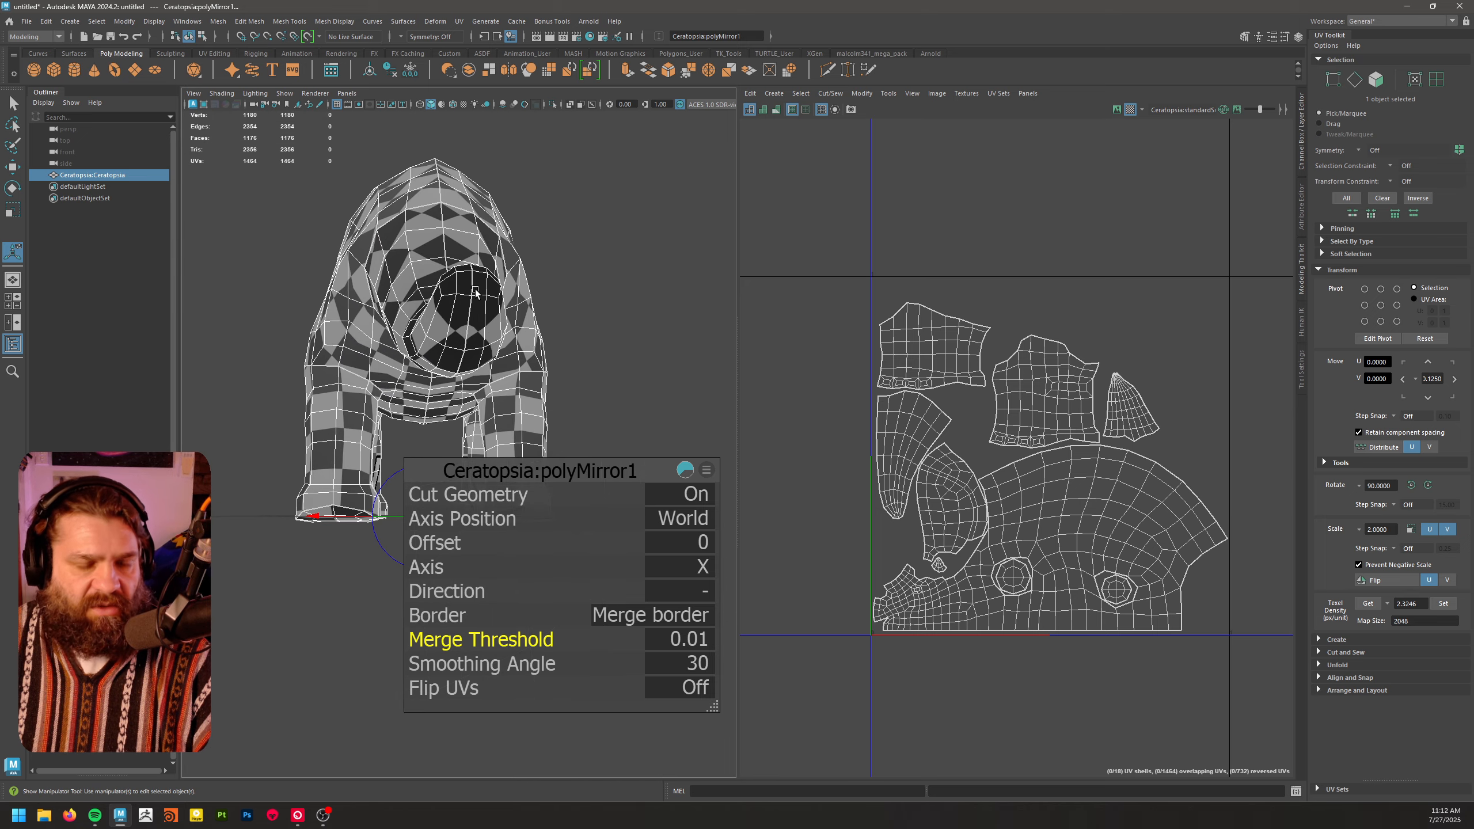
left_click_drag(422, 338, 596, 247, "alt")
left_click_drag(487, 337, 464, 382, "alt")
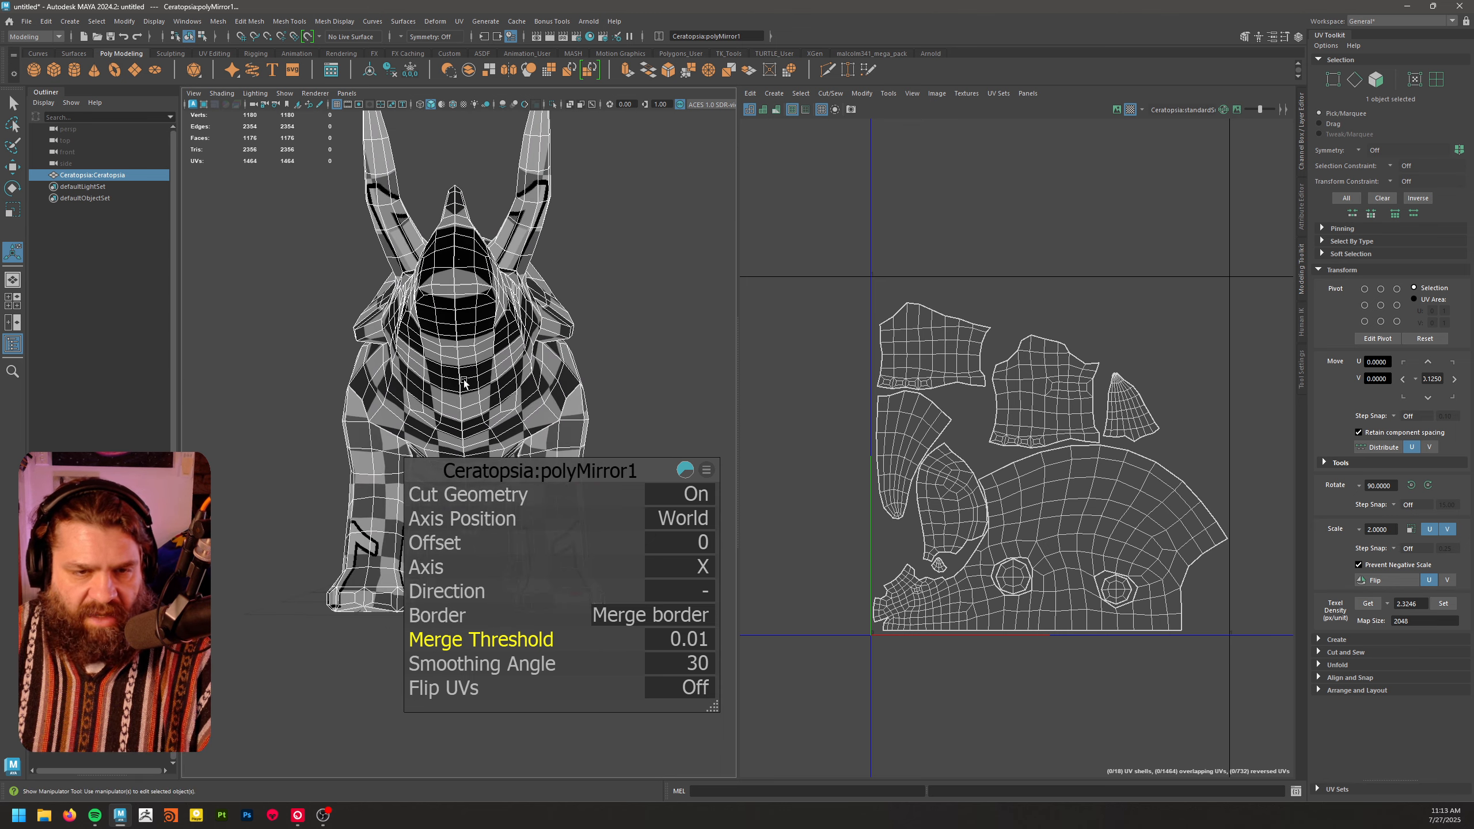
left_click_drag(453, 271, 487, 349, "alt")
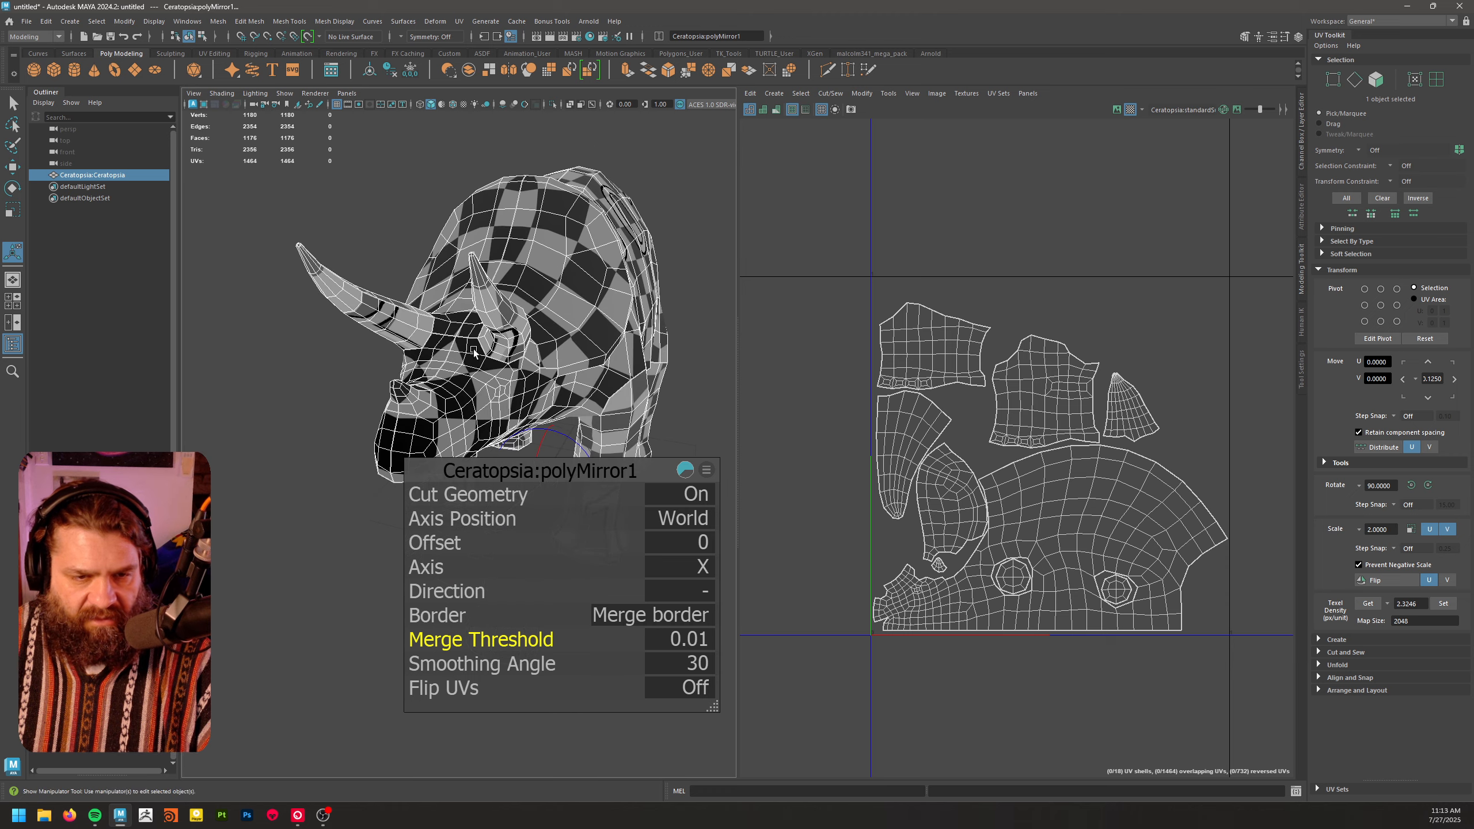
right_click_drag(488, 349, 525, 363, "alt")
middle_click_drag(525, 363, 530, 289, "alt")
left_click_drag(449, 254, 603, 291, "alt")
right_click_drag(604, 290, 541, 319, "alt")
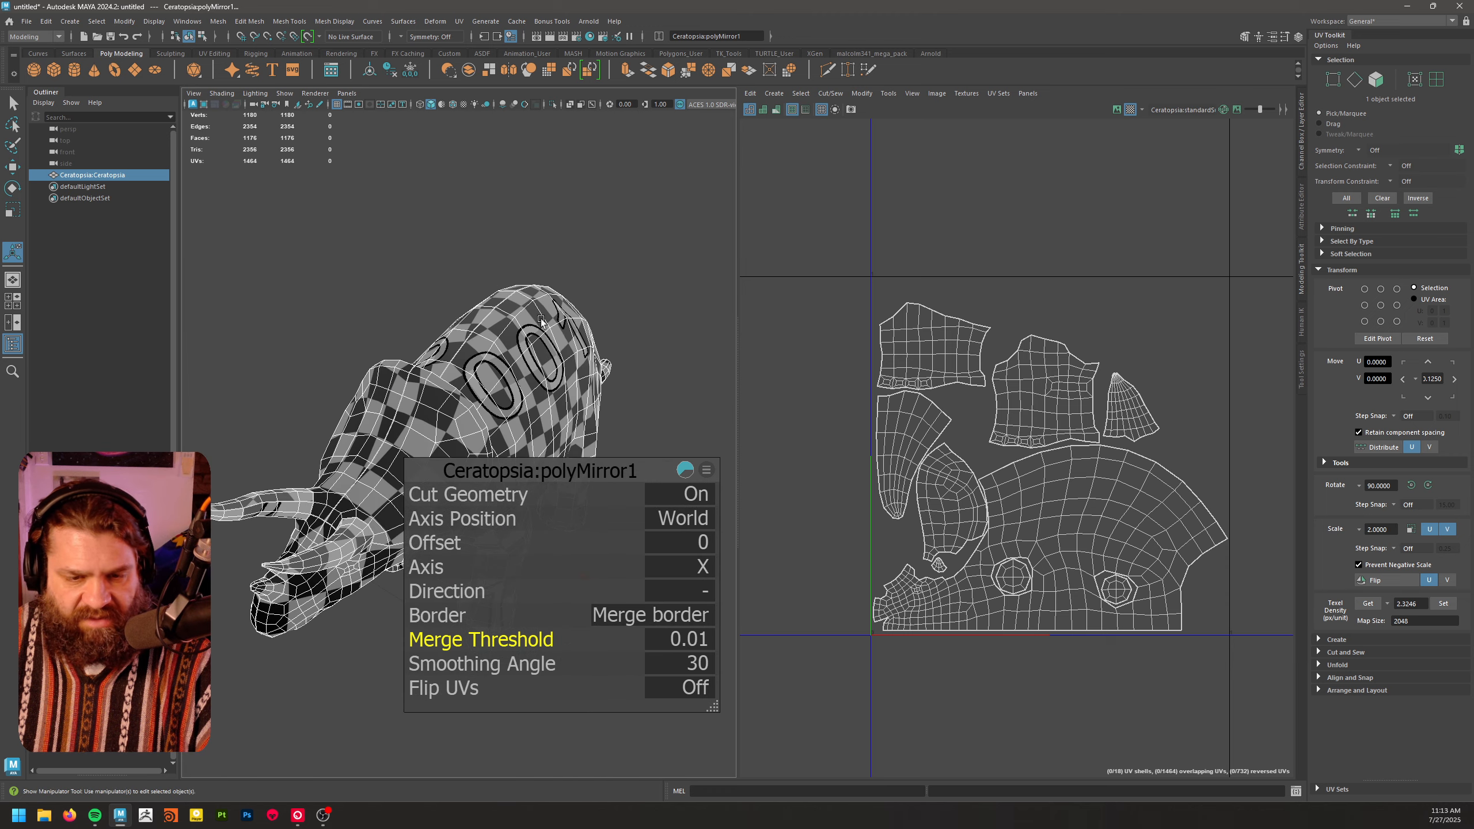
- Reselect the mirrored mesh and turn on shaded UV display to show the orientation of the overlapping shells
left_click(635, 364)
left_click(548, 427)
middle_click_drag(965, 461, 943, 430, "alt")
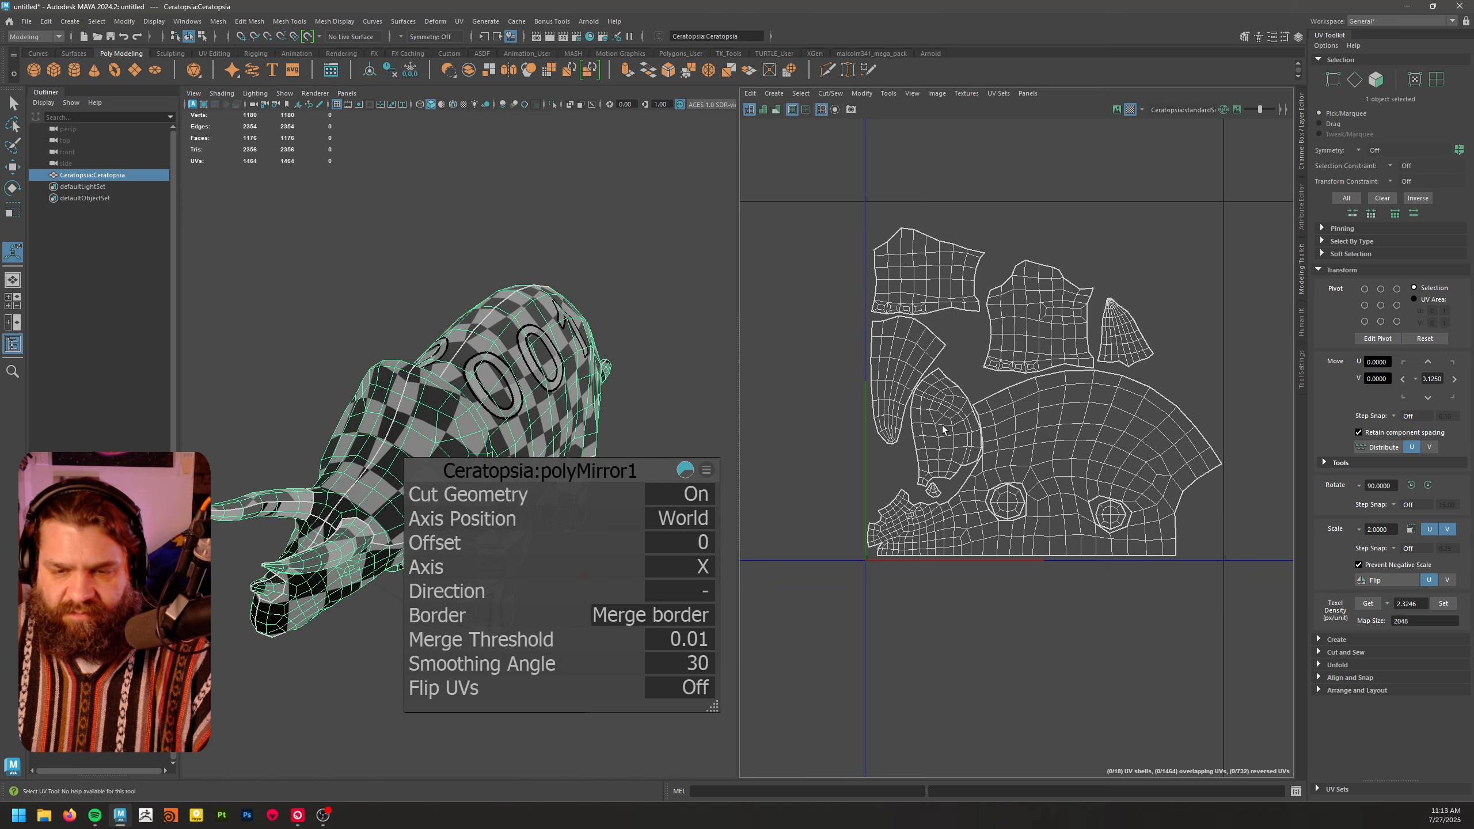
left_click(762, 111)
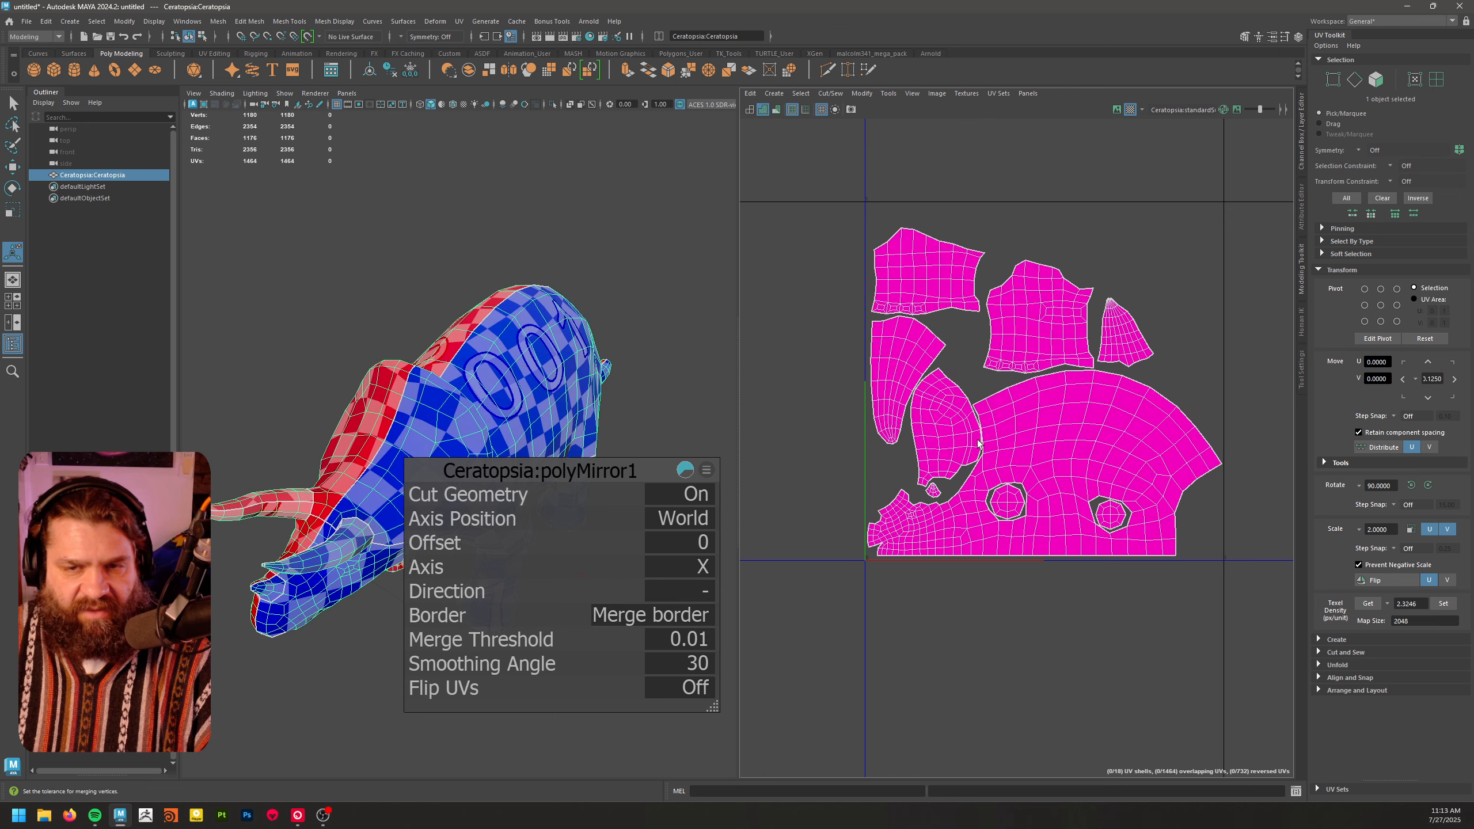
left_click_drag(604, 273, 561, 227, "alt")
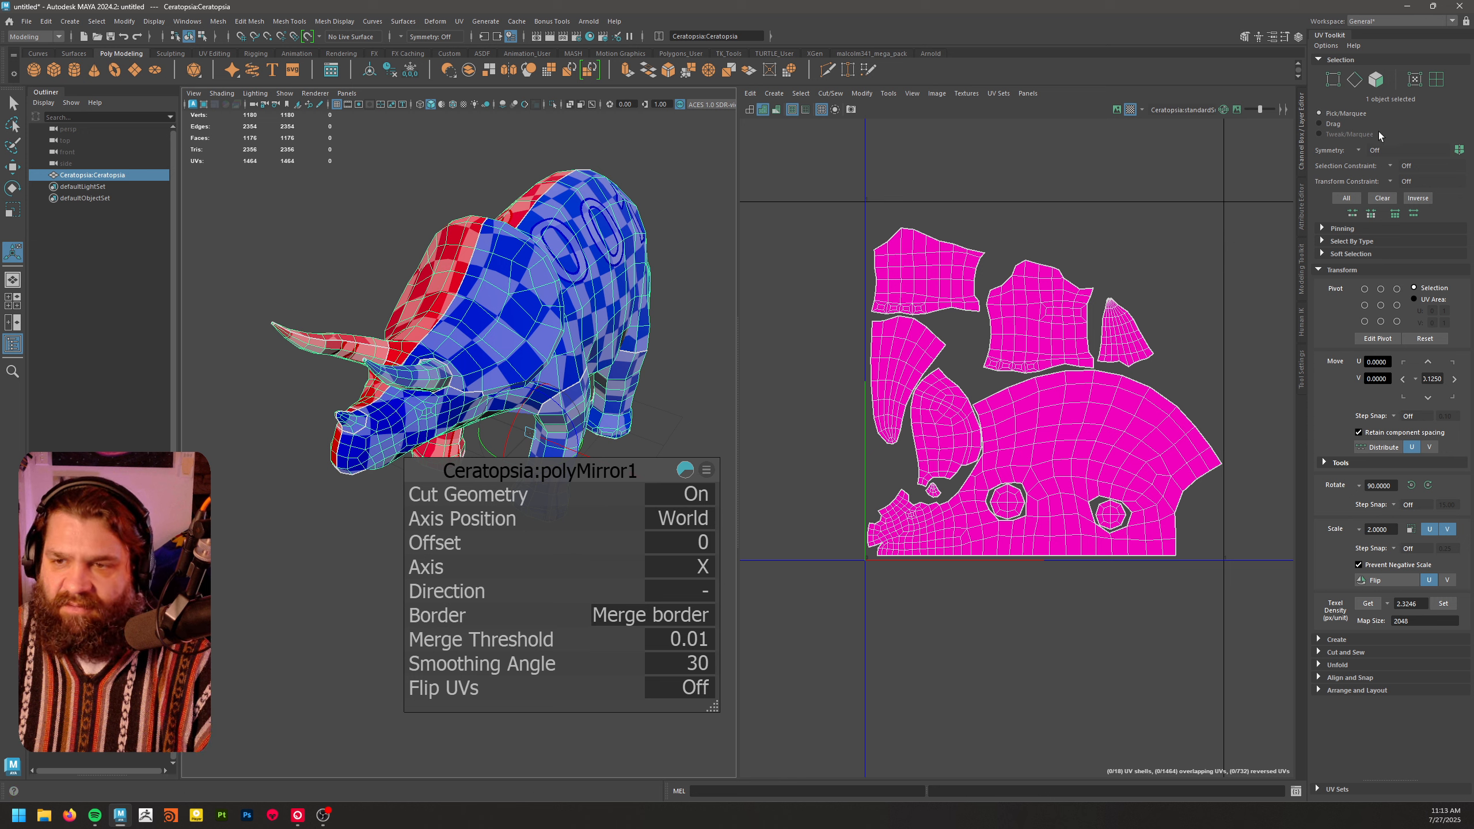
- Switch the mesh to face selection and select all faces with back-facing UVs
left_click(1319, 270)
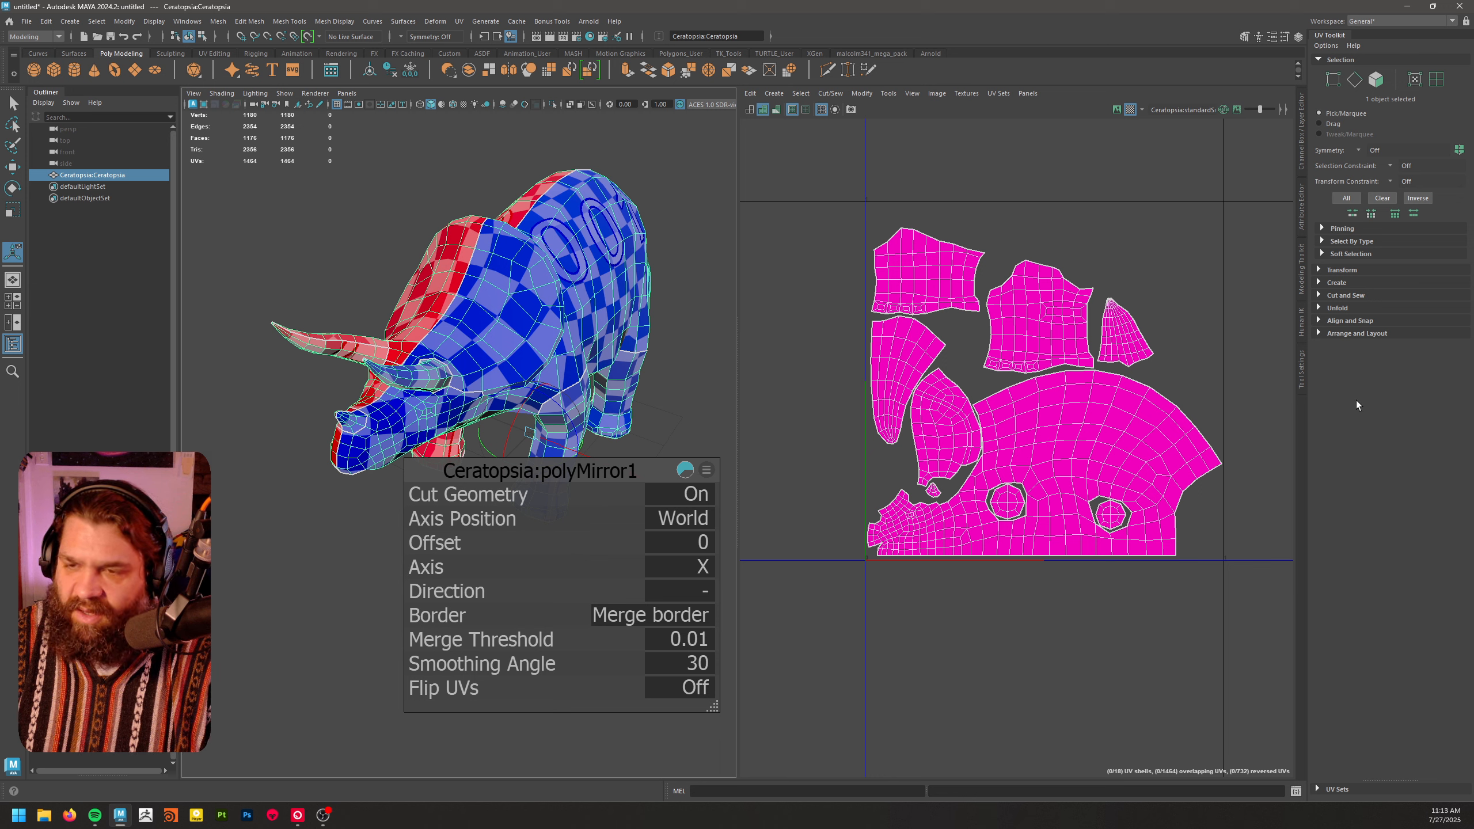
left_click(1323, 240)
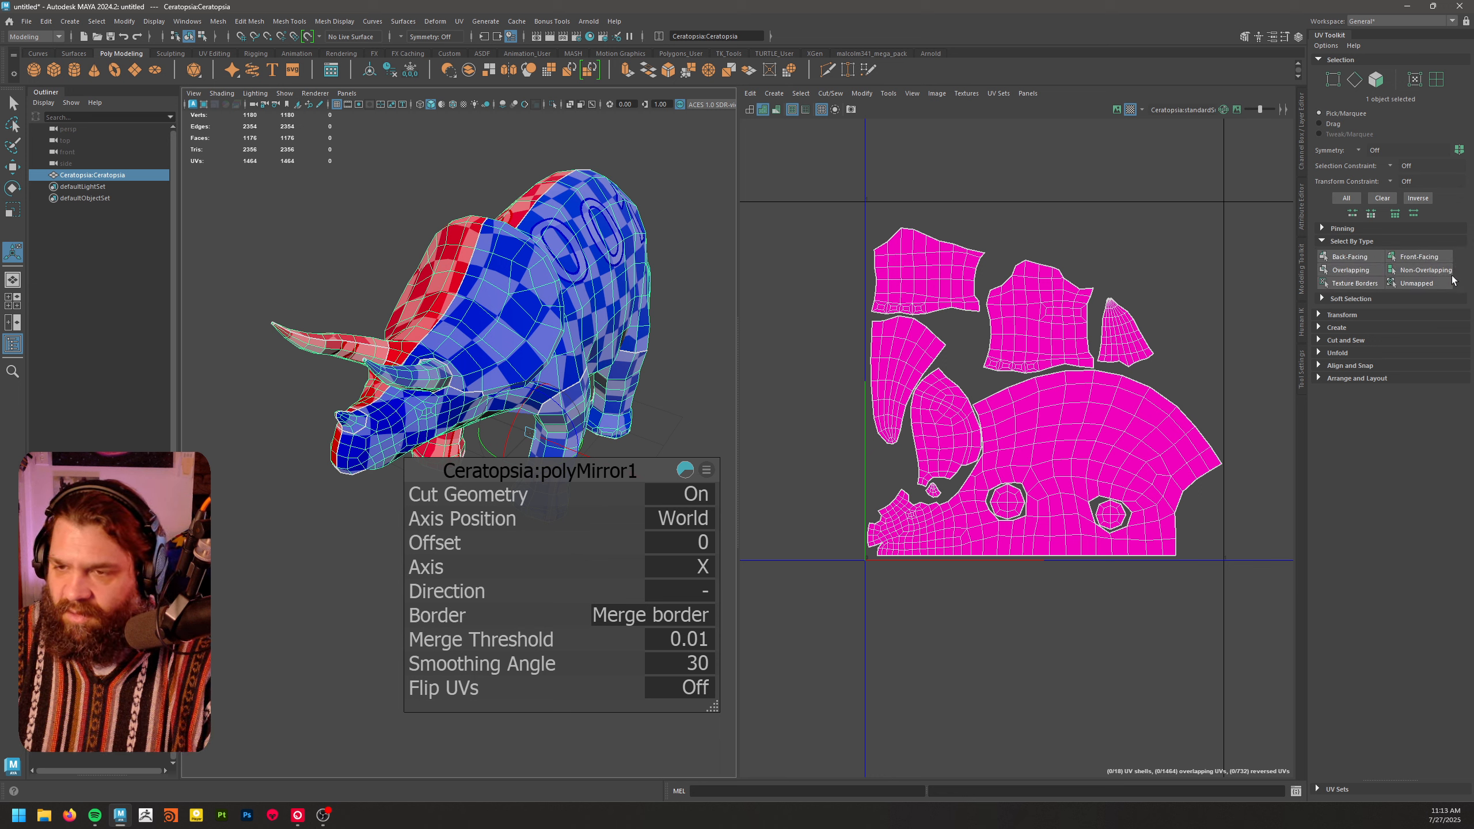
left_click(1370, 257)
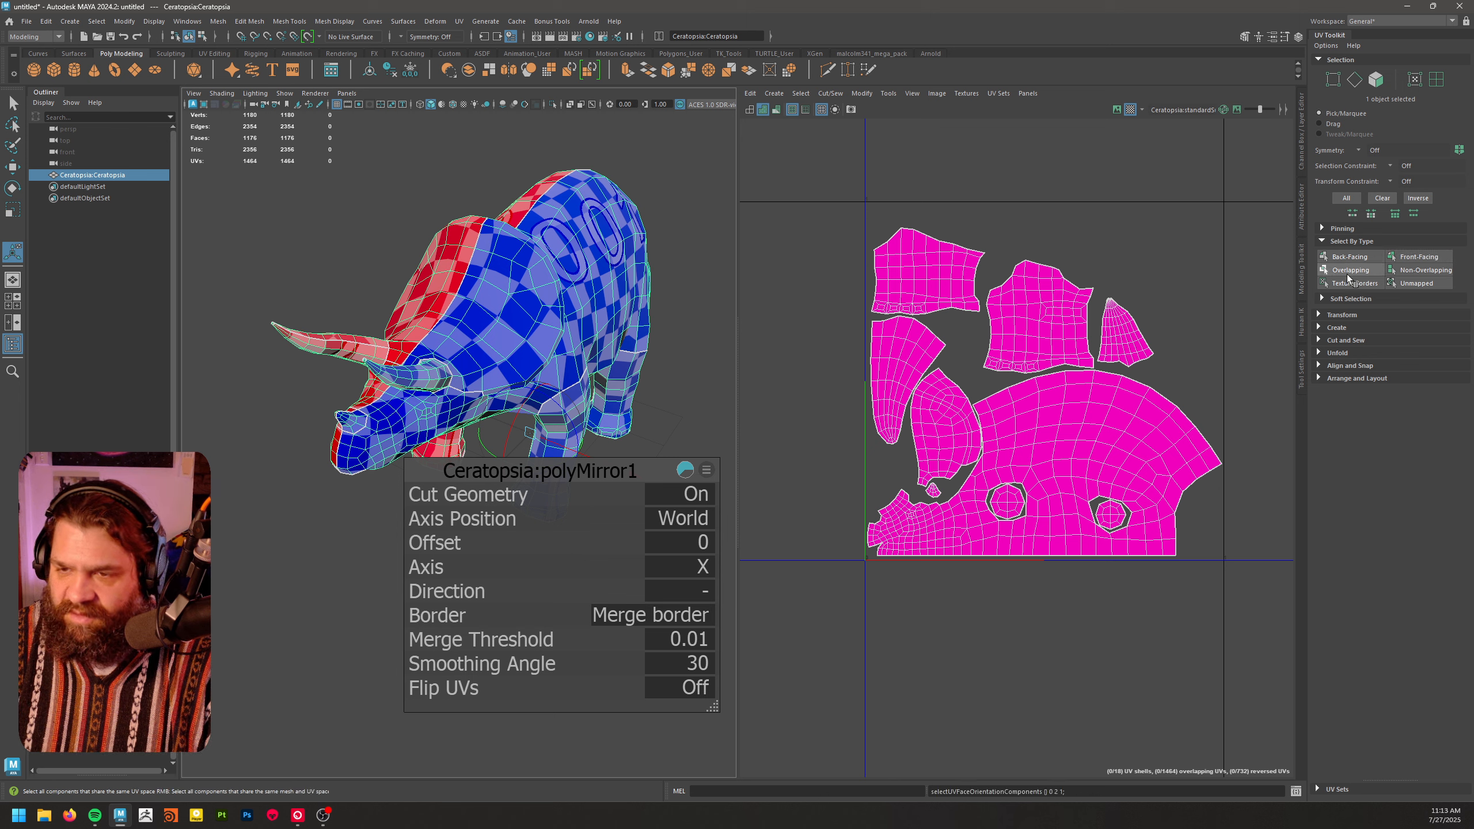
left_click(1423, 258)
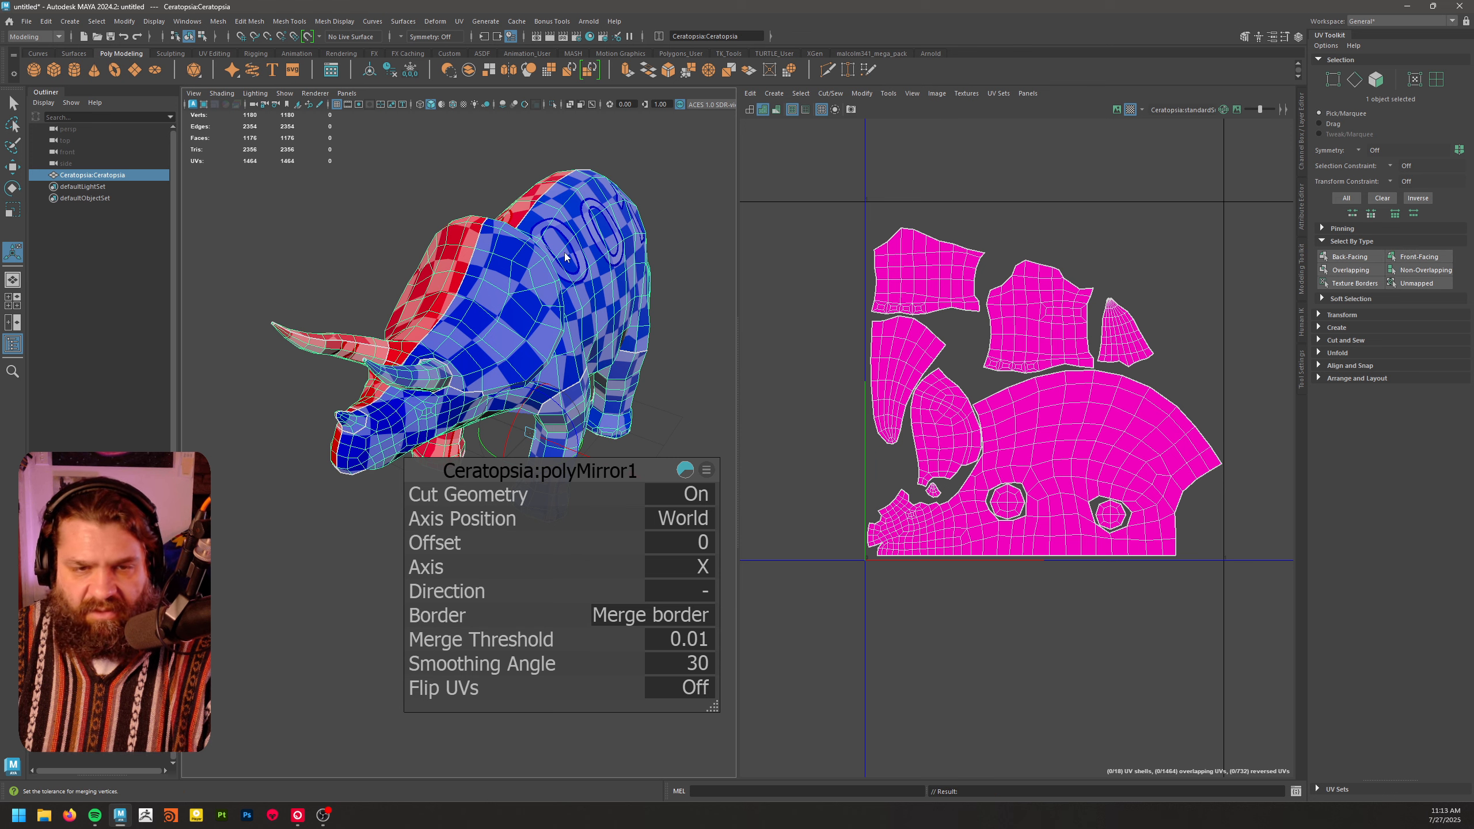
right_click_drag(566, 254, 567, 281)
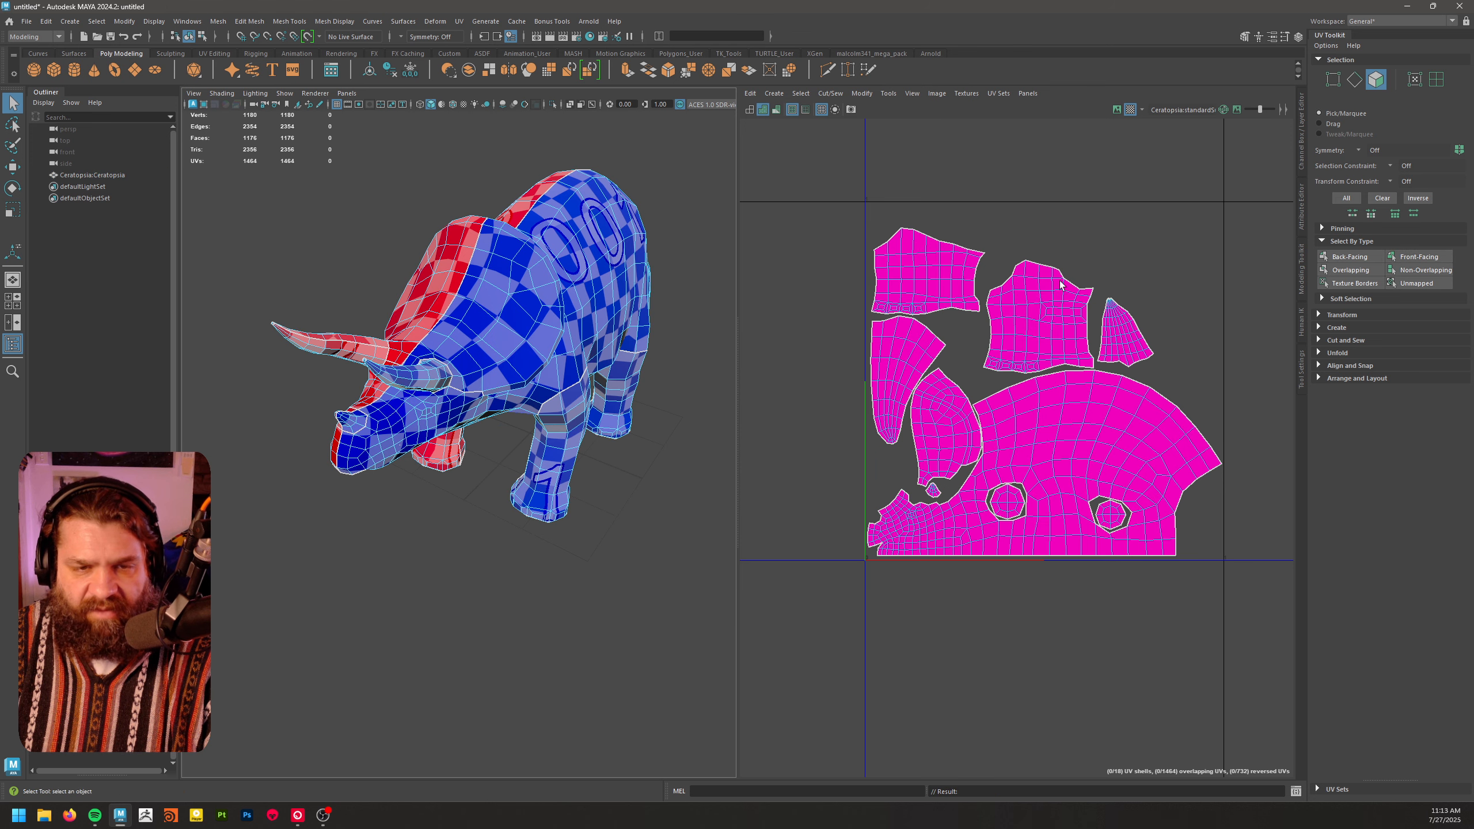
left_click(1341, 259)
left_click_drag(592, 459, 566, 383, "alt")
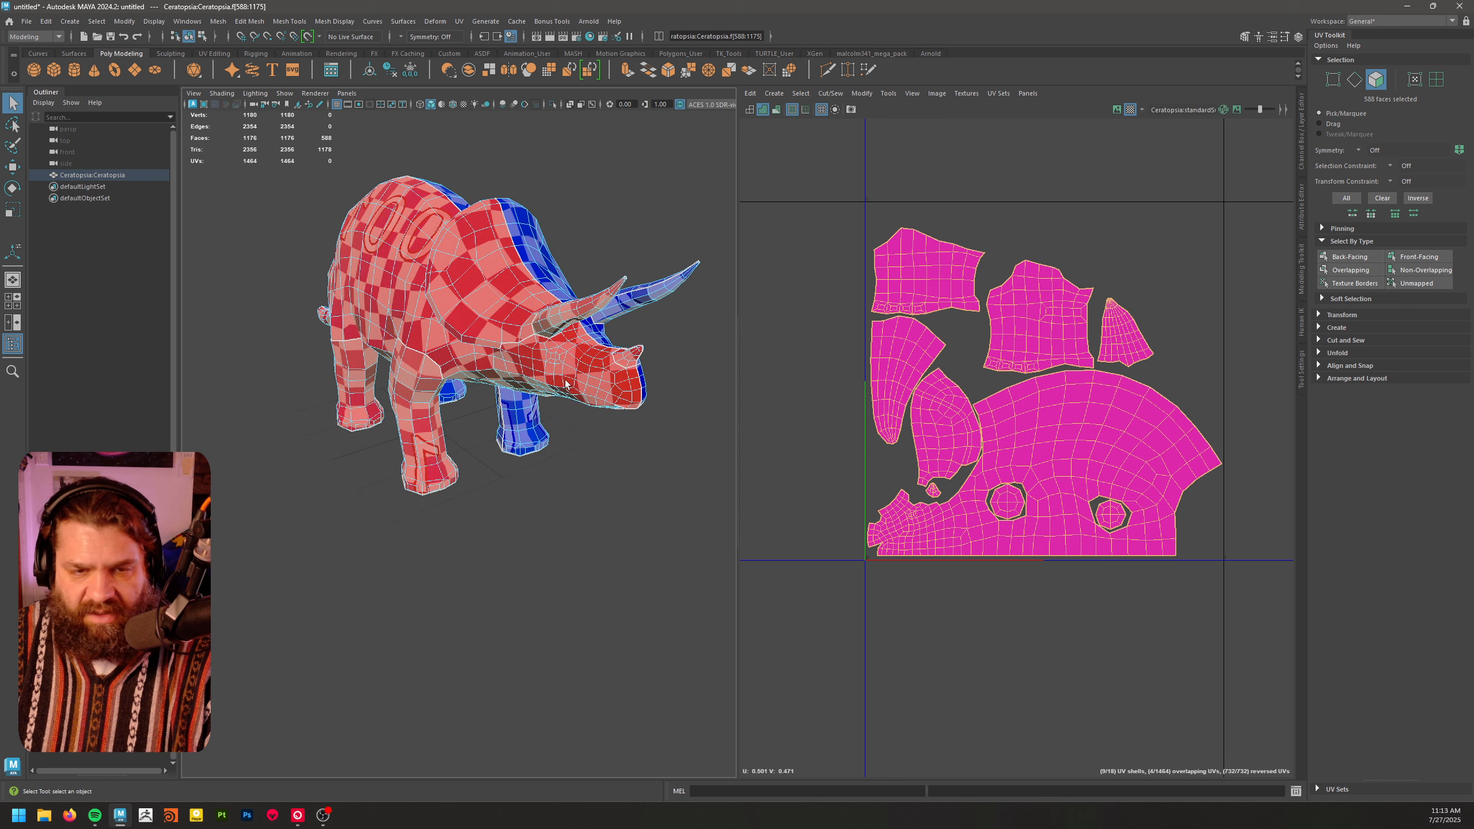
middle_click_drag(1104, 516, 1039, 539, "alt")
middle_click_drag(1186, 461, 1239, 459, "alt")
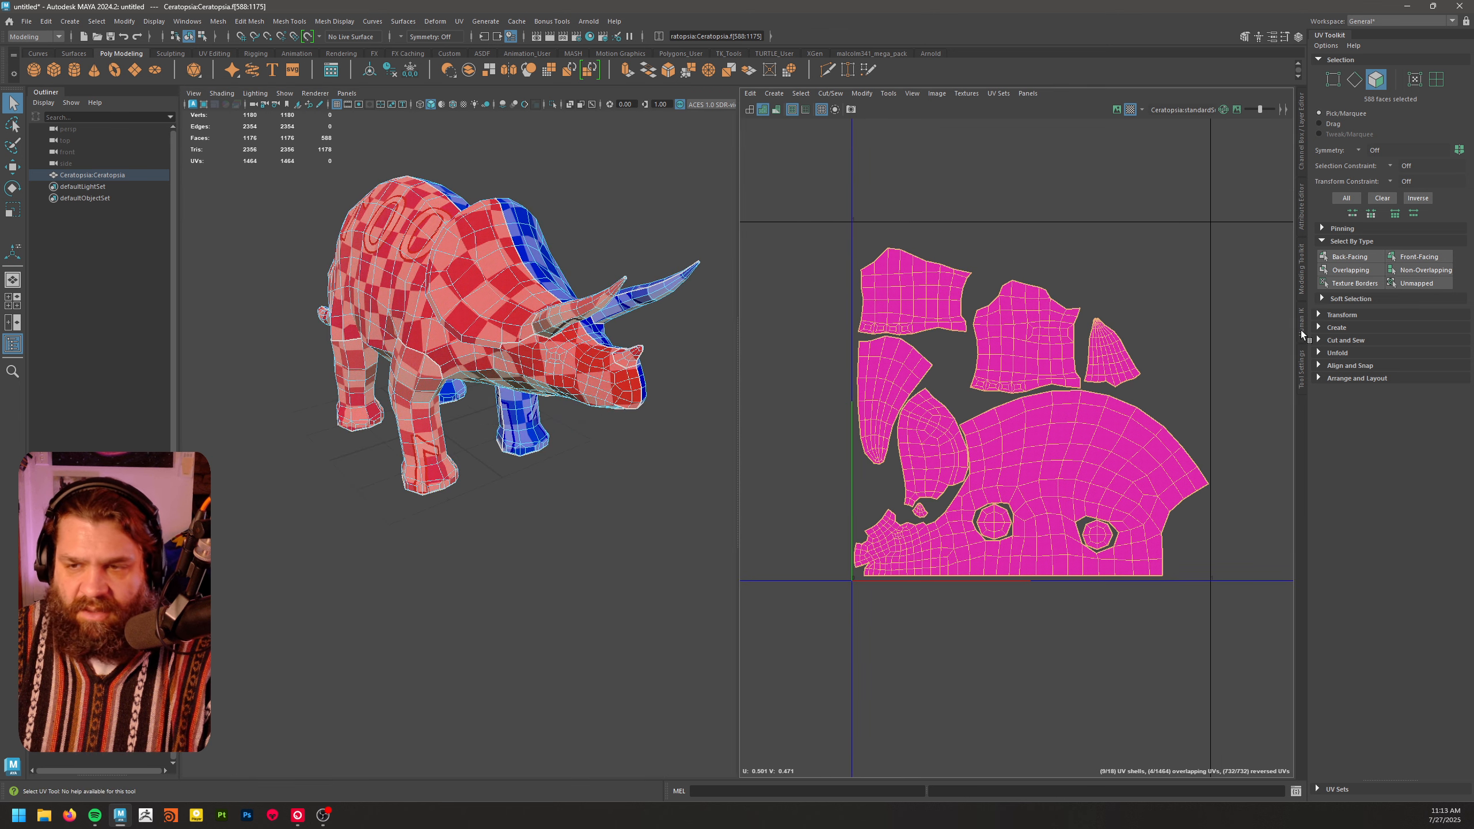
- Set the UV move distance to 1 and reselect all faces with back-facing UVs
left_click(1324, 314)
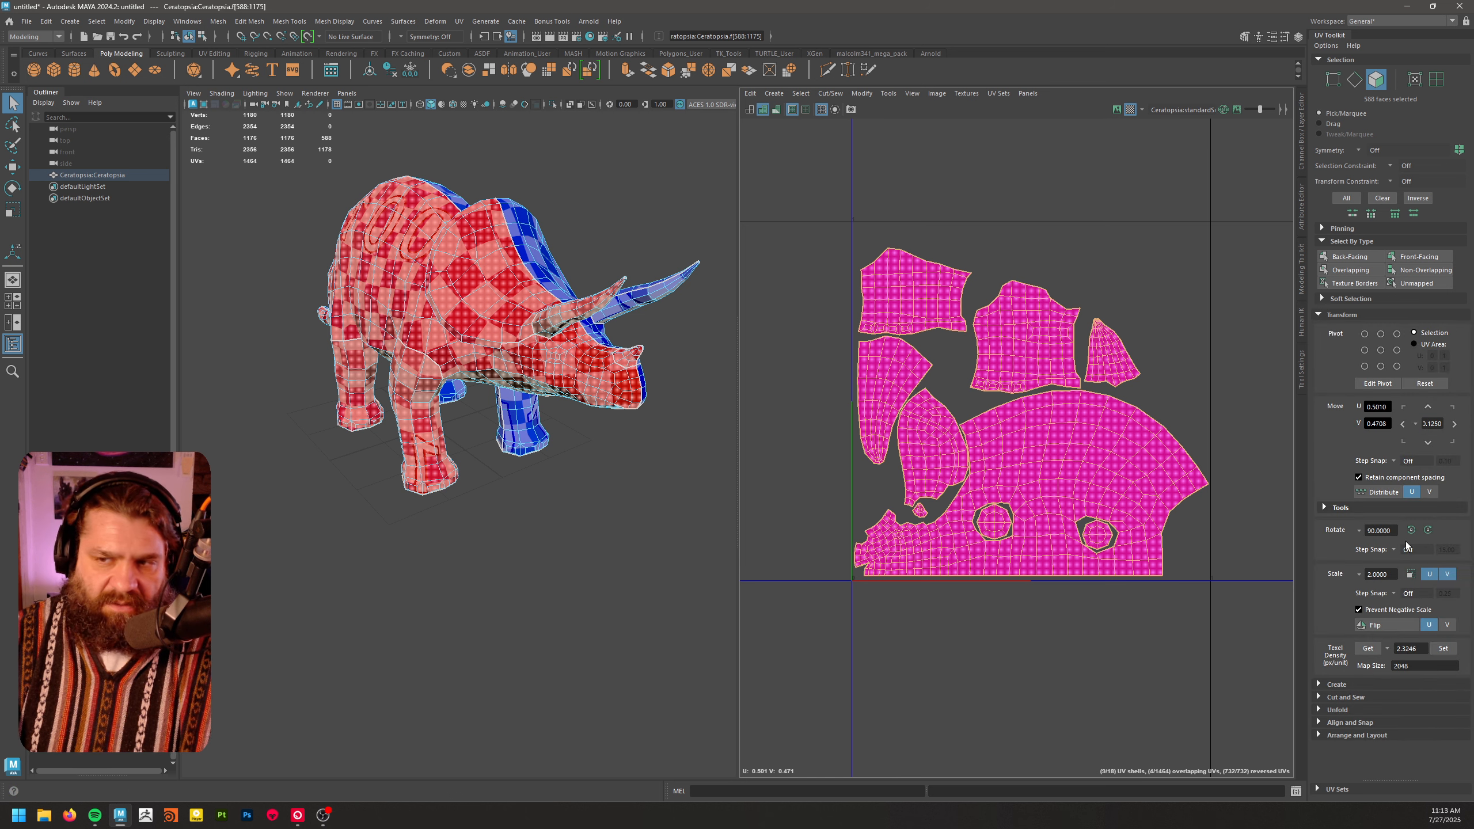
double_click(1431, 423)
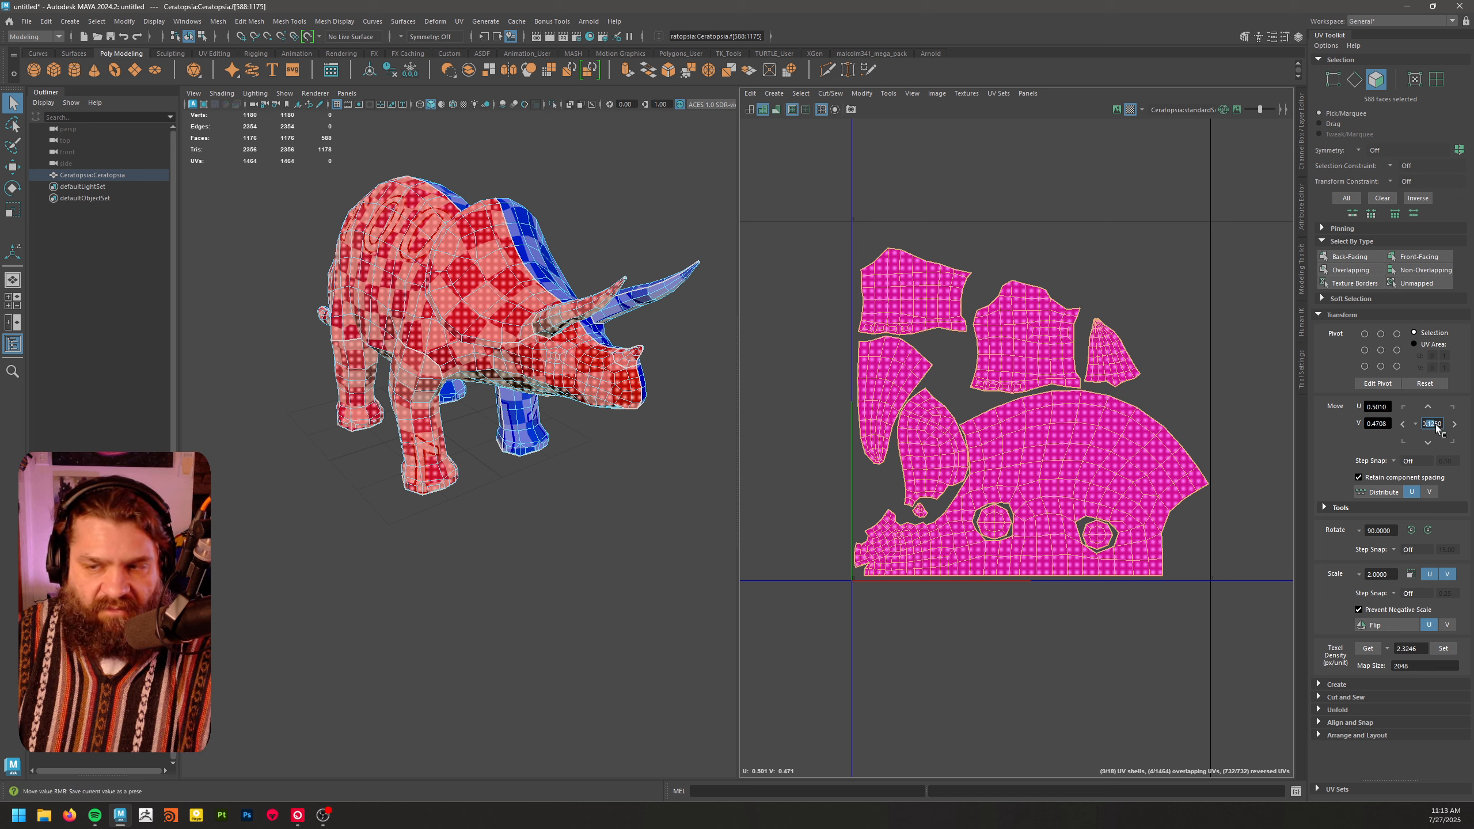
type("0")
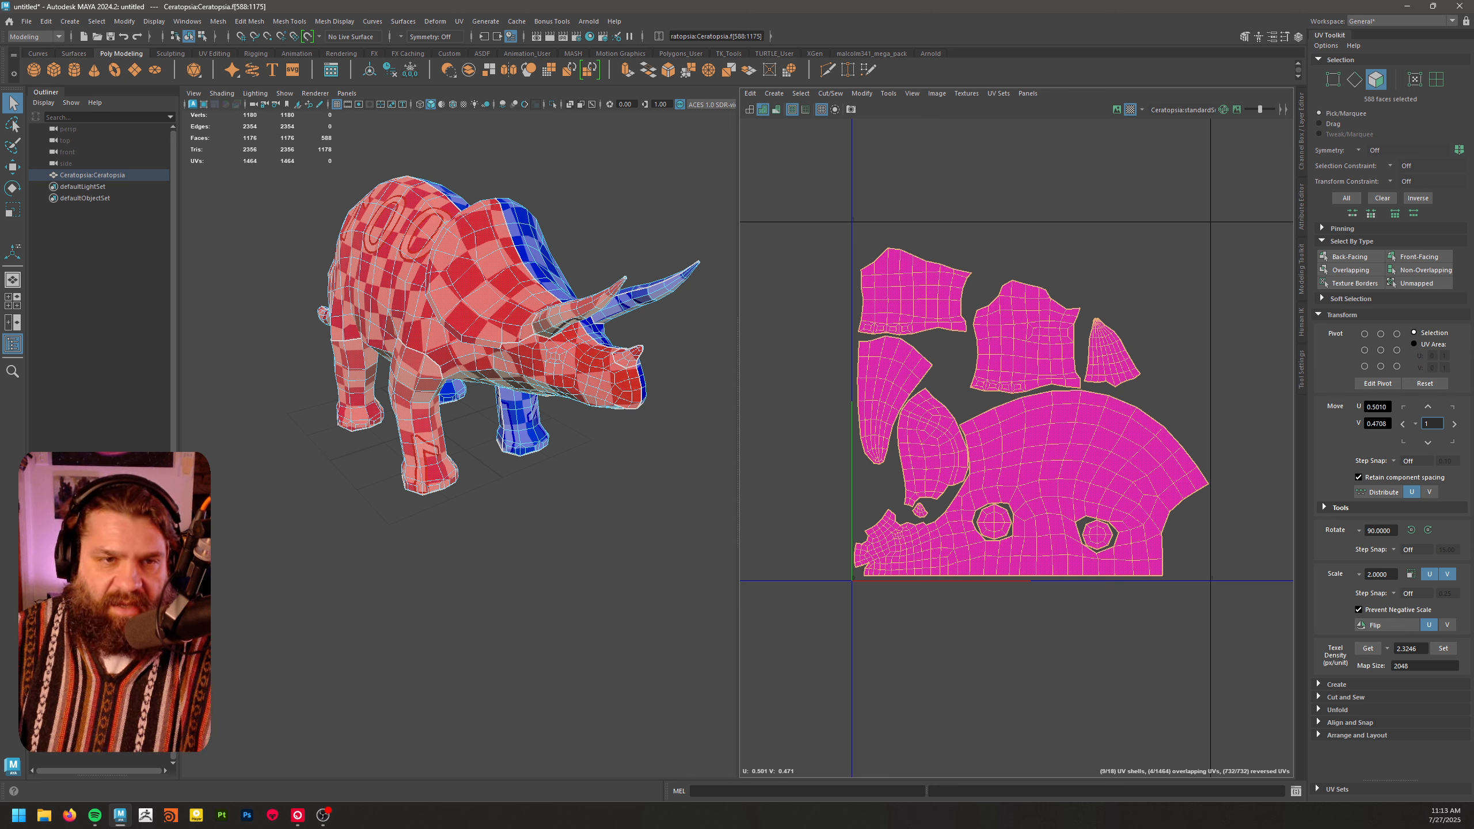
left_click(1154, 614)
left_click(1349, 256)
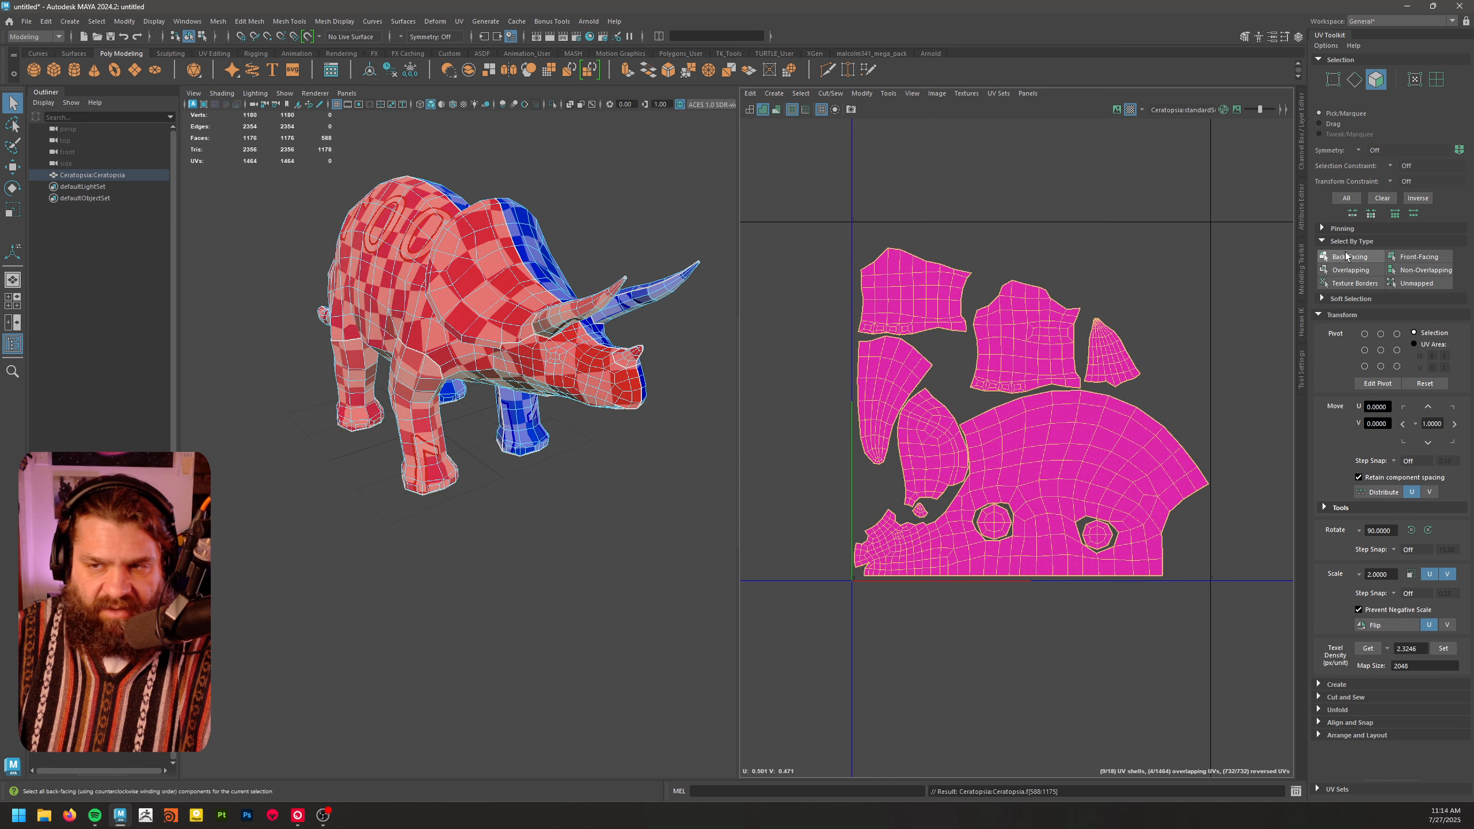
scroll(1163, 514, "down", 3)
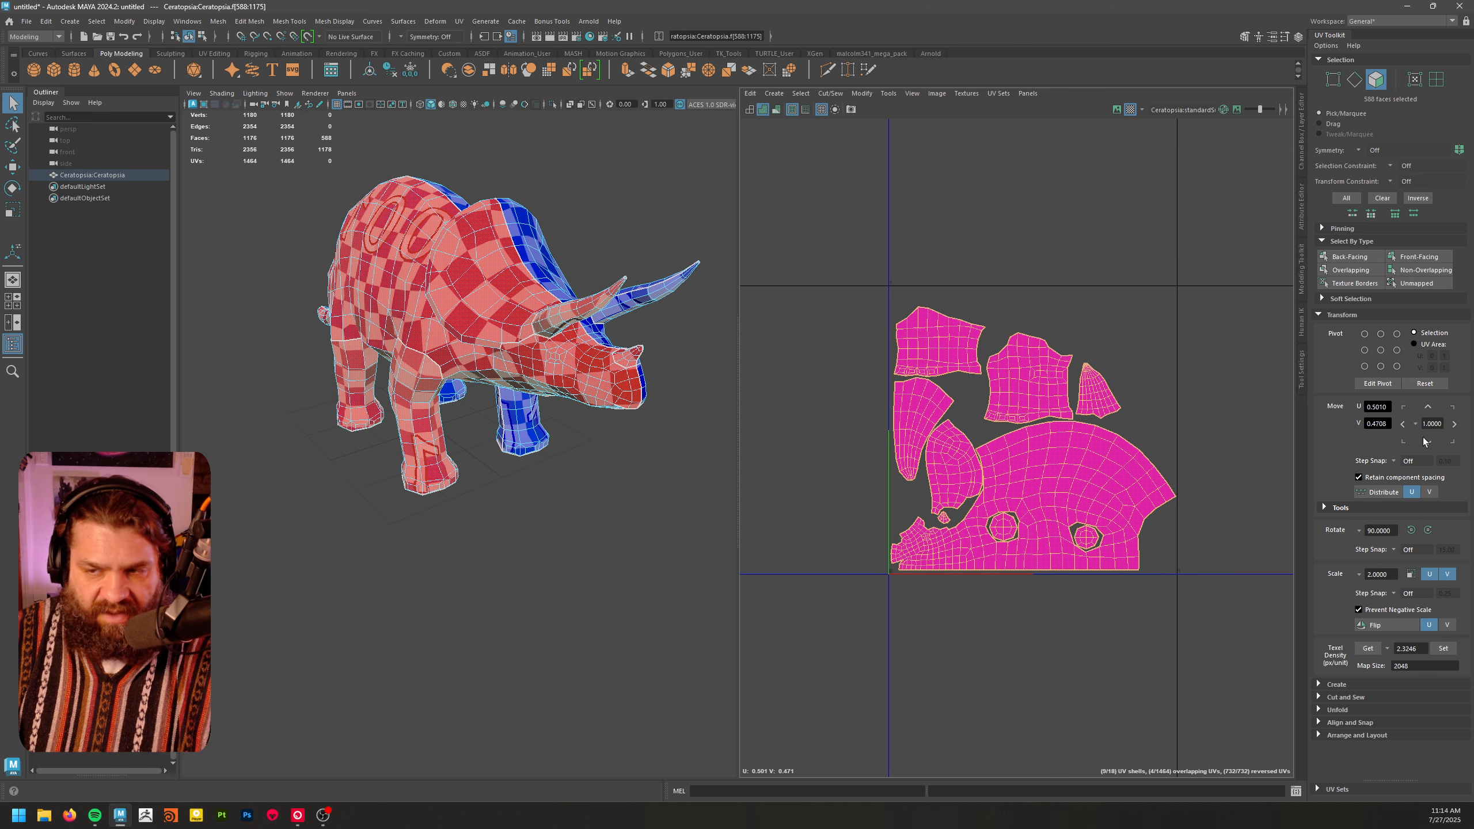
- Shift the back-facing shells in one-tile increments until they sit exactly one tile to the right of the original layout
key("Right")
key("Left")
key("Left")
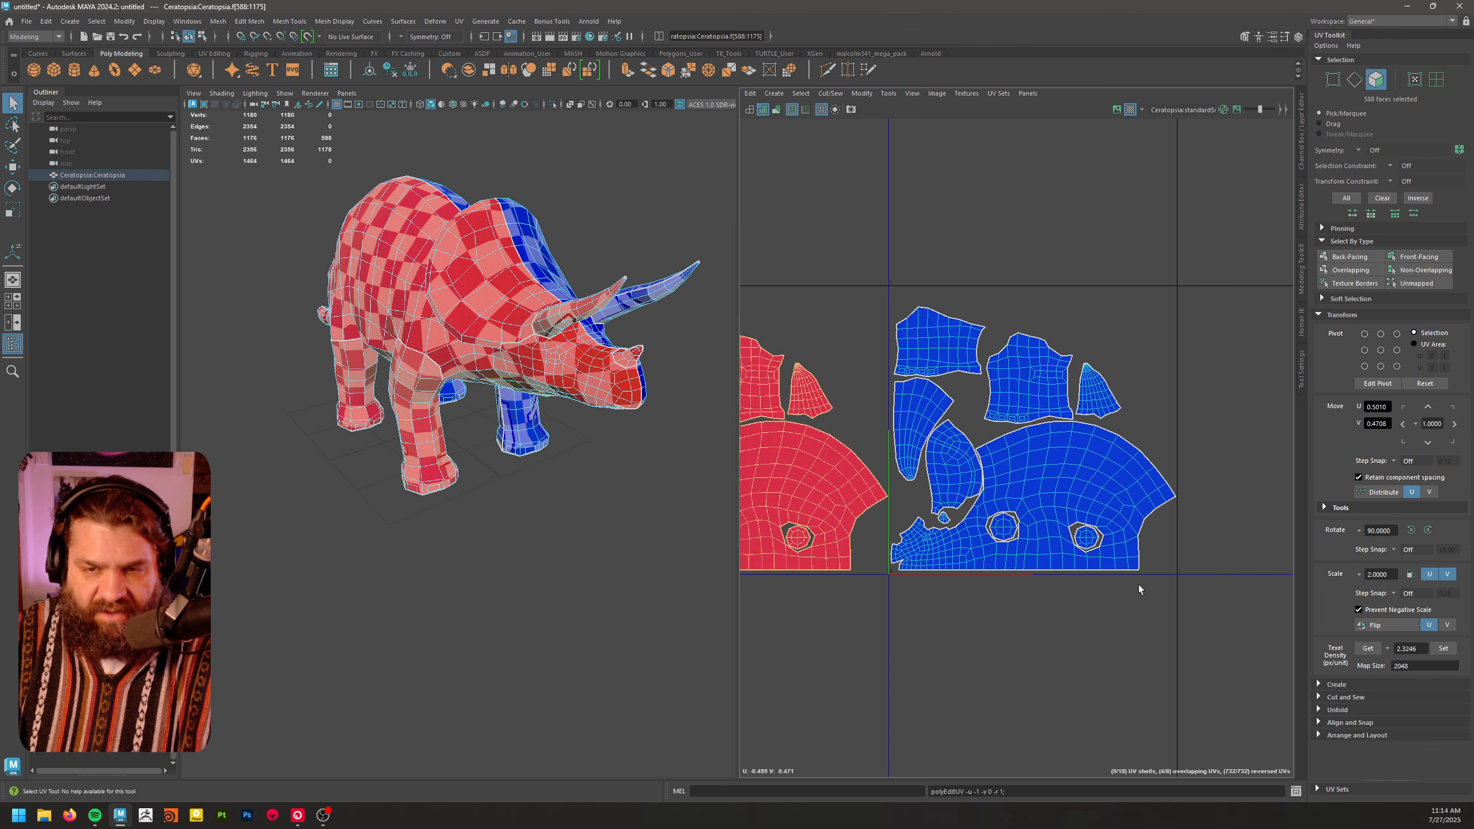
key("Up")
key("Right")
key("Right")
key("Down")
scroll(1138, 585, "down", 1)
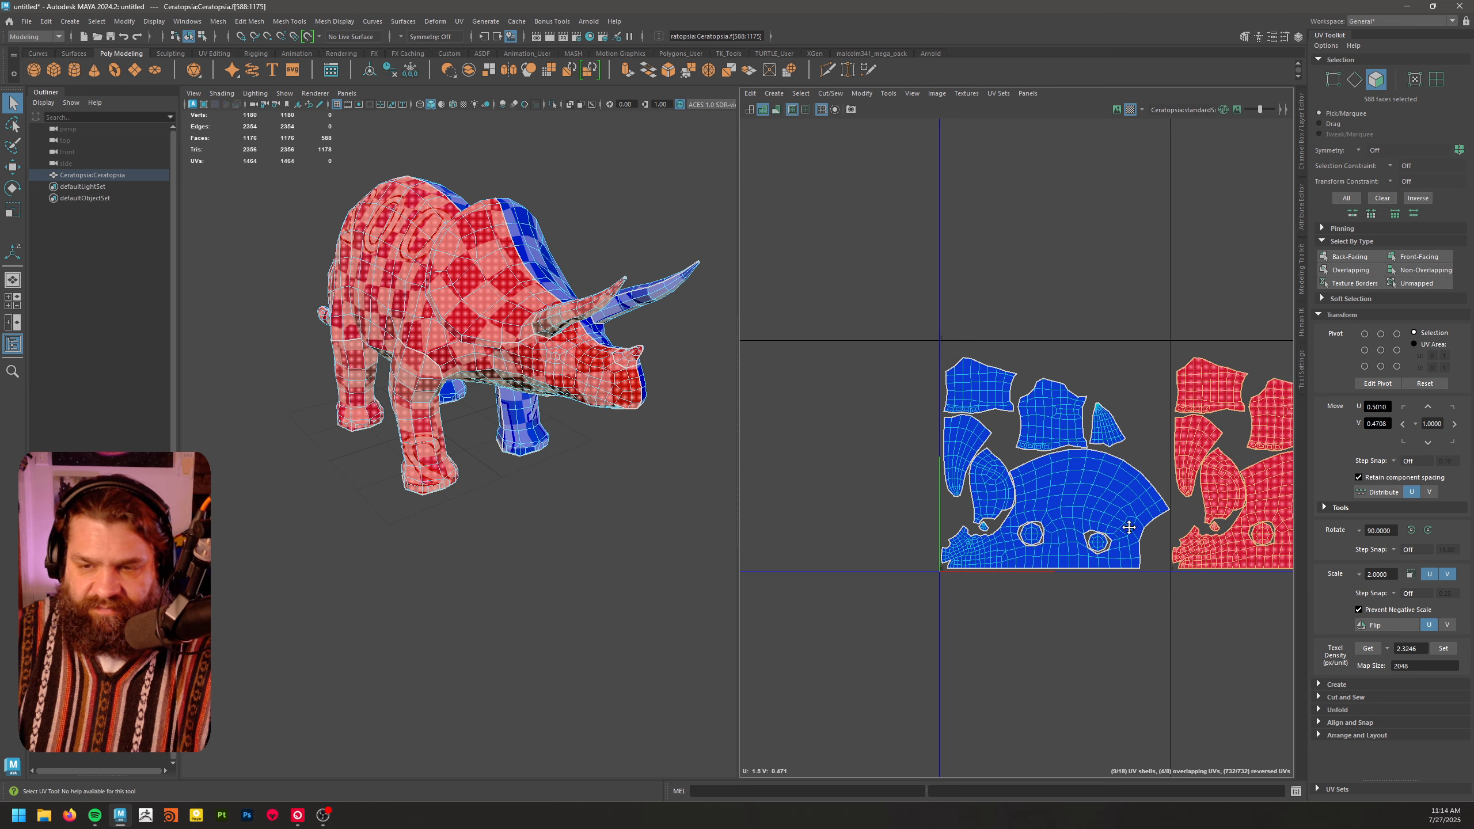
- Move the back-facing shells back and forth between the original tile and the neighbouring tile to compare the checker pattern
middle_click_drag(1130, 536, 977, 467, "alt")
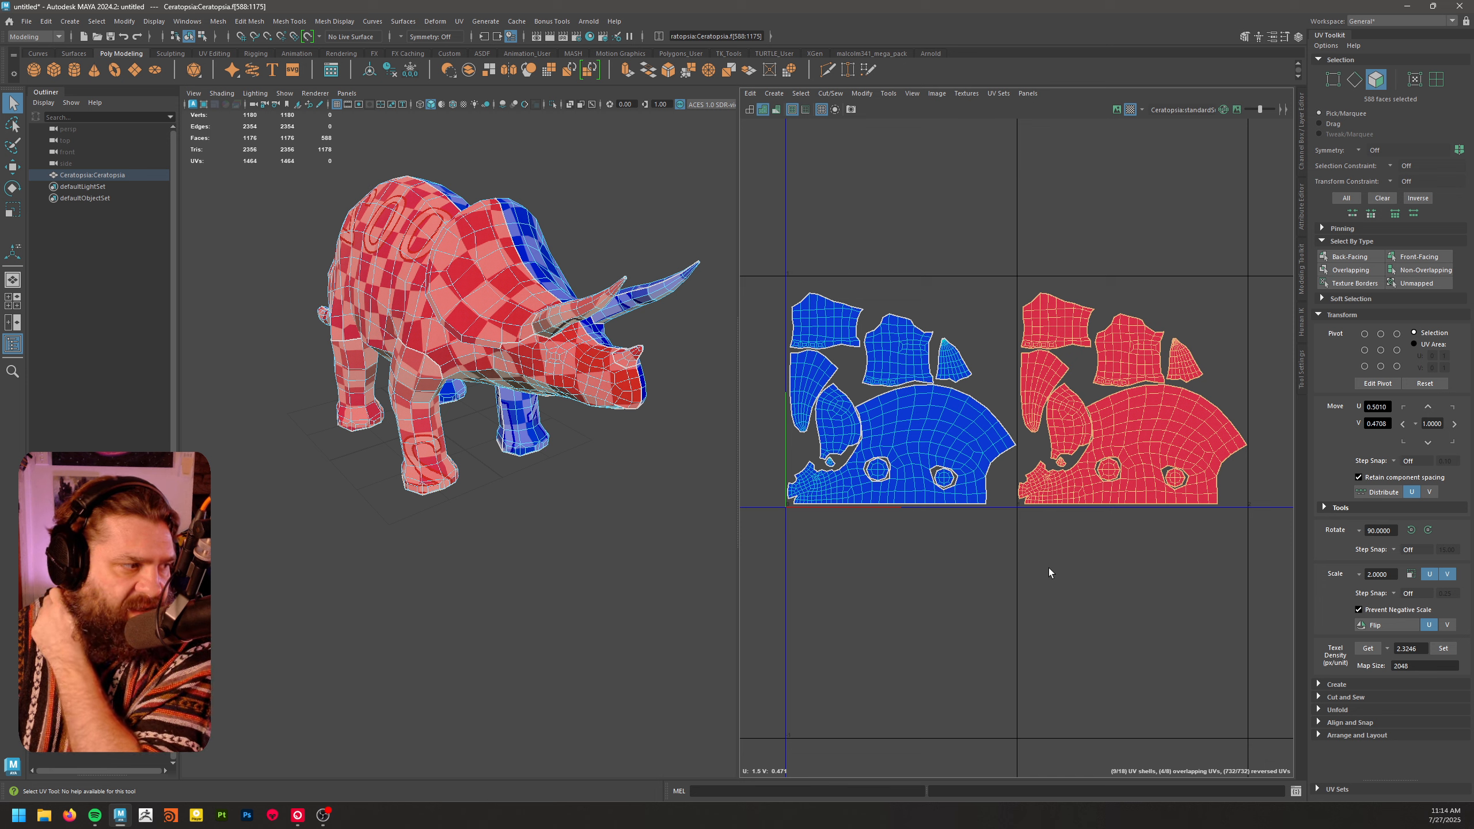
key("Left")
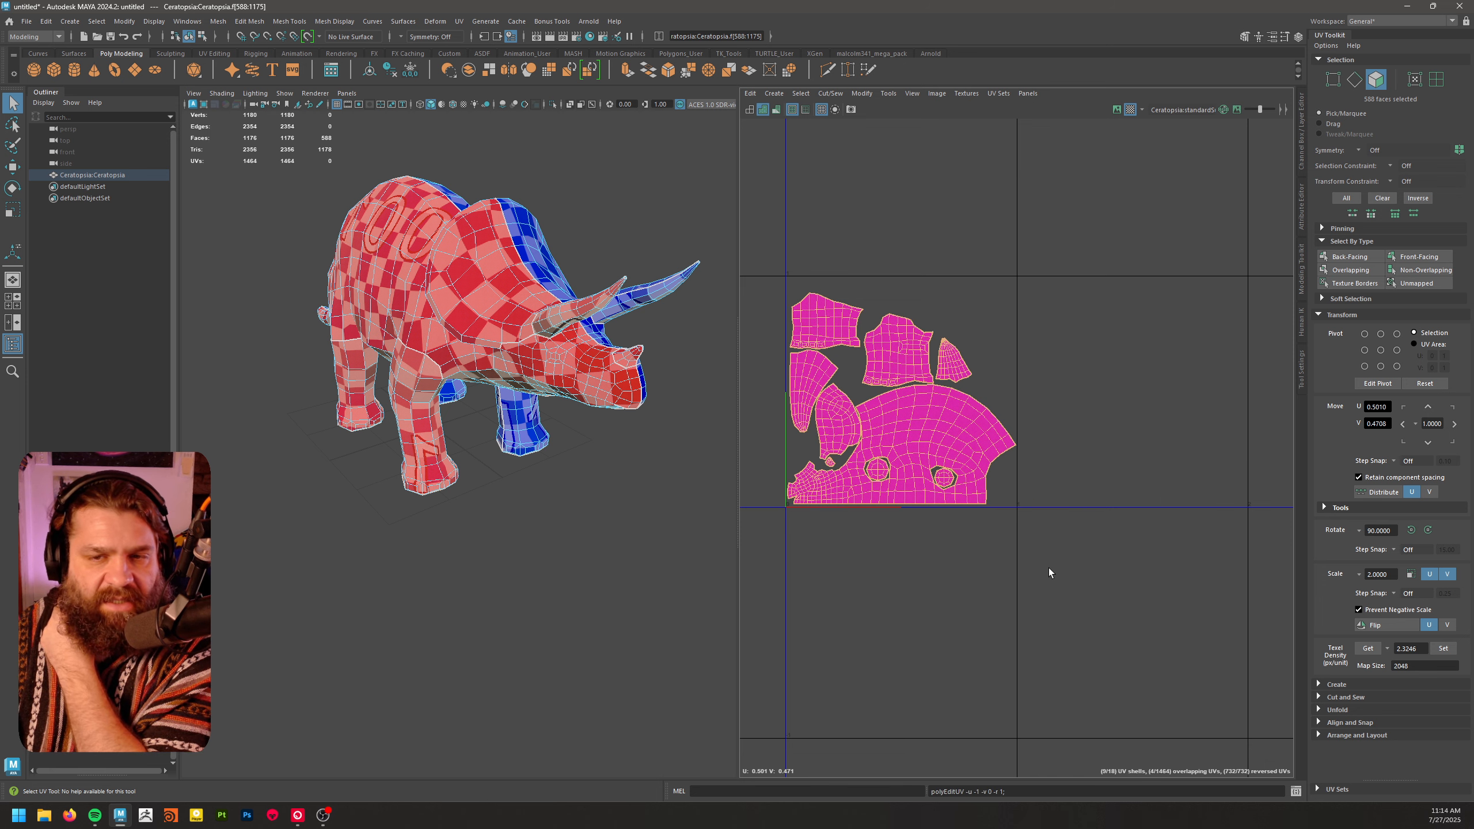
key("Right")
key("Left")
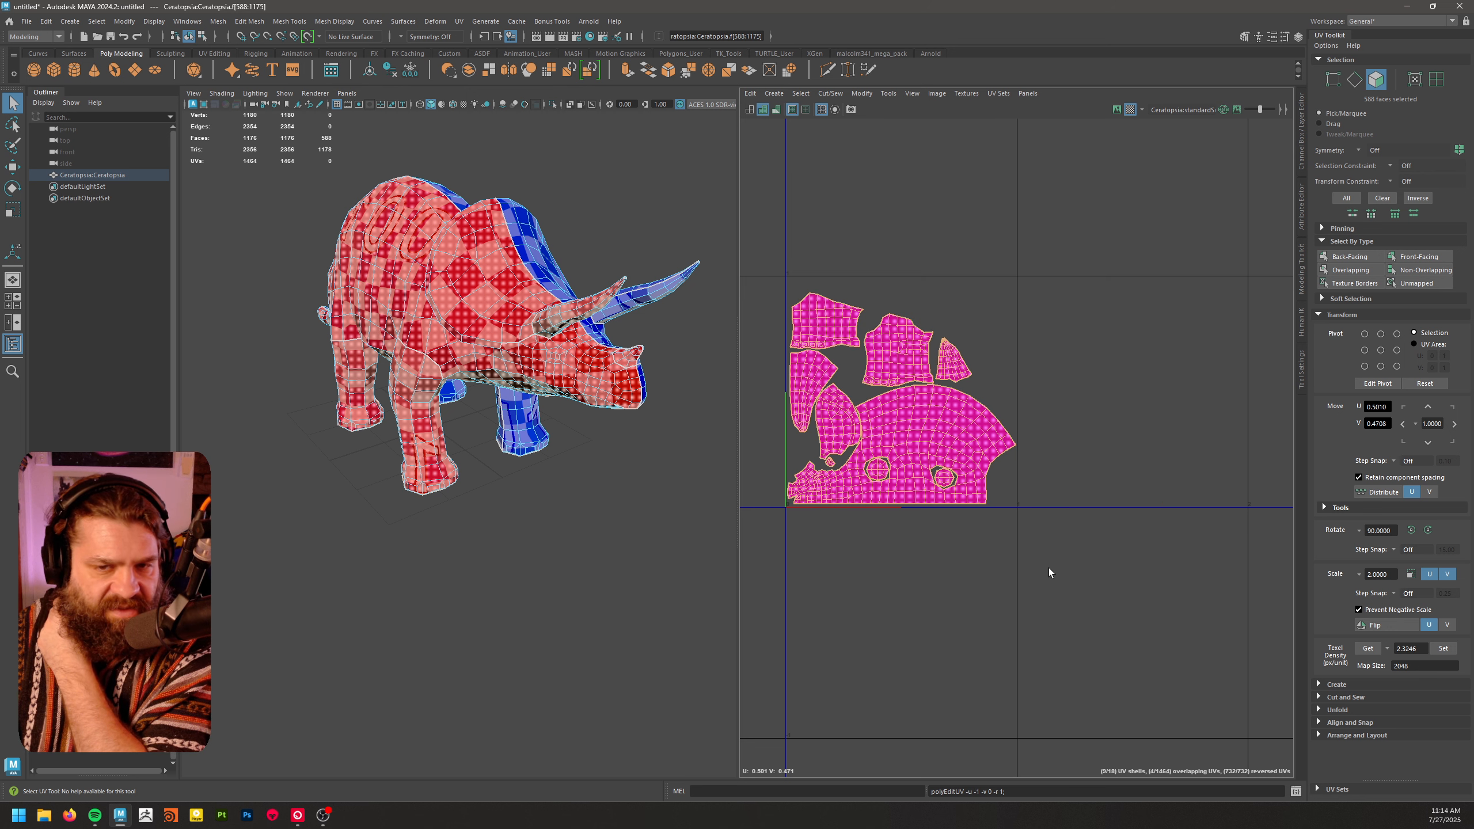
key("Right")
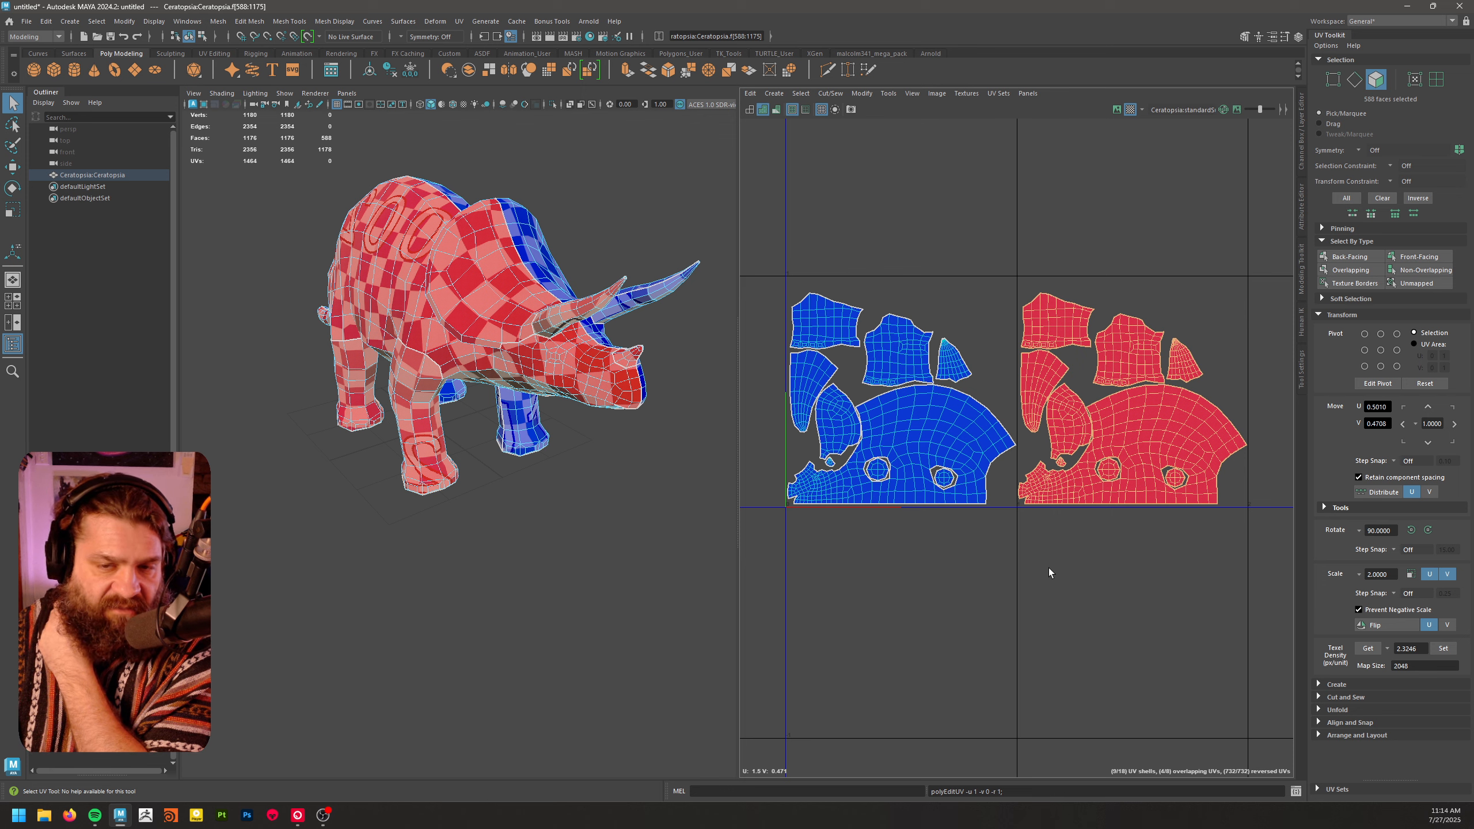
key("Left")
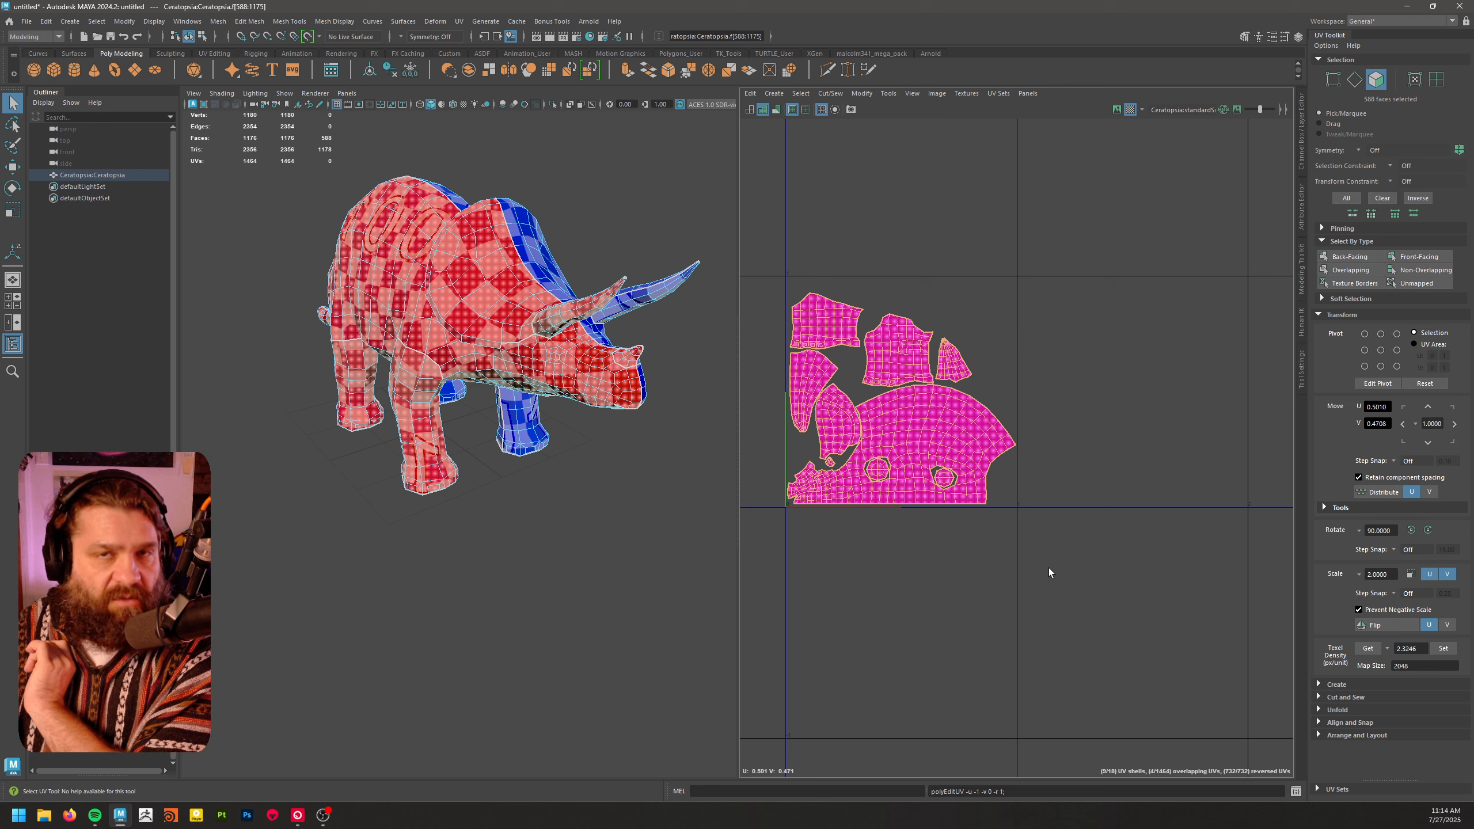
key("Right")
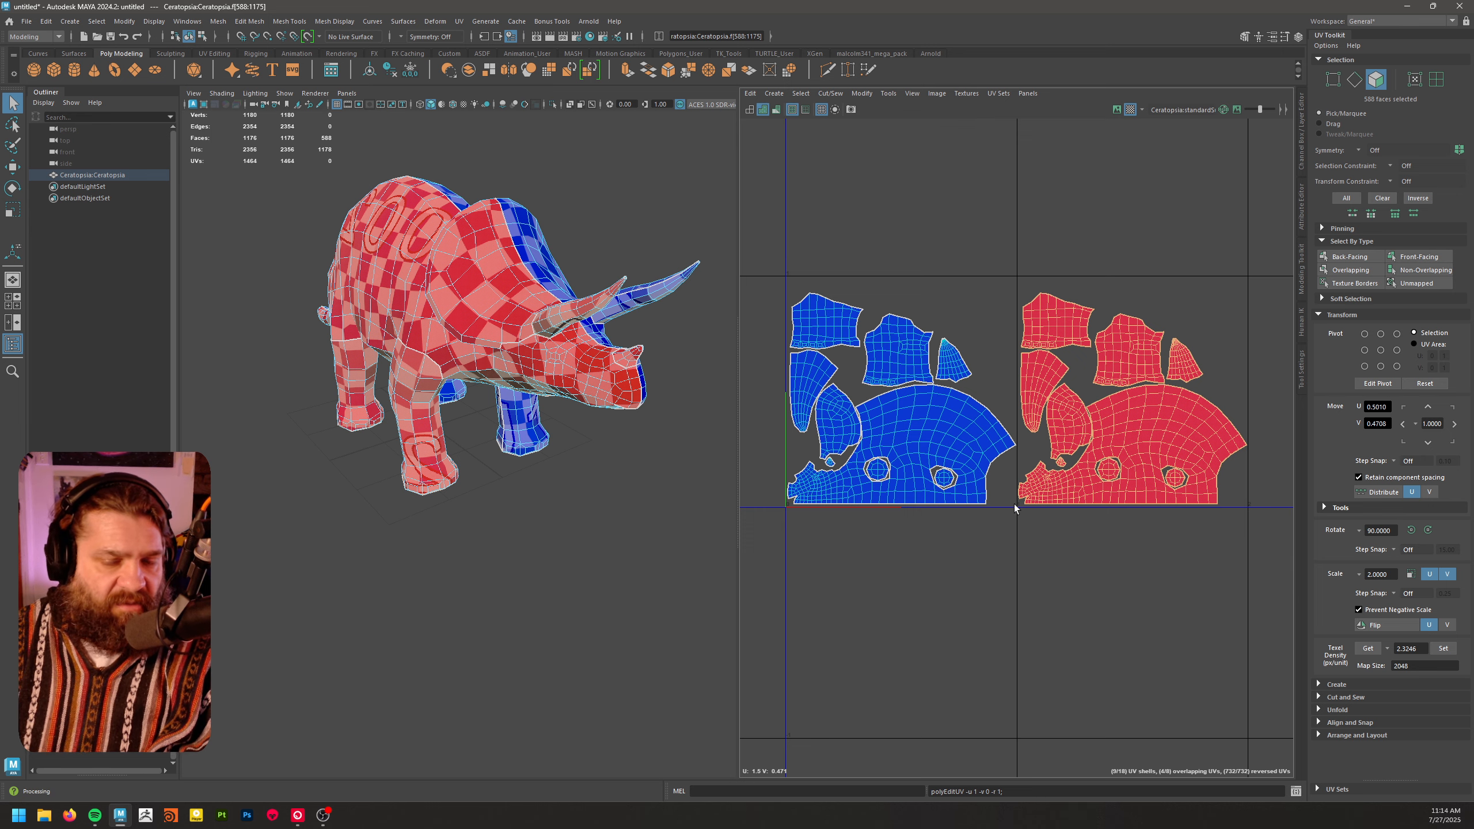
- Undo and redo the one-tile offset of the back-facing shells to compare overlapping and separated layouts
middle_click_drag(1048, 571, 1102, 597, "alt")
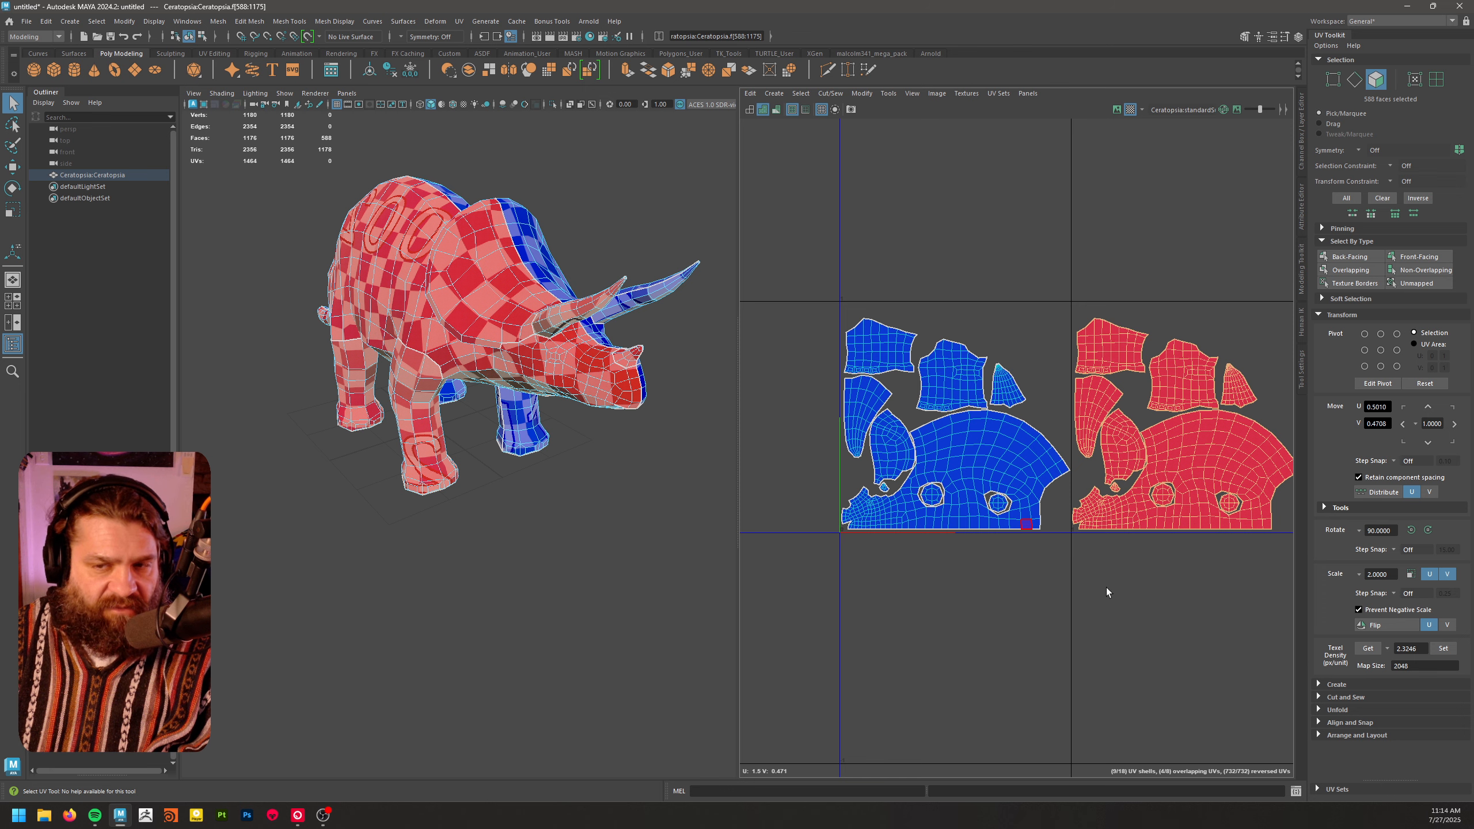
scroll(1167, 625, "up", 3)
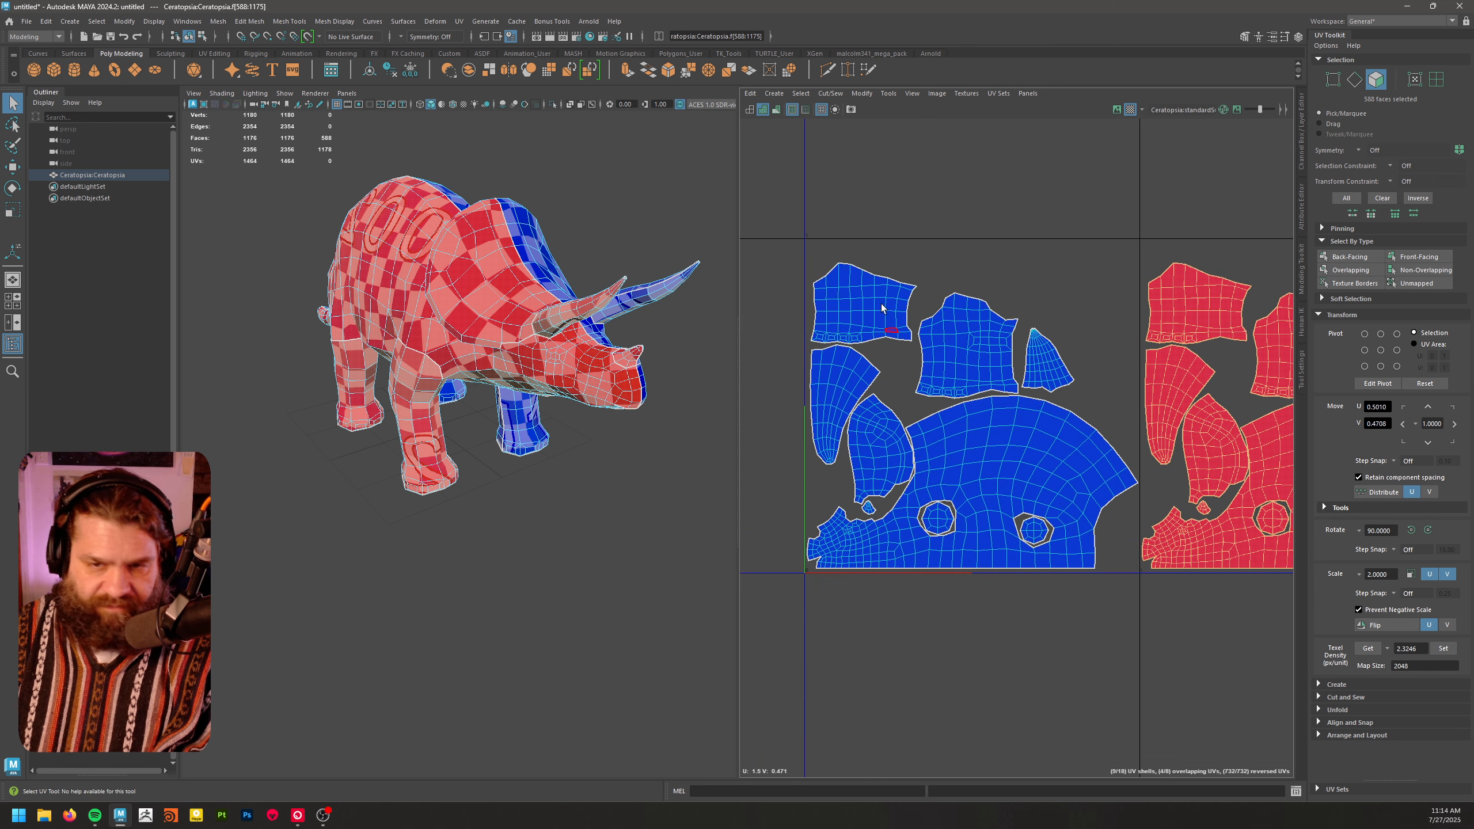
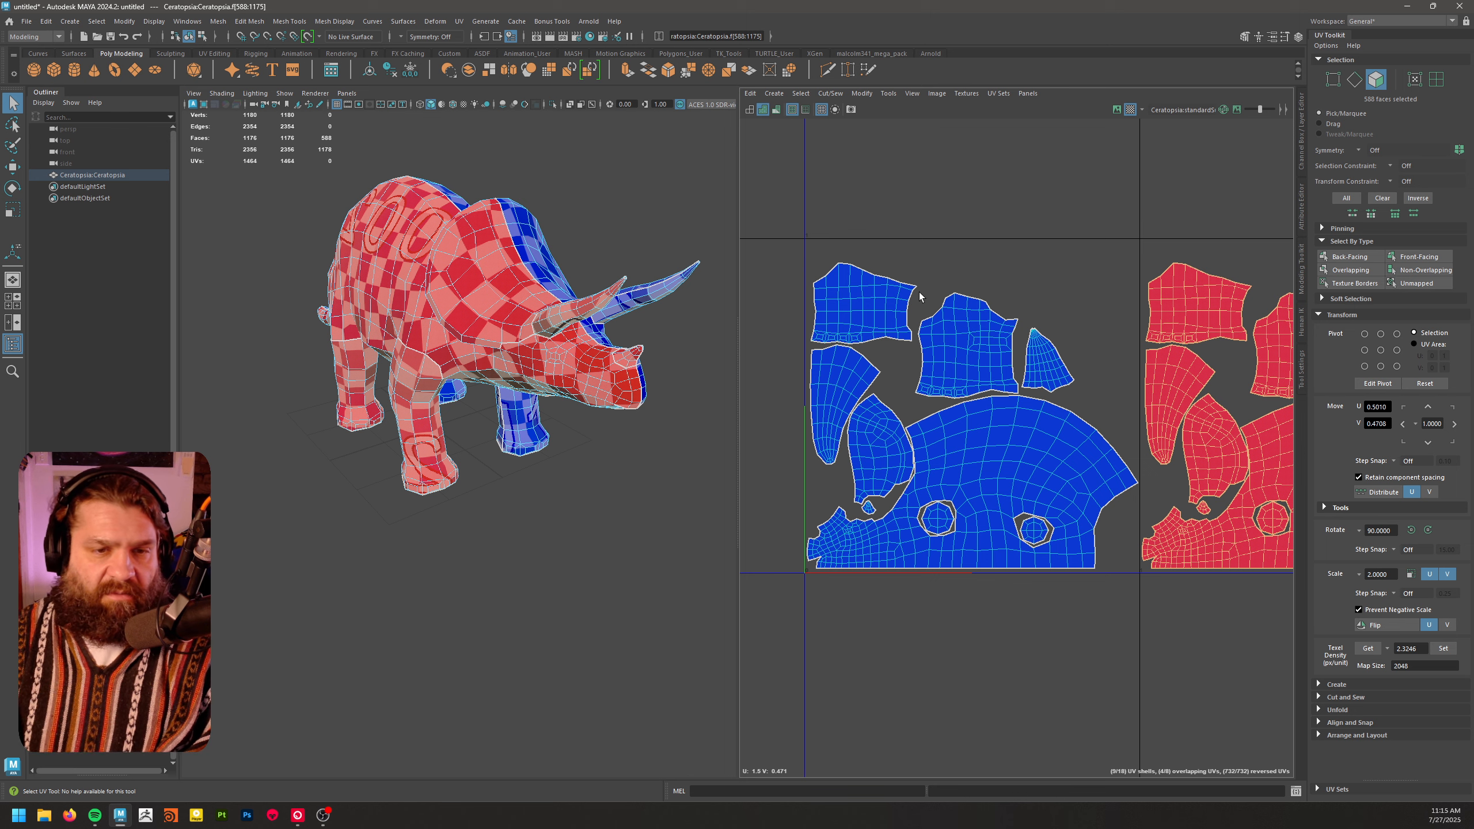
middle_click_drag(1122, 410, 1011, 430, "alt")
scroll(1033, 386, "down", 3)
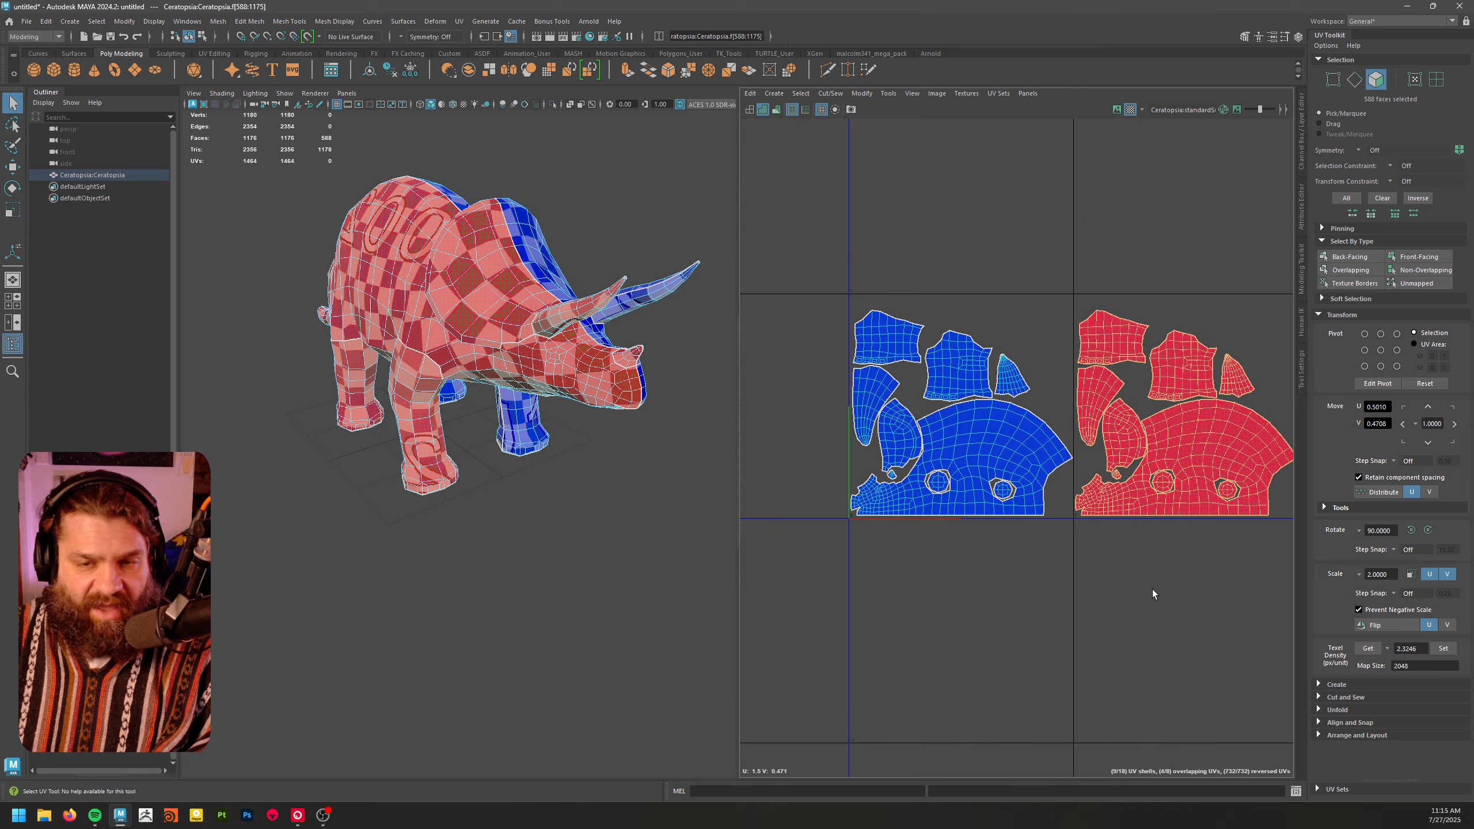
key("ctrl+z")
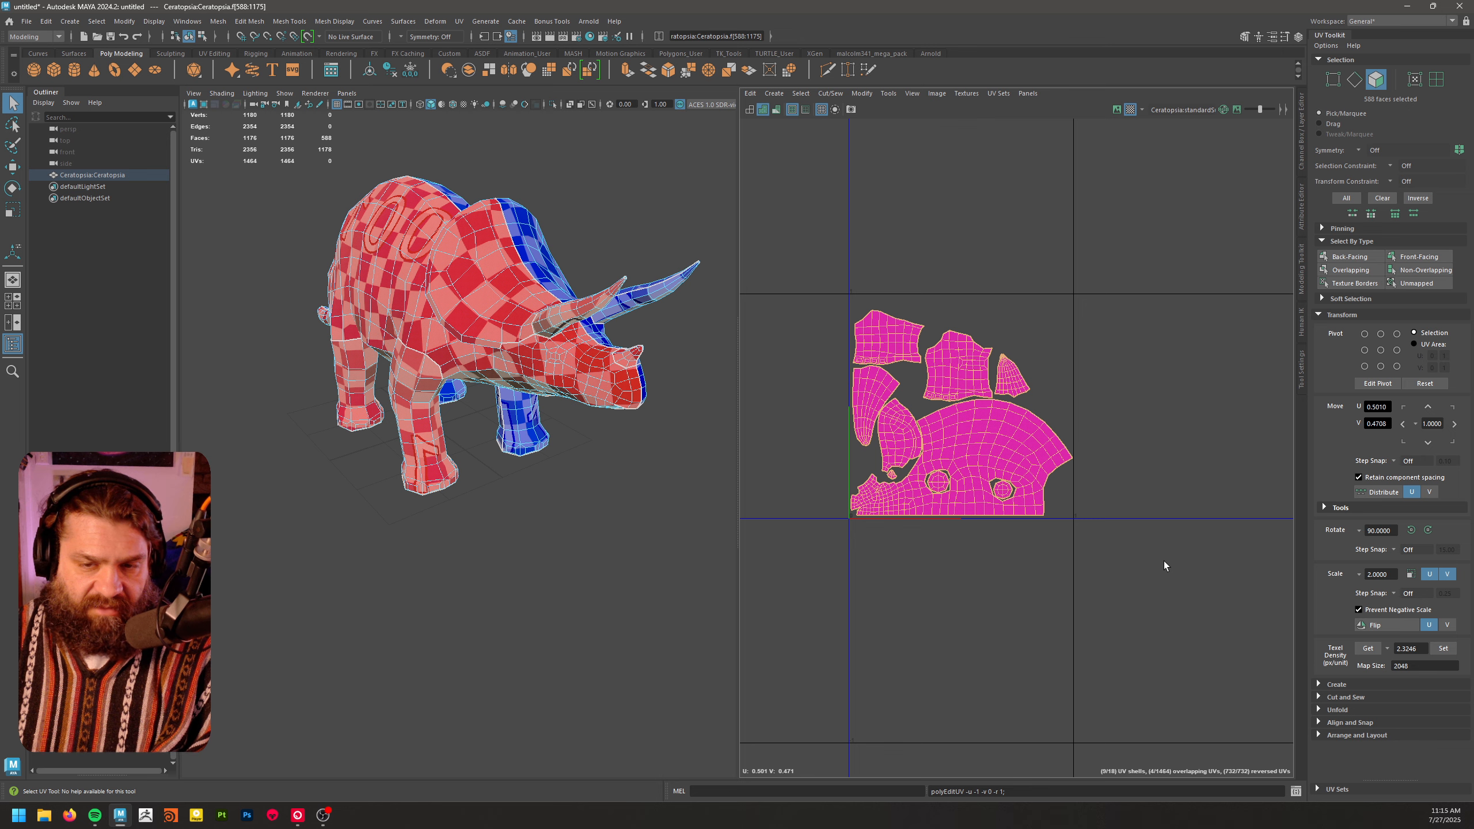
key("shift+z")
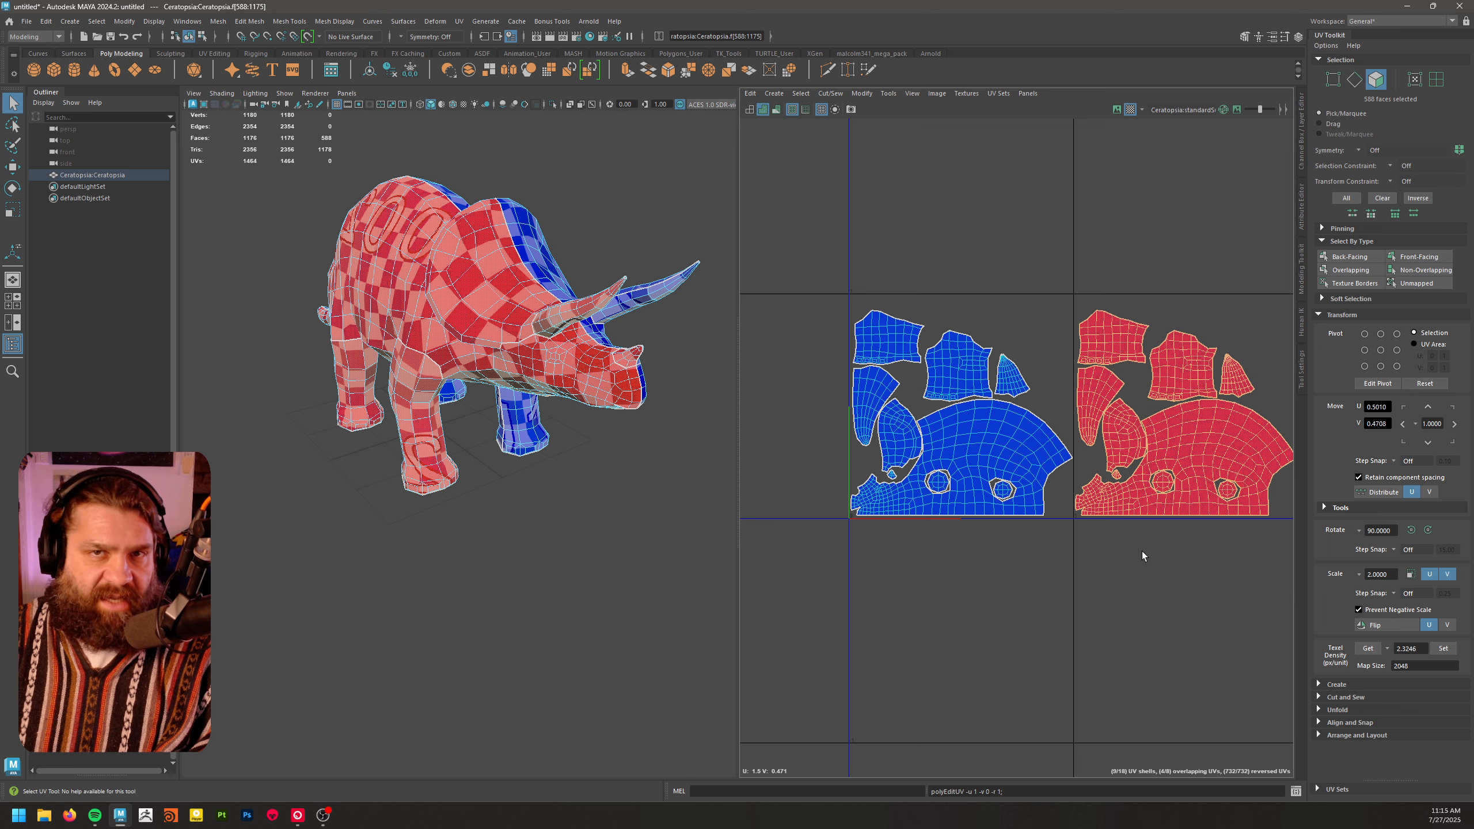
- Flip the offset back-facing shells along U and clear the selection
scroll(1142, 551, "up", 2)
scroll(1180, 541, "down", 1)
middle_click_drag(1180, 541, 1093, 550, "alt")
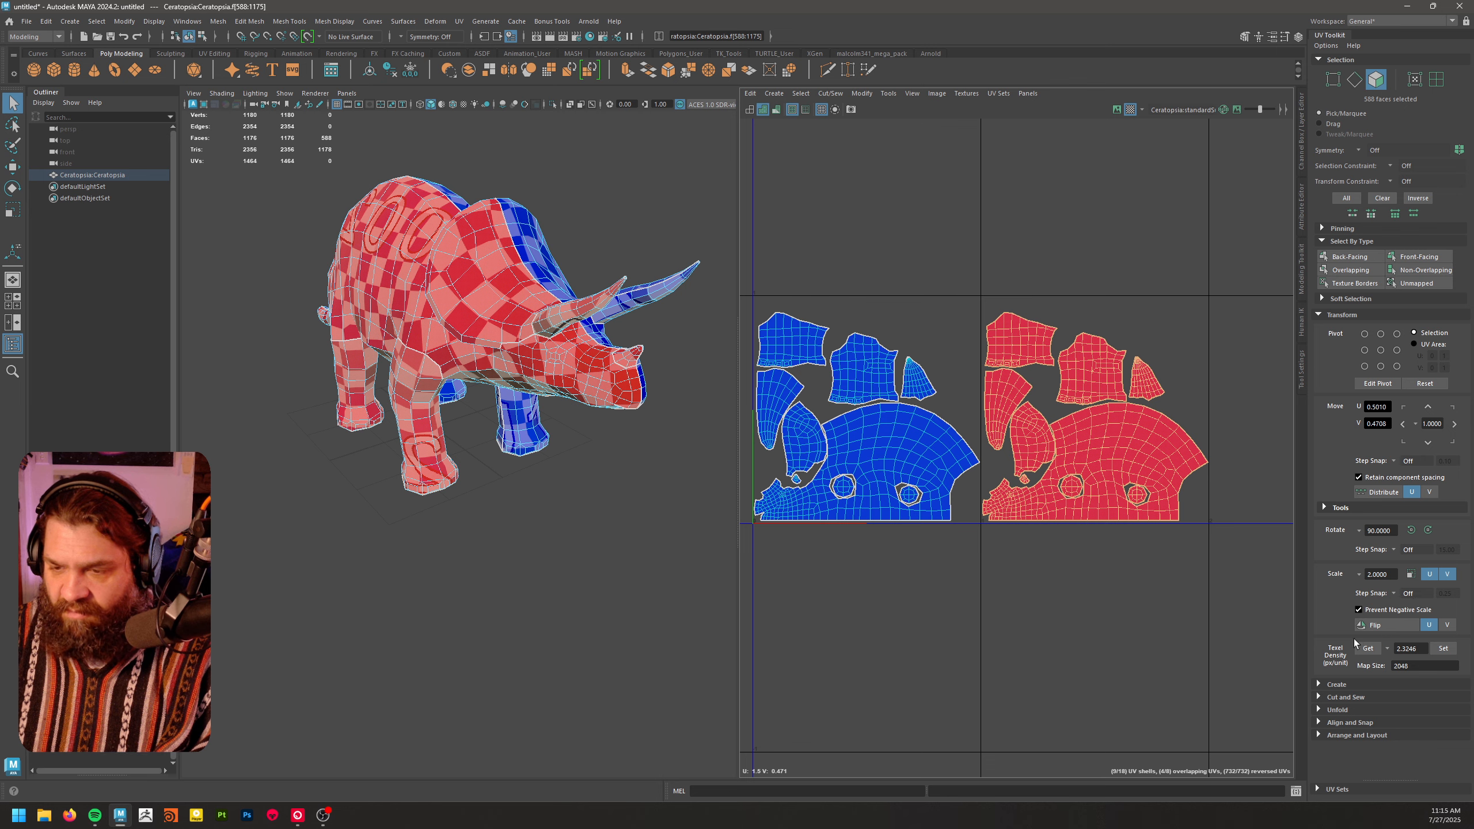
left_click(1387, 625)
middle_click_drag(1147, 556, 1177, 554, "alt")
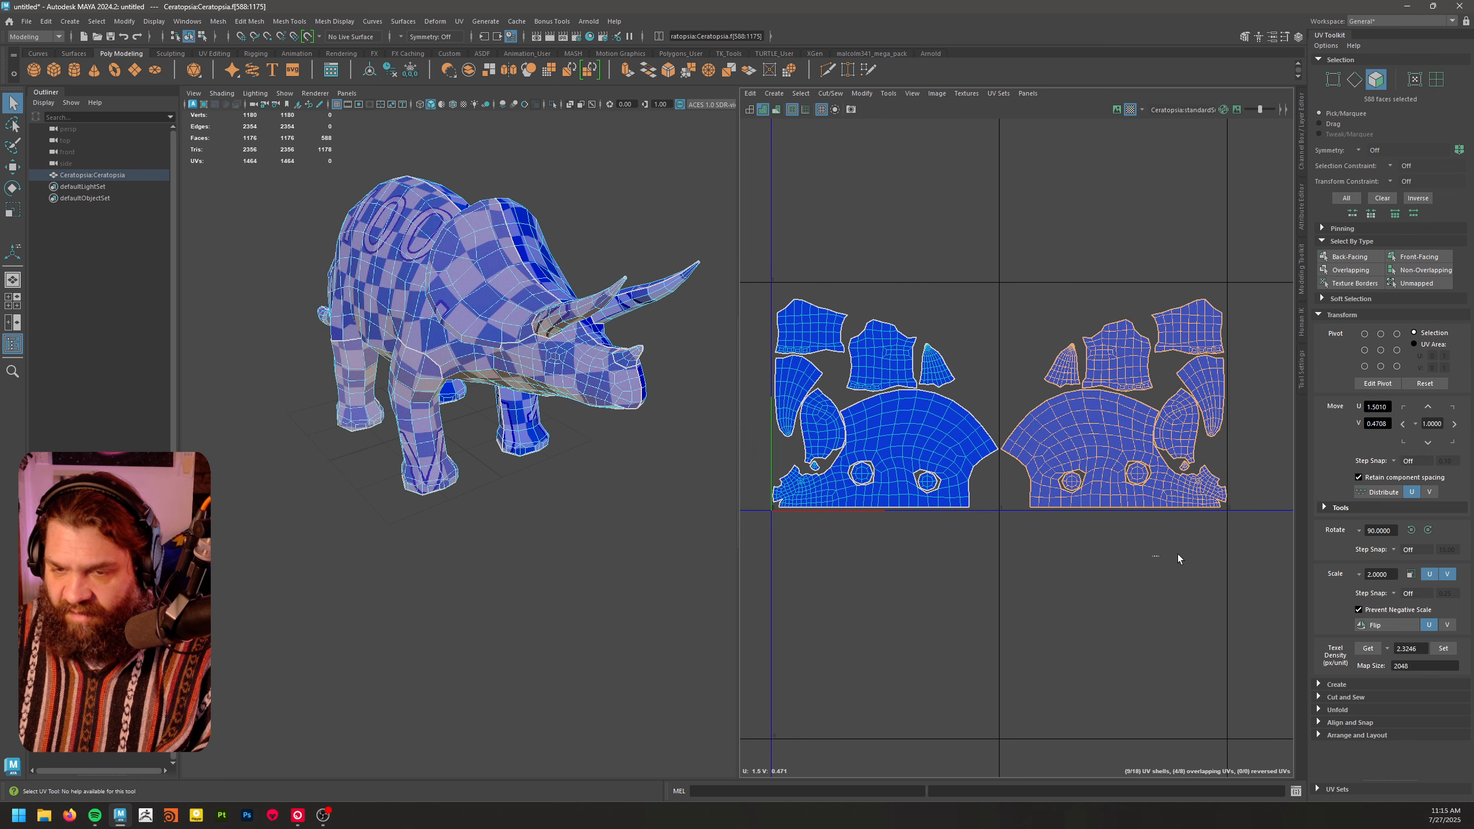
left_click(1177, 554)
- Select the frill shell's centre-seam edges, sew its two mirrored halves together, and turn off shaded UV display
middle_click_drag(875, 454, 909, 421, "alt")
left_click_drag(571, 470, 441, 453, "alt")
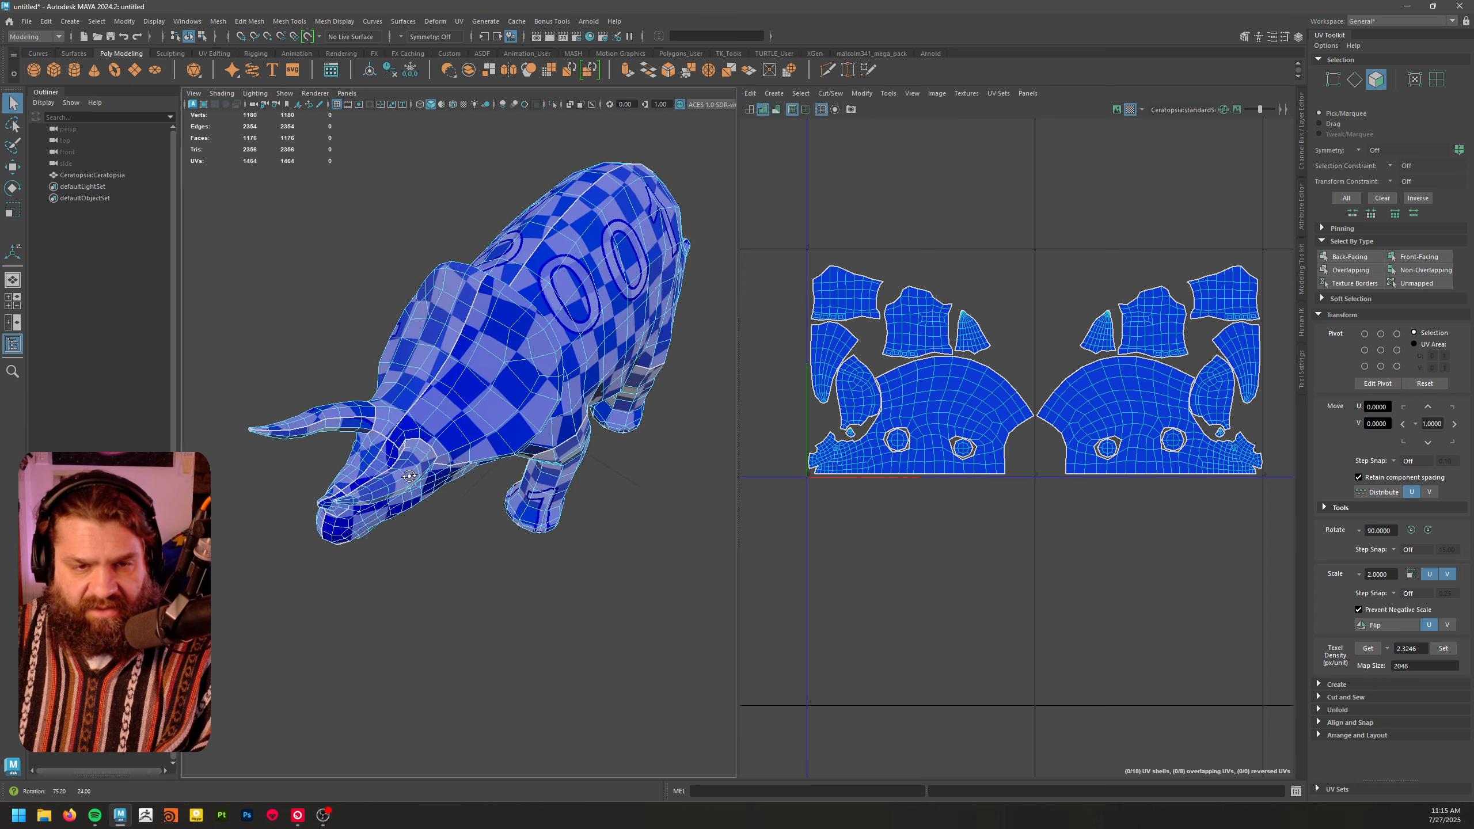
scroll(441, 453, "up", 5)
scroll(988, 492, "up", 3)
scroll(988, 493, "up", 5)
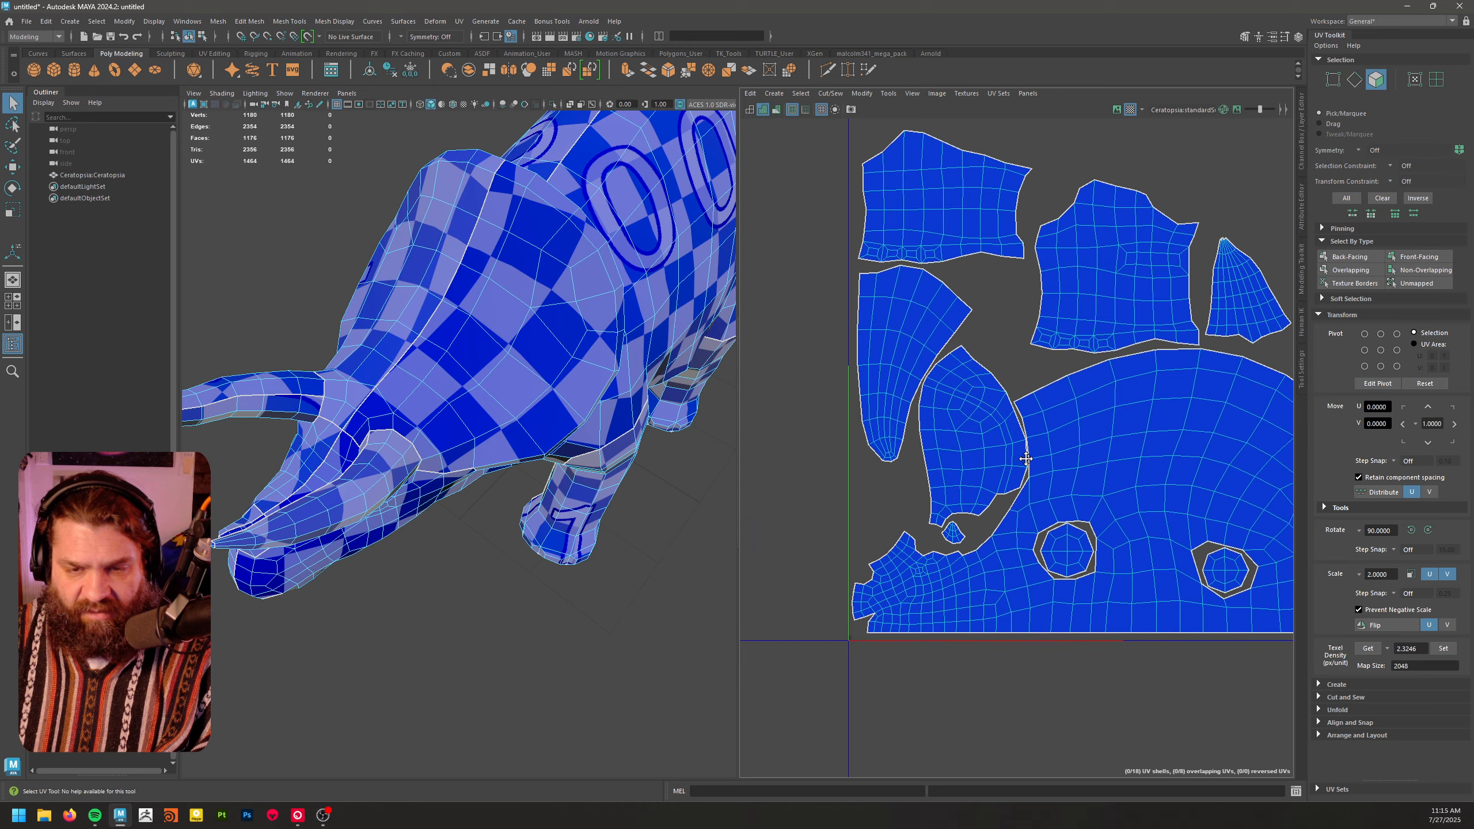
right_click_drag(981, 427, 986, 271)
left_click(986, 271)
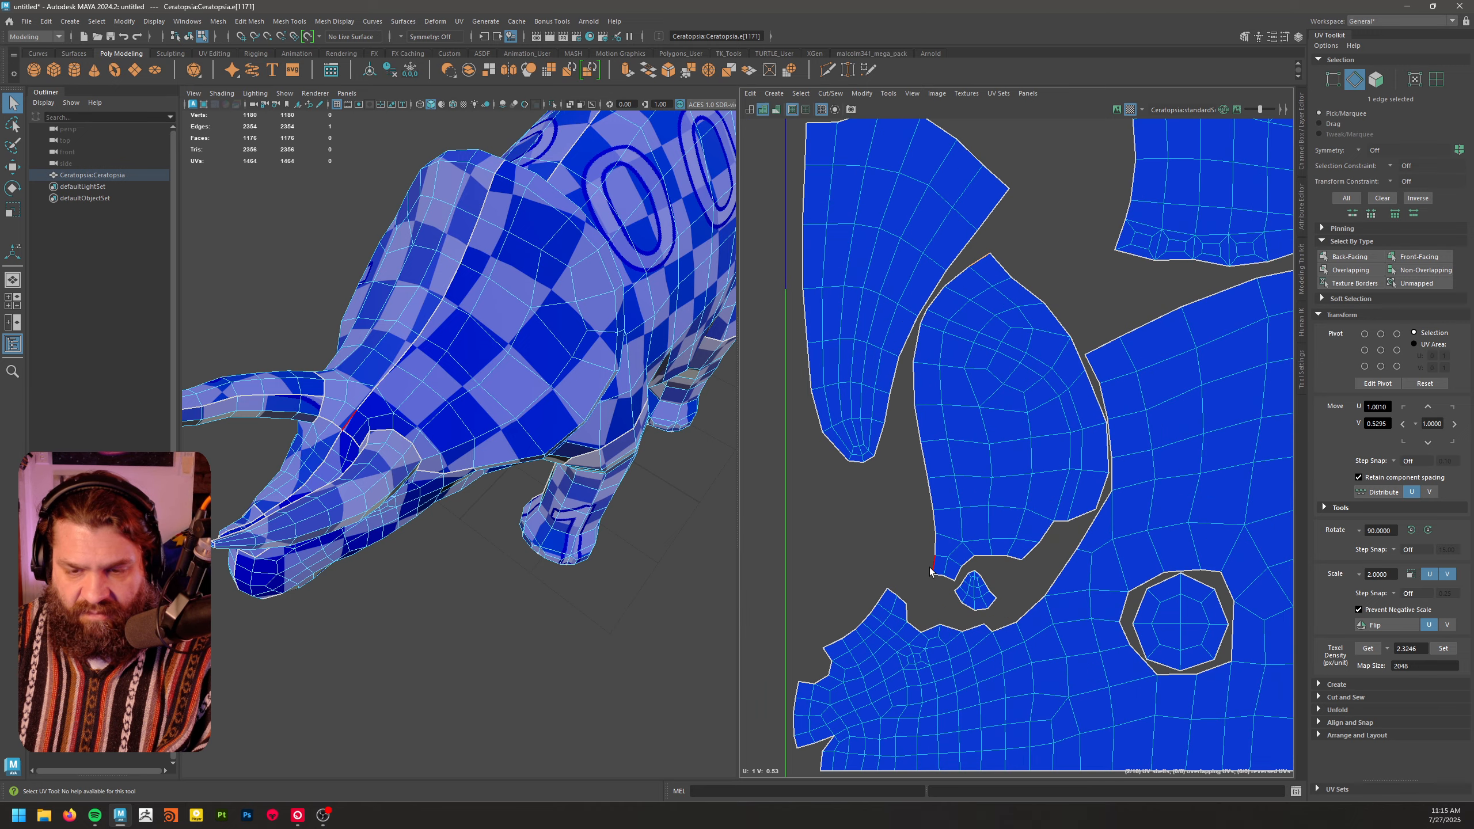
double_click(978, 265, "shift")
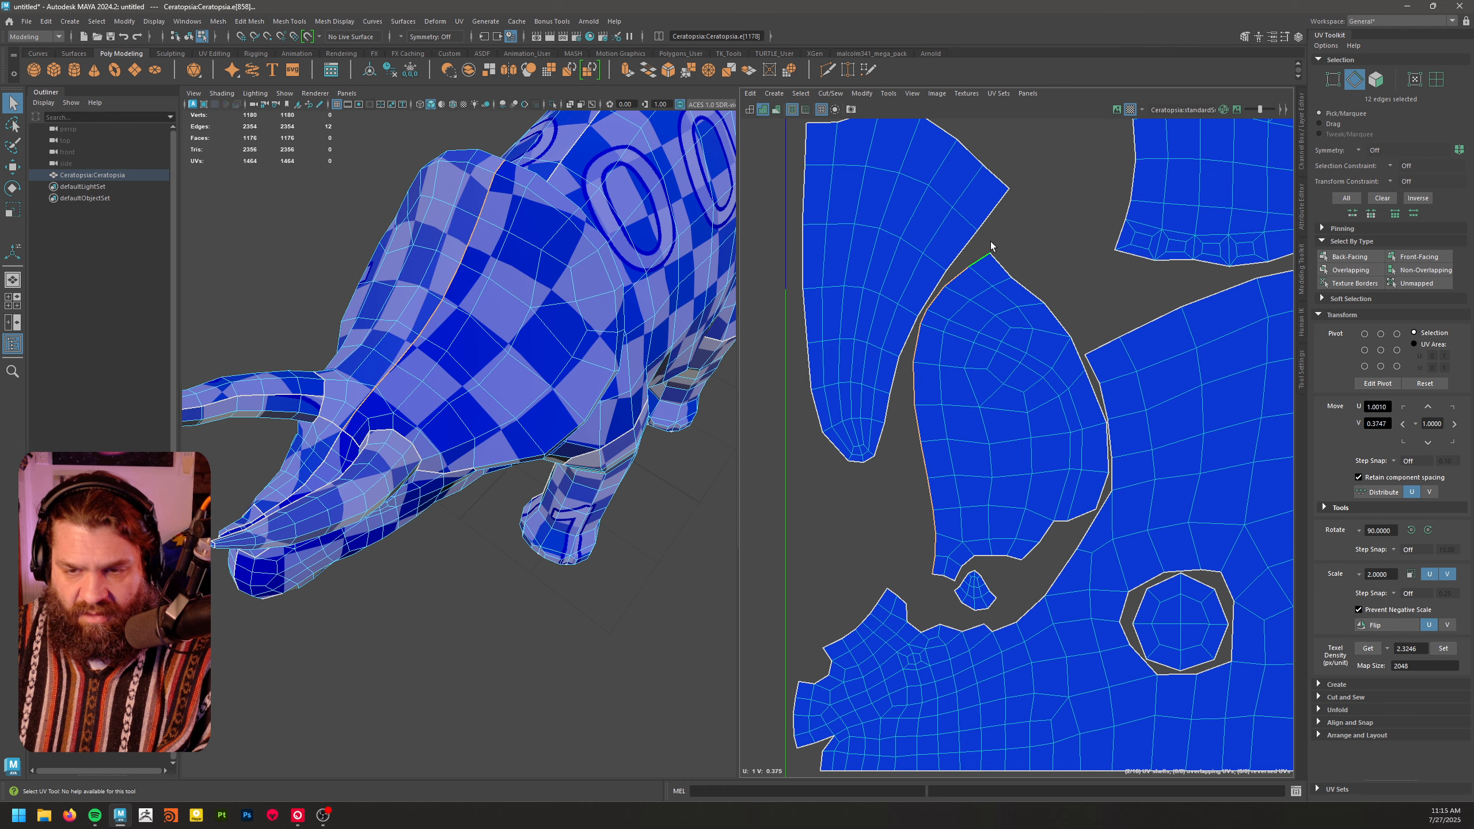
left_click(749, 110)
right_click_drag(1094, 369, 1034, 306, "alt")
right_click_drag(1175, 393, 1067, 325, "alt")
middle_click_drag(1213, 376, 839, 329, "alt")
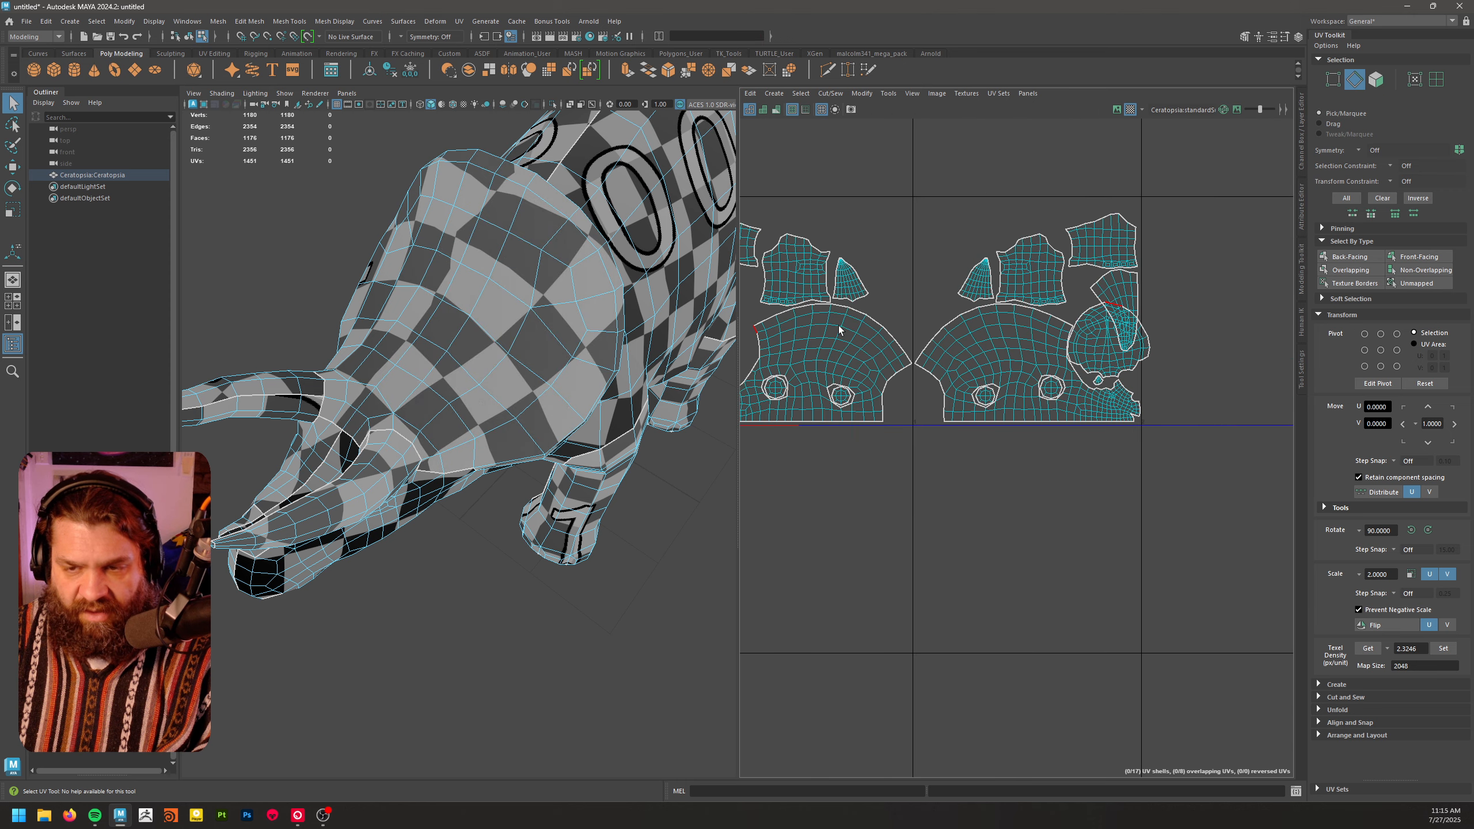
- Select the joined frill shell's UVs, move the shell below the first UV tile, and unfold it
right_click_drag(1072, 354, 1198, 365, "alt")
middle_click_drag(1197, 365, 1132, 414, "alt")
right_click_drag(1048, 409, 1086, 412)
double_click(1080, 410)
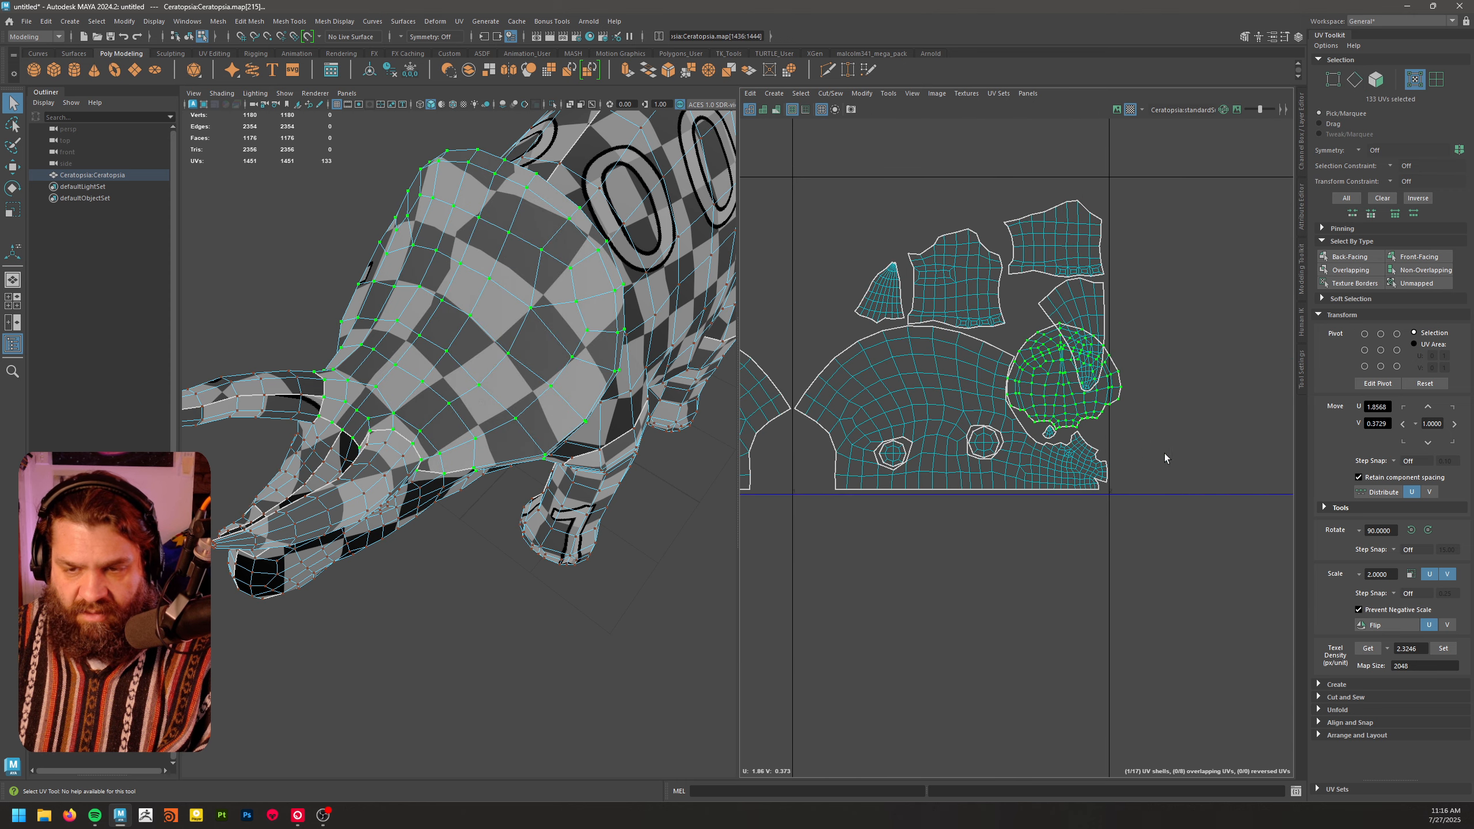
middle_click_drag(1164, 454, 1240, 412, "alt")
right_click_drag(1240, 411, 1168, 377, "alt")
middle_click_drag(1168, 387, 979, 481, "alt")
key("w")
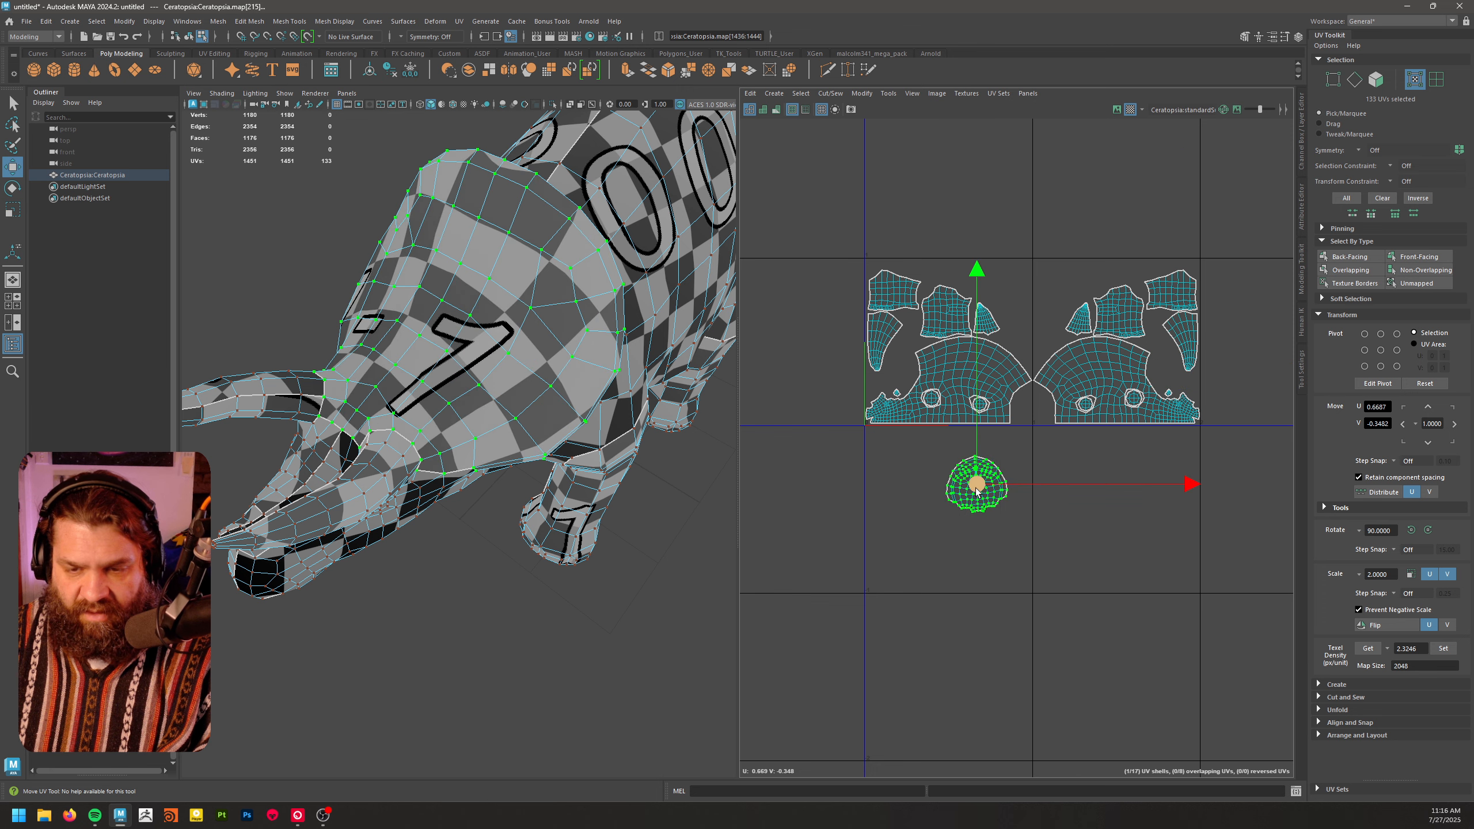
right_click_drag(980, 479, 843, 470, "shift")
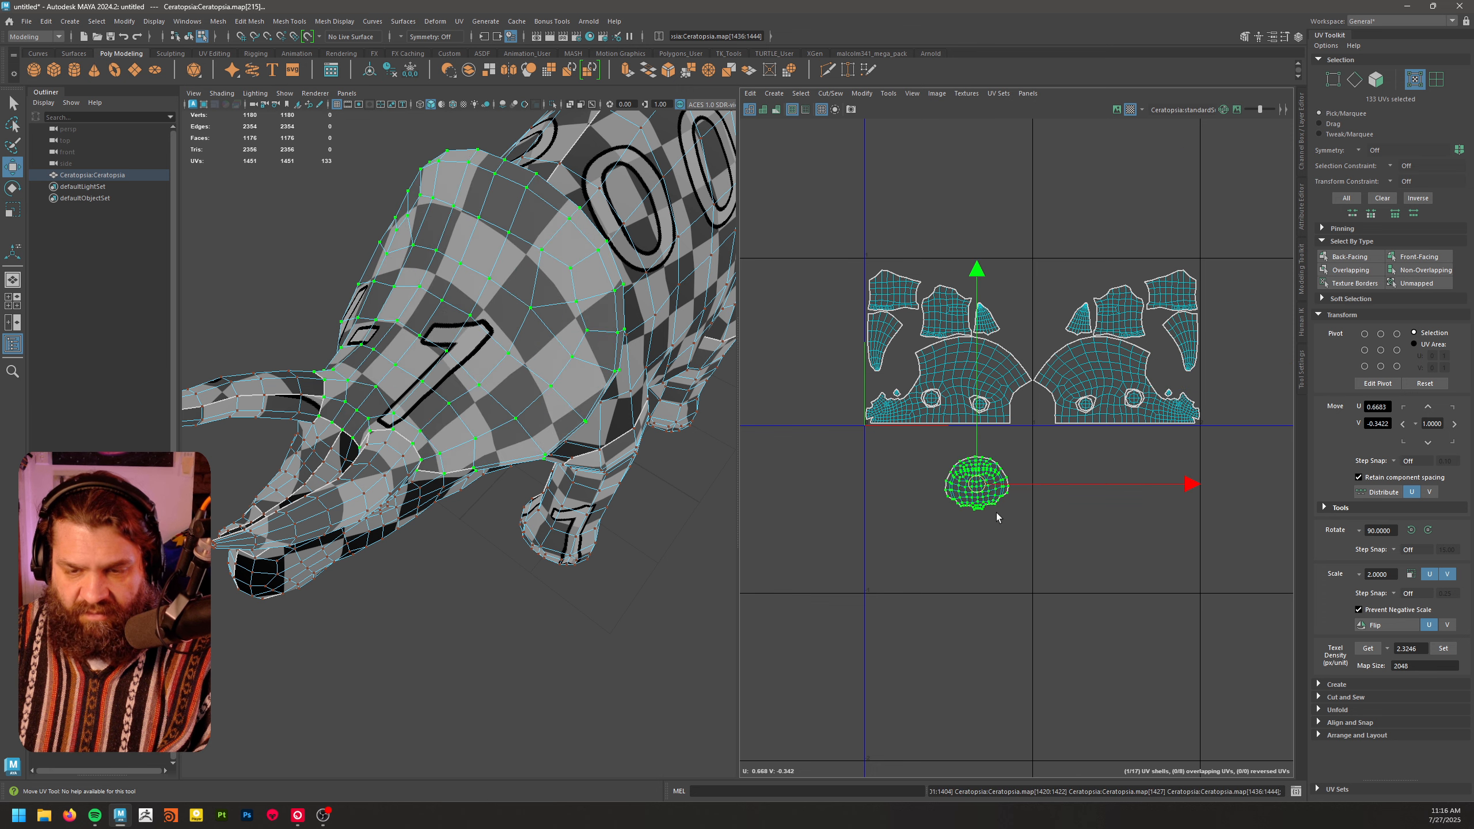
- Rotate the joined frill shell slightly so its centre line stands vertical, and deselect it
scroll(980, 499, "up", 5)
key("e")
left_click_drag(1042, 273, 1059, 278)
left_click(1081, 296)
right_click_drag(1081, 295, 1005, 280, "alt")
middle_click_drag(1006, 280, 962, 480, "alt")
scroll(962, 480, "down", 4)
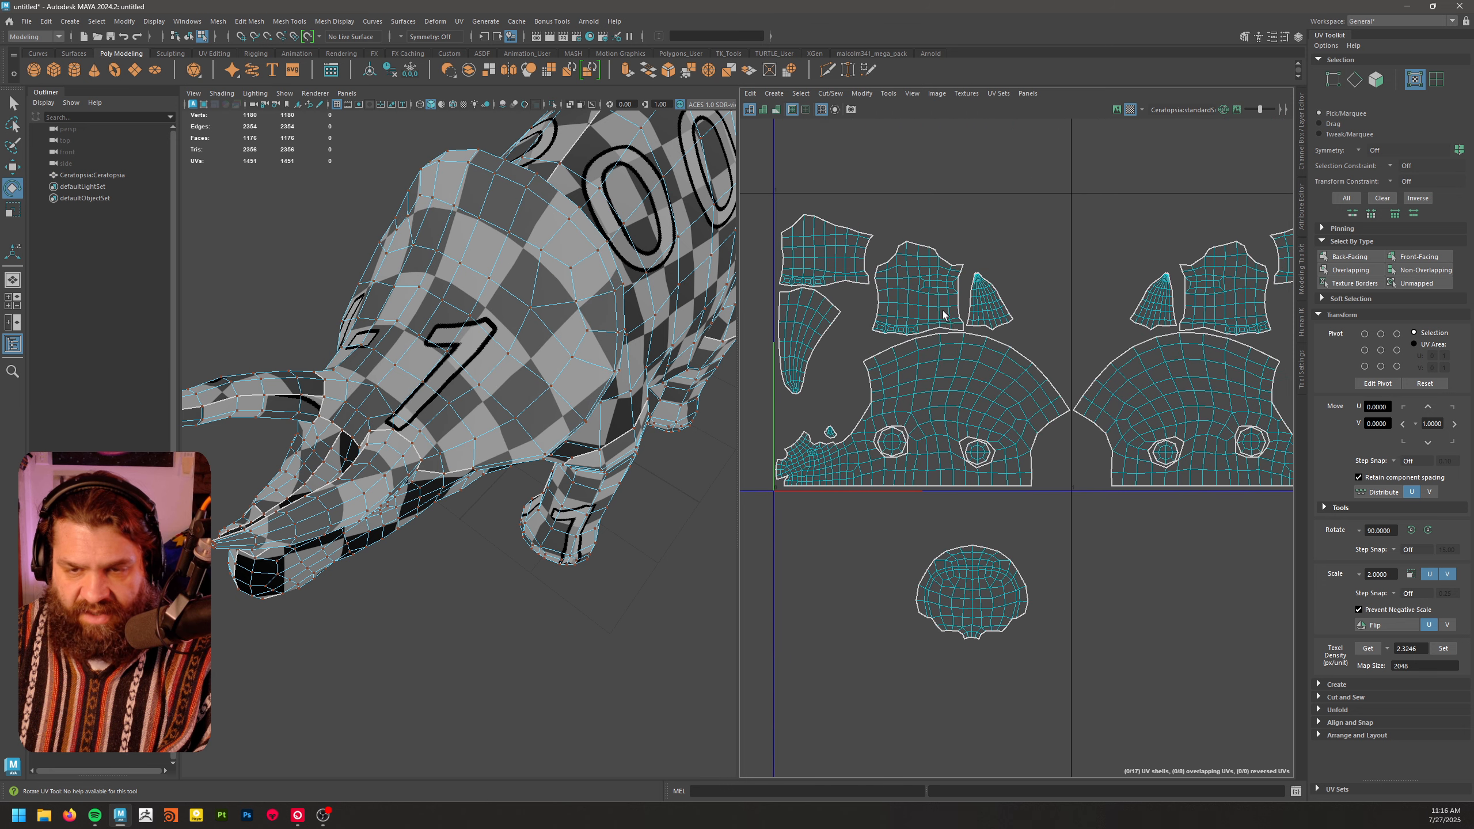
middle_click_drag(1059, 363, 1191, 355, "alt")
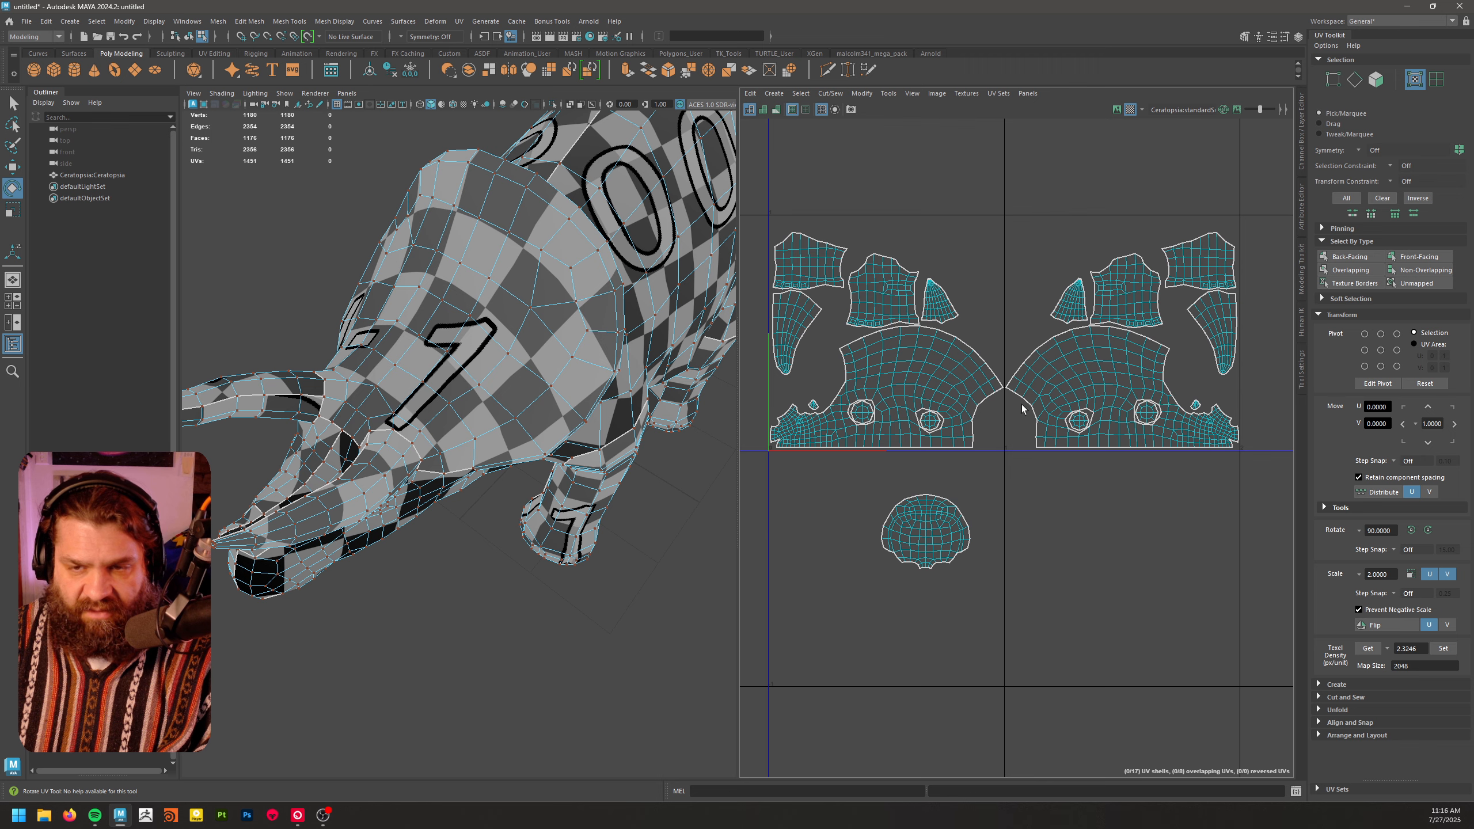
- Select the row of edges running across the original body shell just behind the head, from the notched outline to the straight centre border
left_click_drag(668, 407, 462, 512, "alt")
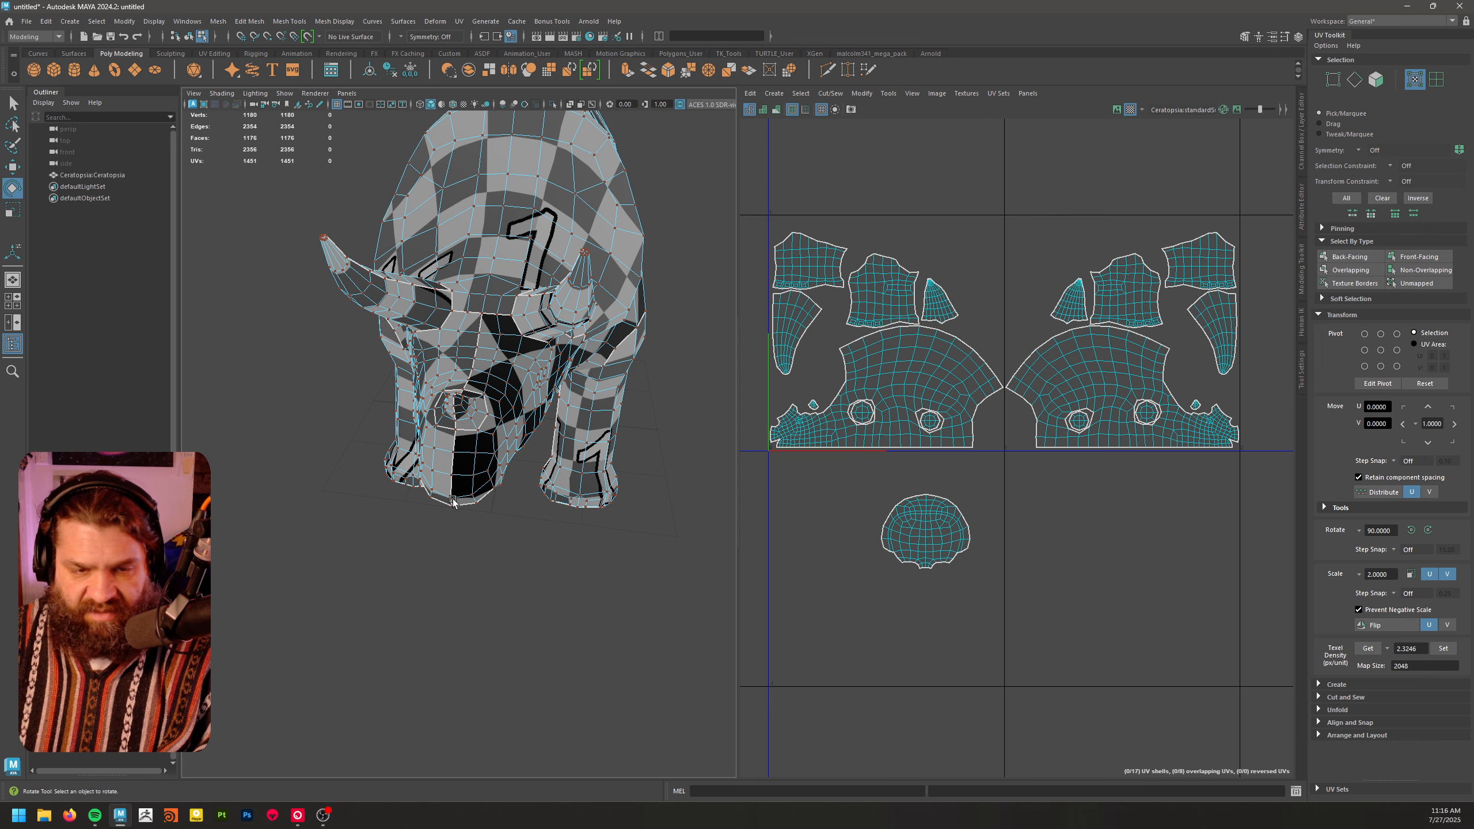
left_click_drag(482, 327, 486, 422, "alt")
middle_click_drag(926, 487, 941, 503, "alt")
right_click_drag(941, 503, 1030, 563, "alt")
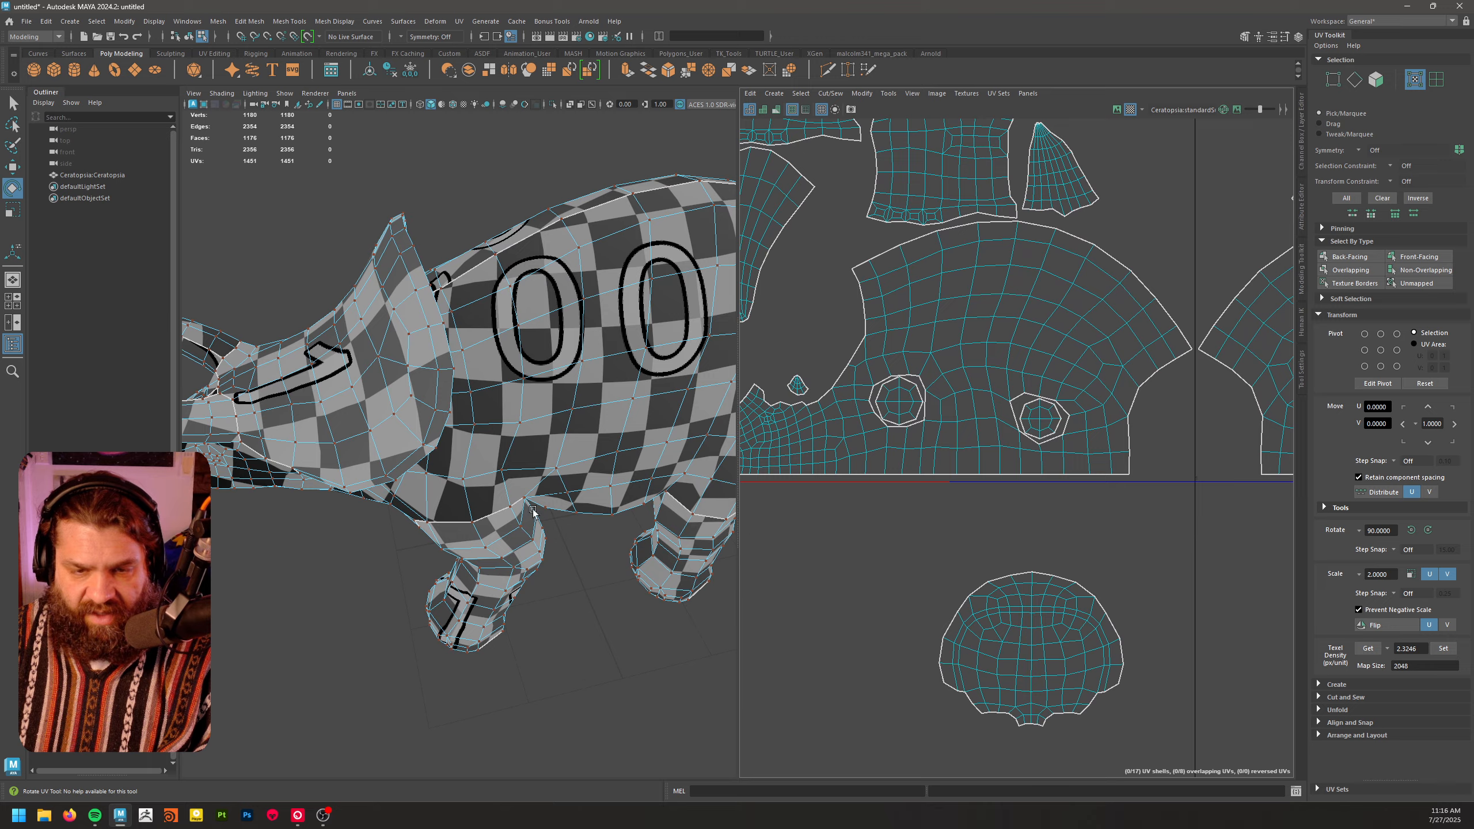
left_click_drag(534, 516, 576, 453, "alt")
middle_click_drag(576, 454, 609, 501, "alt")
right_click_drag(610, 501, 667, 516, "alt")
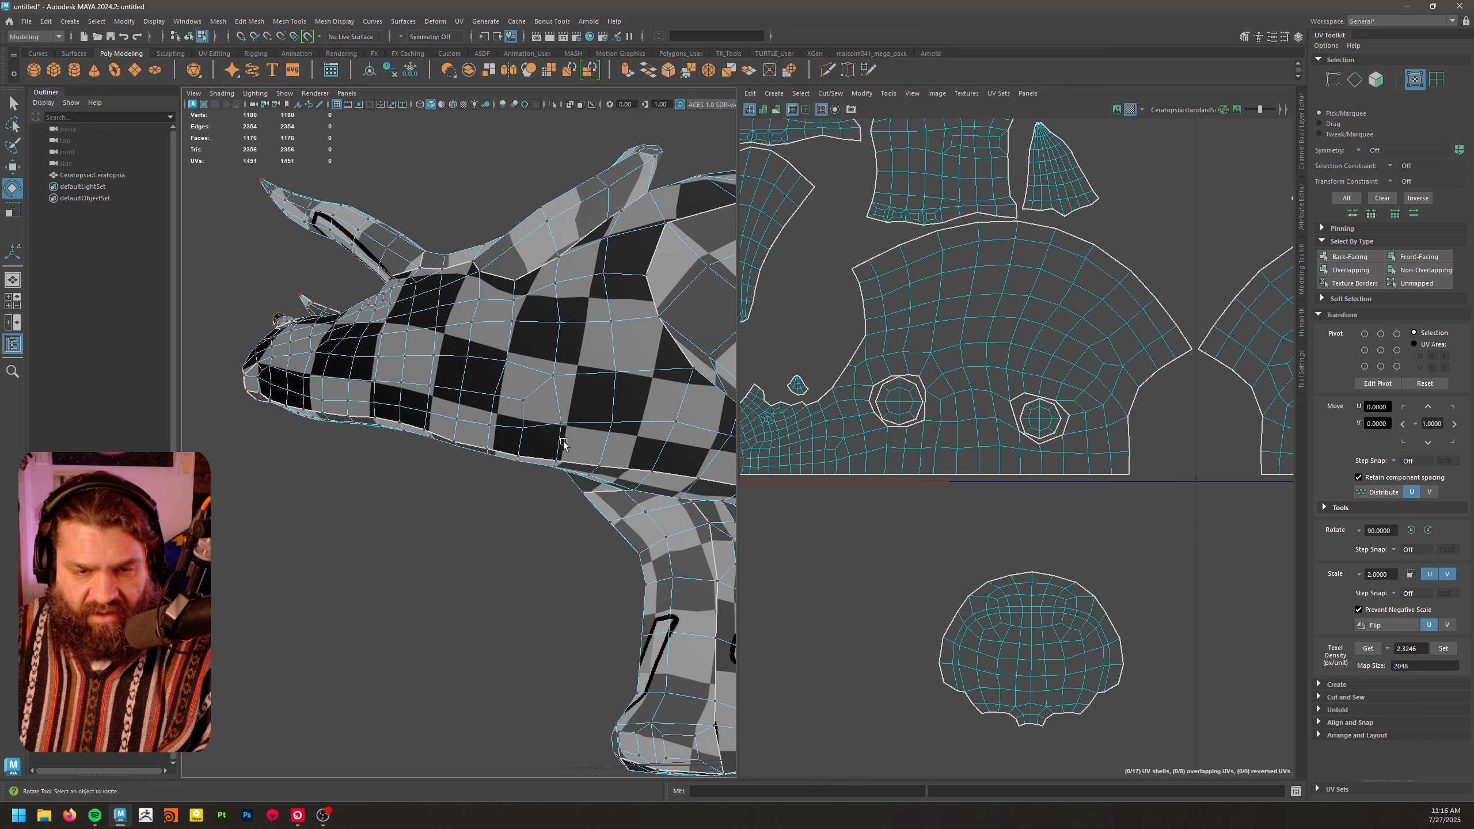
left_click_drag(564, 446, 533, 377, "alt")
right_click_drag(533, 377, 530, 273)
left_click(529, 272)
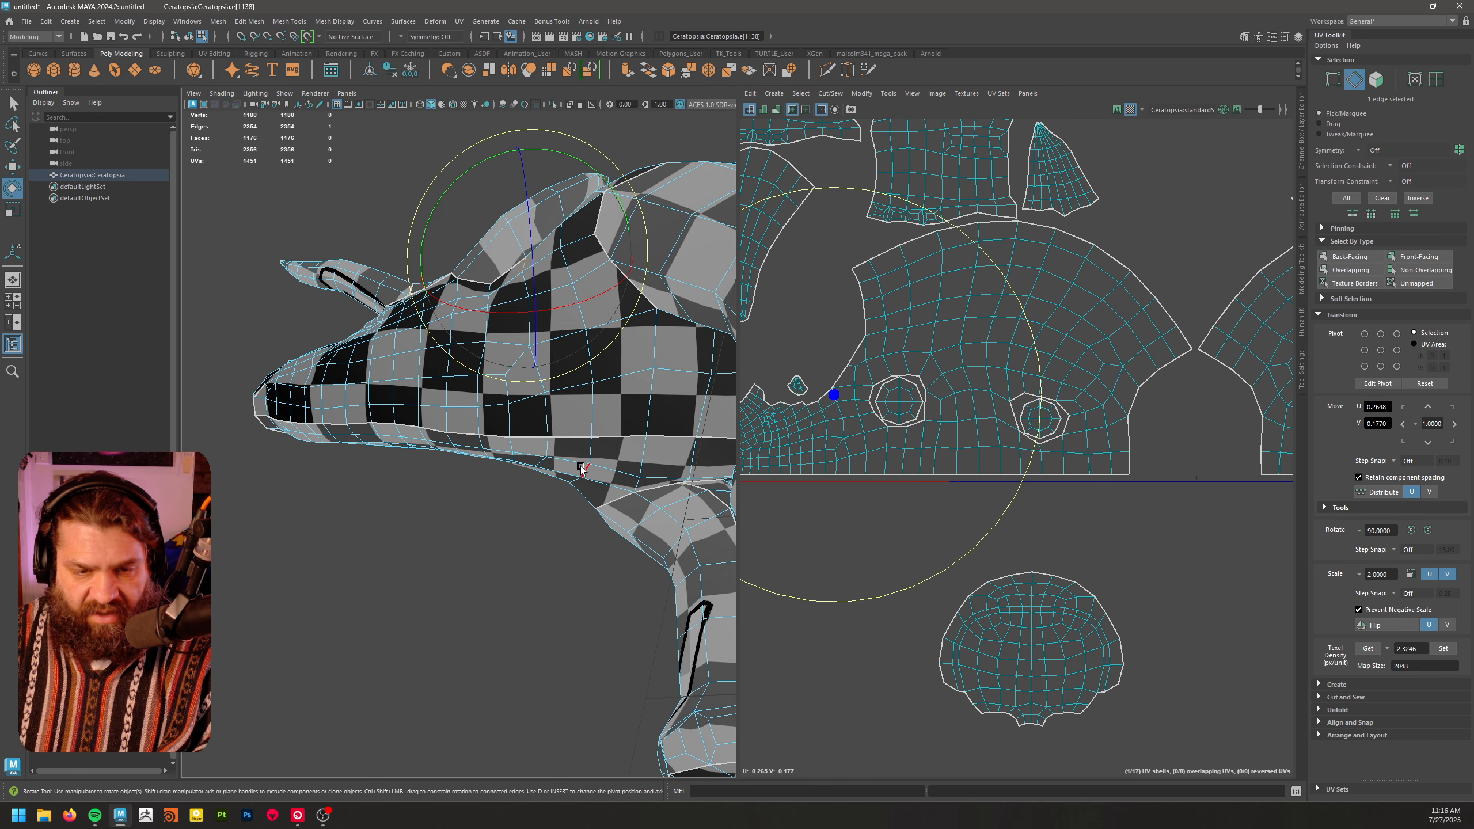
left_click(857, 432)
scroll(860, 428, "up", 5)
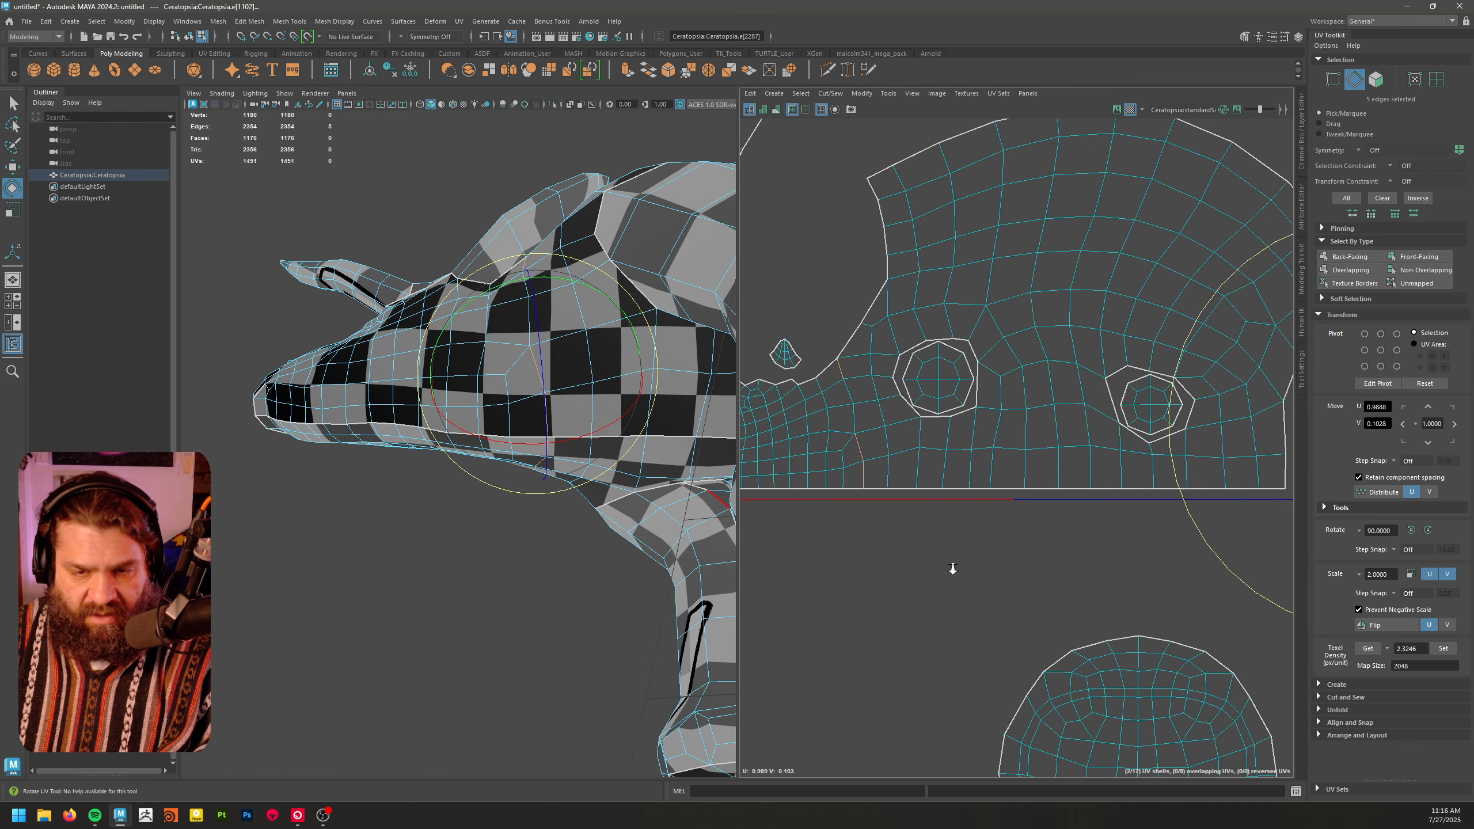
left_click(881, 369)
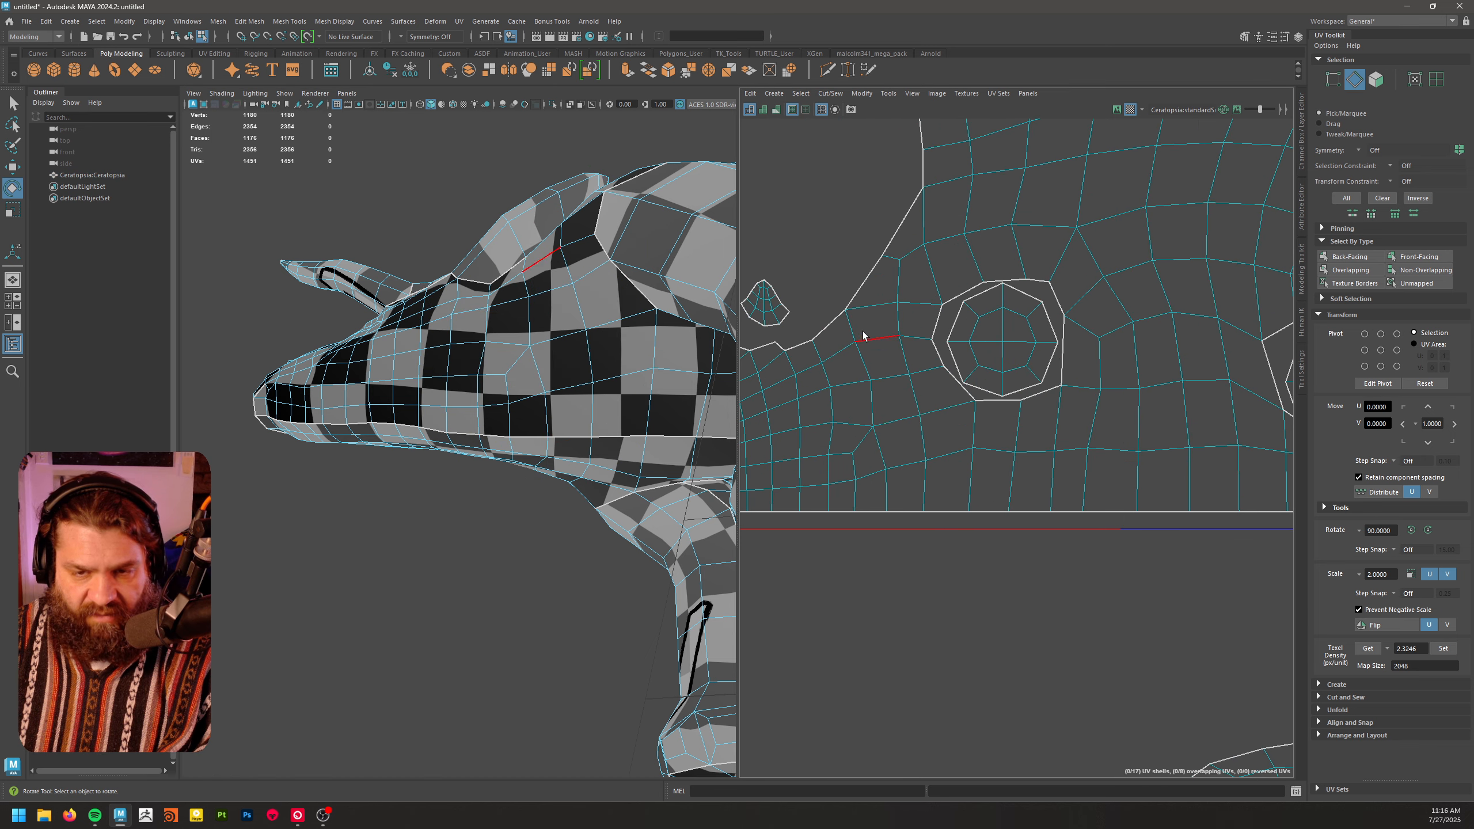
left_click(862, 363, "shift")
left_click(881, 451, "shift")
left_click(886, 491, "shift")
right_click_drag(1118, 522, 930, 446, "alt")
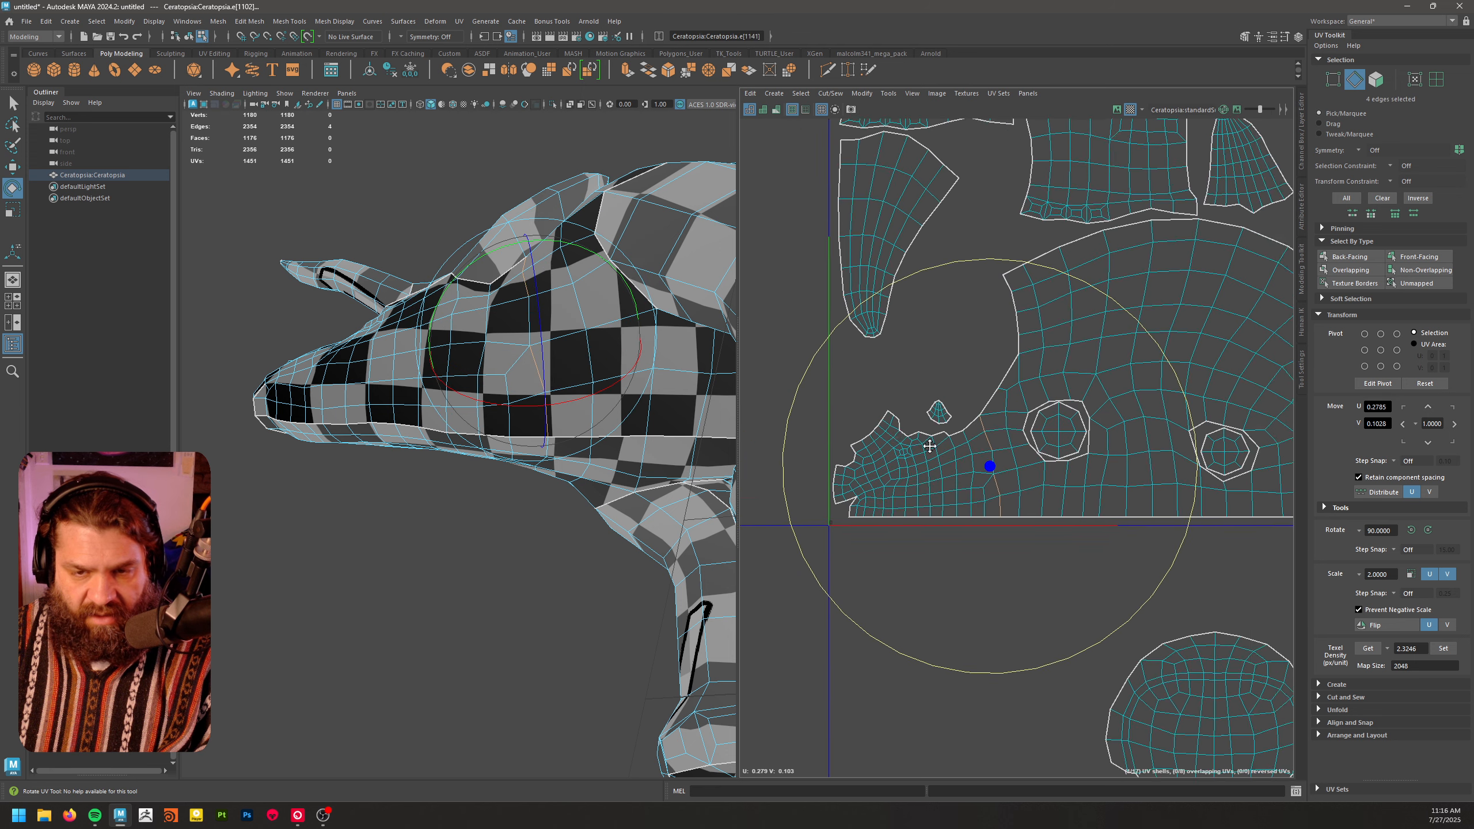
middle_click_drag(930, 445, 990, 446, "alt")
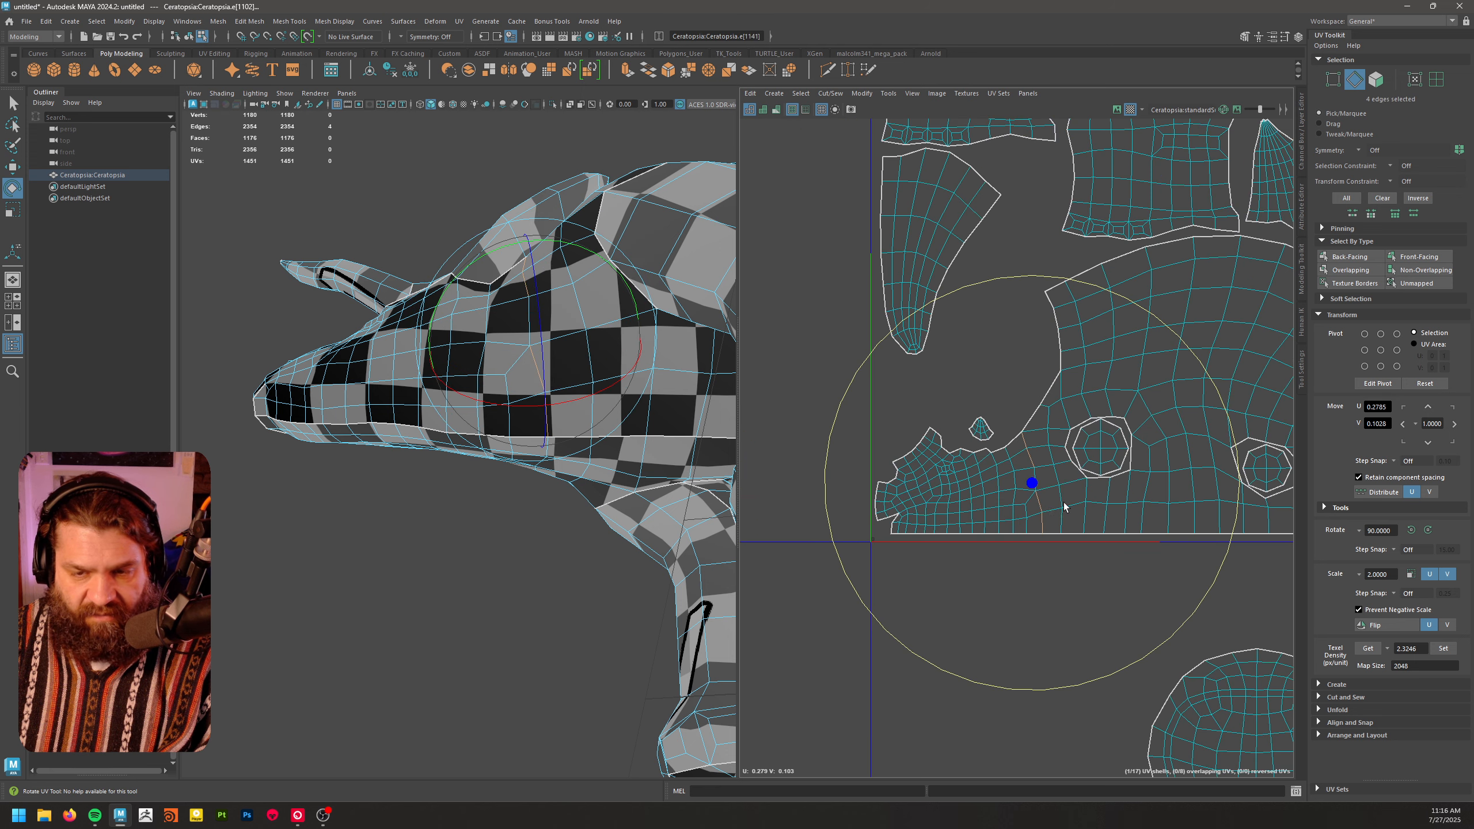
right_click_drag(1081, 529, 1344, 607, "alt")
left_click(976, 409, "shift")
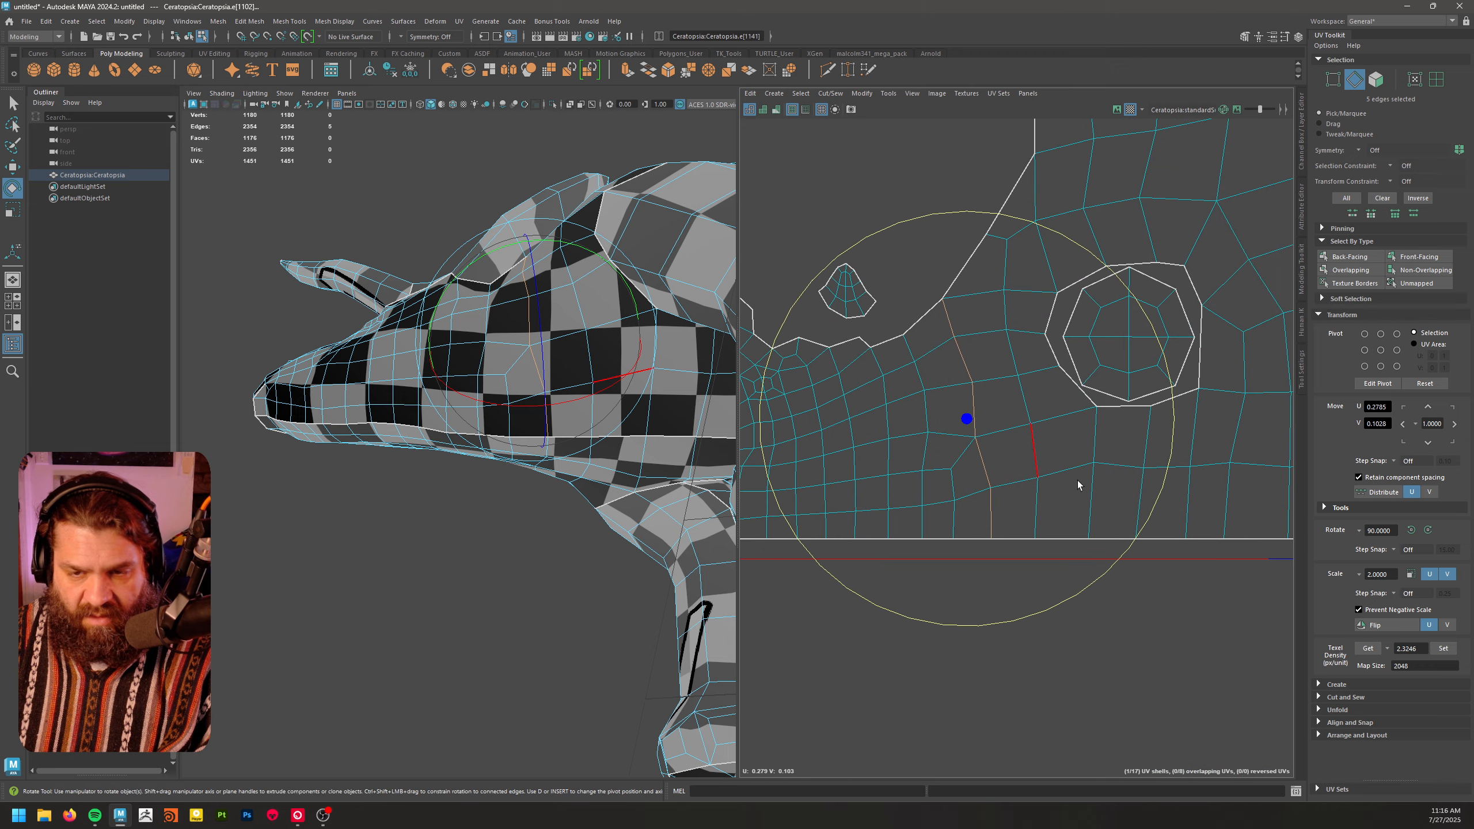
- Add the matching edge row on the mirrored body shell to the selection and cut both head sections off the body shells
right_click_drag(1241, 505, 1166, 473, "alt")
middle_click_drag(1287, 458, 811, 419, "alt")
middle_click_drag(1301, 433, 1080, 441, "alt")
middle_click_drag(1191, 434, 1033, 455, "alt")
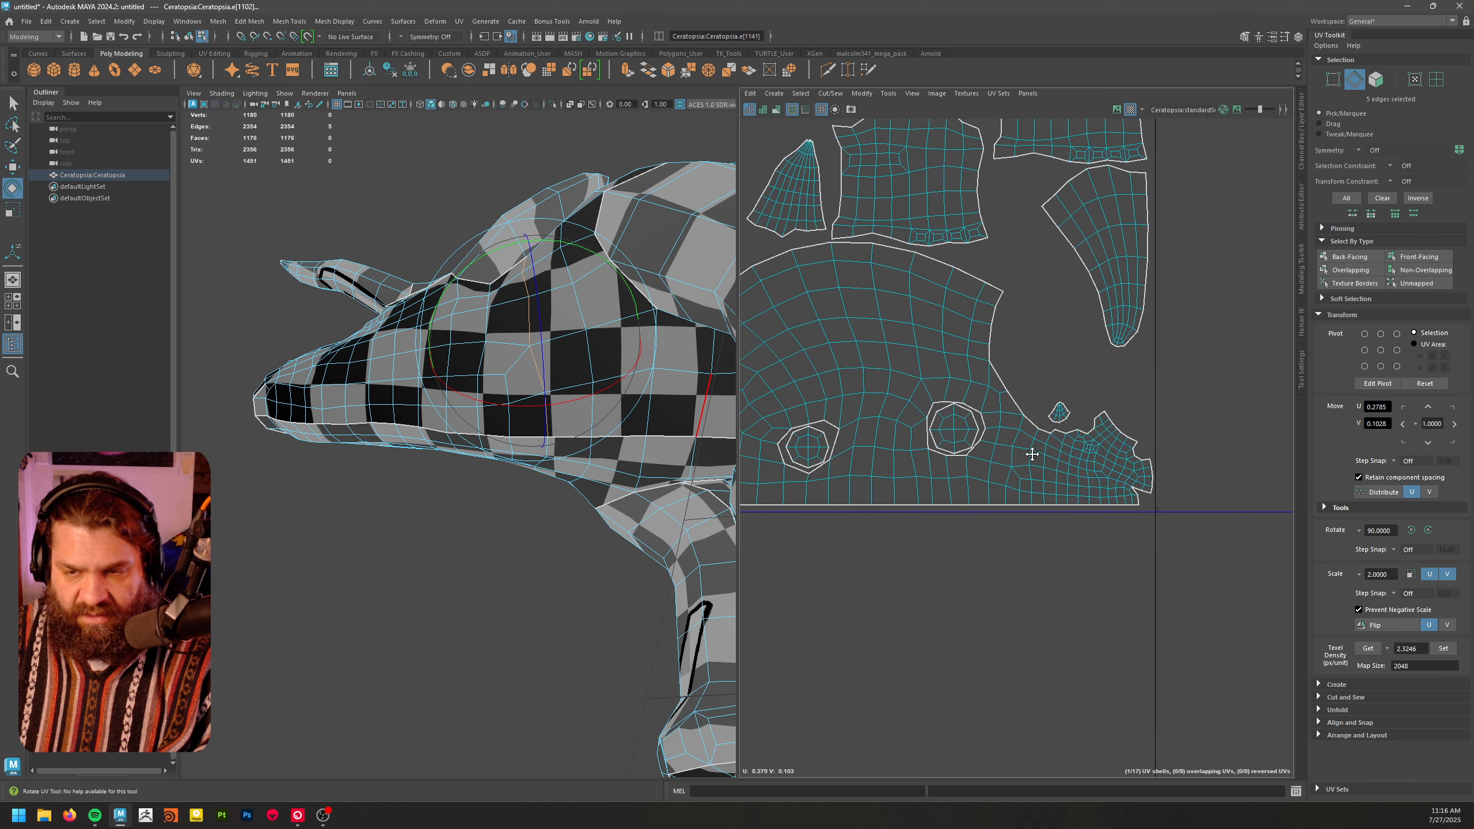
right_click_drag(1038, 470, 927, 482, "alt")
middle_click_drag(892, 483, 1056, 464, "alt")
right_click_drag(1056, 464, 950, 465, "alt")
middle_click_drag(950, 465, 875, 452, "alt")
right_click_drag(1084, 447, 1329, 604, "alt")
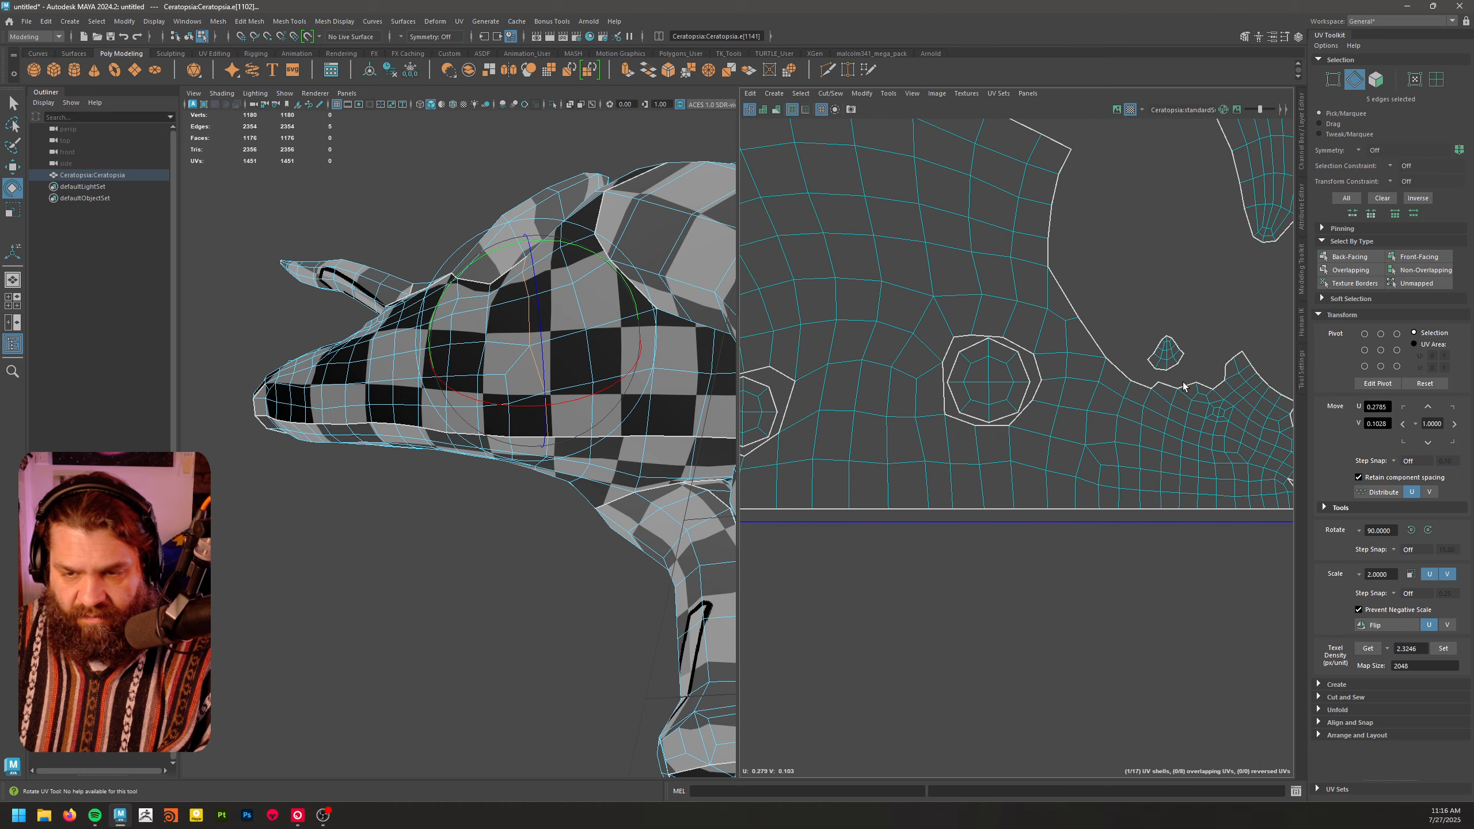
left_click(1093, 387, "shift")
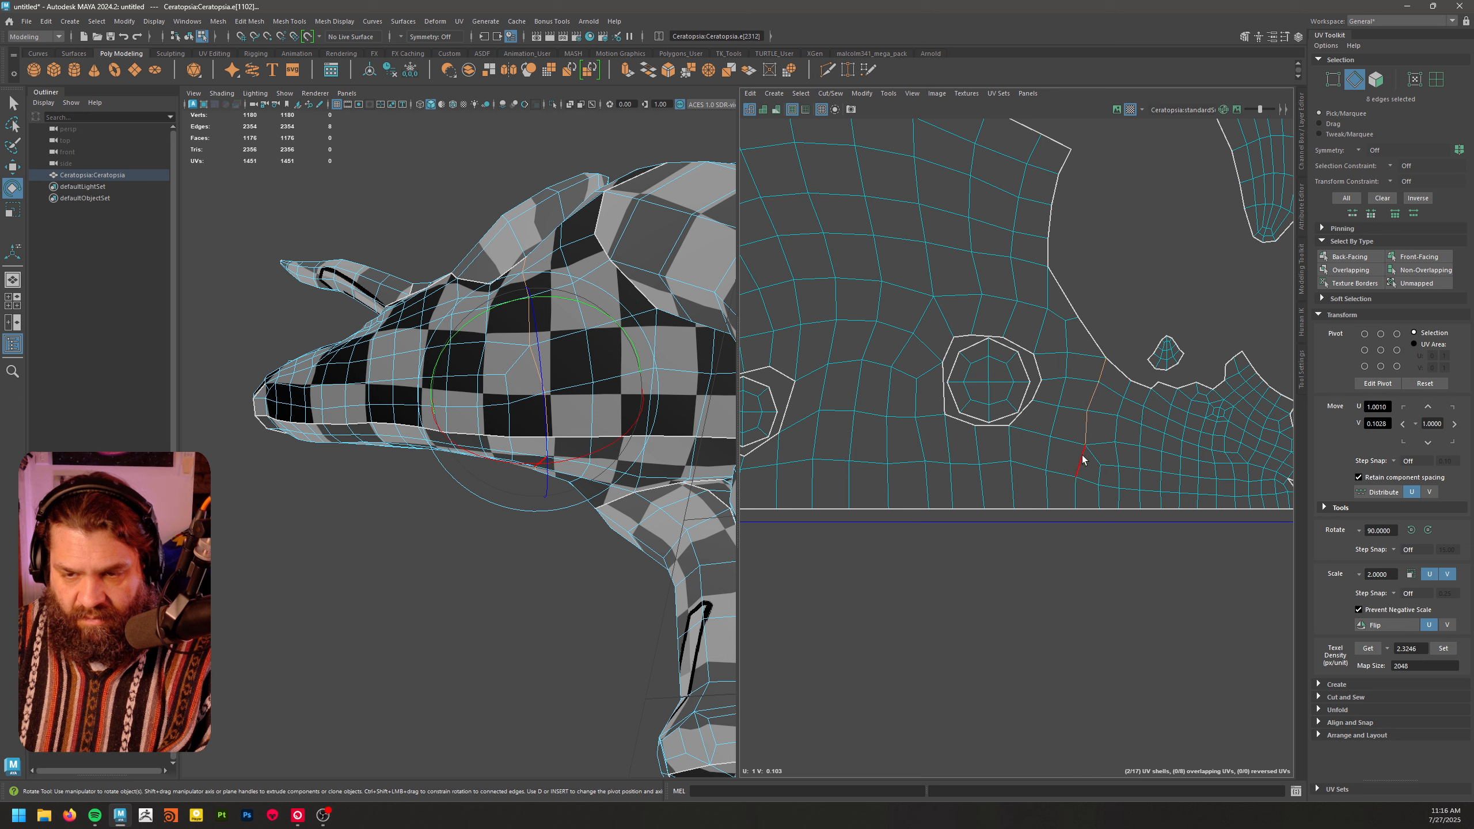
left_click(1117, 431, "shift")
right_click(1118, 437, "shift")
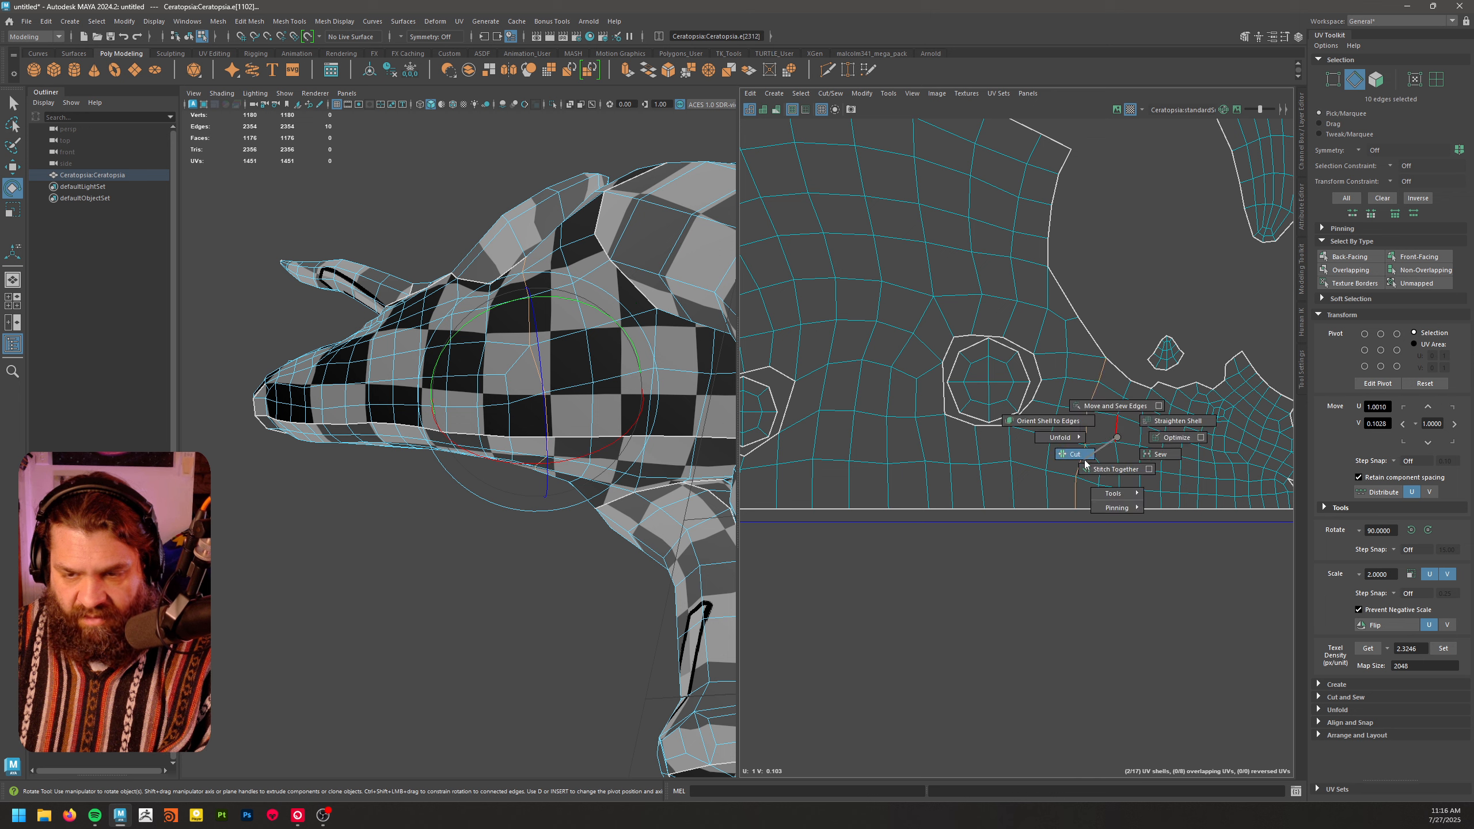
right_click_drag(1085, 461, 1080, 458)
- Select the UVs of both separated head shells and move them together below the first row of UV tiles
middle_click_drag(1190, 468, 993, 484, "alt")
right_click_drag(1004, 494, 798, 473, "alt")
middle_click_drag(824, 477, 1040, 368, "alt")
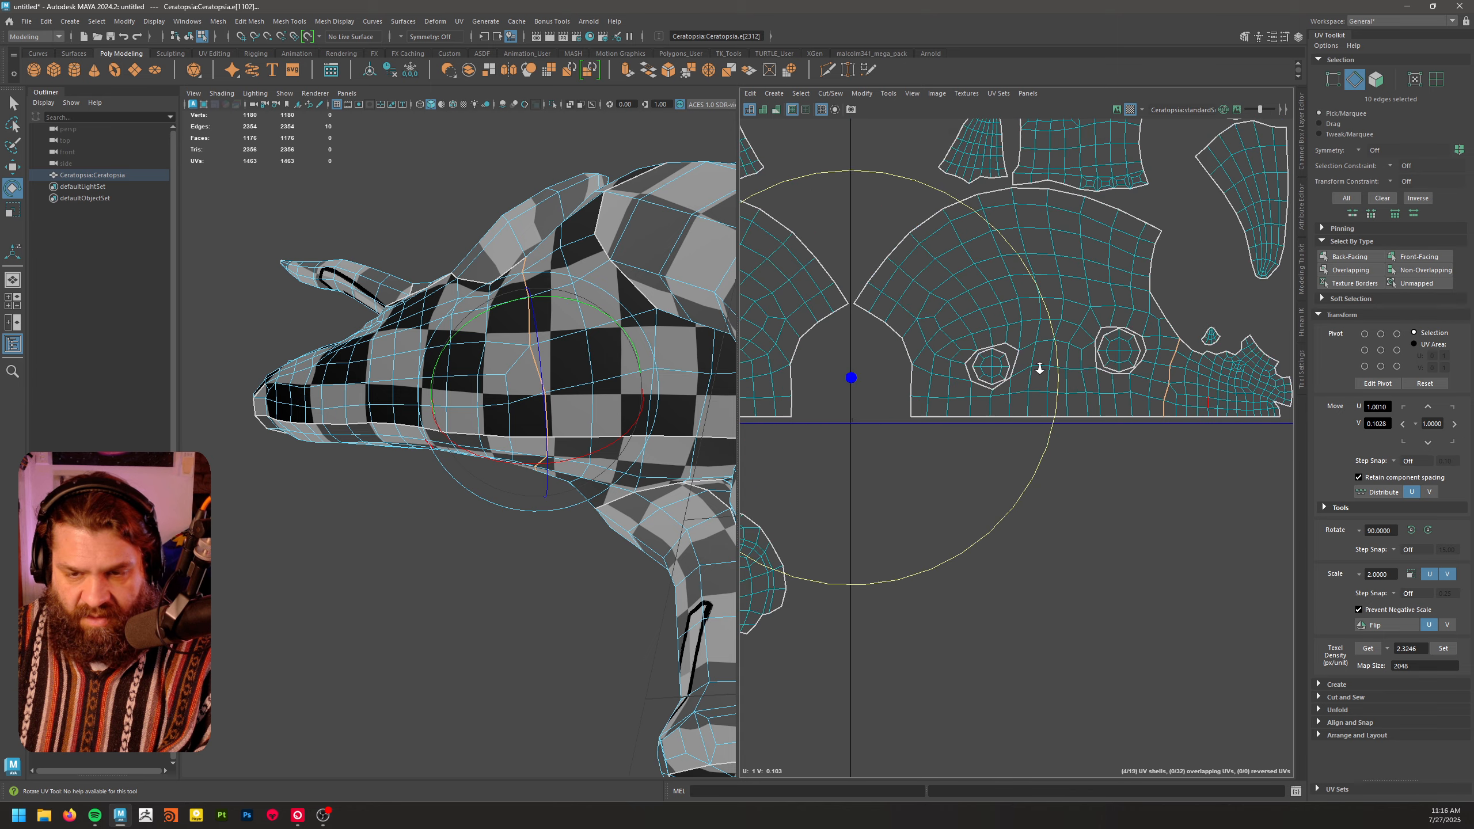
right_click_drag(1040, 368, 970, 341, "alt")
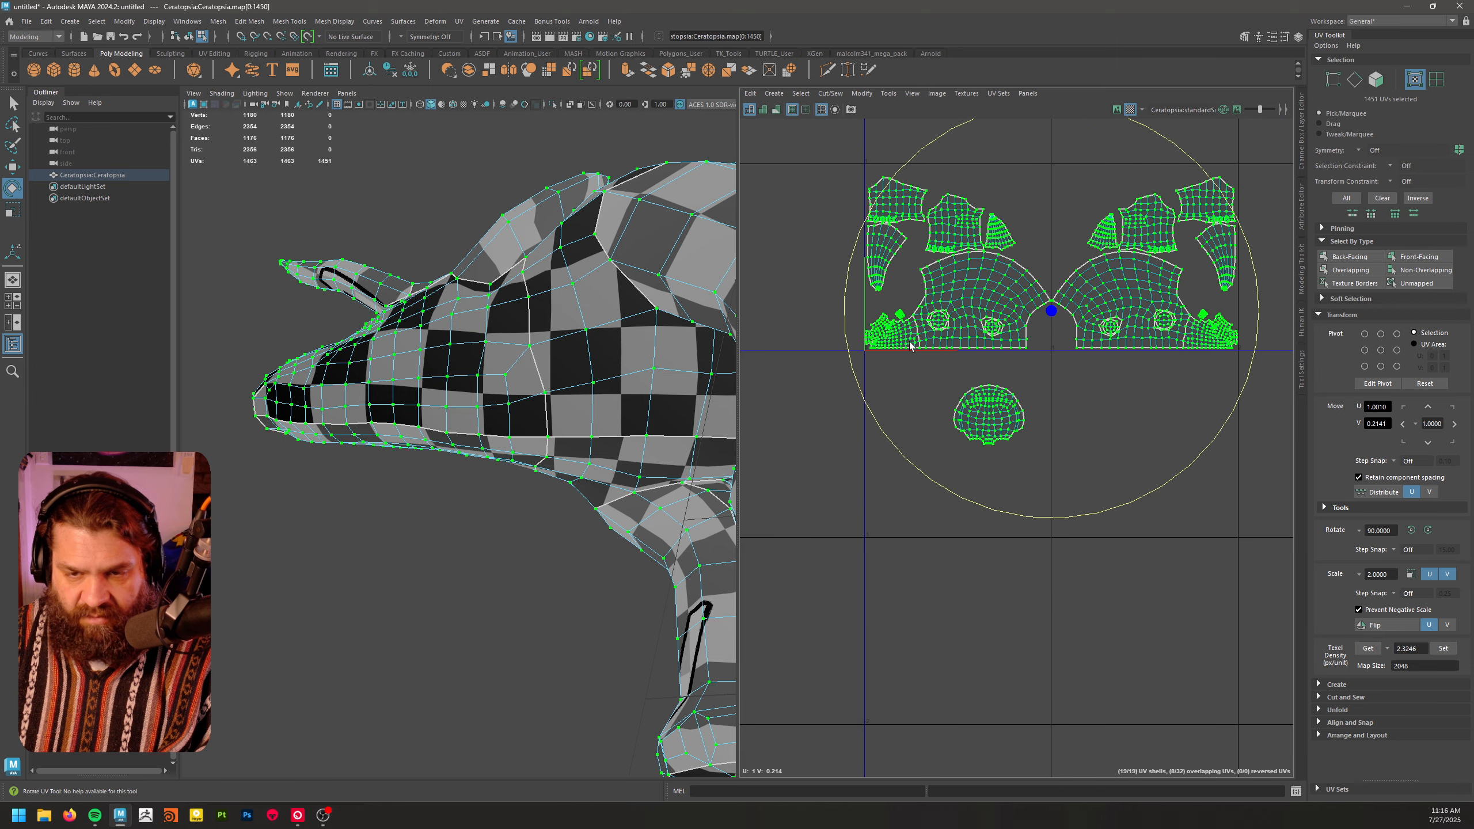
double_click(910, 346)
double_click(1195, 347, "shift")
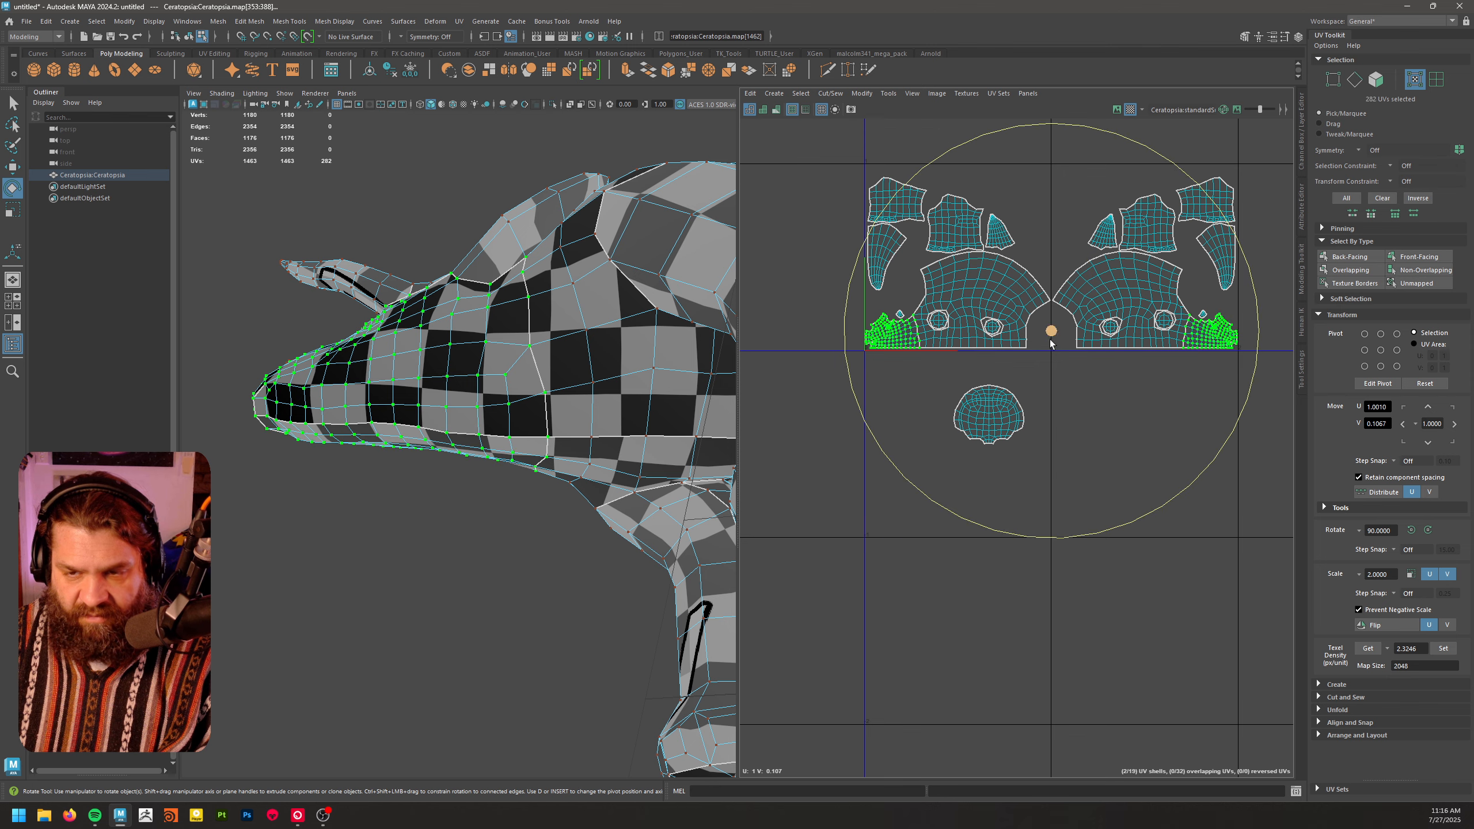
key("w")
left_click_drag(1052, 331, 1059, 493)
- Select the centre-seam edges down the model's forehead, from the frill border to the base of the nose horn
left_click_drag(395, 470, 541, 495, "alt")
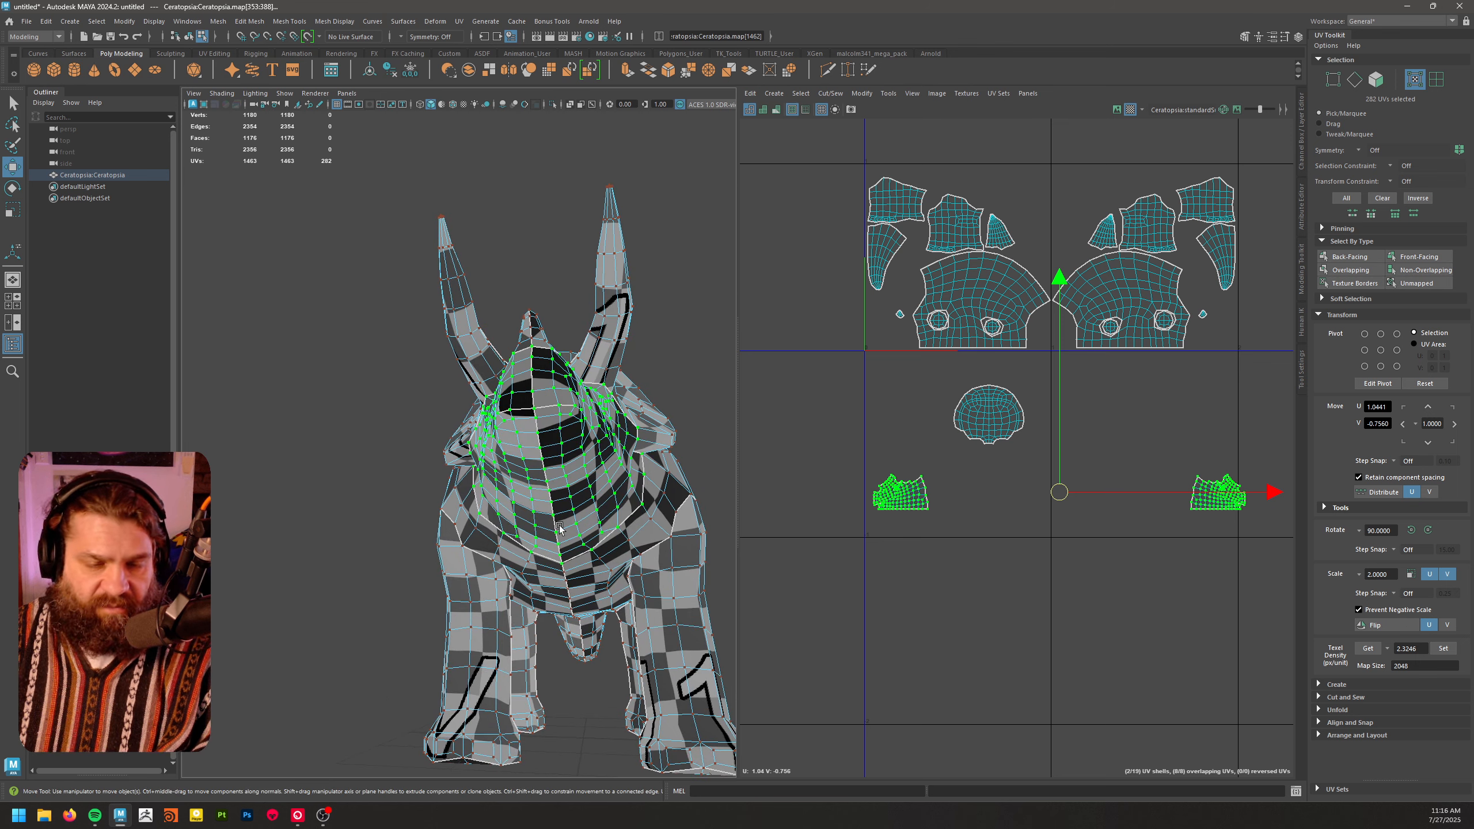
left_click_drag(552, 439, 545, 435, "alt")
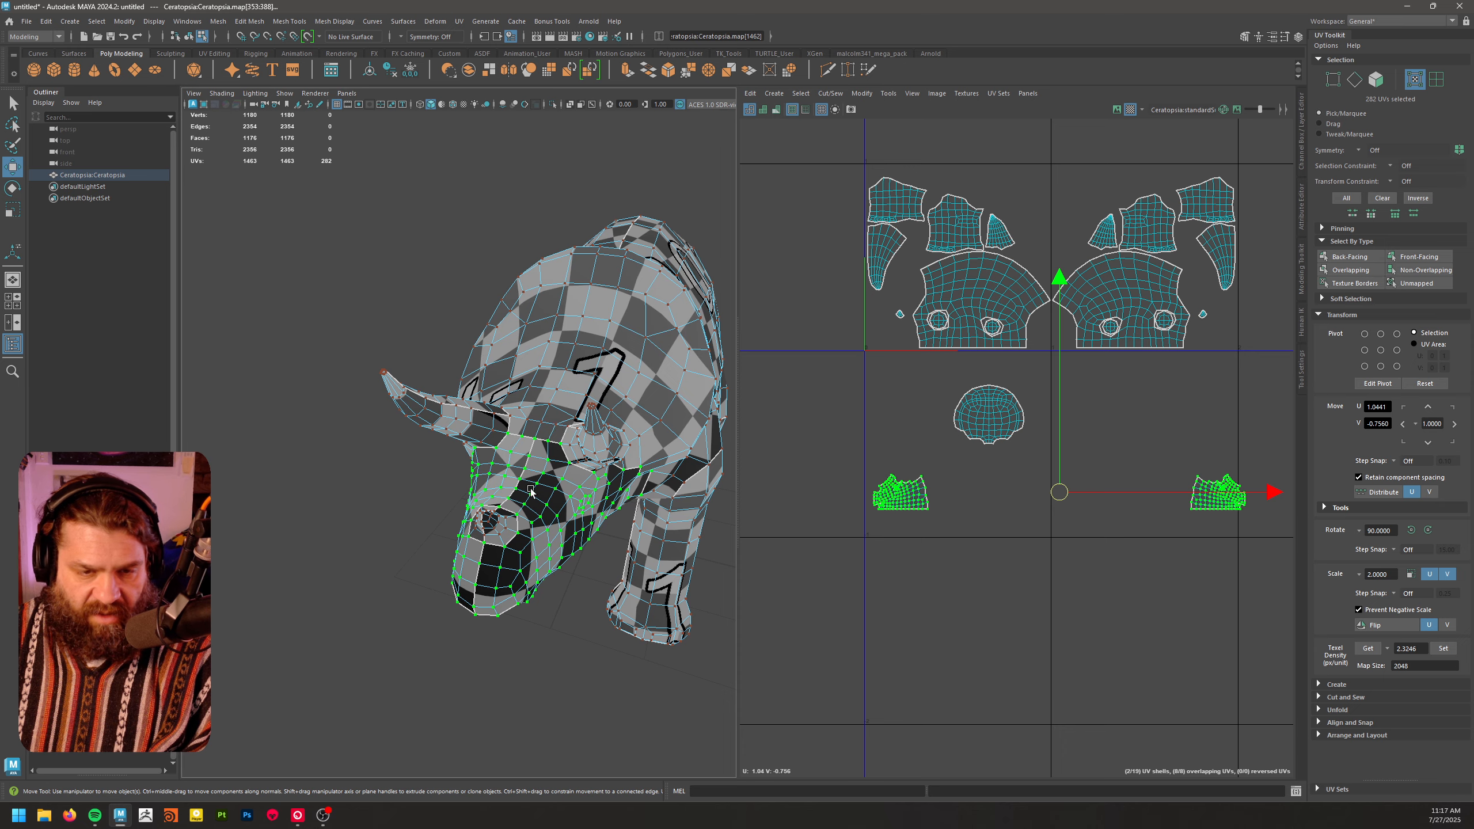
right_click_drag(531, 490, 609, 499, "alt")
left_click_drag(610, 499, 568, 488, "alt")
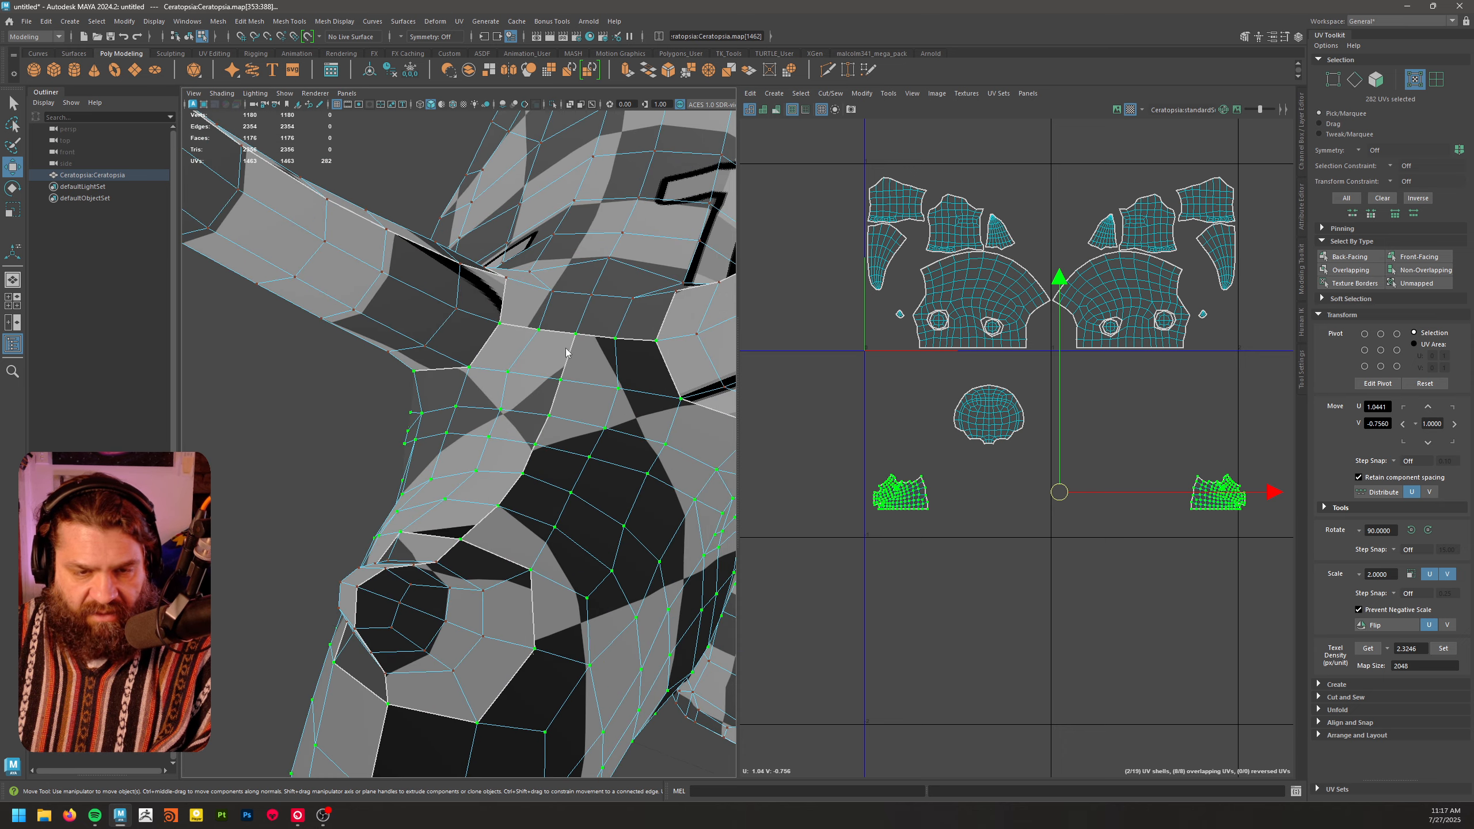
key("F10")
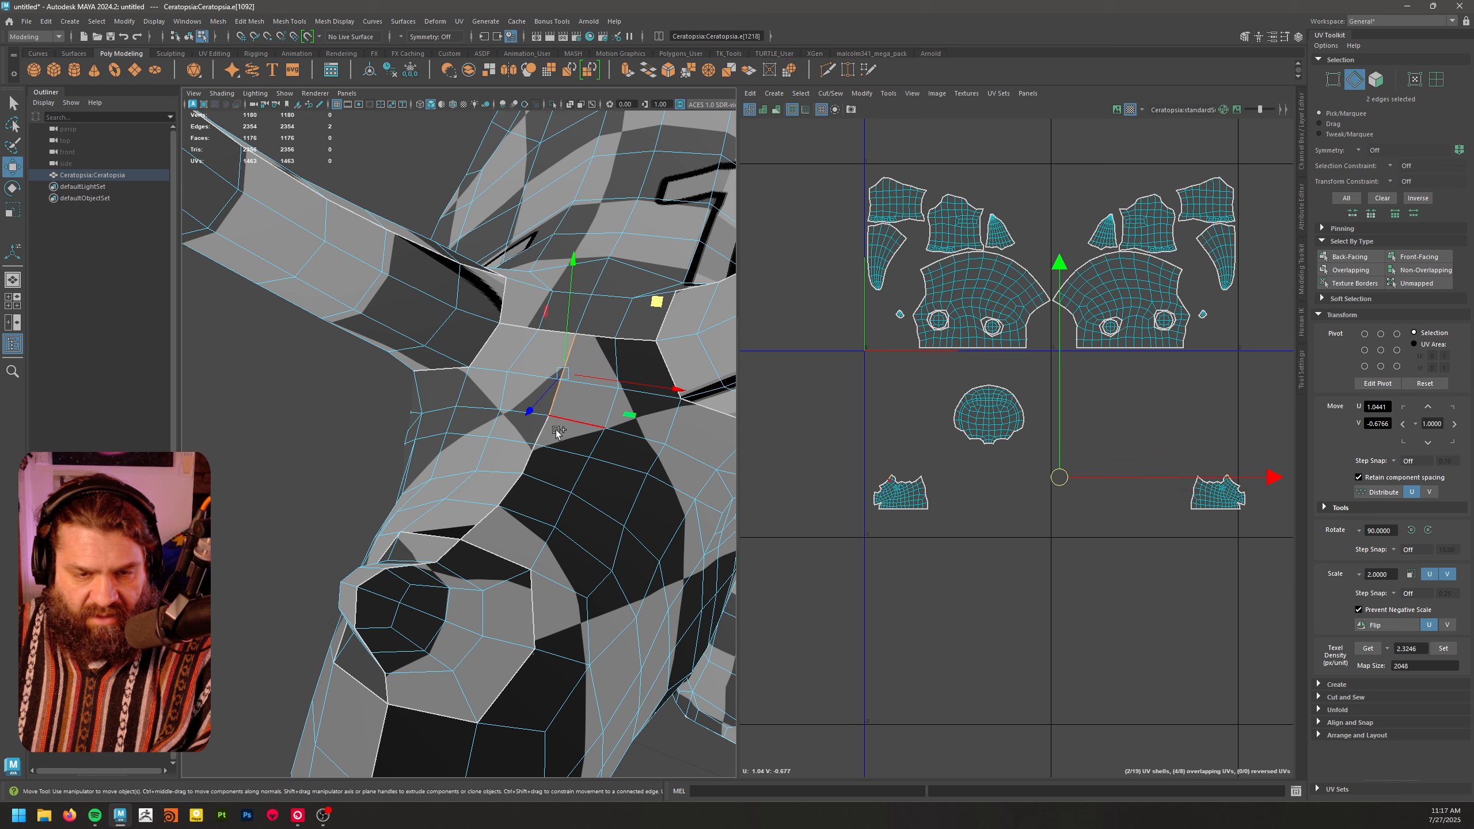
left_click(542, 435, "shift")
left_click(527, 464, "shift")
left_click(510, 491, "shift")
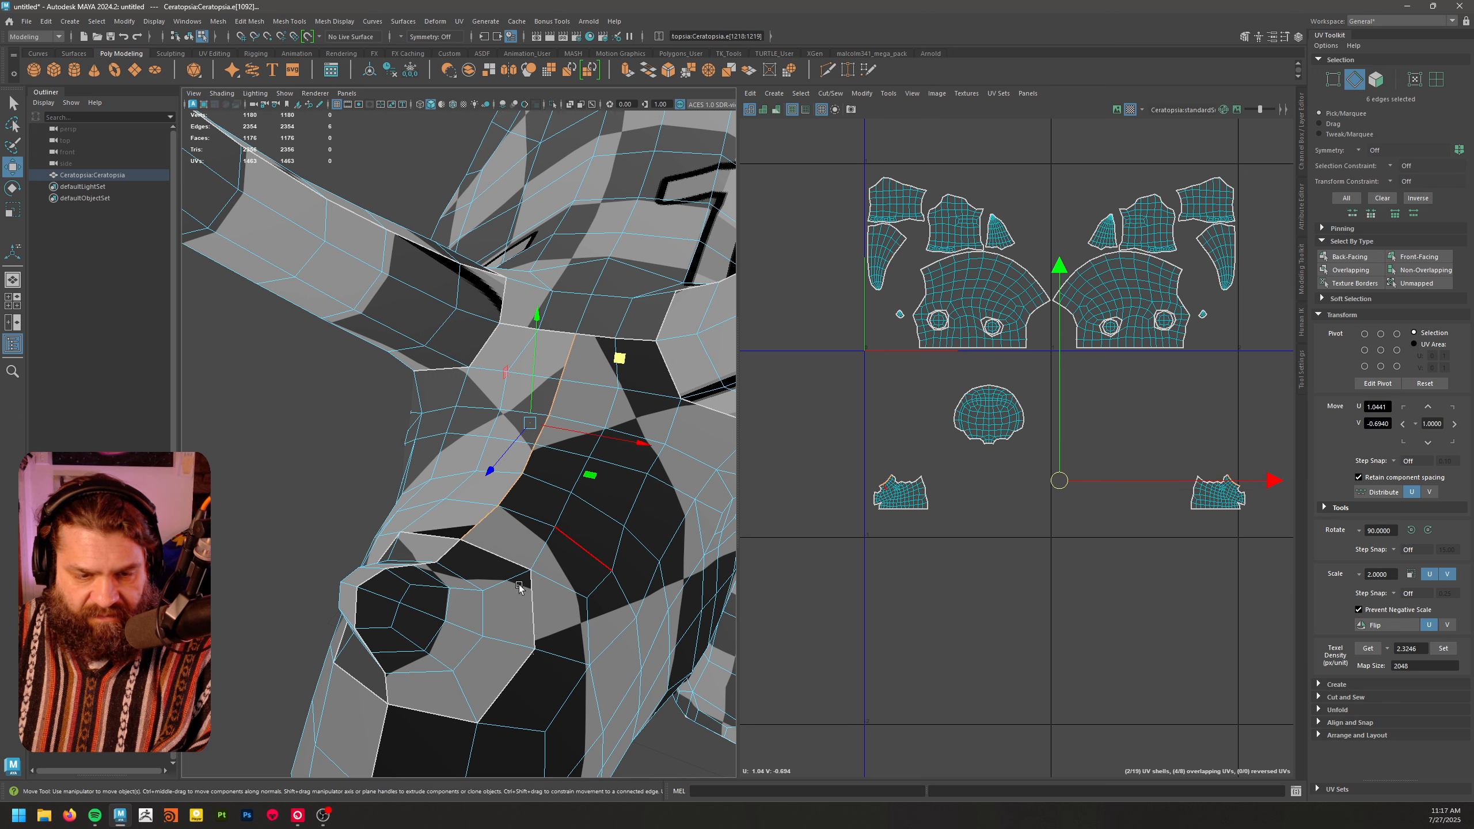
- Add the centre-seam edges from below the nose horn to the mouth, and join the two head shells with Move and Sew Edges
left_click_drag(519, 588, 574, 508, "alt")
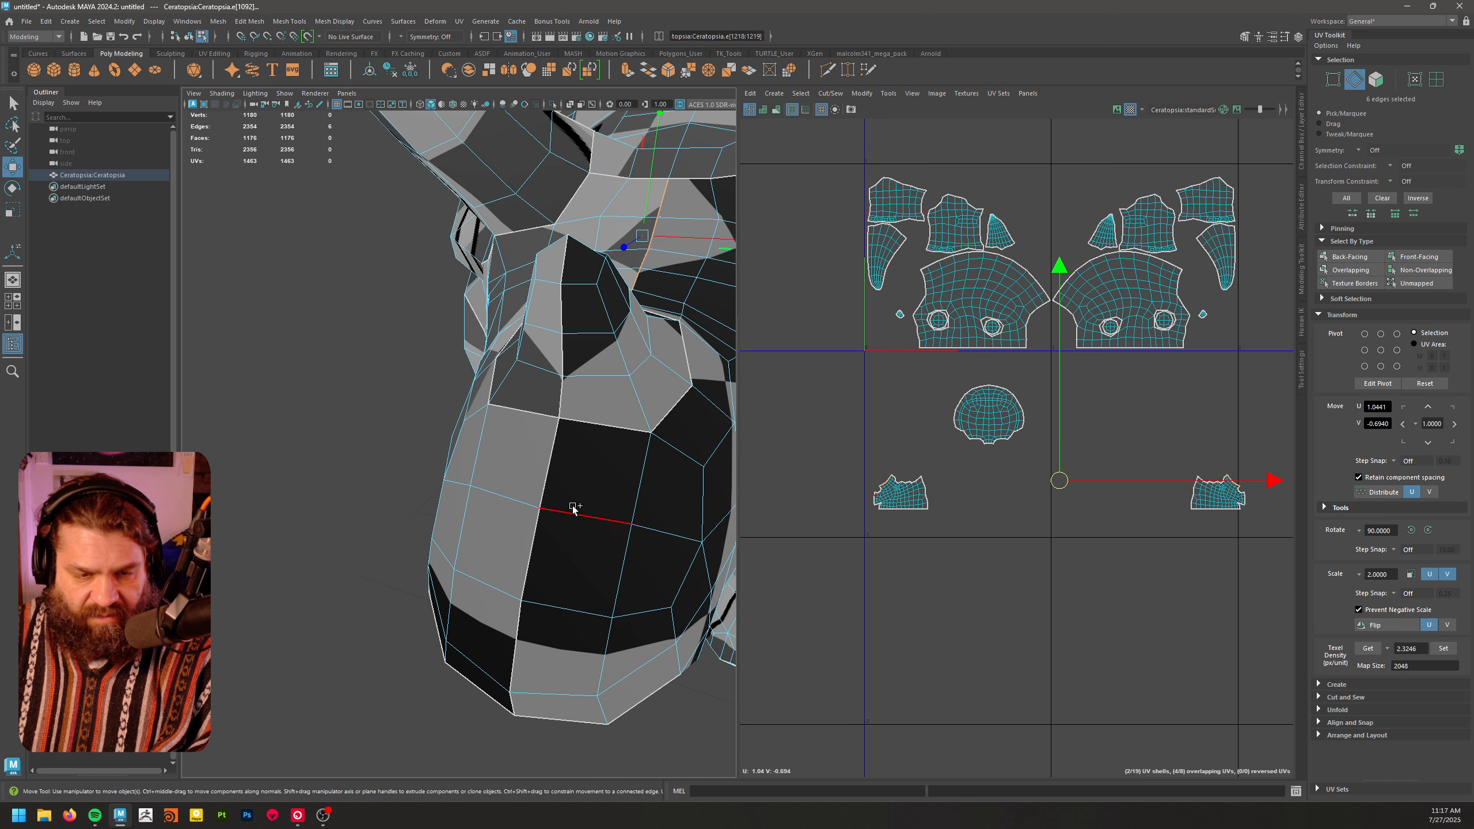
left_click(510, 636, "shift")
right_click_drag(521, 637, 482, 604, "alt")
left_click_drag(482, 604, 511, 523, "alt")
middle_click_drag(511, 523, 464, 589, "alt")
right_click_drag(464, 589, 566, 563, "alt")
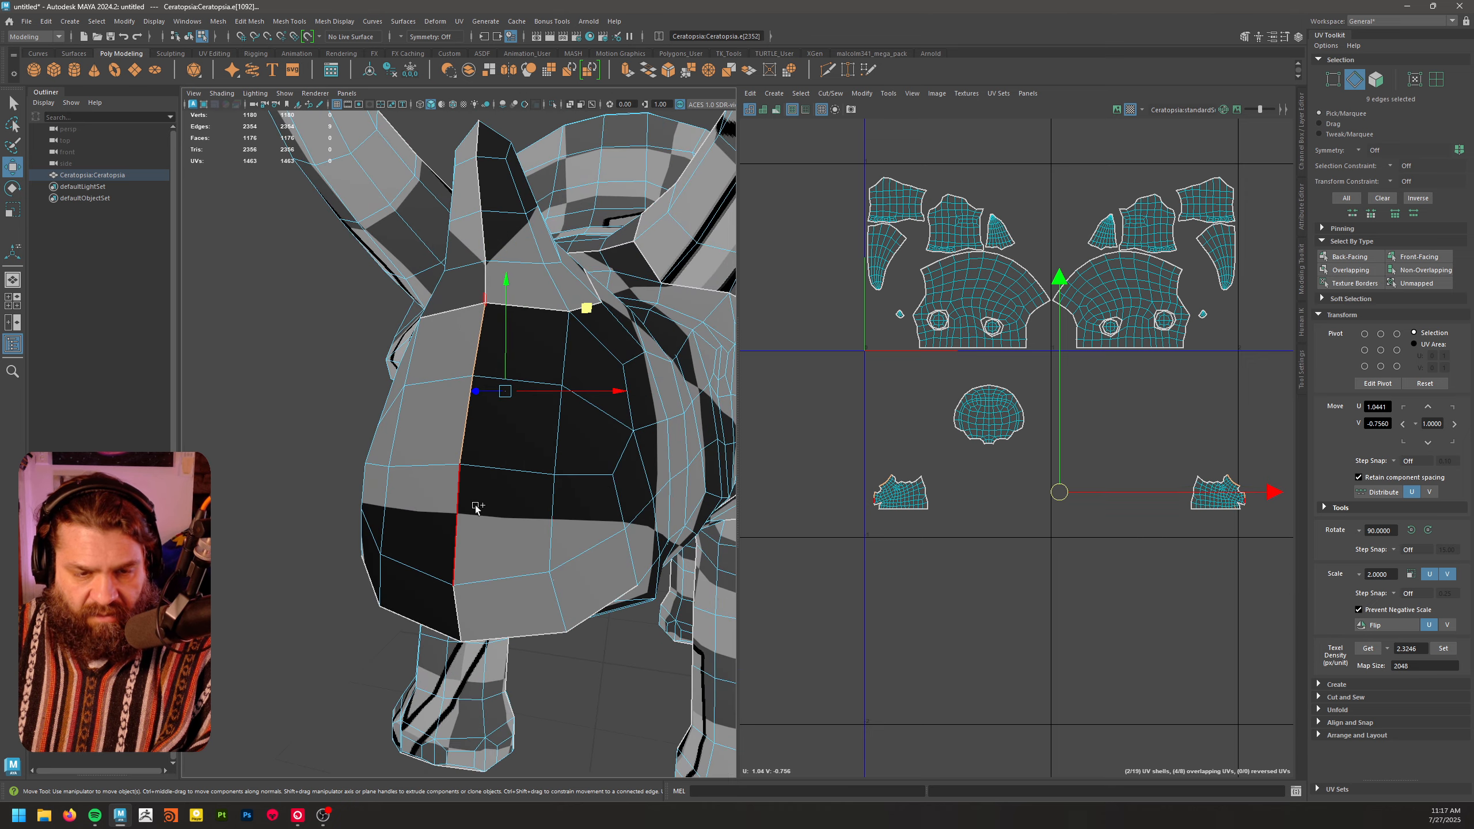
left_click_drag(489, 565, 488, 521, "alt")
left_click(476, 382, "shift")
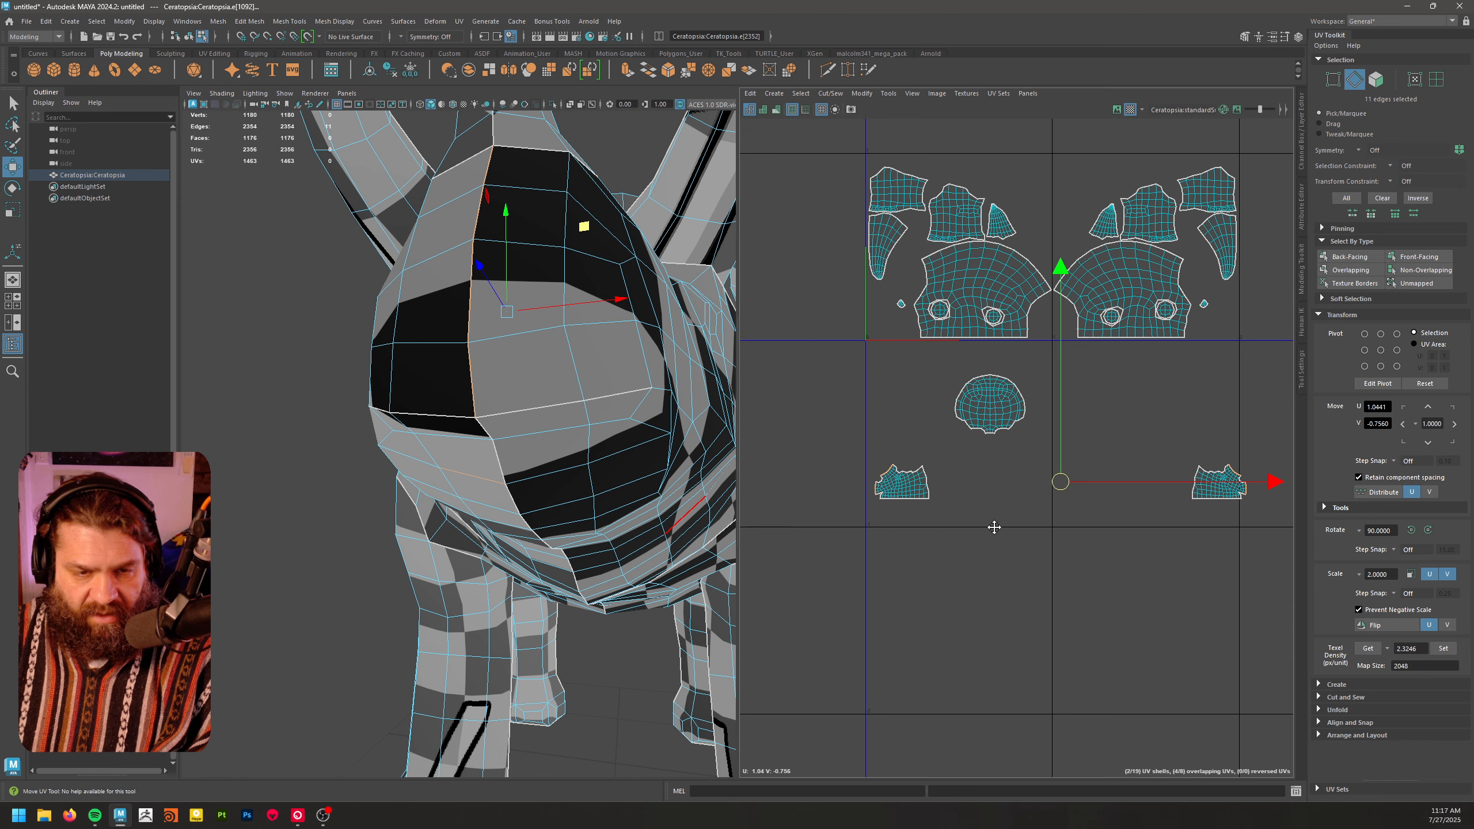
scroll(990, 516, "up", 10)
right_click(1003, 439, "shift")
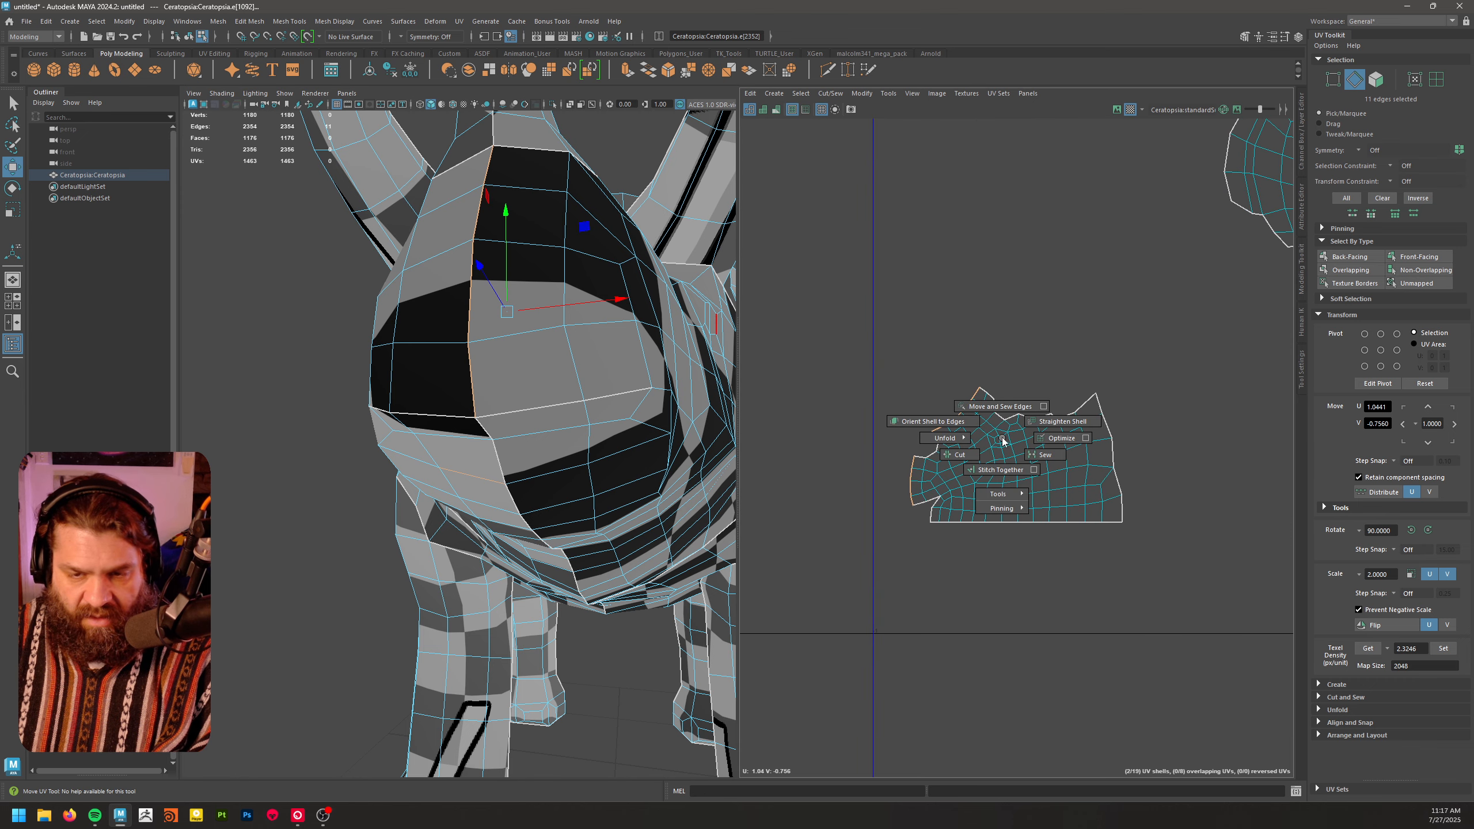
left_click(1009, 406)
- Rotate the joined head shell so its centre line stands vertical, unfold it, and clear the selection
scroll(944, 402, "down", 5)
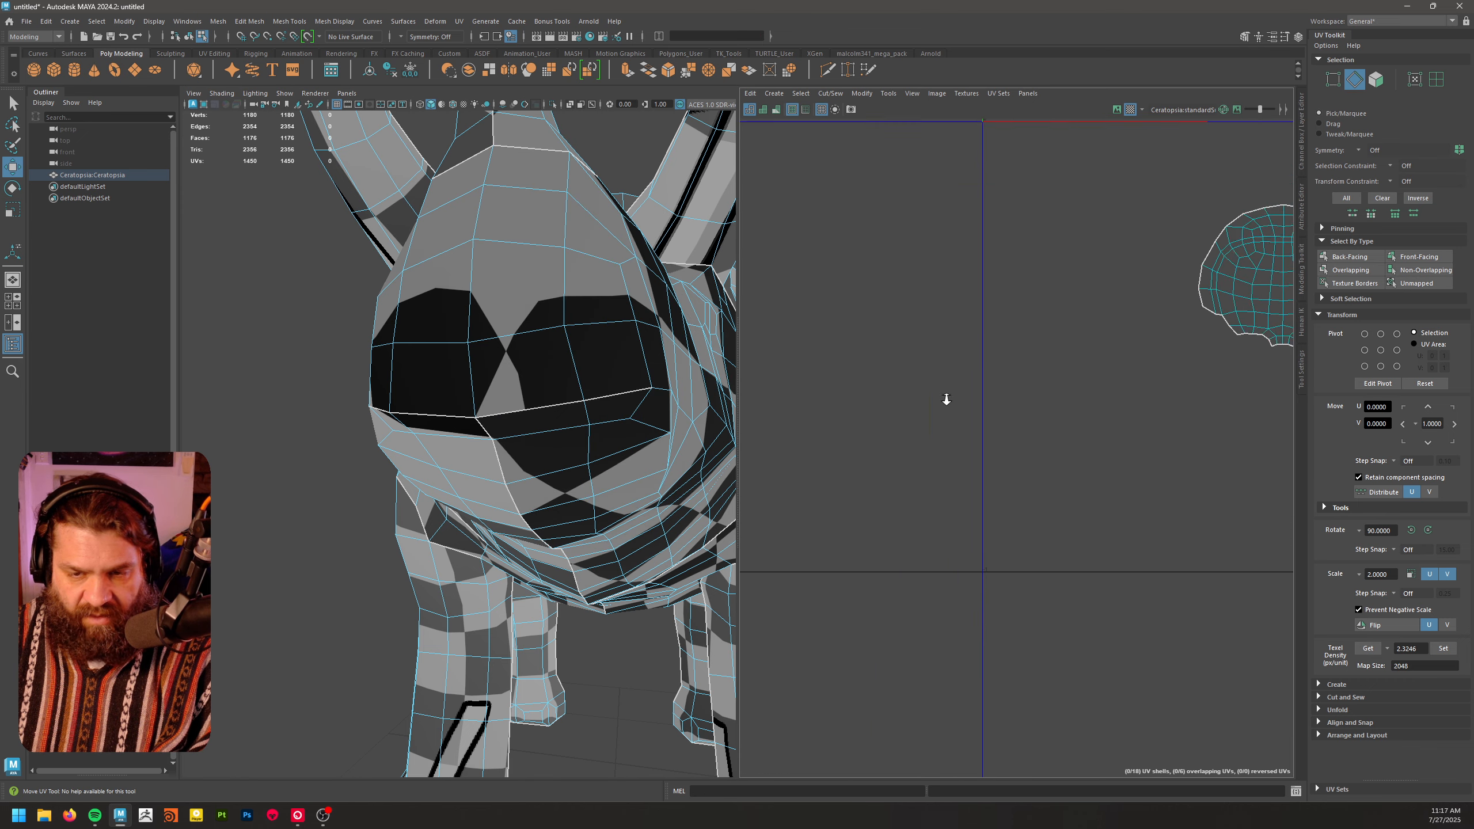
right_click_drag(1044, 468, 1125, 450, "alt")
middle_click_drag(1125, 450, 1246, 483, "alt")
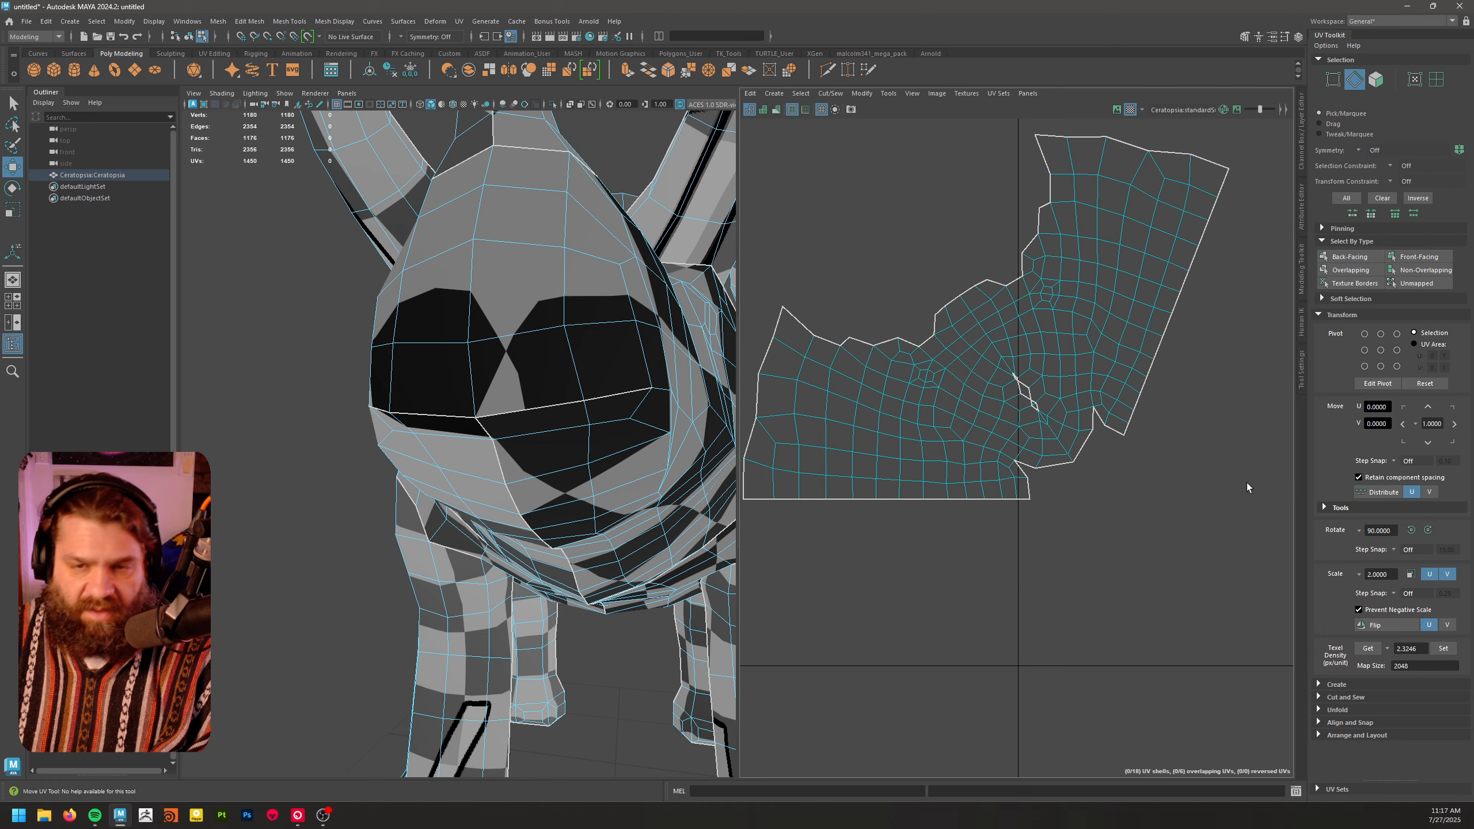
right_click_drag(1082, 359, 1131, 366)
left_click(1087, 332)
key("e")
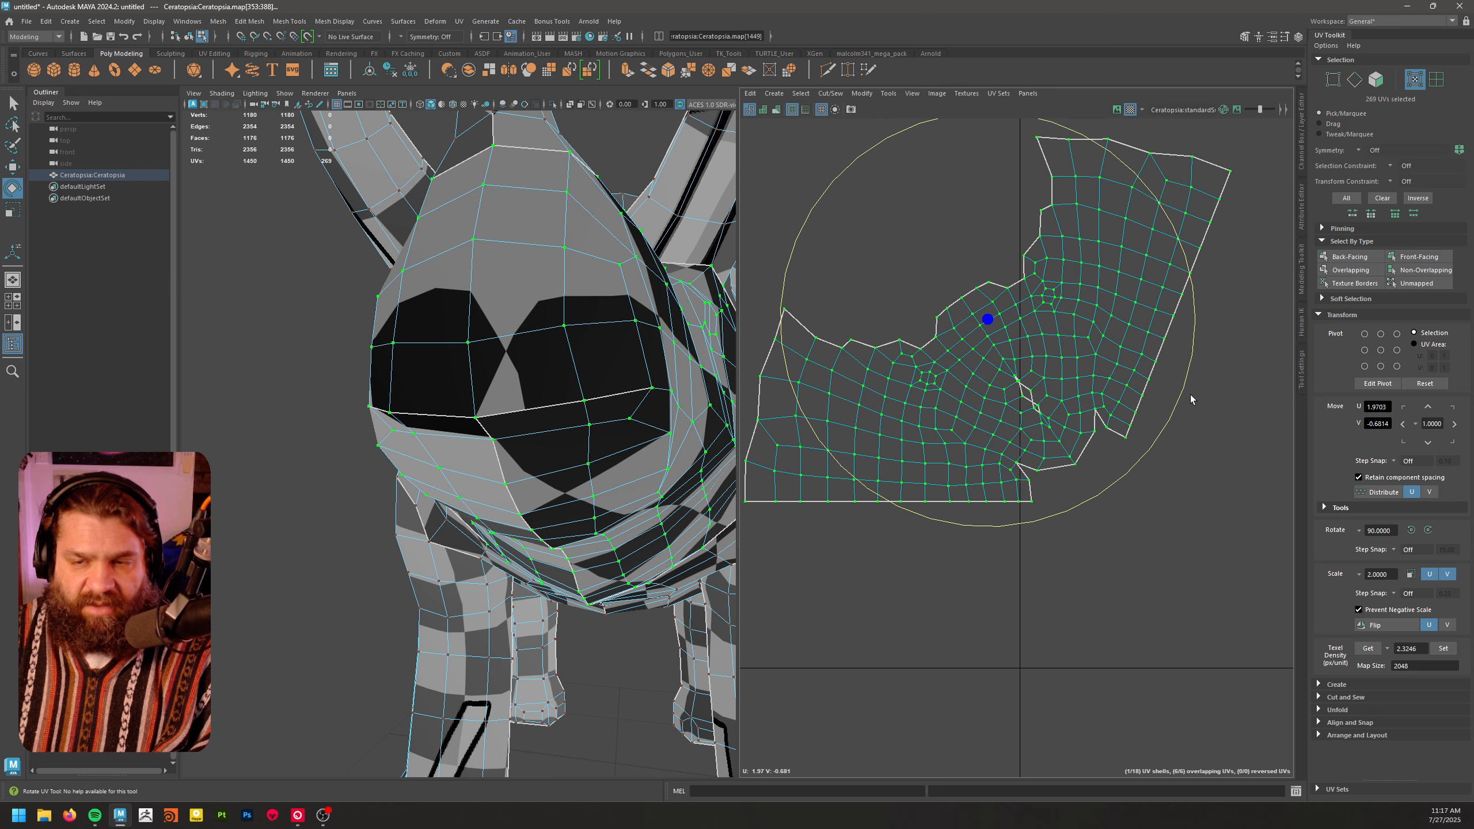
left_click_drag(1191, 394, 1093, 469)
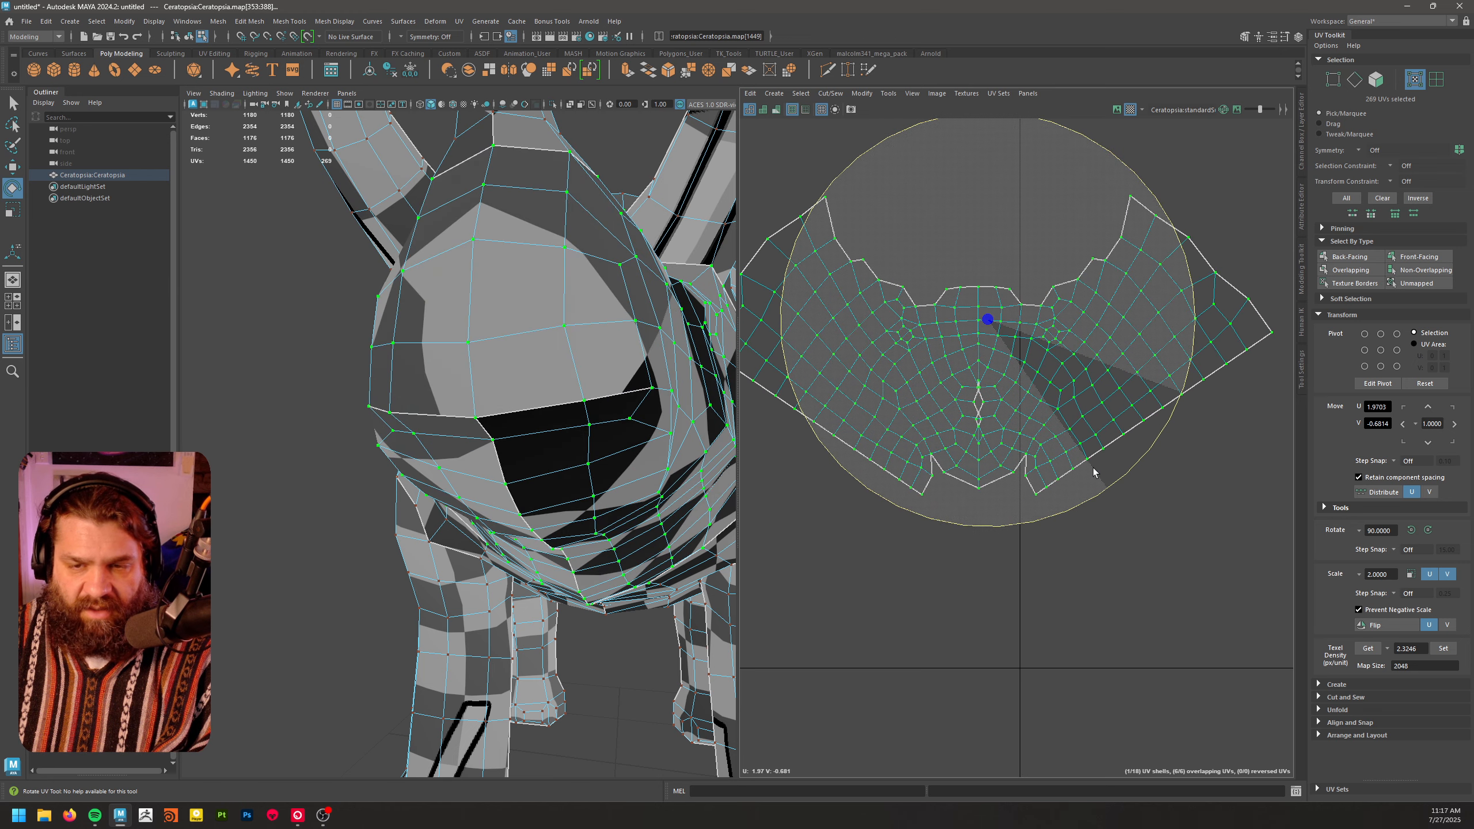
right_click_drag(1000, 409, 852, 403, "shift")
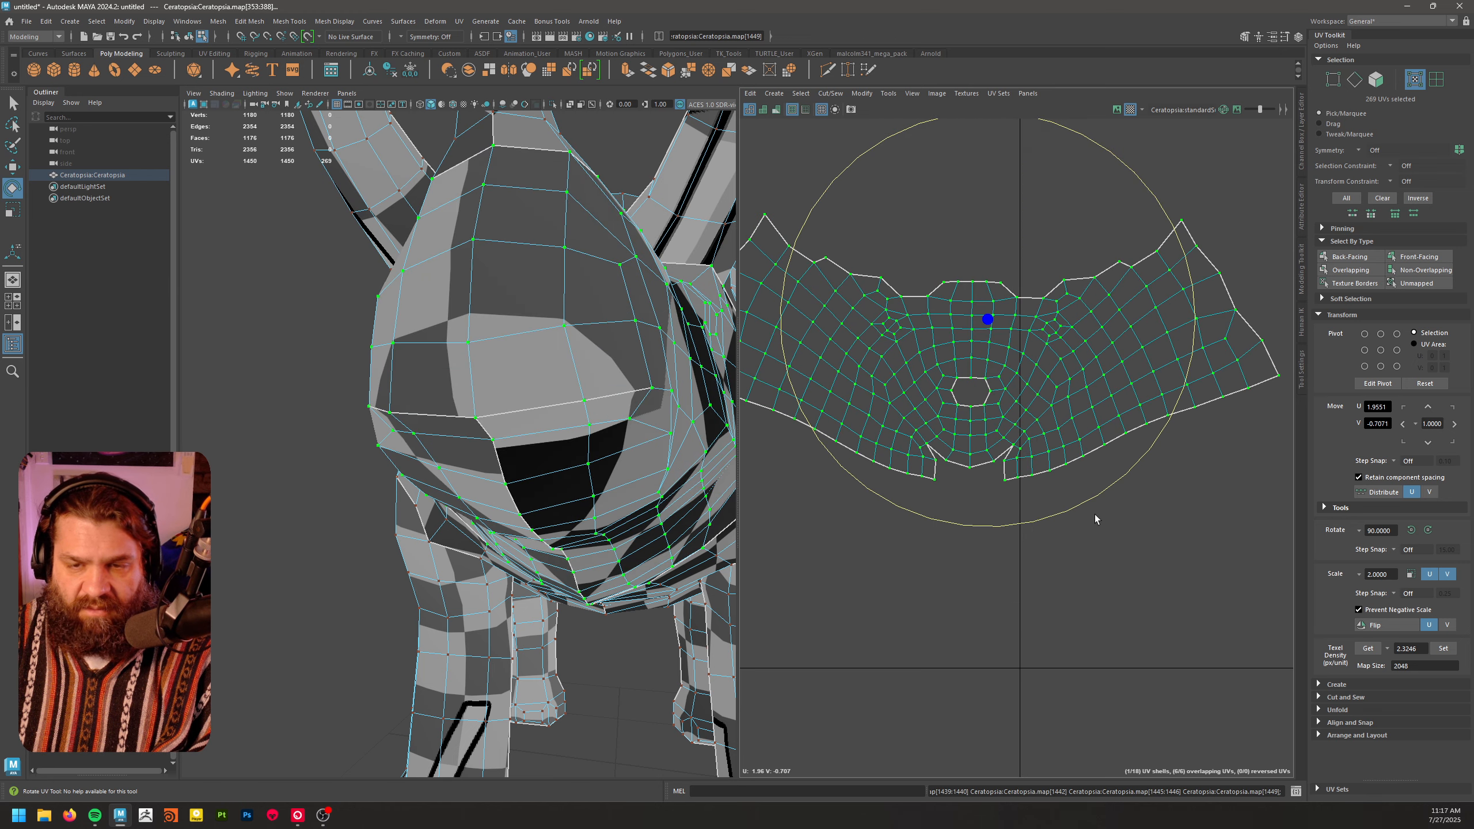
scroll(1094, 519, "down", 2)
left_click(1166, 593)
scroll(1221, 586, "down", 3)
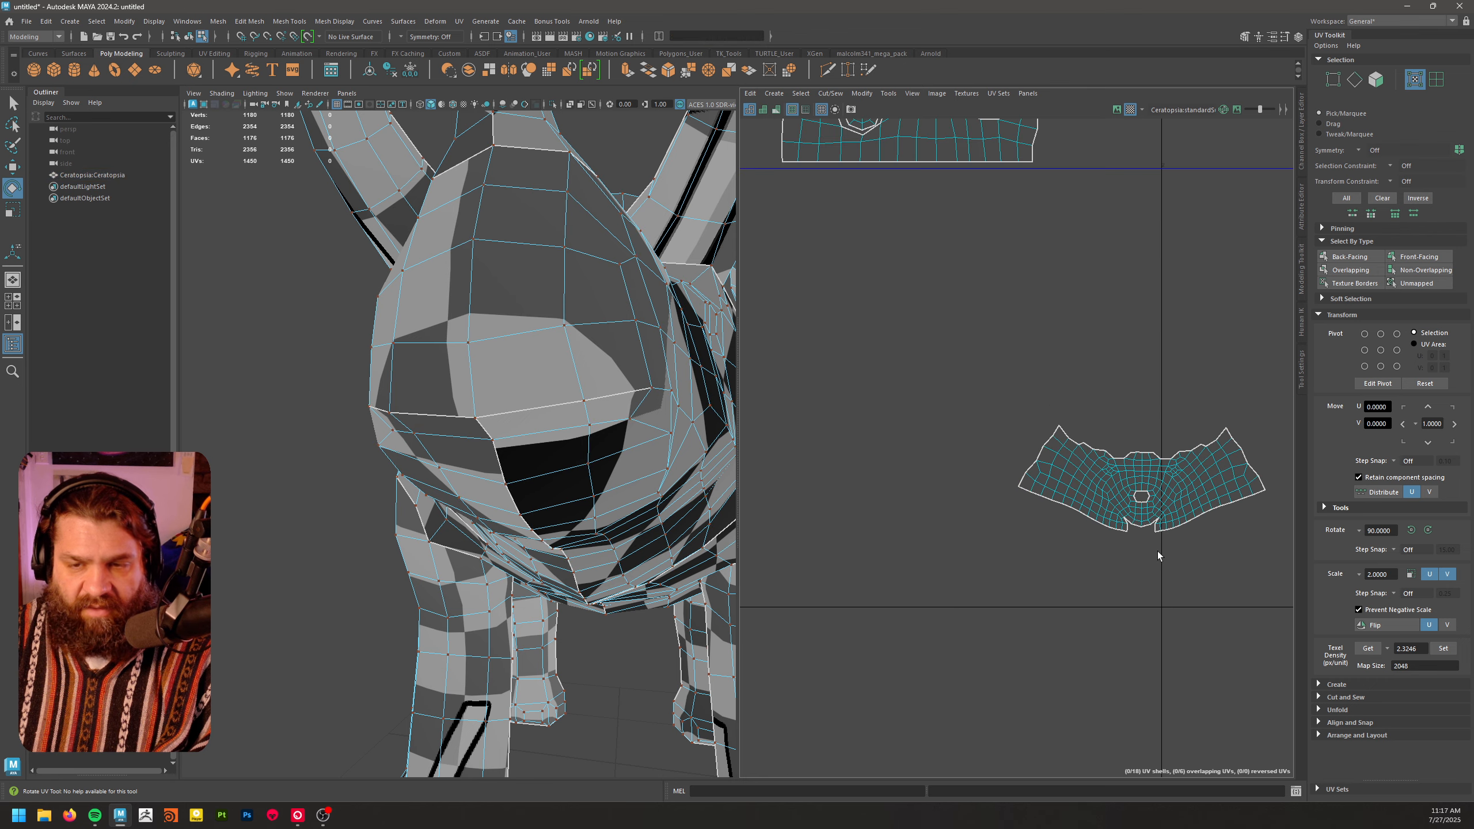
- Select the unfolded head shell's UVs and move the shell directly beneath the frill shell, roughly aligned with its centre
right_click_drag(650, 497, 496, 471, "alt")
left_click_drag(497, 470, 586, 462, "alt")
left_click_drag(398, 436, 312, 484, "alt")
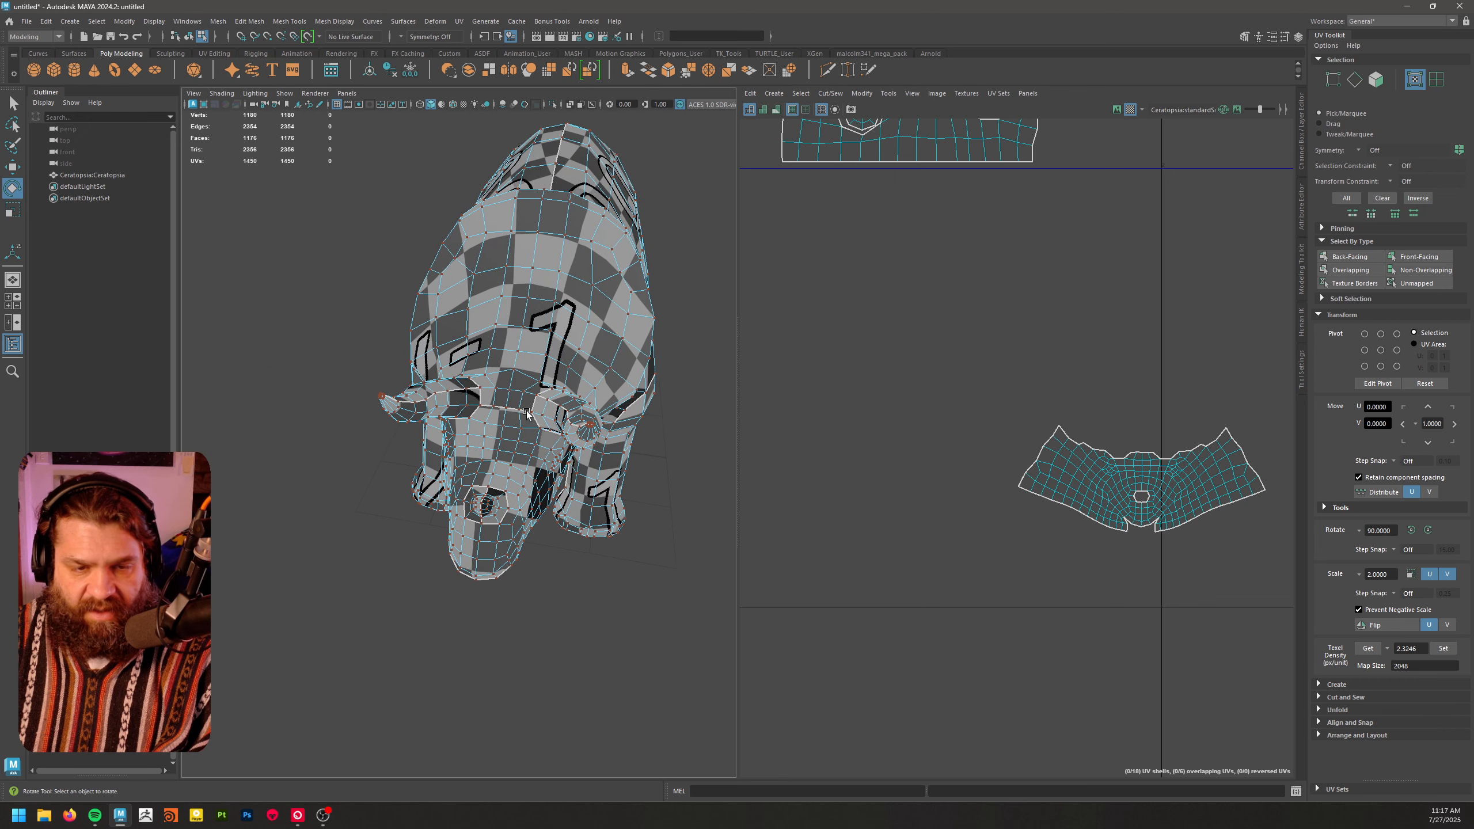
scroll(1095, 522, "down", 3)
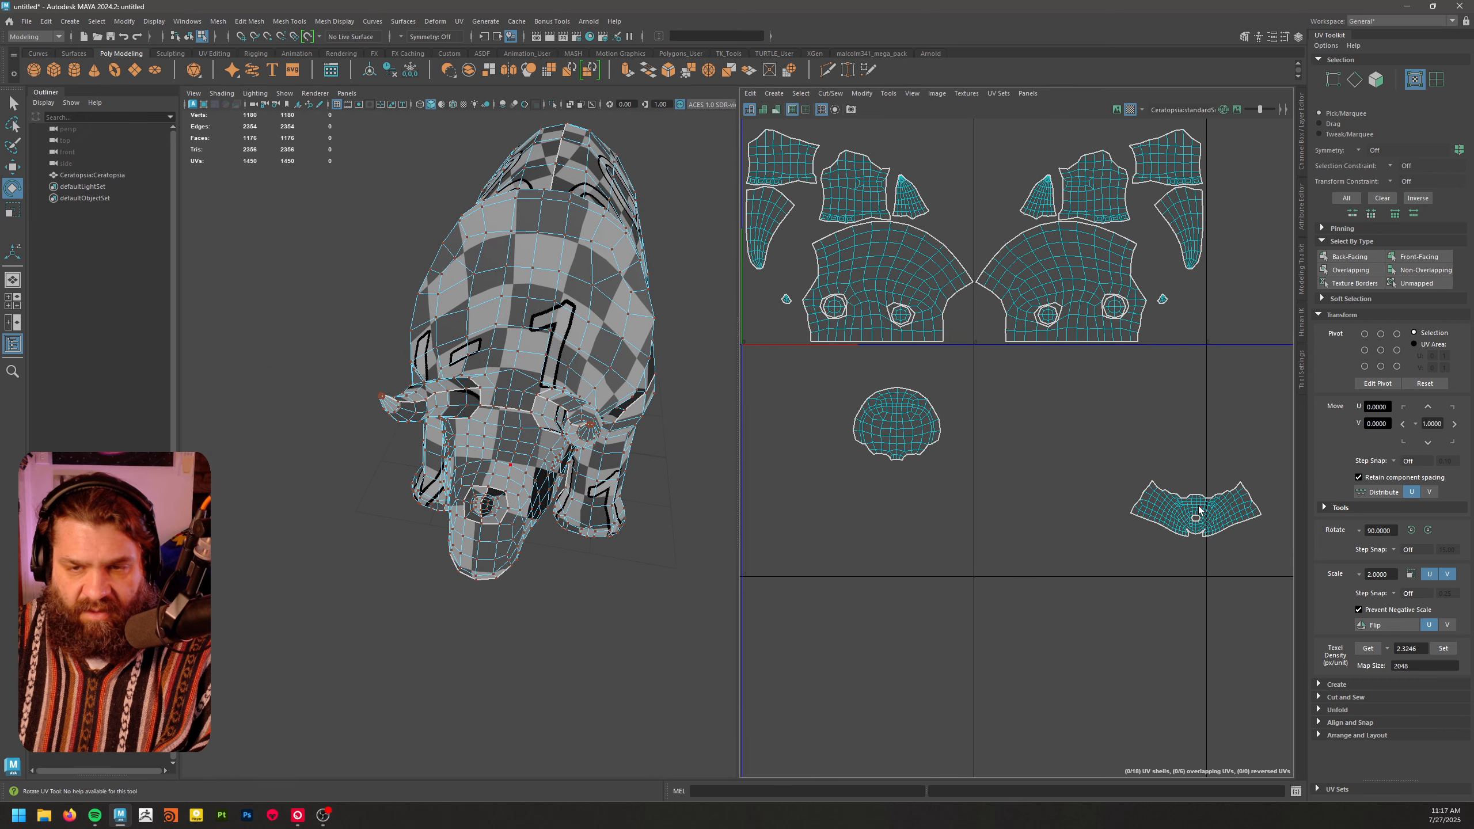
left_click(1218, 524)
key("w")
left_click_drag(1188, 510, 896, 480)
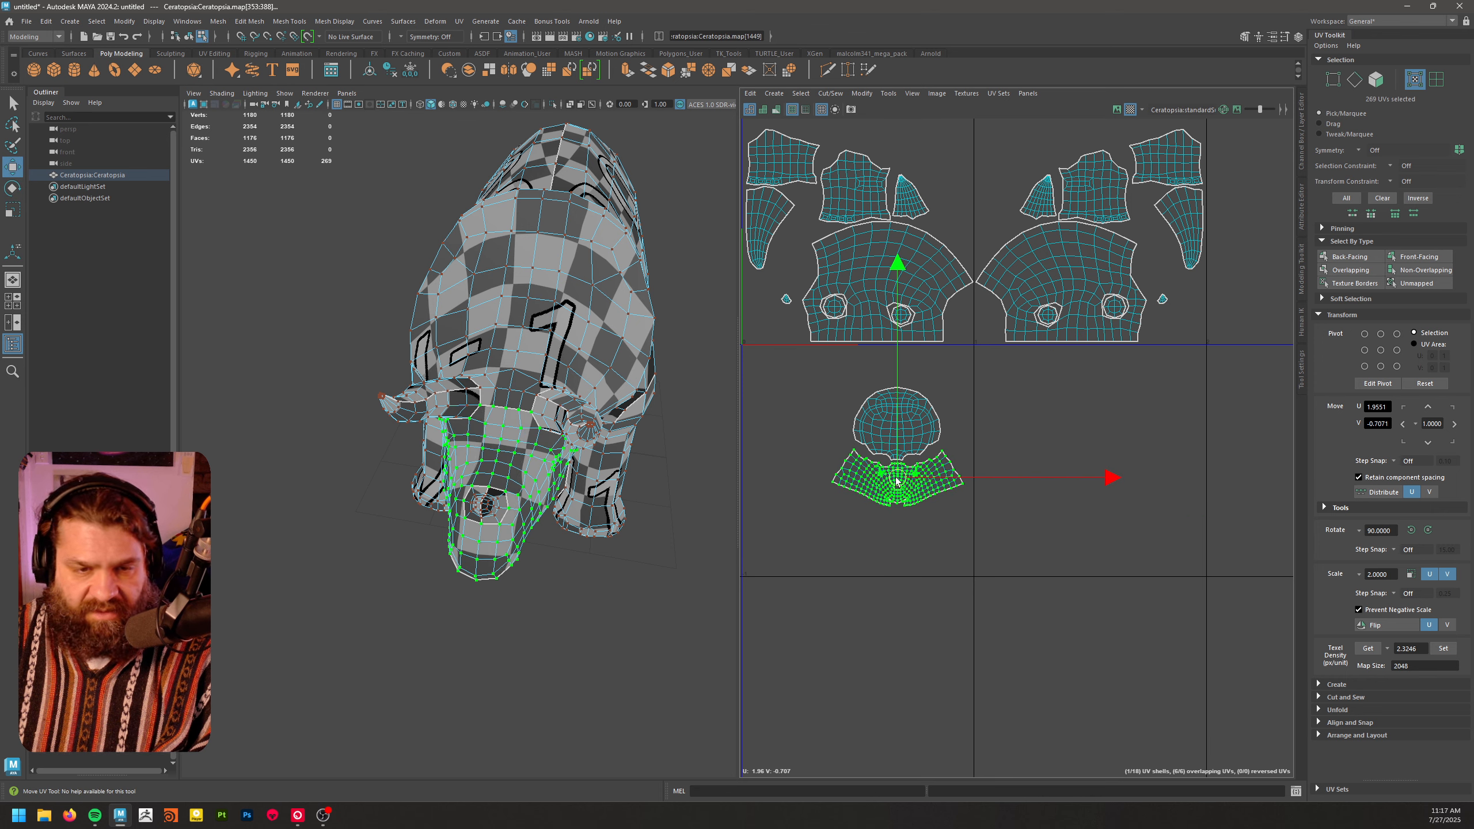
scroll(888, 467, "up", 11)
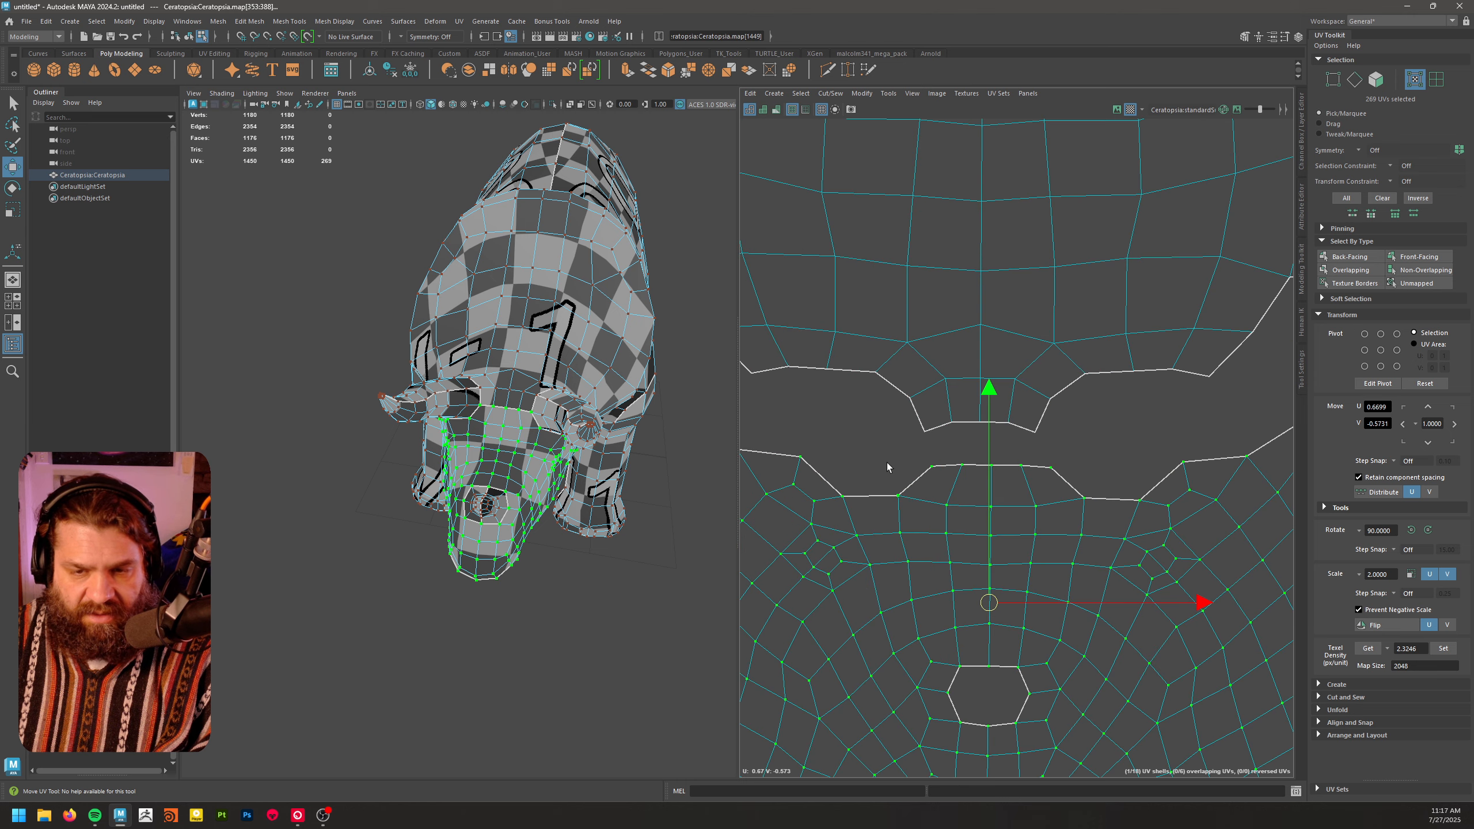
- Select the border edges between the frill and head shells on one side of the model, behind the brow horn
scroll(915, 472, "down", 1)
middle_click_drag(915, 473, 1053, 445, "alt")
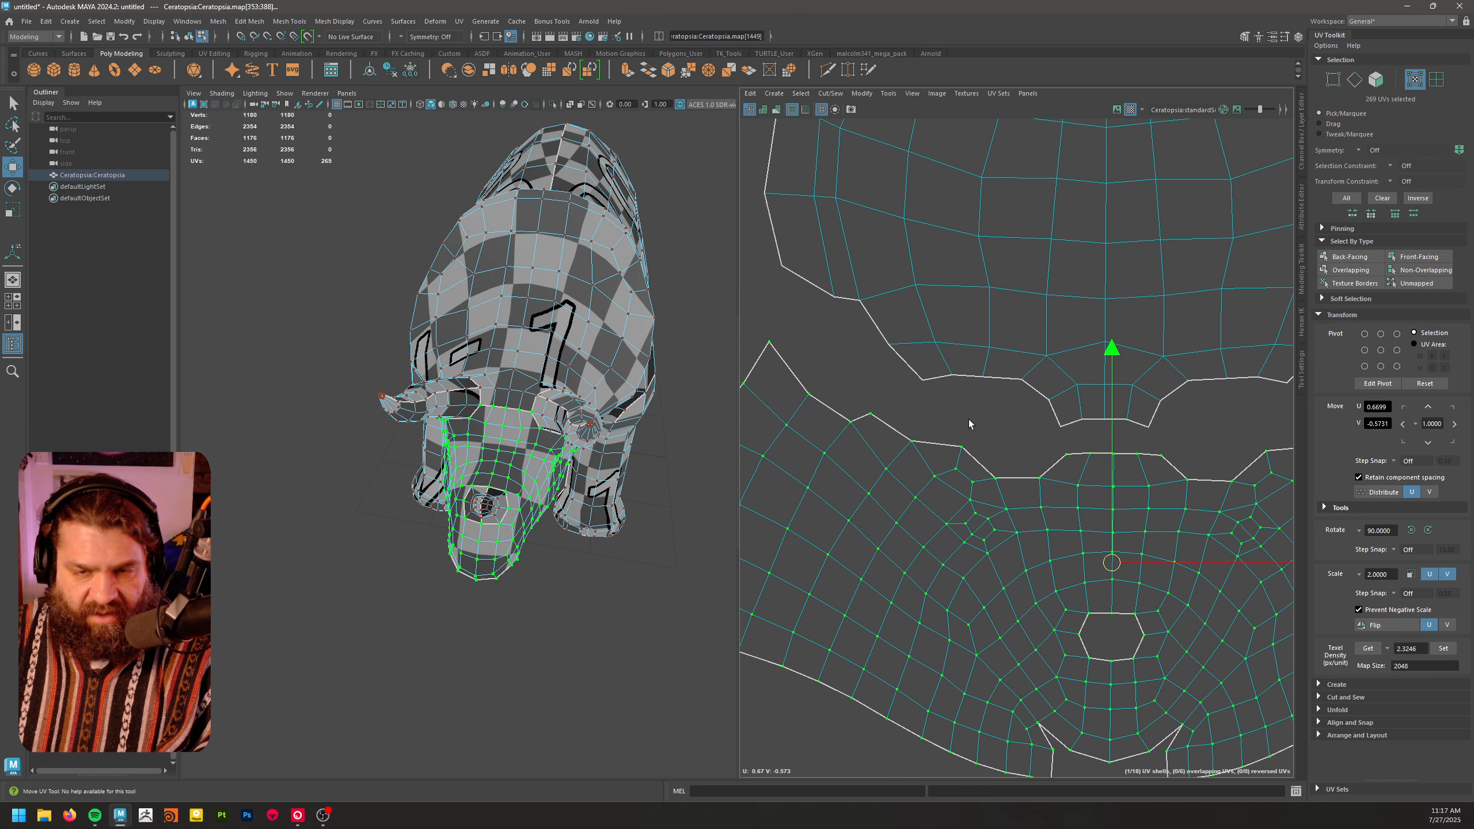
middle_click_drag(971, 425, 990, 444, "alt")
right_click_drag(1199, 493, 1052, 447, "alt")
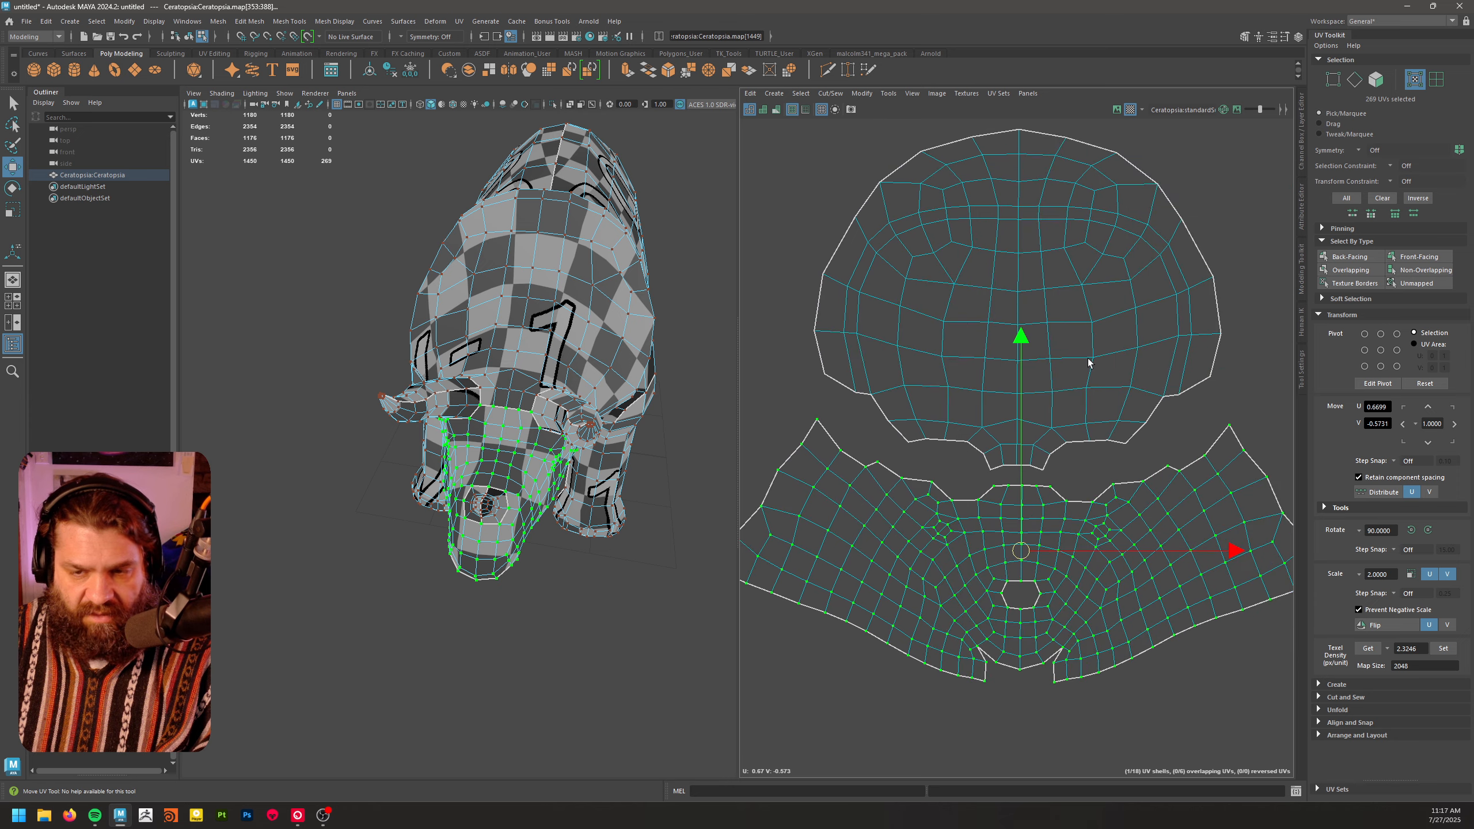
left_click_drag(497, 441, 639, 430, "alt")
right_click_drag(464, 435, 534, 441, "alt")
left_click_drag(466, 426, 545, 460, "alt")
right_click_drag(503, 424, 509, 369)
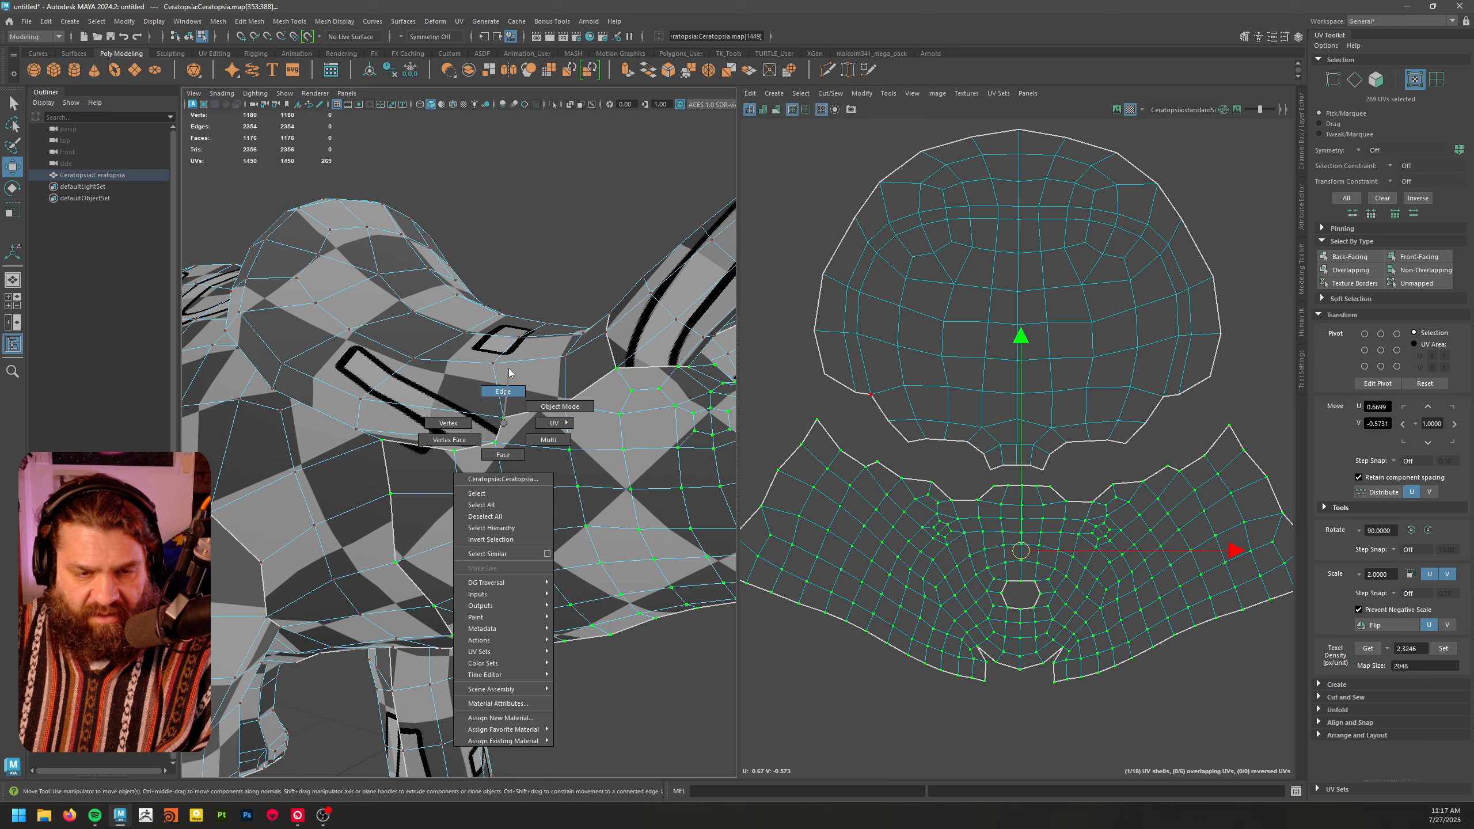
left_click(500, 431)
key("q")
left_click(528, 412, "shift")
left_click(592, 385, "shift")
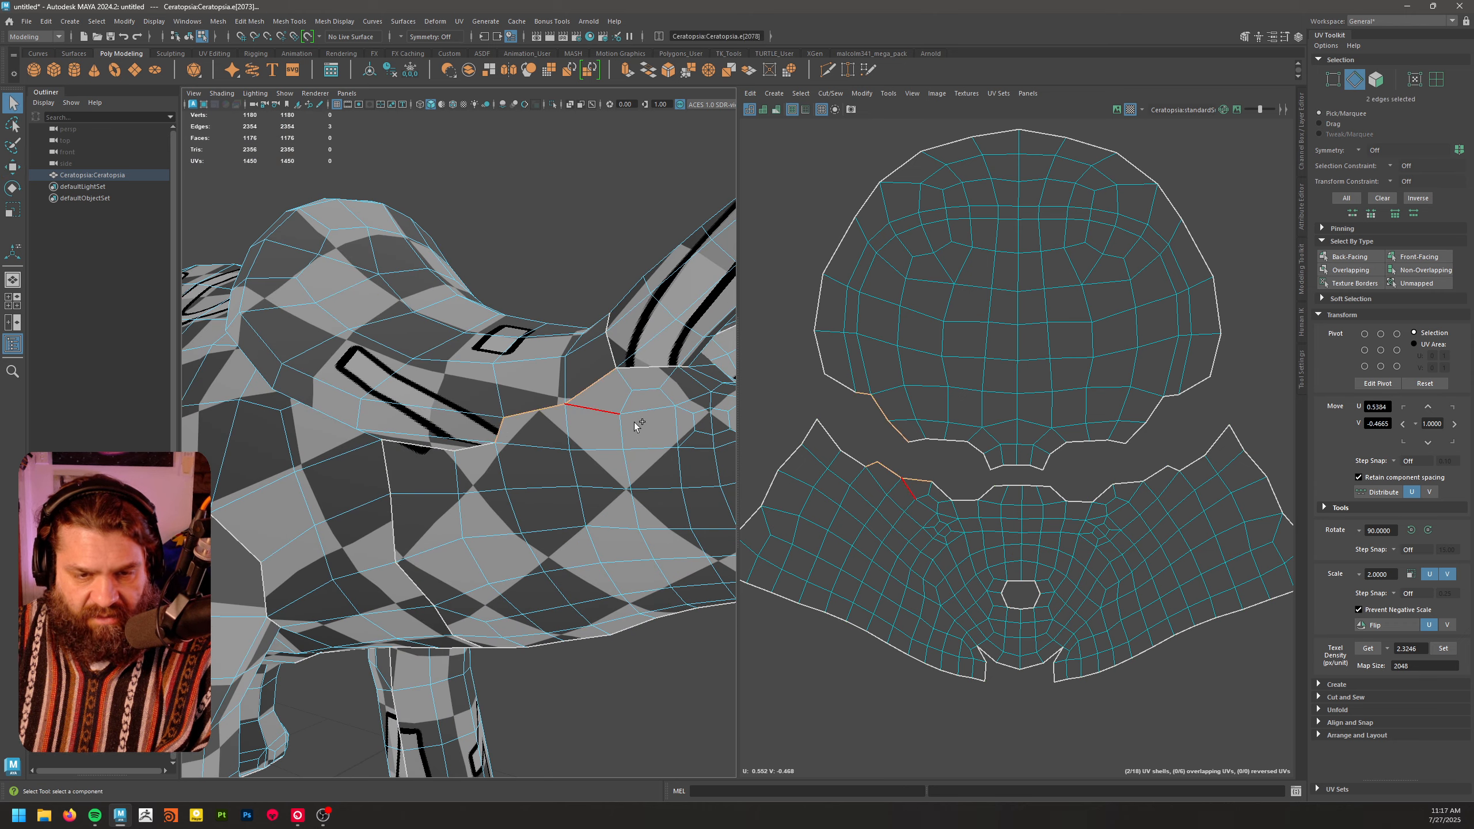
left_click_drag(640, 425, 527, 410, "alt")
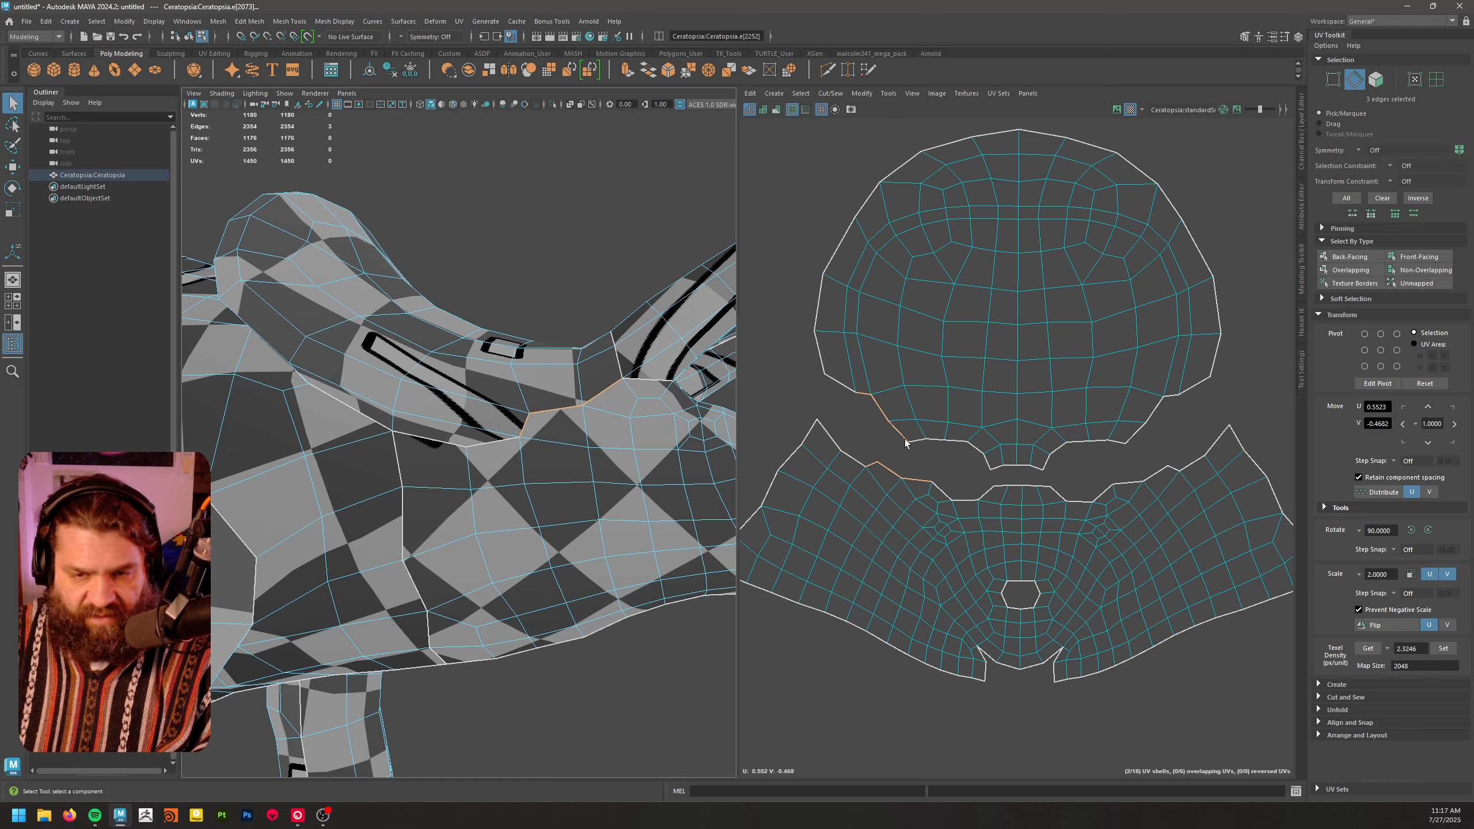
- Add the matching border edges between the horns and on the opposite side, and join frill and head with Move and Sew Edges
left_click_drag(620, 449, 474, 487, "alt")
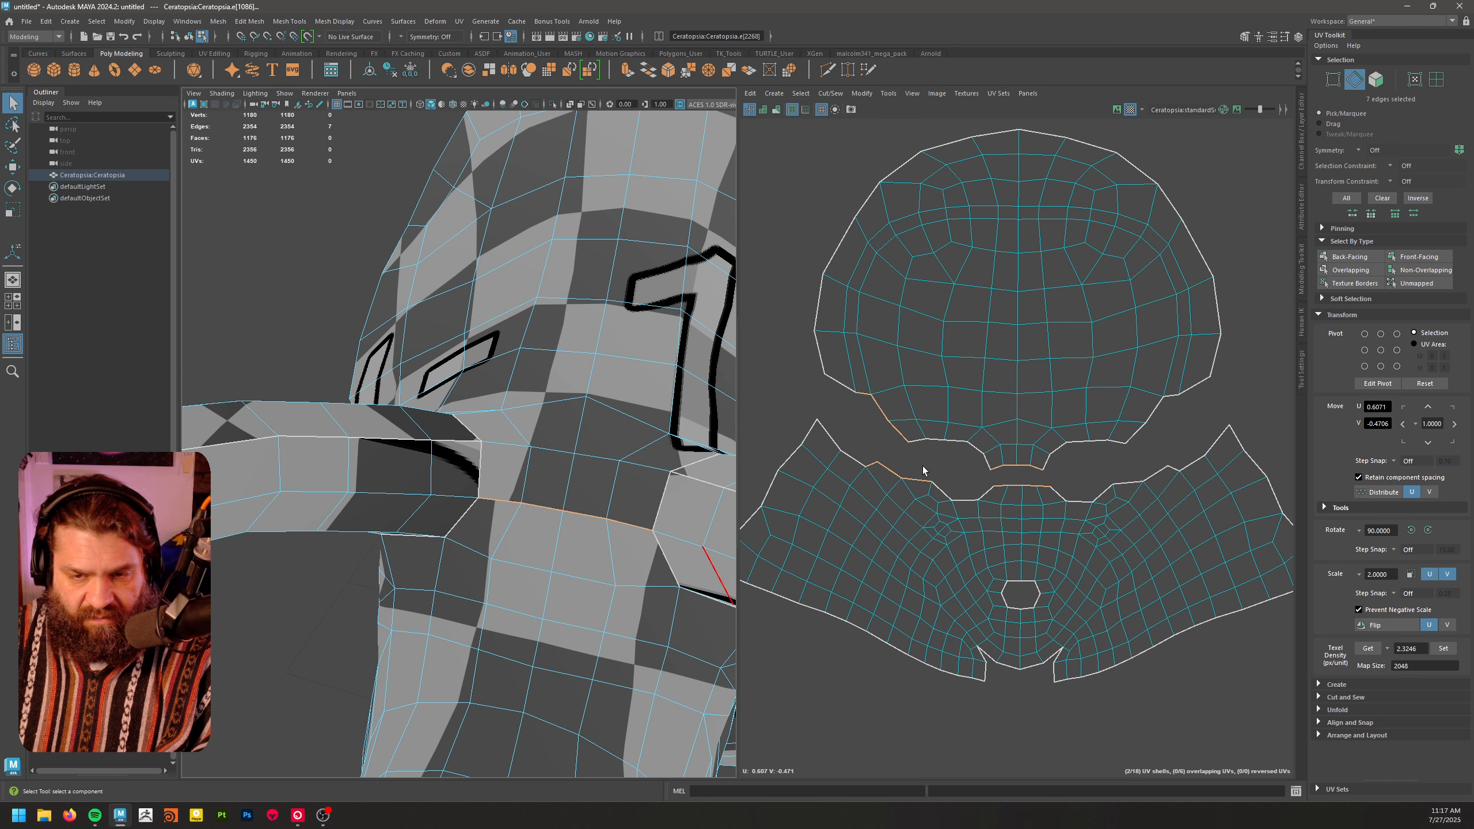
left_click_drag(569, 505, 520, 463, "alt")
scroll(633, 493, "down", 6)
left_click(517, 415, "shift")
left_click_drag(438, 485, 640, 482, "alt")
middle_click_drag(1102, 506, 1084, 488, "alt")
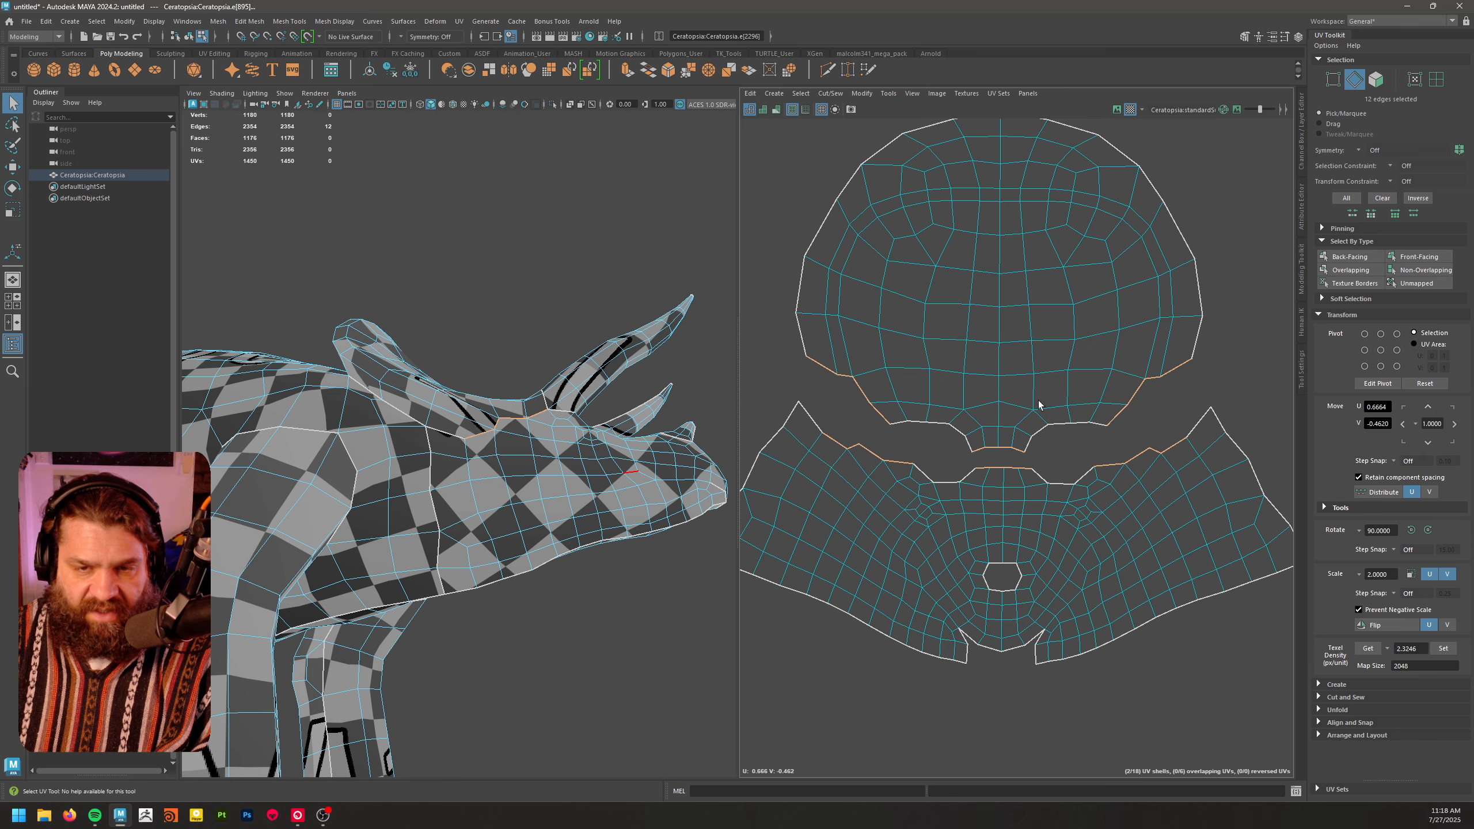
middle_click_drag(1038, 405, 1072, 358, "alt")
right_click(1082, 418, "shift")
left_click(1072, 388)
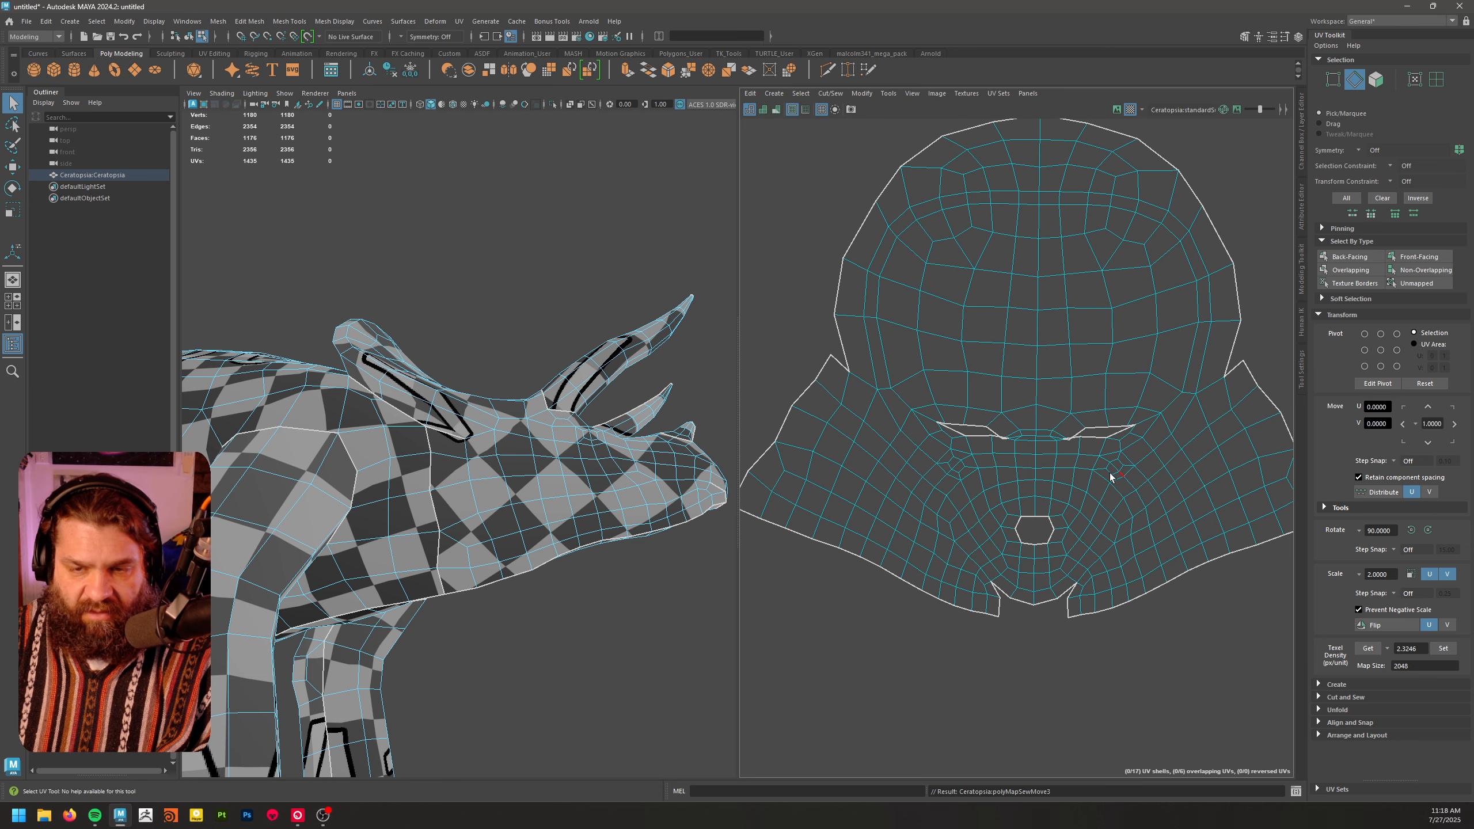
- Unfold the combined frill and head shell, and clear the selection
right_click_drag(1103, 462, 1085, 450, "ctrl")
right_click(1051, 424, "shift")
left_click(1022, 428)
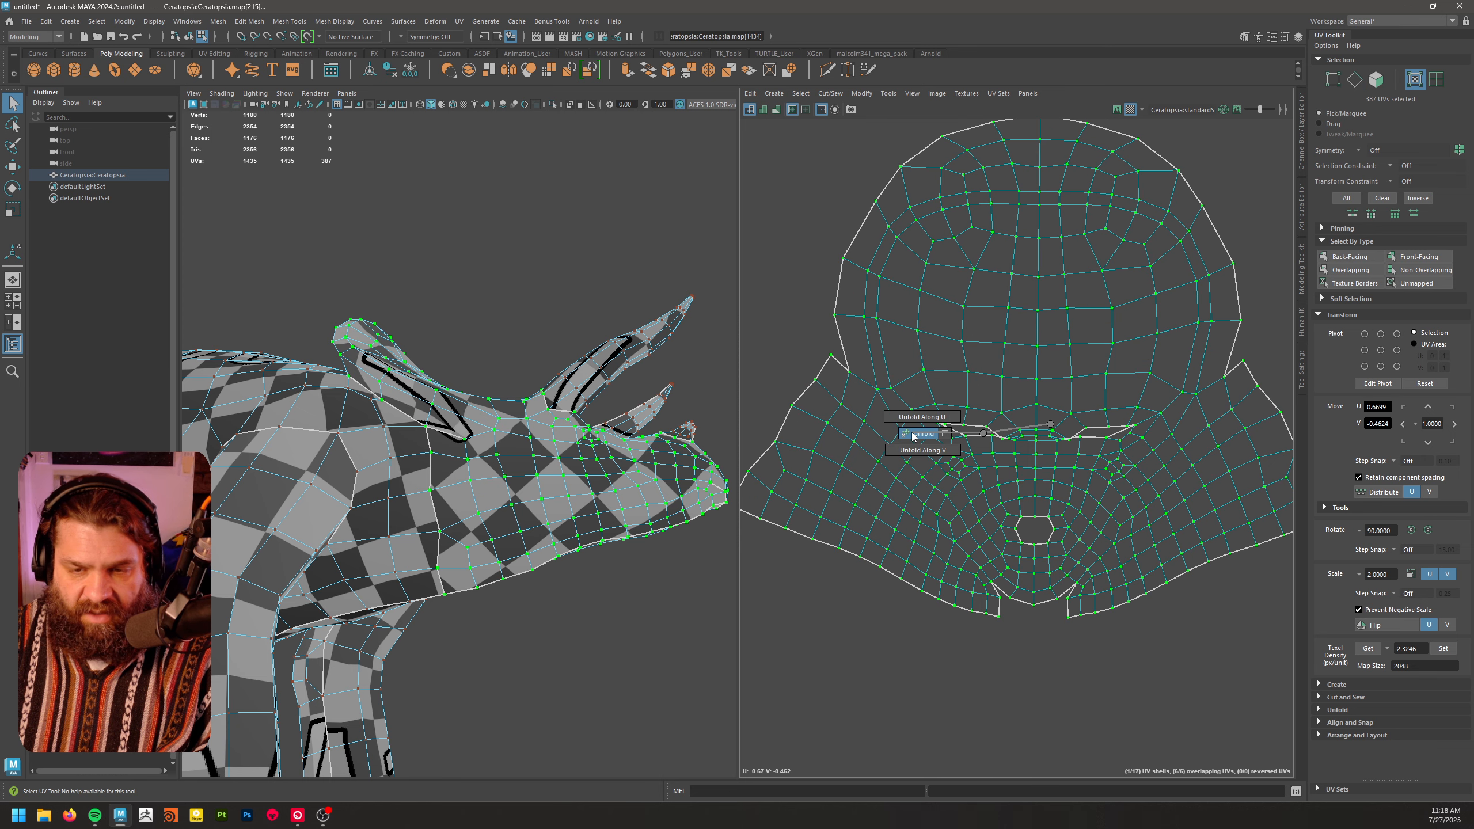
right_click_drag(1185, 607, 1031, 675, "alt")
left_click(1031, 676)
right_click_drag(1141, 629, 1008, 578, "alt")
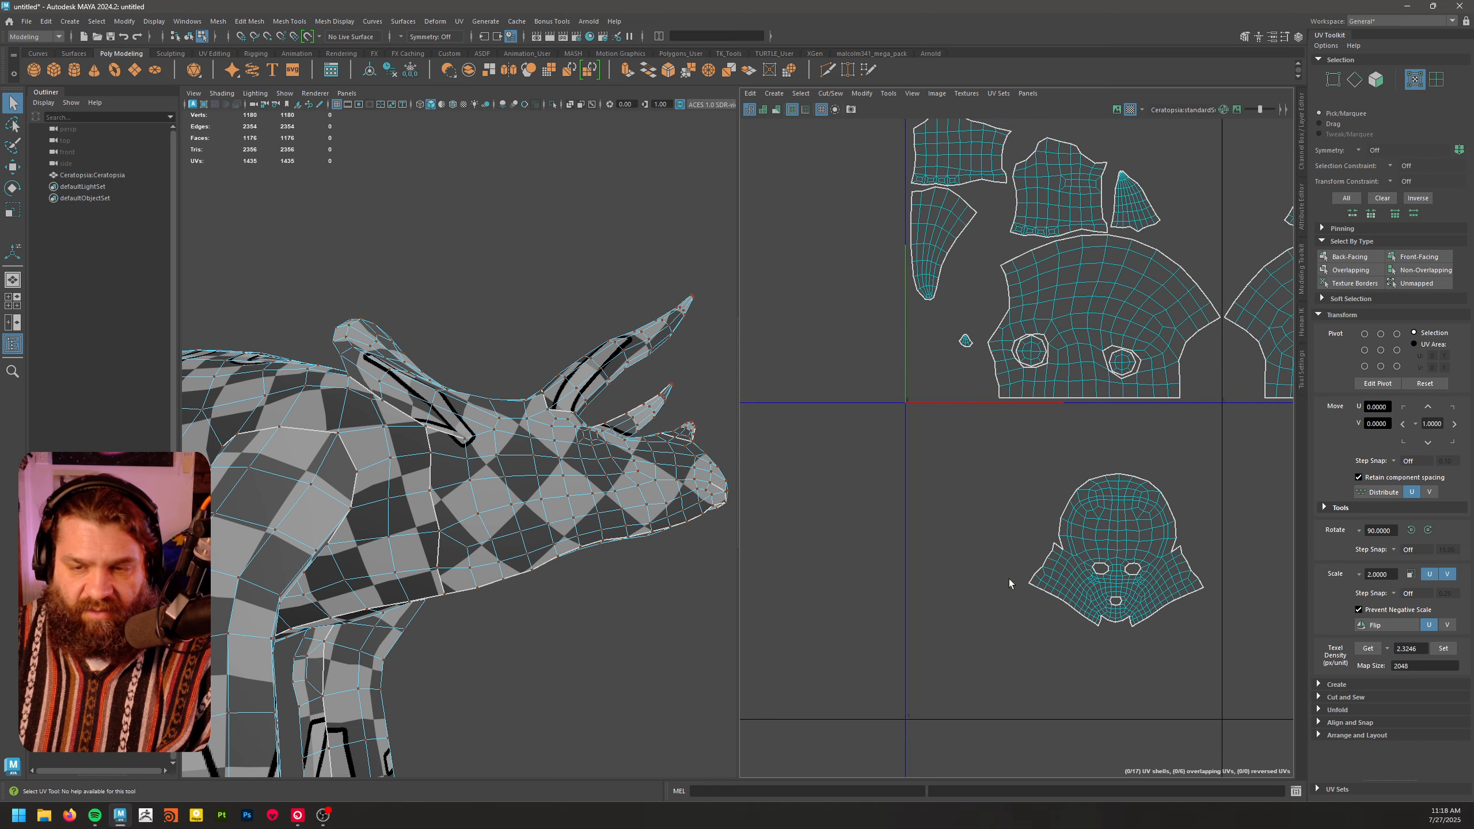
- Select the combined head shell and move it outside the UV tile, beside its left edge near the bottom
middle_click_drag(1009, 578, 994, 550, "alt")
double_click(1124, 513)
key("w")
left_click_drag(1101, 522, 940, 536)
left_click_drag(512, 513, 441, 511, "alt")
scroll(528, 419, "down", 4)
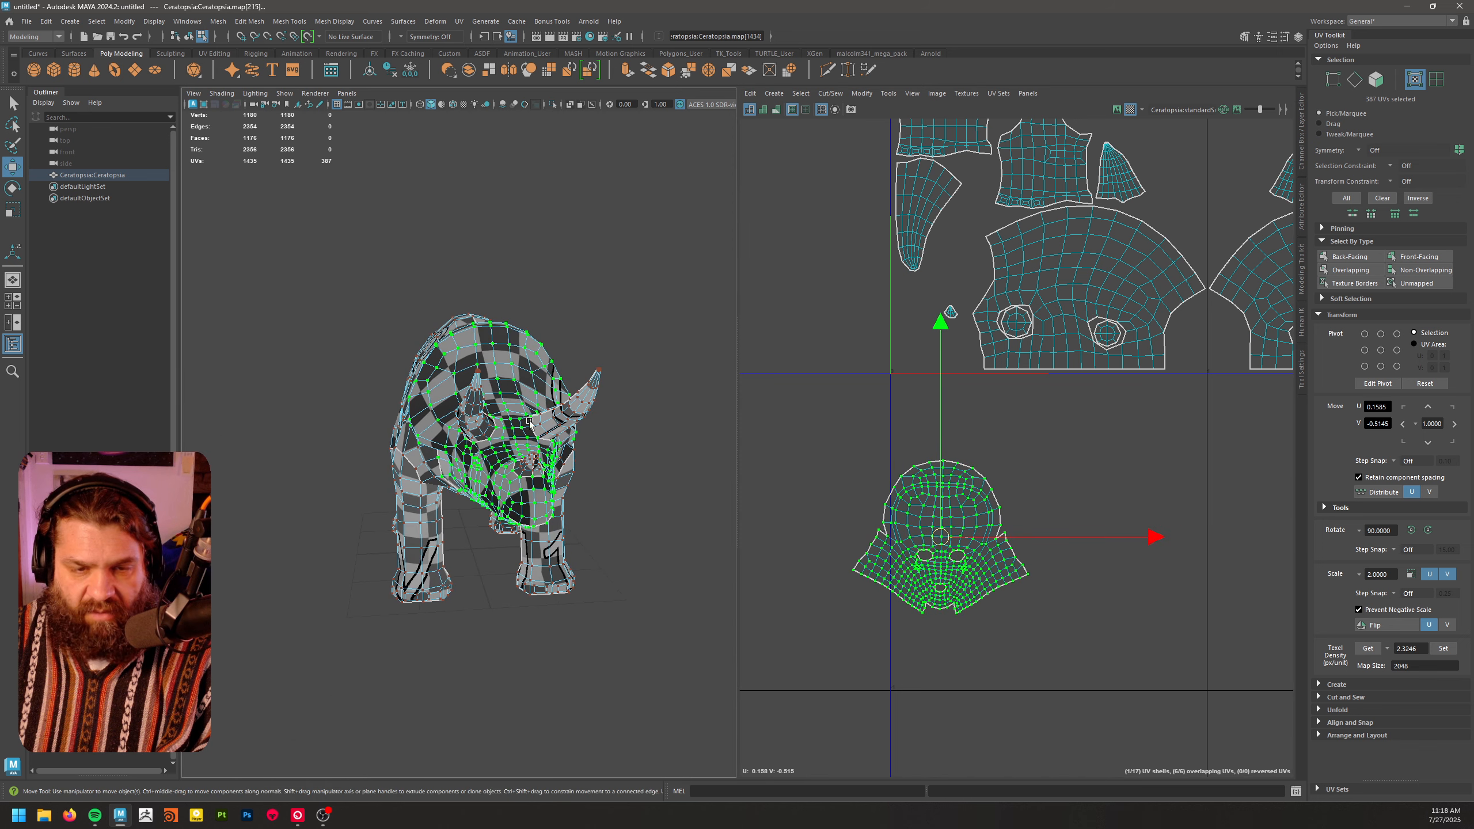
left_click_drag(548, 461, 483, 513, "alt")
left_click_drag(538, 386, 475, 485, "alt")
scroll(944, 552, "down", 2)
left_click_drag(942, 541, 785, 347)
- Select both mirrored body shells and move them together into the empty space below the UV tile
middle_click_drag(1079, 496, 888, 538, "alt")
scroll(1030, 504, "up", 1)
middle_click_drag(1030, 504, 1148, 483, "alt")
scroll(1137, 485, "down", 1)
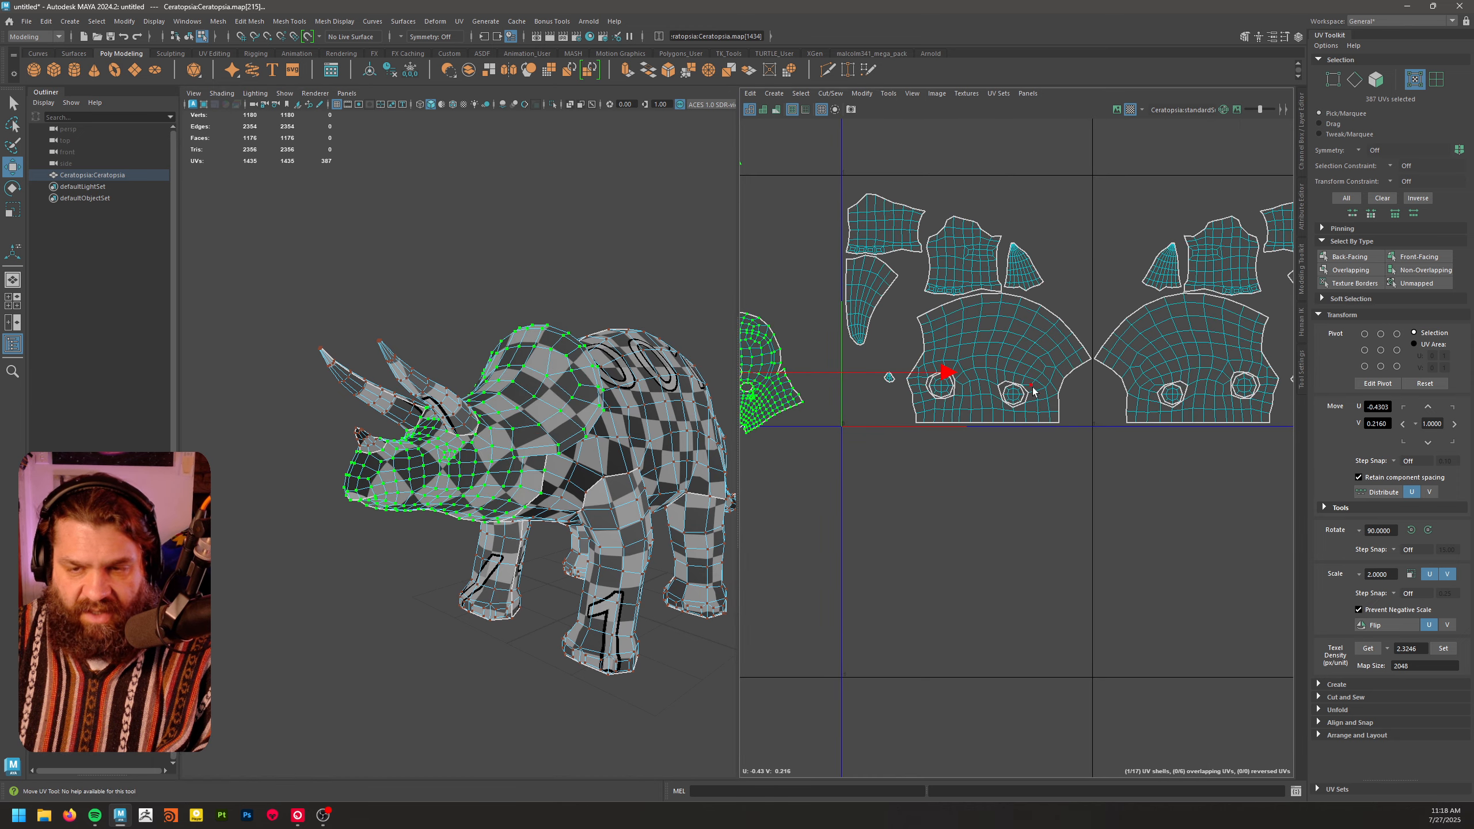
left_click(1034, 393)
left_click_drag(1090, 361, 1074, 588)
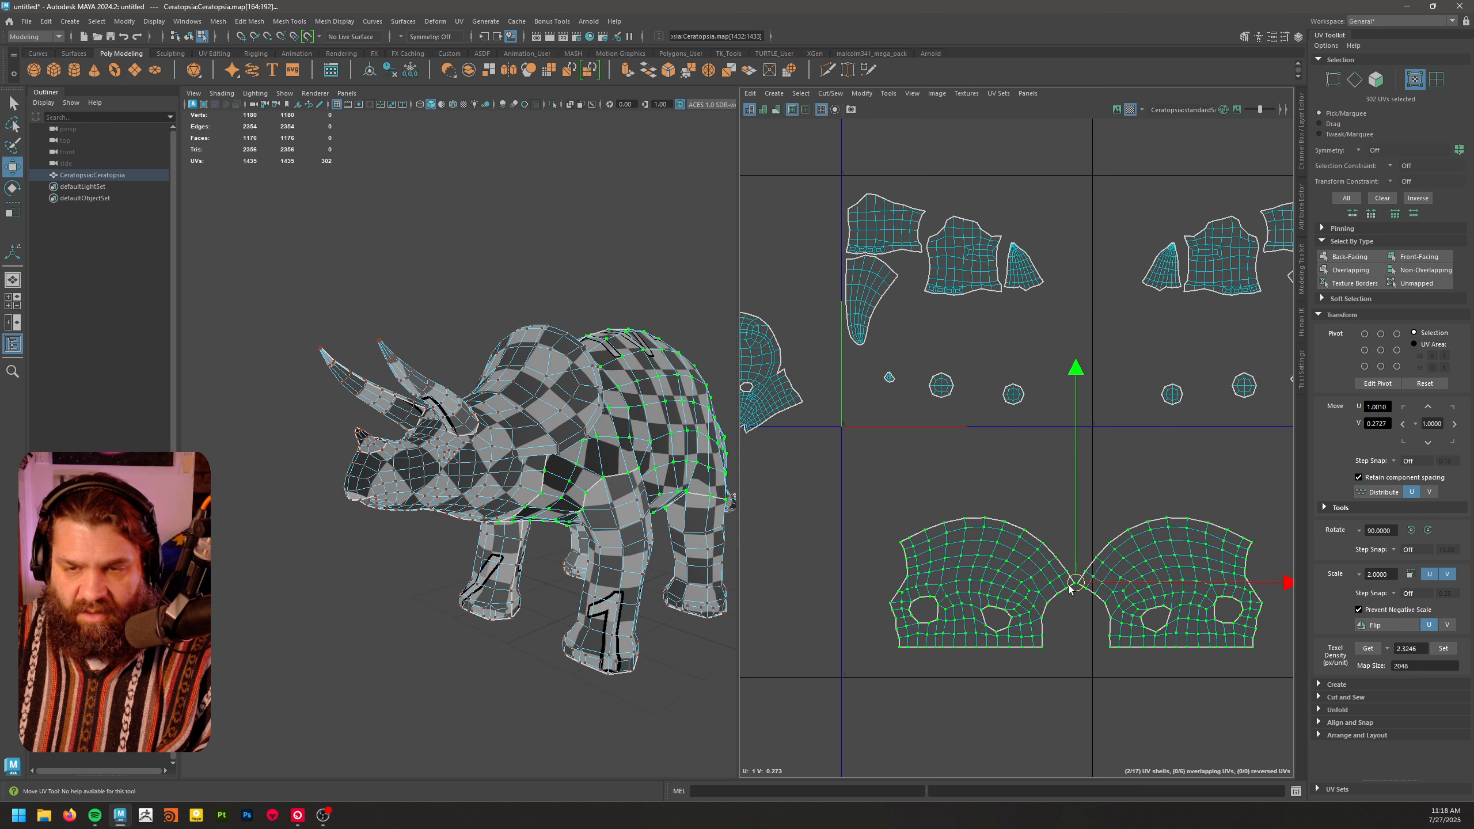
- Select the centre-seam edges along the model's back and join the two body shells with Move and Sew Edges
middle_click_drag(977, 499, 845, 527, "alt")
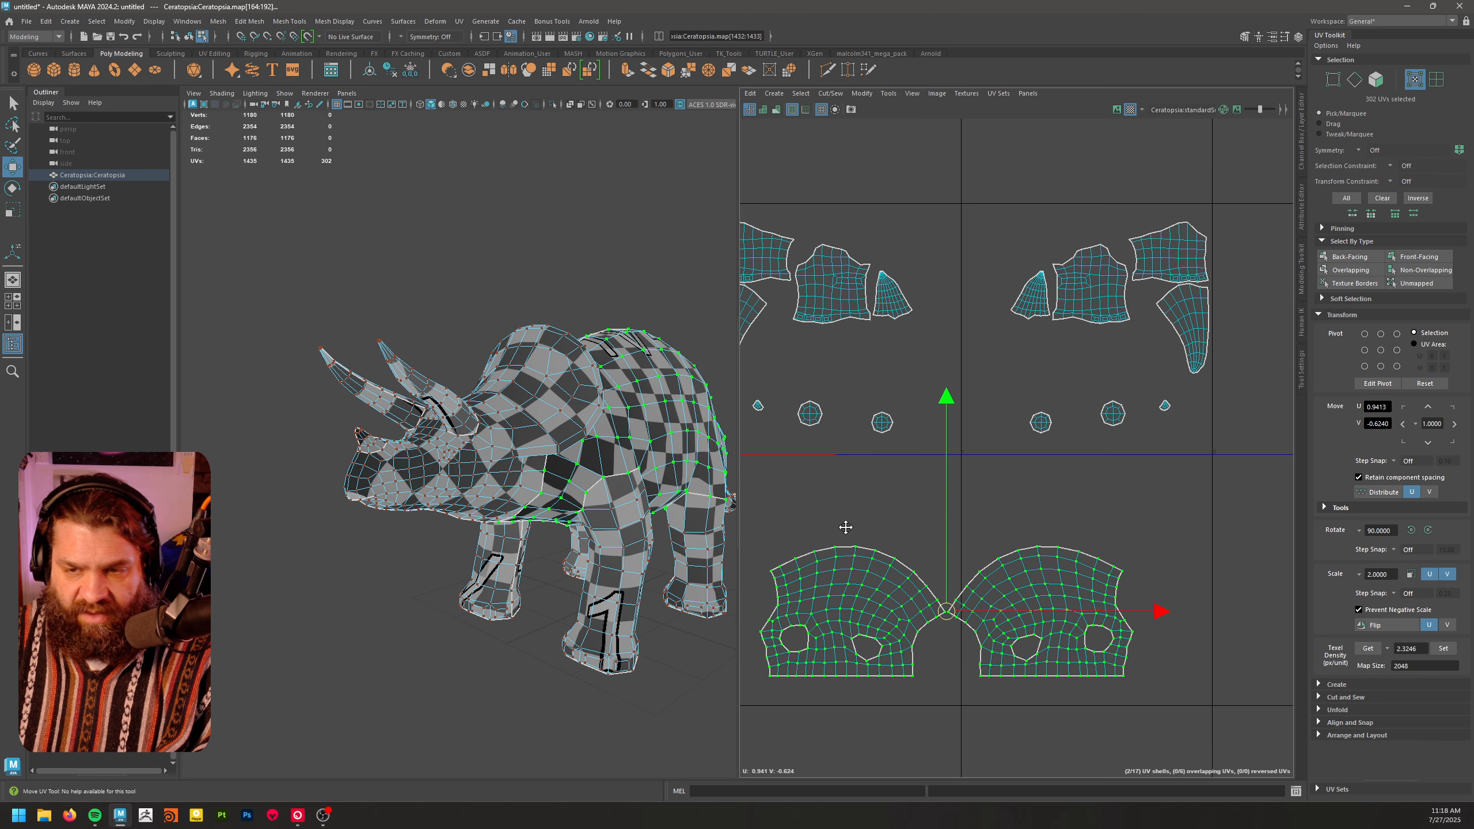
middle_click_drag(846, 527, 933, 412, "alt")
left_click_drag(507, 293, 470, 379, "alt")
scroll(482, 359, "down", 2)
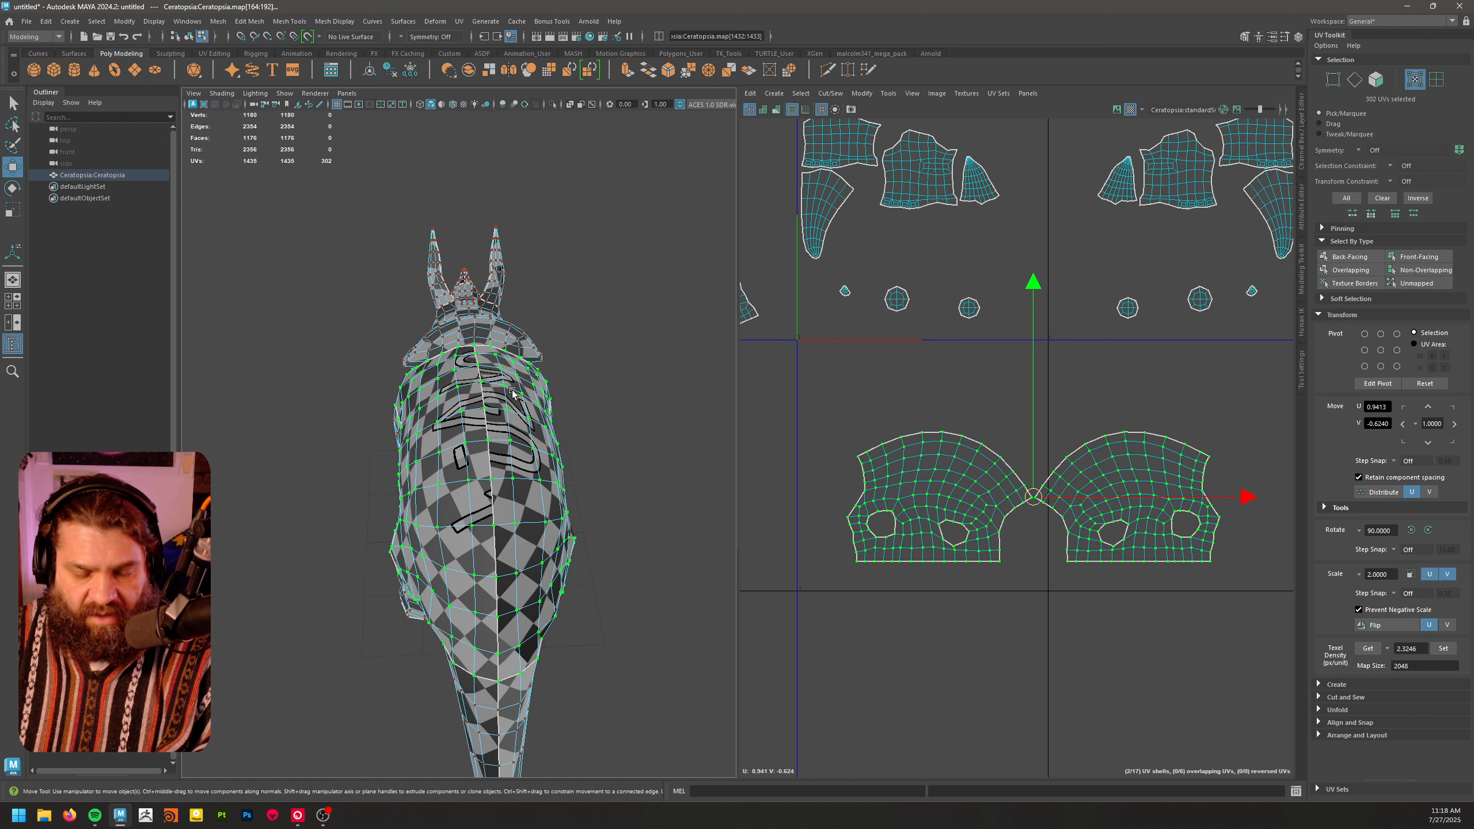
scroll(961, 499, "up", 3)
key("F10")
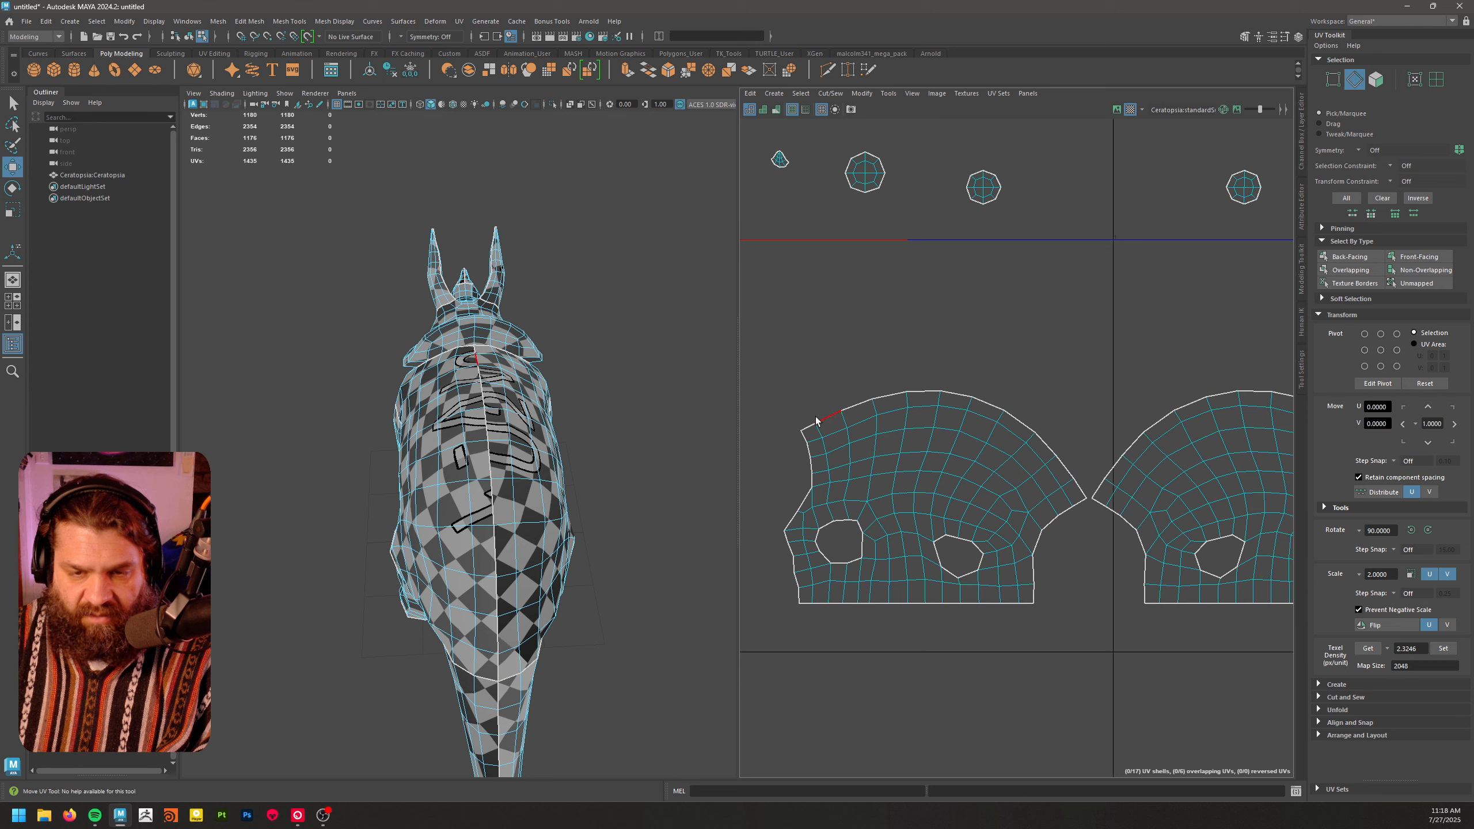
left_click(849, 434)
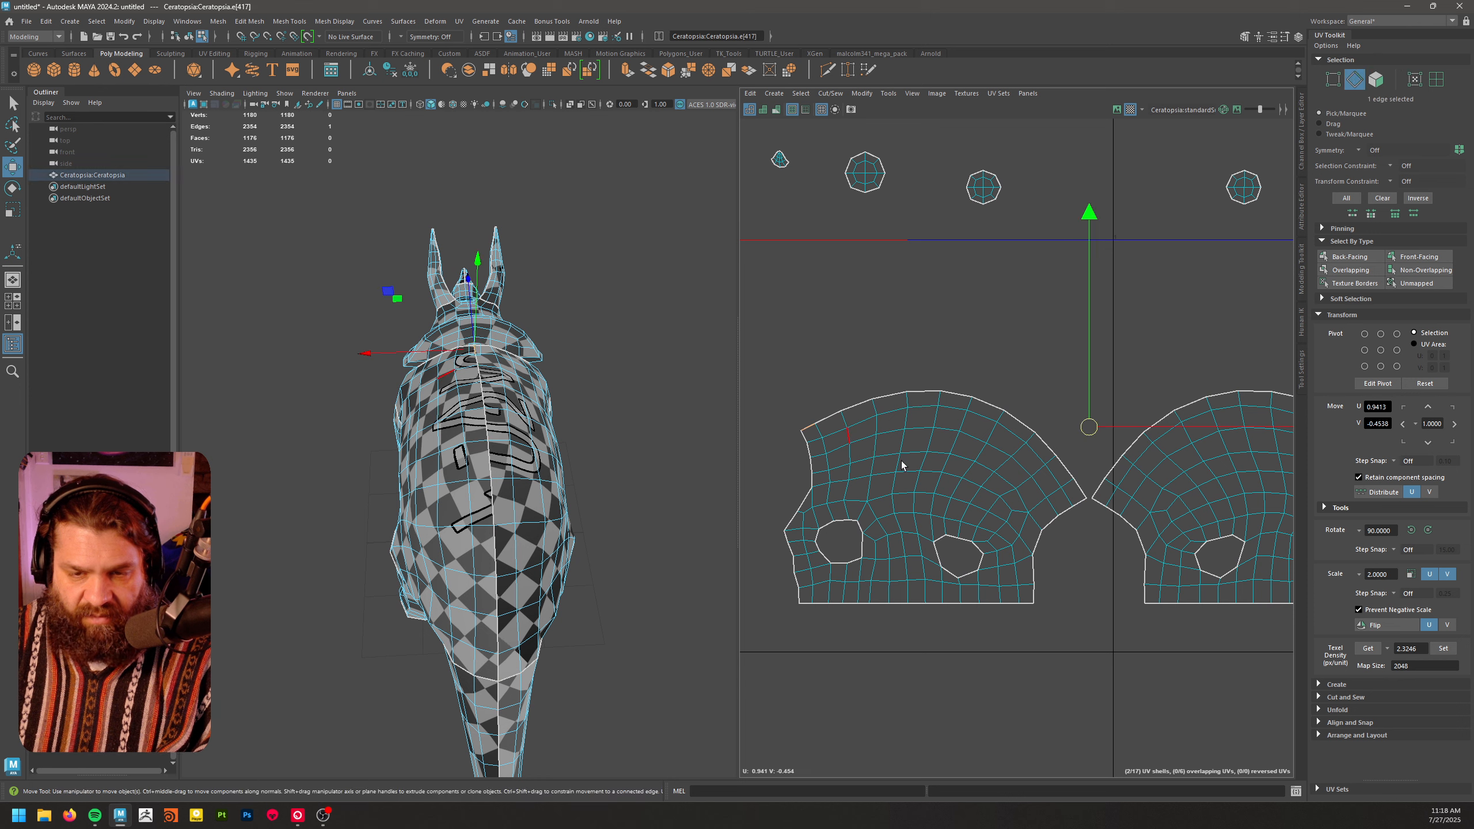
double_click(1079, 493, "shift")
right_click_drag(967, 427, 965, 368, "shift")
- Rotate the joined body shell so its centre line stands vertical, unfold it, and straighten its remaining slight tilt
right_click_drag(1194, 482, 1230, 468, "alt")
key("e")
left_click_drag(1207, 222, 1023, 405)
middle_click_drag(1200, 503, 1027, 507, "alt")
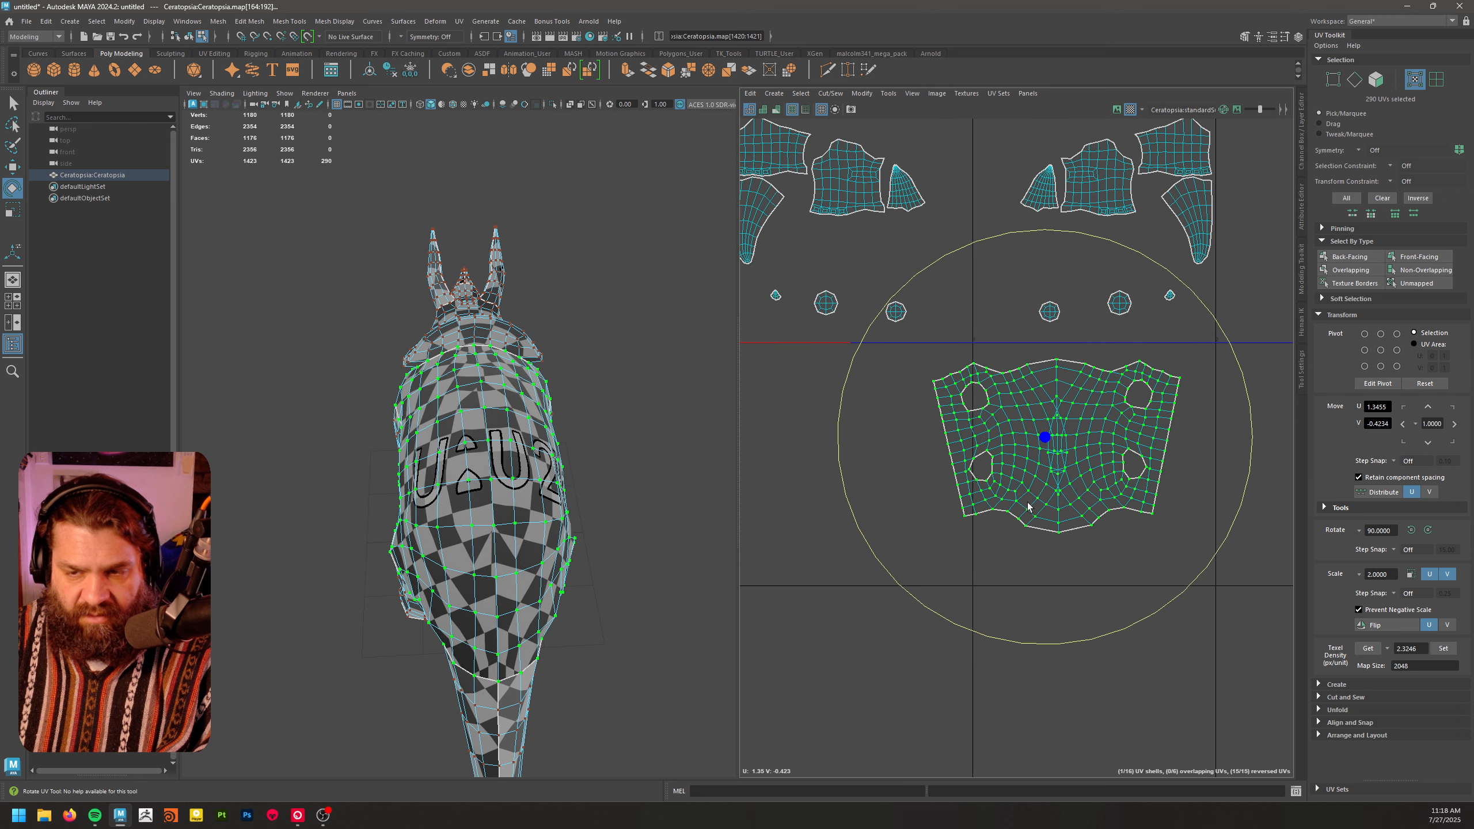
right_click_drag(1088, 477, 944, 483, "shift")
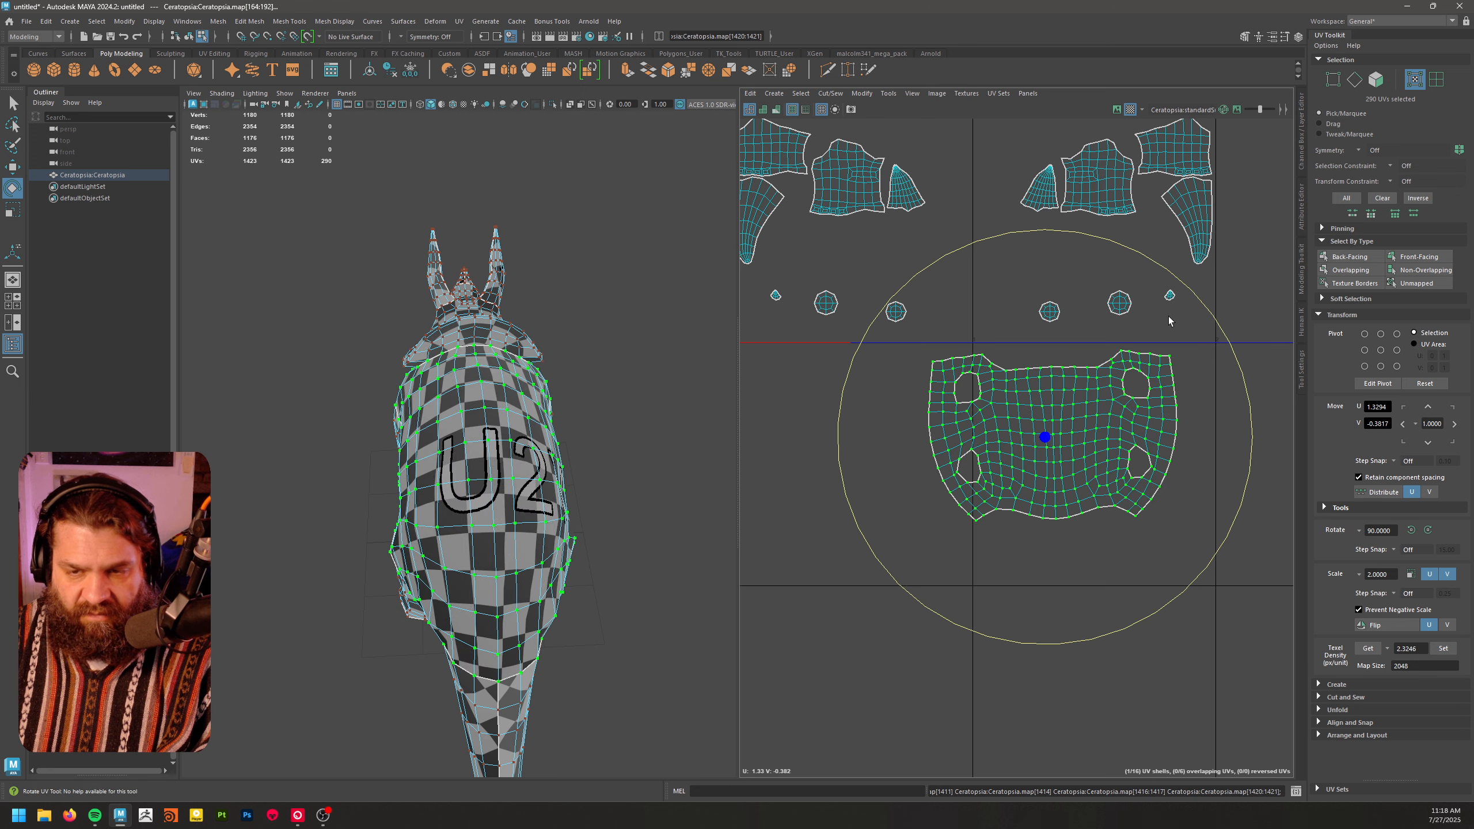
left_click_drag(1081, 237, 1085, 248)
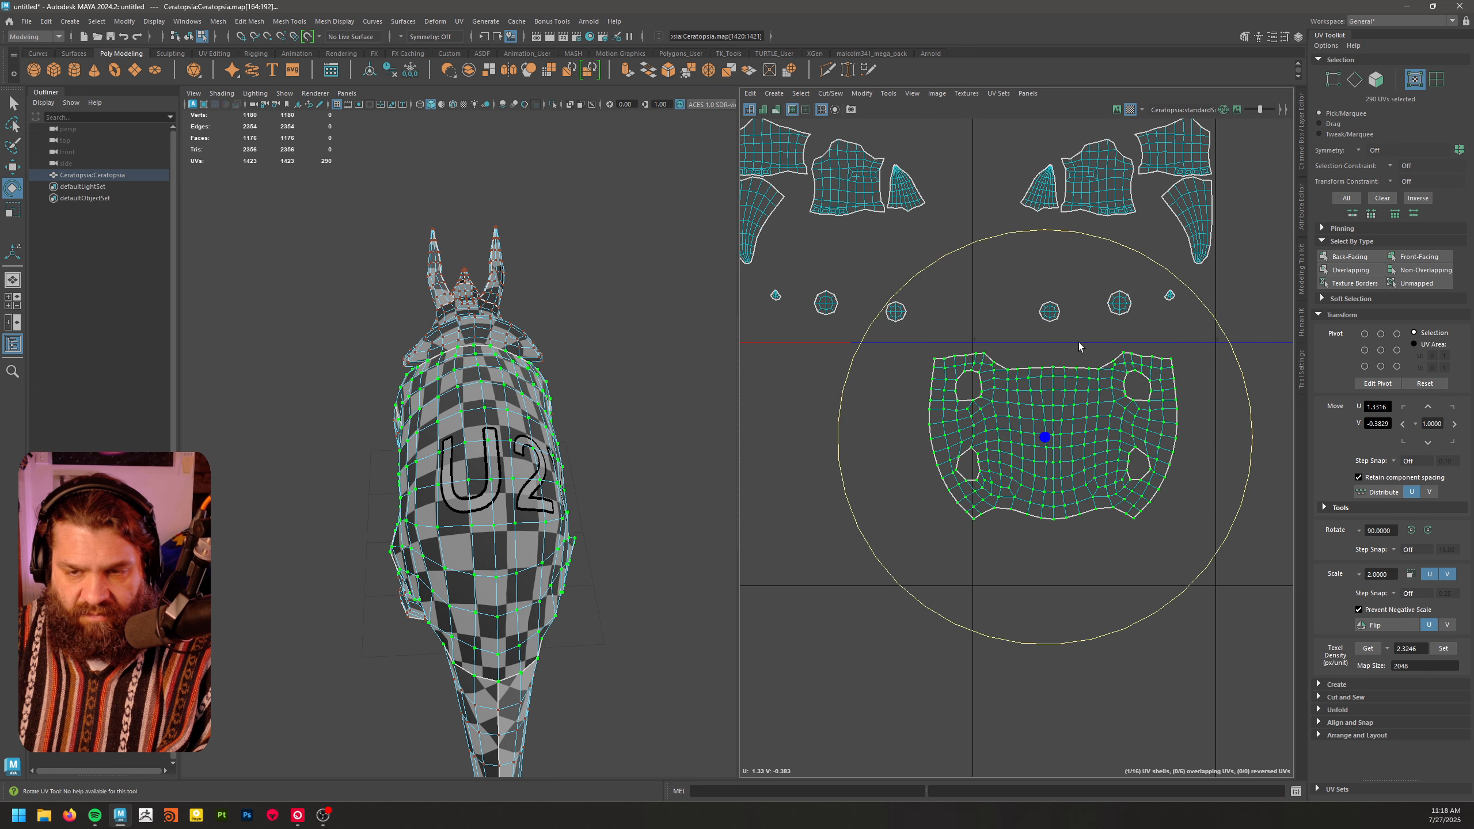
- Move the unfolded body shell outside the UV tile, directly above the combined head shell
key("w")
left_click_drag(1036, 442, 832, 476)
middle_click_drag(836, 478, 1130, 493, "alt")
right_click_drag(1130, 493, 1014, 468, "alt")
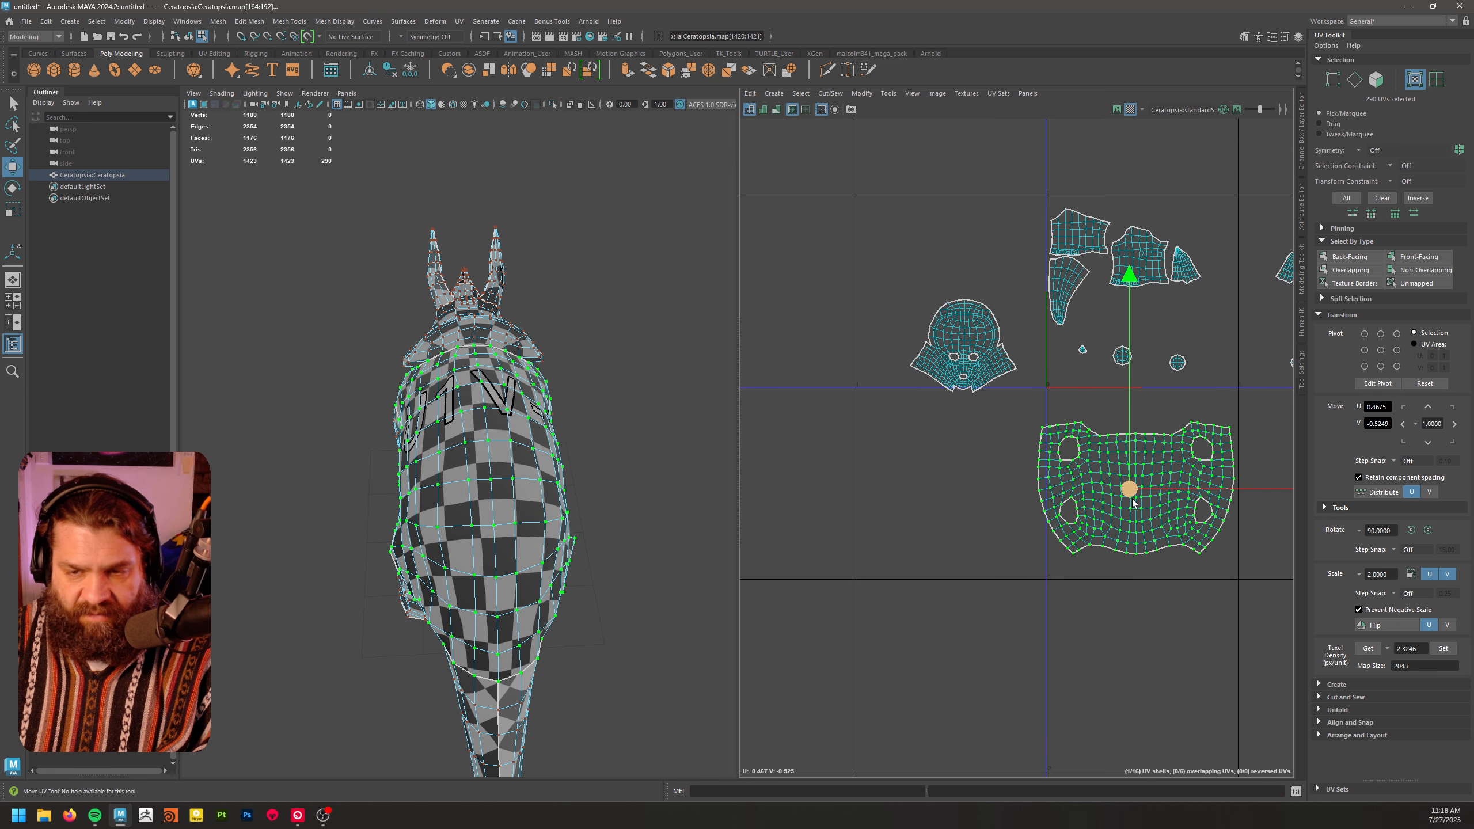
left_click_drag(1134, 500, 895, 235)
- Select the centre-seam edges along the top of the tail and join the two tail shells with Move and Sew Edges
middle_click_drag(1072, 377, 890, 378, "alt")
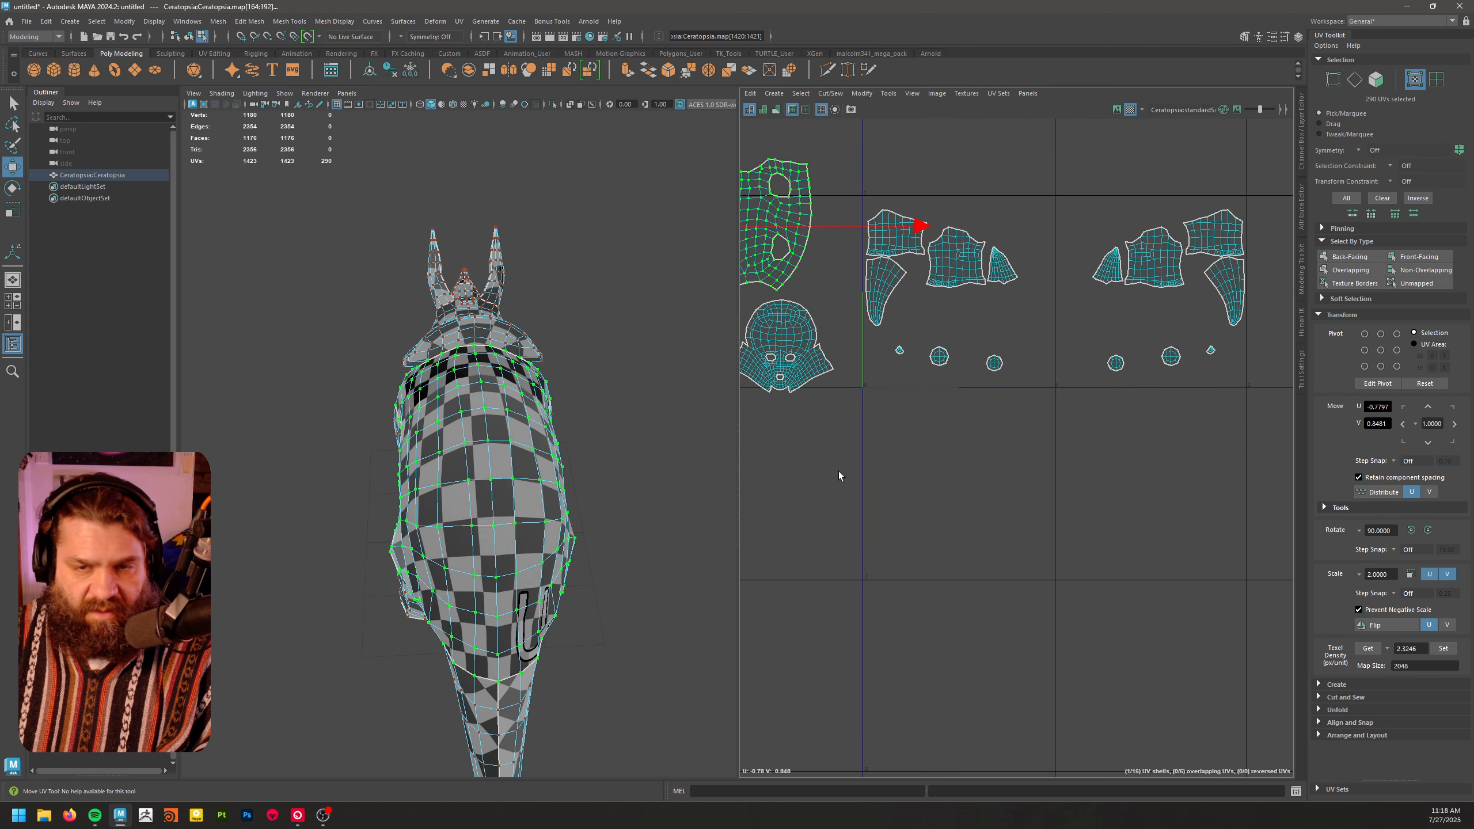
middle_click_drag(1013, 345, 1018, 494, "alt")
right_click_drag(1018, 493, 1233, 568, "alt")
left_click_drag(511, 650, 489, 600, "alt")
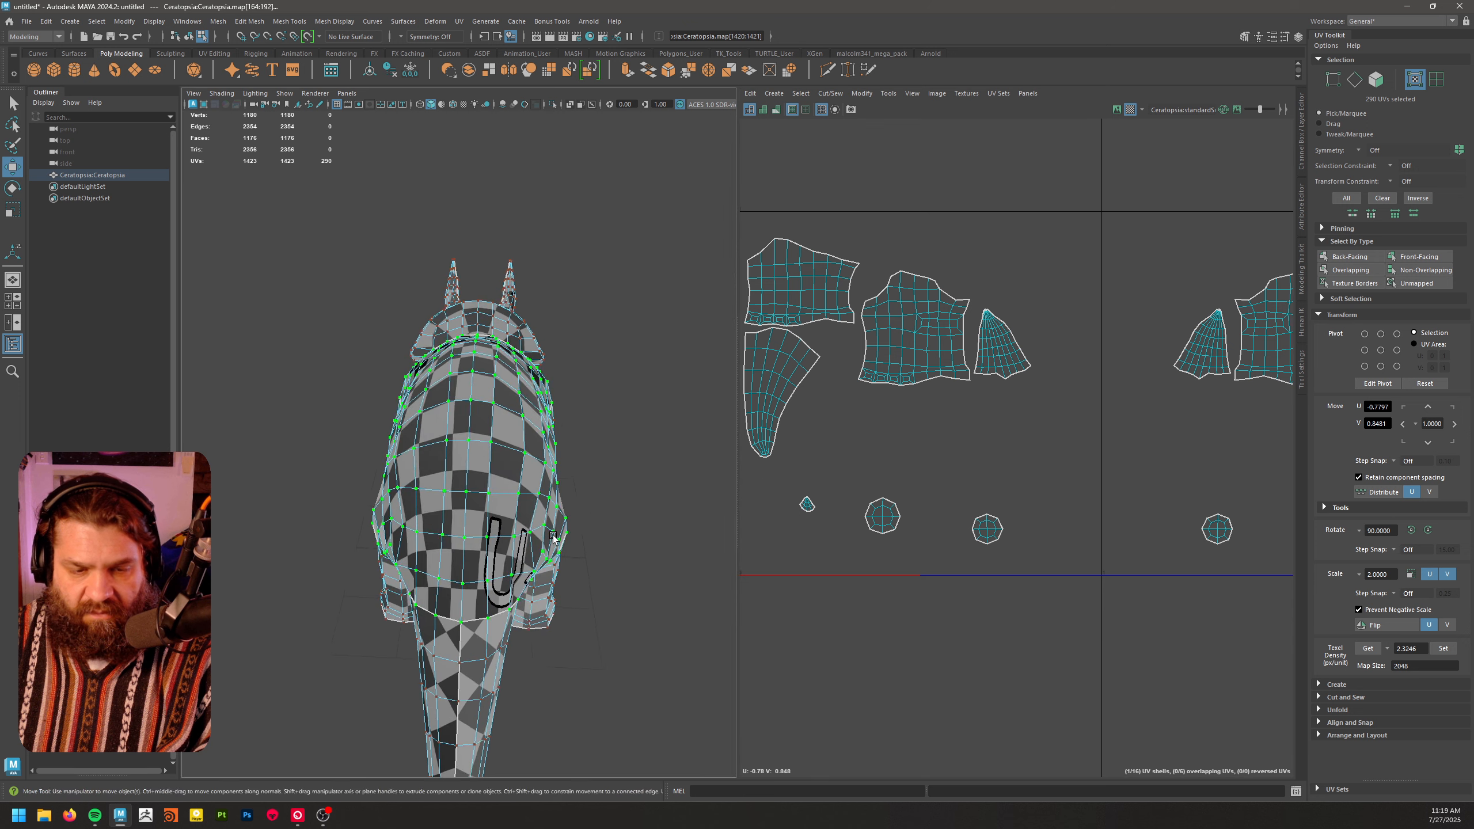
middle_click_drag(489, 601, 535, 425, "alt")
right_click_drag(535, 425, 547, 328, "alt")
left_click(548, 324)
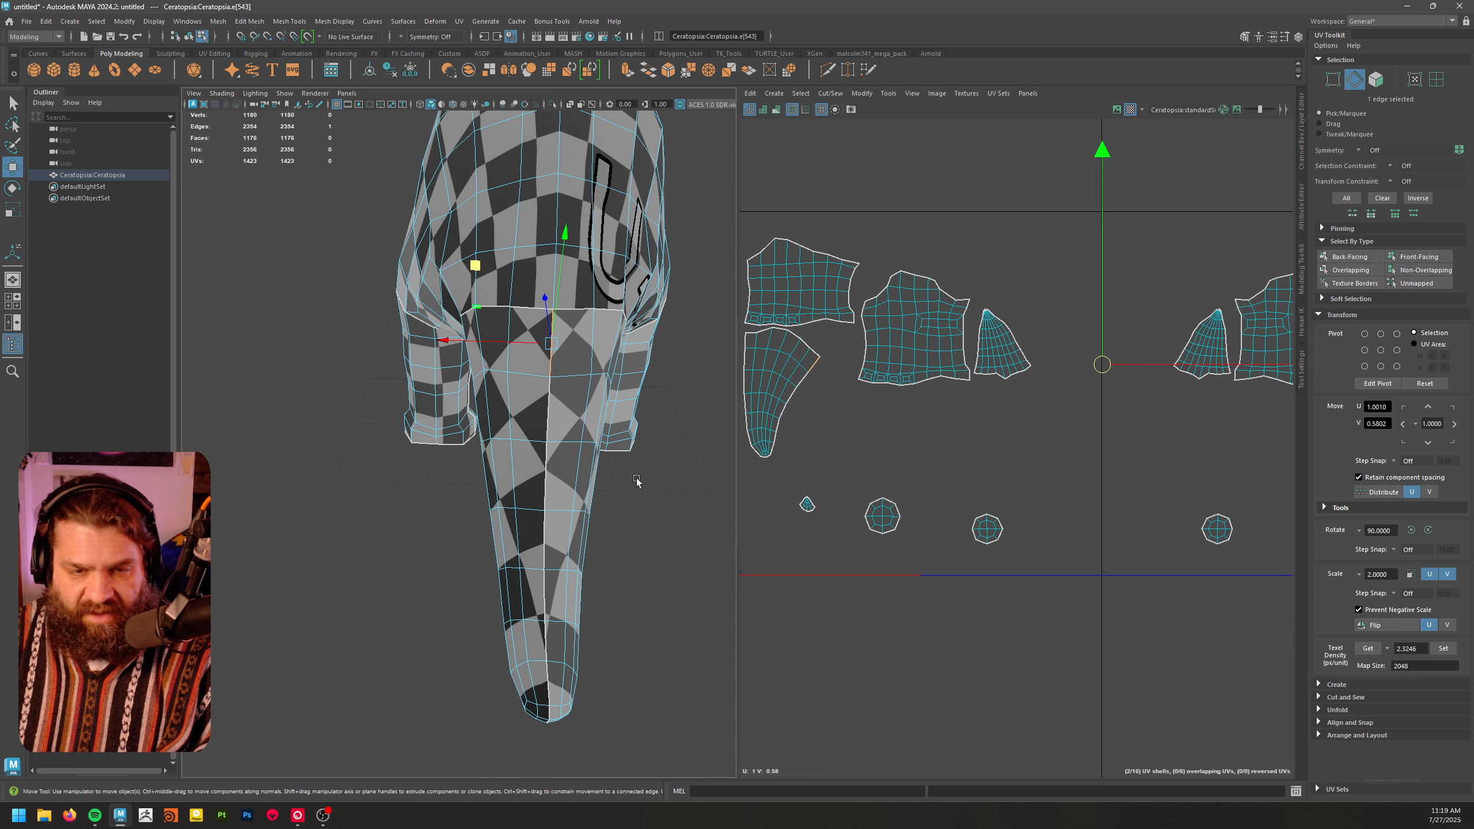
left_click_drag(588, 509, 587, 493, "alt")
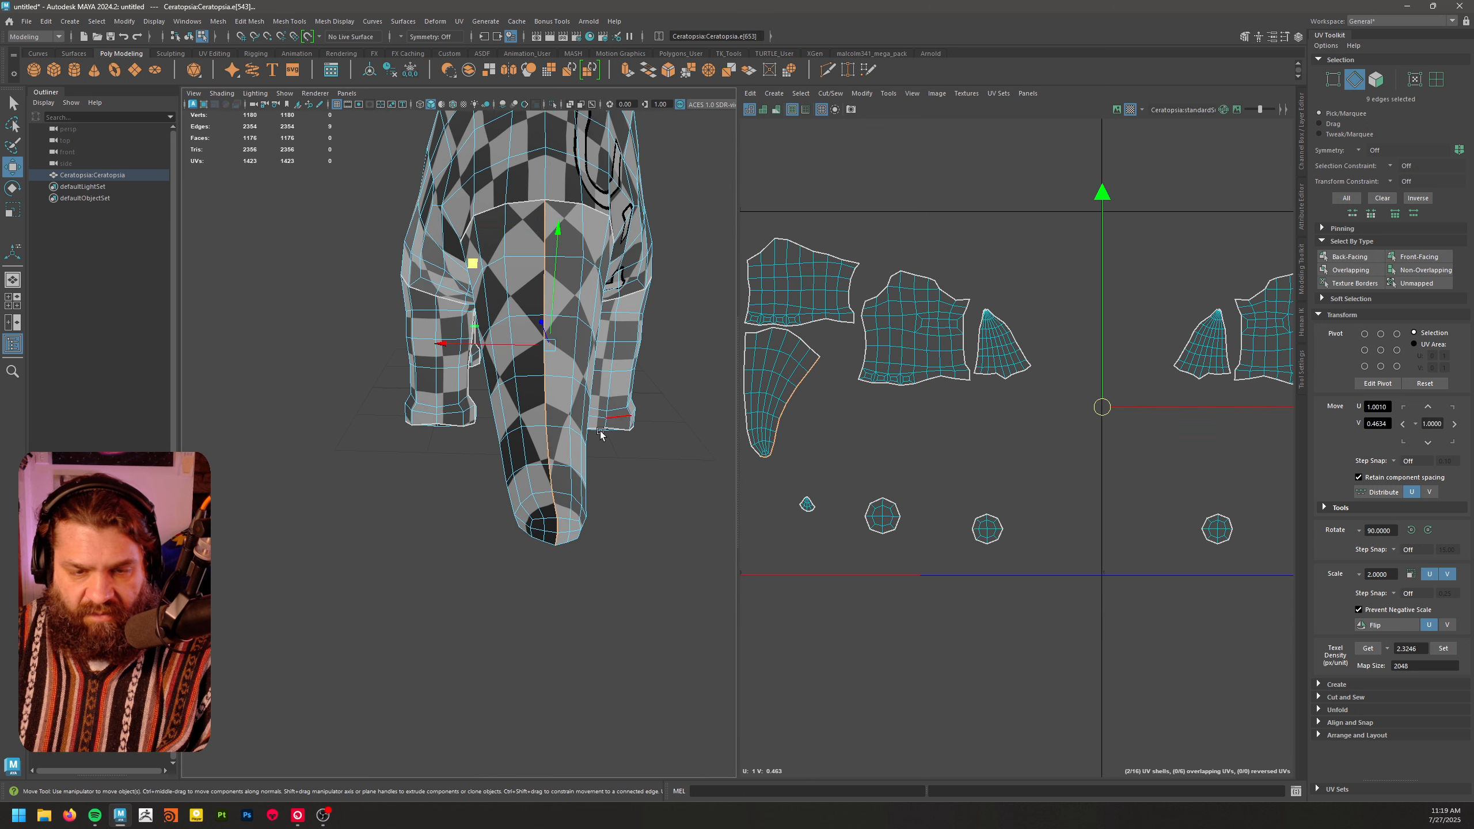
key("f")
key("f")
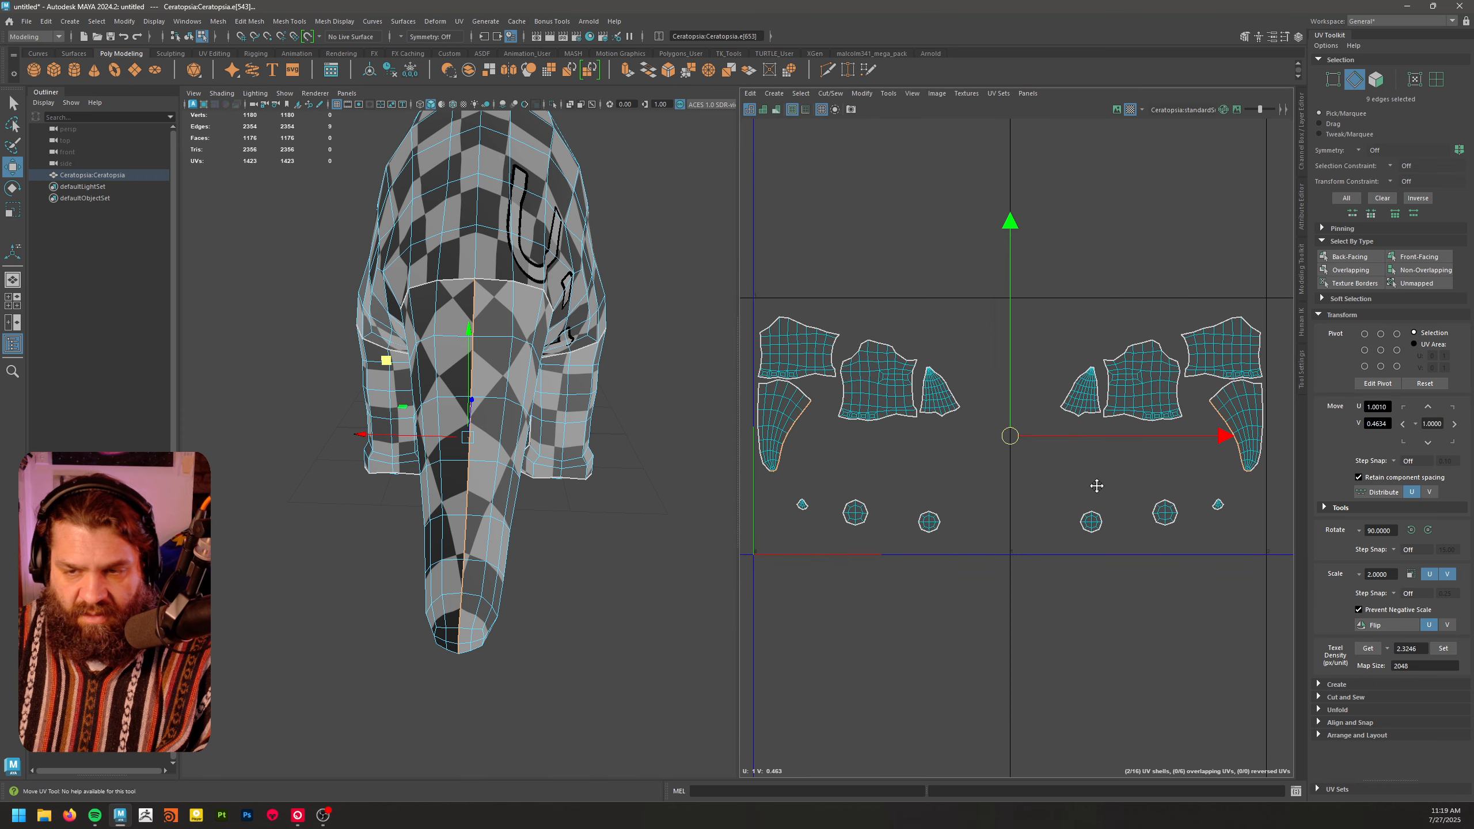
middle_click_drag(1097, 485, 1099, 484, "alt")
right_click_drag(1072, 461, 1073, 428, "shift")
- Unfold the joined tail shell, then rotate it upright with the tip pointing up and place it below the UV tile
right_click_drag(1193, 453, 985, 465)
double_click(1228, 460)
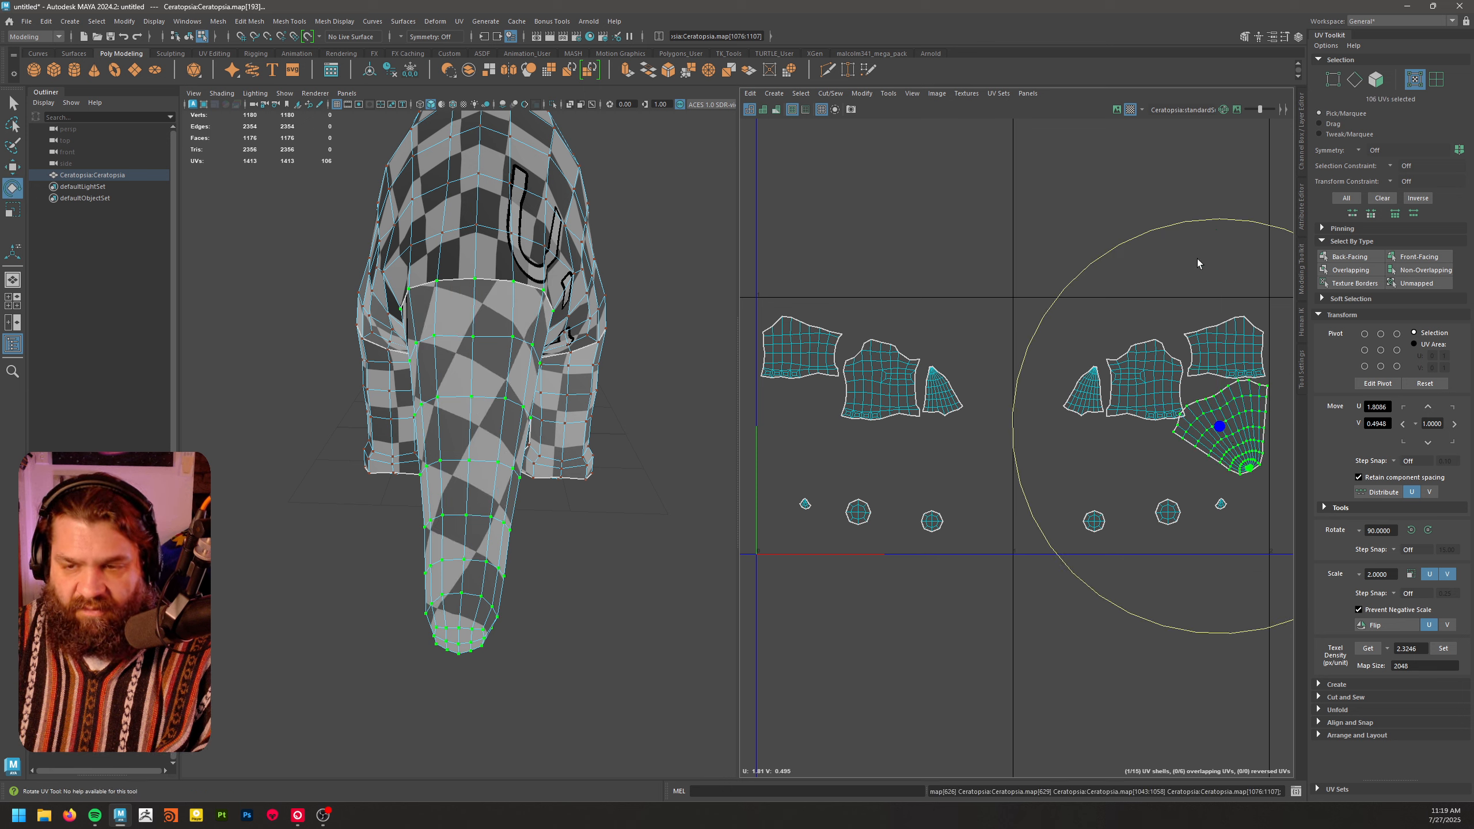
left_click_drag(1198, 264, 1029, 636)
key("w")
- Cut the UVs along the side and lower edges of the tail tip's end cap, leaving its upper side attached
left_click_drag(526, 656, 516, 619, "alt")
right_click_drag(517, 619, 532, 604, "alt")
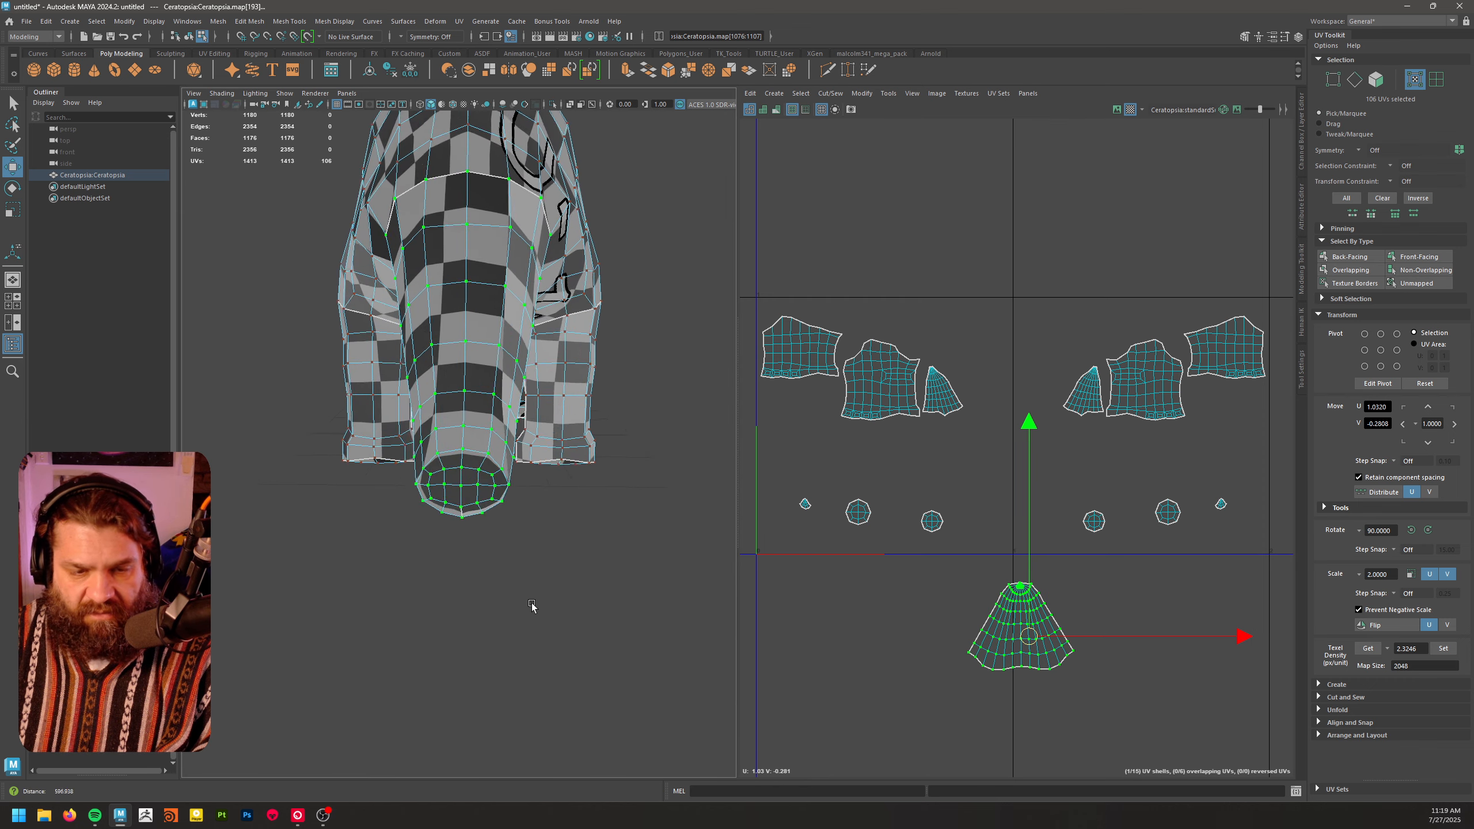
left_click_drag(532, 604, 613, 555, "alt")
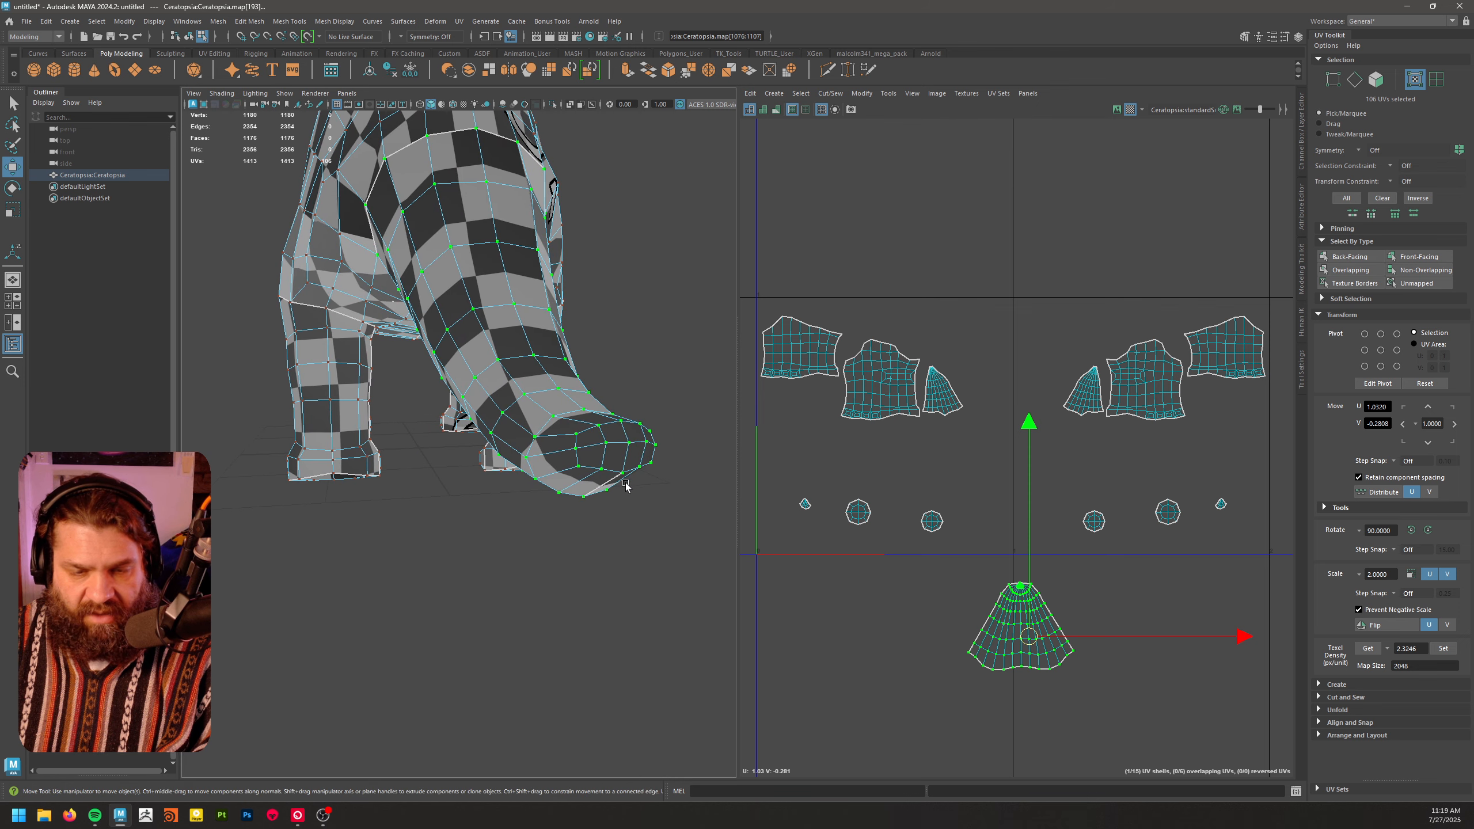
scroll(1129, 467, "up", 8)
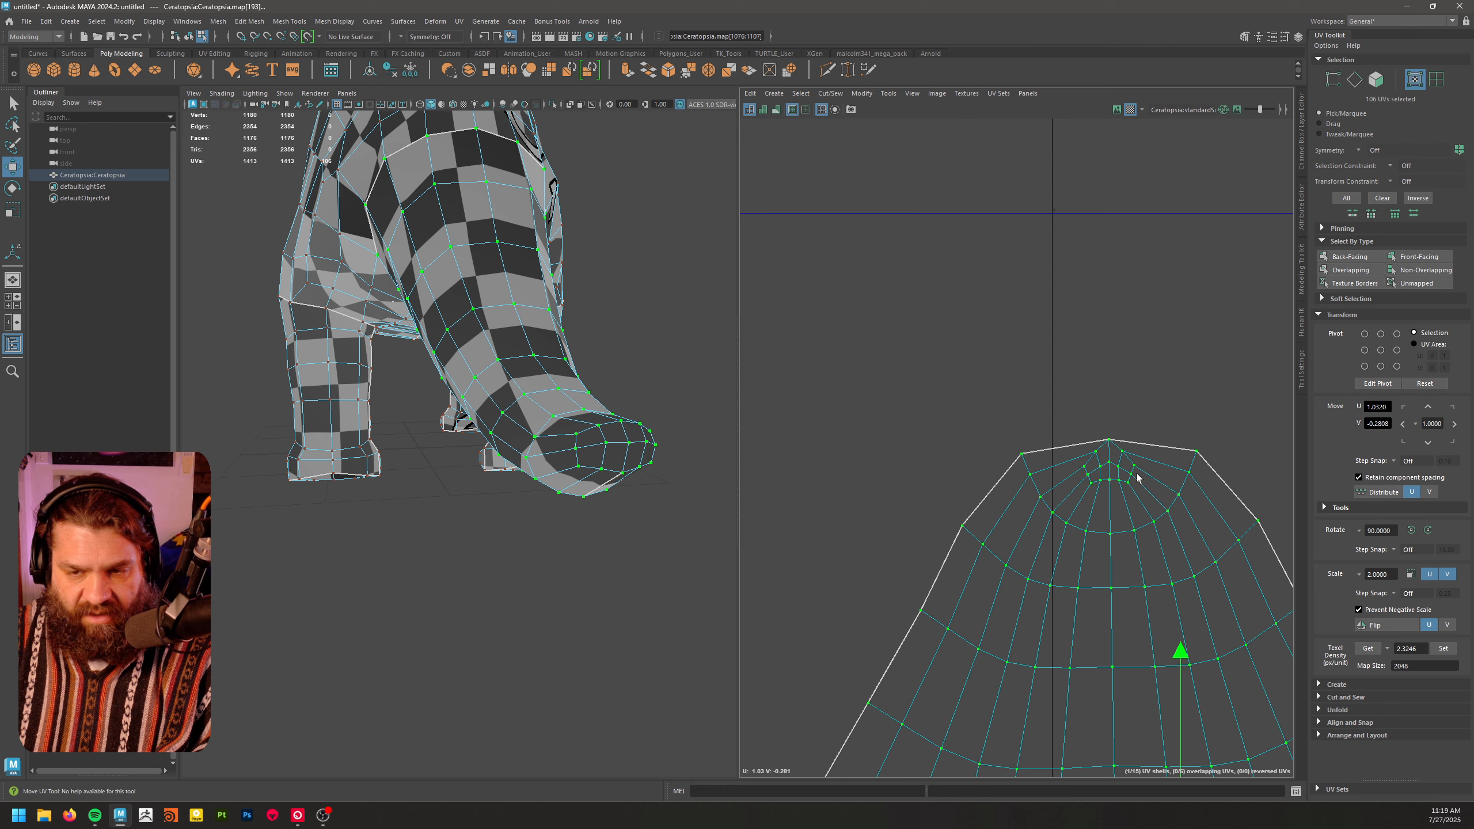
left_click_drag(594, 508, 502, 566, "alt")
middle_click_drag(502, 566, 471, 451, "alt")
right_click_drag(471, 452, 441, 546, "alt")
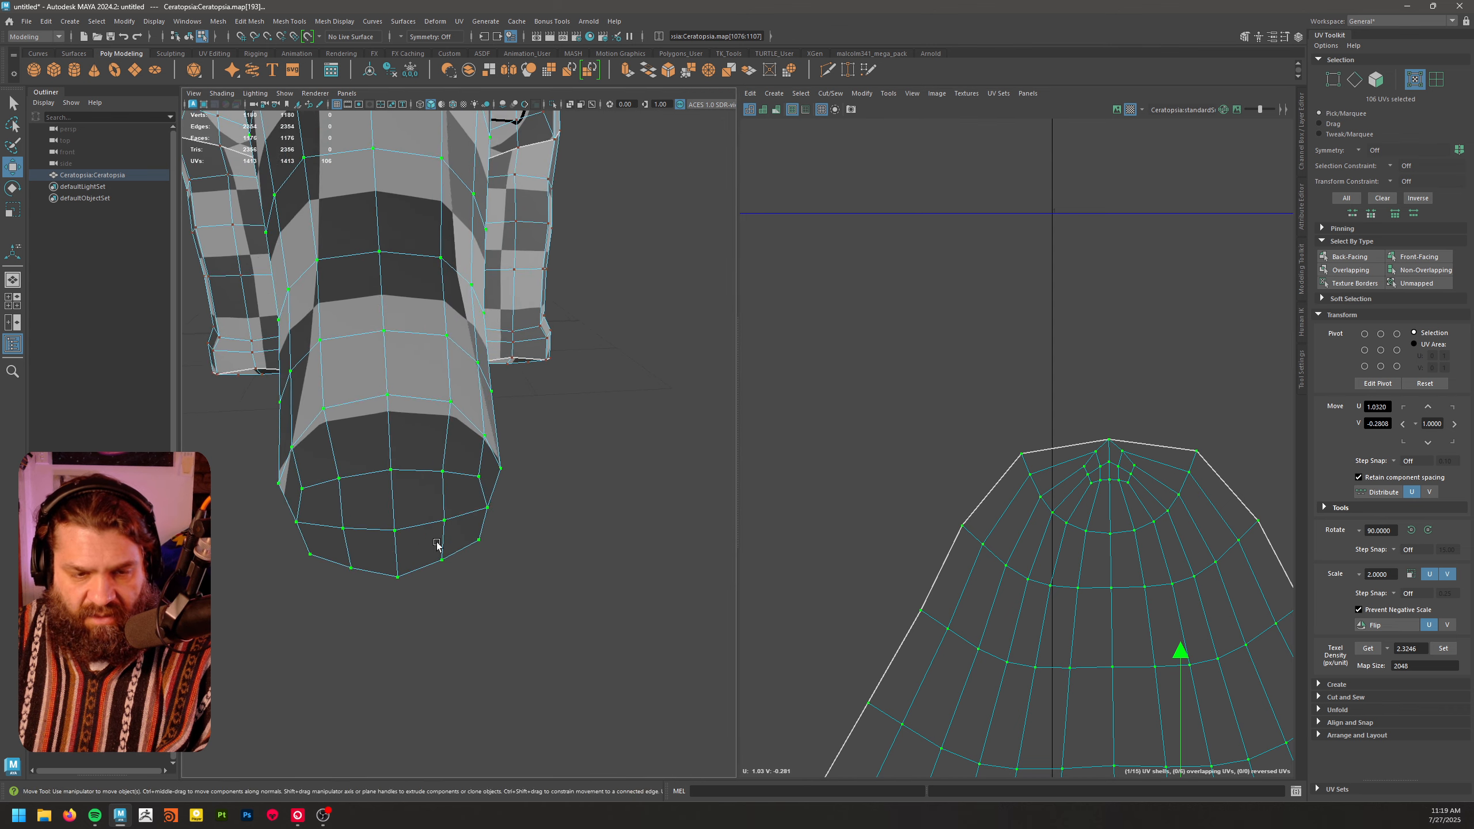
middle_click_drag(441, 547, 489, 523, "alt")
left_click_drag(488, 523, 464, 417, "alt")
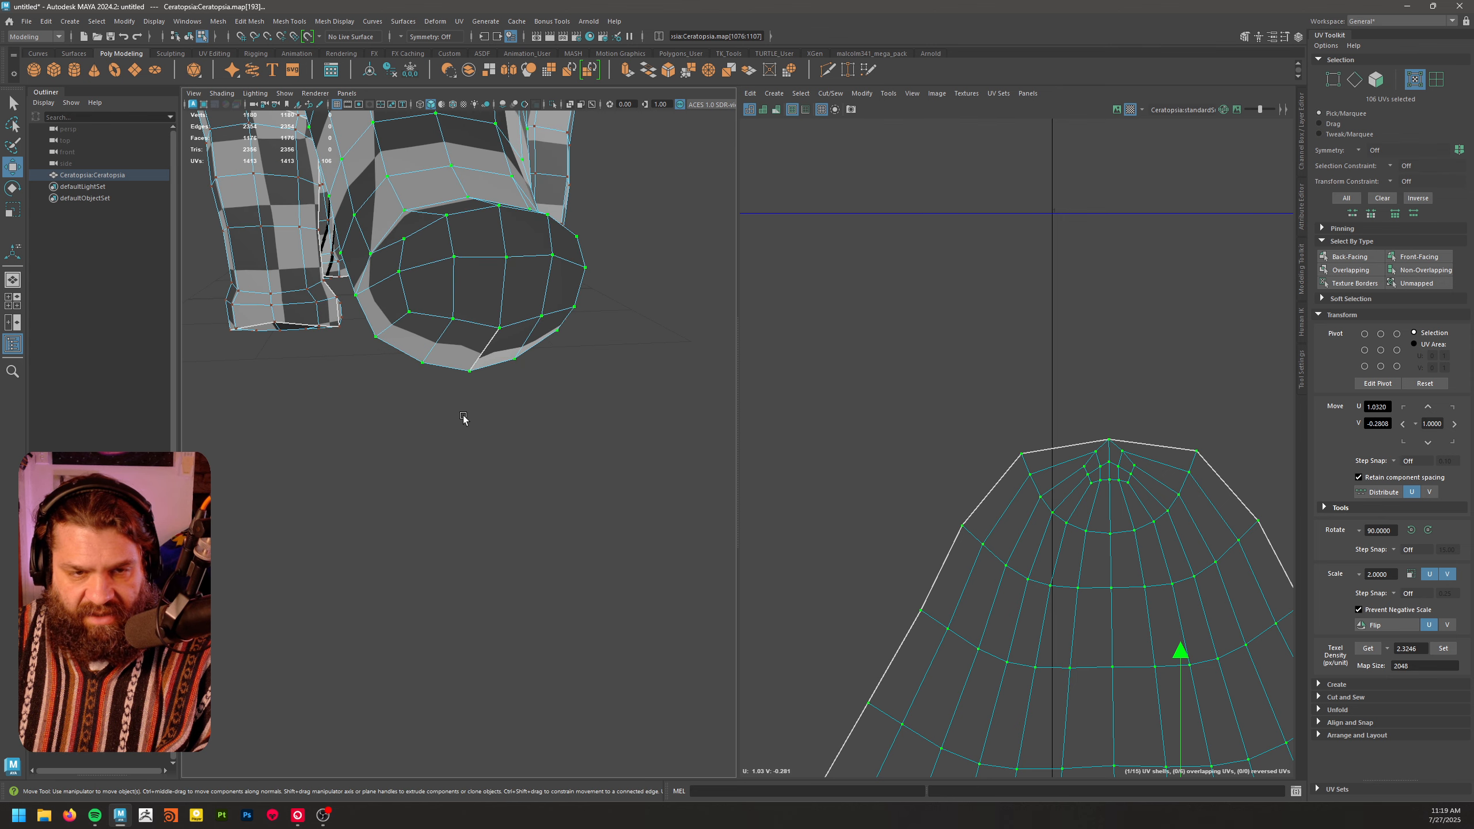
right_click_drag(421, 293, 412, 268)
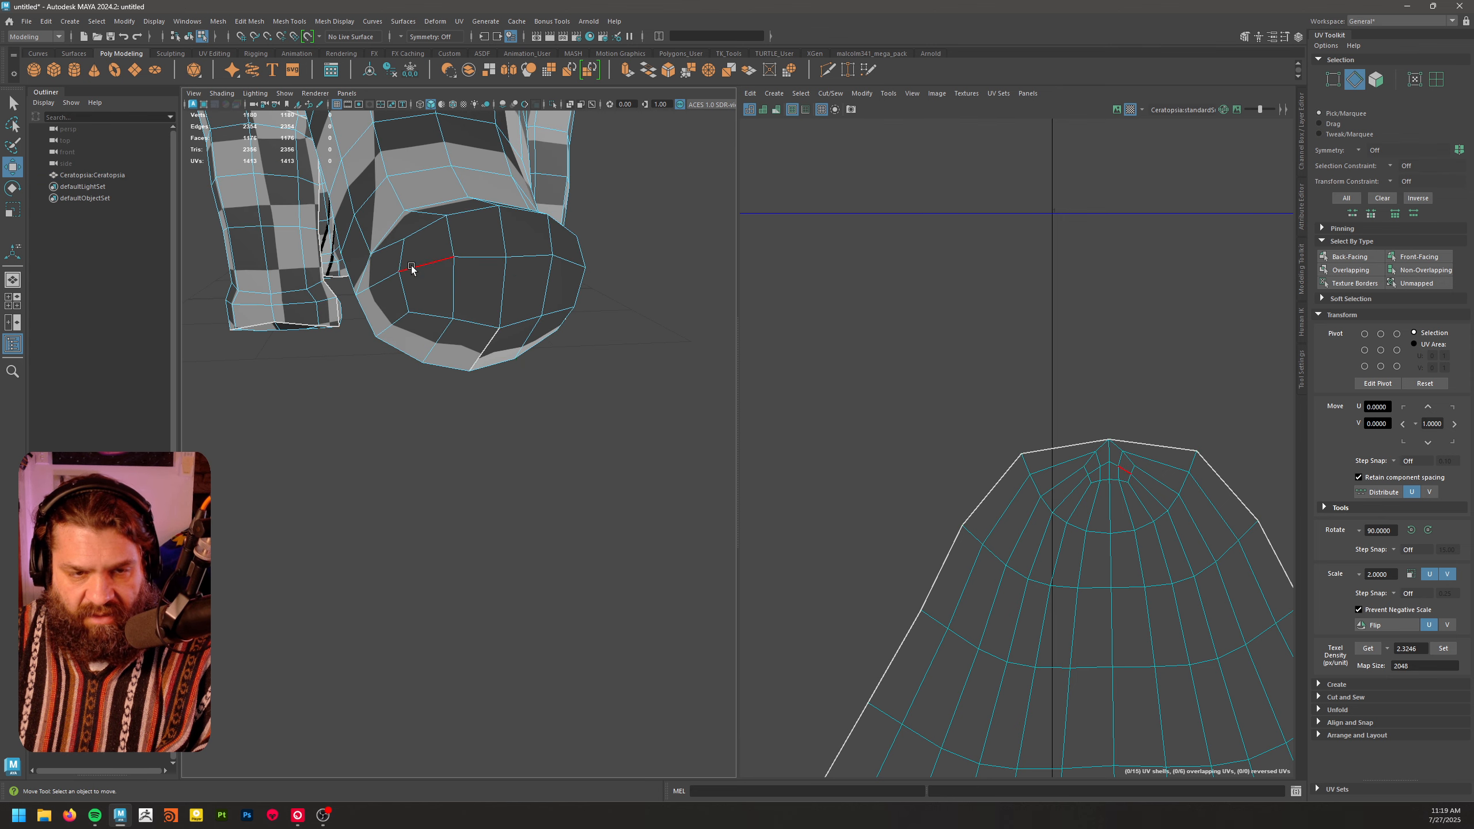
key("q")
left_click(406, 254)
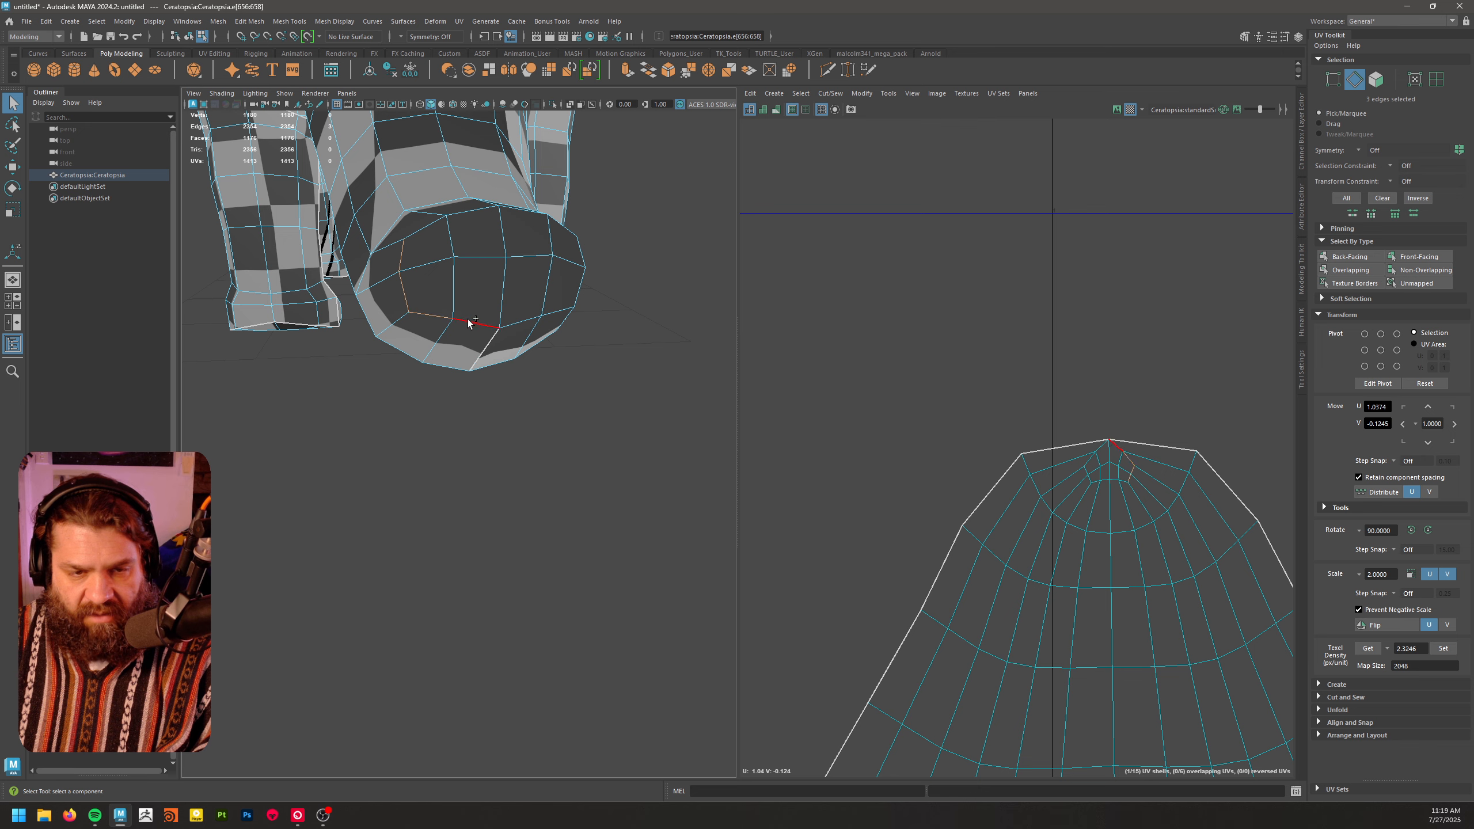
left_click(468, 321, "shift")
left_click(518, 320, "shift")
left_click(546, 290, "shift")
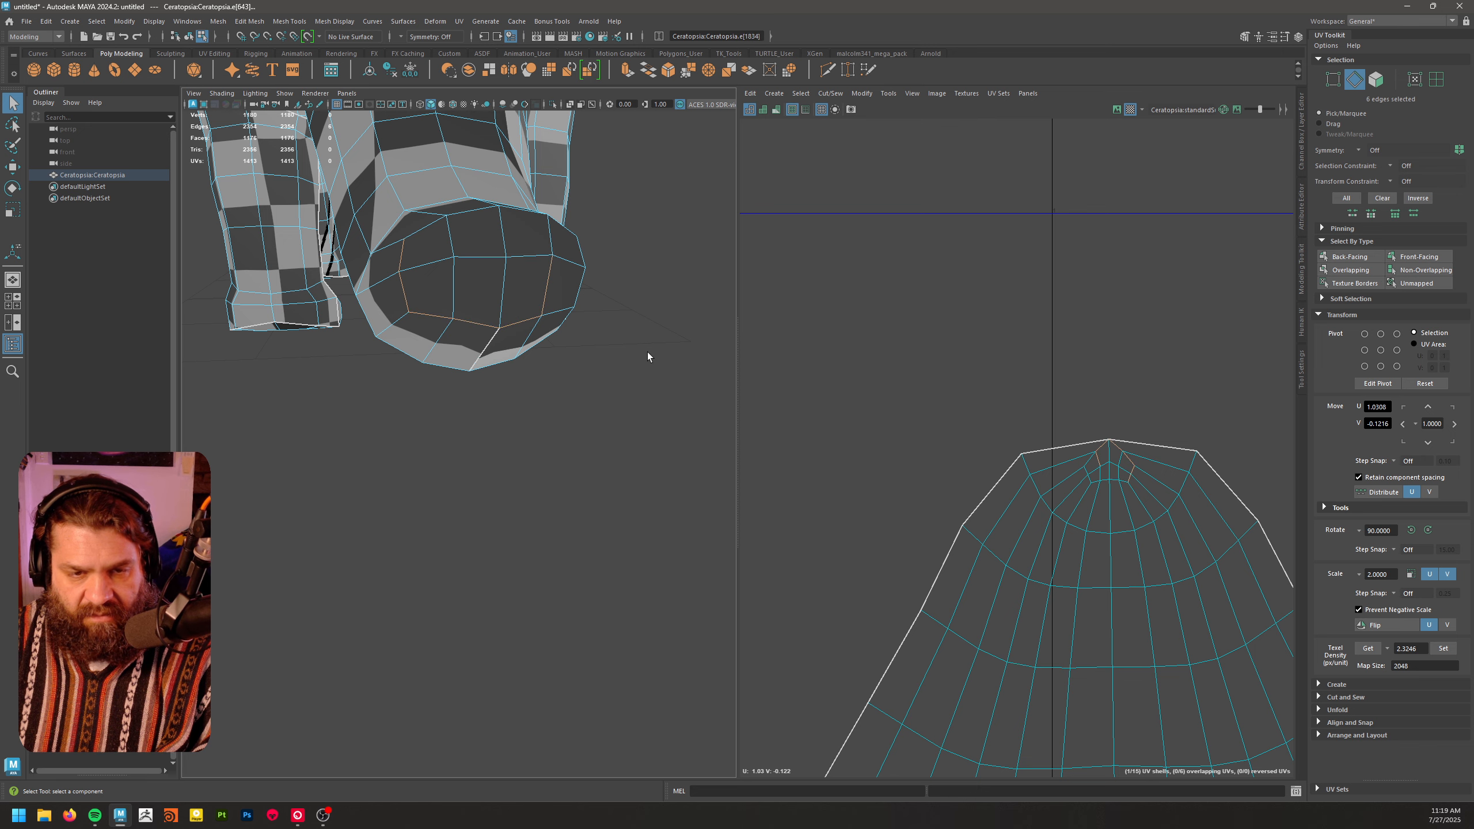
left_click(570, 308, "shift")
left_click_drag(570, 308, 552, 477, "alt")
right_click_drag(552, 477, 580, 381, "alt")
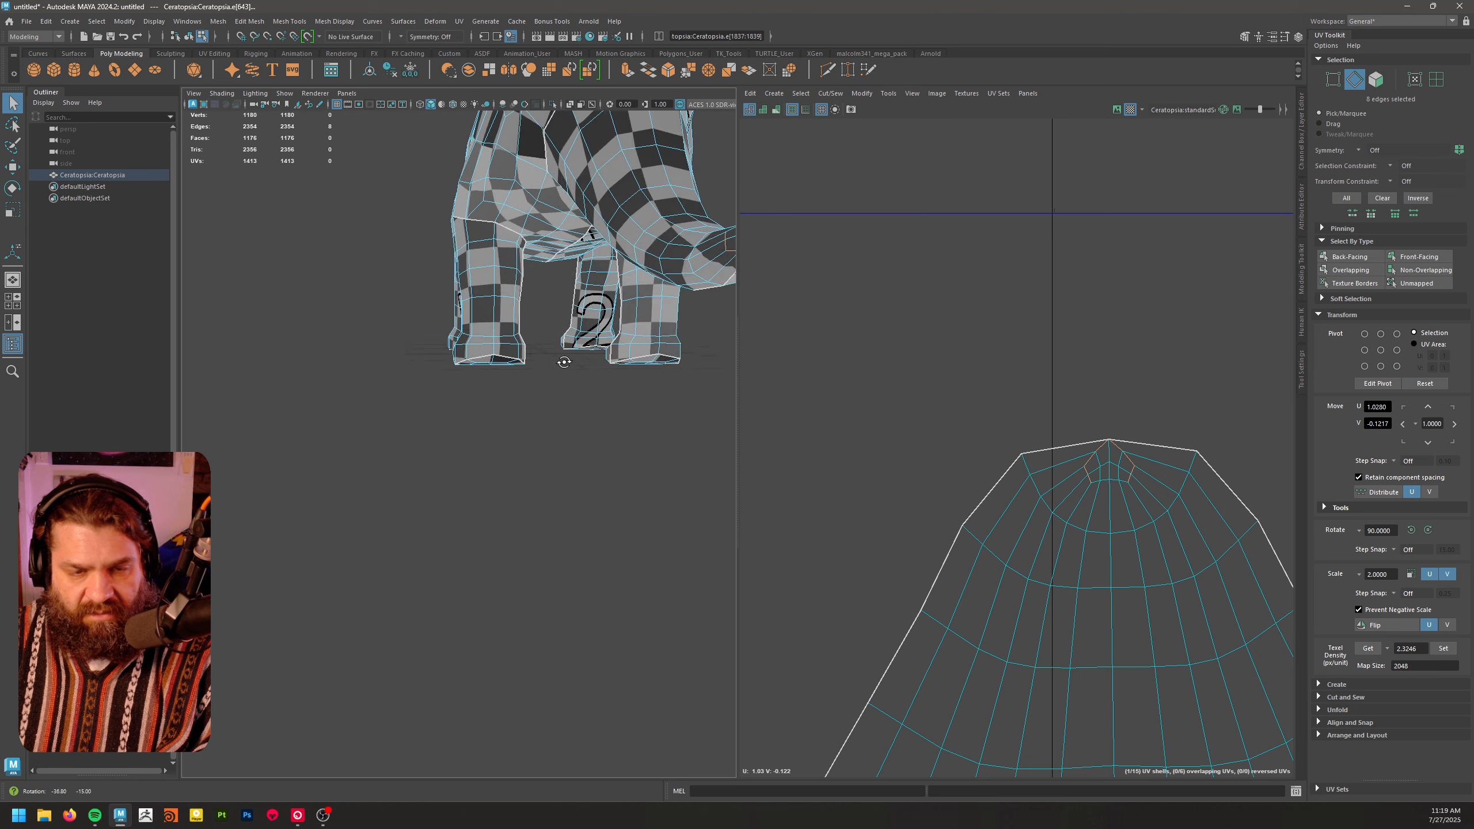
left_click_drag(581, 380, 755, 535, "alt")
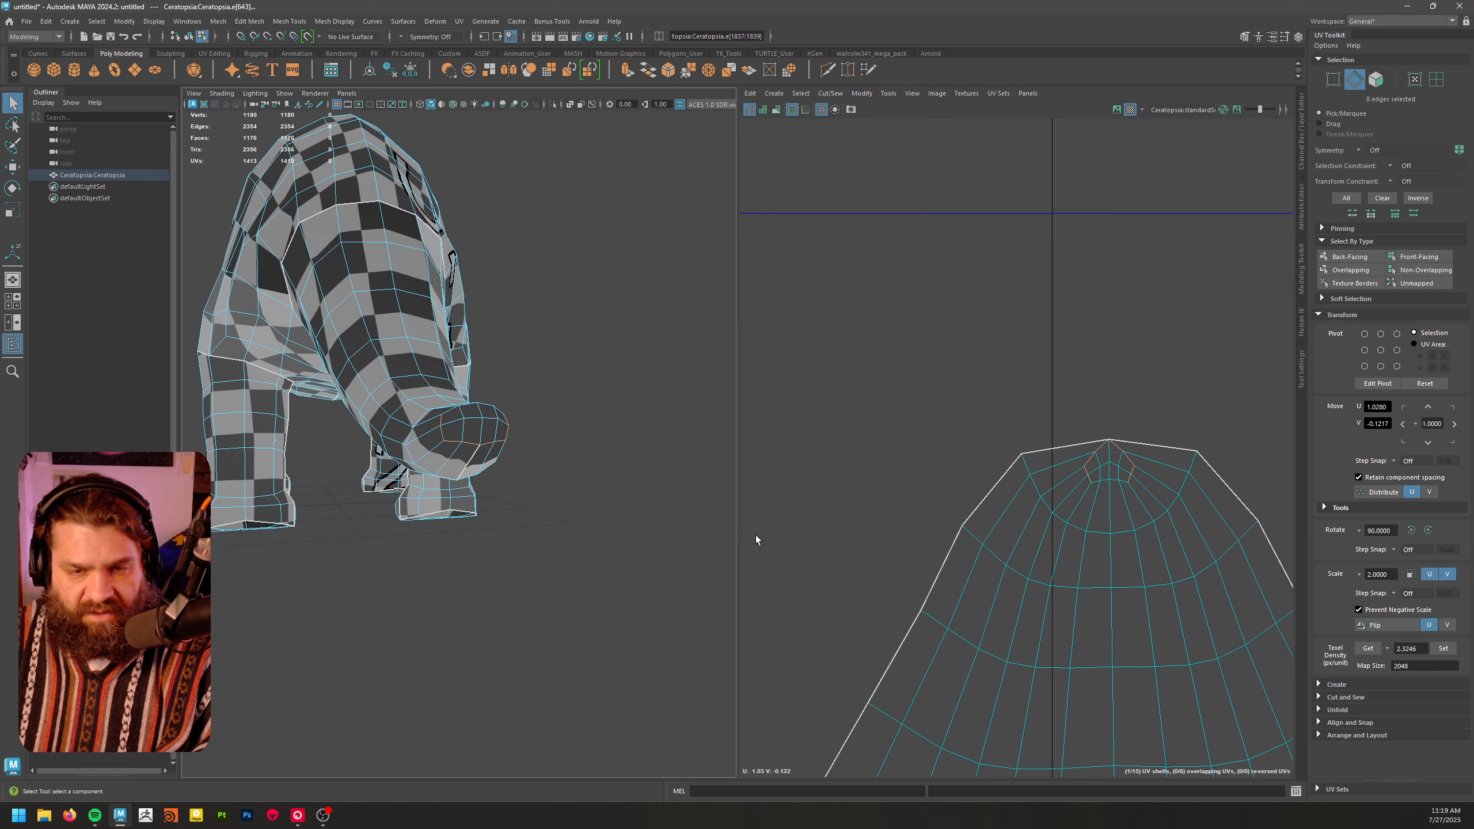
right_click(1103, 504, "shift")
right_click_drag(1061, 527, 1060, 528, "shift")
- Unfold the UVs around the cut tail tip, and unfold the entire tail shell
right_click_drag(1131, 500, 1181, 500)
left_click_drag(961, 368, 1264, 562)
right_click_drag(1136, 496, 1016, 481, "shift")
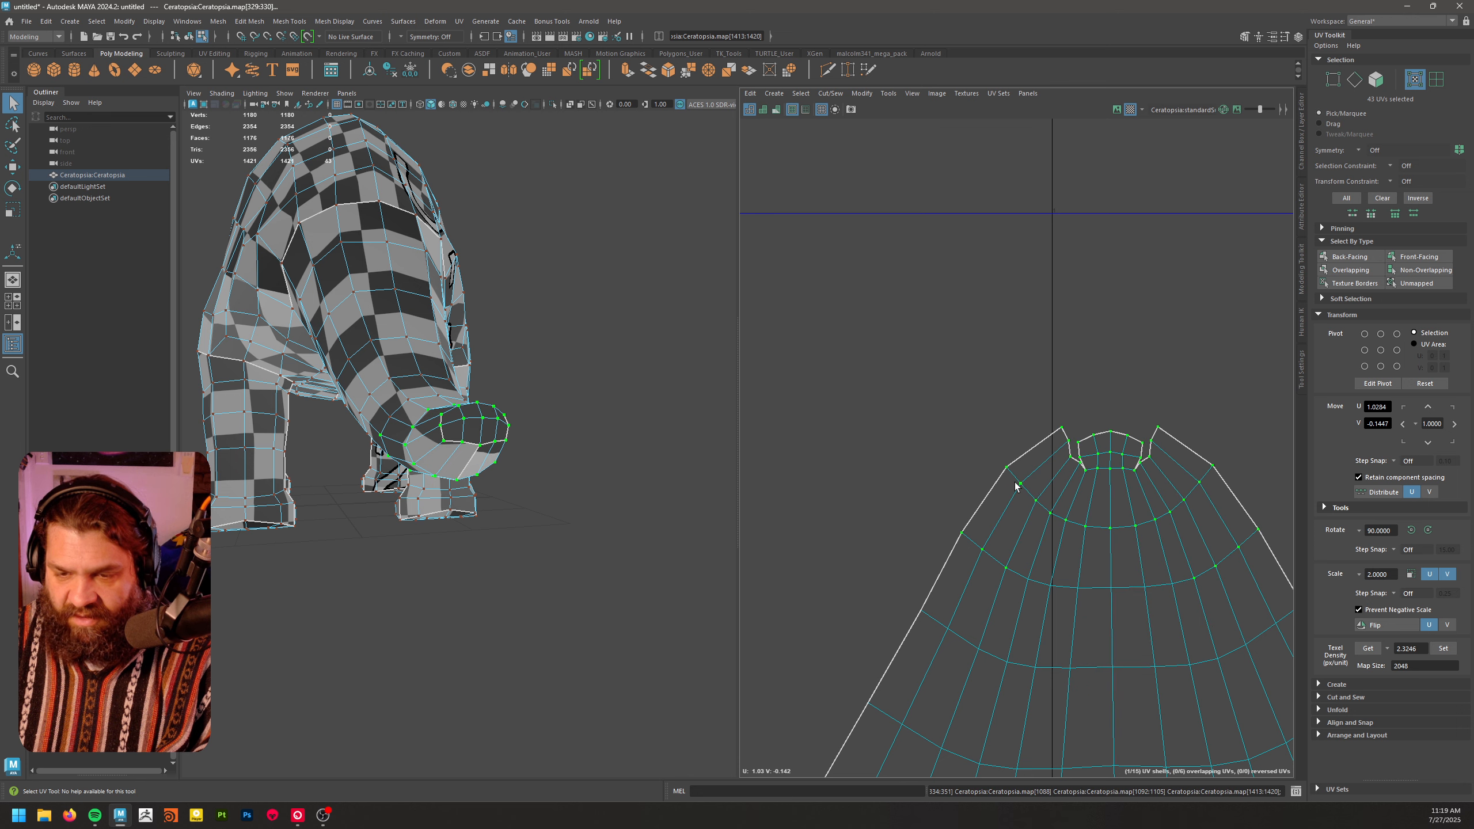
right_click_drag(1123, 502, 1293, 579, "alt")
middle_click_drag(1058, 487, 1002, 516, "alt")
right_click_drag(1002, 515, 1168, 473, "alt")
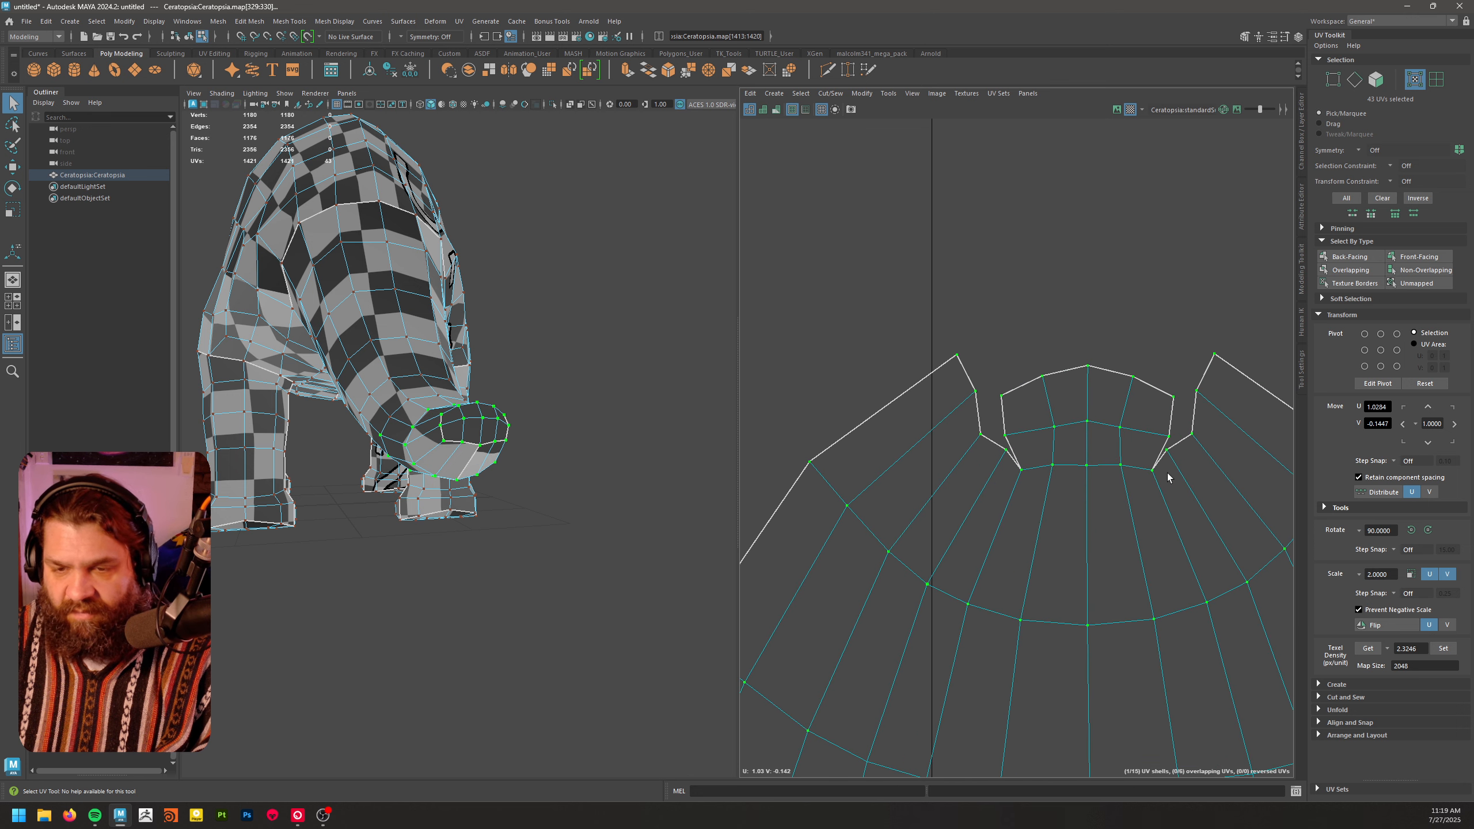
left_click(1131, 363)
right_click_drag(1149, 405, 1058, 510, "alt")
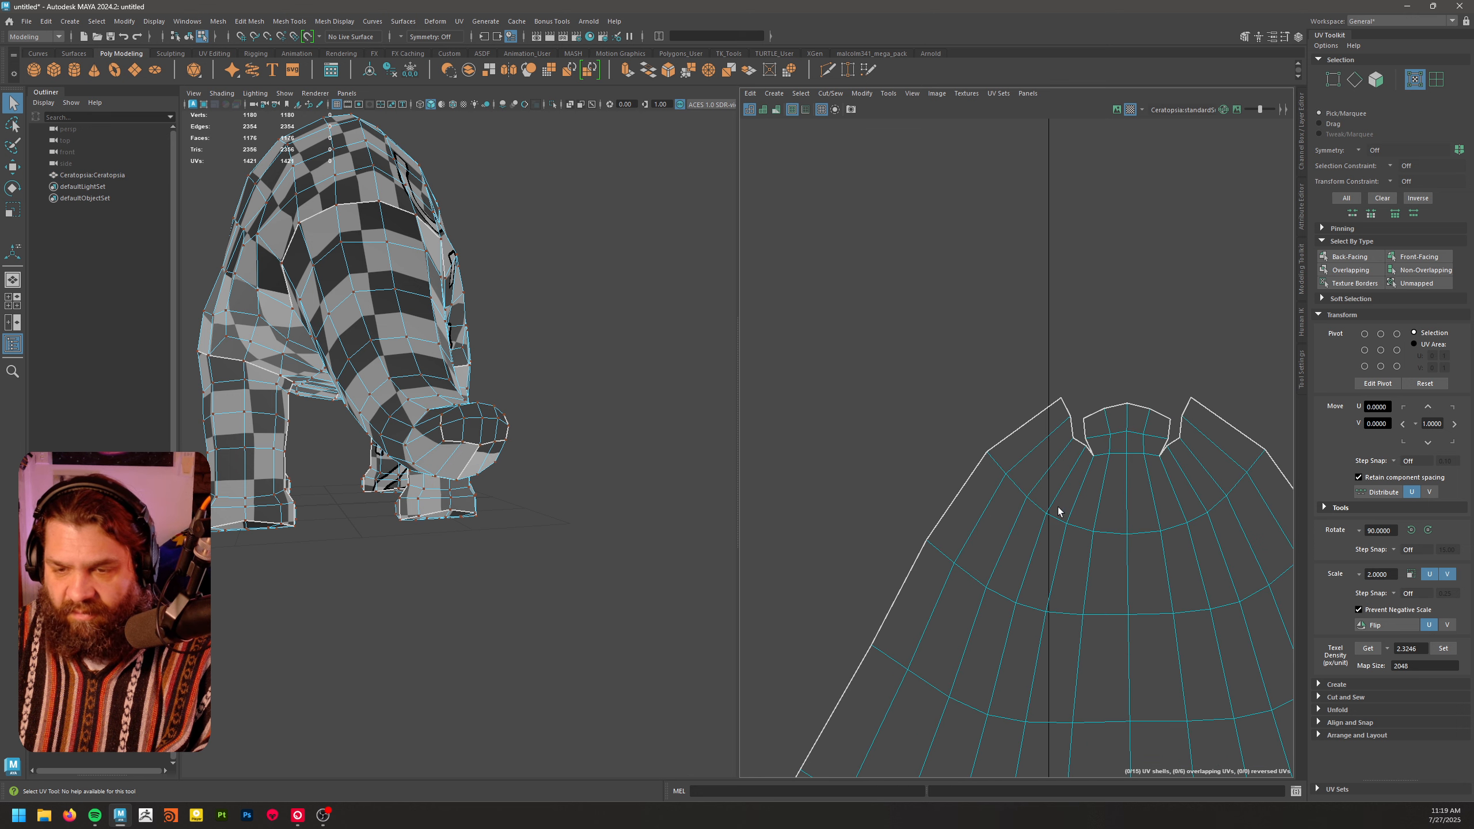
double_click(1047, 578)
right_click_drag(1055, 564, 908, 560, "shift")
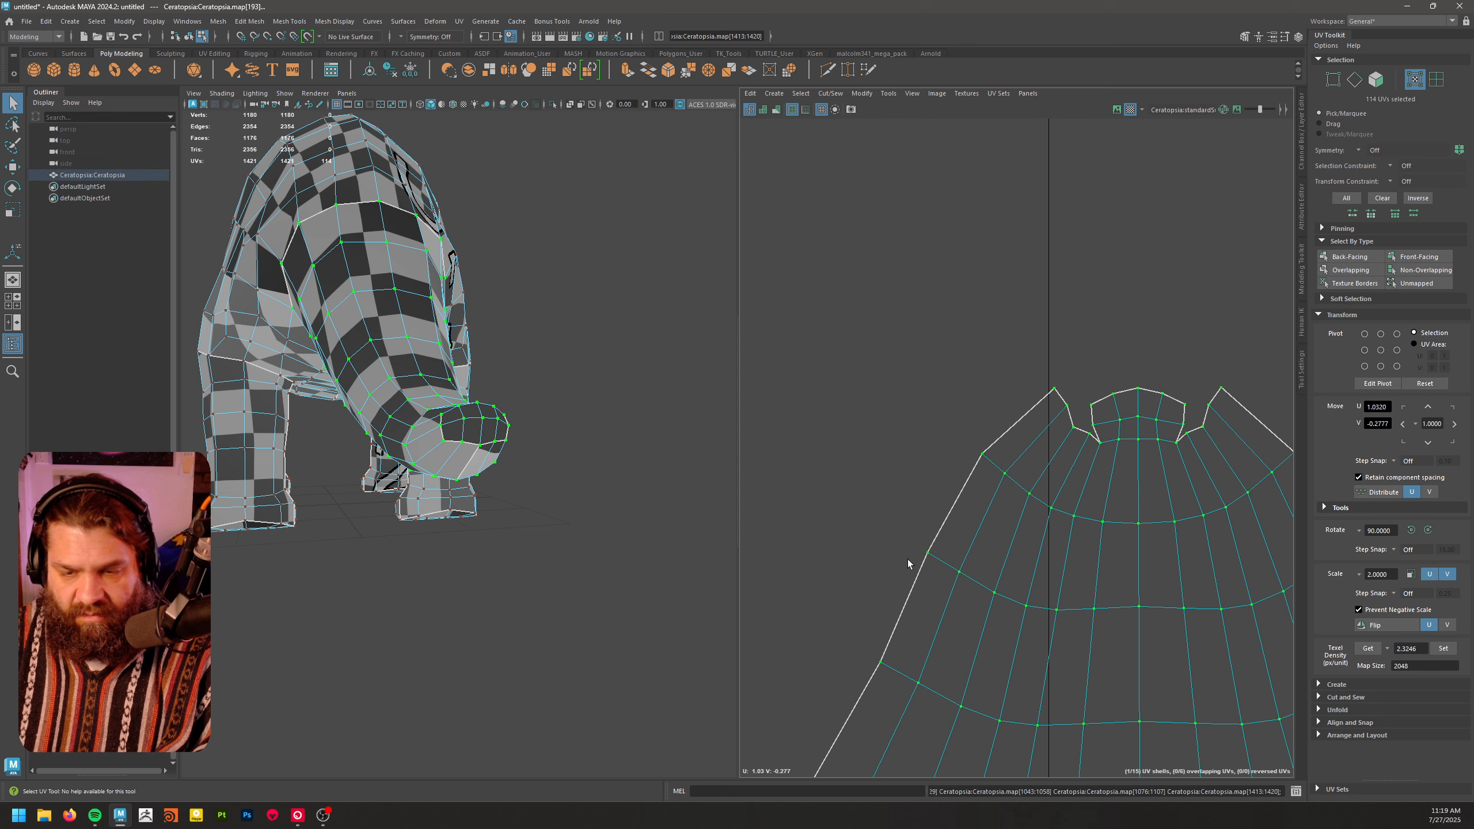
- Examine the unfolded tail shell and the checker pattern on the tail and underside of the model
scroll(1049, 651, "down", 3)
scroll(1059, 653, "down", 3)
middle_click_drag(1059, 644, 1036, 451, "alt")
middle_click_drag(929, 330, 924, 337, "alt")
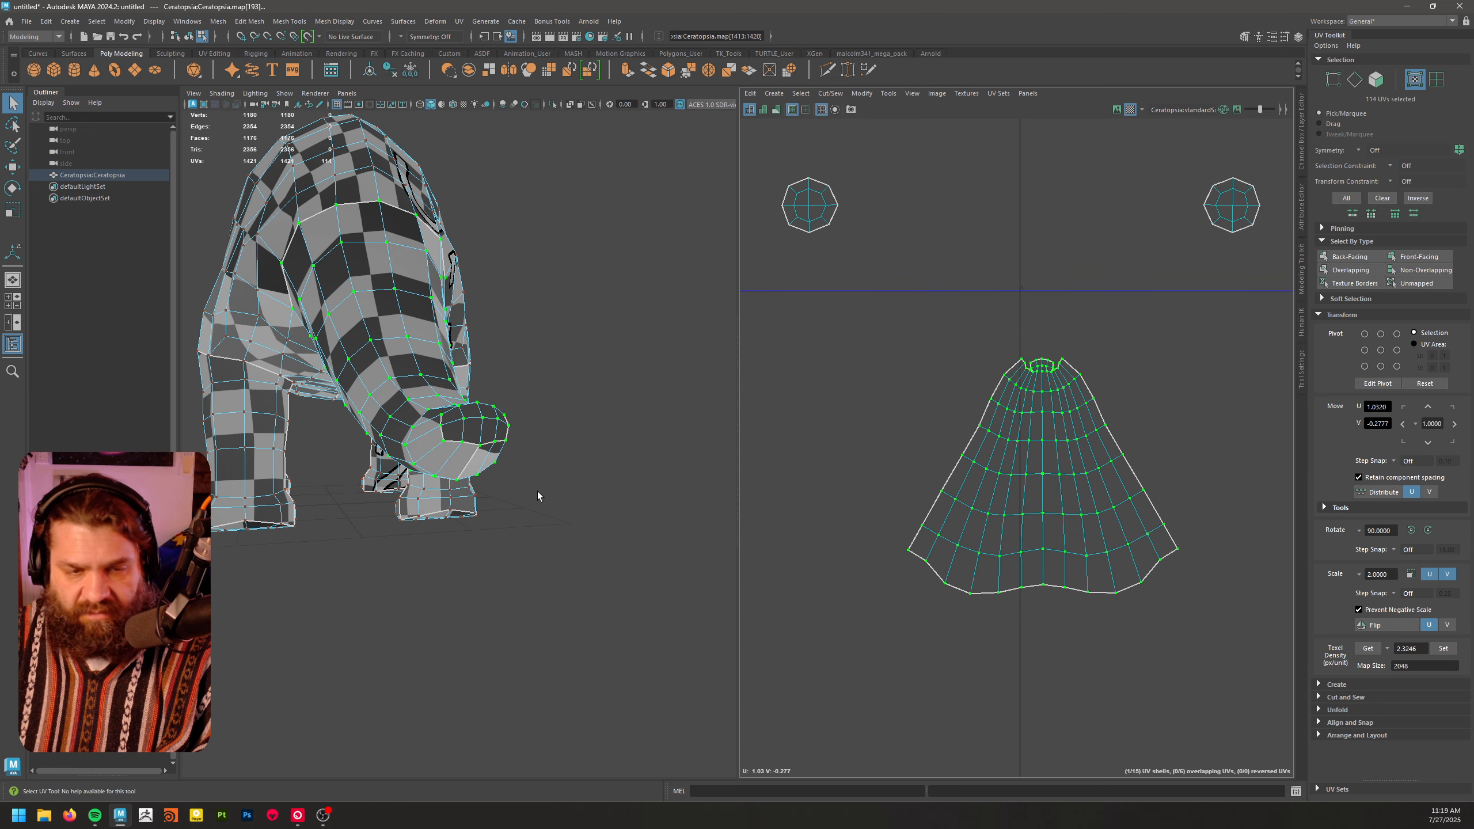
left_click_drag(535, 494, 488, 496, "alt")
middle_click_drag(488, 496, 582, 513, "alt")
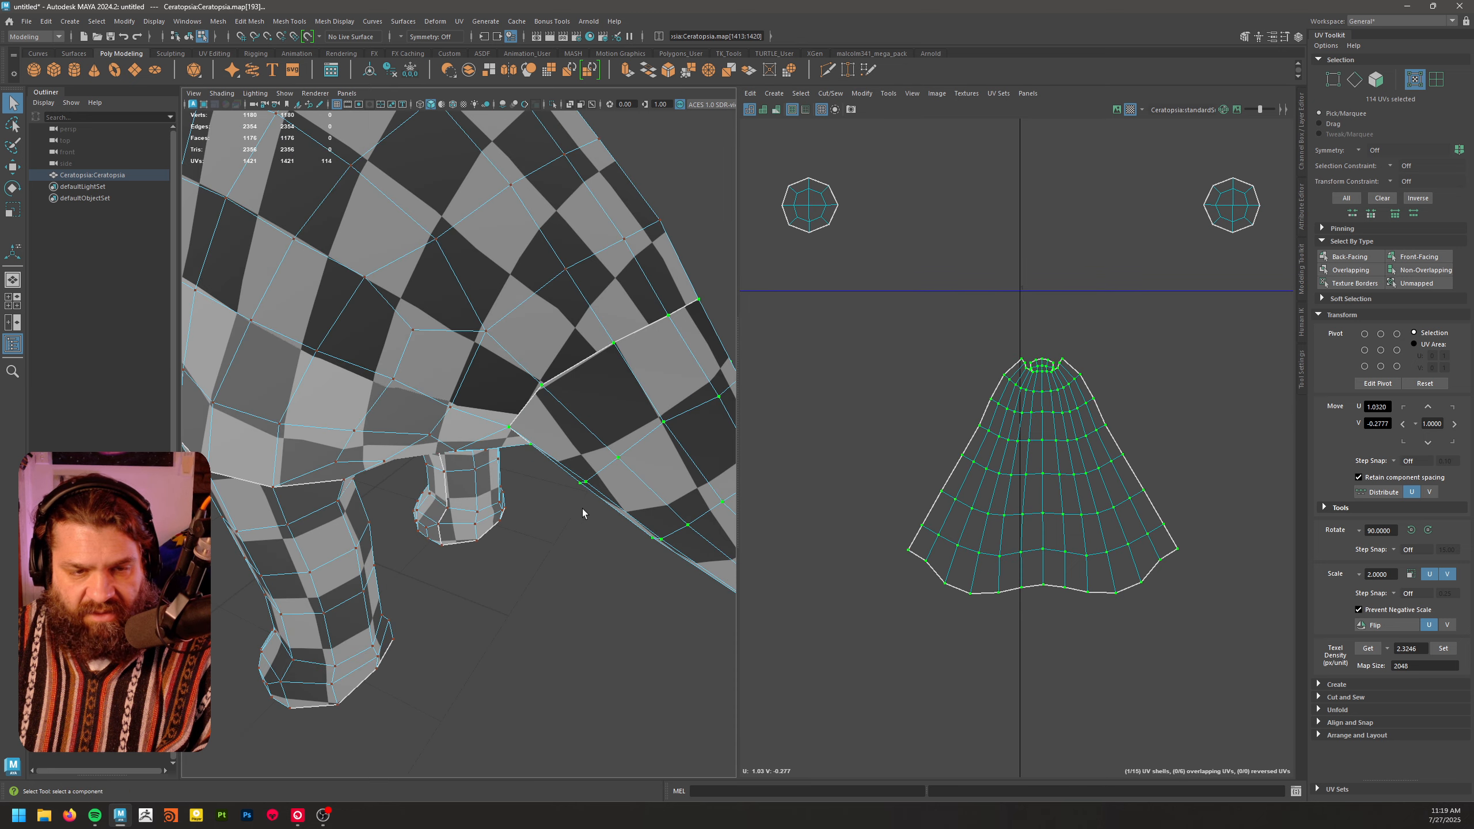
right_click_drag(583, 513, 467, 465, "alt")
left_click_drag(467, 466, 483, 401, "alt")
scroll(958, 422, "down", 10)
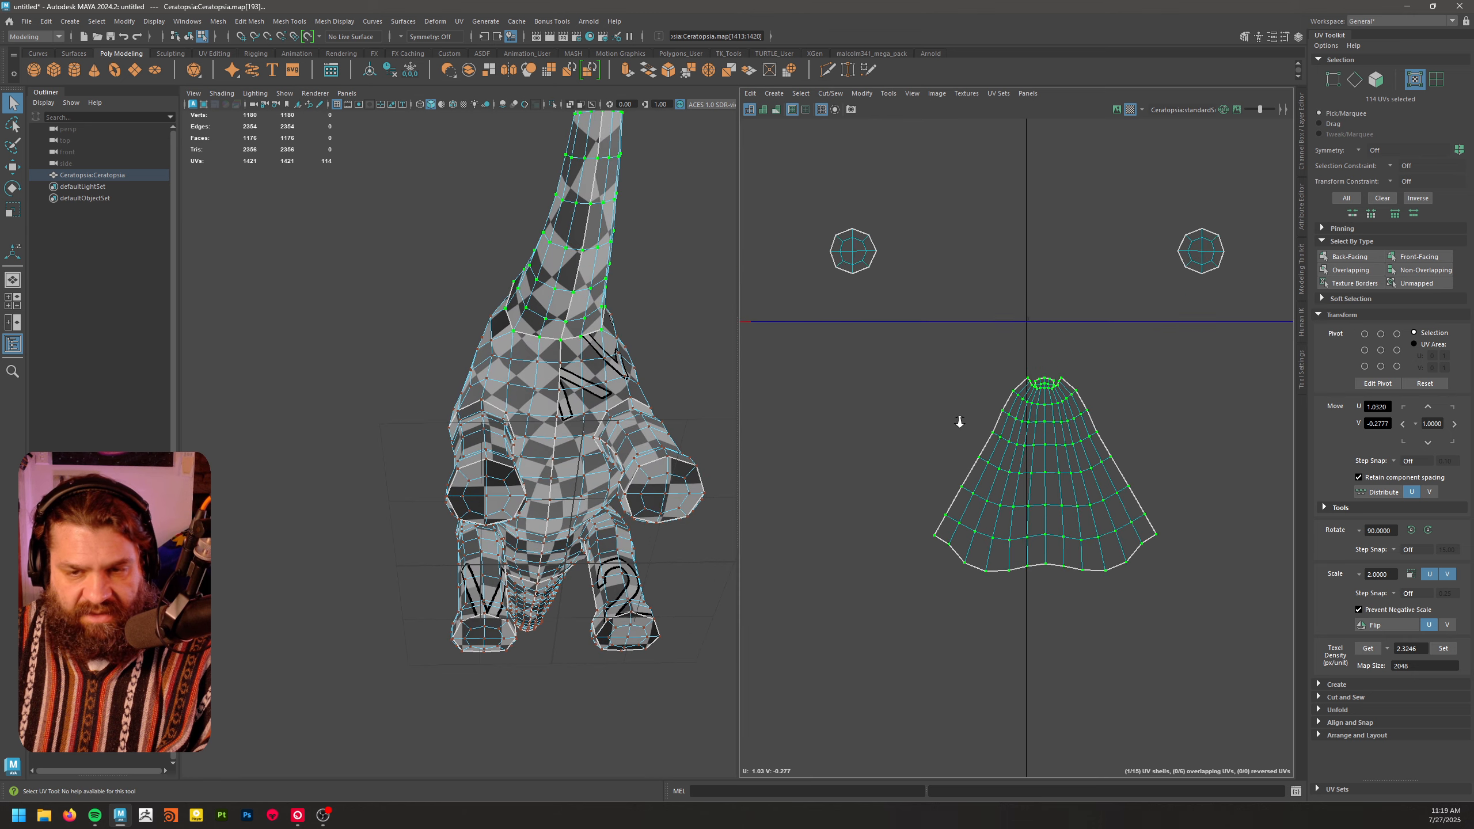
middle_click_drag(1152, 383, 1247, 452, "alt")
scroll(1092, 453, "down", 5)
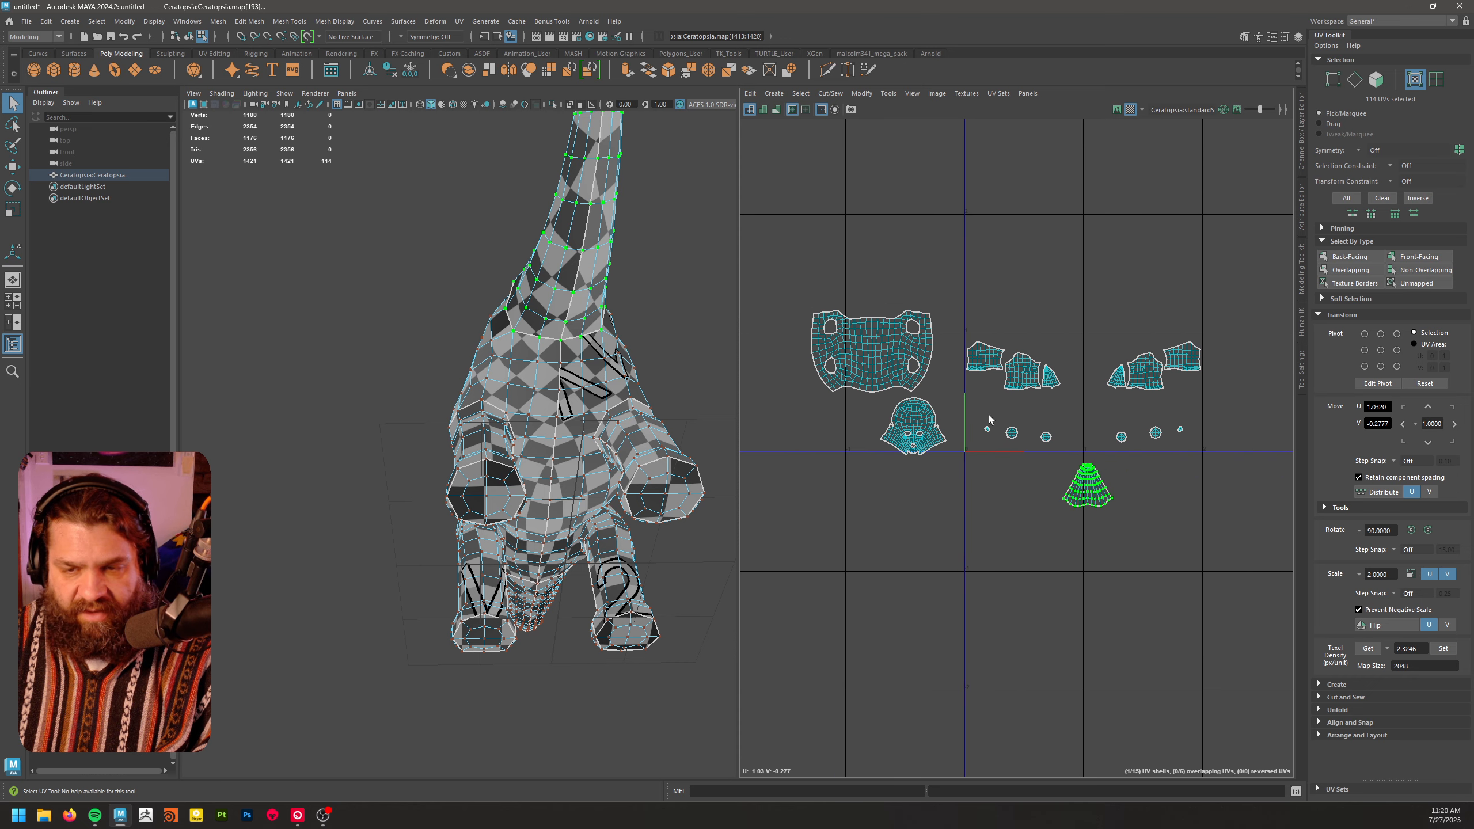
left_click_drag(753, 240, 1220, 547)
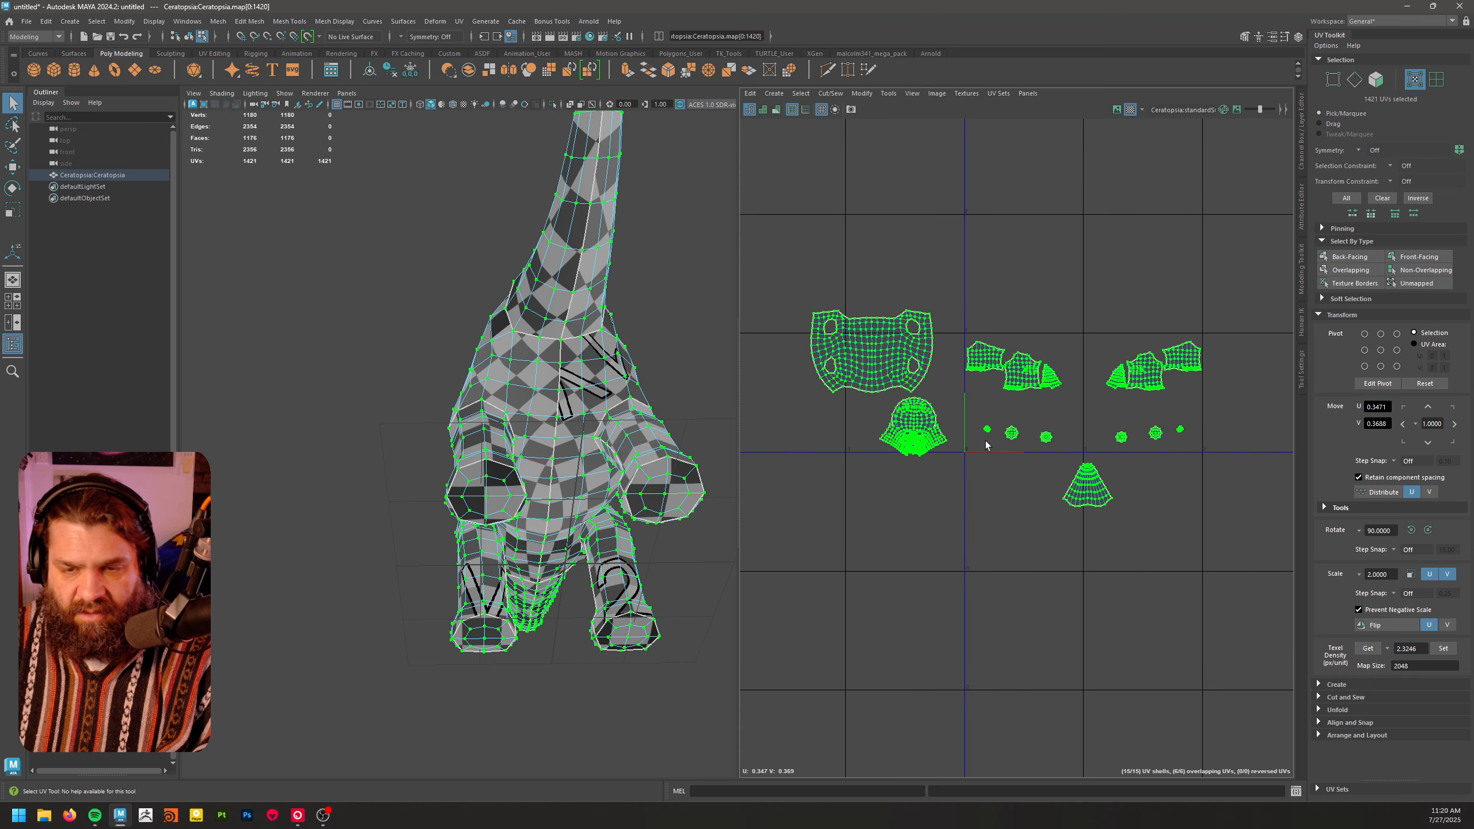
left_click(957, 427)
left_click(910, 441)
left_click(996, 359, "shift")
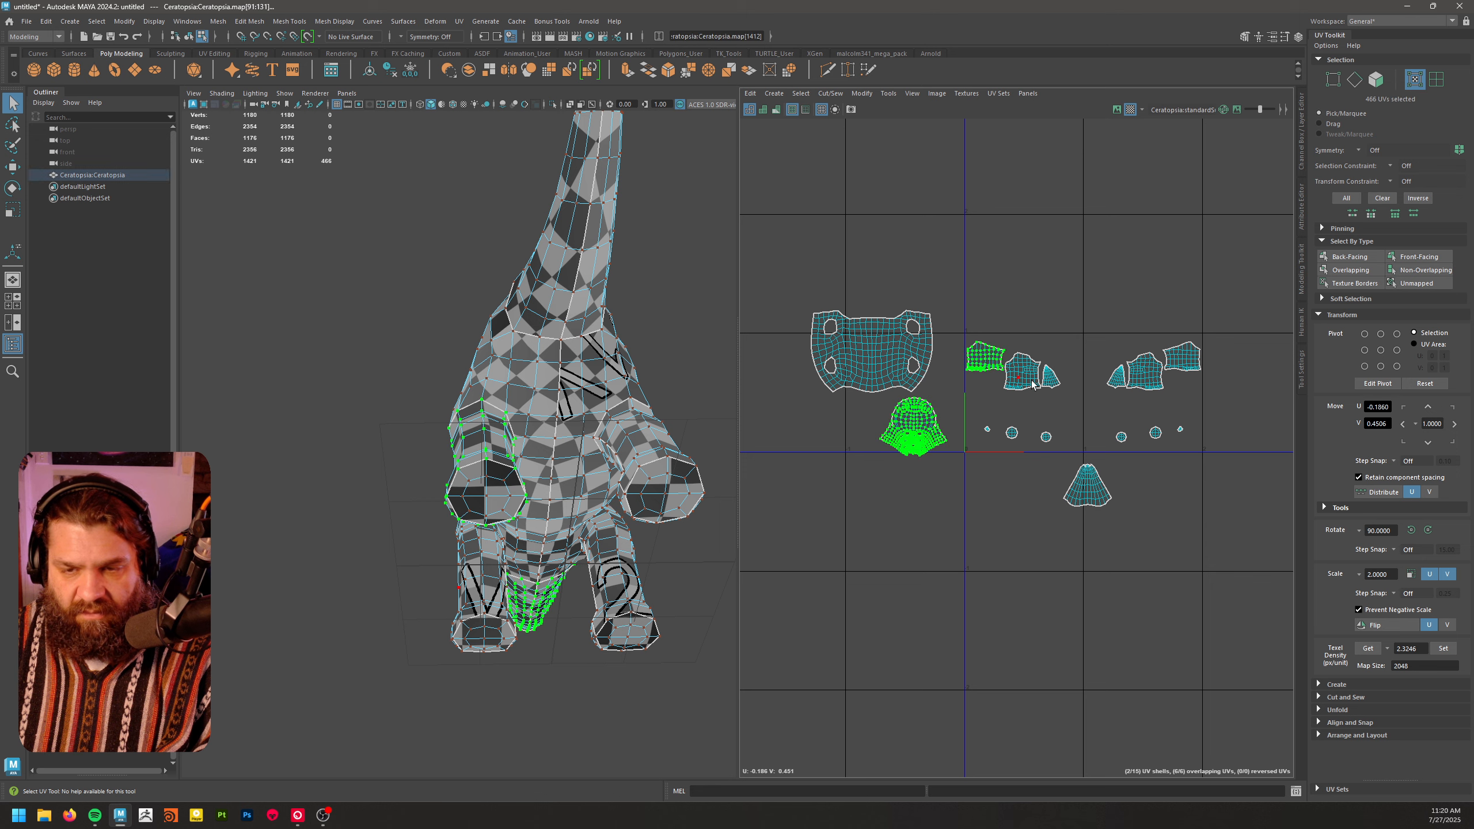
- Move the body shell higher above the head shell, clear of all other UV shells
left_click(897, 368)
middle_click_drag(872, 416, 964, 499, "alt")
right_click_drag(964, 498, 1132, 633, "alt")
middle_click_drag(1051, 358, 1008, 509, "alt")
key("w")
left_click_drag(933, 524, 998, 338)
right_click_drag(996, 334, 1204, 454, "alt")
middle_click_drag(1003, 345, 999, 390, "alt")
key("e")
key("r")
left_click_drag(996, 392, 998, 394)
key("w")
right_click_drag(1118, 497, 956, 485, "alt")
middle_click_drag(1219, 696, 974, 484, "alt")
right_click_drag(1109, 493, 972, 420, "alt")
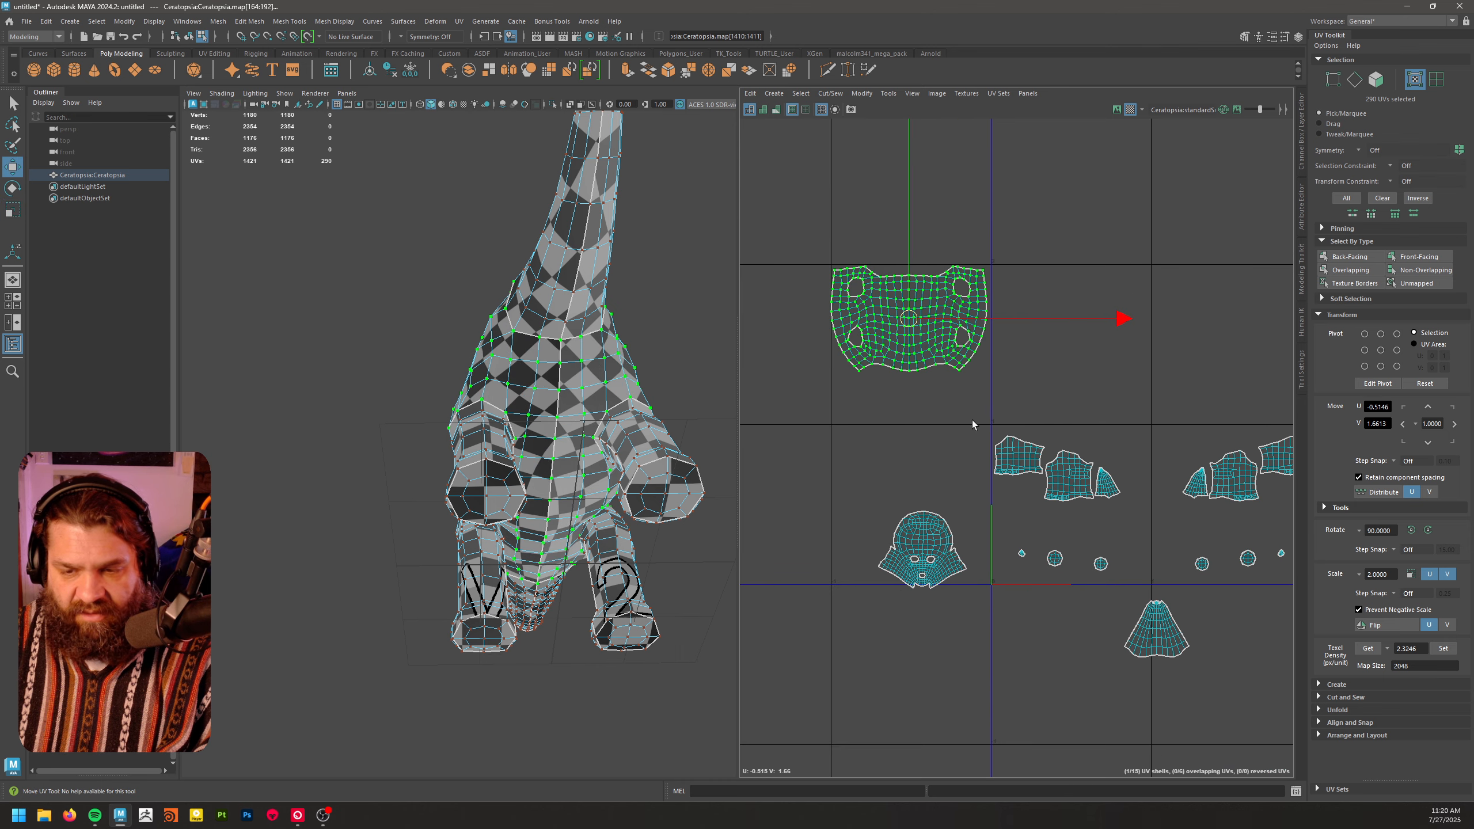
middle_click_drag(1206, 491, 1203, 495, "alt")
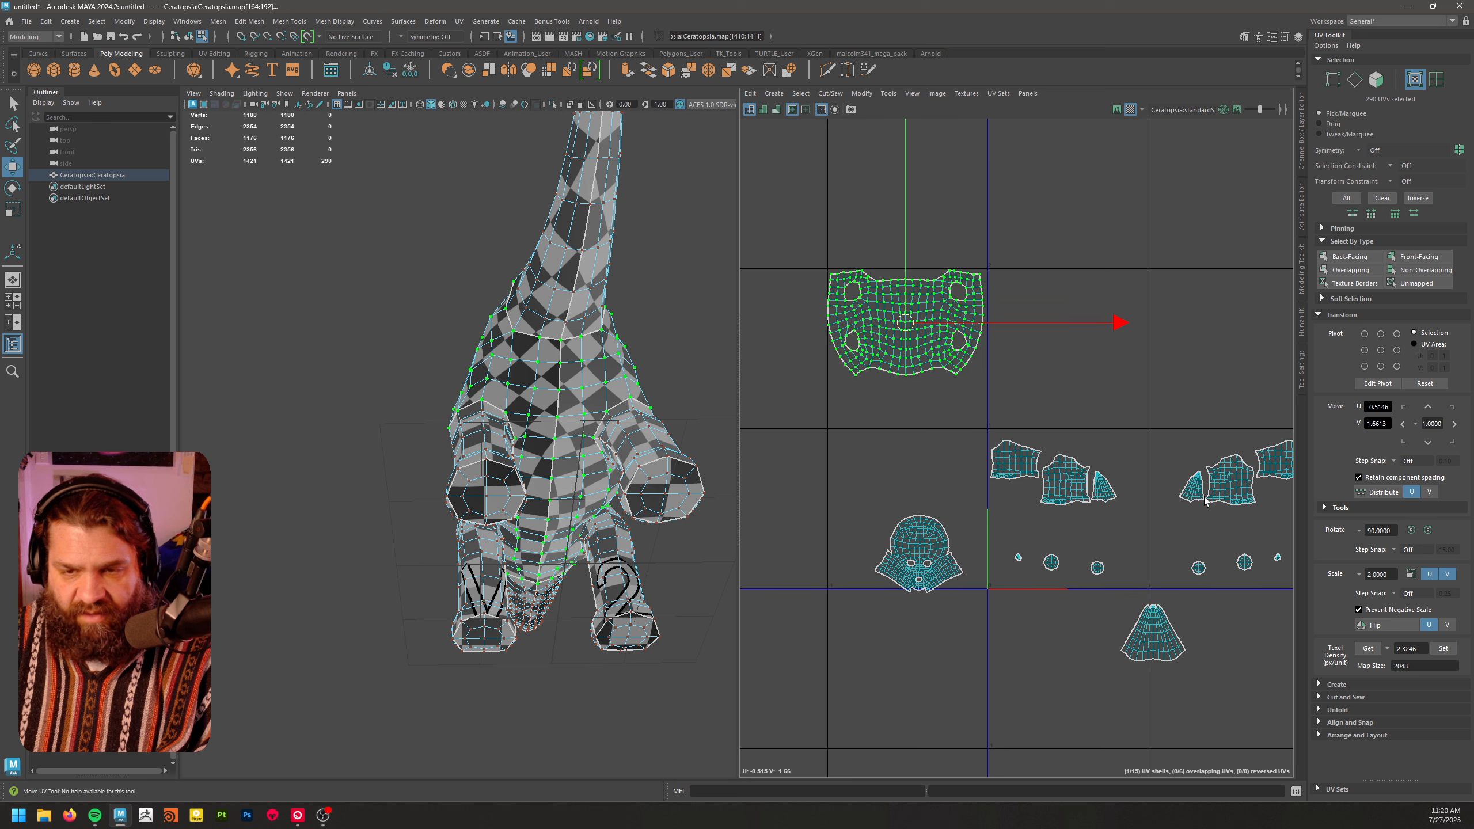
- Sample the body shell's texel density, change the value to 2, and apply it to the shell
left_click(1374, 650)
double_click(1417, 650)
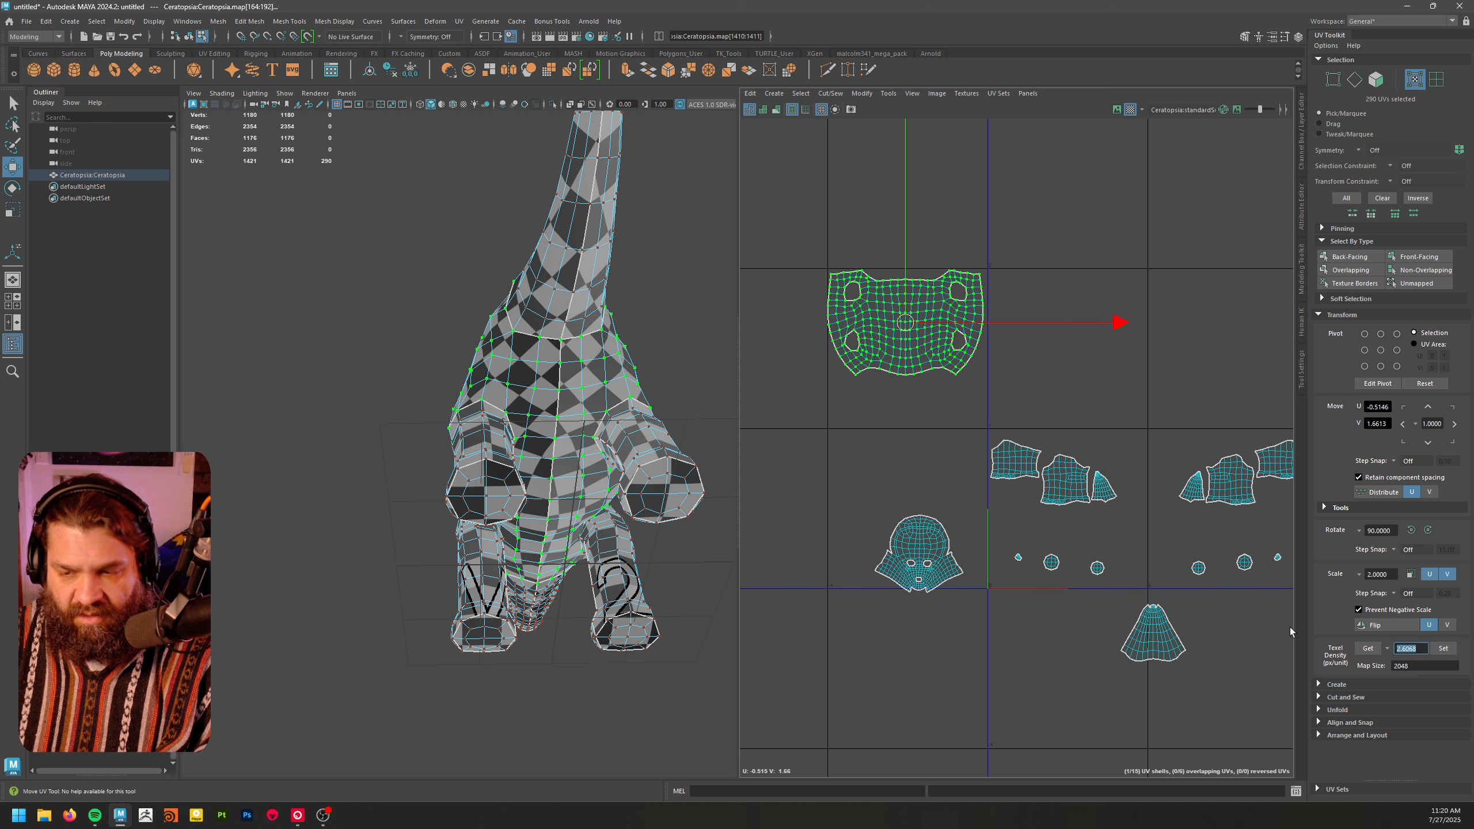
type("2")
key("Return")
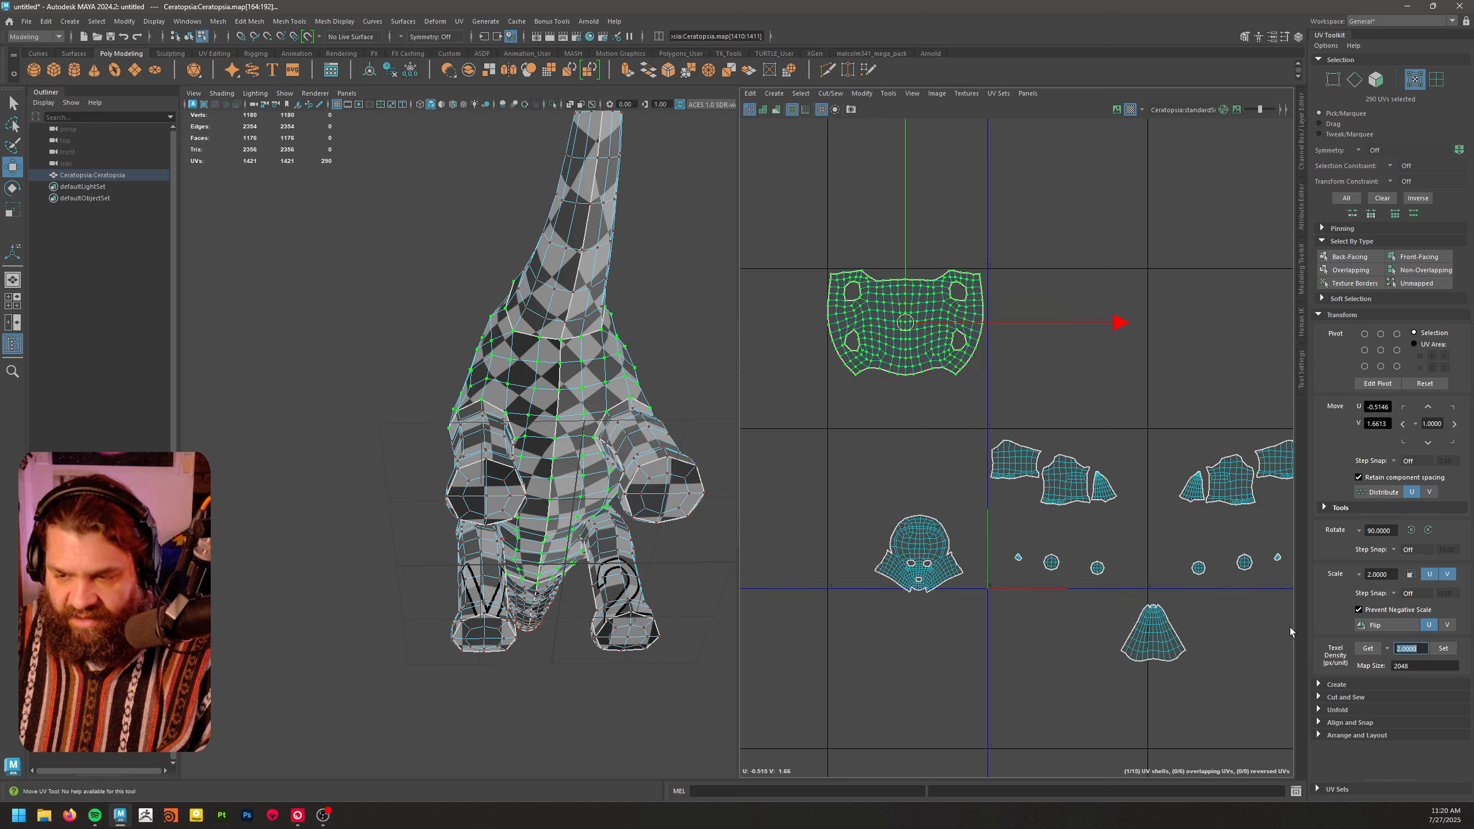
left_click(1447, 653)
- Apply the texel density of 2 to all the remaining UV shells apart from the body
middle_click_drag(1142, 626, 1106, 569, "alt")
scroll(1105, 566, "down", 3)
left_click_drag(879, 418, 1364, 734)
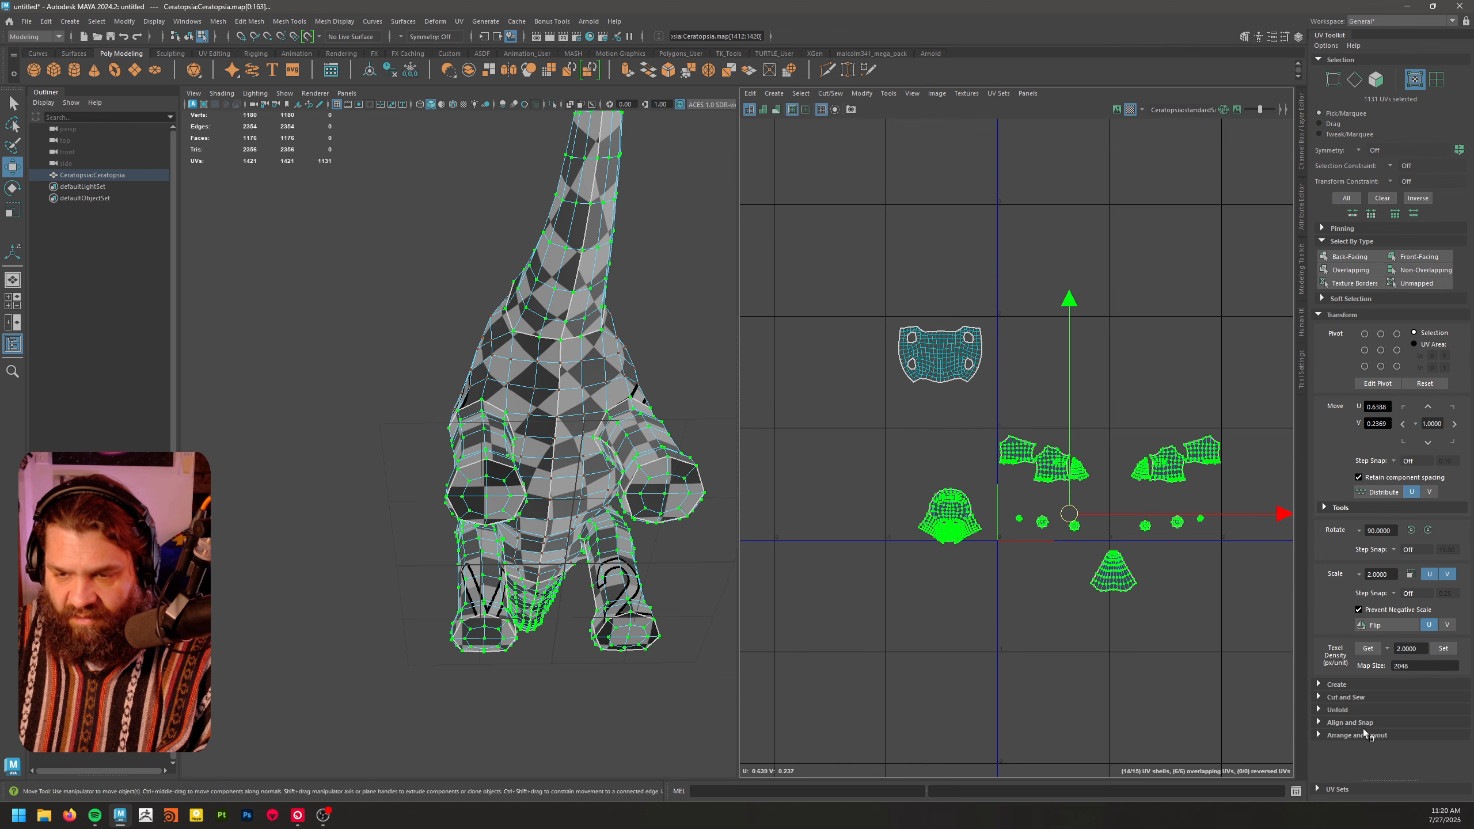
left_click(1447, 649)
- Move the head, leg, tail and foot shells together down and out of the UV tile
right_click_drag(1075, 564, 1270, 699, "alt")
middle_click_drag(1054, 468, 1099, 592, "alt")
middle_click_drag(988, 368, 881, 235, "alt")
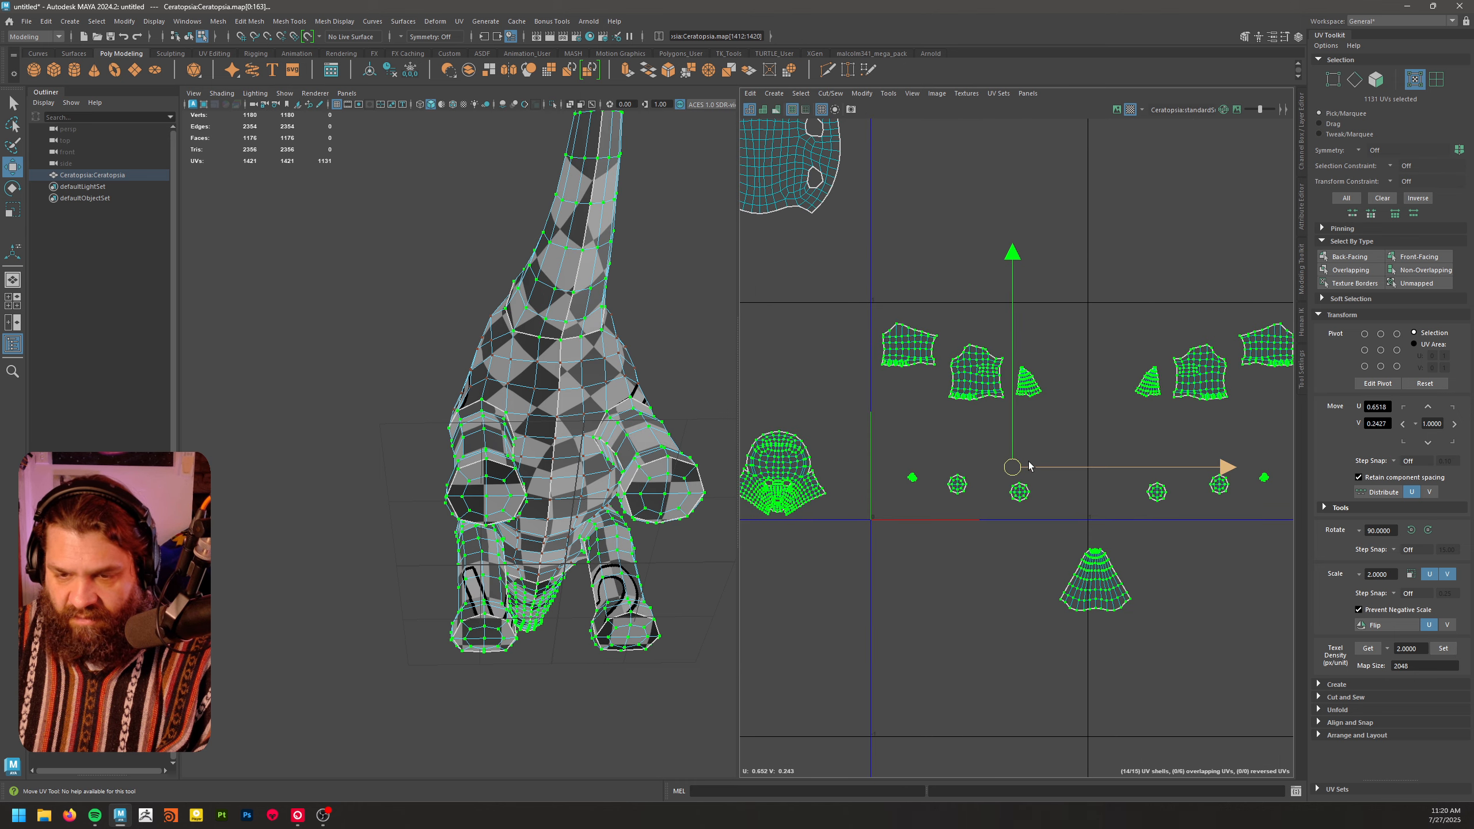
middle_click_drag(811, 421, 1002, 573)
left_click(1002, 574)
- Place the head shell in the upper-left corner of the UV tile and rotate it slightly to straighten it
left_click(963, 633)
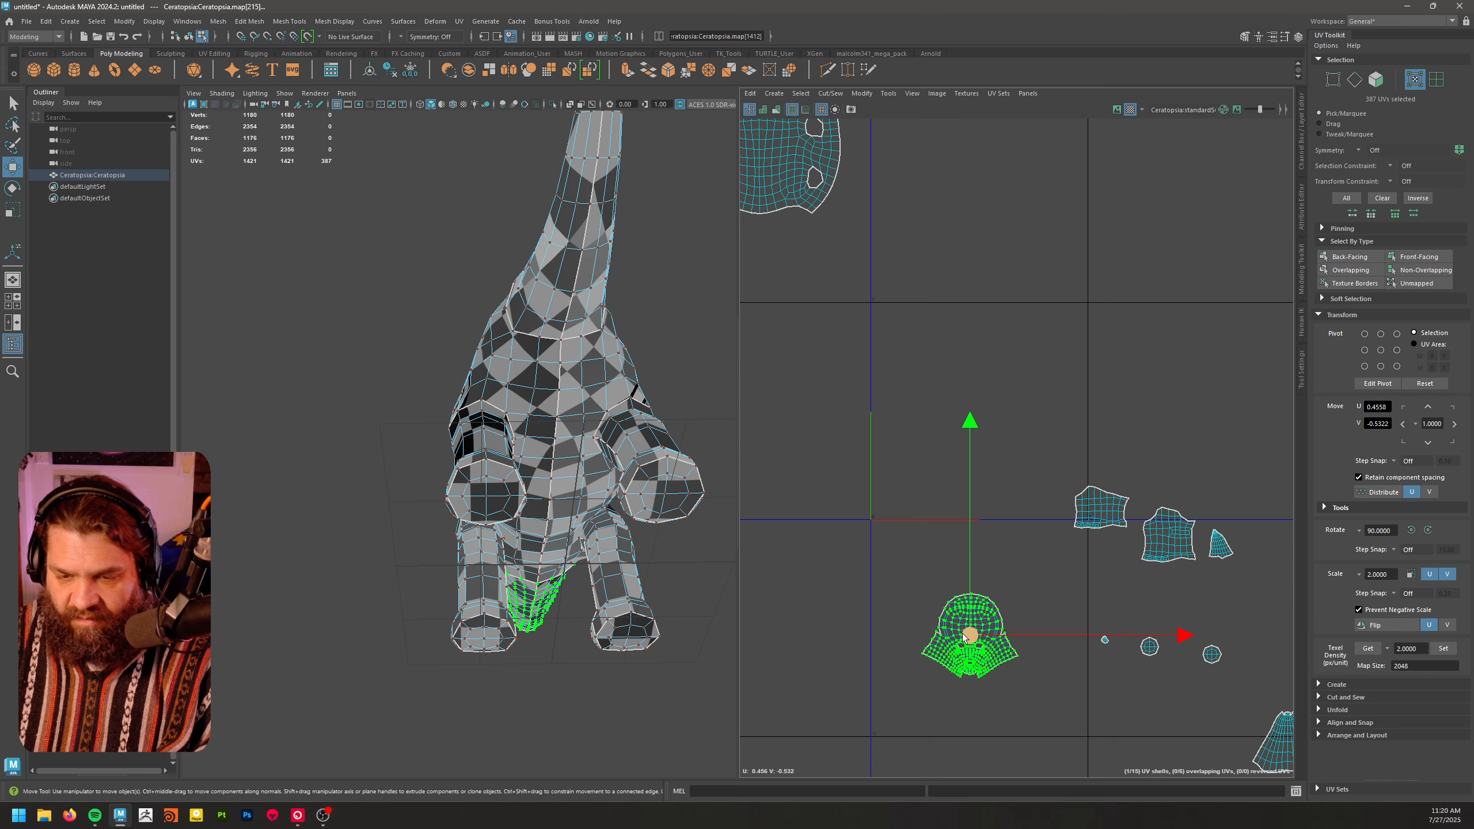
middle_click_drag(963, 633, 920, 331)
right_click_drag(919, 330, 1177, 419, "alt")
key("e")
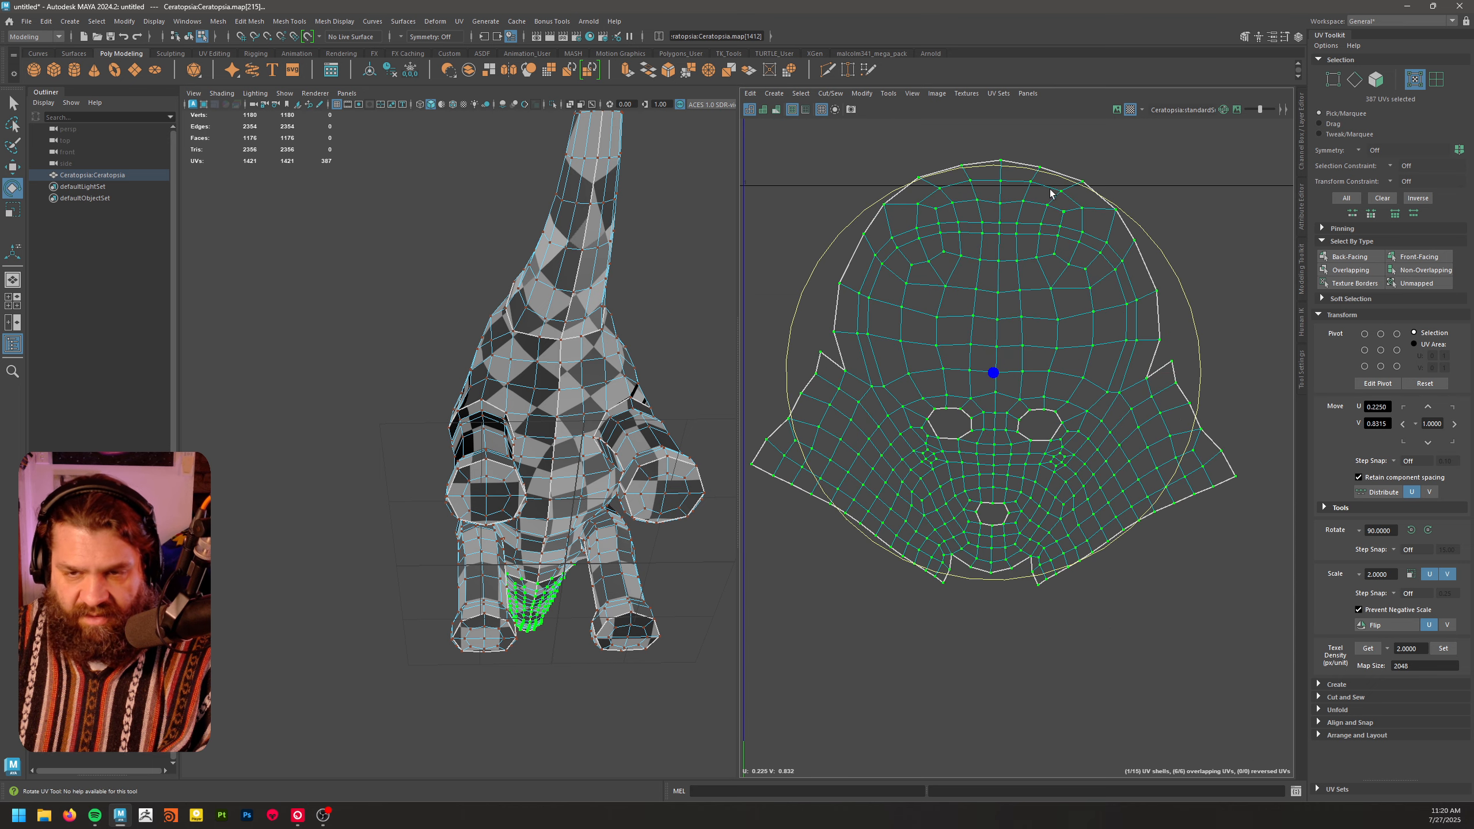
left_click_drag(1052, 175, 1048, 172)
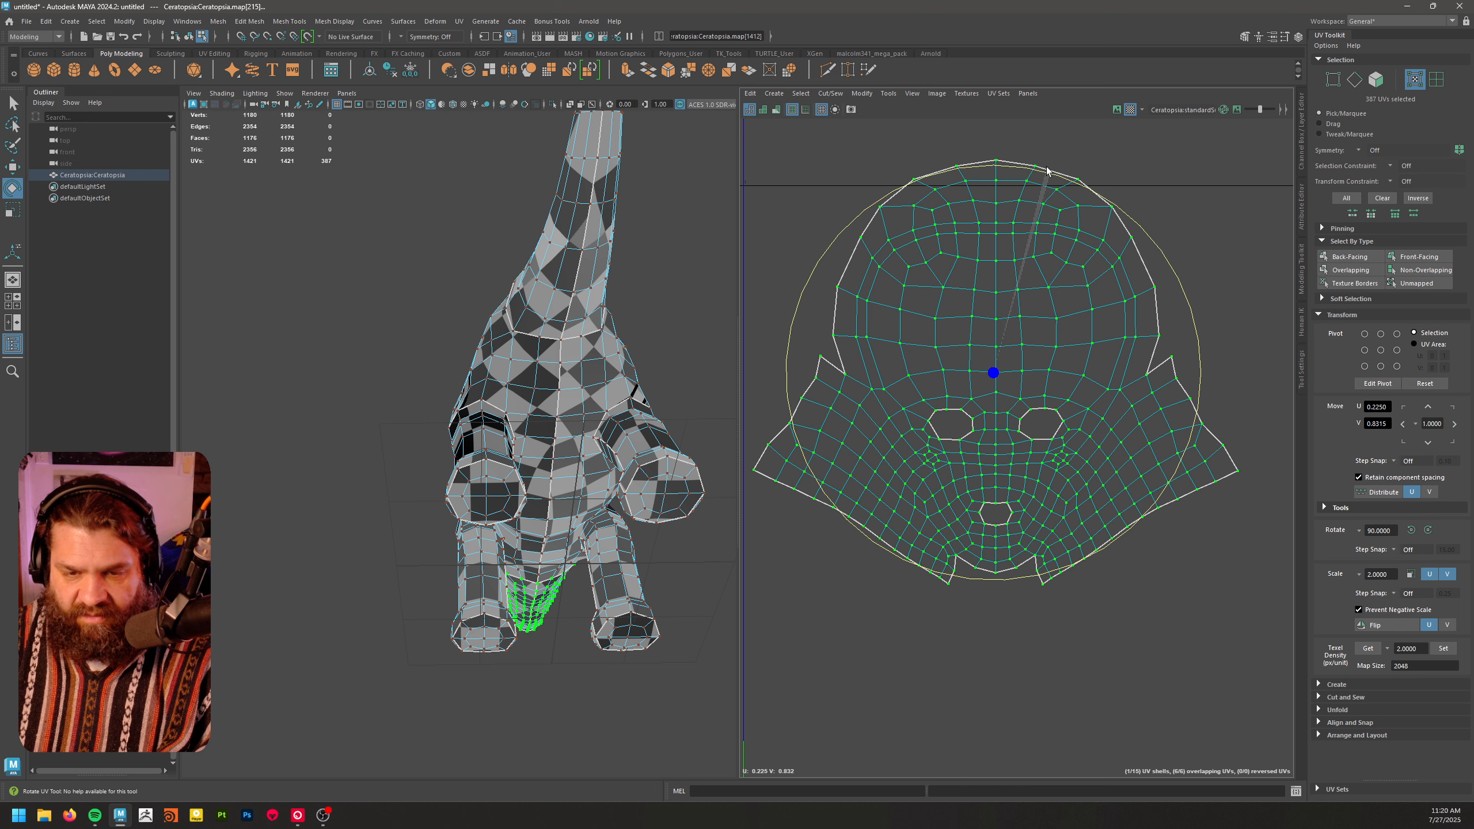
right_click_drag(1122, 343, 1004, 326, "alt")
middle_click_drag(1004, 326, 1021, 384, "alt")
key("w")
left_click_drag(1047, 428, 1039, 454)
left_click(1094, 609)
- Move the body shell into the UV tile below the head shell, against the tile's lower-left corner
right_click_drag(1057, 517, 938, 375, "alt")
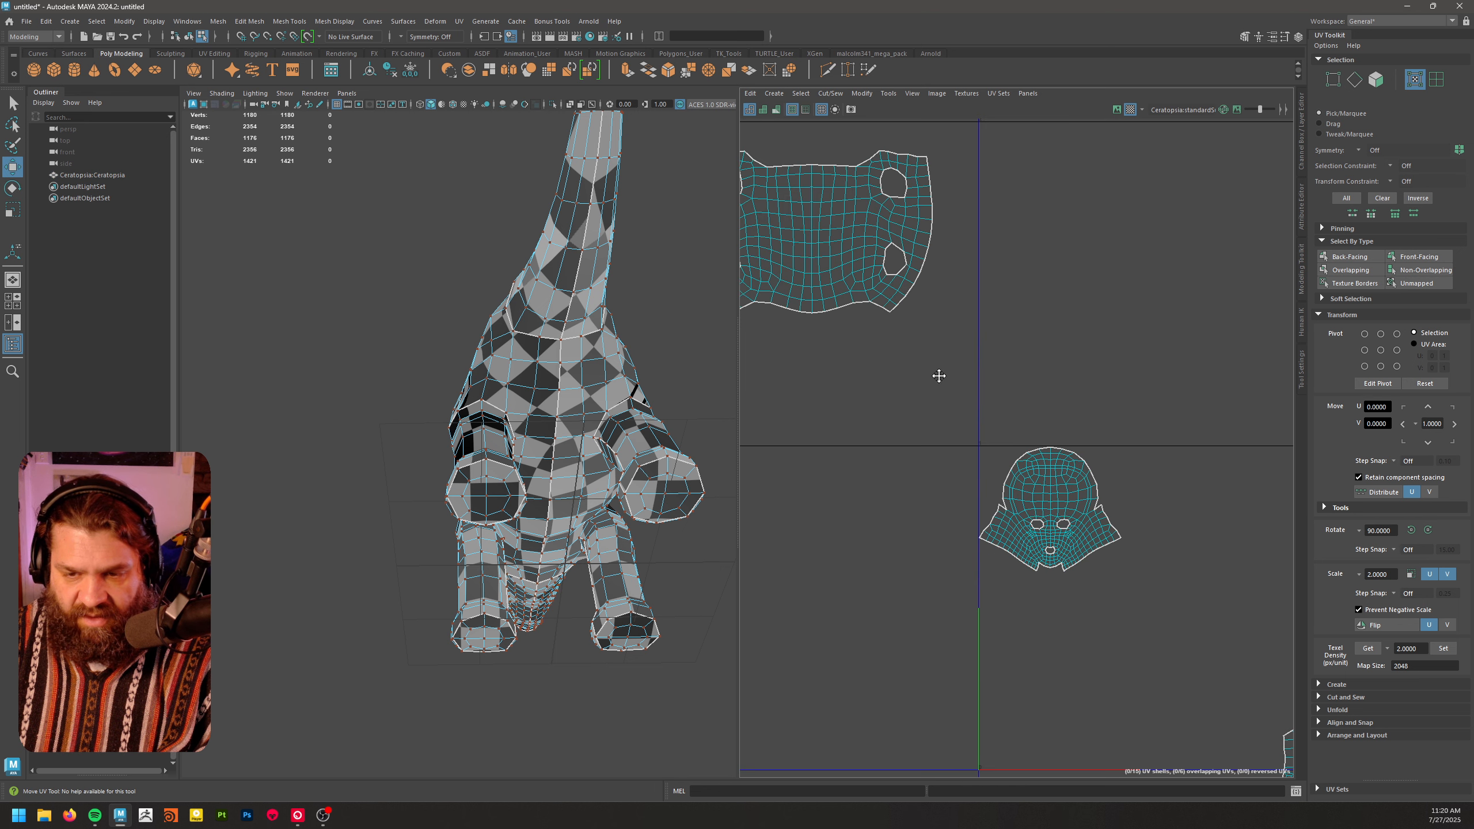
left_click(856, 251)
right_click_drag(978, 191, 856, 268, "alt")
left_click_drag(846, 222, 1076, 556)
right_click_drag(1038, 530, 1323, 761, "alt")
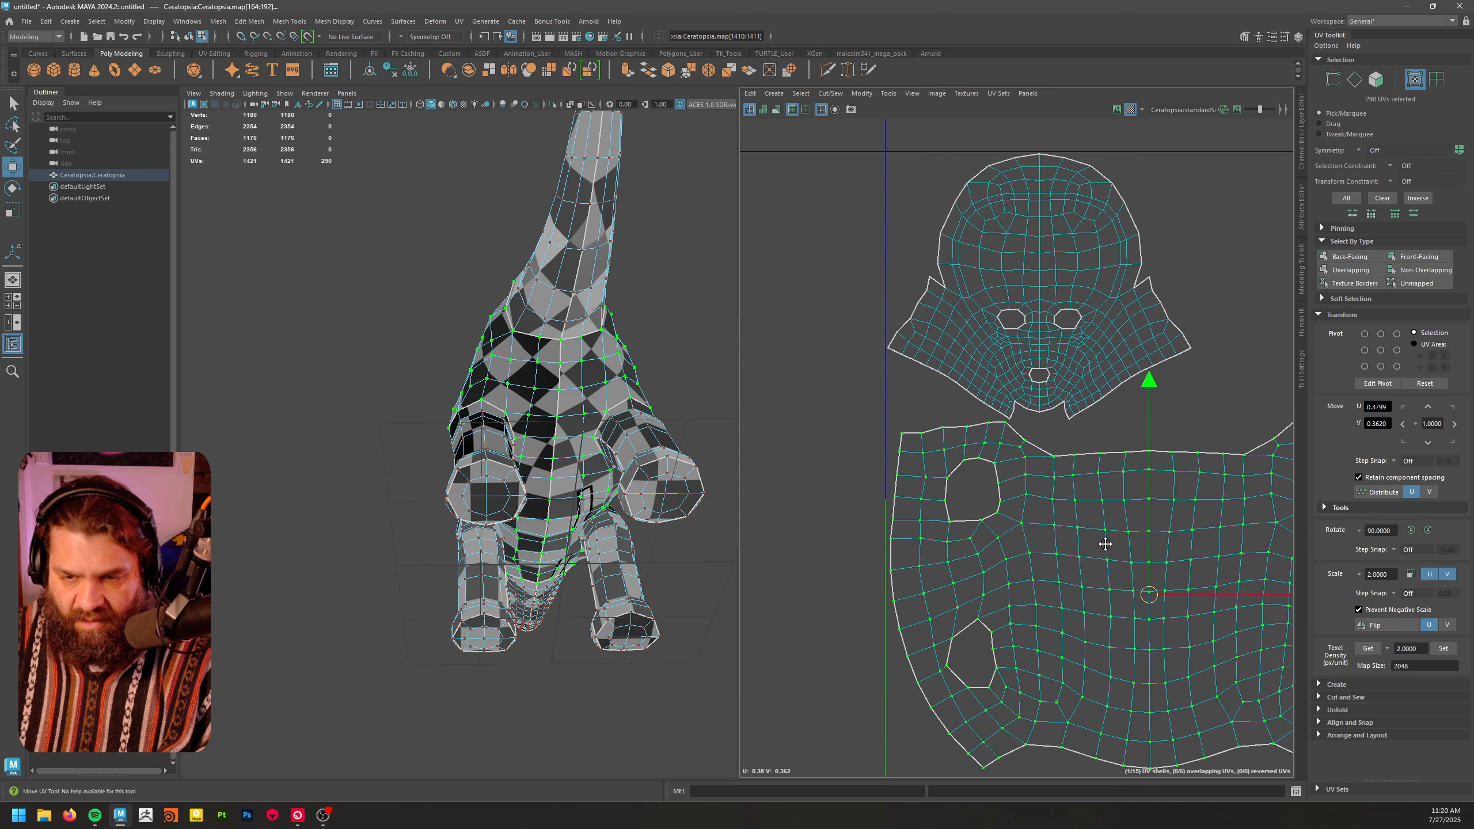
middle_click_drag(1108, 582, 1085, 507, "alt")
middle_click_drag(1158, 563, 1053, 369, "alt")
left_click_drag(1016, 334, 1017, 407)
right_click_drag(1016, 407, 816, 349, "alt")
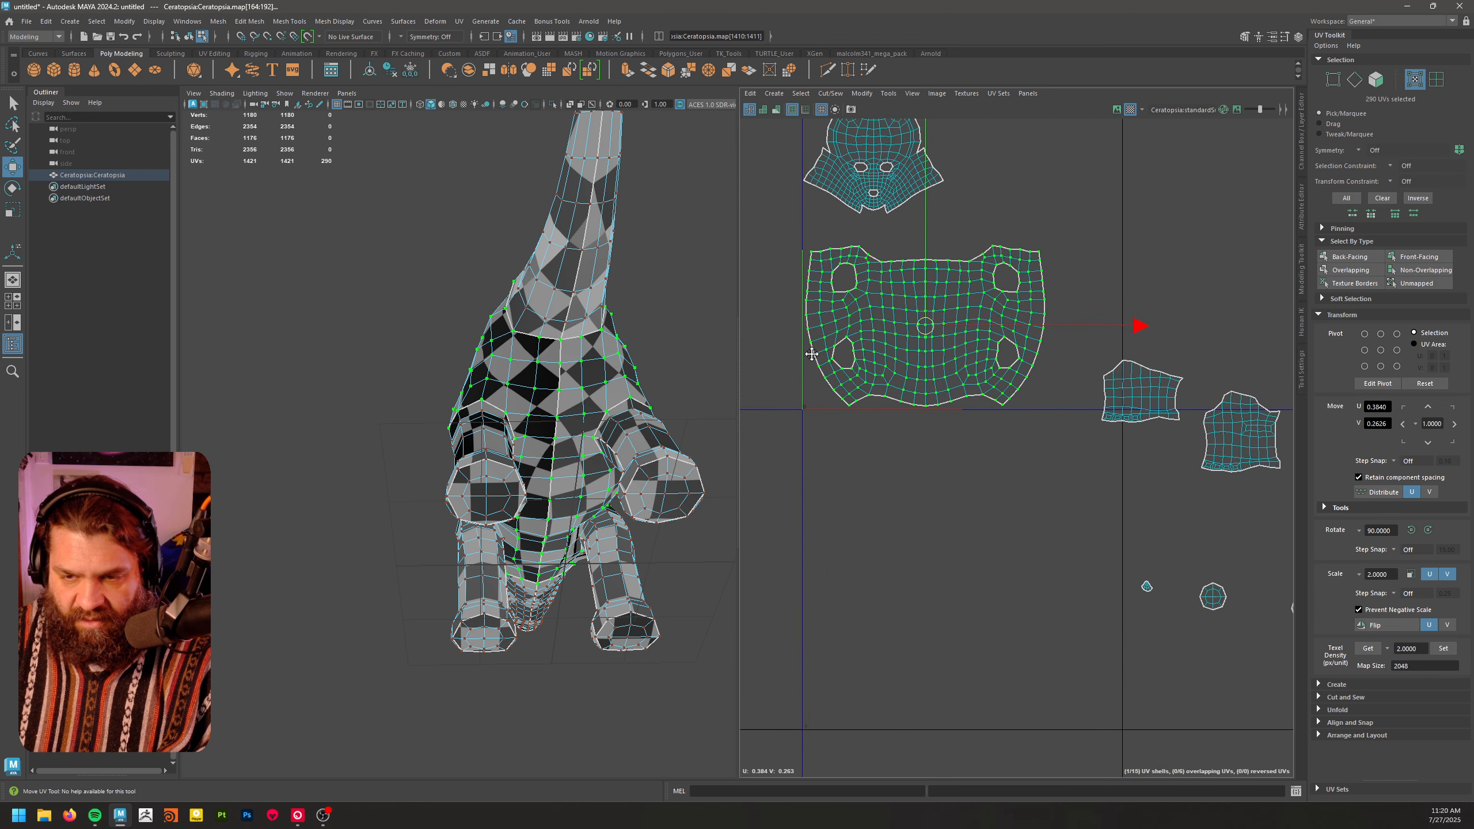
- Place one hind-leg shell between the head and body shells, and one front-leg shell beside the head
middle_click_drag(816, 349, 787, 465, "alt")
left_click(1123, 534)
left_click_drag(1123, 533, 911, 349)
left_click(1218, 551)
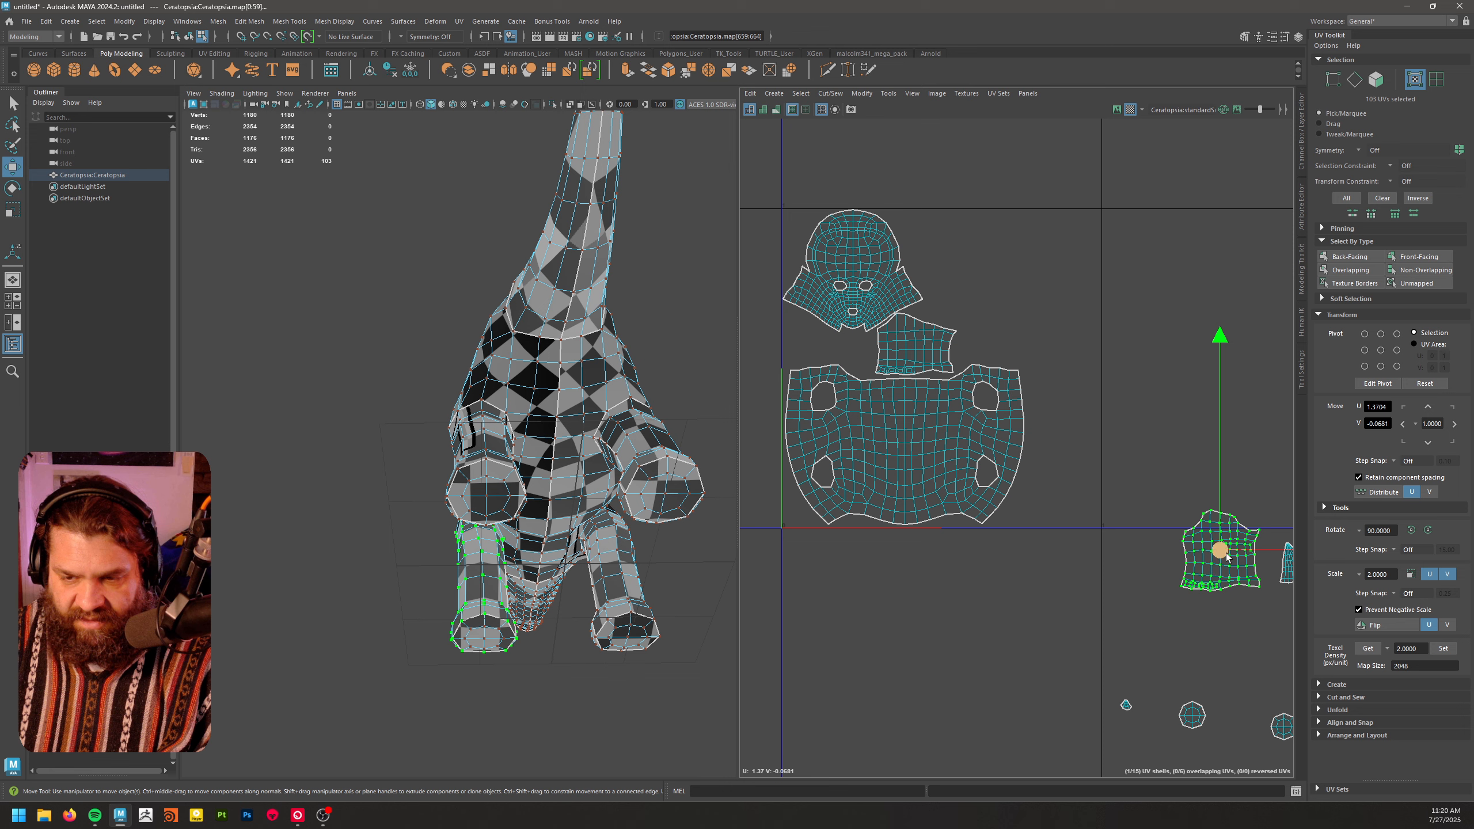
left_click_drag(1218, 552, 967, 288)
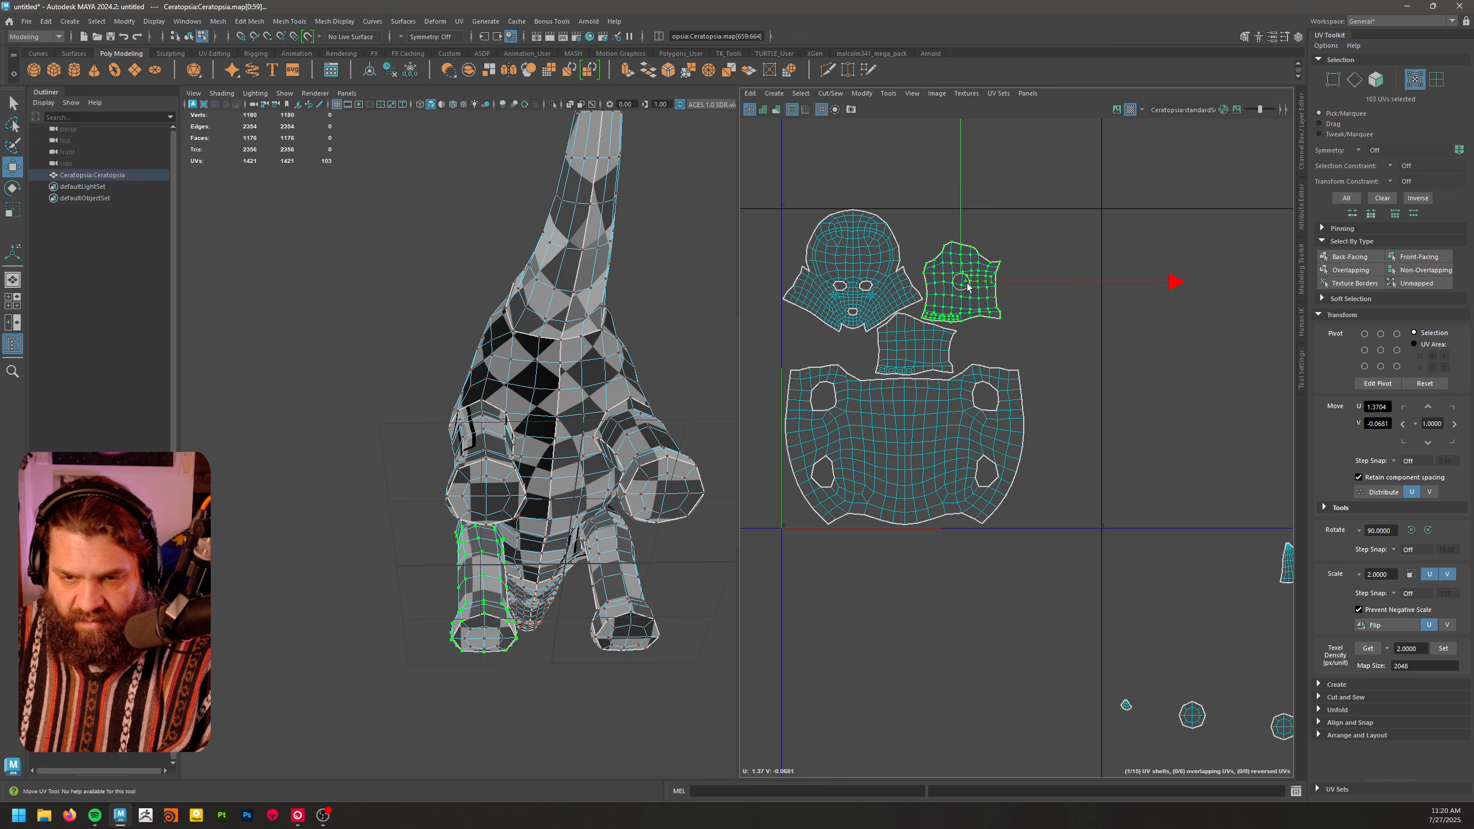
- Move the tail shell into the UV tile's upper-right corner, beside the front-leg shell
right_click_drag(1085, 438, 998, 438, "alt")
middle_click_drag(1239, 580, 1172, 510, "alt")
left_click(1285, 713)
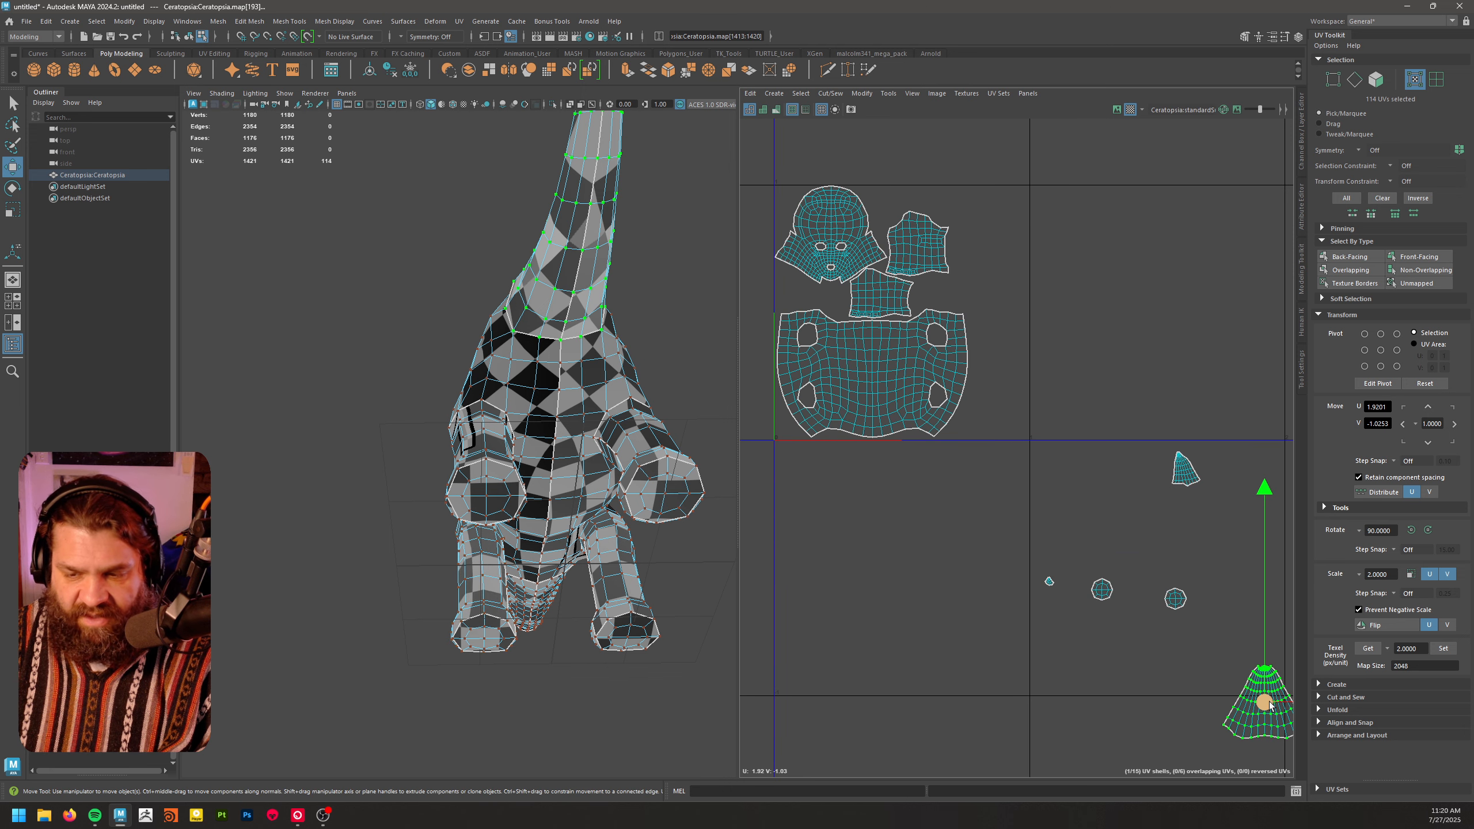
left_click_drag(1264, 702, 994, 235)
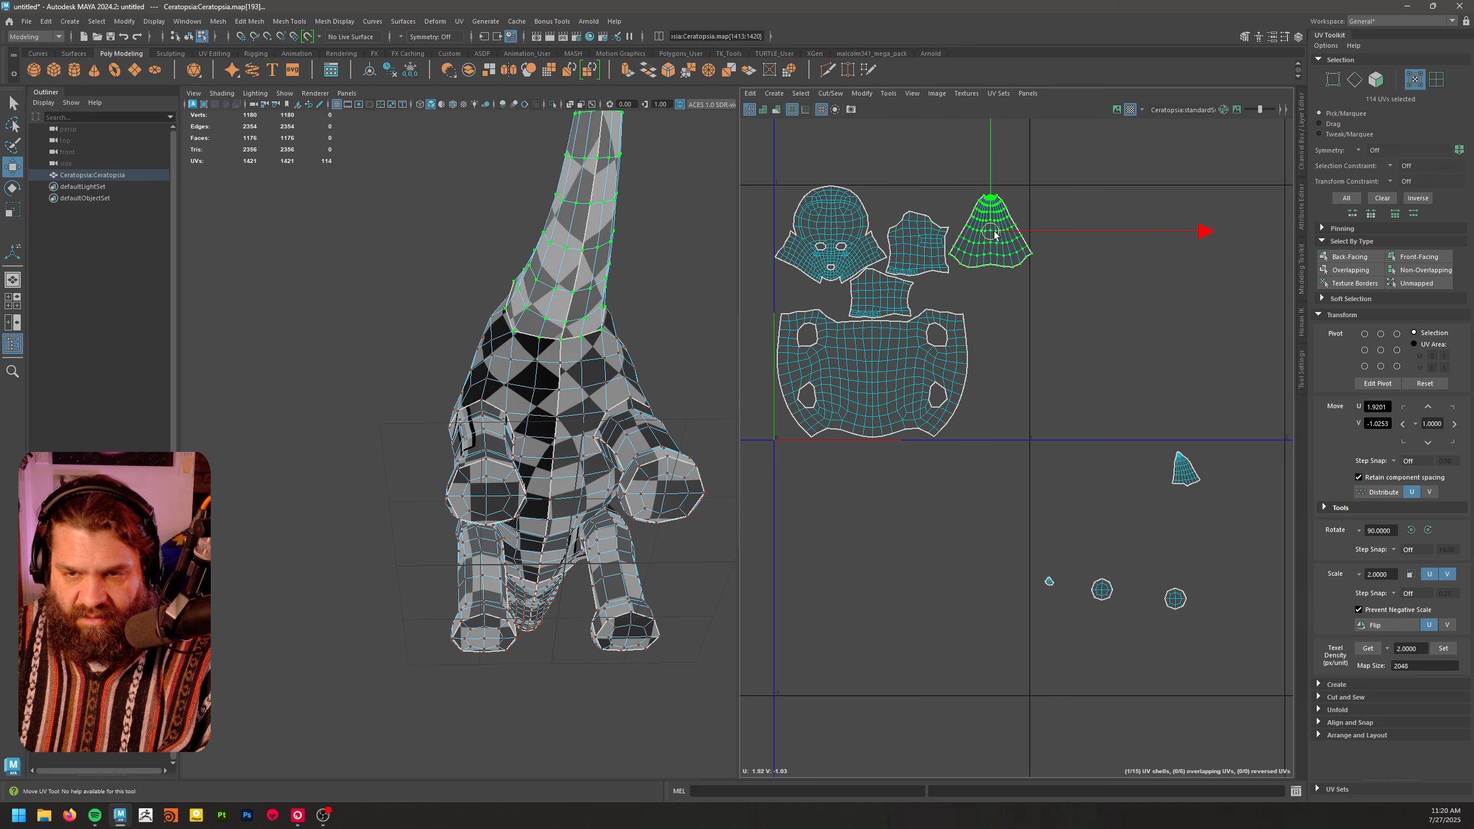
right_click_drag(994, 235, 1026, 480, "alt")
left_click_drag(1020, 369, 1017, 363)
- Place the second front-leg shell in the UV tile directly below the tail shell, against the tile's right edge
right_click_drag(1138, 257, 924, 438, "alt")
middle_click_drag(924, 438, 629, 311, "alt")
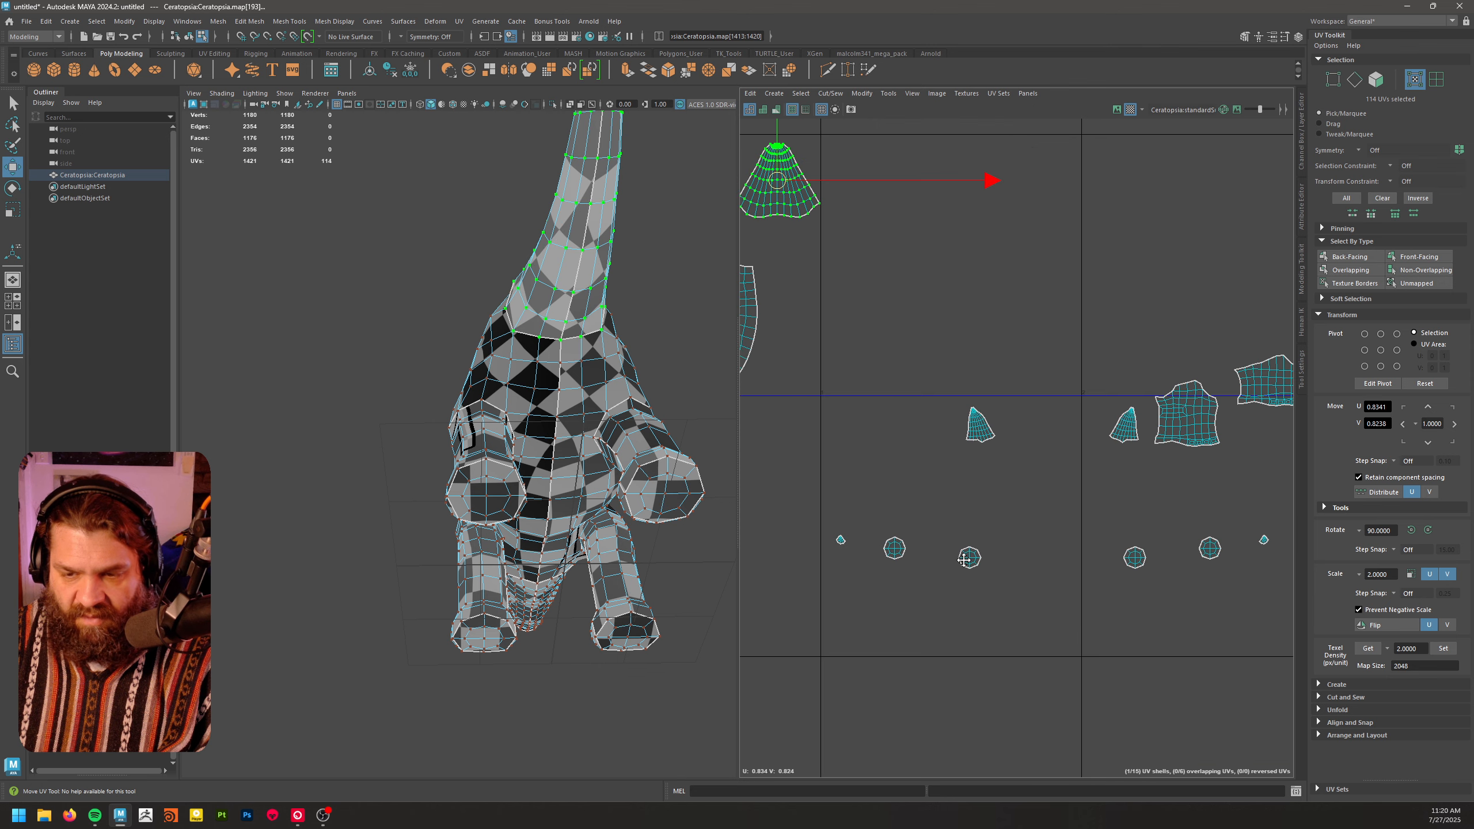
left_click(1150, 398)
left_click_drag(1150, 398, 778, 252)
middle_click_drag(779, 252, 918, 339, "alt")
left_click_drag(951, 352, 934, 344)
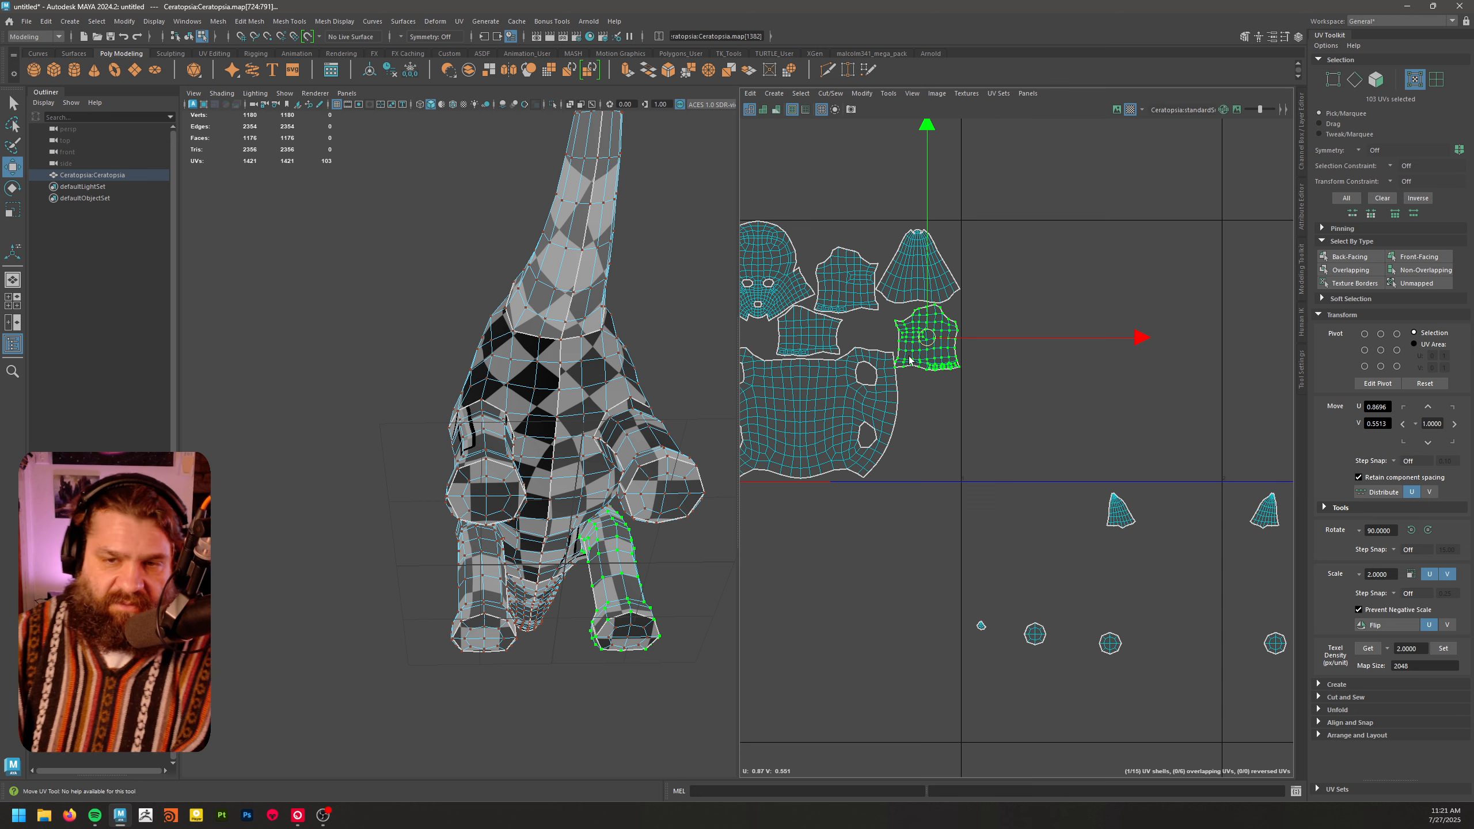
- Select all the shells placed inside the UV tile to review the layout
middle_click_drag(909, 361, 964, 301, "alt")
scroll(1077, 402, "down", 1)
mouse_move(1182, 455)
middle_mouse_down("alt")
mouse_move(1080, 487)
mouse_move(1146, 511)
middle_mouse_up("alt")
left_click(1065, 483, "shift")
scroll(1118, 495, "down", 3)
left_click_drag(850, 301, 1058, 545)
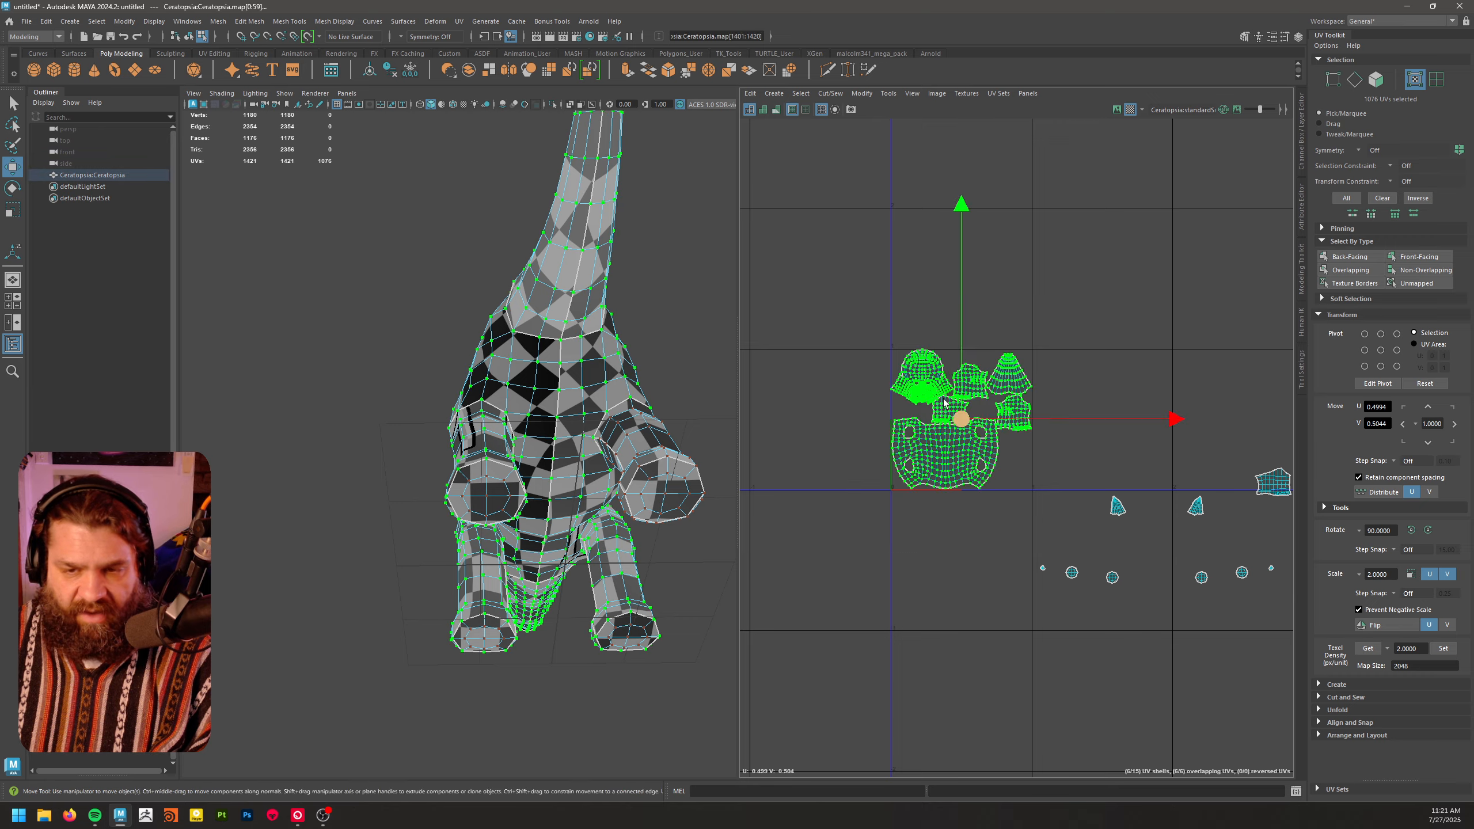
- Move the hind-leg shell up and left so that it slightly overlaps the lower edge of the head shell
scroll(945, 403, "up", 6)
left_click(1102, 545)
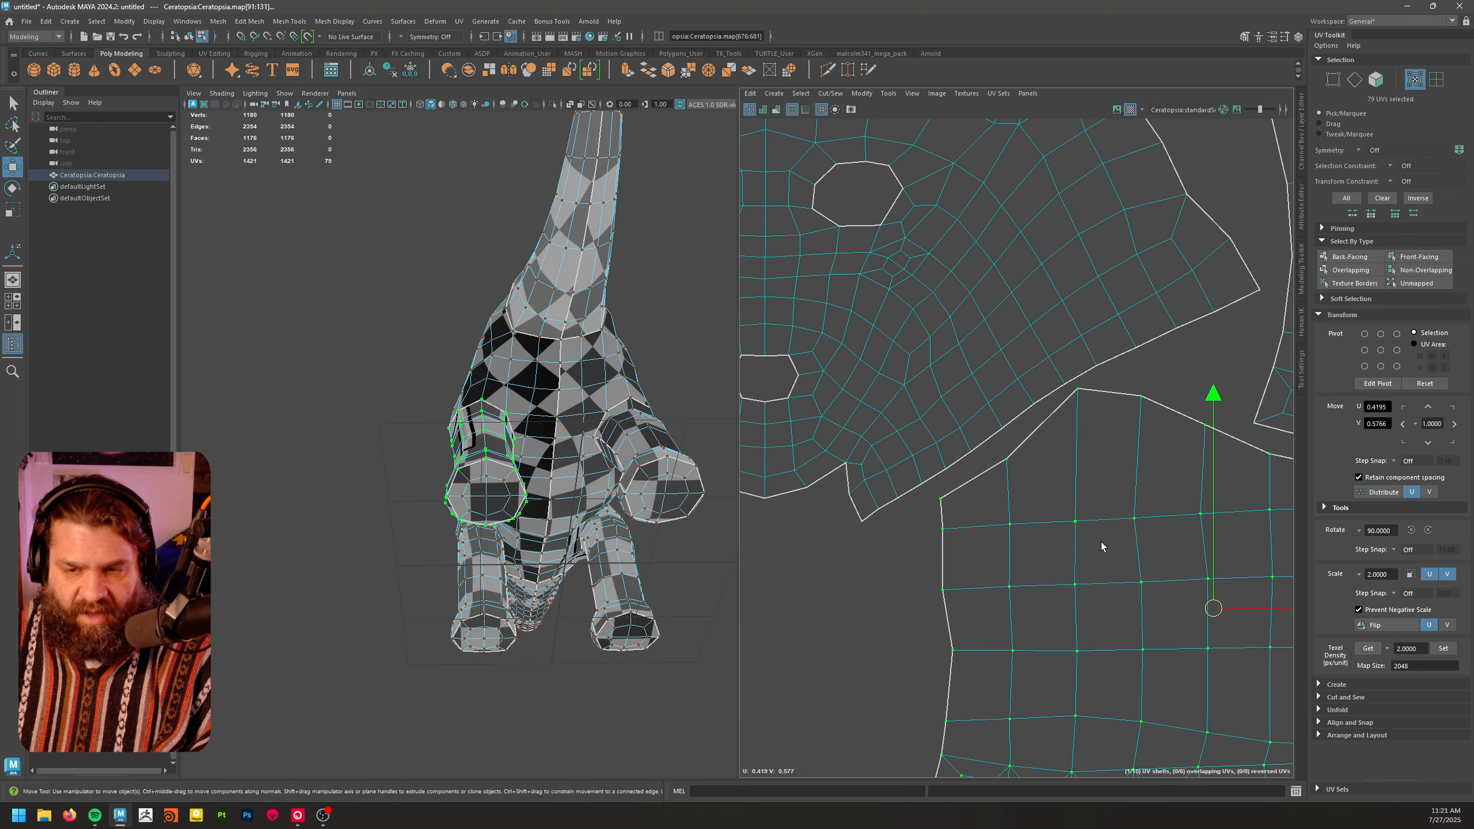
middle_click_drag(1094, 598, 1052, 586)
left_click(961, 422)
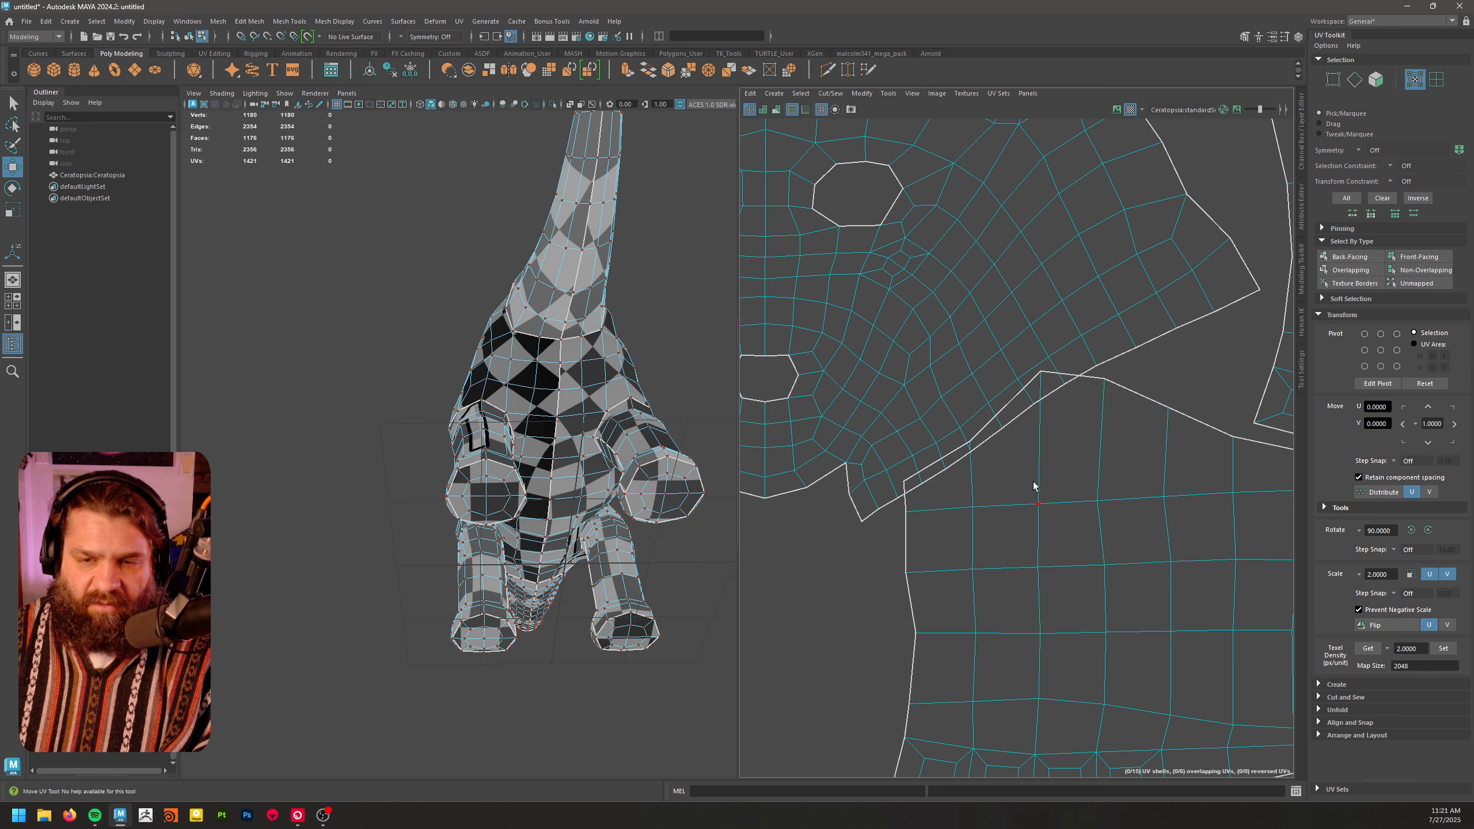
- Try to select the overlapping components by type, first as UVs and again in face mode
scroll(1076, 424, "down", 3)
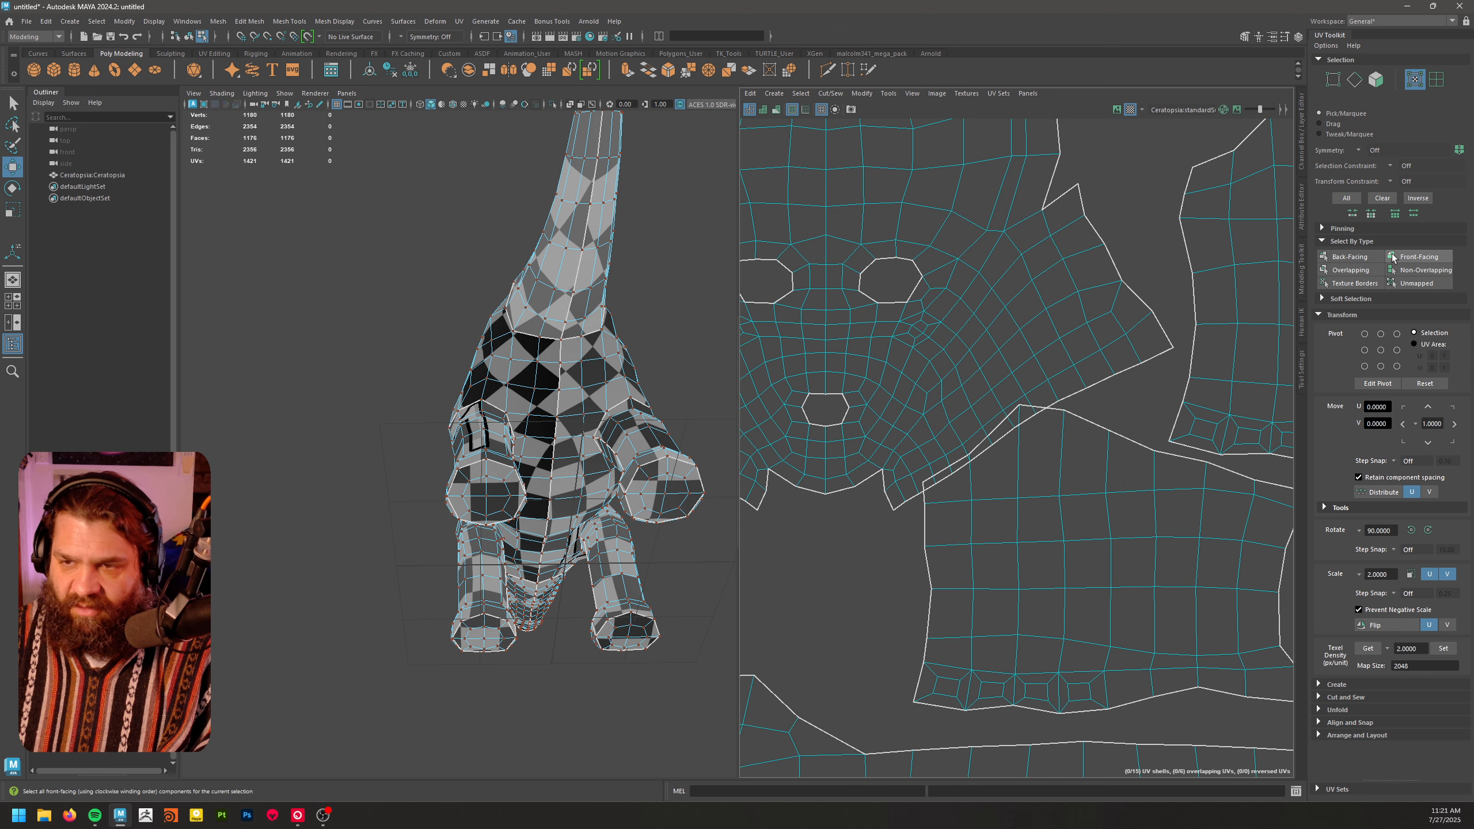
left_click(1361, 271)
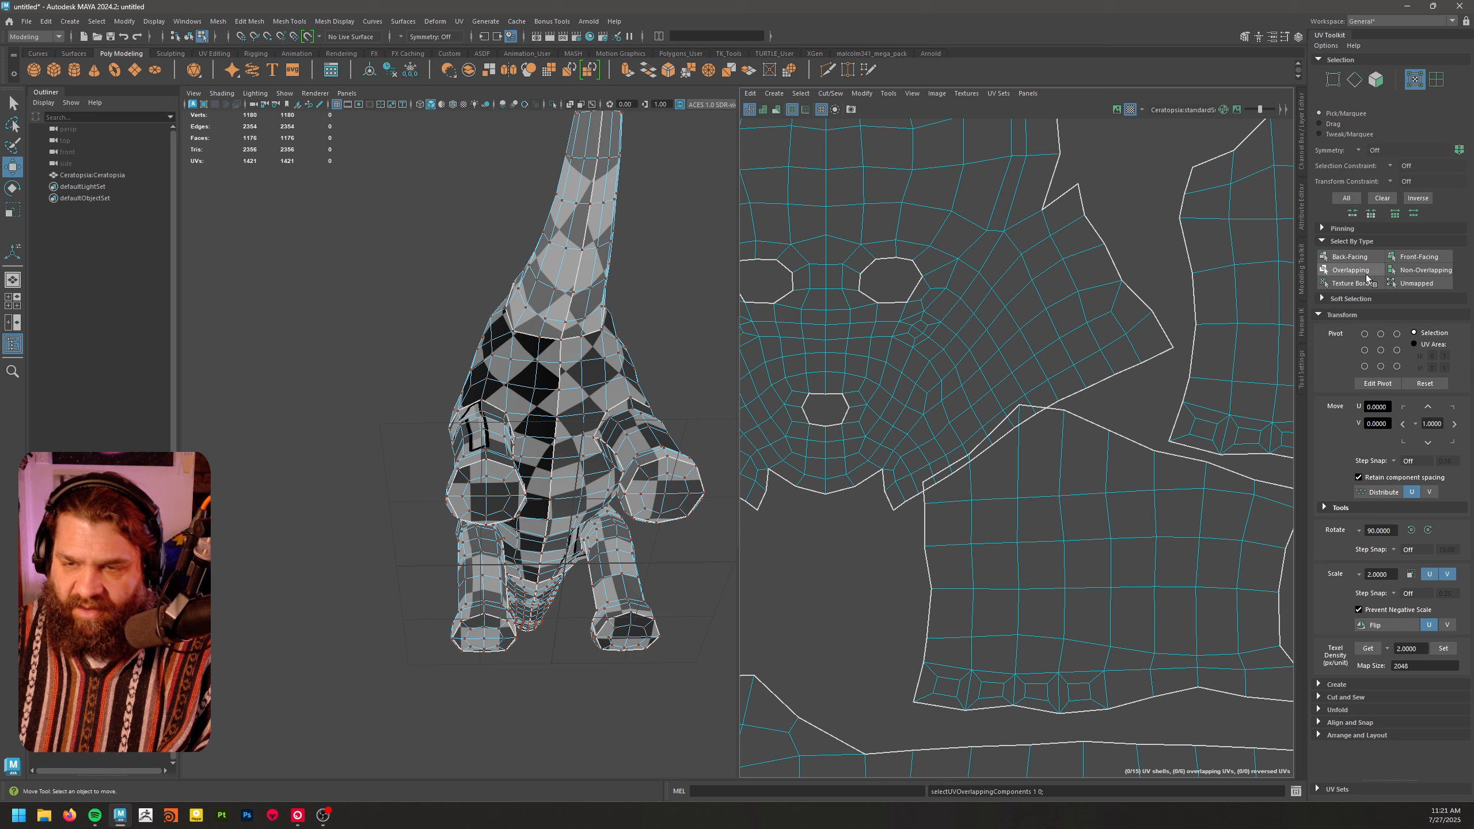
right_click_drag(1112, 405, 1119, 437)
left_click(1357, 275)
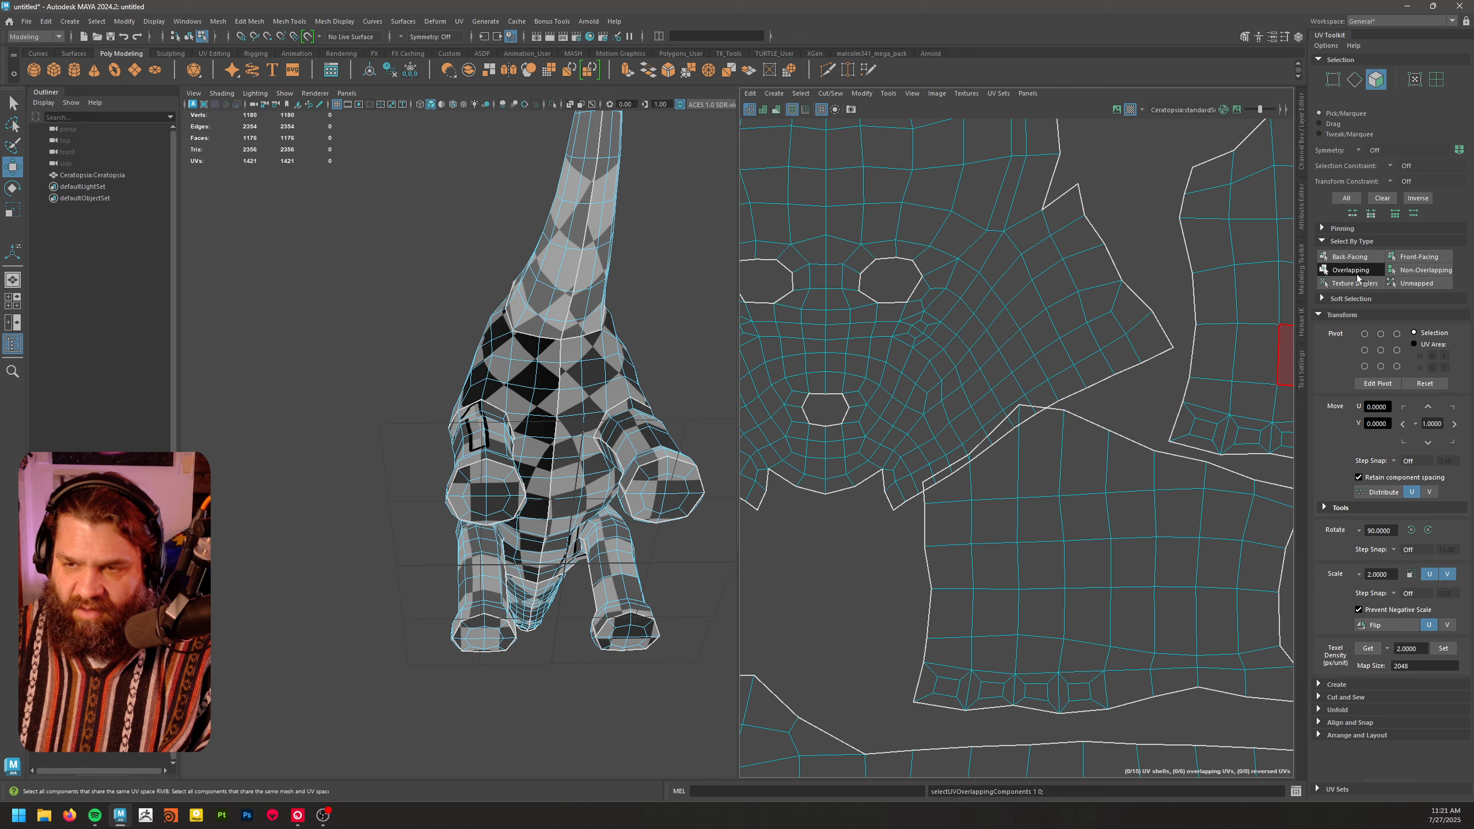
left_click(891, 567)
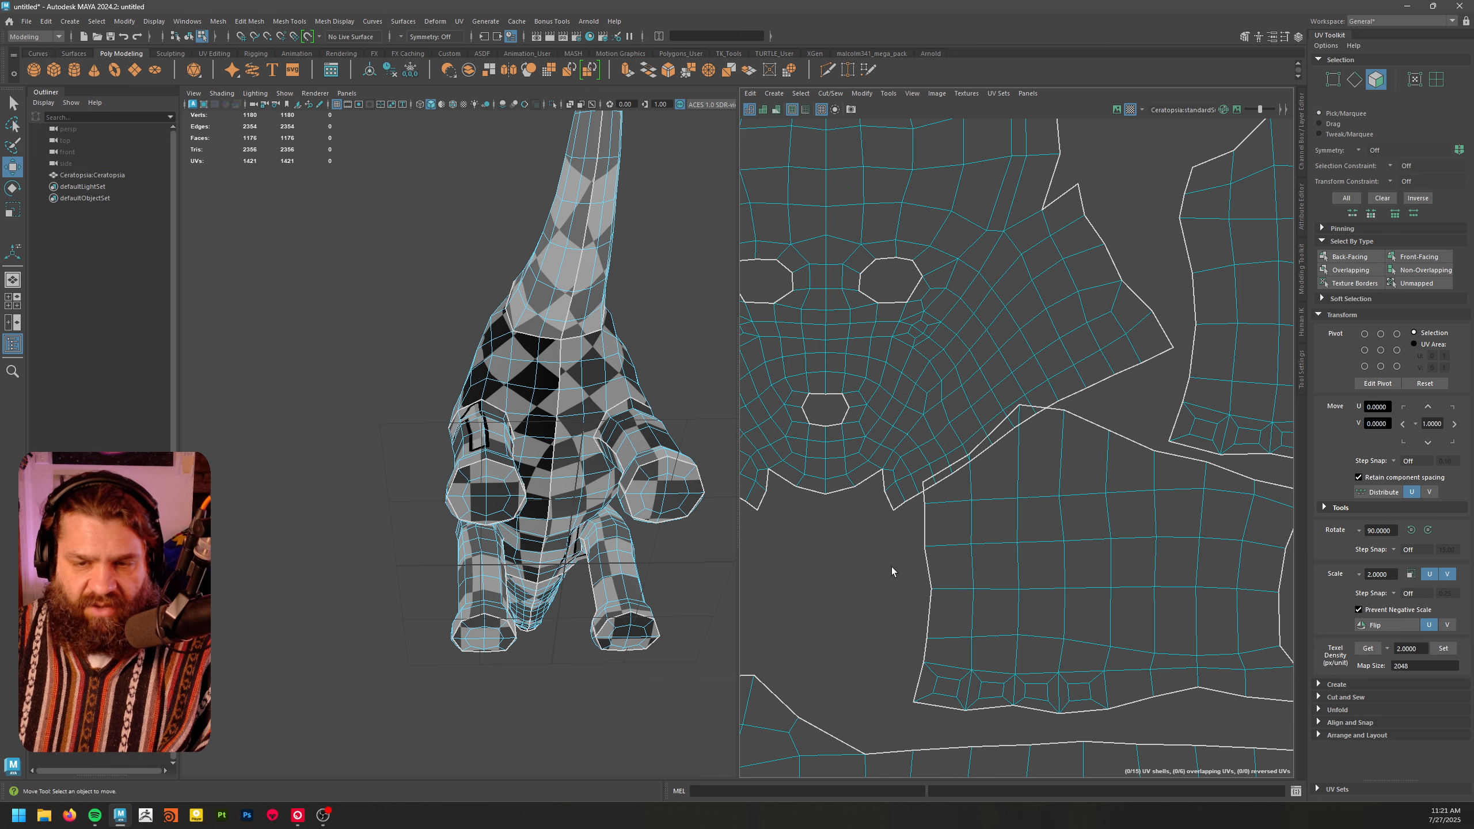
- Move the head shell slightly up and left, clear of the hind-leg shell
double_click(837, 299)
right_click_drag(996, 403, 949, 269, "alt")
left_click(939, 533)
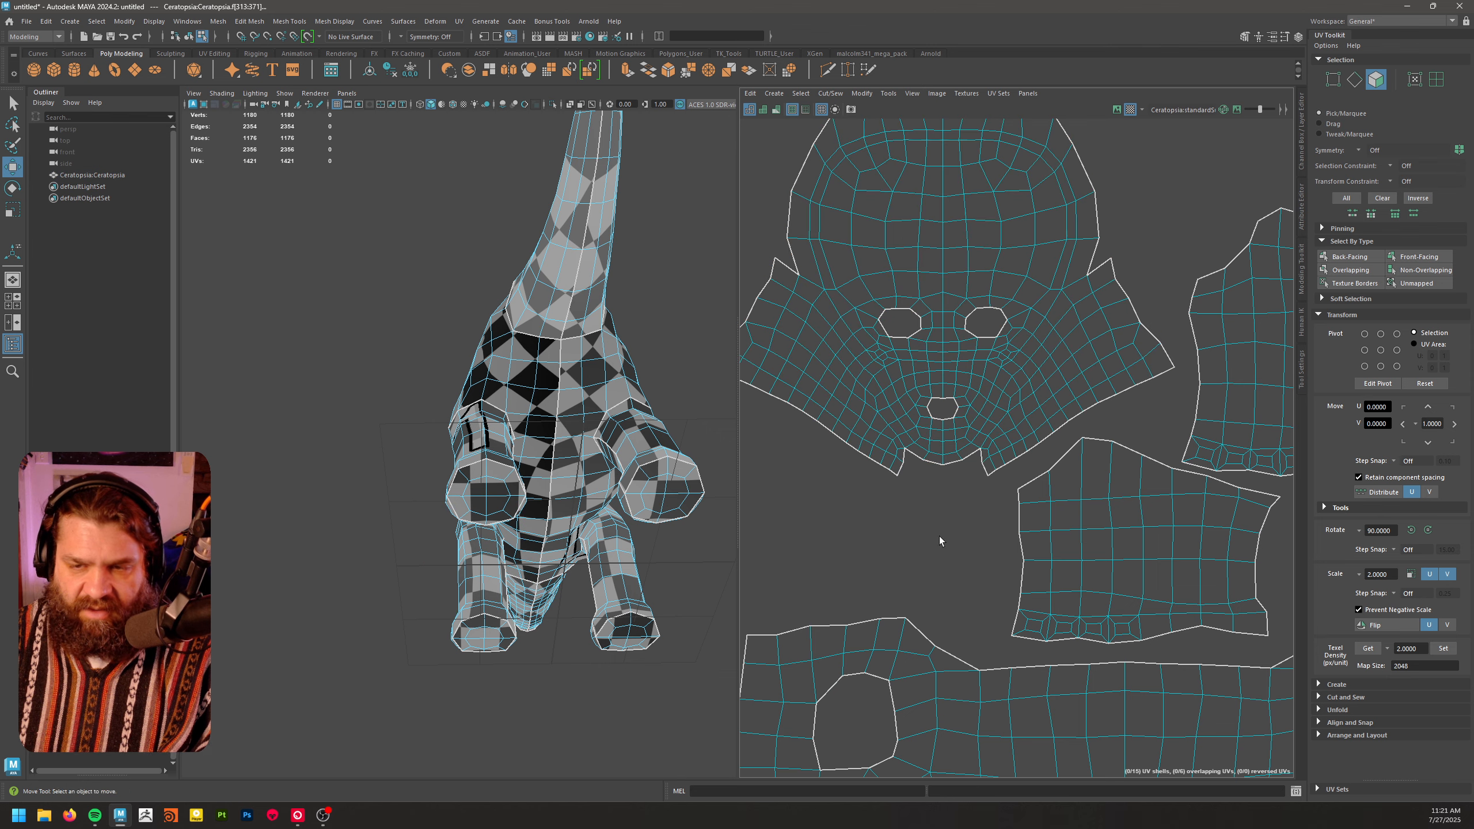
- Select the overlapping faces by type and examine them on the head shell
left_click(1351, 270)
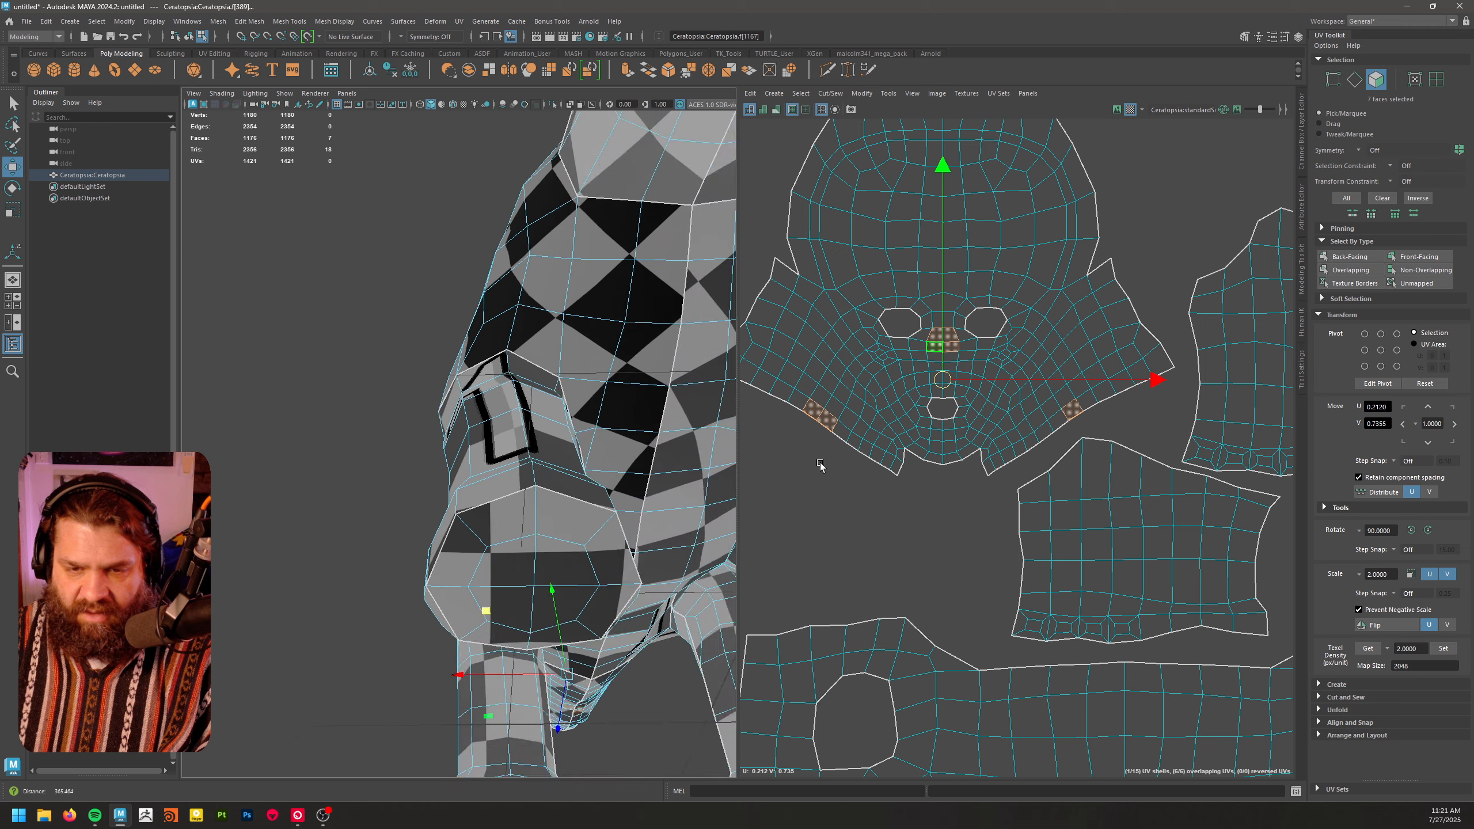
scroll(1036, 395, "up", 5)
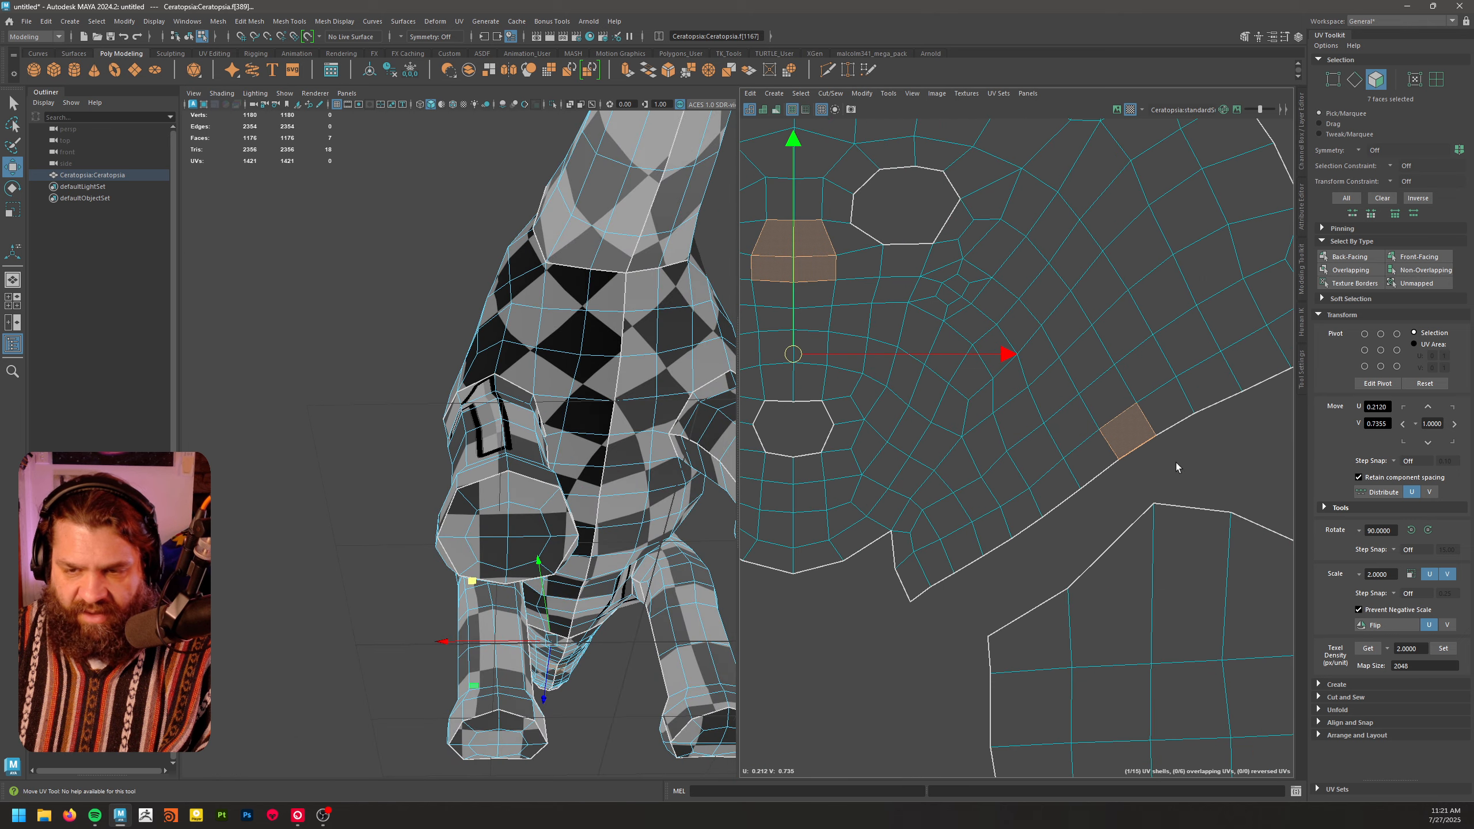
left_click(1142, 455)
scroll(1168, 510, "down", 5)
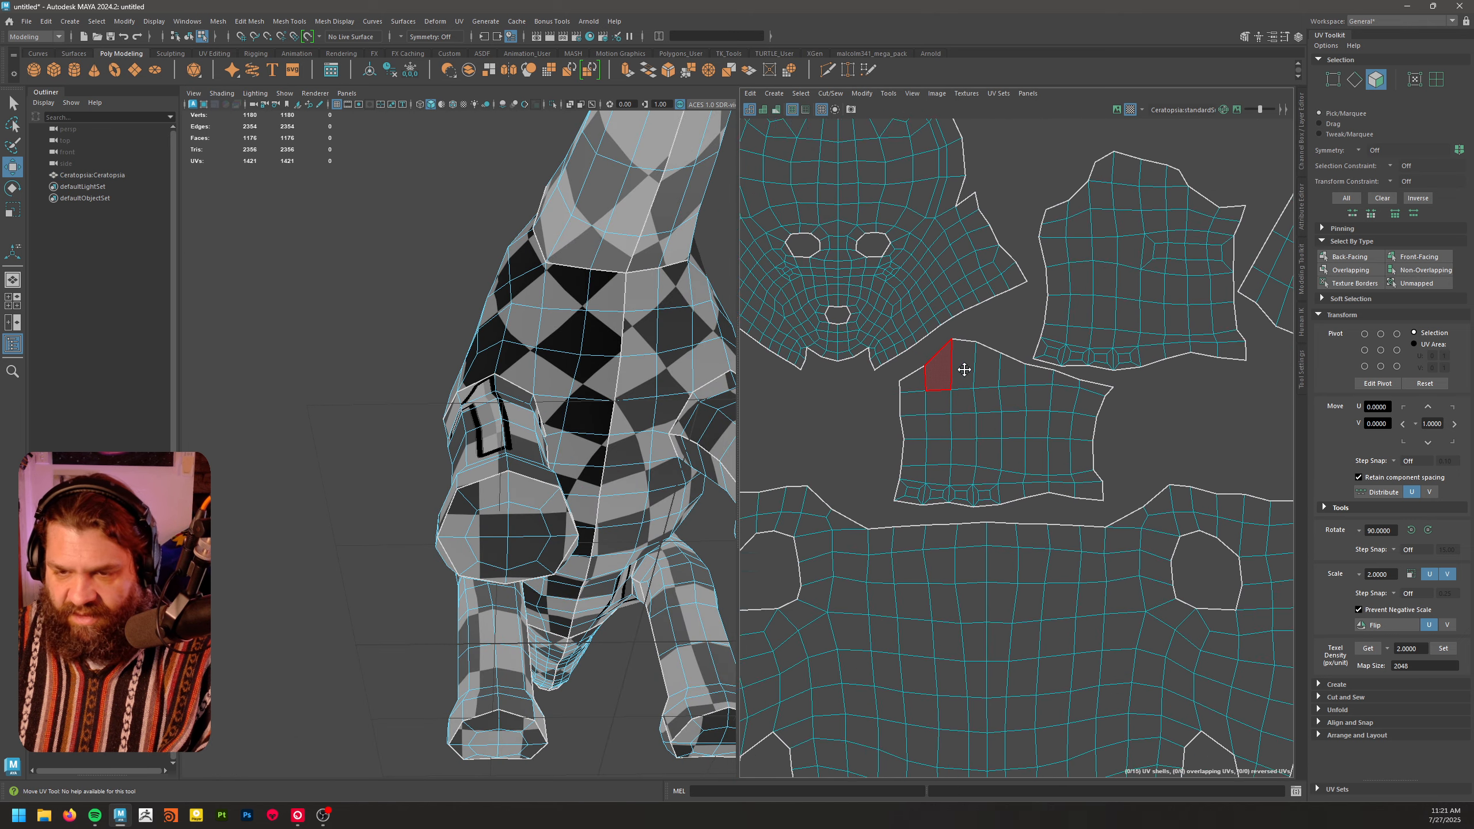
- Move the hind-leg shell onto the lower edge of the front-leg shell and select the overlapping faces by type
middle_click_drag(964, 370, 918, 364, "alt")
double_click(1012, 421)
left_click_drag(950, 418, 984, 400)
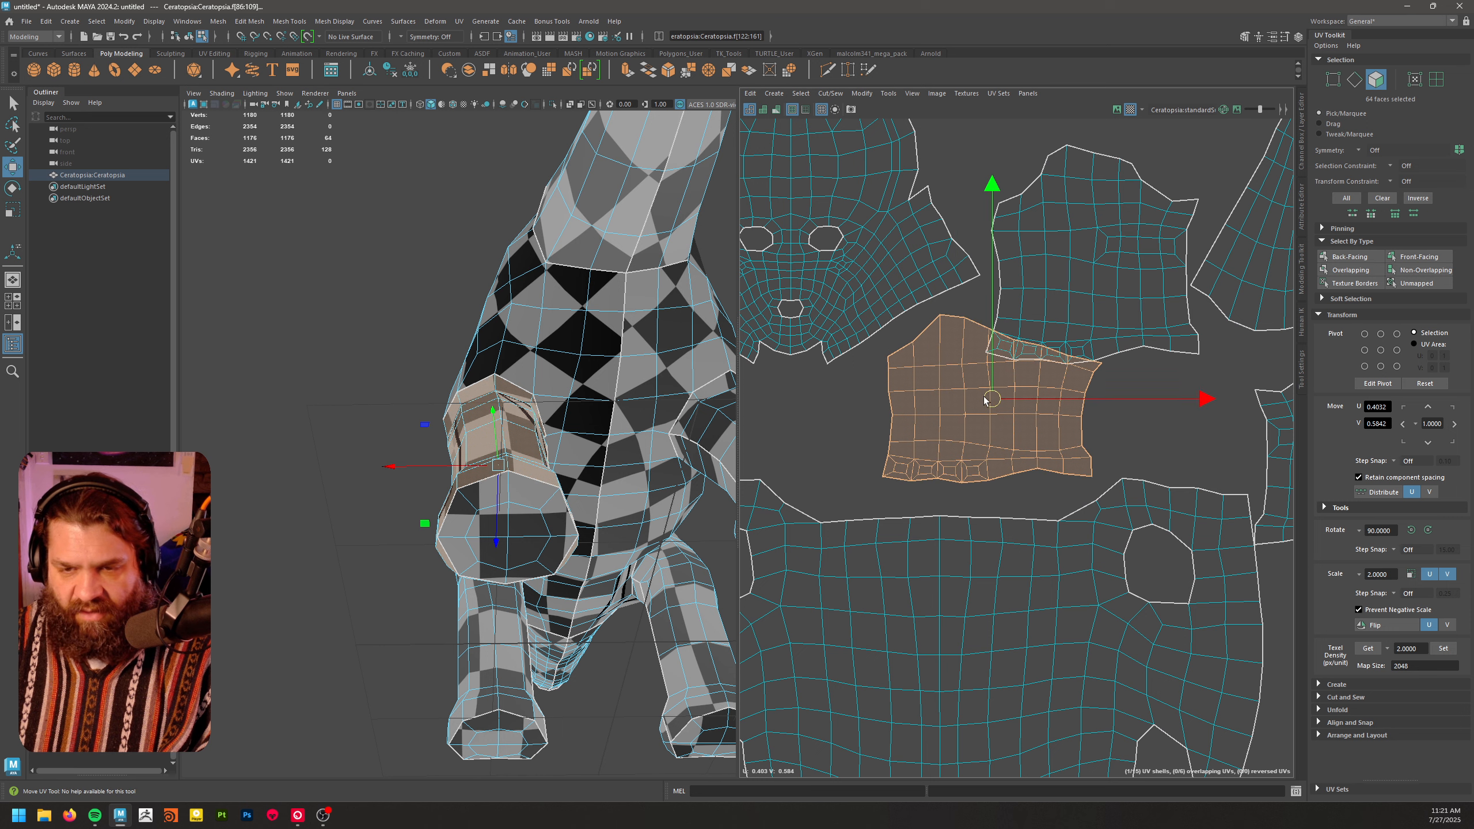
left_click(1136, 369)
left_click(1351, 269)
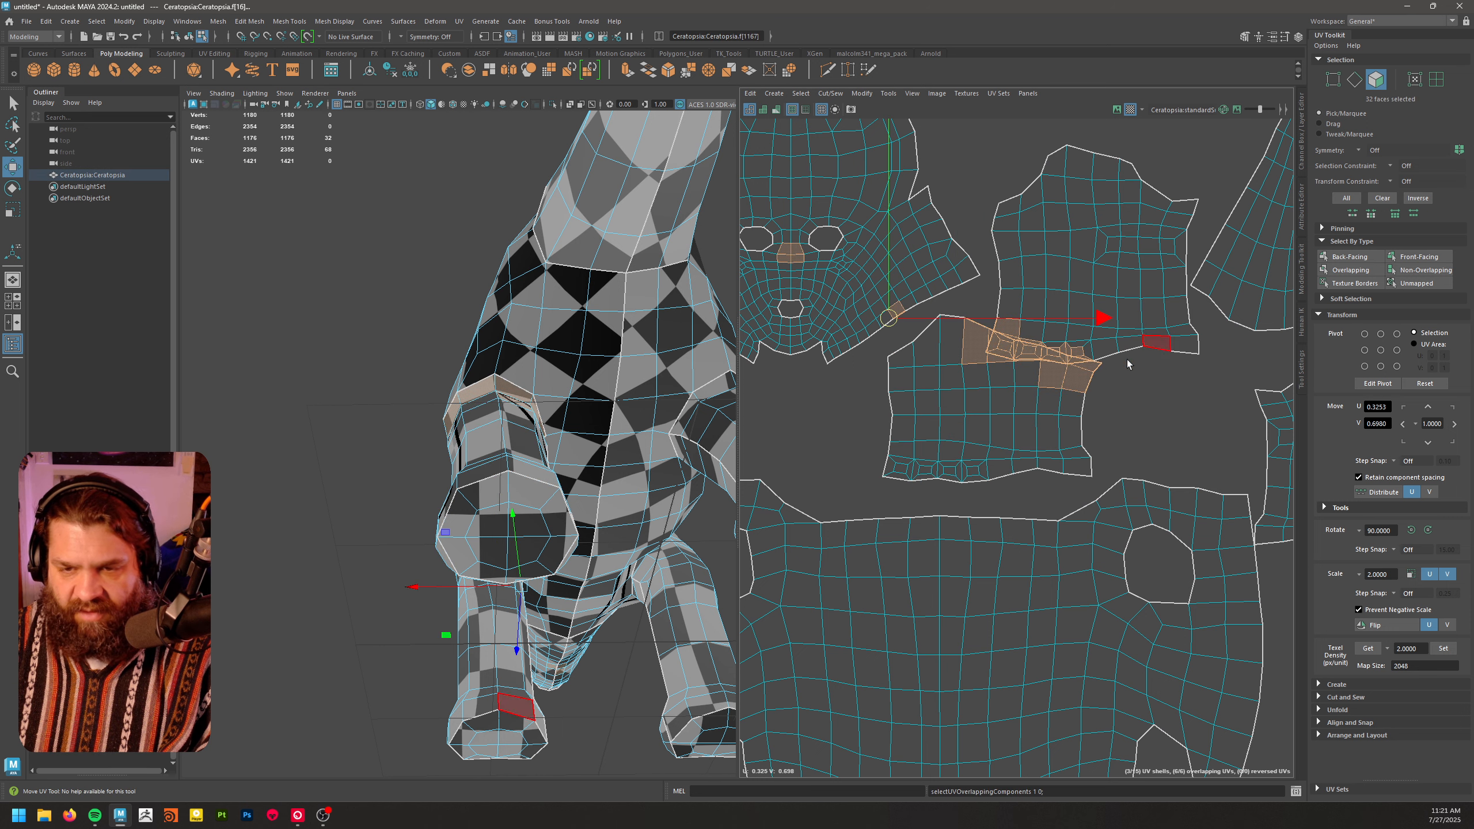
- Move the hind-leg shell back into the free gap between the head, front-leg and body shells
double_click(1043, 404)
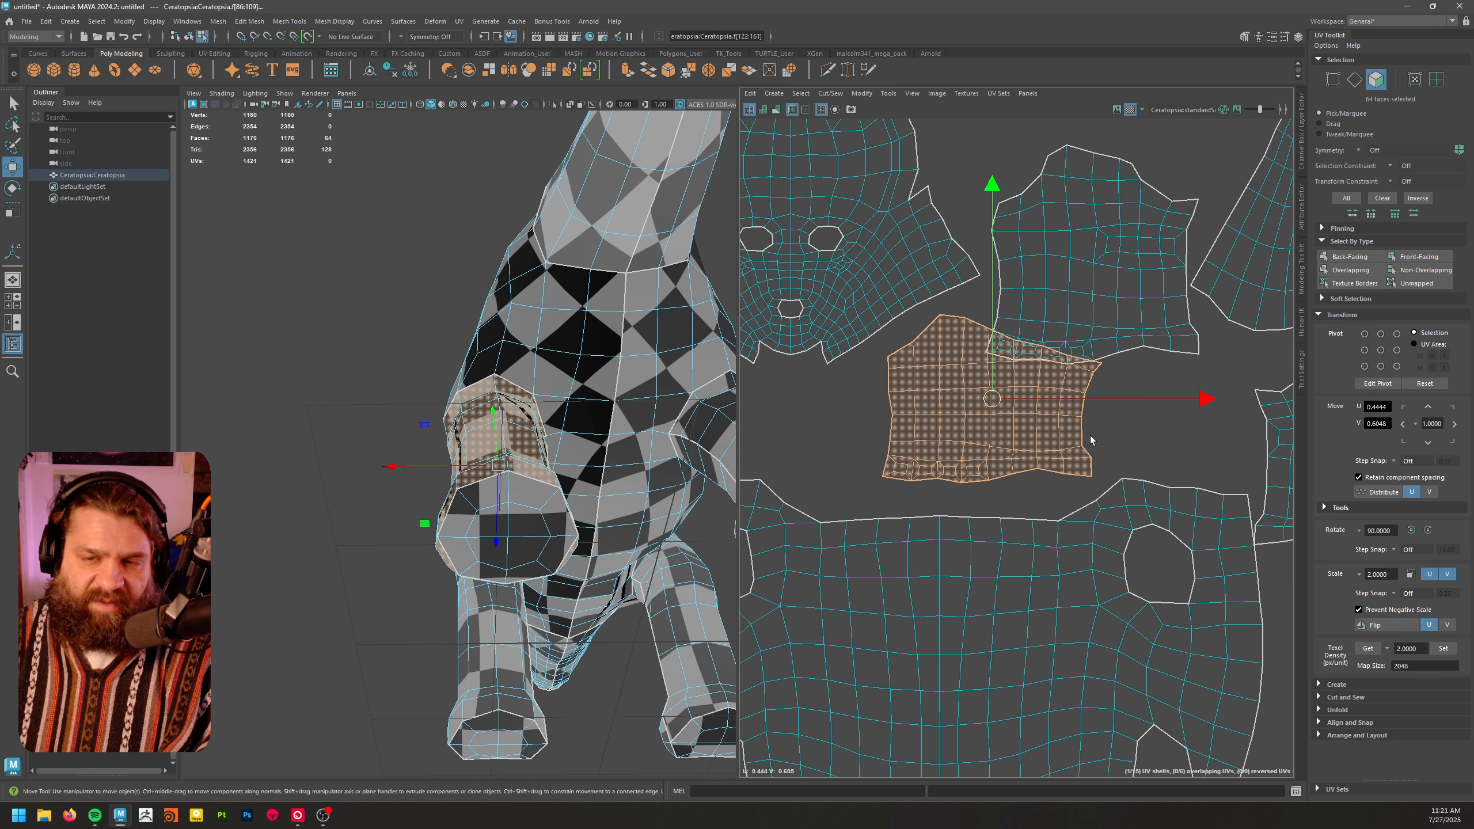
left_click_drag(993, 400, 940, 418)
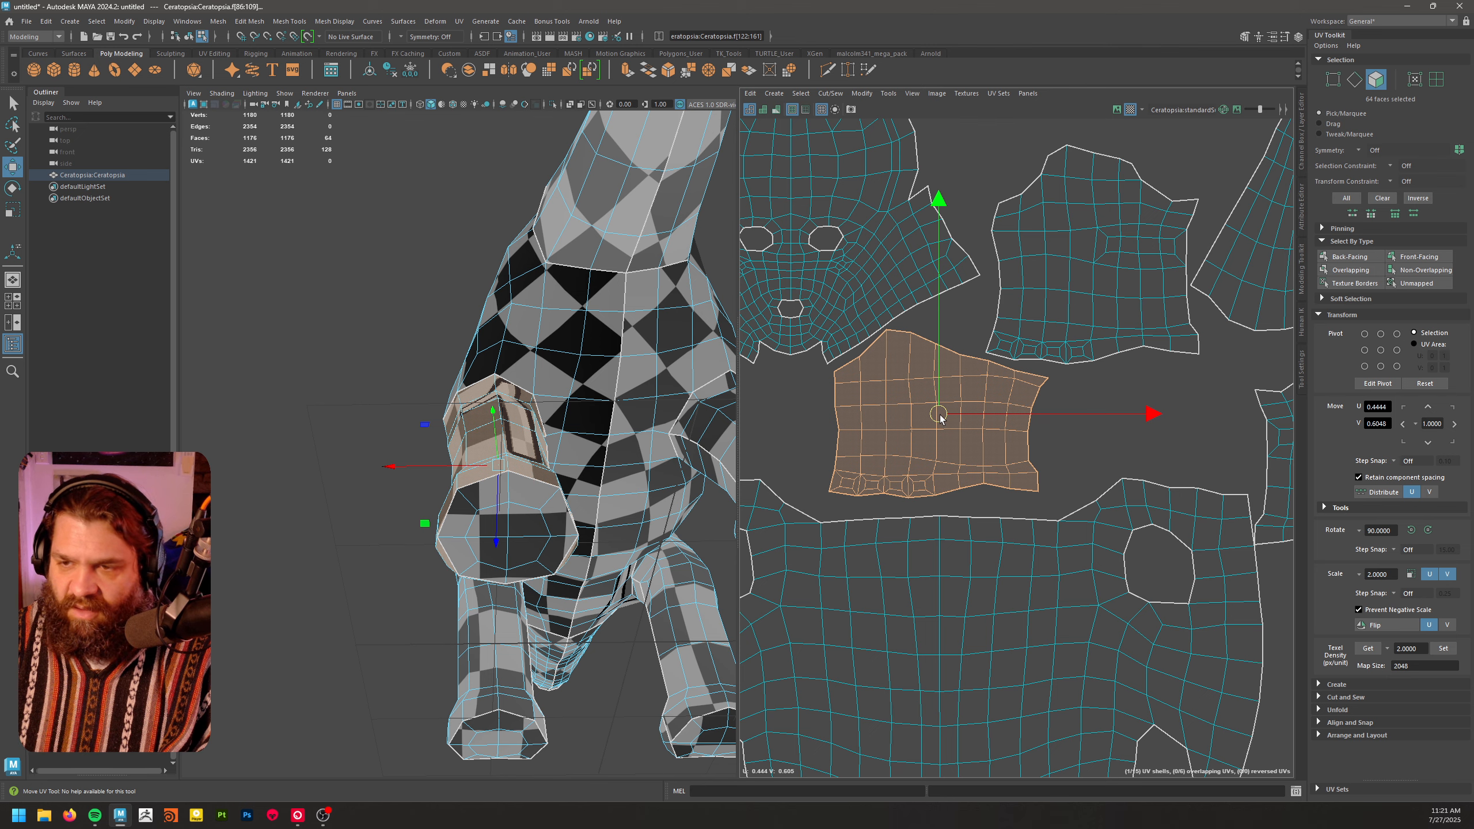
middle_click_drag(1141, 510, 1189, 350, "alt")
right_click_drag(1189, 350, 1020, 408, "alt")
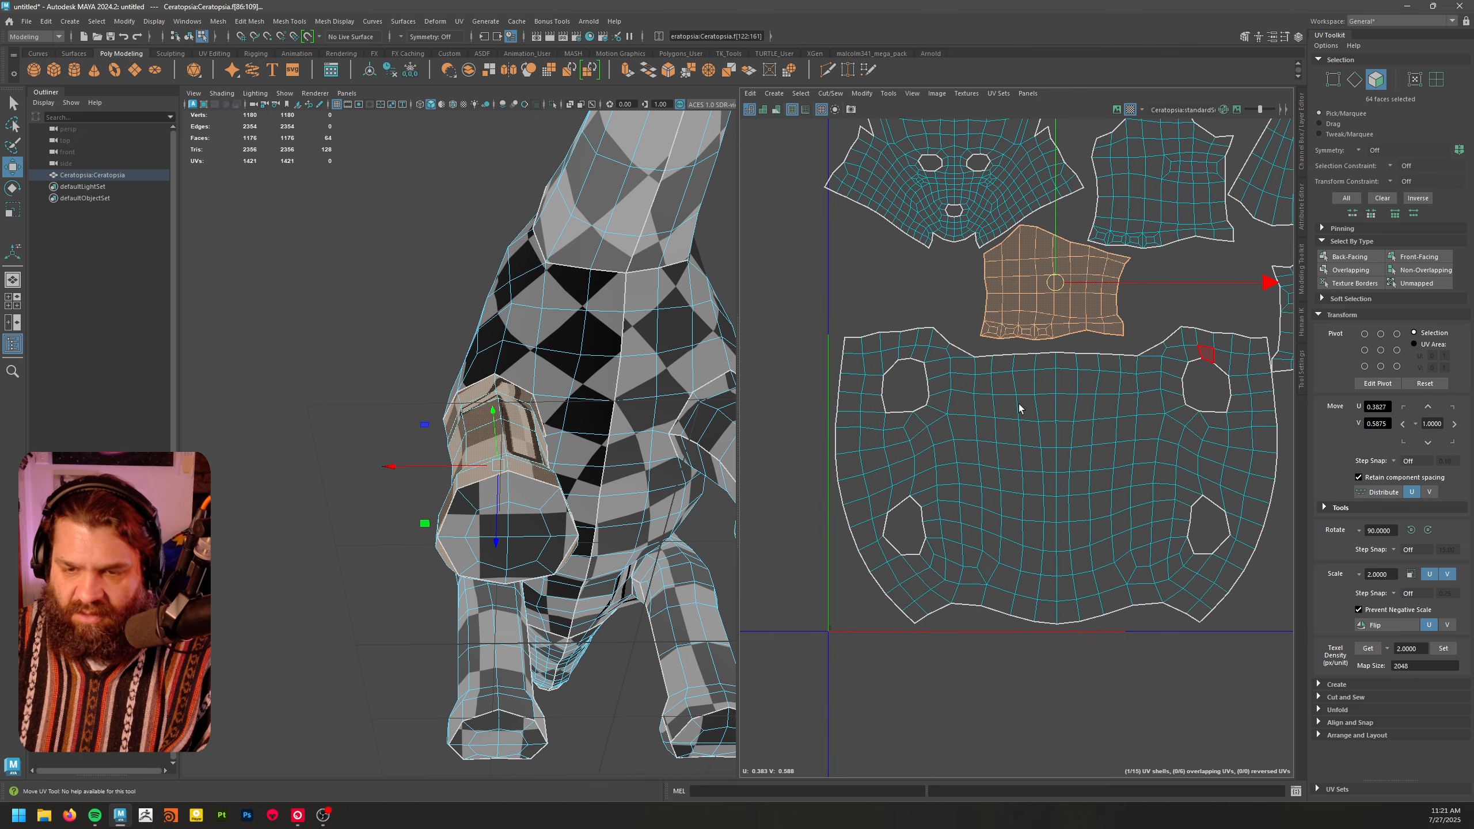
- Inspect the packed UV tile and the small shells still outside it, leaving nothing selected
left_click(1035, 461, "shift")
middle_click_drag(1211, 516, 844, 488, "alt")
left_click(1020, 517)
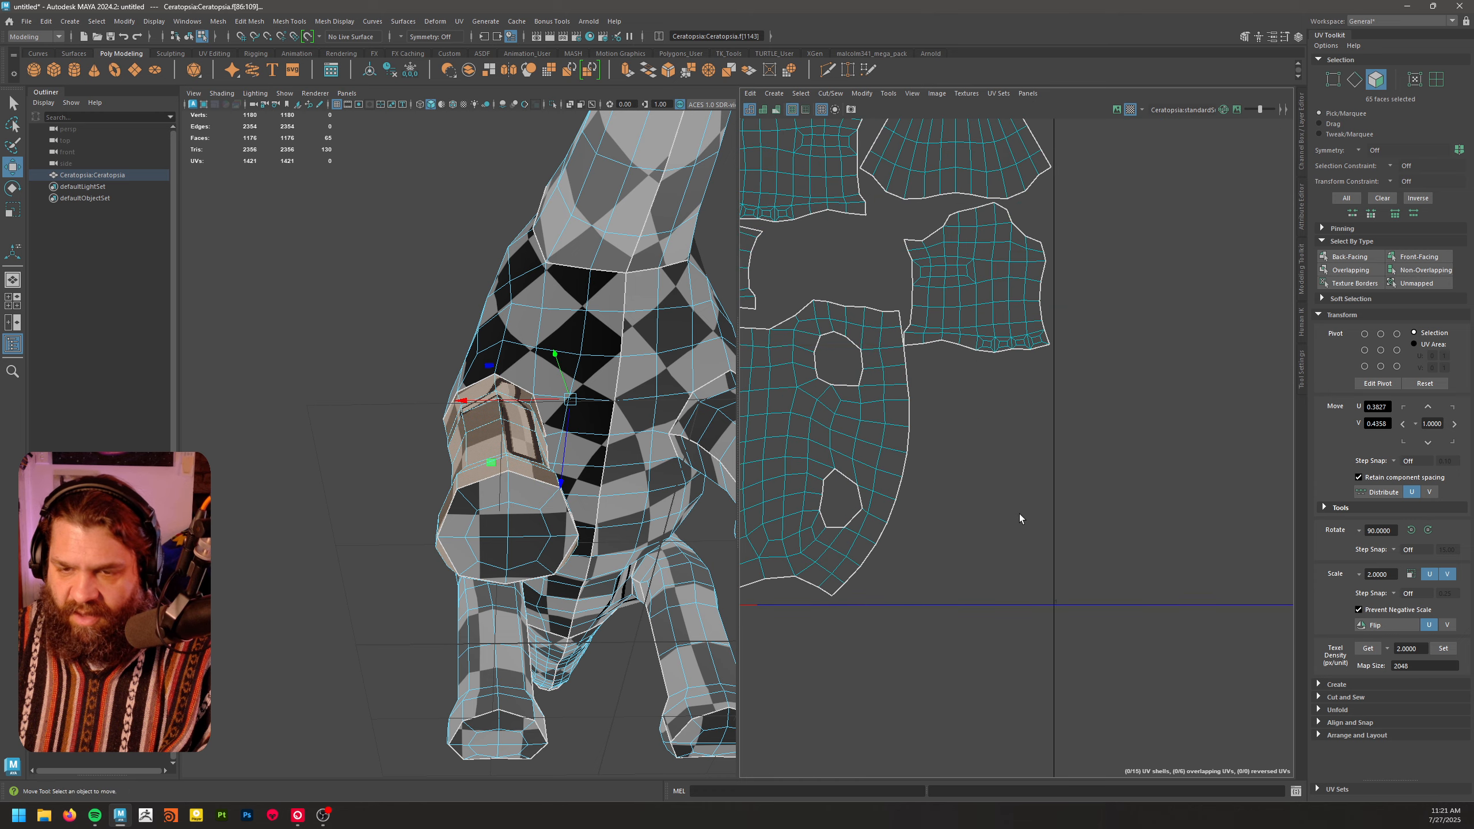
middle_click_drag(997, 420, 1147, 570, "alt")
right_click_drag(1146, 570, 1073, 487, "alt")
middle_click_drag(1140, 575, 958, 434, "alt")
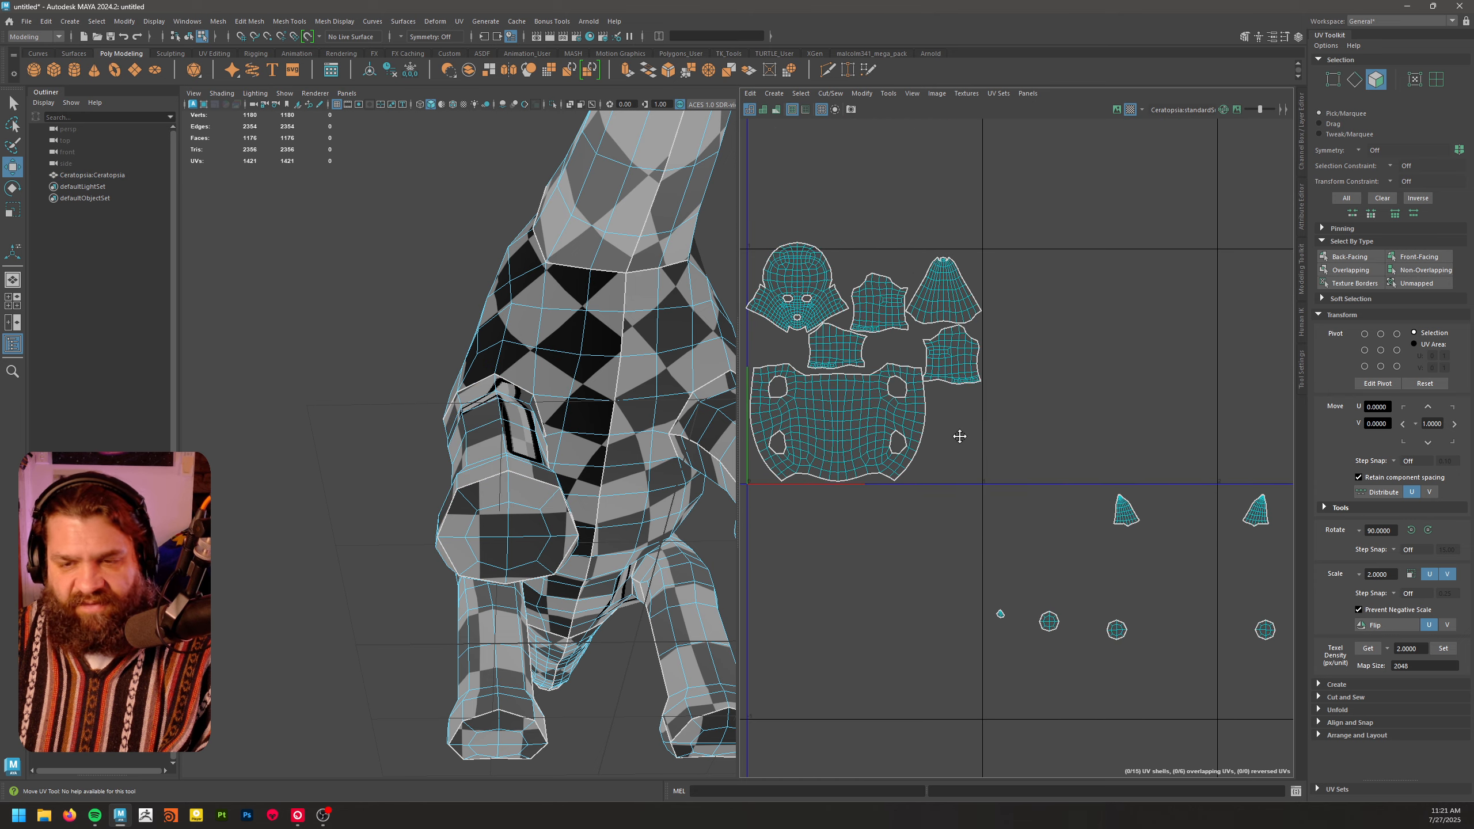
right_click_drag(1207, 554, 1124, 519, "alt")
middle_click_drag(1126, 521, 1129, 469, "alt")
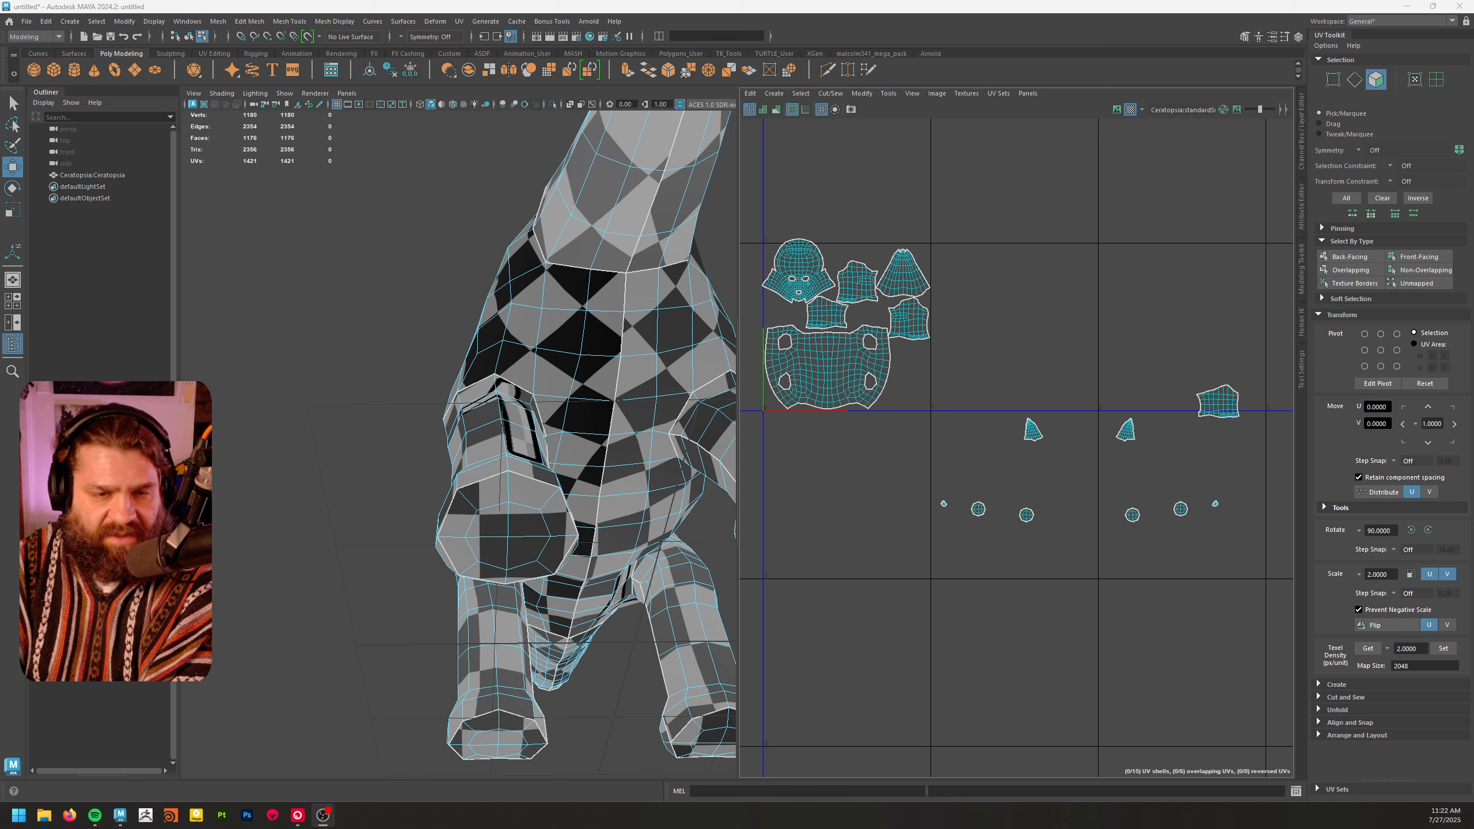
- Examine the checker pattern around the whole ceratopsian and the unplaced shells outside the UV tile
left_click_drag(524, 339, 688, 448, "alt")
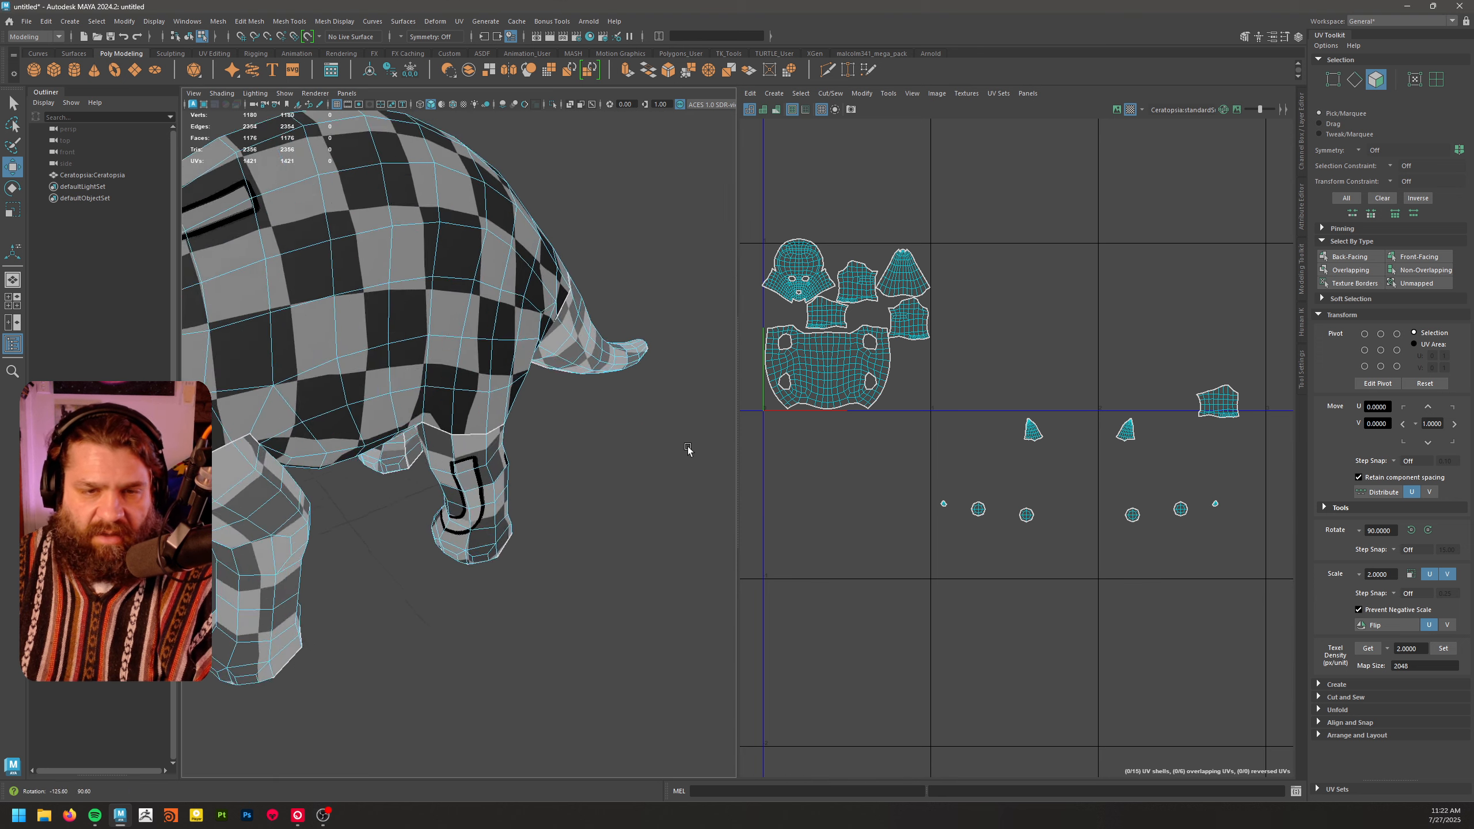
right_click_drag(688, 448, 447, 438, "alt")
left_click_drag(448, 438, 467, 444, "alt")
left_click_drag(246, 436, 352, 465, "alt")
right_click_drag(353, 465, 438, 431, "alt")
left_click_drag(438, 430, 427, 418, "alt")
middle_click_drag(852, 505, 942, 536, "alt")
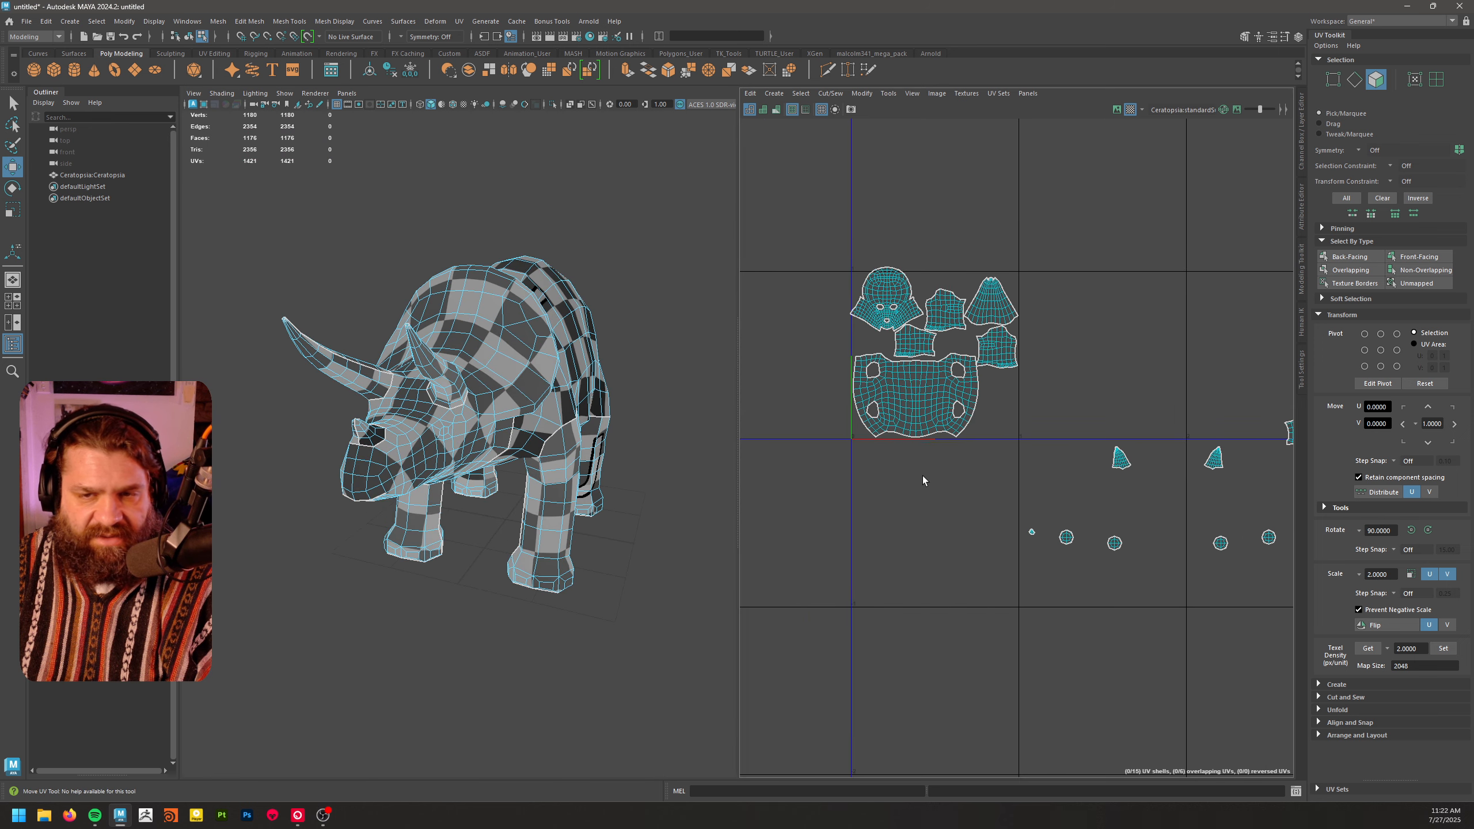
middle_click_drag(1036, 524, 939, 473, "alt")
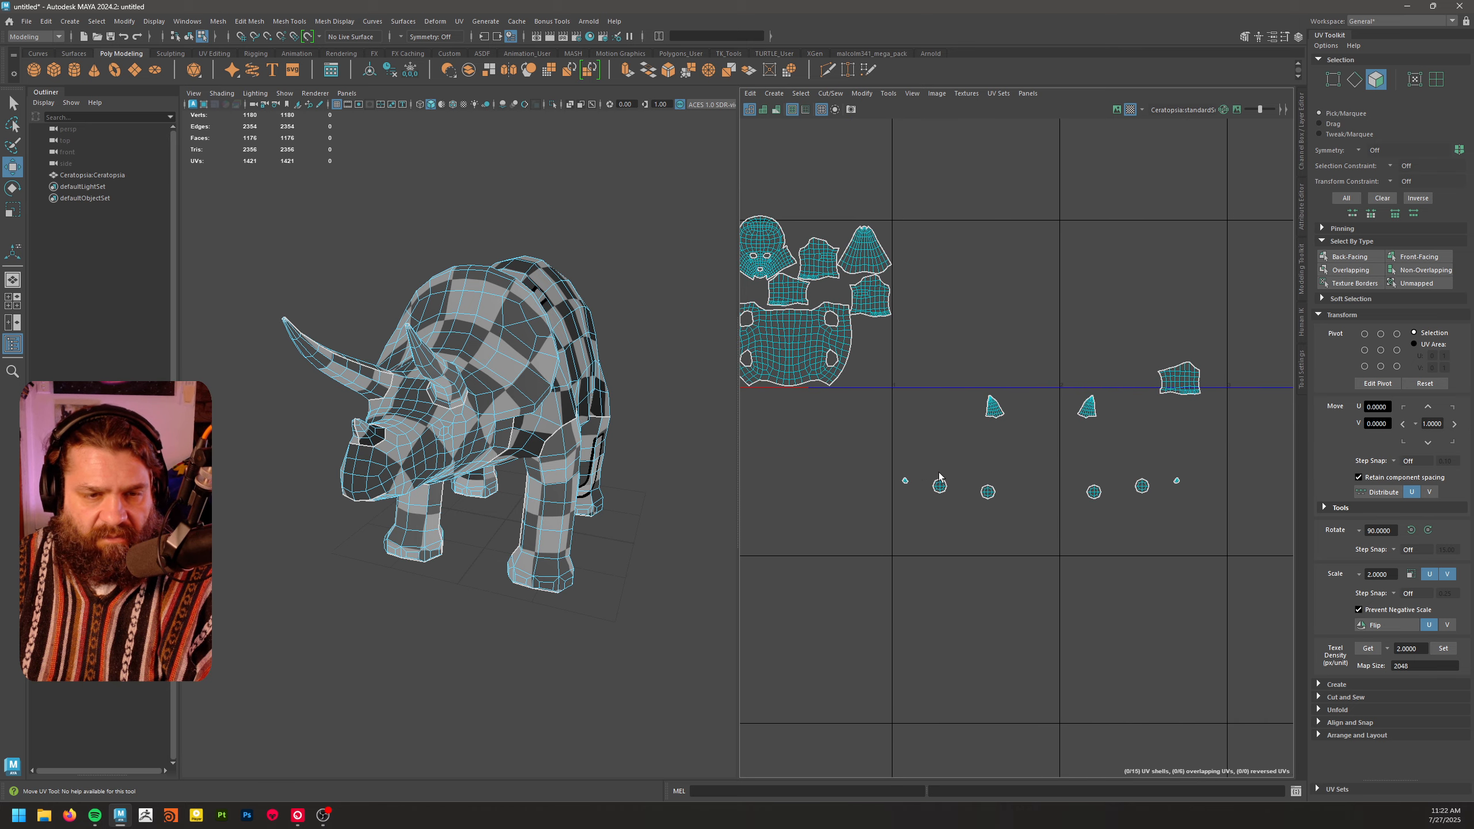